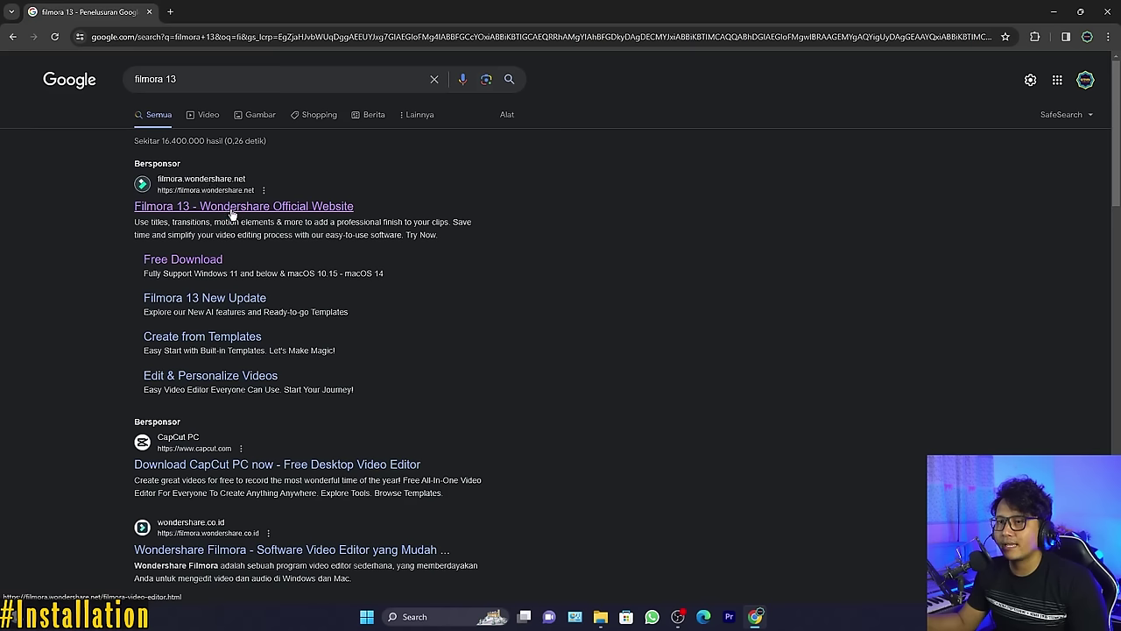
Download the Filmora 13 Windows installer from the official Wondershare website and take a look at its setup window
click(232, 207)
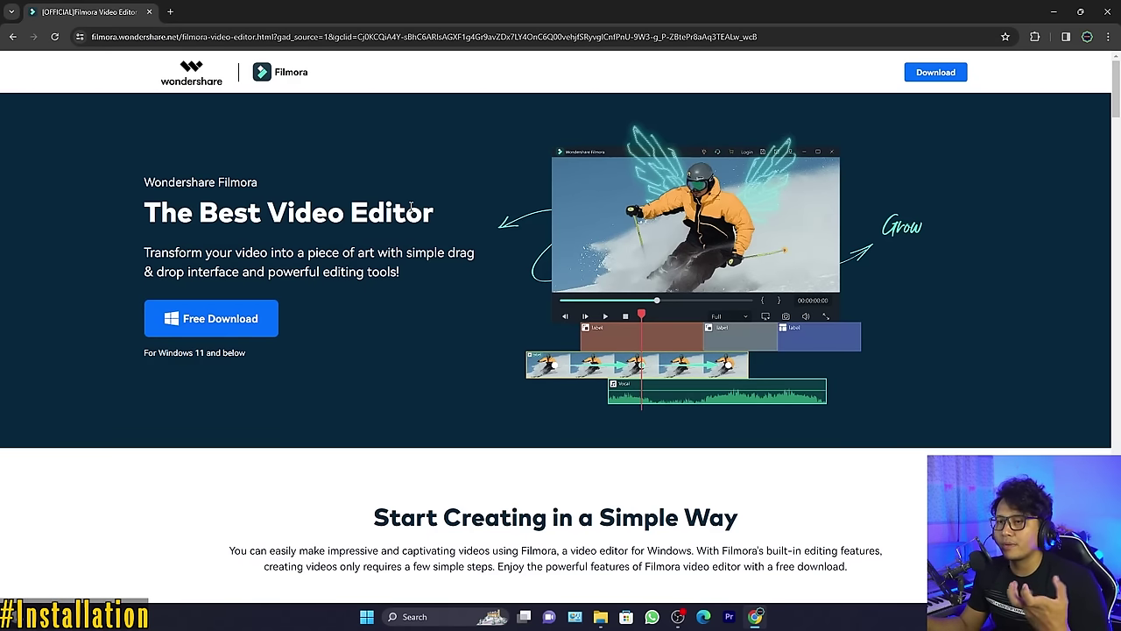
click(226, 320)
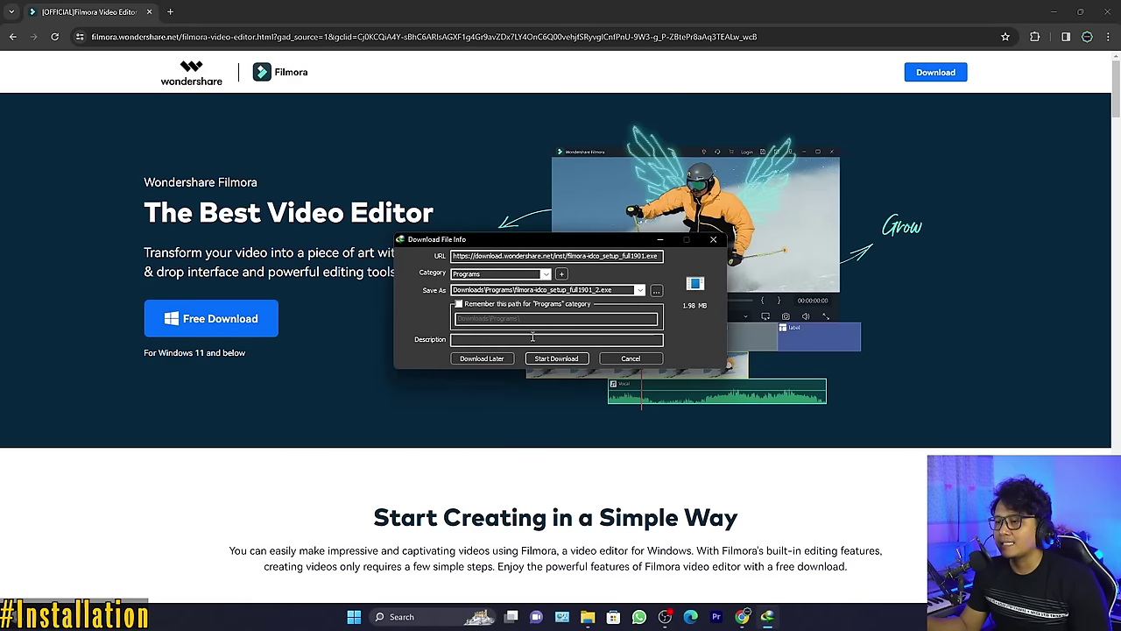
click(558, 360)
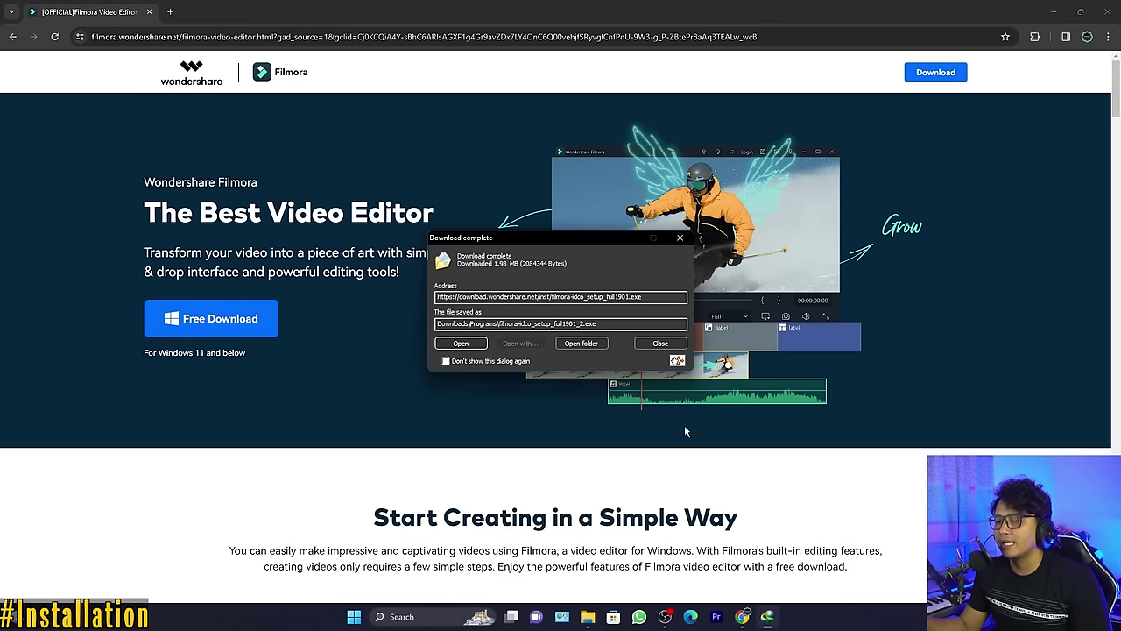
click(582, 343)
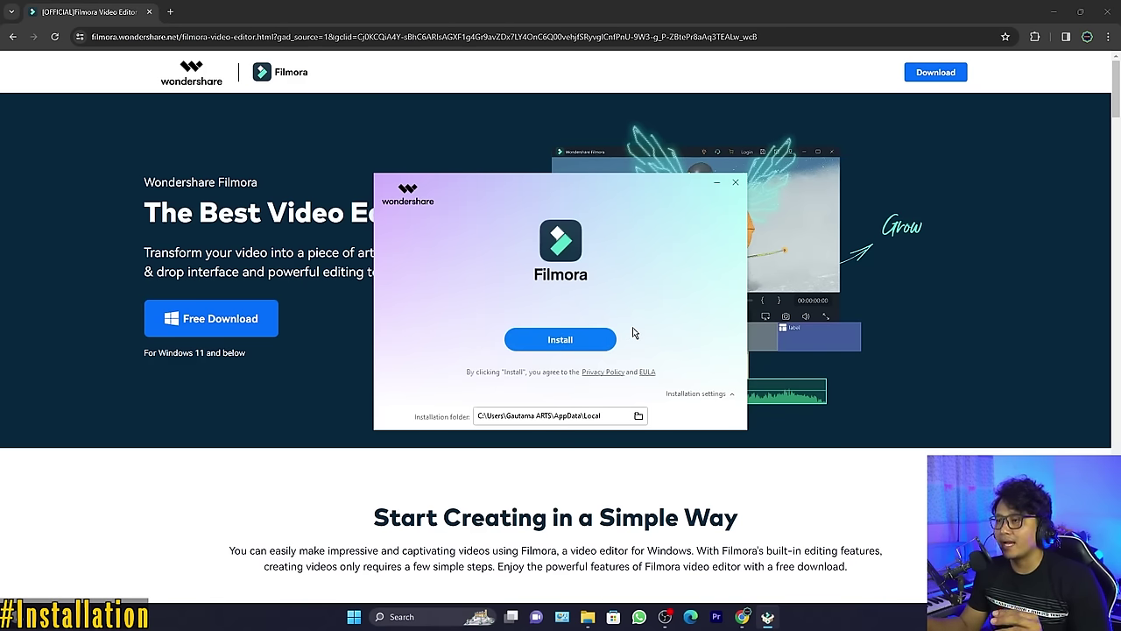
click(736, 184)
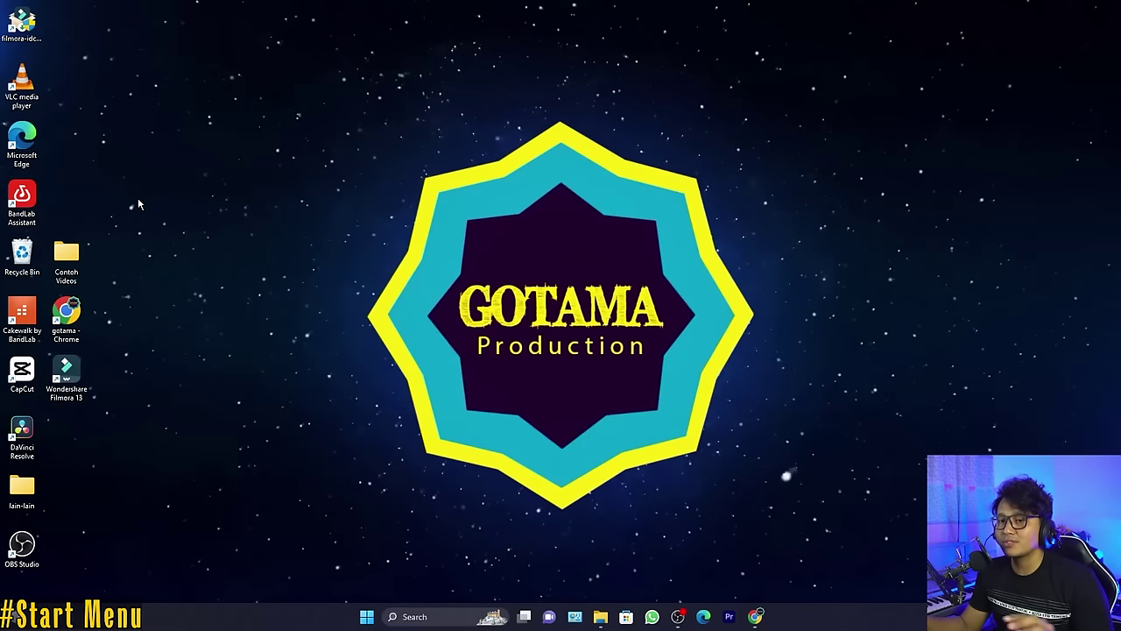
Launch Wondershare Filmora 13 from the desktop and view the account details
double_click(73, 371)
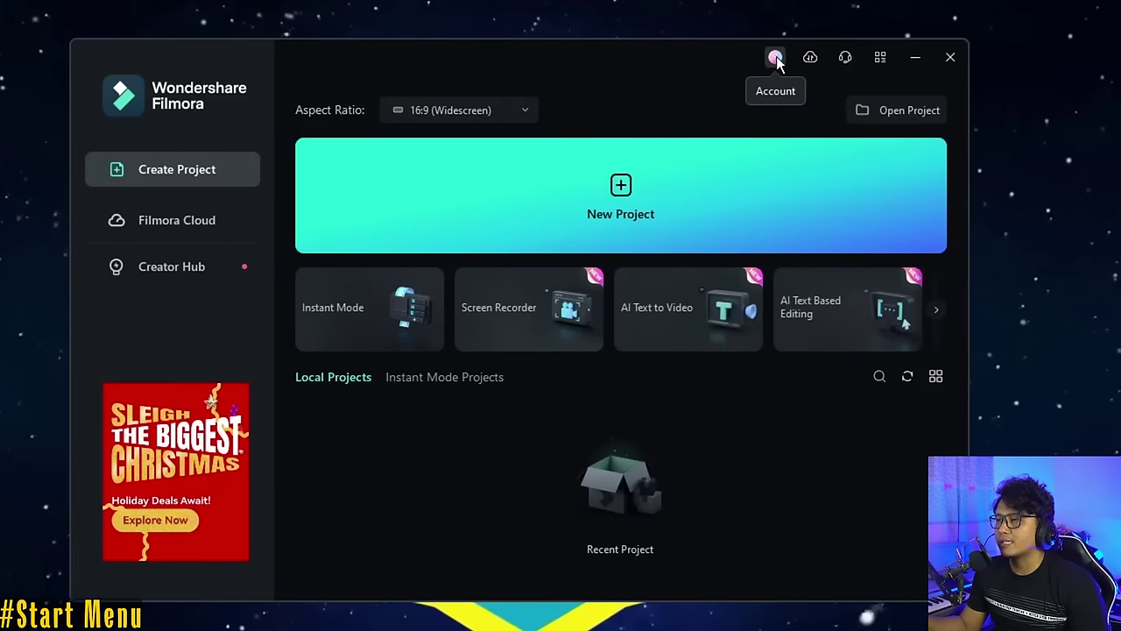
click(776, 57)
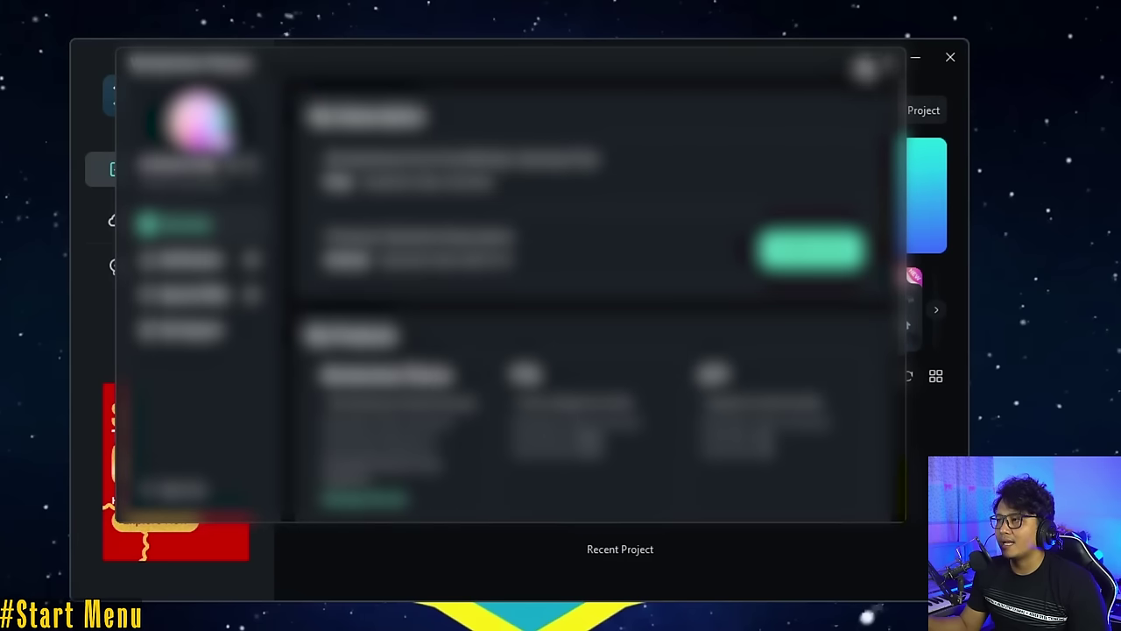
click(887, 64)
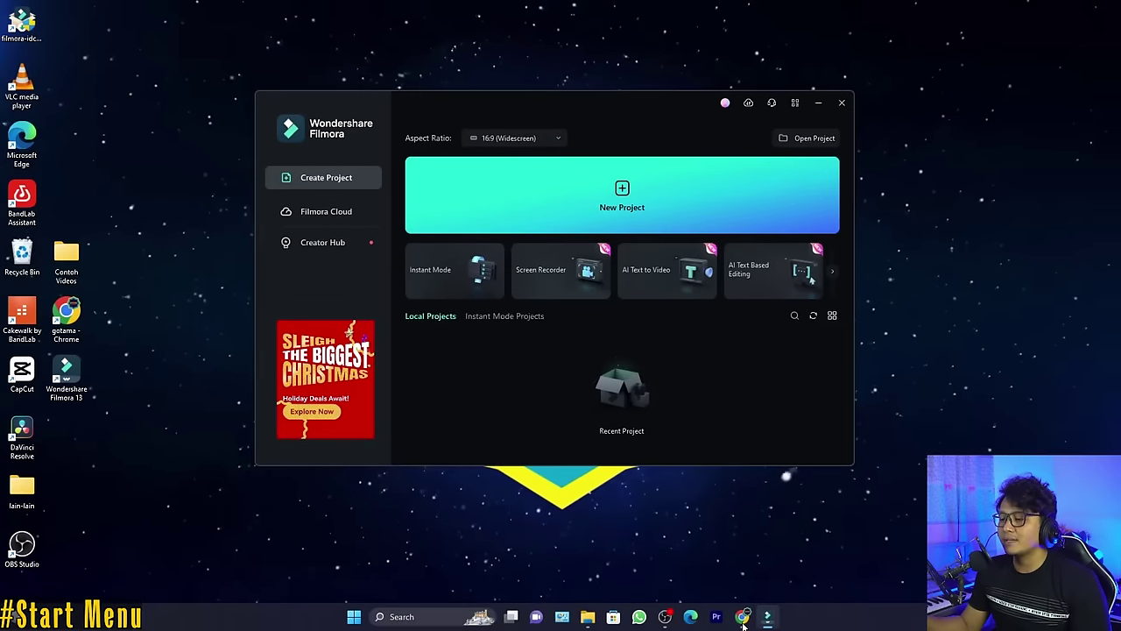
Switch to Chrome, find the Filmora website's Pricing page and compare the features of the Monthly, Perpetual and Annual plans
click(742, 619)
scroll(904, 294, down, 3)
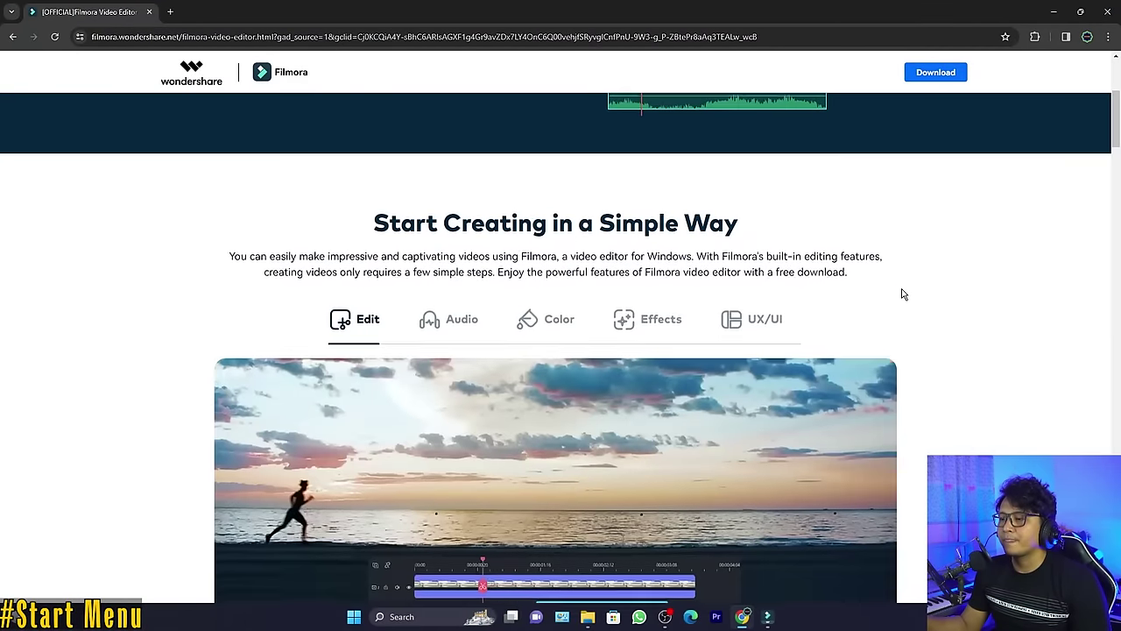
scroll(904, 294, down, 20)
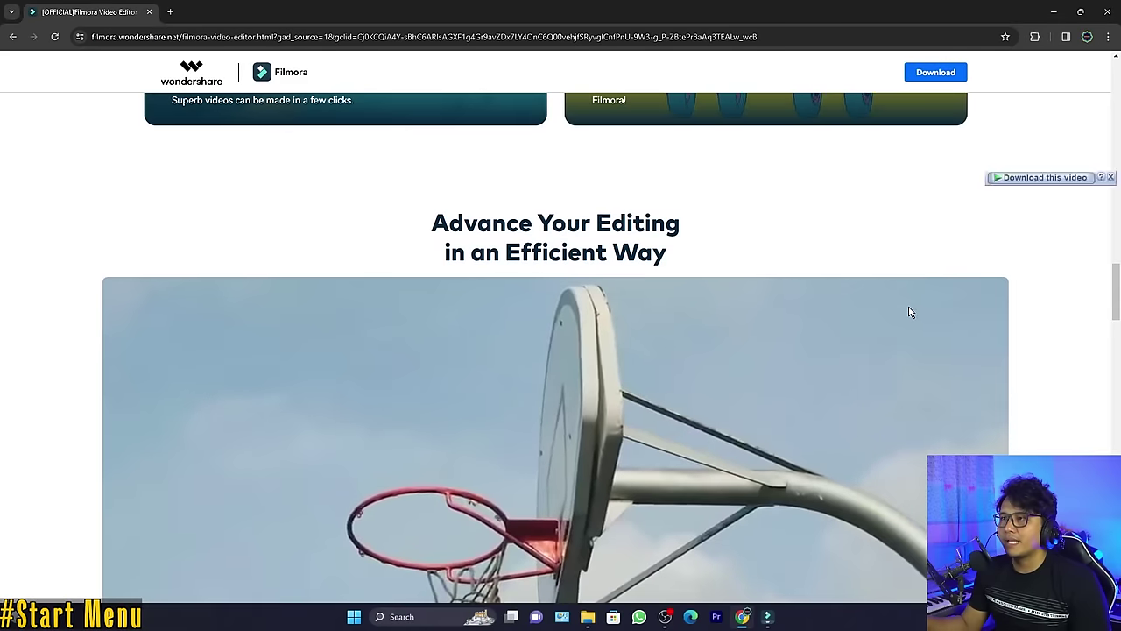
scroll(964, 312, down, 10)
drag(1116, 365, 1119, 65)
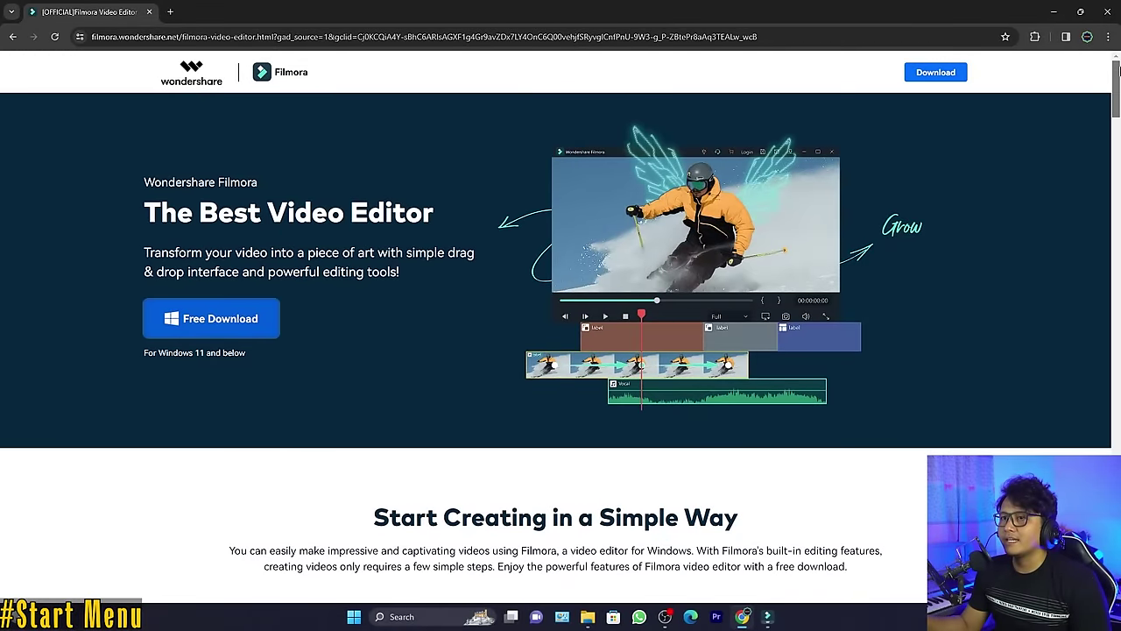
scroll(1119, 69, down, 5)
click(281, 72)
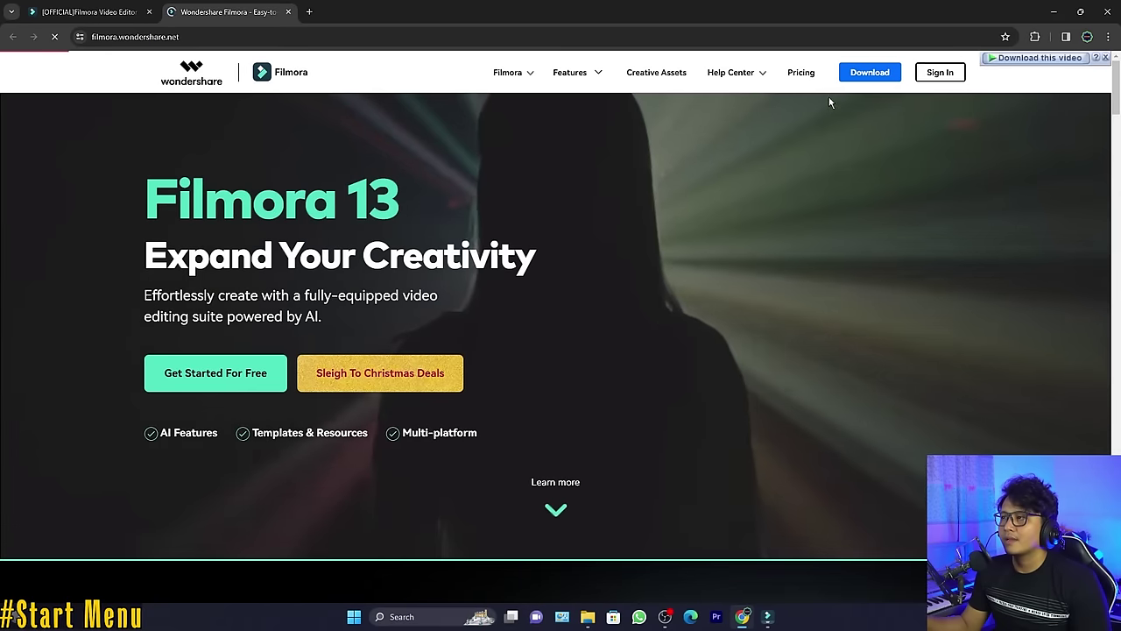
click(801, 74)
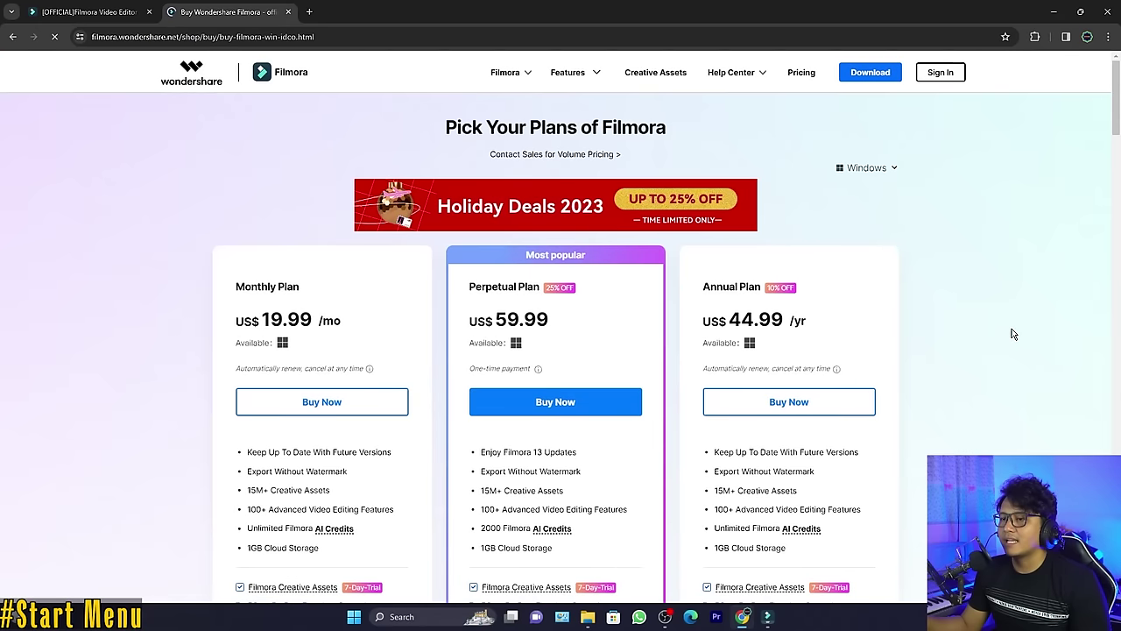
scroll(963, 333, down, 1)
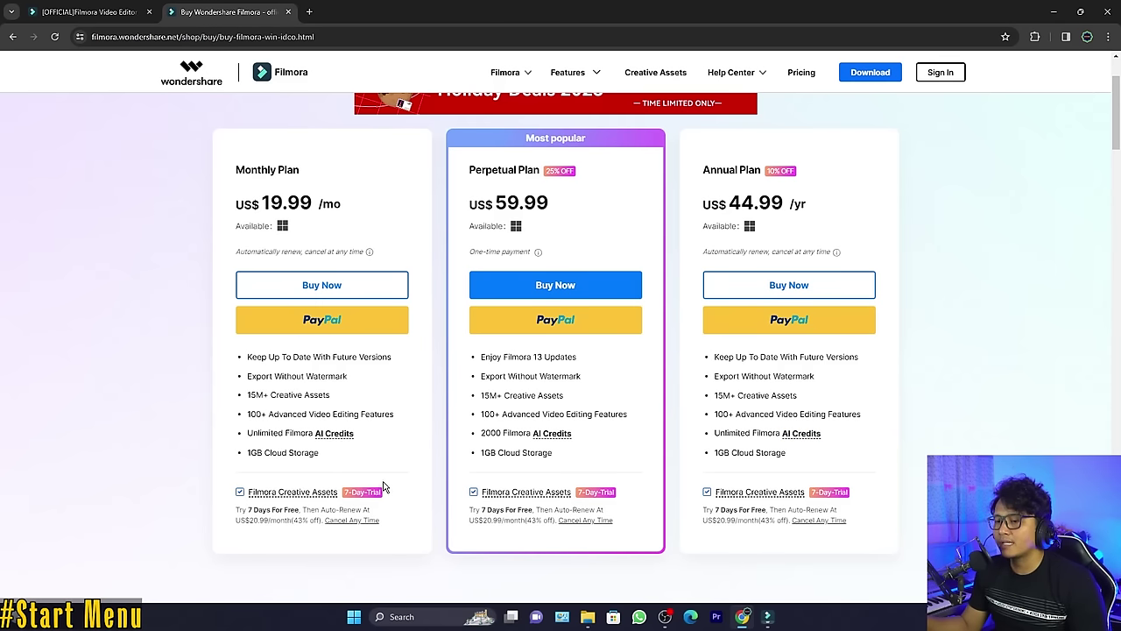
drag(775, 433, 720, 433)
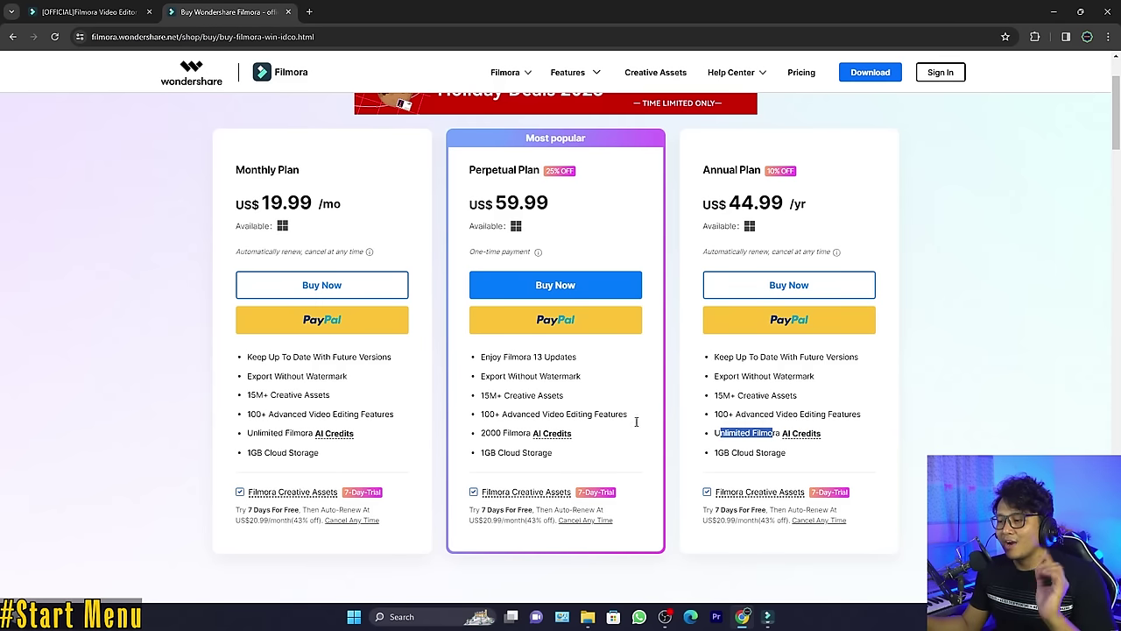
click(1051, 12)
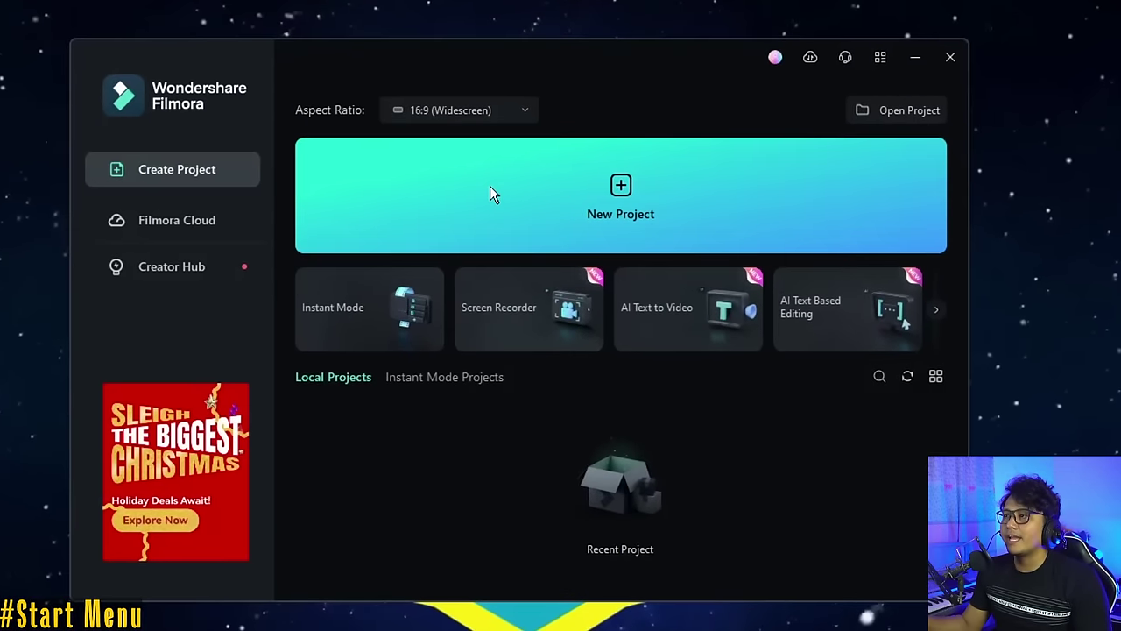
Inspect the start window's Transfer Center, Support Center chat and the list with the user guide and update options
click(810, 58)
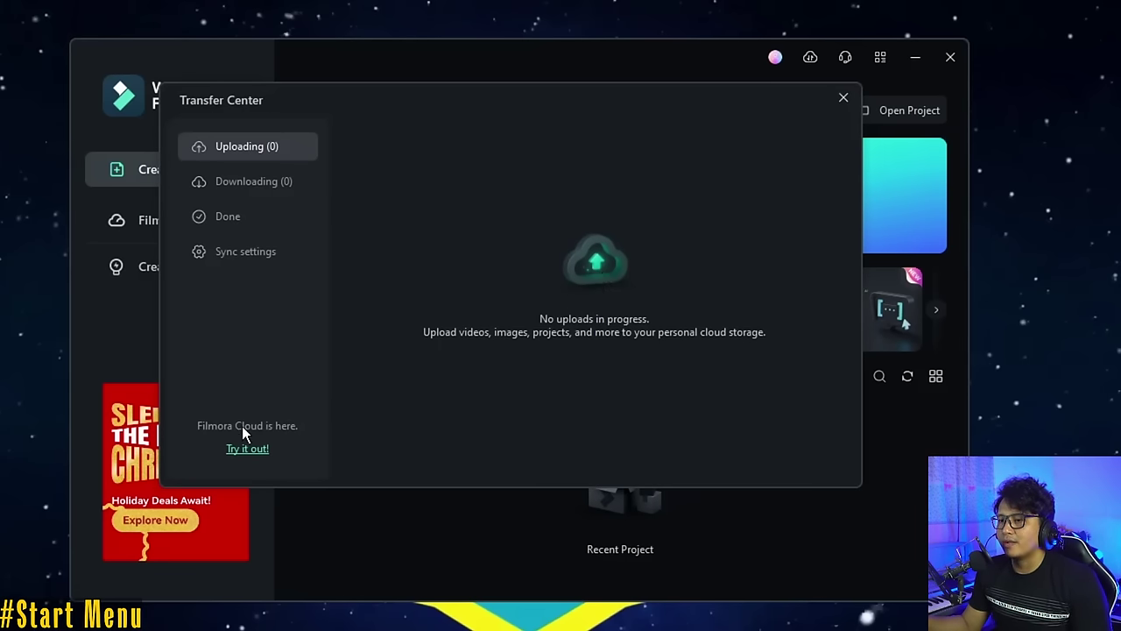
click(844, 99)
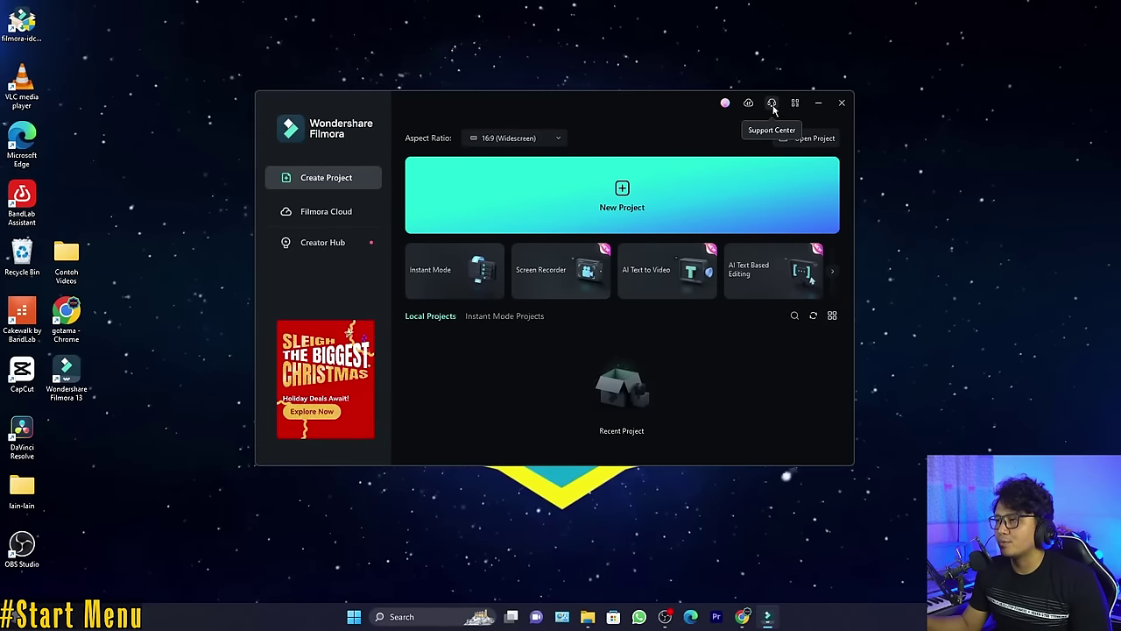
click(773, 105)
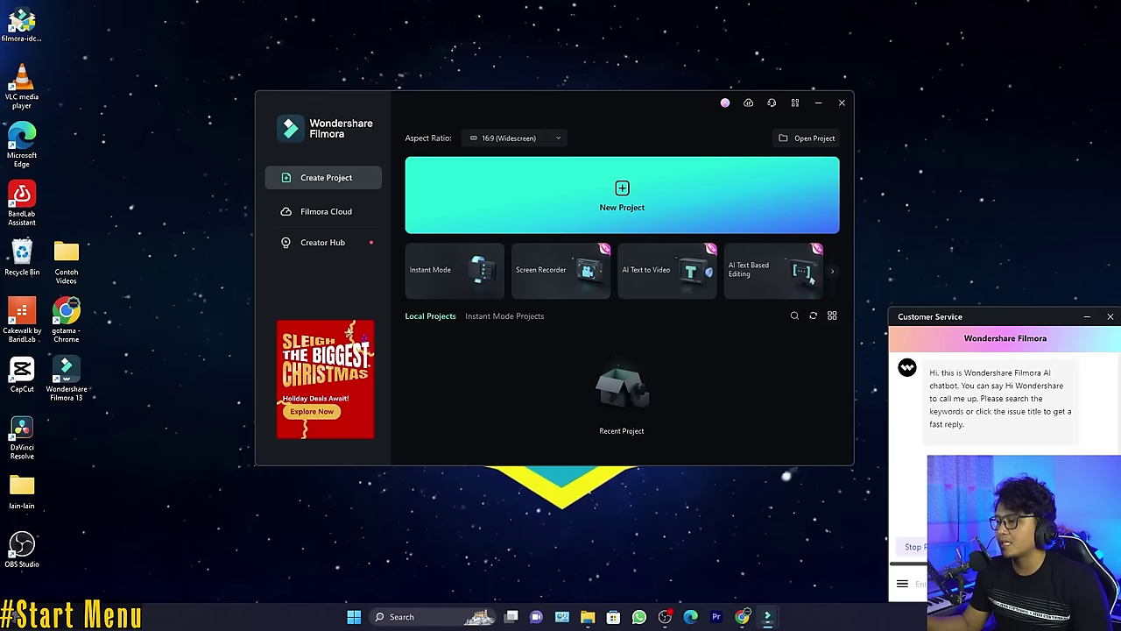
click(1111, 317)
click(794, 102)
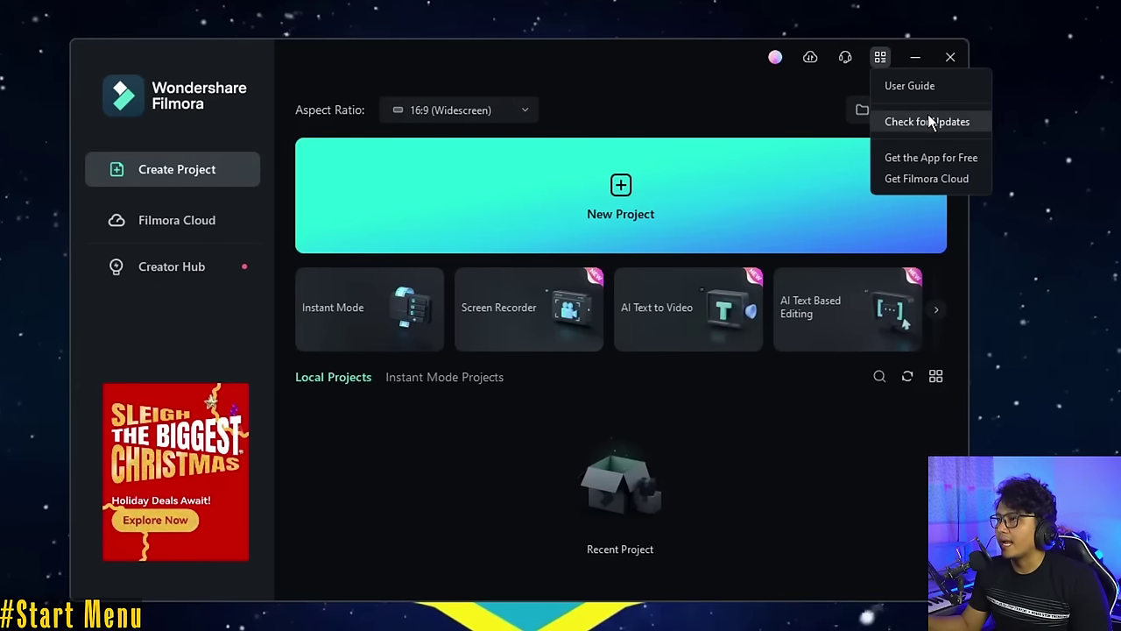
click(728, 69)
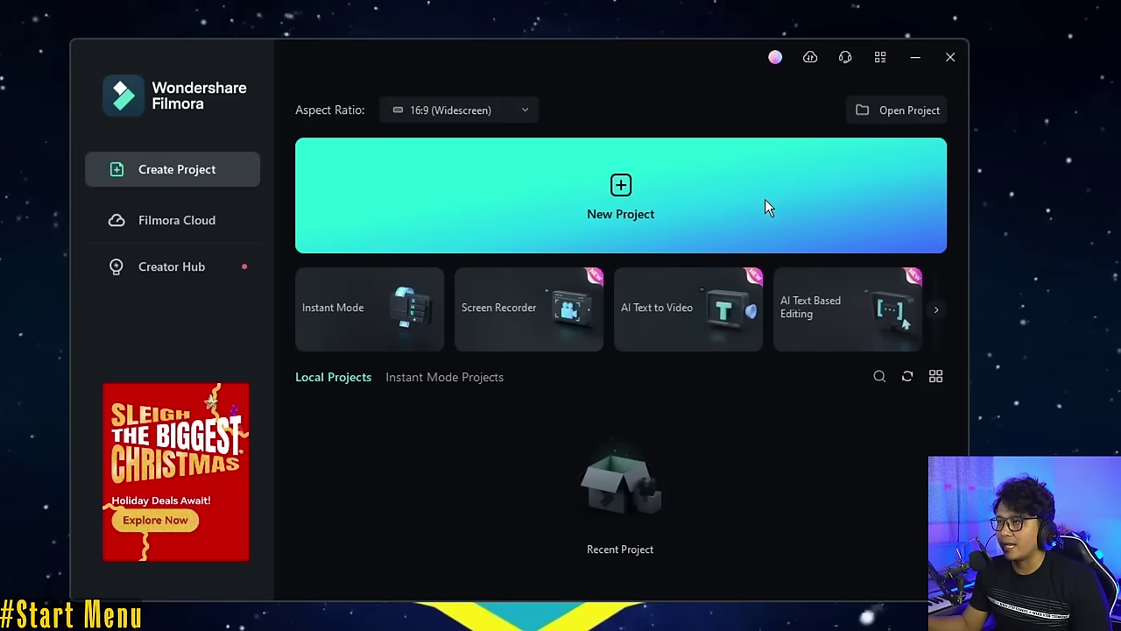
View the existing project files offered for opening in the Tutorial Filmora 13 folder
click(919, 112)
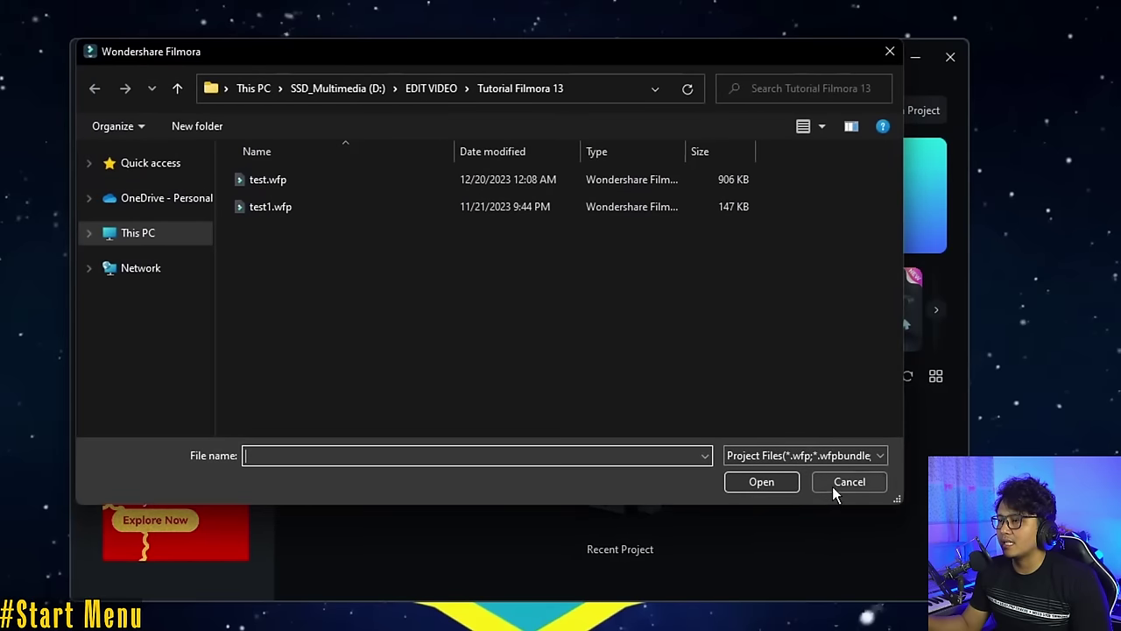
click(843, 484)
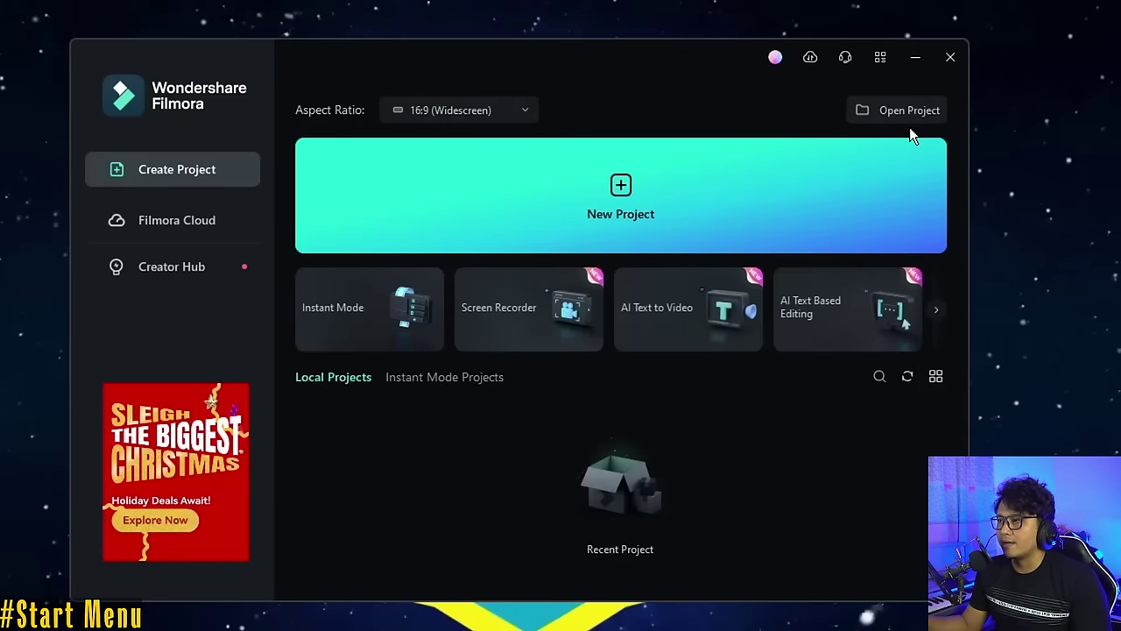
click(910, 126)
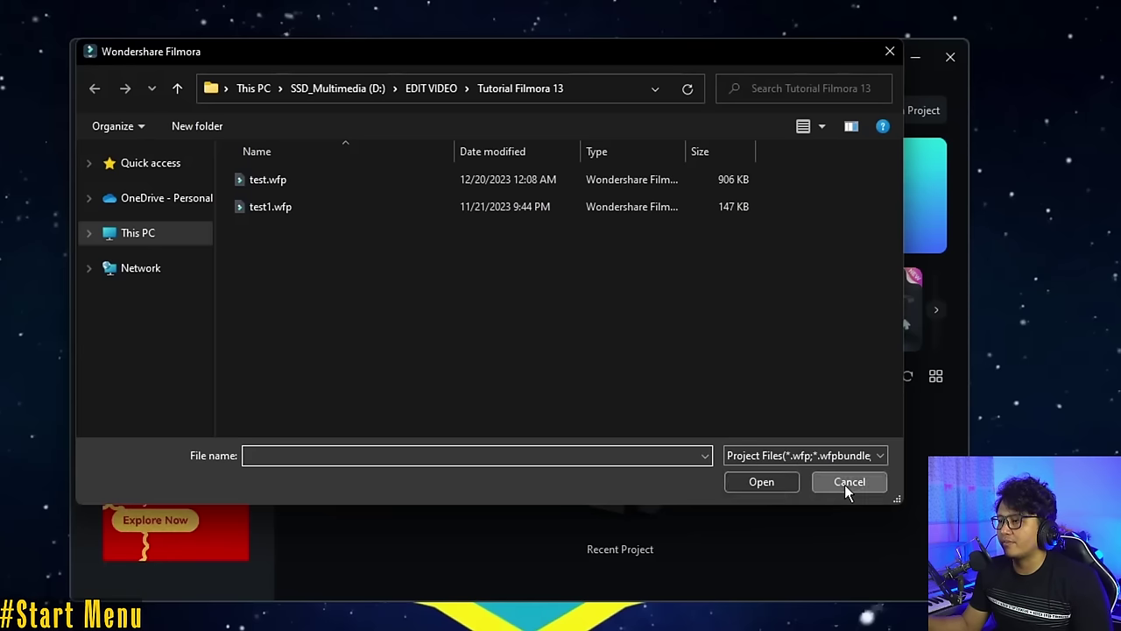
click(846, 487)
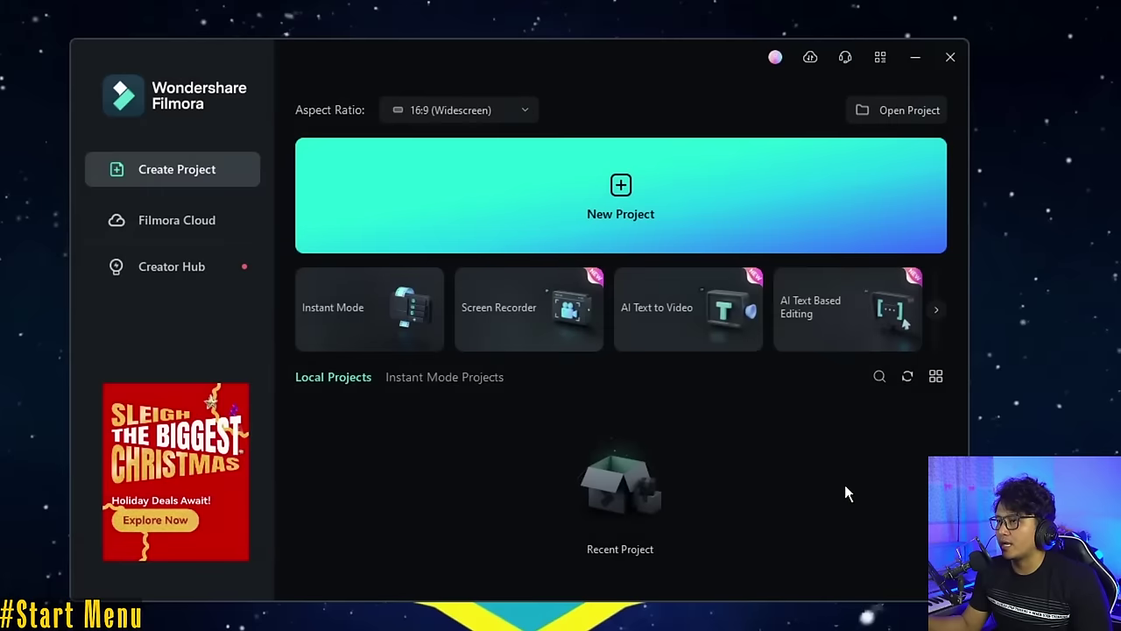
View the Filmora Cloud storage space and look through the tutorial categories on the Creator Hub home page
click(167, 225)
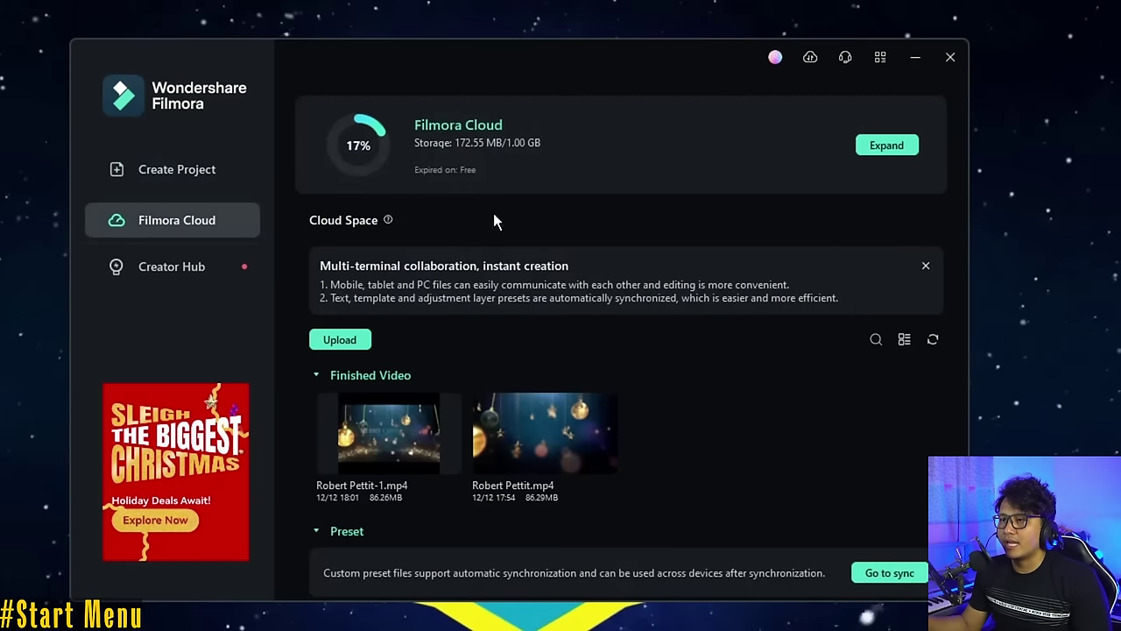
click(200, 266)
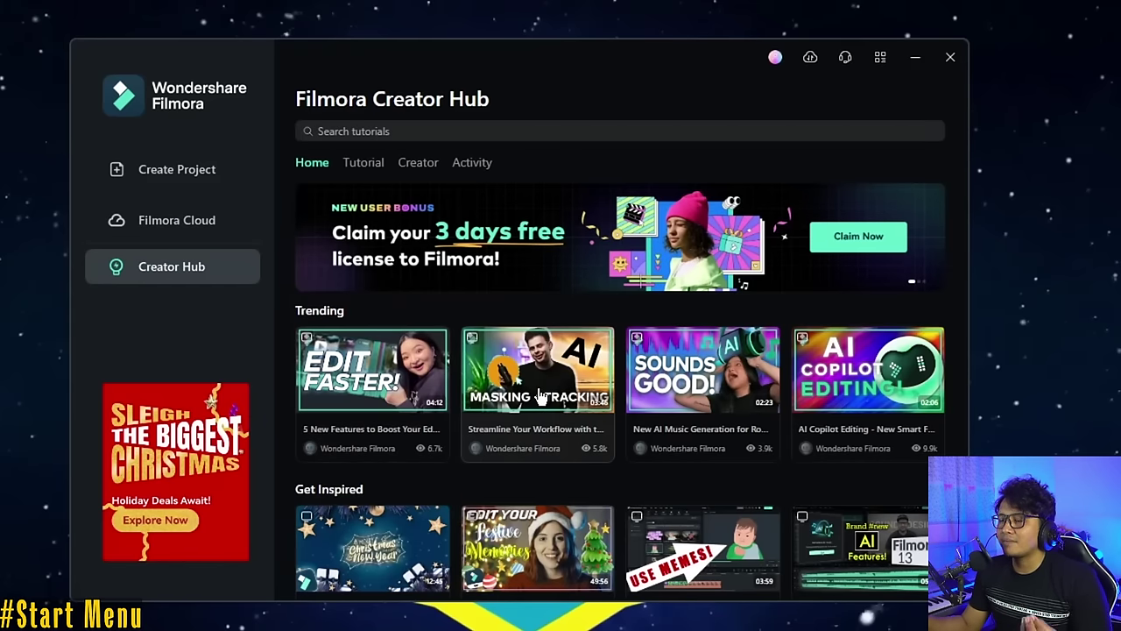
scroll(786, 419, down, 5)
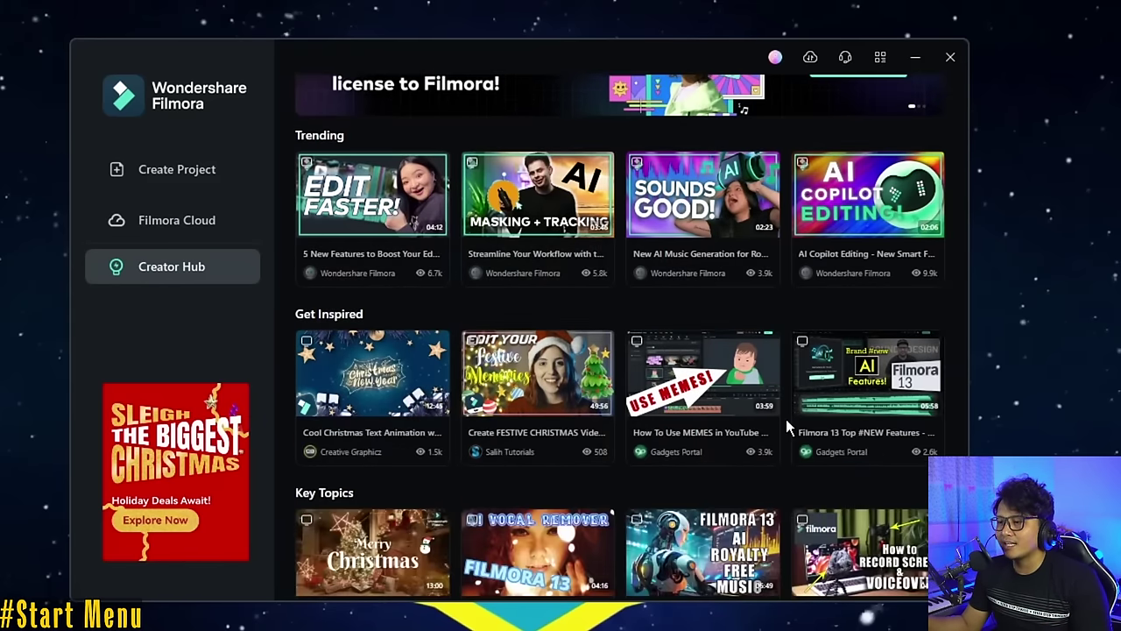
scroll(786, 419, up, 4)
scroll(786, 419, down, 5)
scroll(782, 418, up, 8)
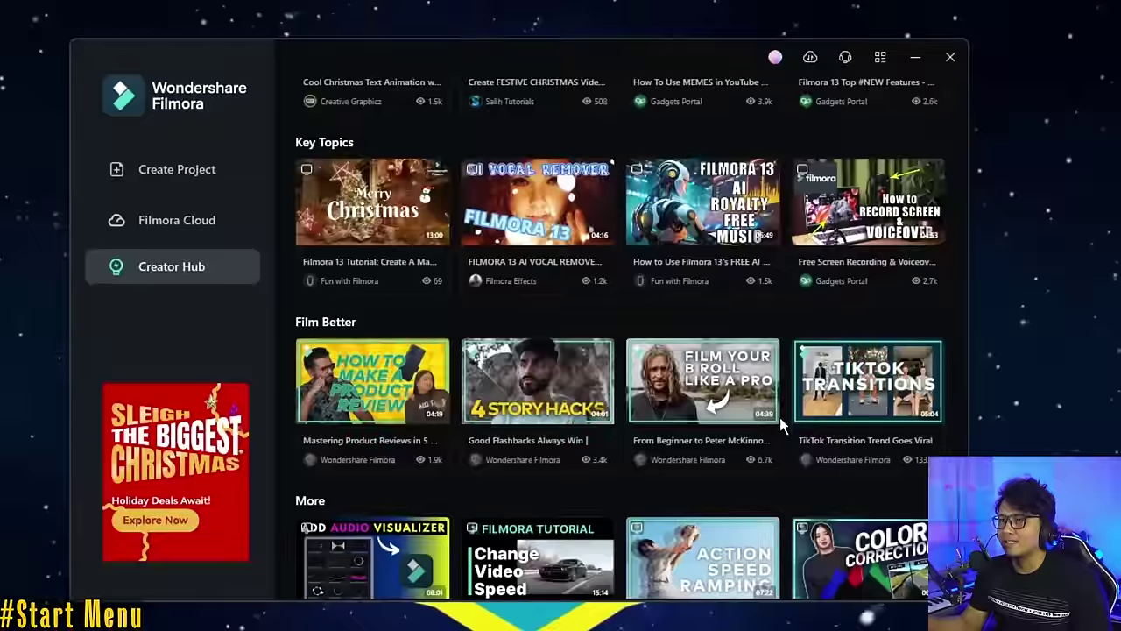
Examine the Tutorial, Creator and Activity sections of the Creator Hub and return to its home page
click(364, 164)
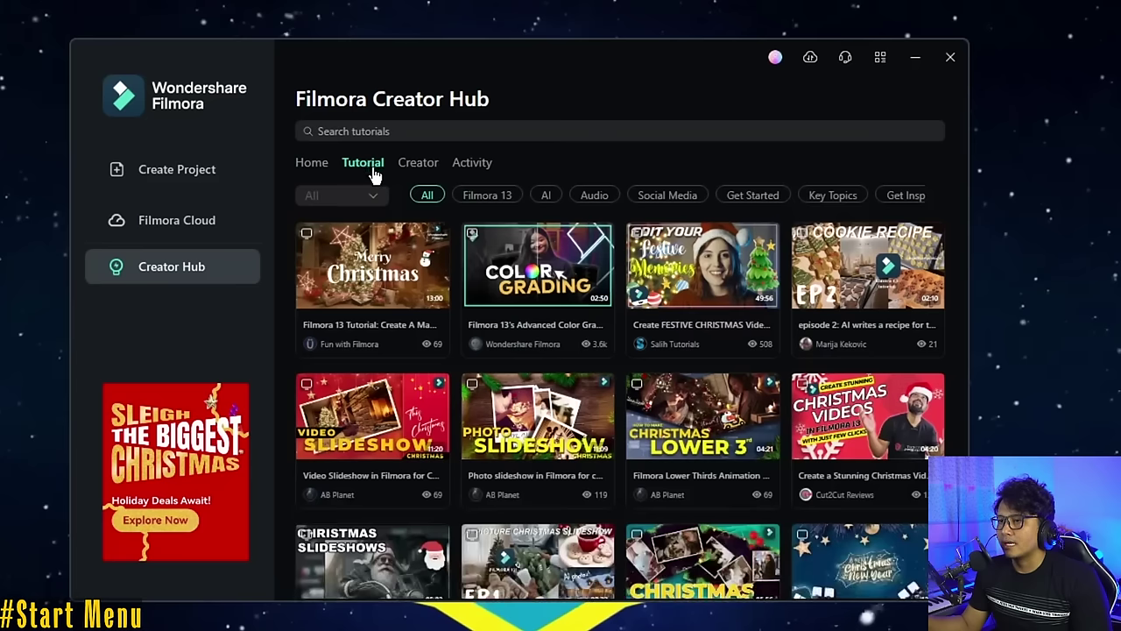
scroll(689, 406, down, 5)
scroll(681, 400, up, 5)
click(418, 163)
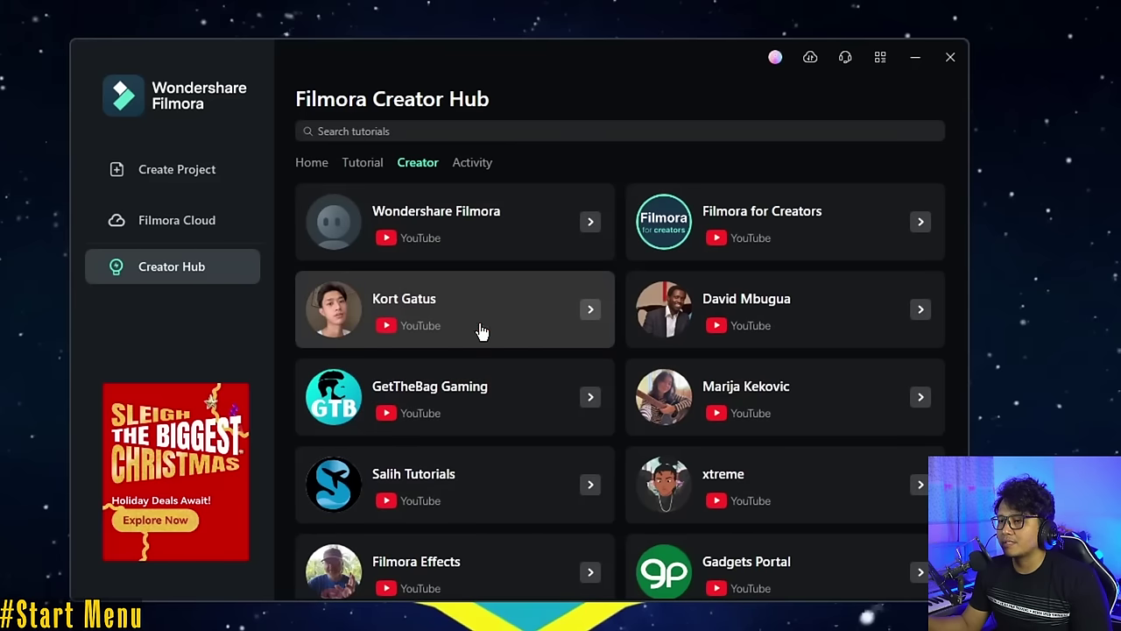
click(473, 165)
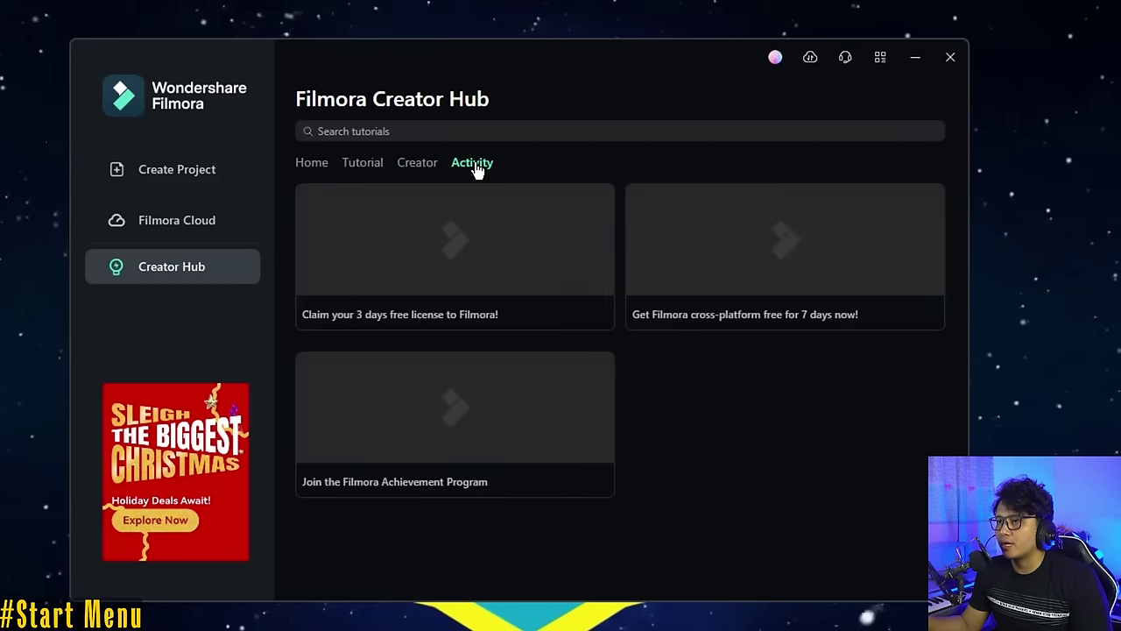
click(314, 165)
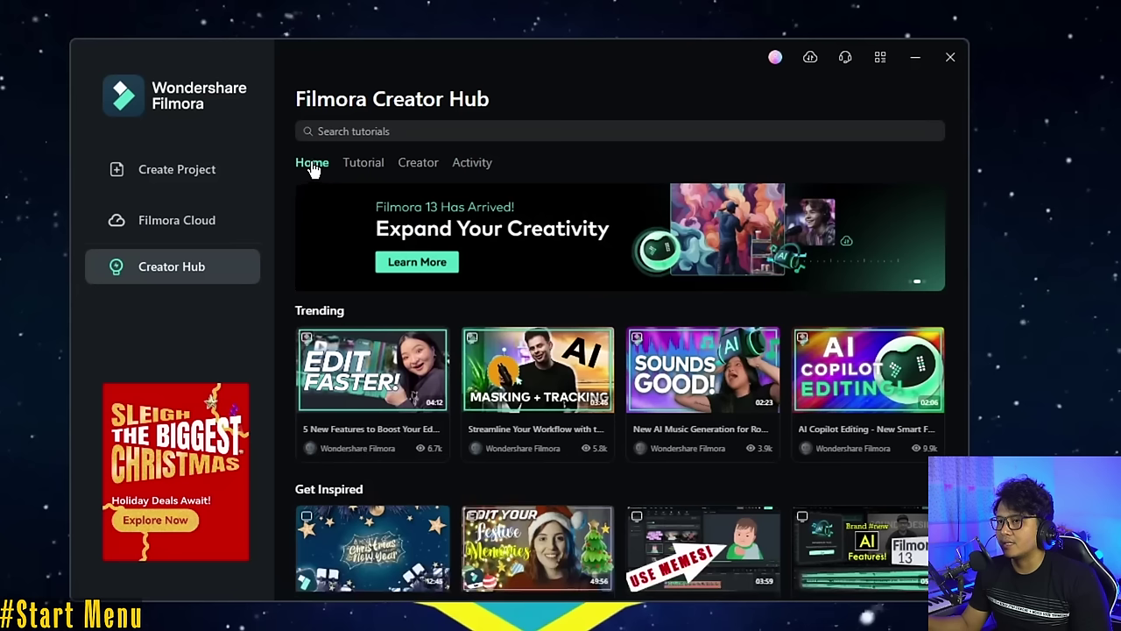
Return to the project creation page and set the aspect ratio to 16:9 (Widescreen)
click(171, 175)
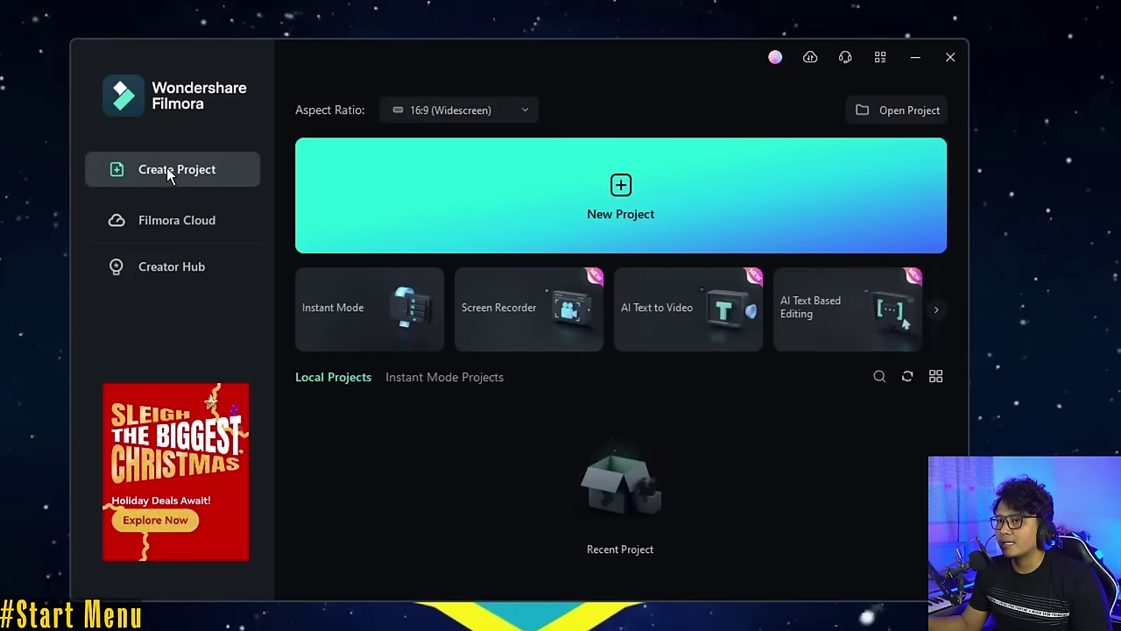
click(520, 112)
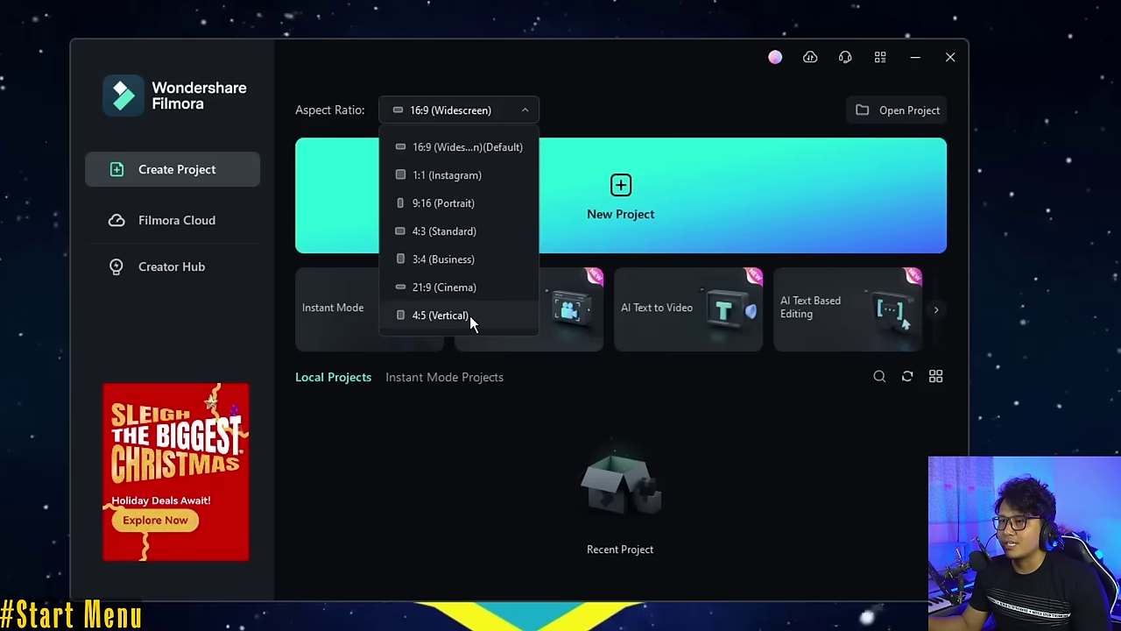
click(467, 147)
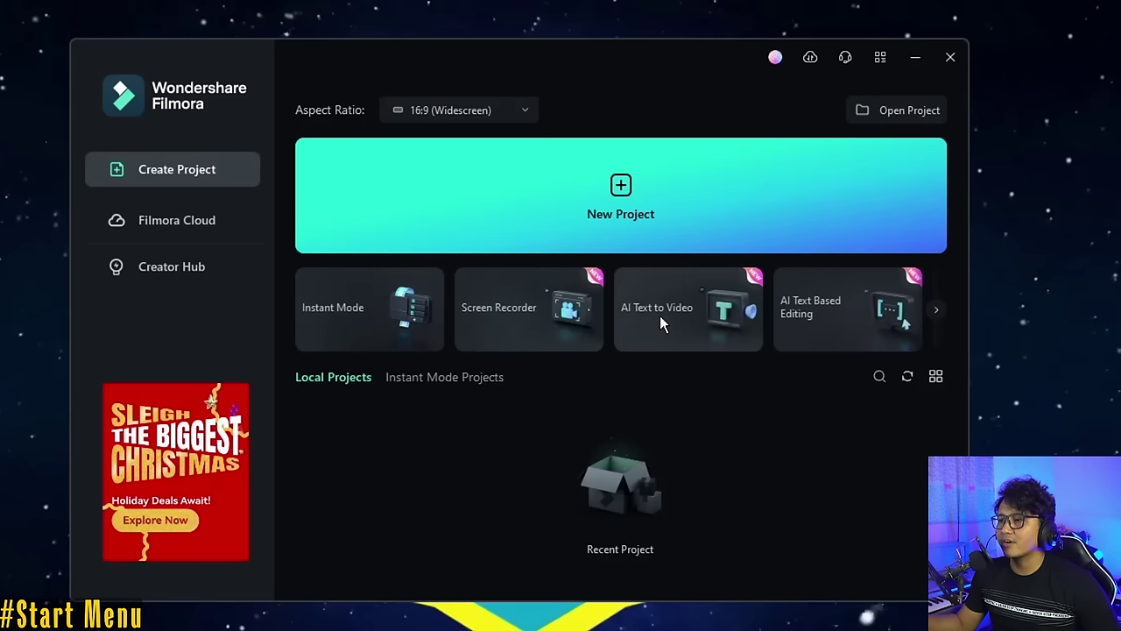
Look through the quick-start tools from Instant Mode to Avatar Presentation and create a new project
click(937, 309)
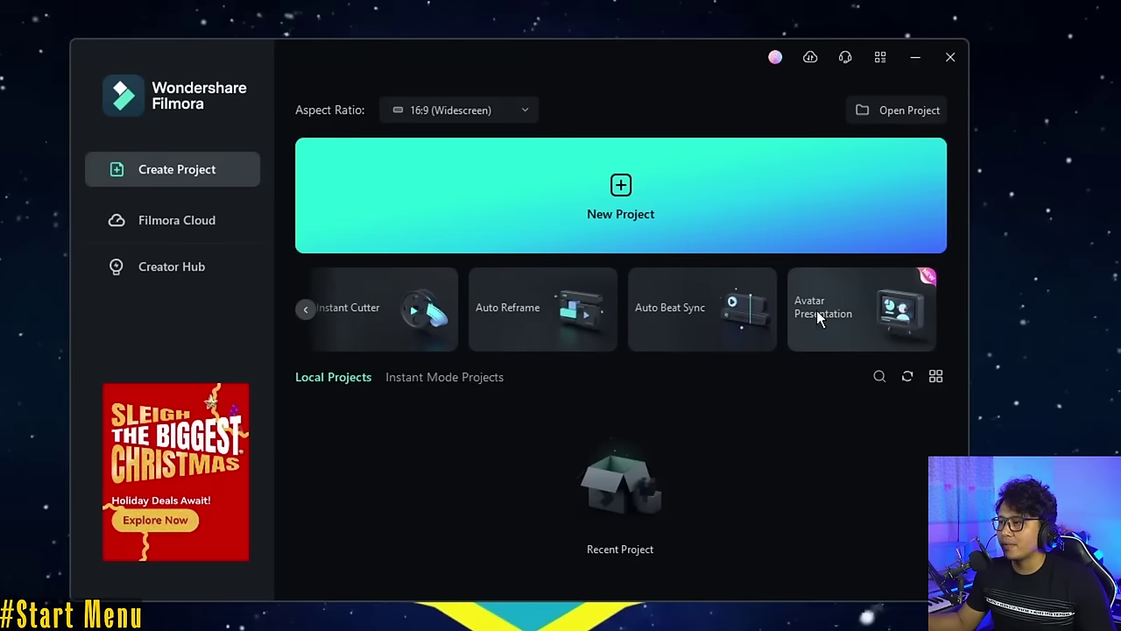
click(306, 309)
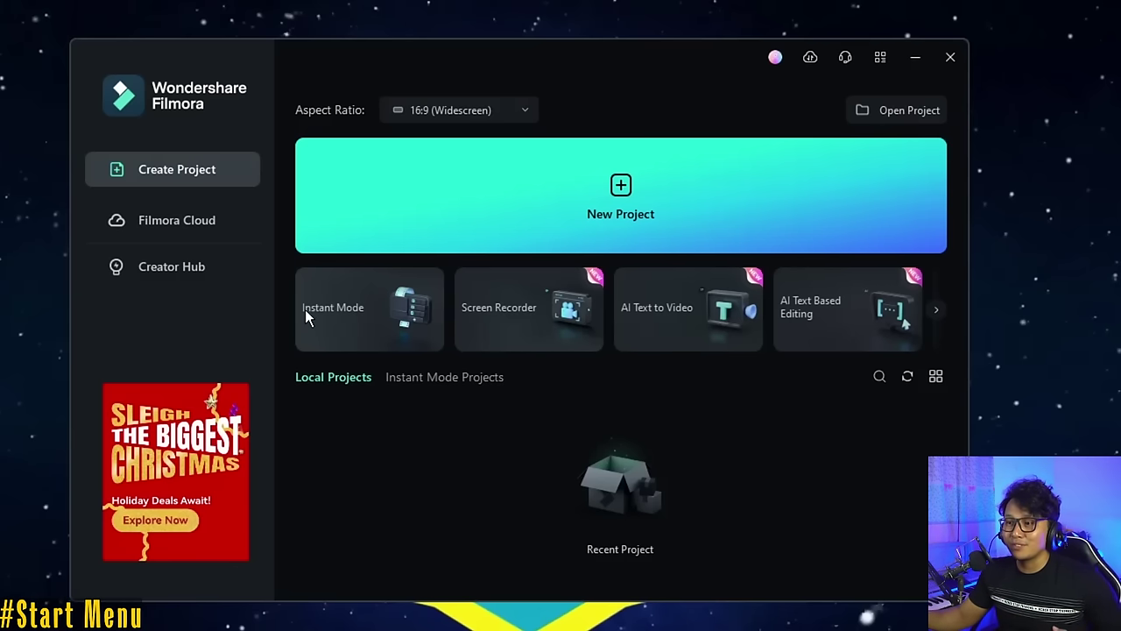
click(938, 308)
click(938, 309)
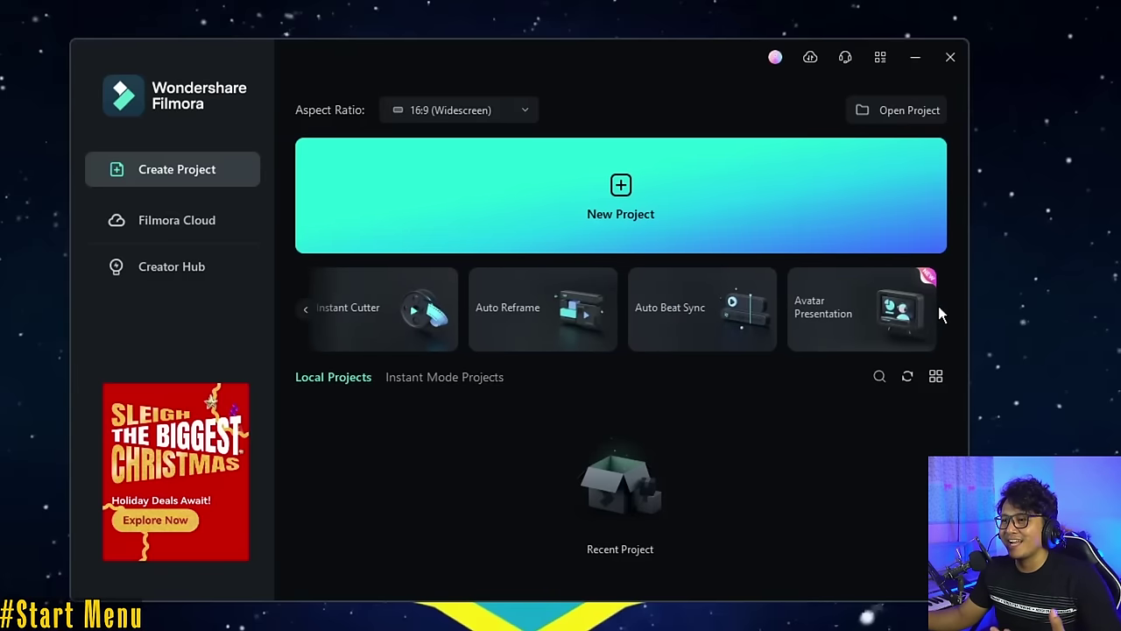
click(627, 213)
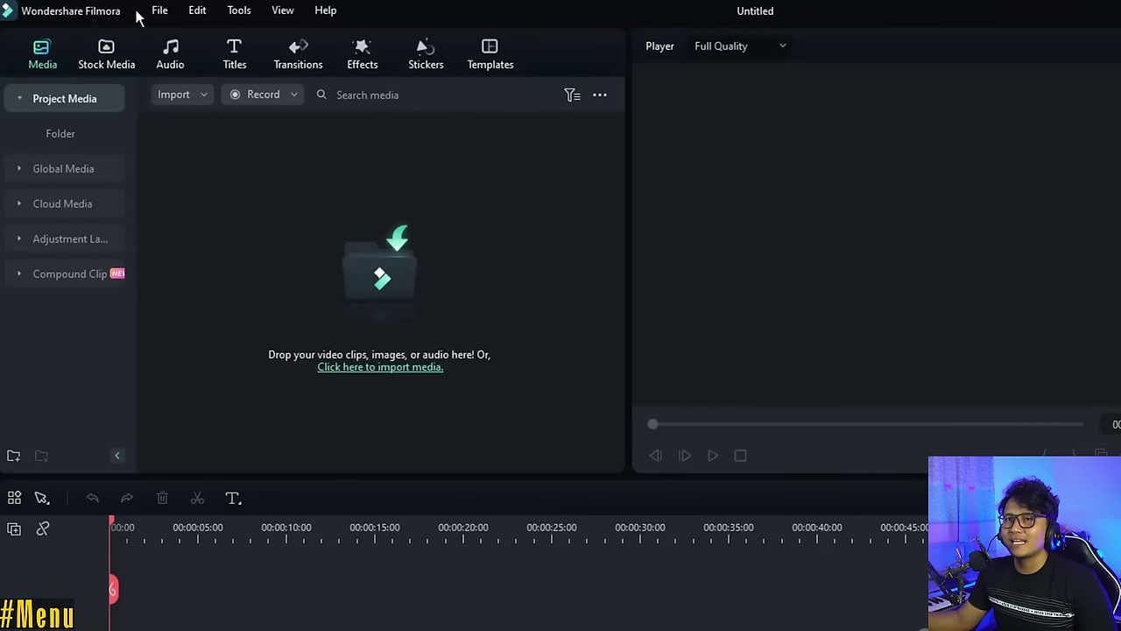
Examine the available file, edit and tools commands of the new project
click(160, 12)
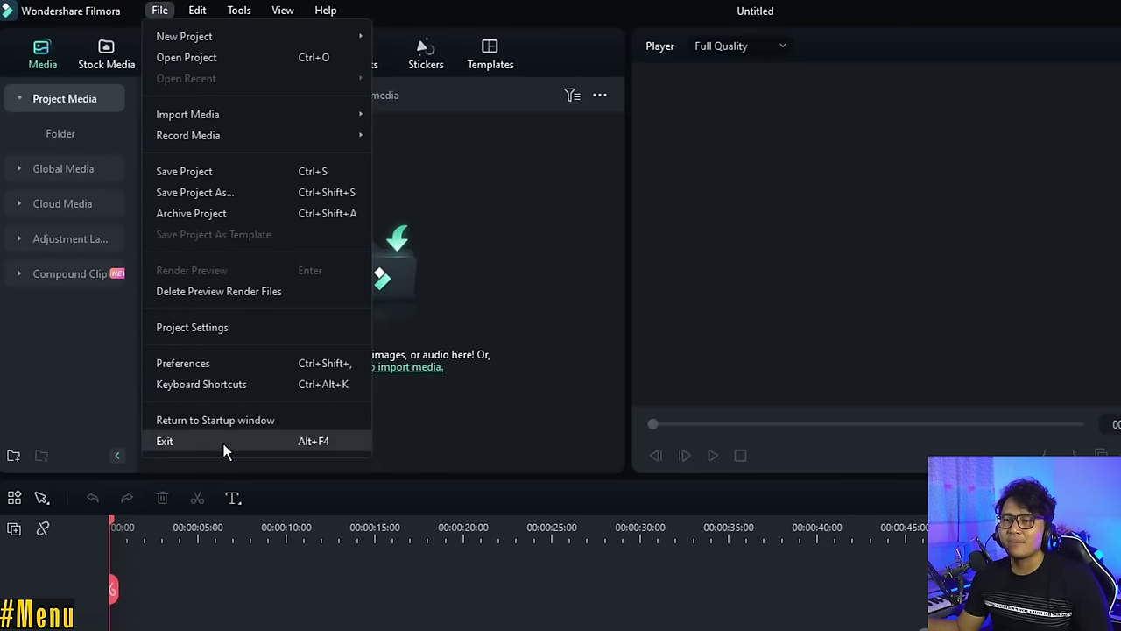
click(197, 11)
click(197, 11)
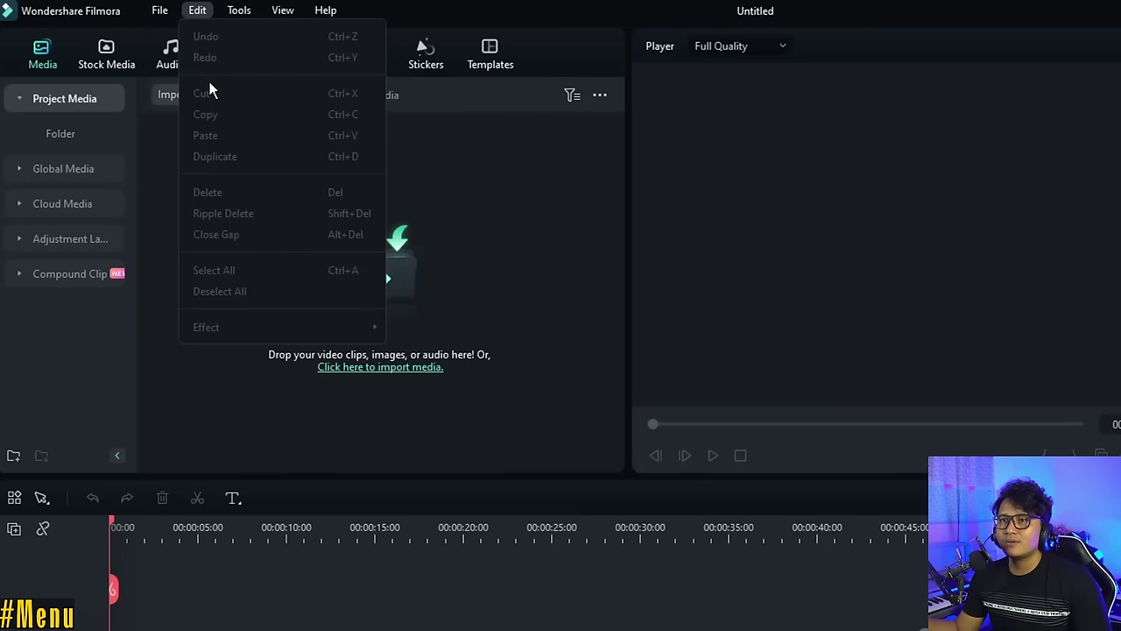
mouse_move(229, 10)
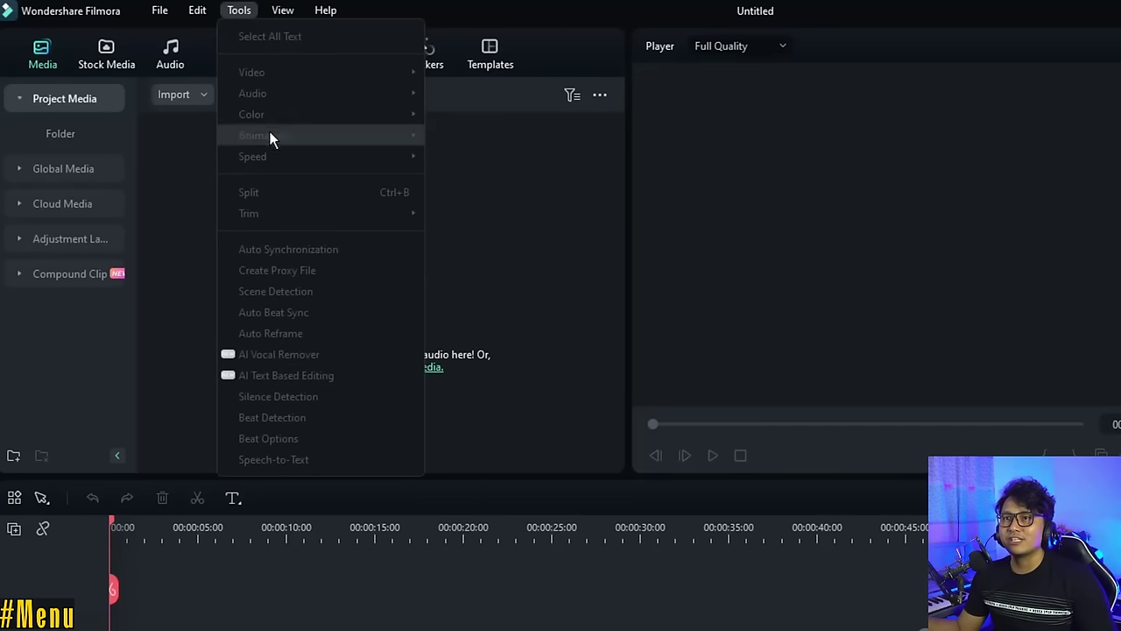
Review the view options and switch the workspace layout mode to Default
mouse_move(285, 9)
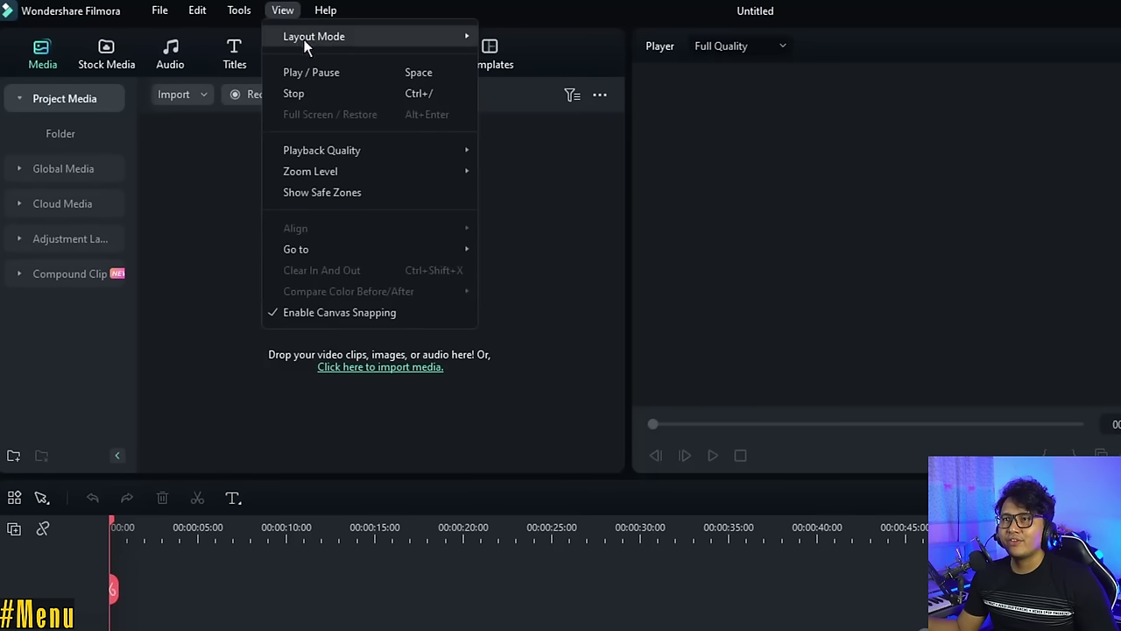
mouse_move(313, 43)
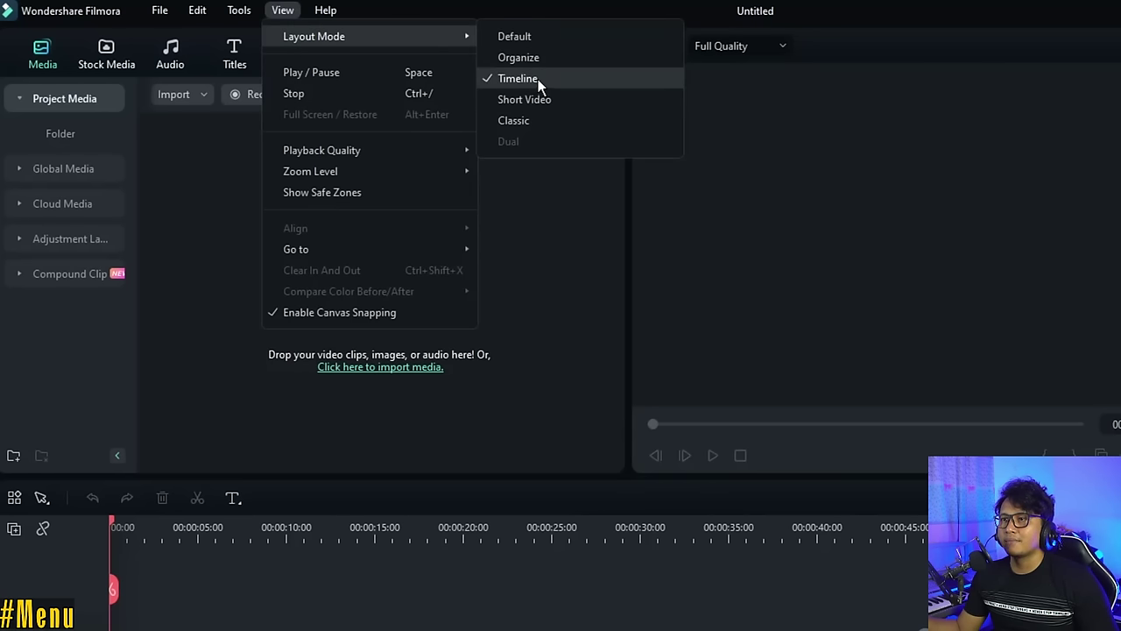
mouse_move(444, 38)
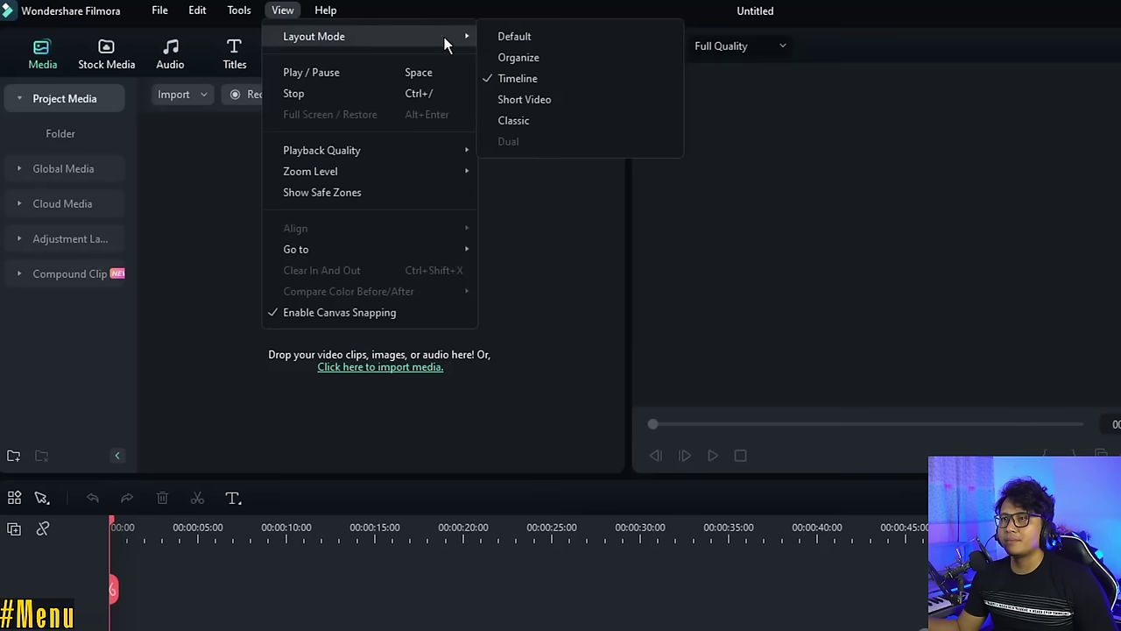
click(517, 37)
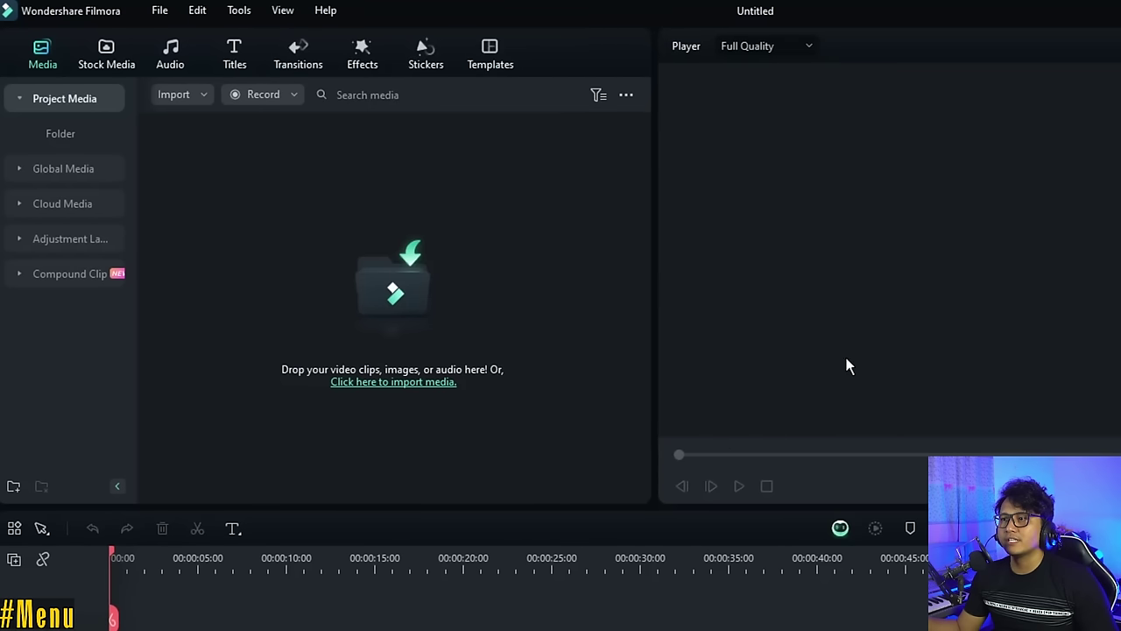
Try the Organize layout mode and return the workspace to the Default layout
click(238, 10)
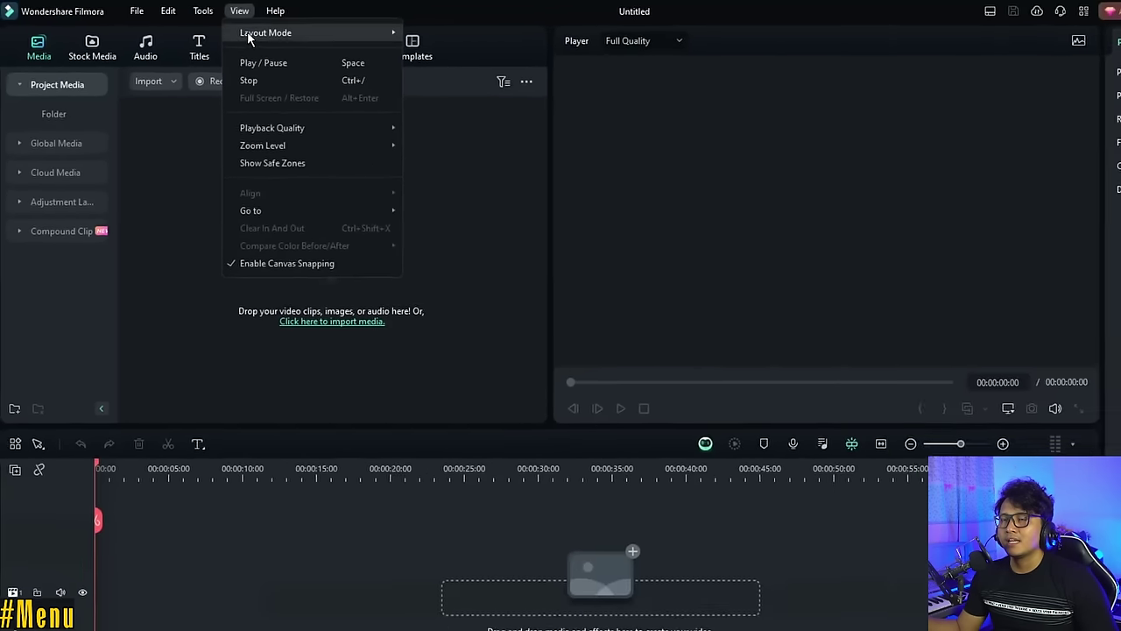
mouse_move(253, 33)
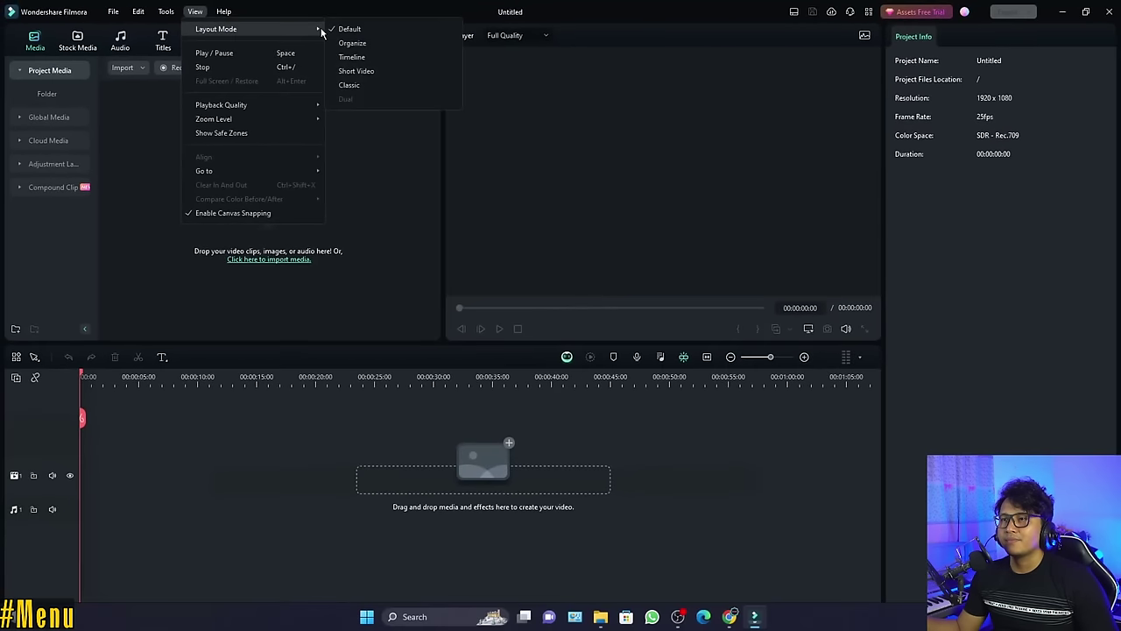
click(435, 49)
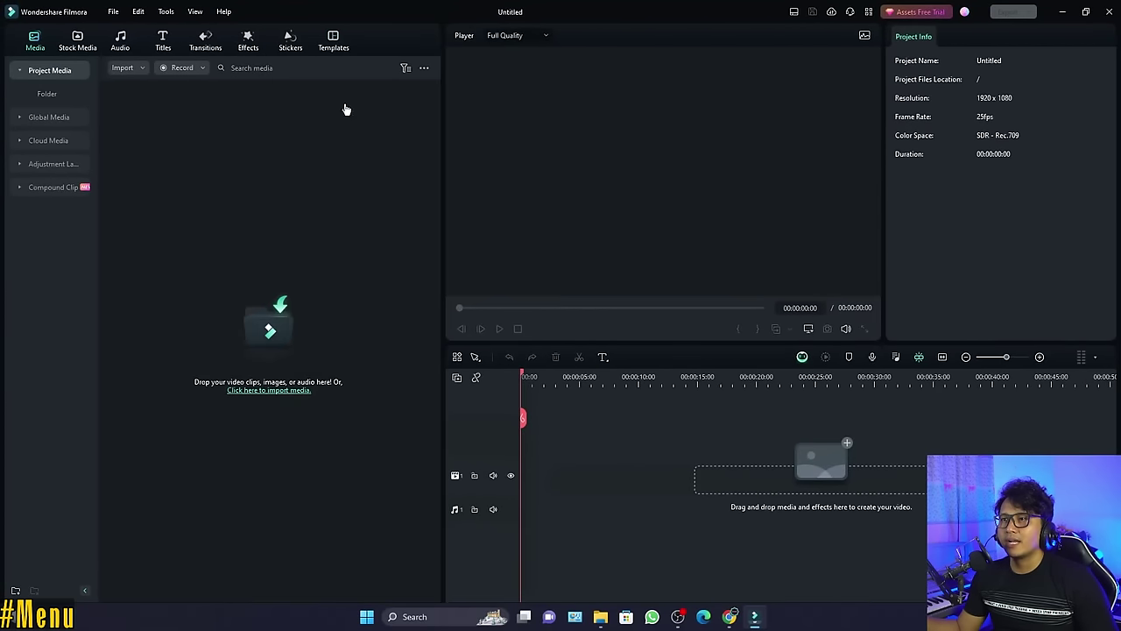
click(194, 11)
mouse_move(263, 29)
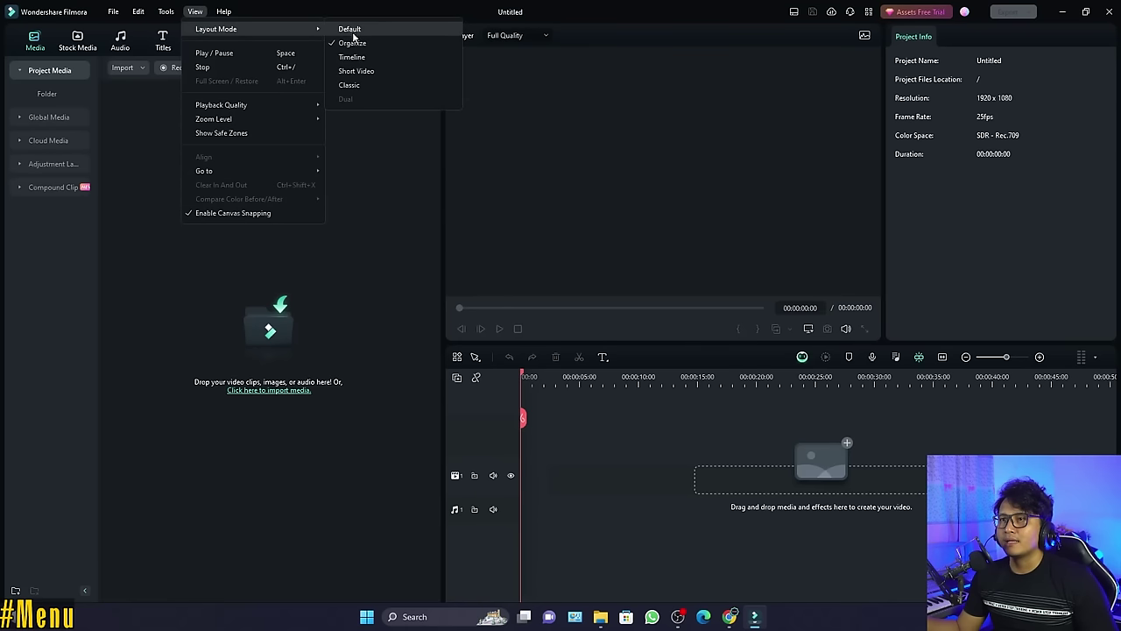
click(350, 30)
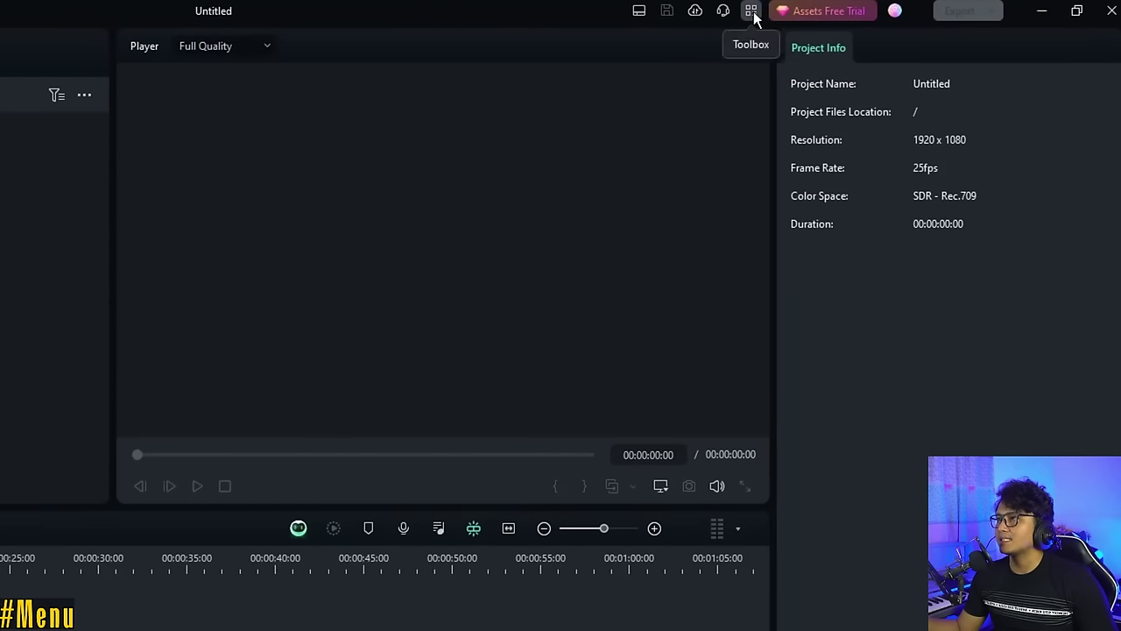
Switch the workspace to the Timeline layout
click(639, 10)
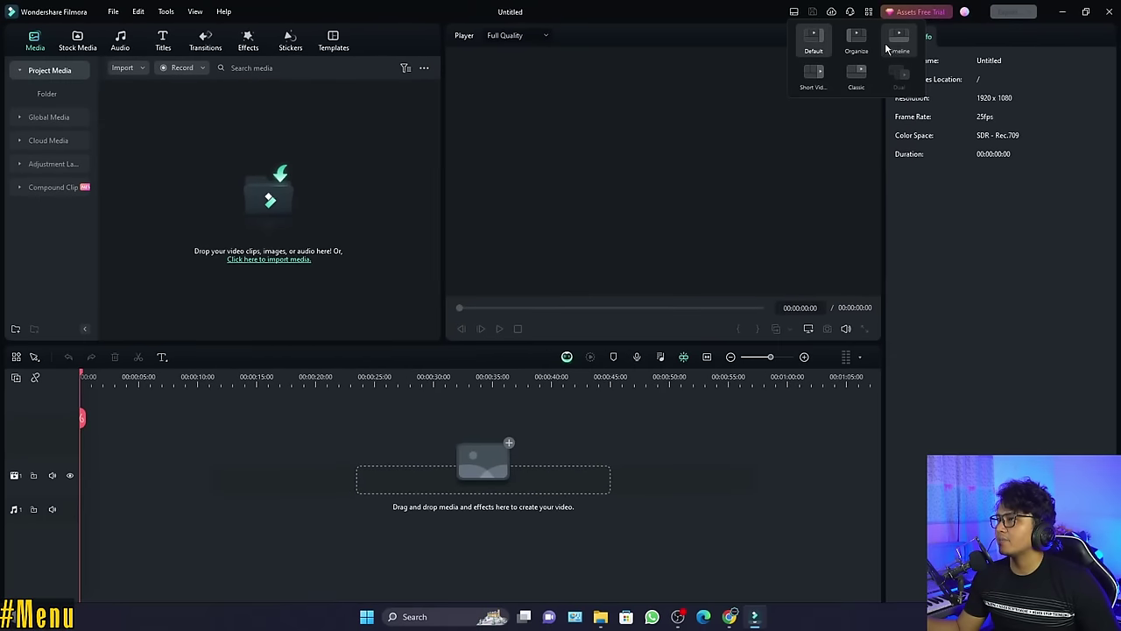
click(888, 43)
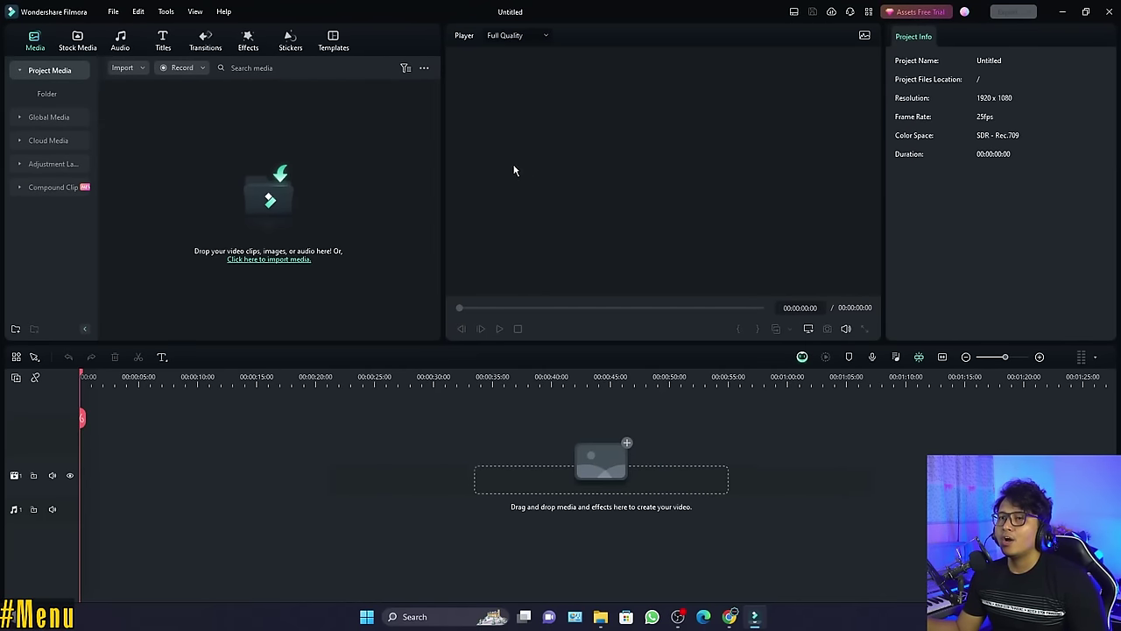
Examine the help commands and the Transfer Center with its upload, download and sync sections
click(224, 11)
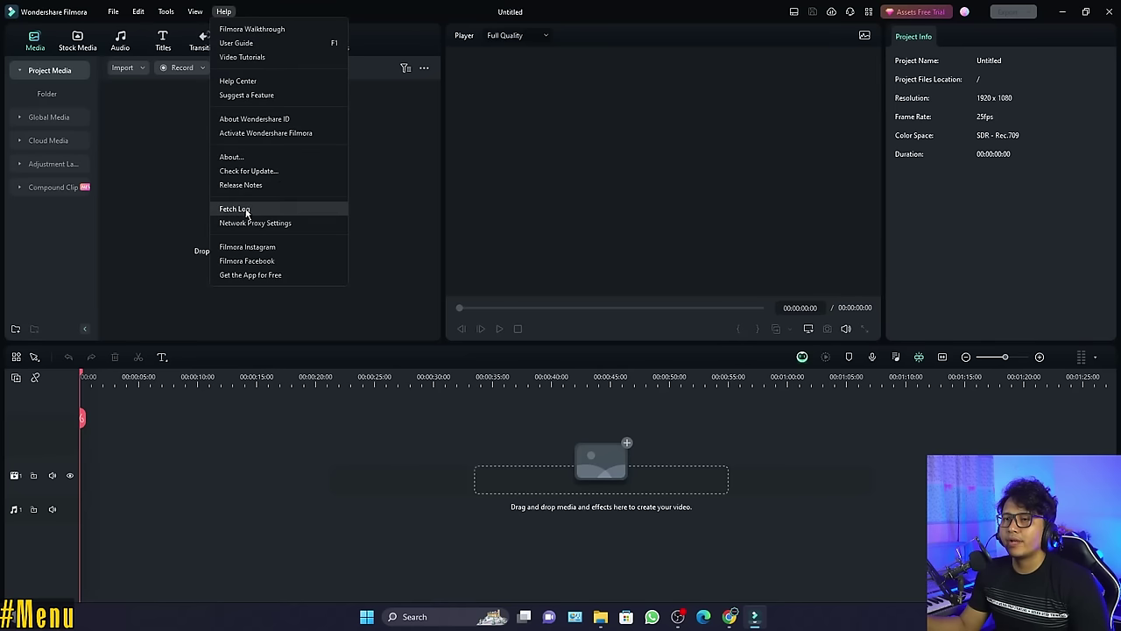
click(668, 5)
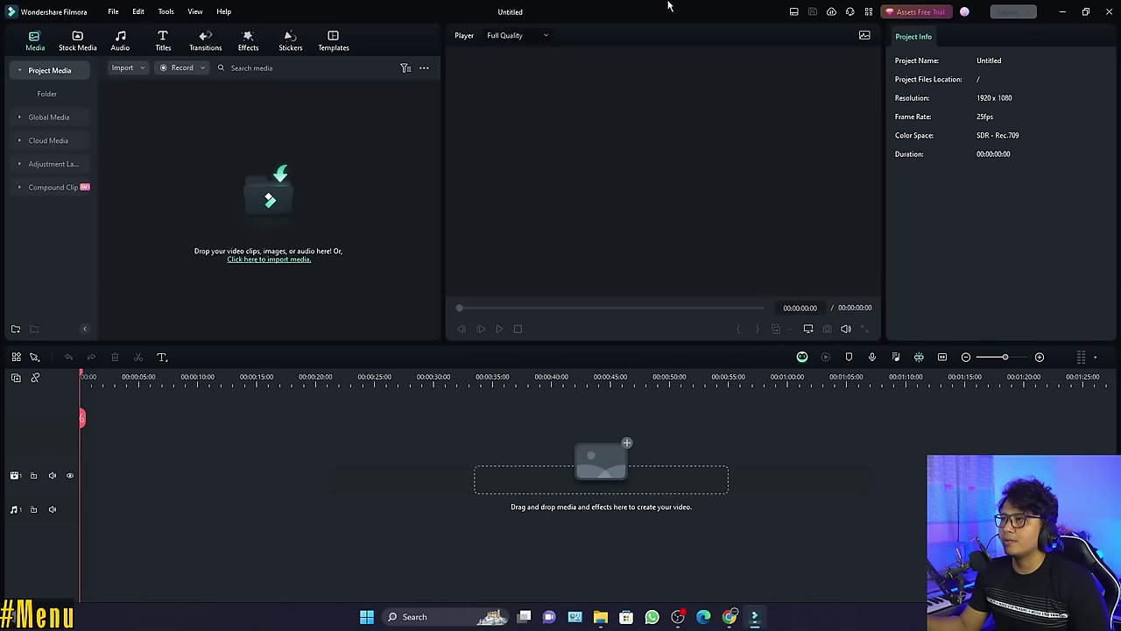
click(833, 13)
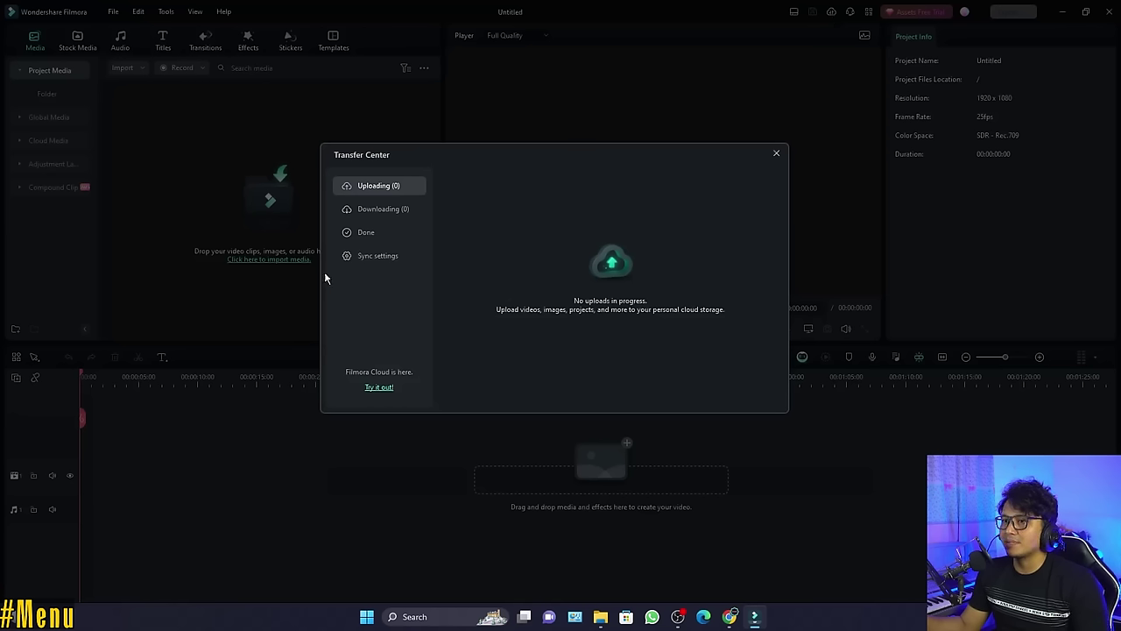
click(776, 153)
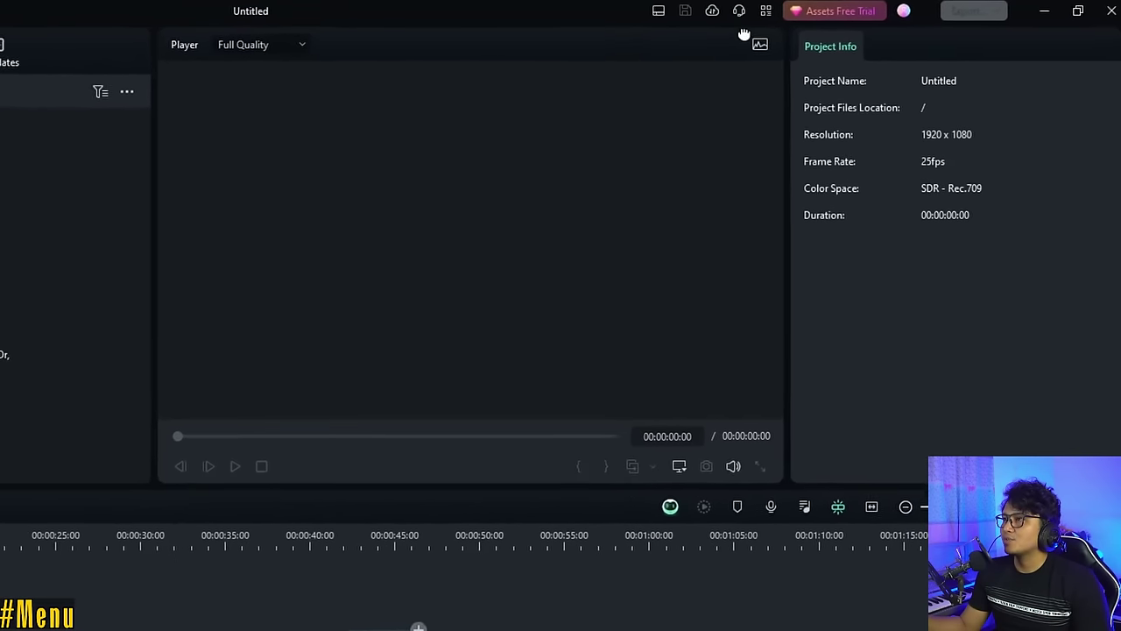
click(751, 12)
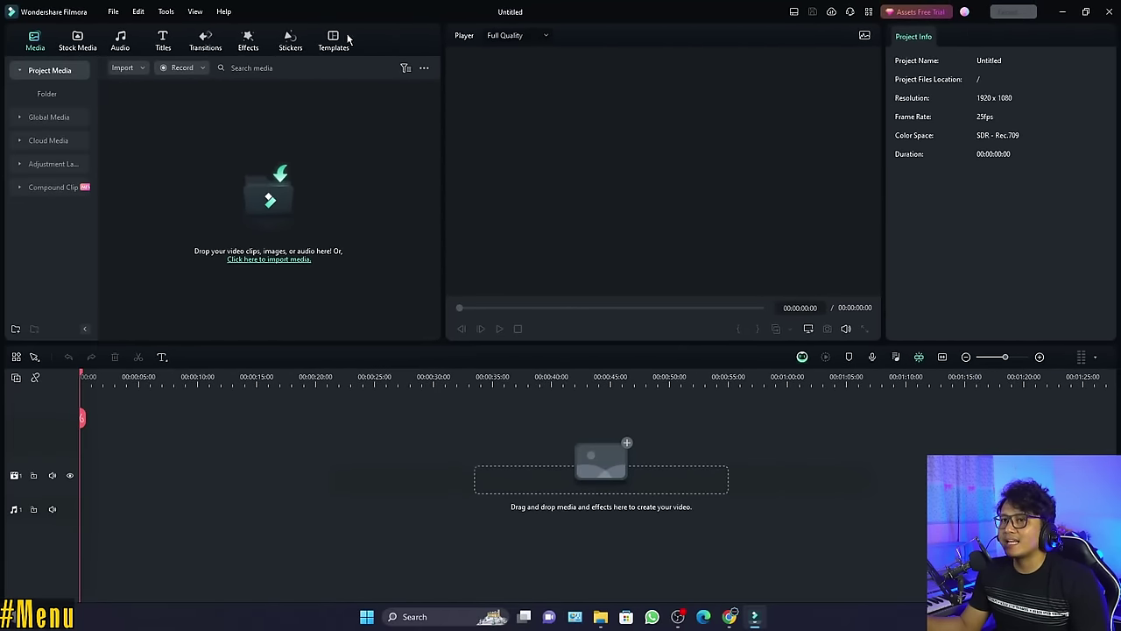
Look through the Stock Media, Audio, Titles, Transitions, Effects, Stickers and Templates libraries and return to the project media
click(79, 48)
click(125, 46)
click(164, 44)
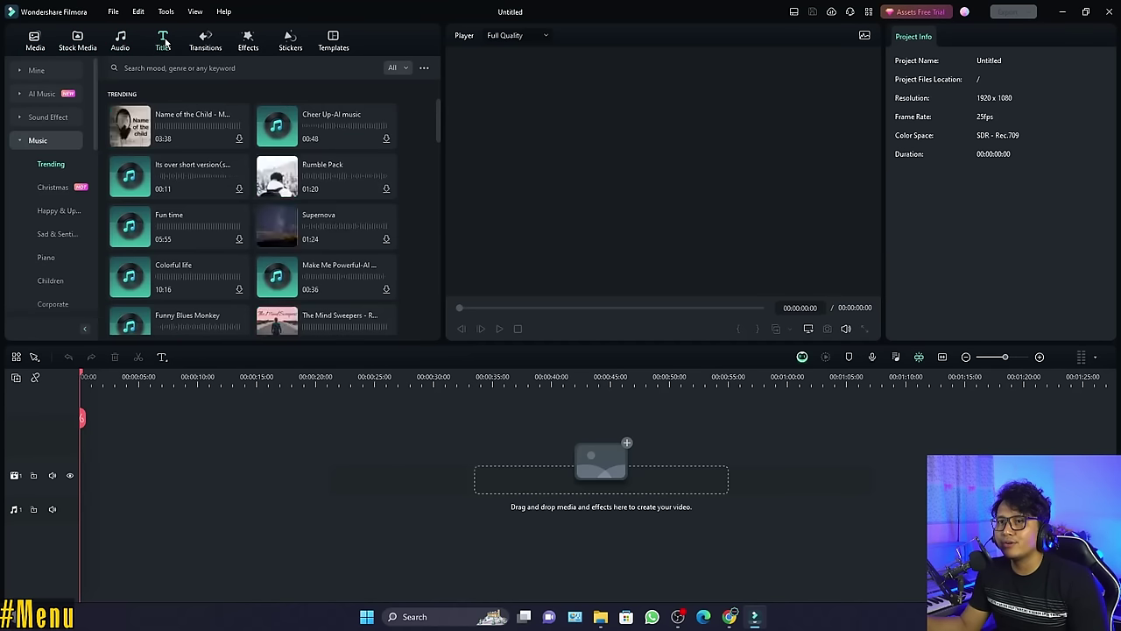
click(206, 42)
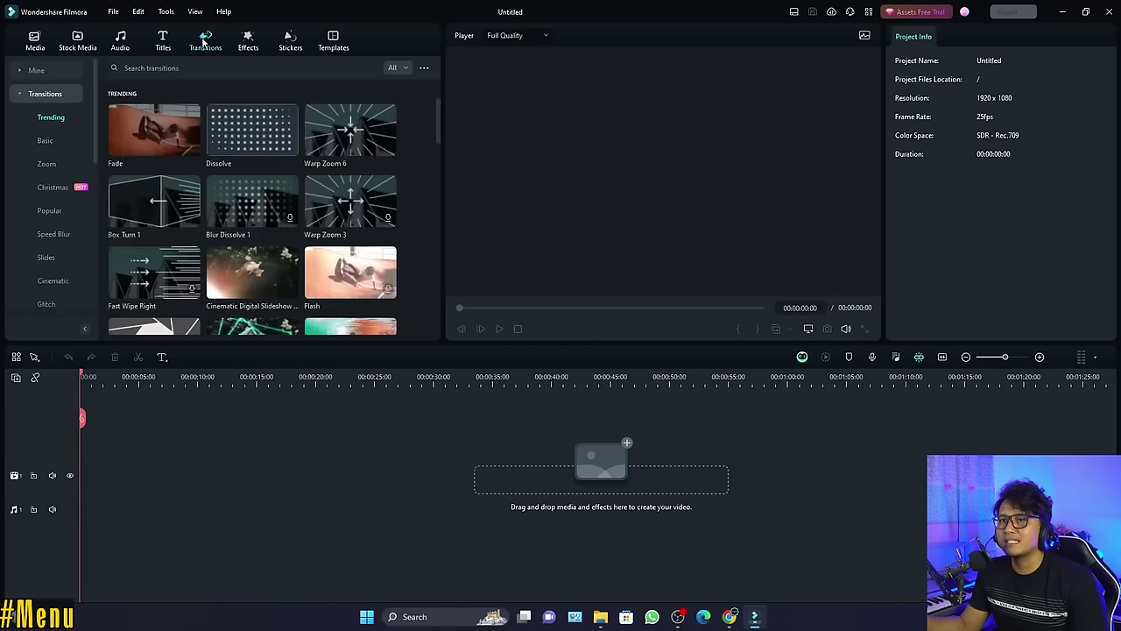
click(248, 41)
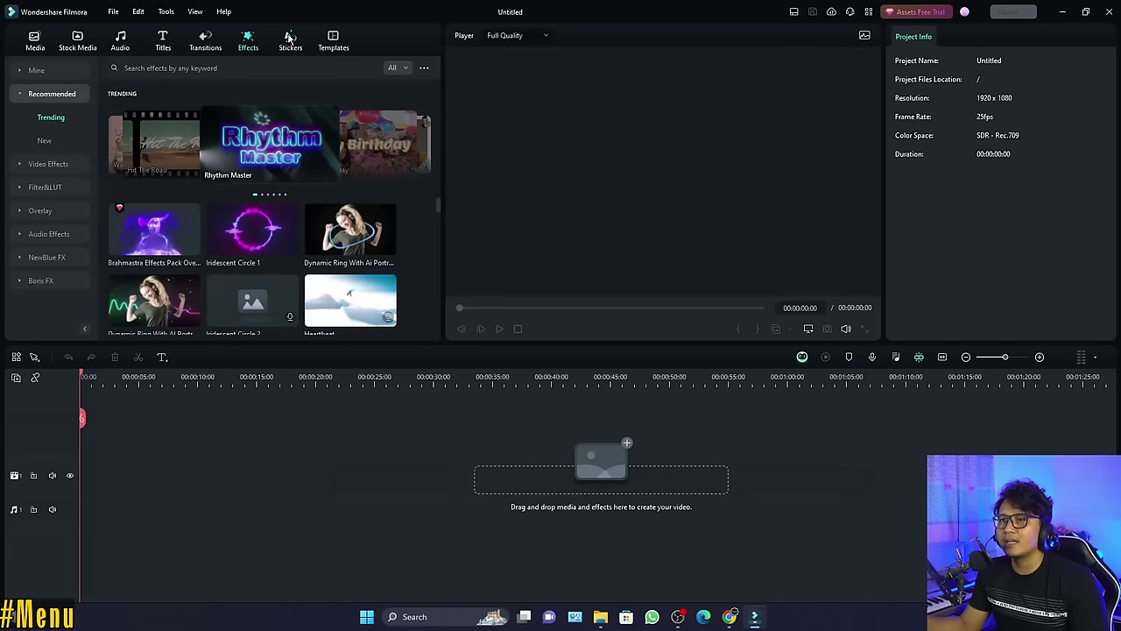
click(290, 42)
click(337, 42)
click(36, 42)
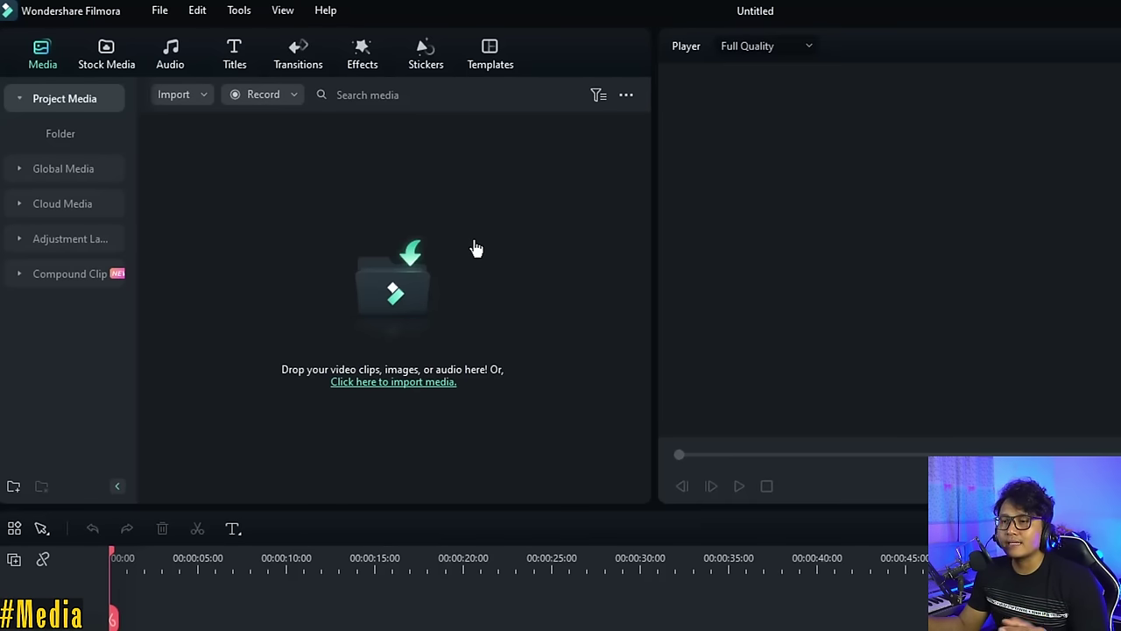
Import "2 anak berlari ditaman.mp4" and large1.mp4 from the kumpulan Footage folder into the project media without creating proxy files
click(396, 288)
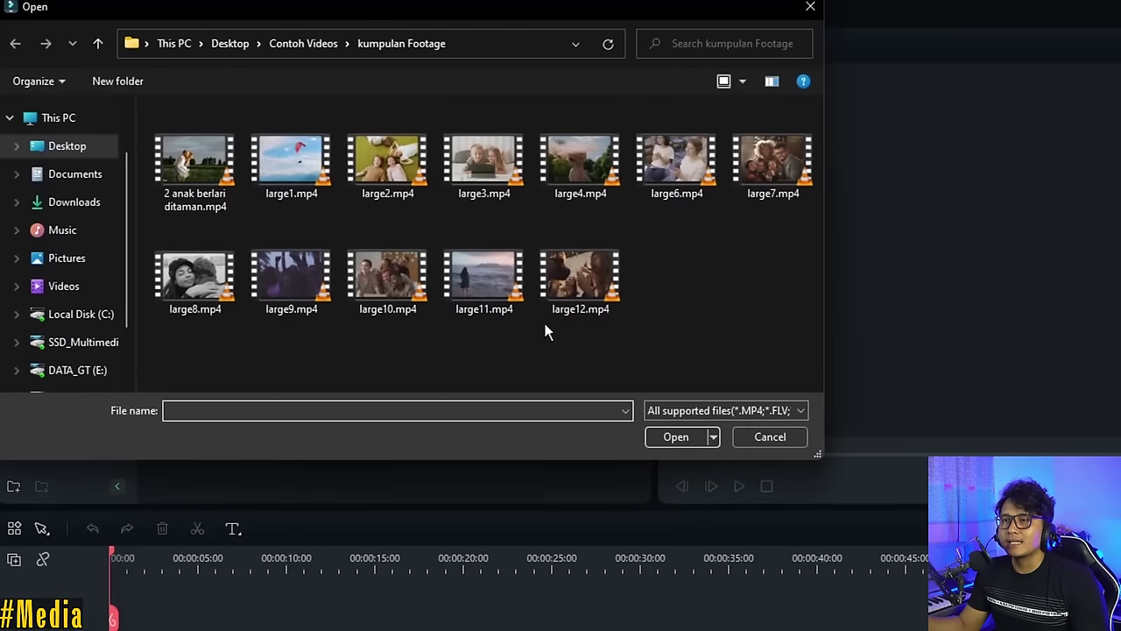
click(208, 180)
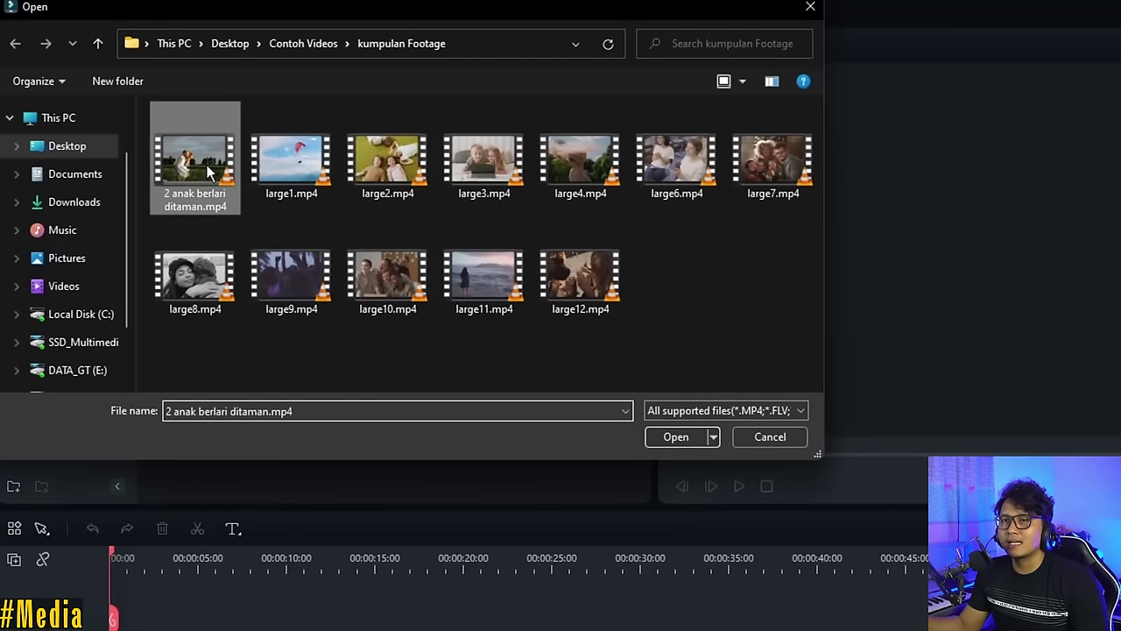
ctrl+click(295, 174)
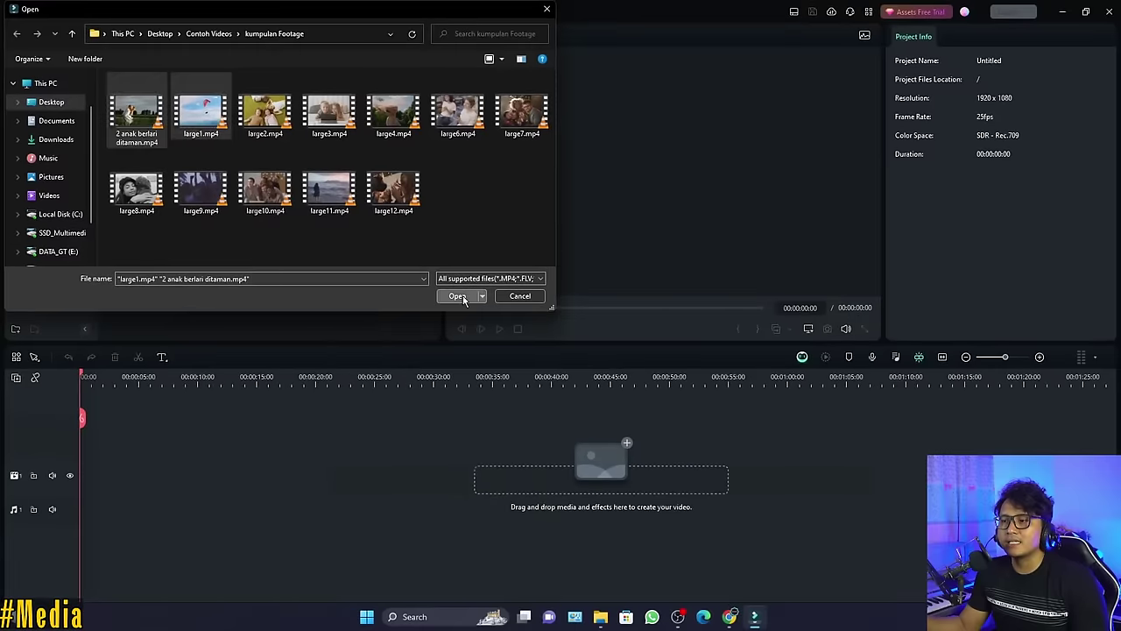
click(676, 437)
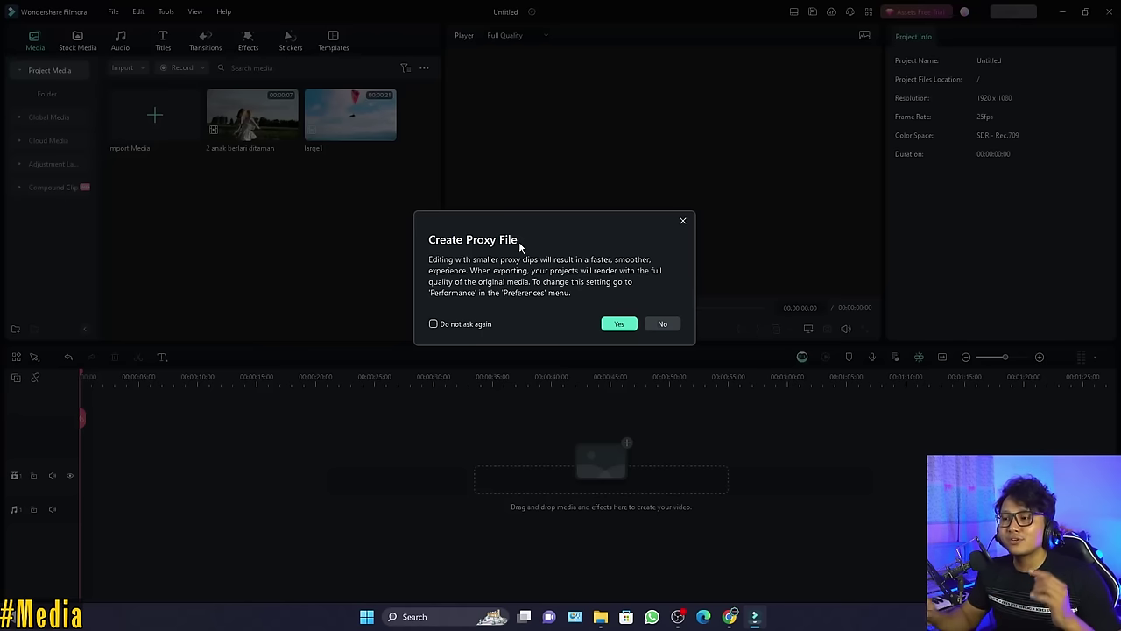
click(663, 324)
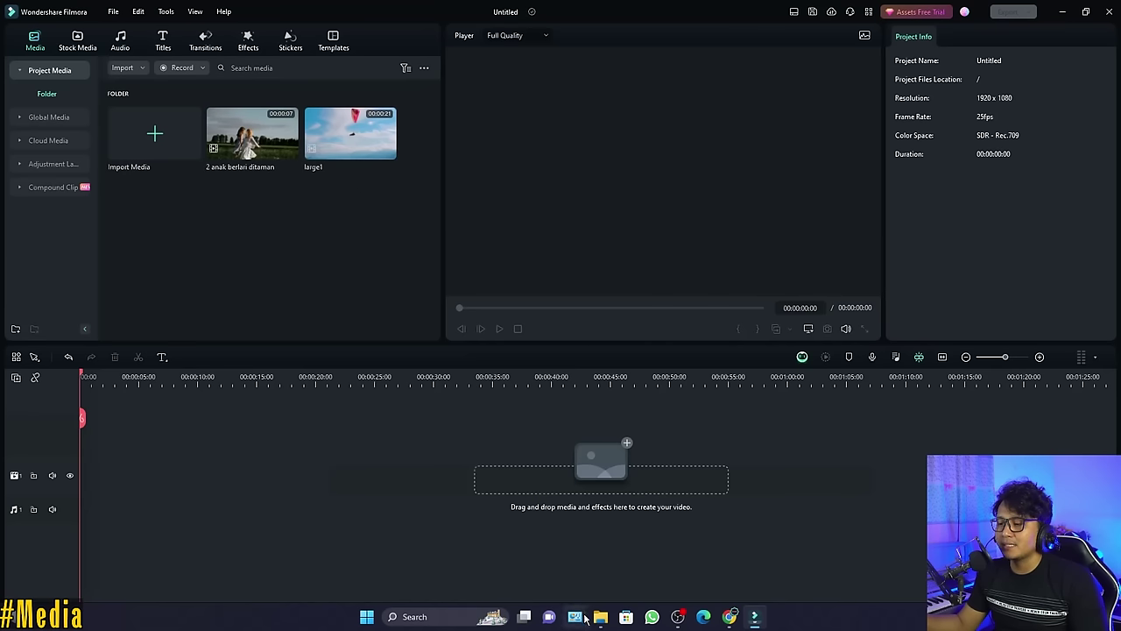
Import the remaining ten clips, large2 to large4 and large6 to large12, into the project media, permanently declining proxy files
mouse_move(601, 616)
click(551, 565)
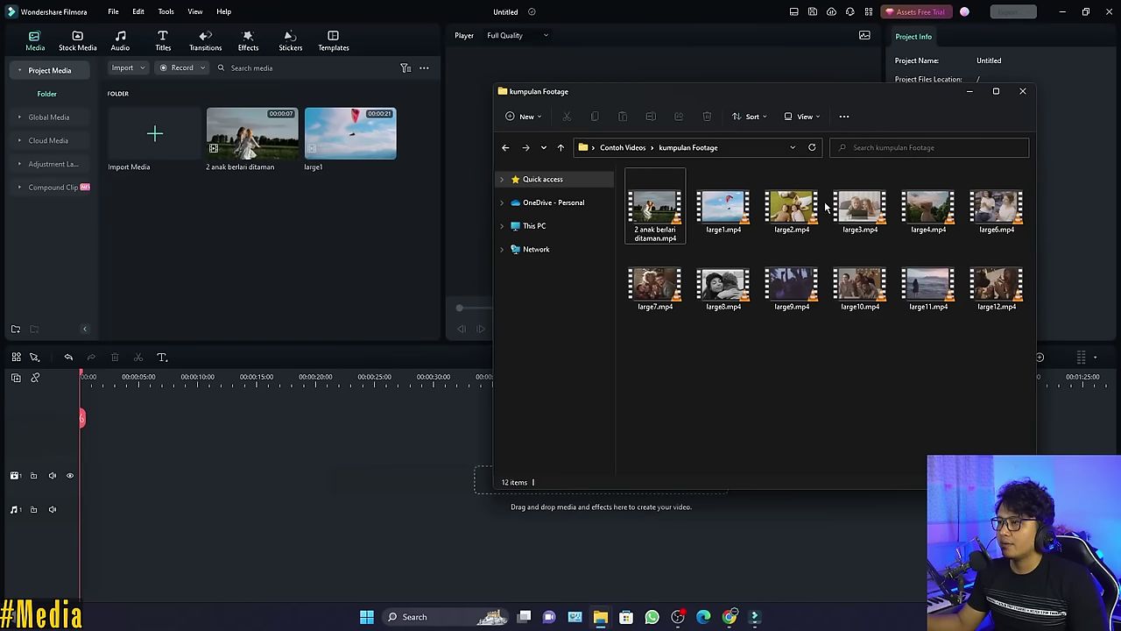
click(792, 206)
drag(986, 369, 656, 246)
ctrl+click(793, 210)
ctrl+click(860, 210)
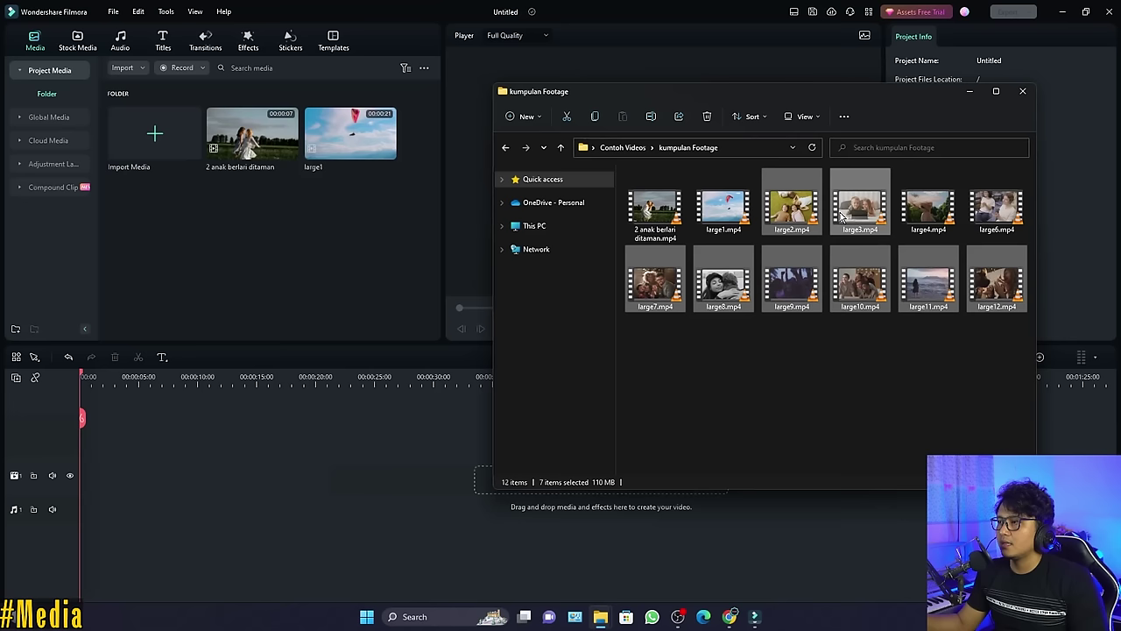
ctrl+click(927, 211)
ctrl+click(972, 211)
drag(792, 207, 263, 235)
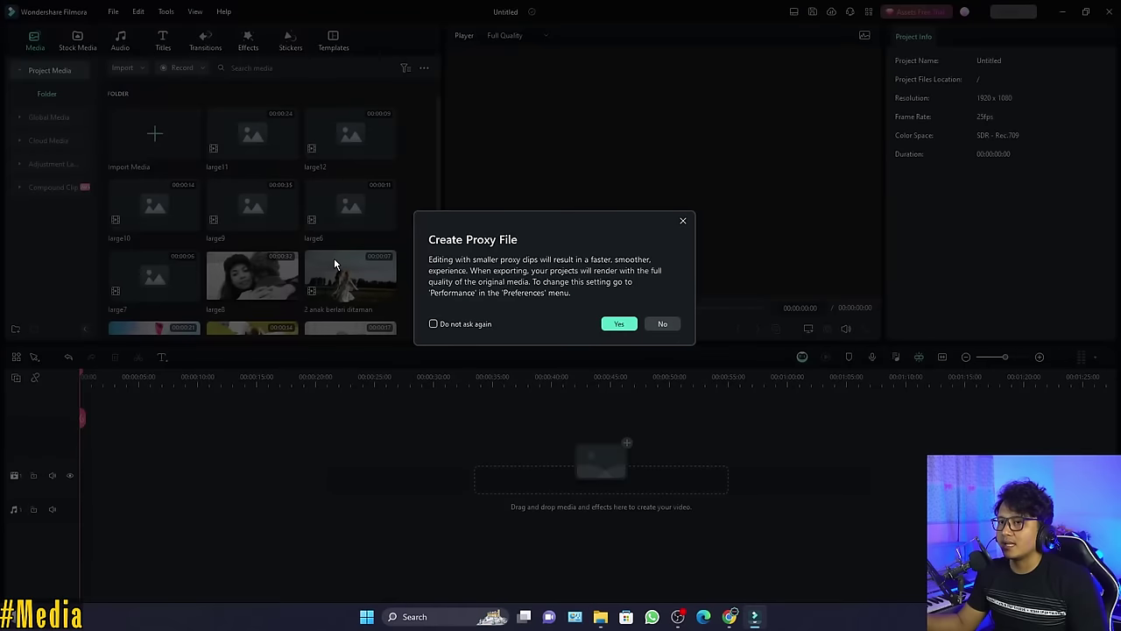
click(433, 324)
click(662, 326)
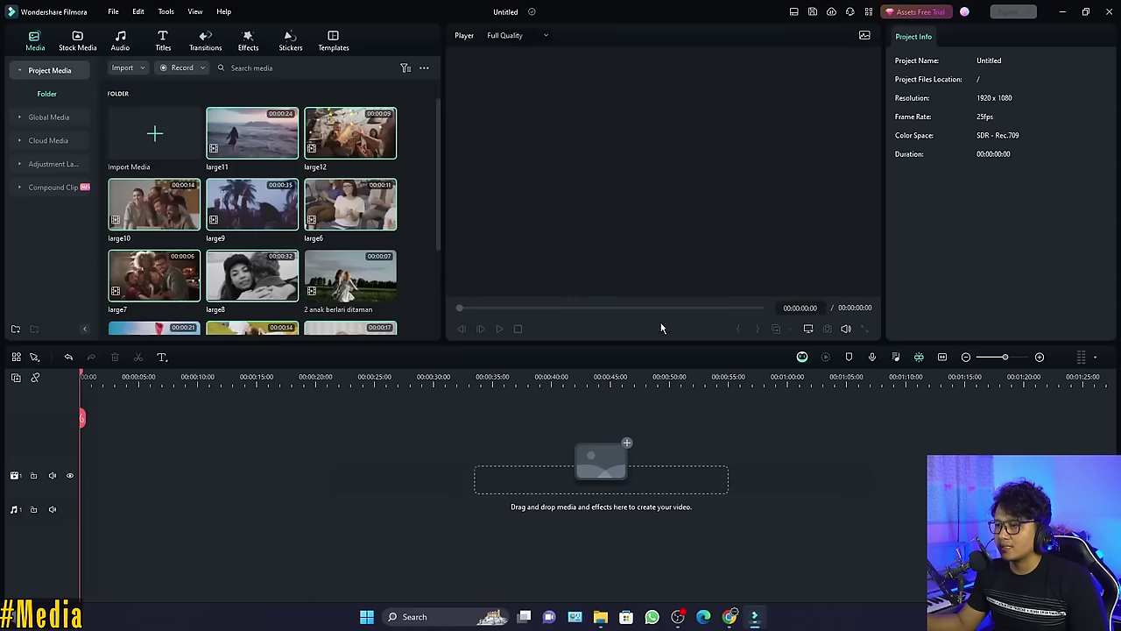
Look through the imported project clips and compare the Project Media folder with Global Media
scroll(355, 258, down, 3)
scroll(355, 254, up, 3)
scroll(346, 263, down, 3)
scroll(346, 285, up, 3)
scroll(346, 277, down, 3)
click(47, 74)
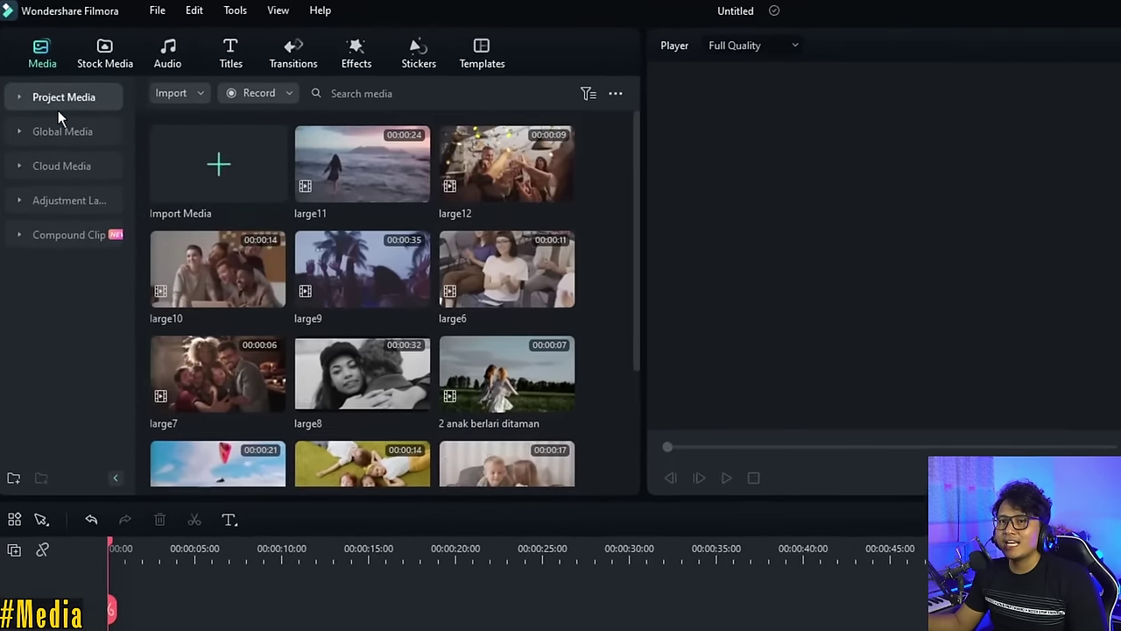
click(40, 99)
click(61, 134)
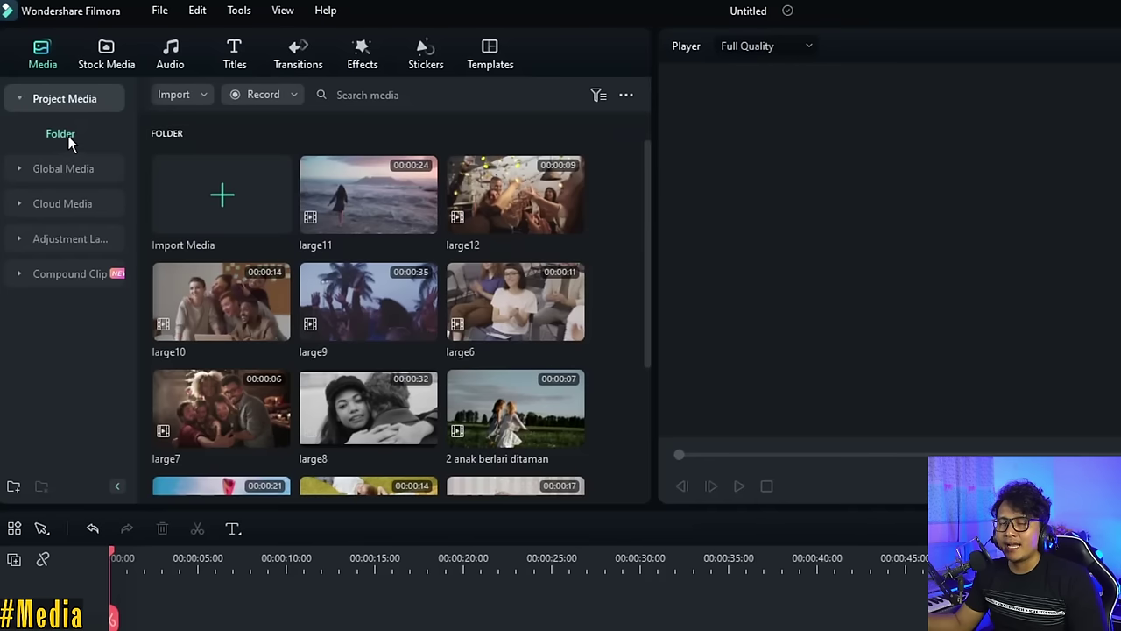
click(71, 171)
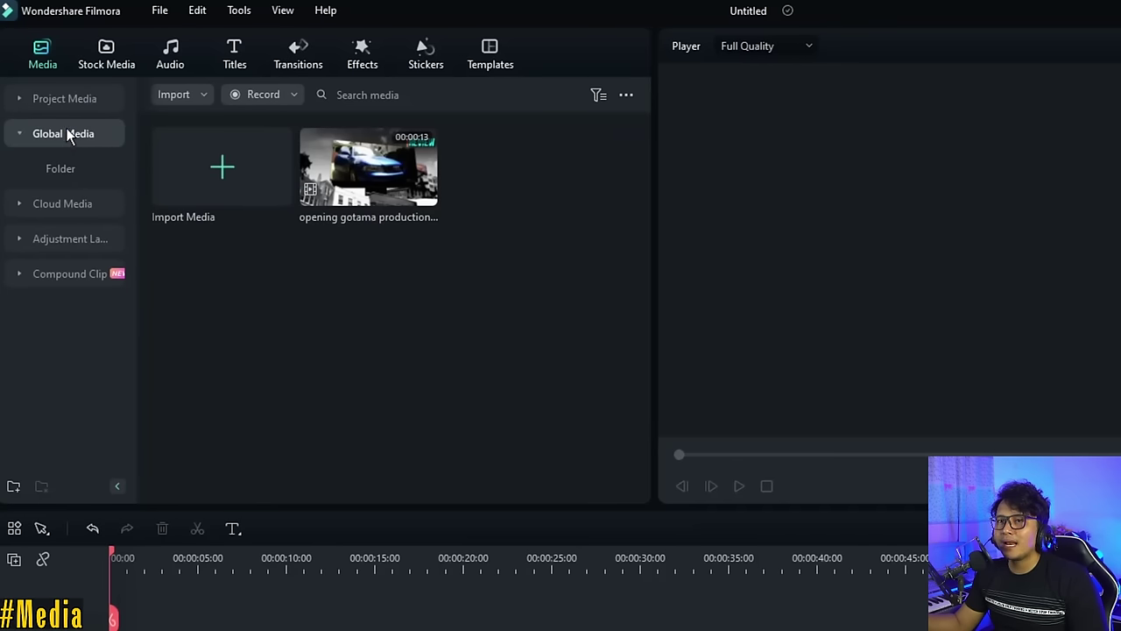
click(72, 97)
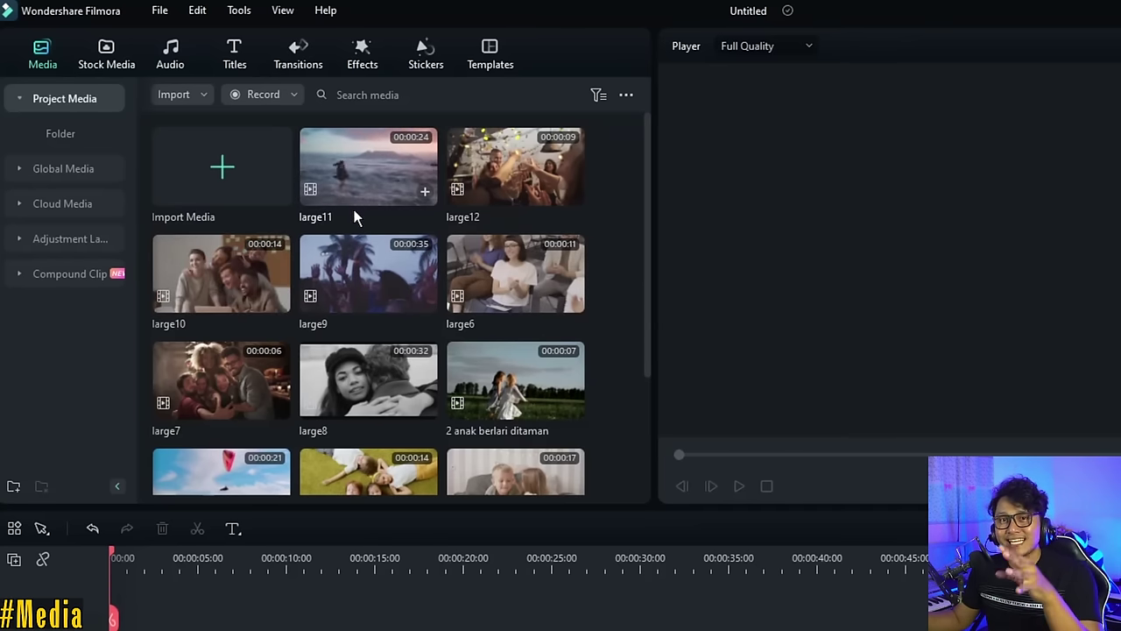
click(71, 171)
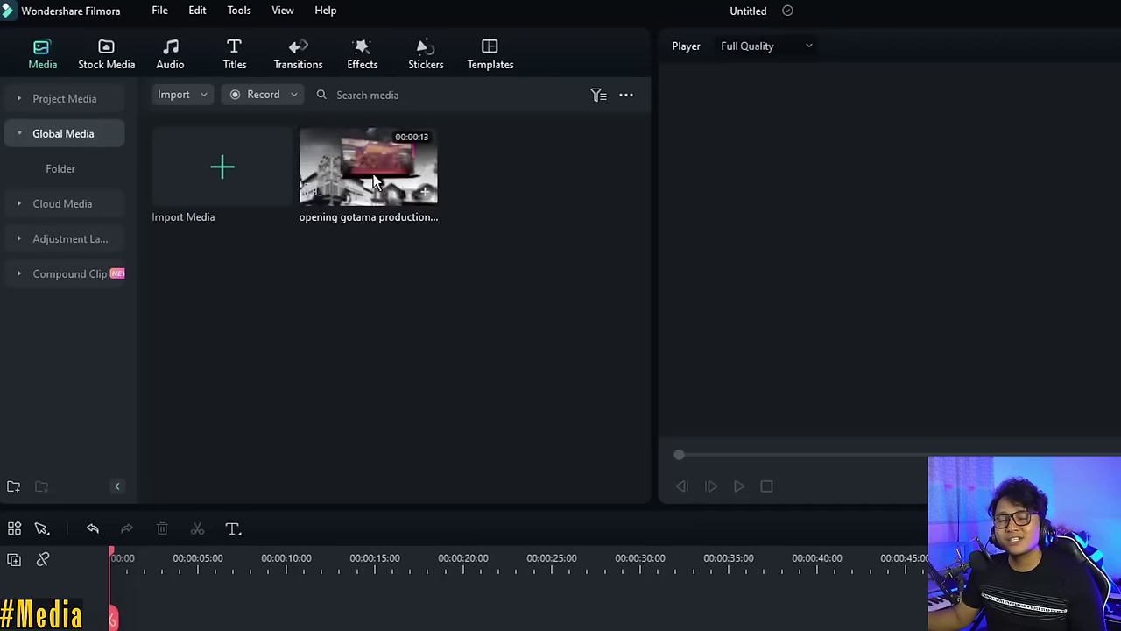
Examine Cloud Media, the preset and custom adjustment layers, and the custom Compound Clip folder
click(53, 133)
click(37, 169)
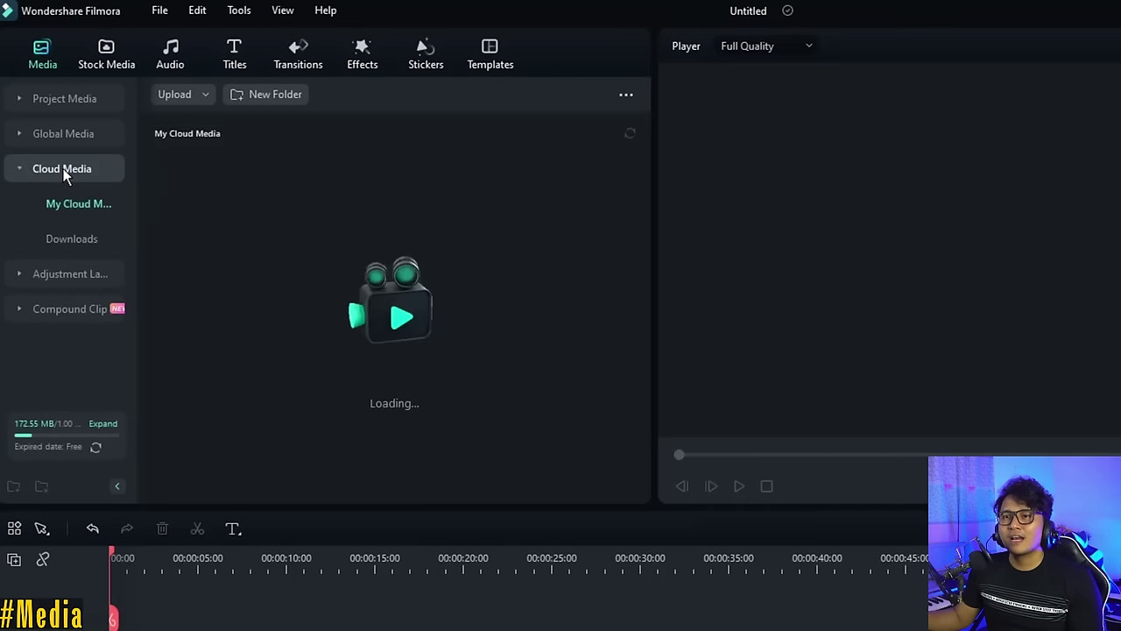
click(20, 171)
click(26, 204)
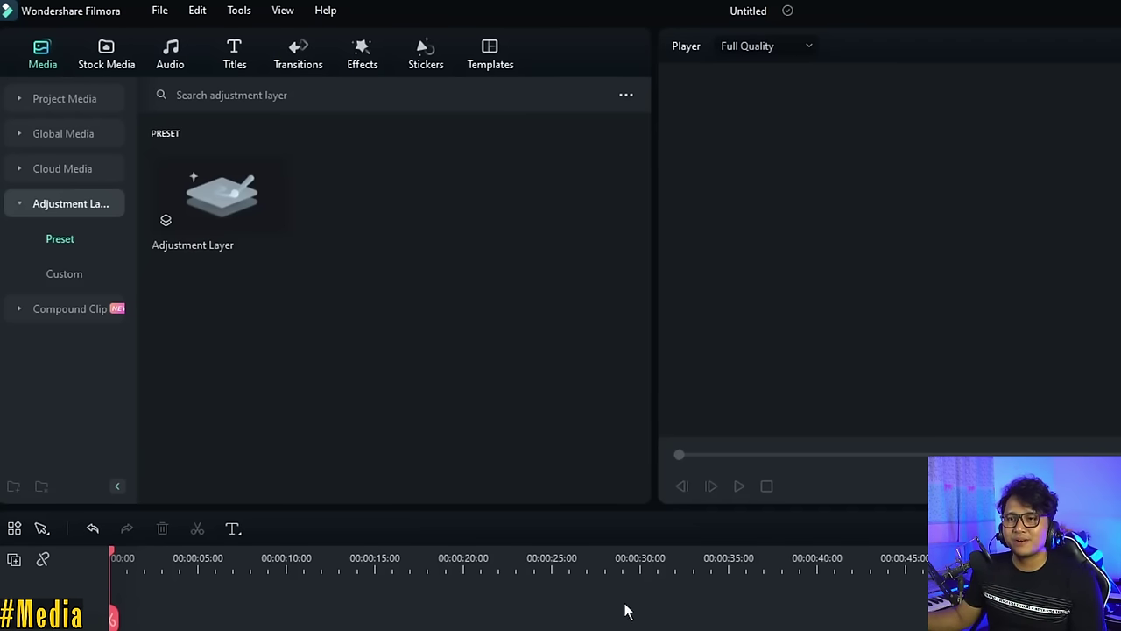
click(68, 274)
click(63, 307)
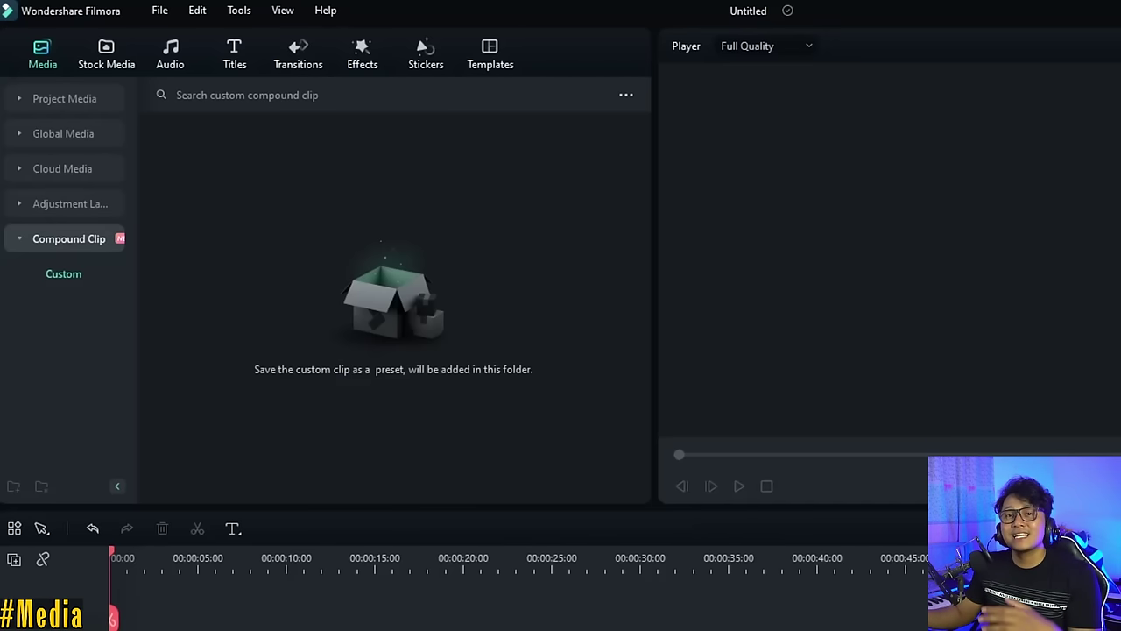
Look through the Stock Media library, the partner footage, and the favorite and downloaded items
click(105, 58)
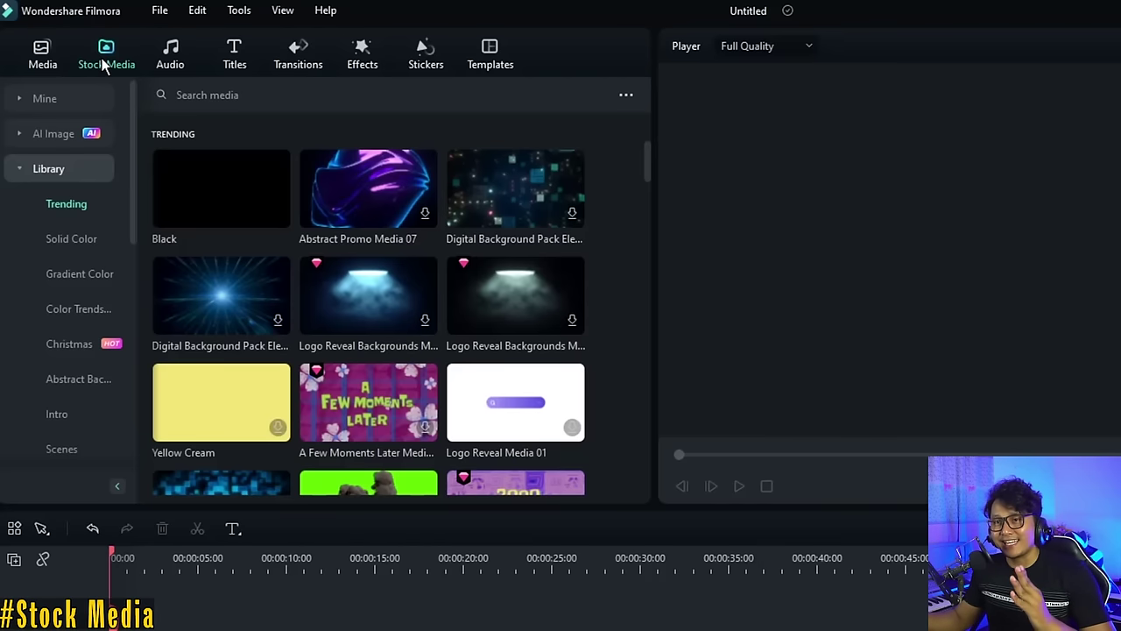
click(75, 163)
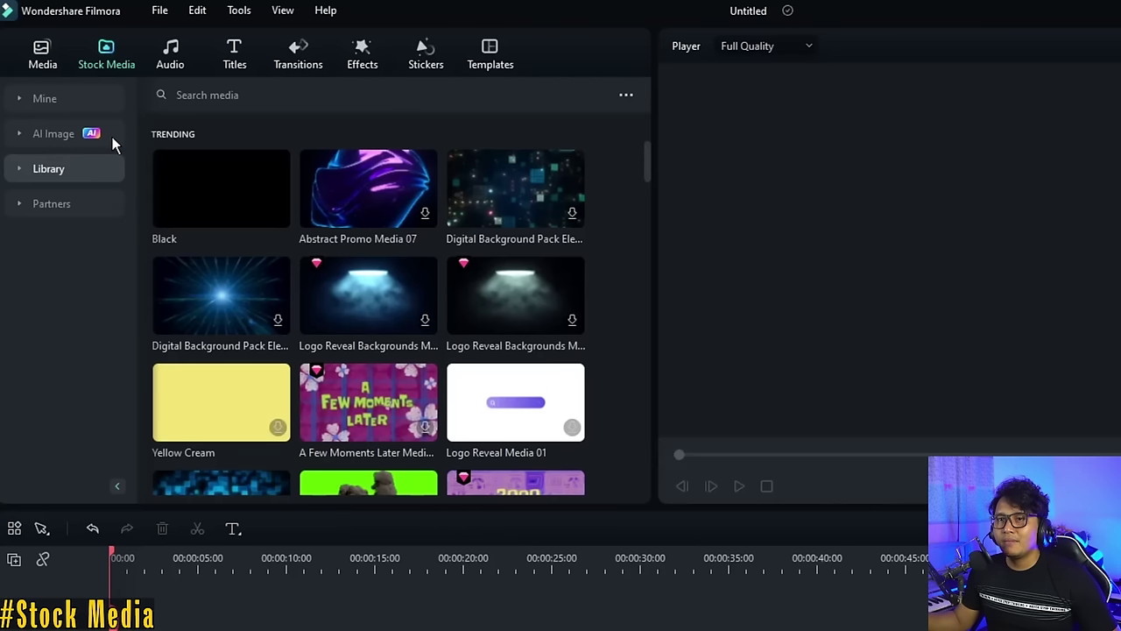
click(39, 167)
click(34, 169)
click(43, 205)
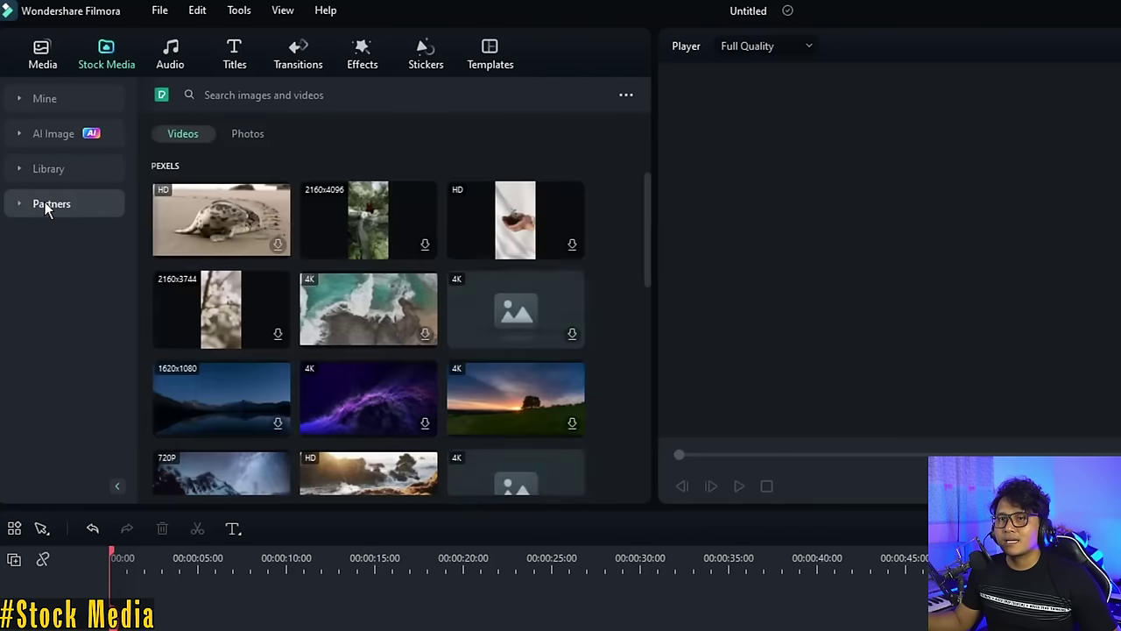
click(44, 99)
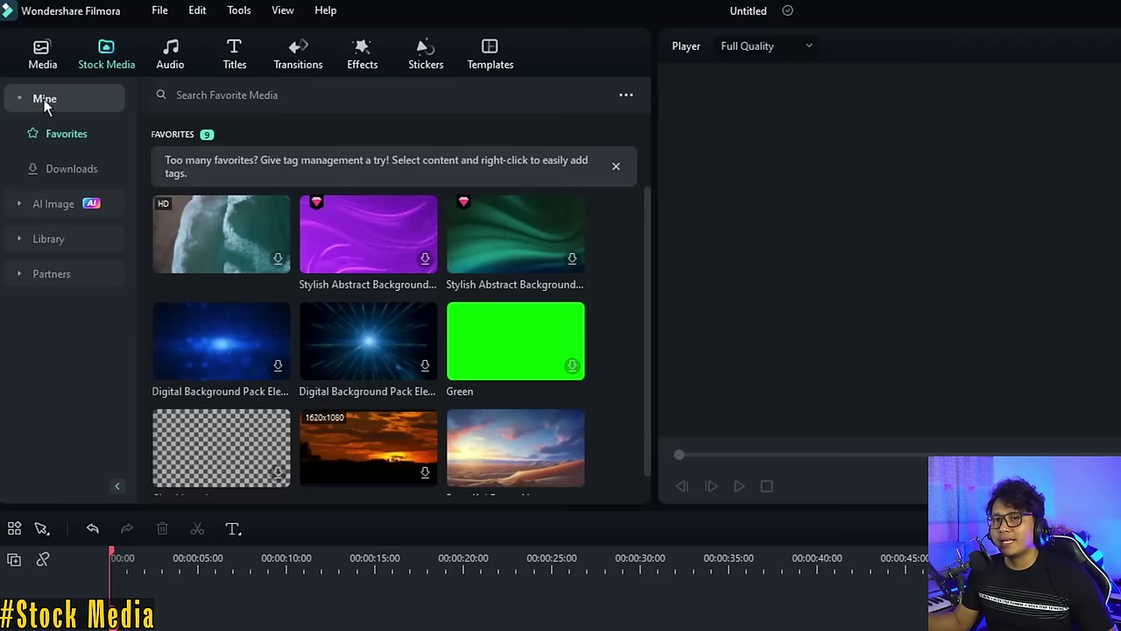
click(79, 168)
click(72, 134)
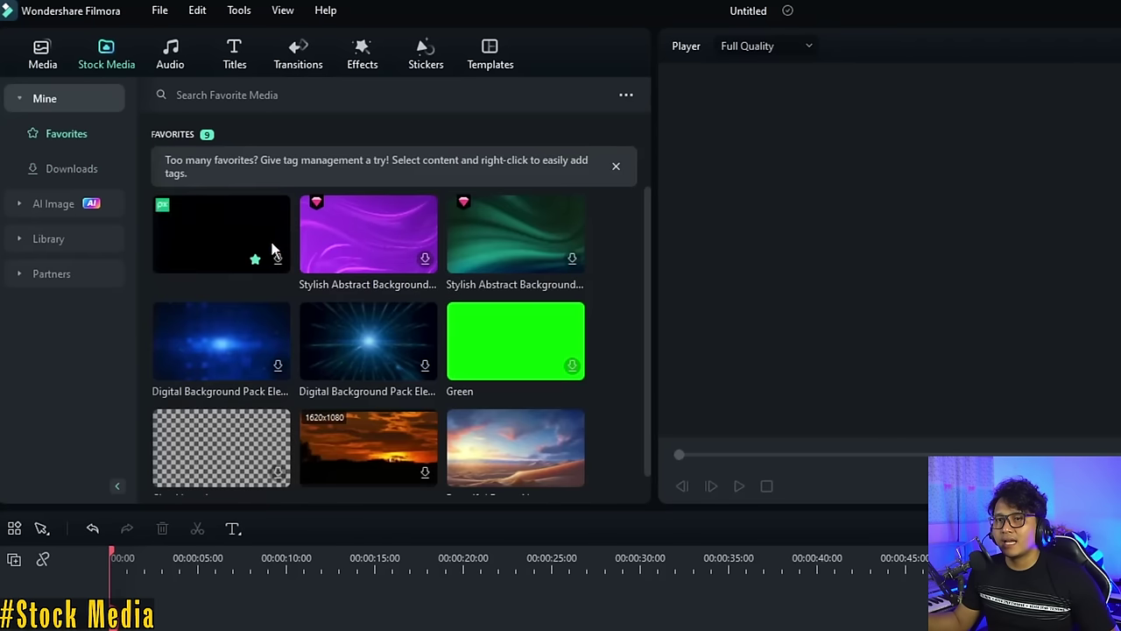
click(70, 165)
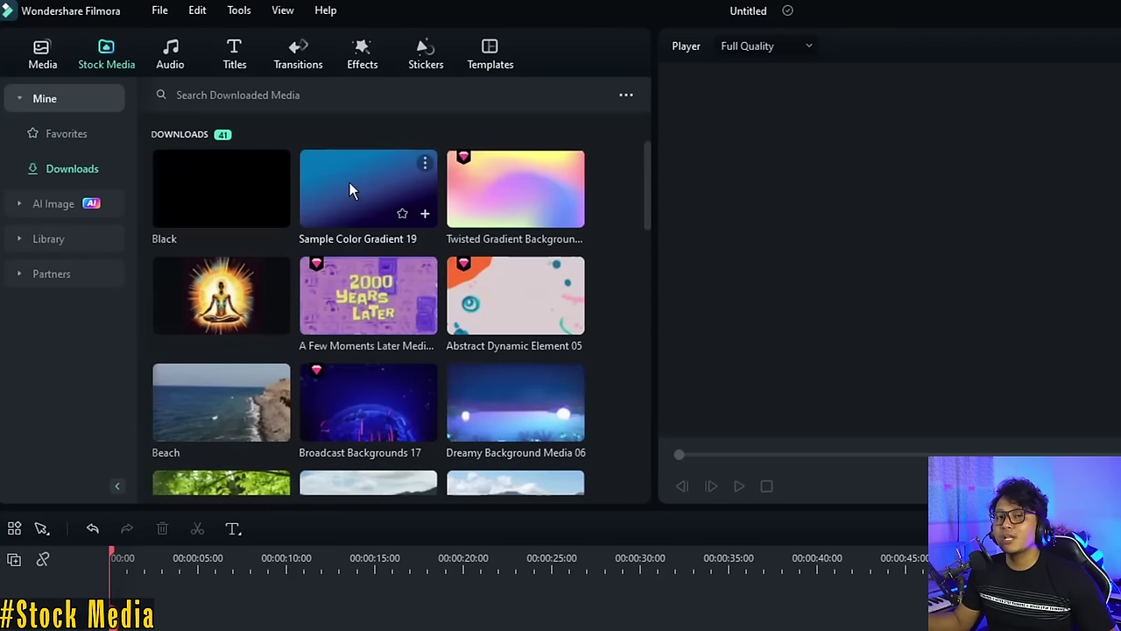
scroll(365, 302, down, 10)
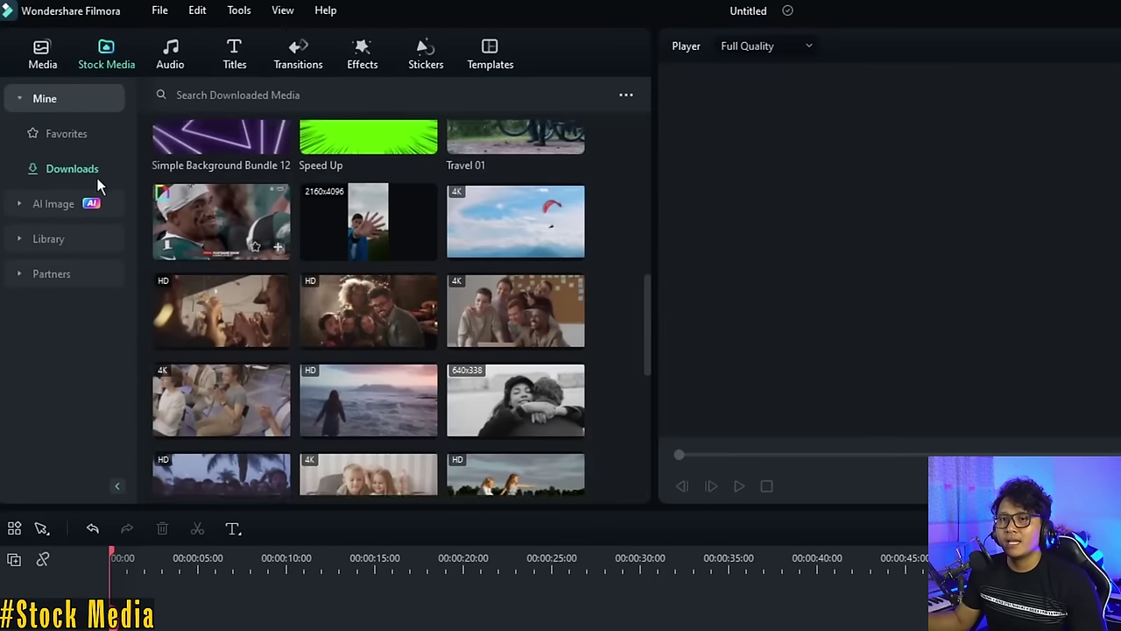
Generate AI images from the prompt "warrior java indonesia" in 16:9 with the Hand-drawn style
click(58, 204)
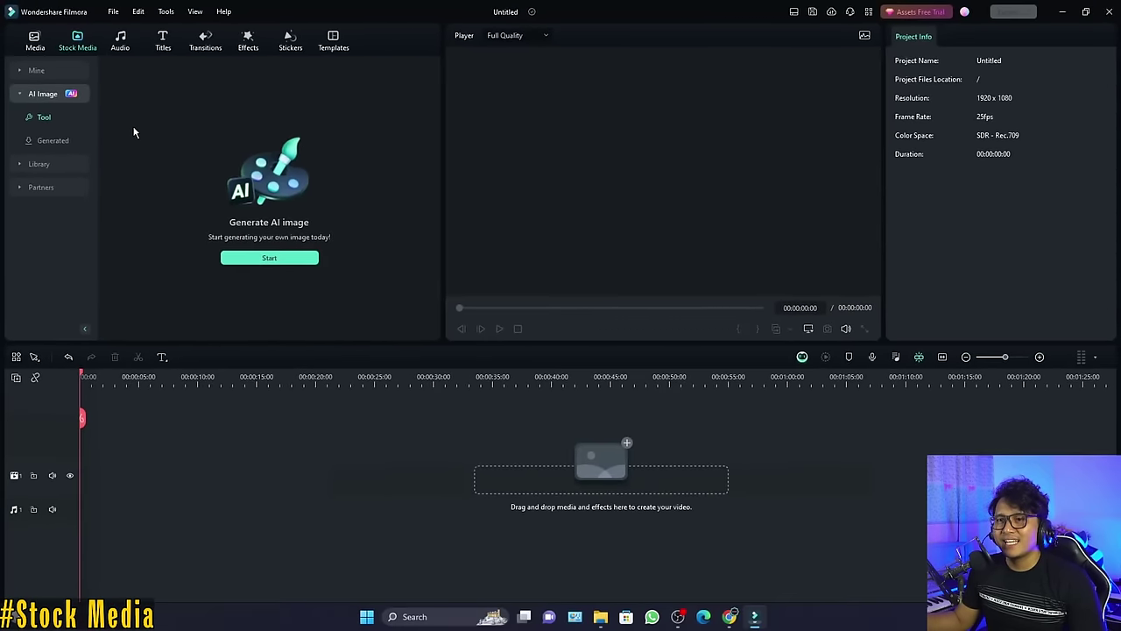
click(269, 257)
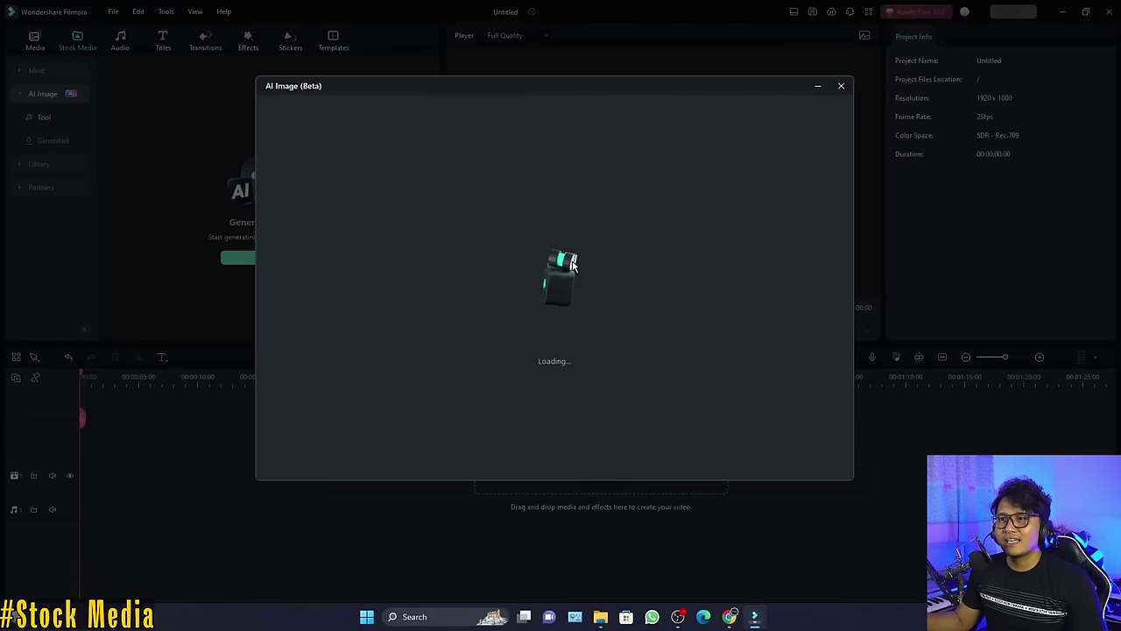
click(280, 150)
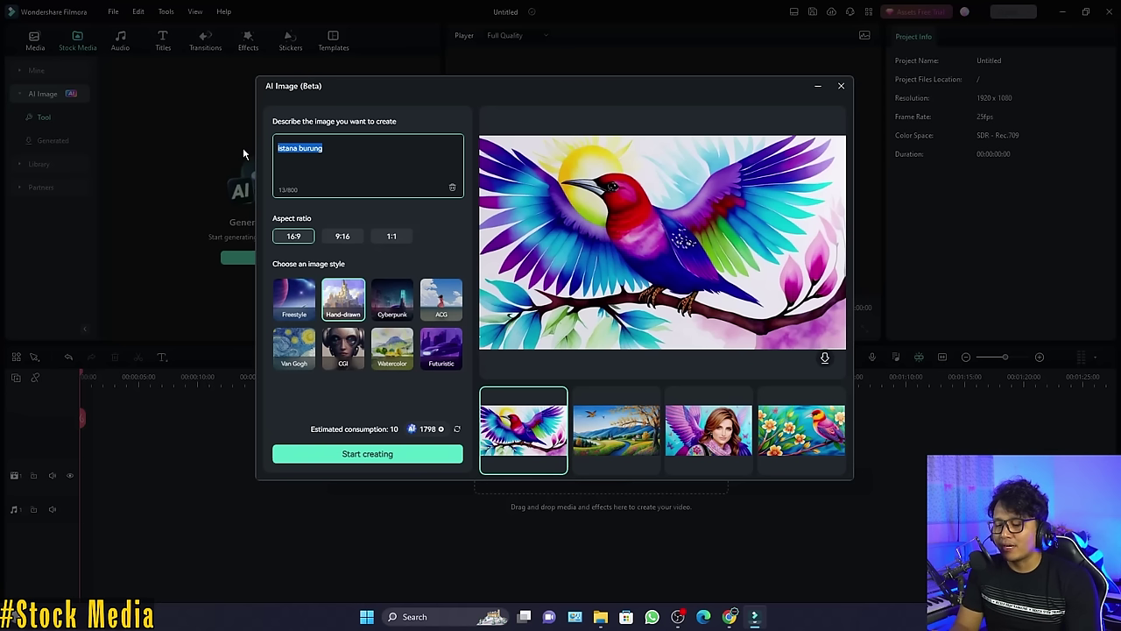
text(warrior java indonesia)
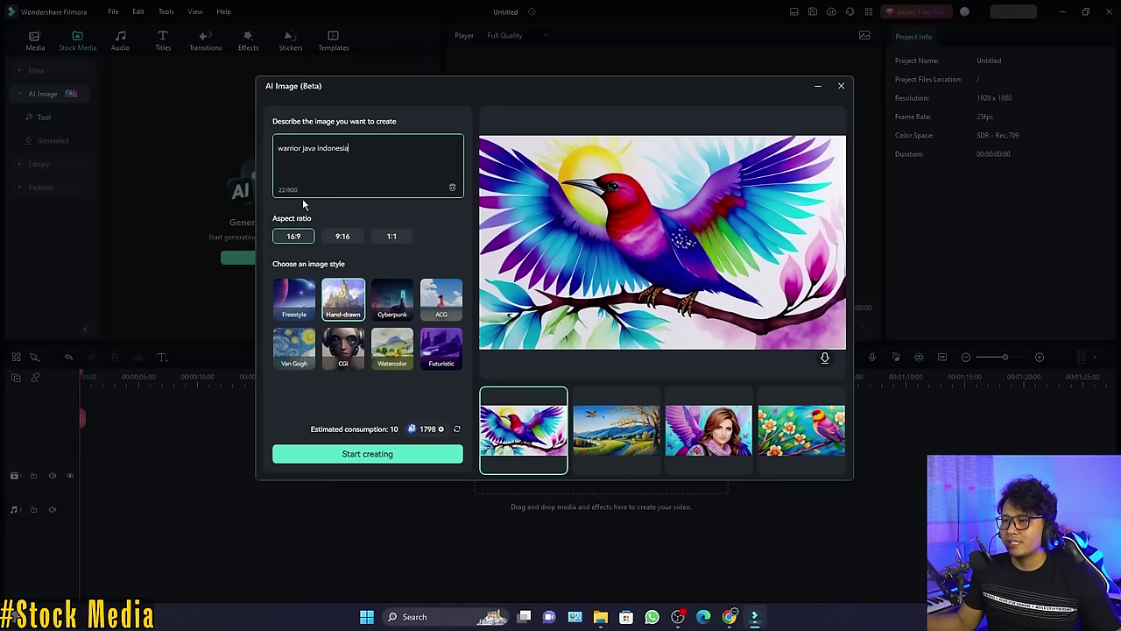
click(382, 456)
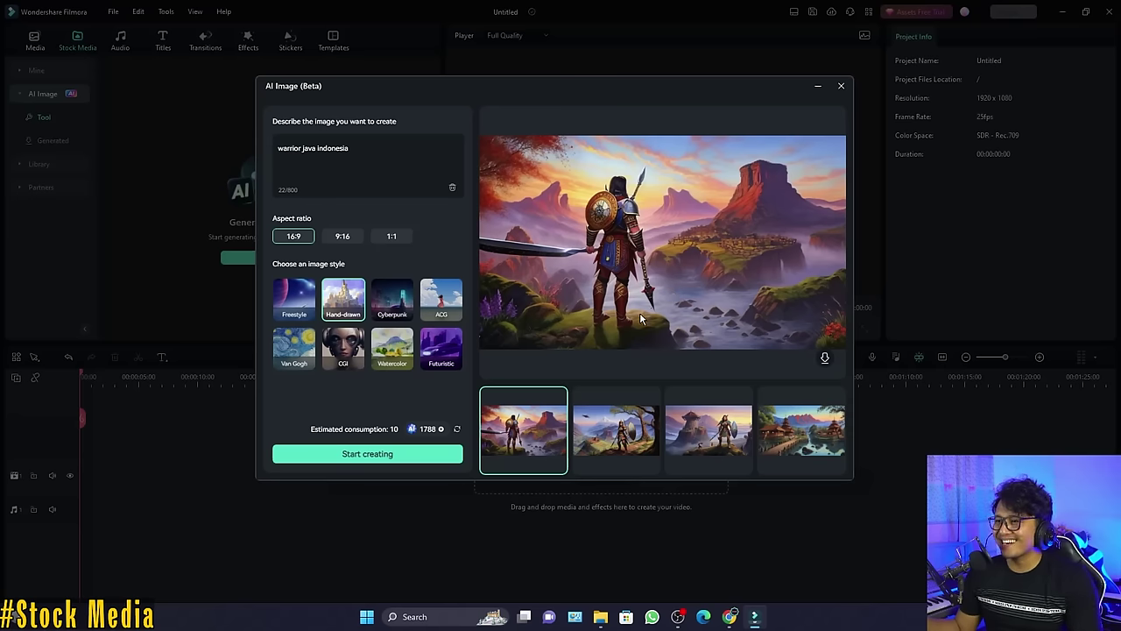
Compare the four generated images and download the second one, the warrior with a shield beneath a tree
click(615, 427)
click(705, 445)
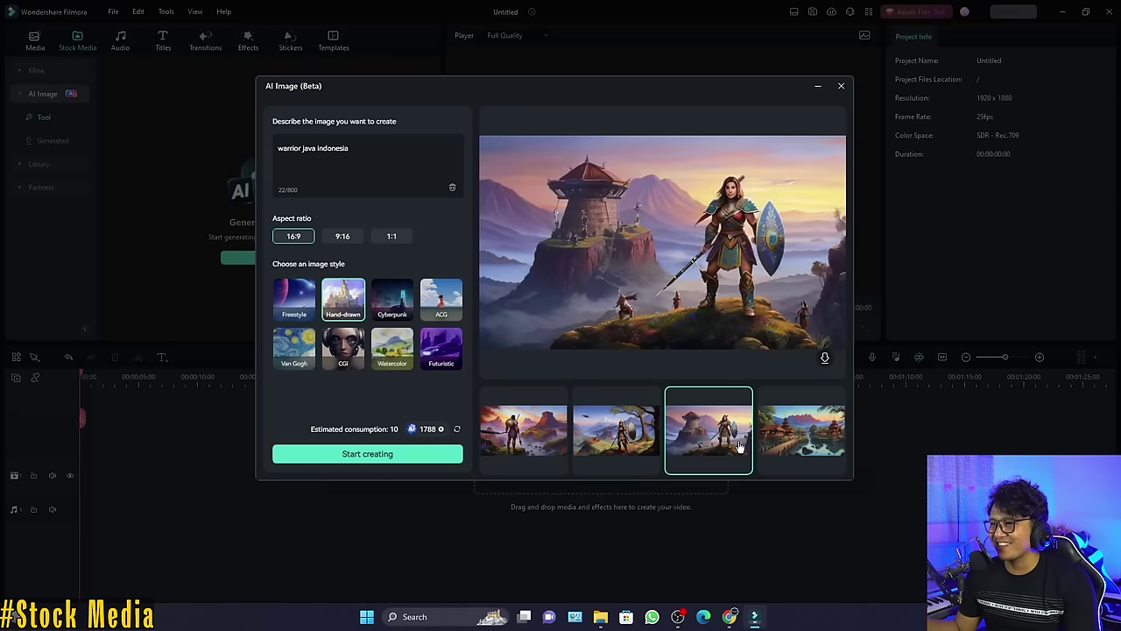
click(793, 451)
click(709, 436)
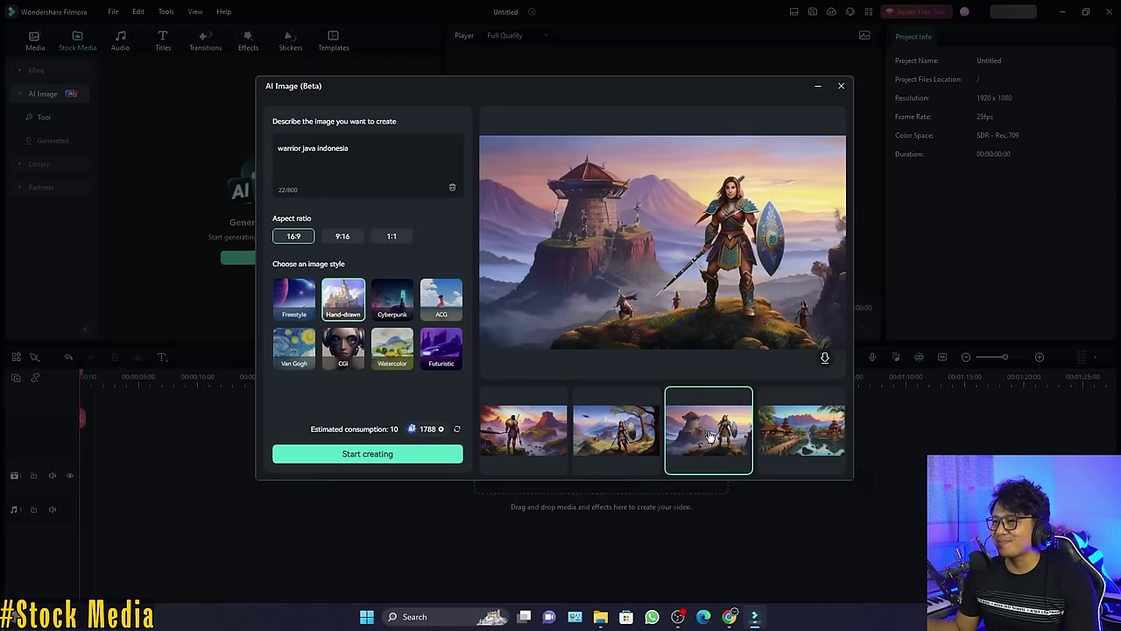
click(614, 436)
click(522, 436)
click(616, 438)
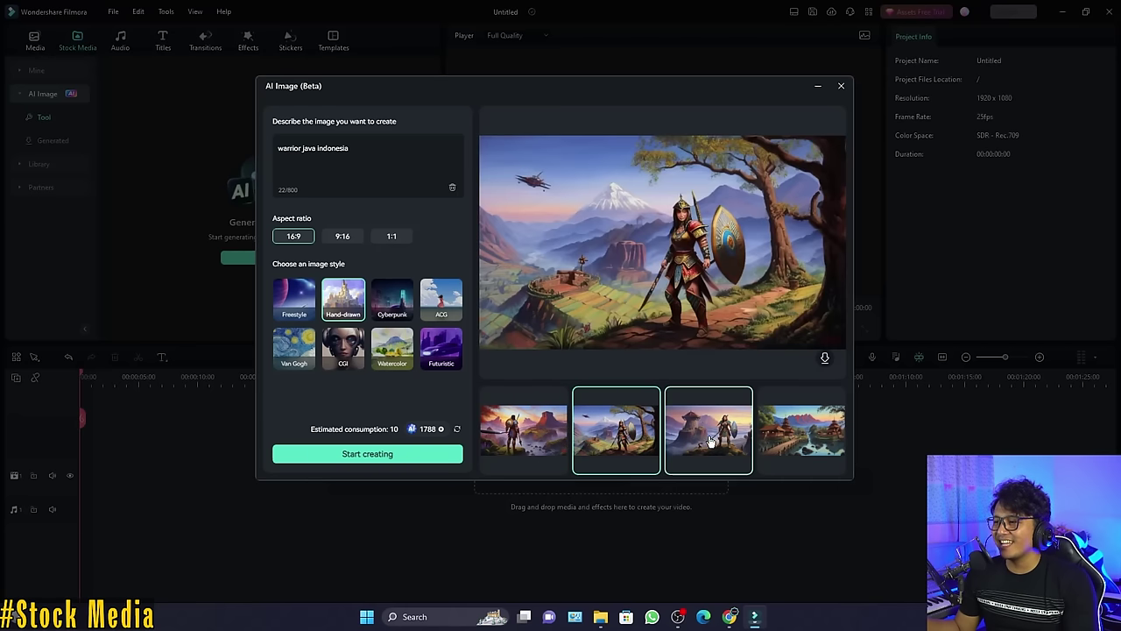
click(711, 443)
click(800, 432)
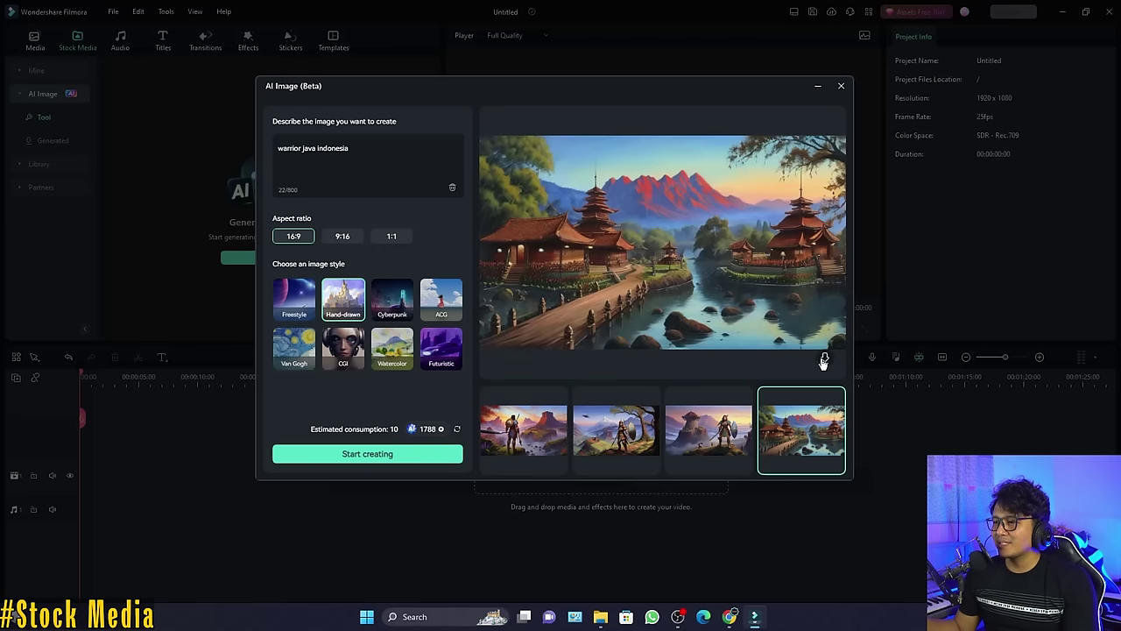
click(614, 434)
click(825, 357)
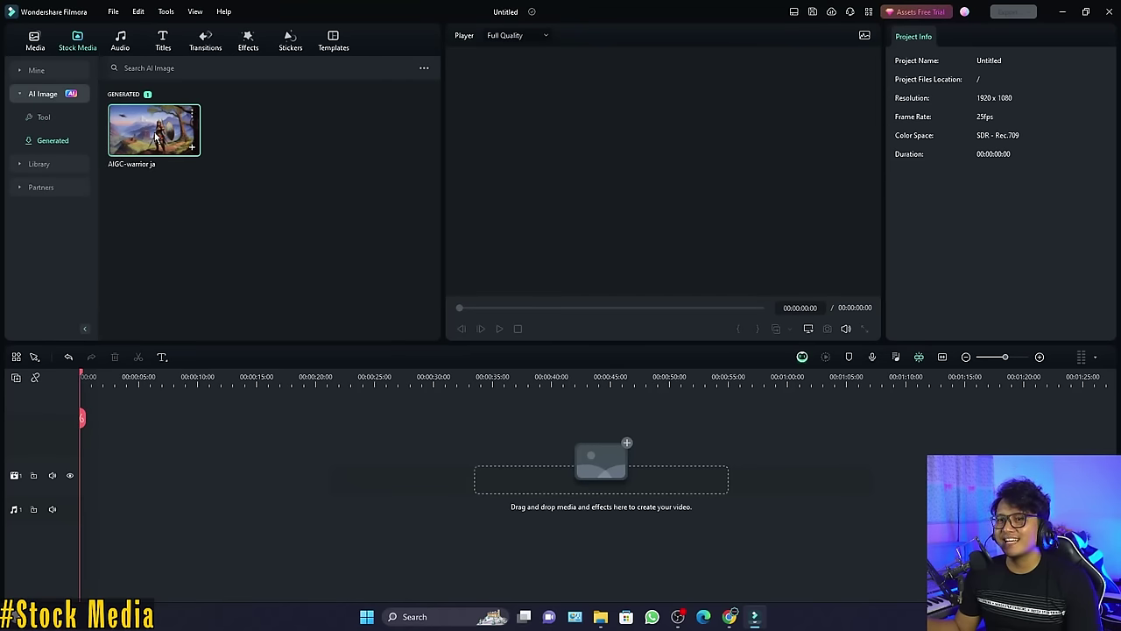
Try the generated warrior image on the video track, preview it at about 8 seconds, and undo the placement
drag(149, 131, 140, 491)
click(175, 394)
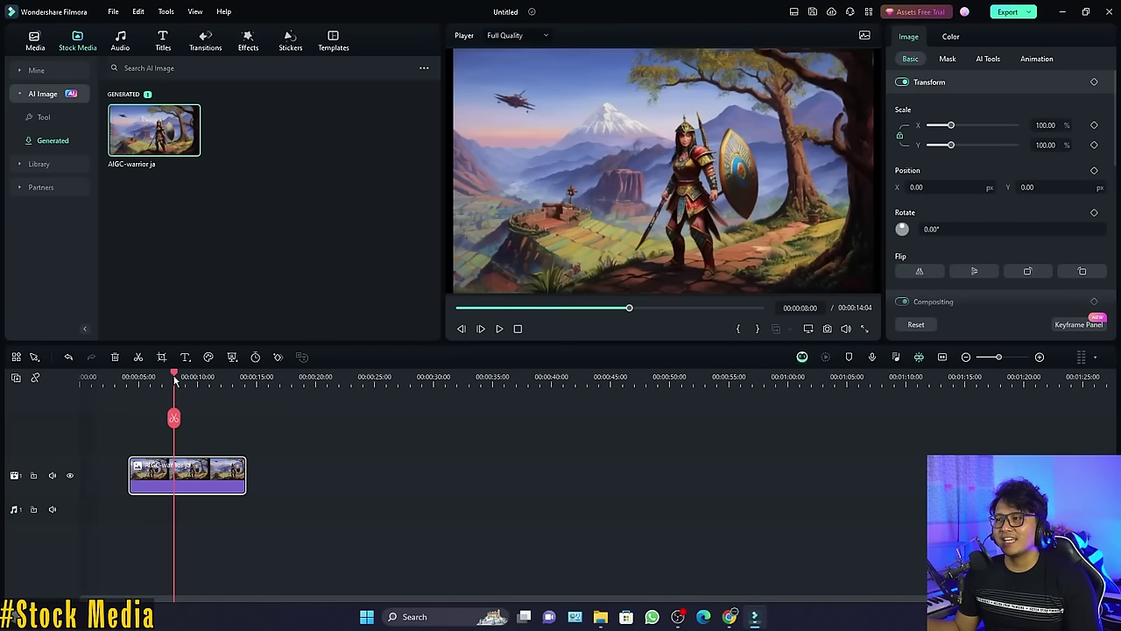
mouse_move(174, 378)
mouse_down()
mouse_move(205, 386)
mouse_move(175, 386)
mouse_up()
key(ctrl+z)
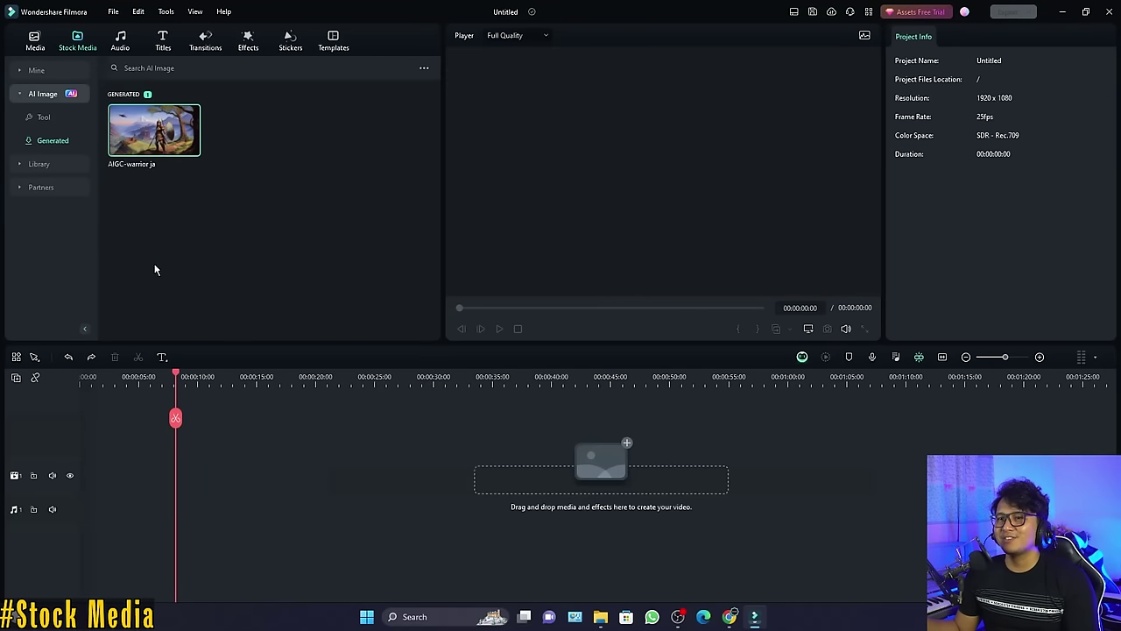
Review the AI Image tool and generated items, and view the Trending and Solid Color categories of the stock library
click(170, 193)
click(50, 97)
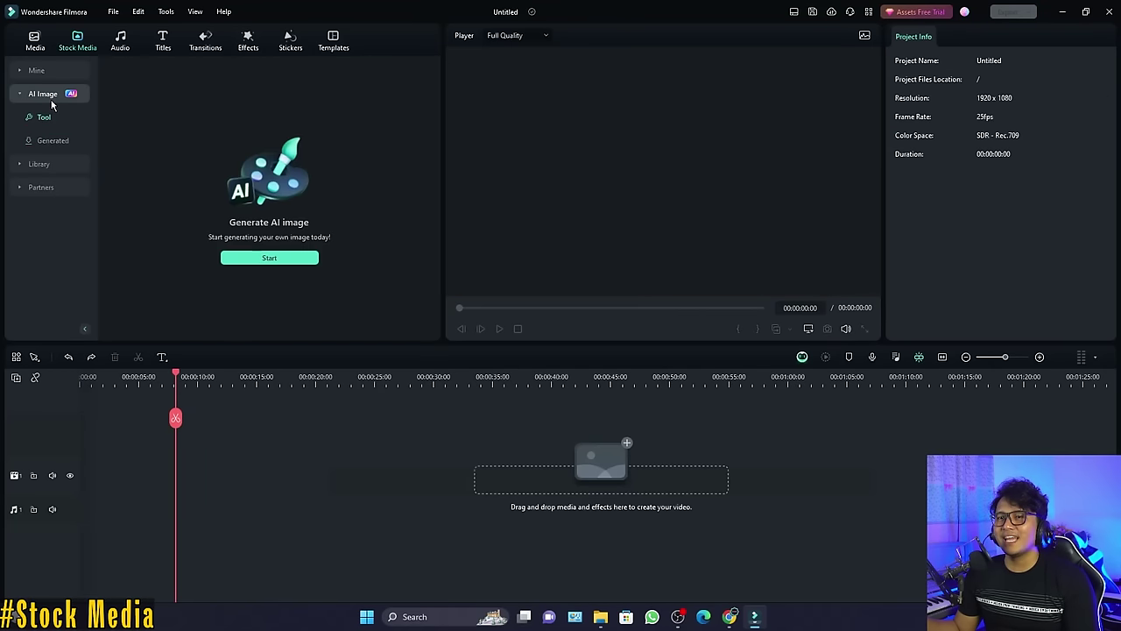
click(51, 144)
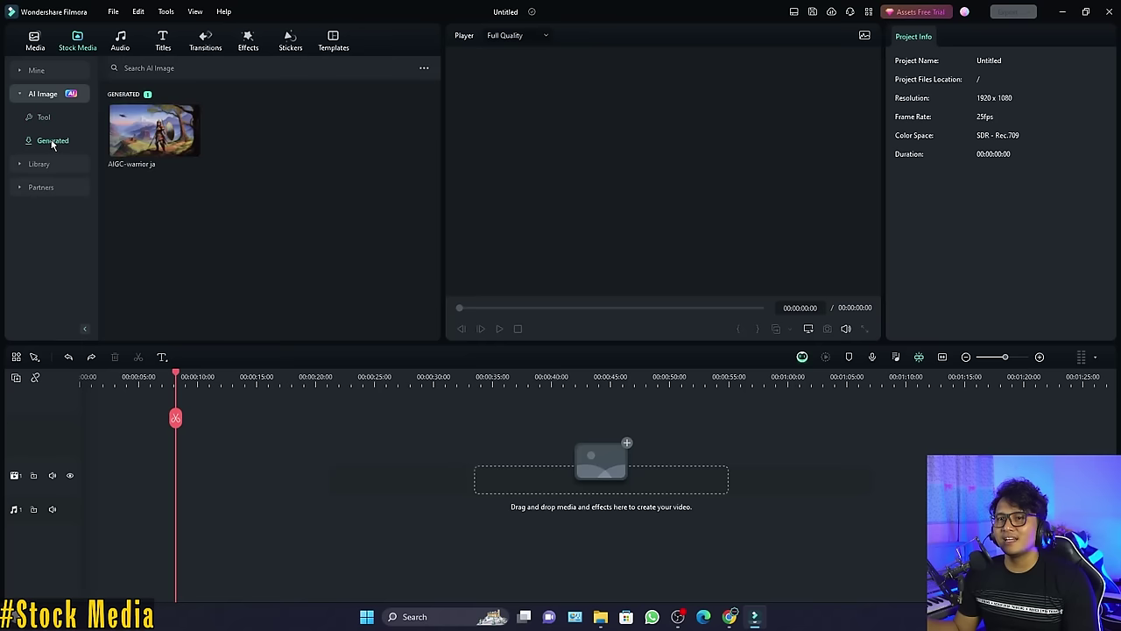
click(39, 164)
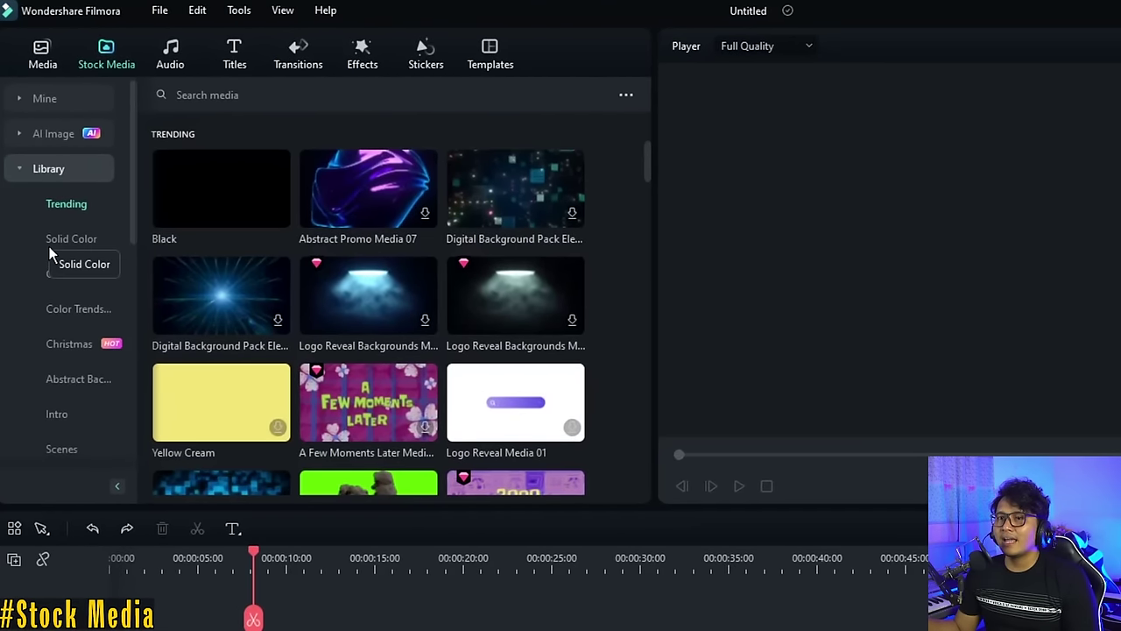
click(70, 239)
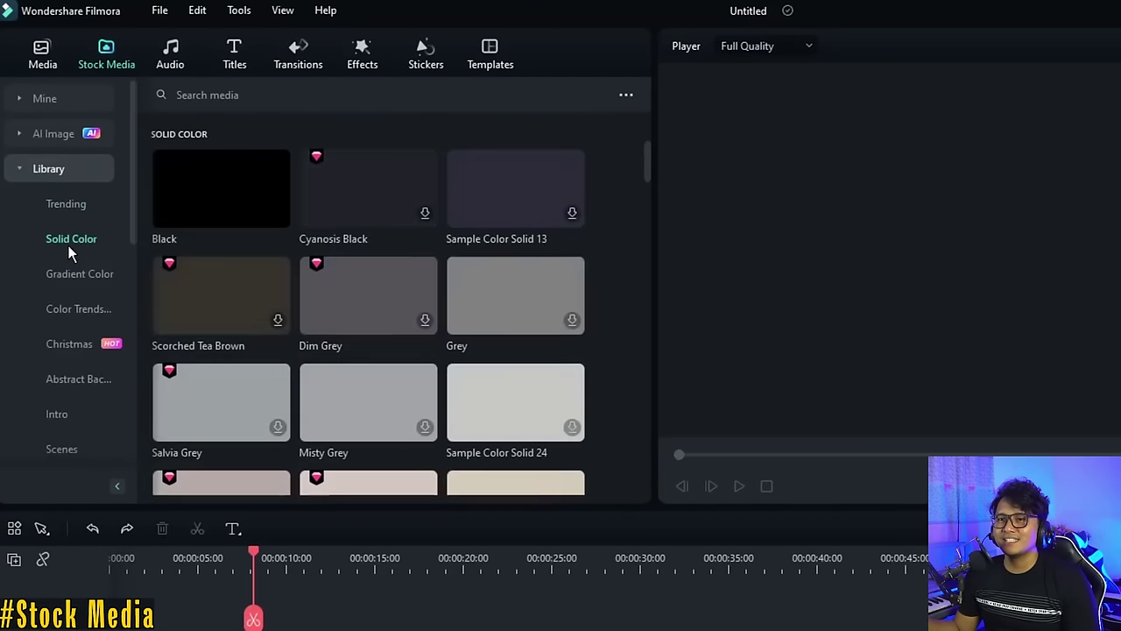
Browse the stock library's Gradient Color, Color Trends, Christmas, Abstract Background and Intro categories
click(71, 273)
click(77, 309)
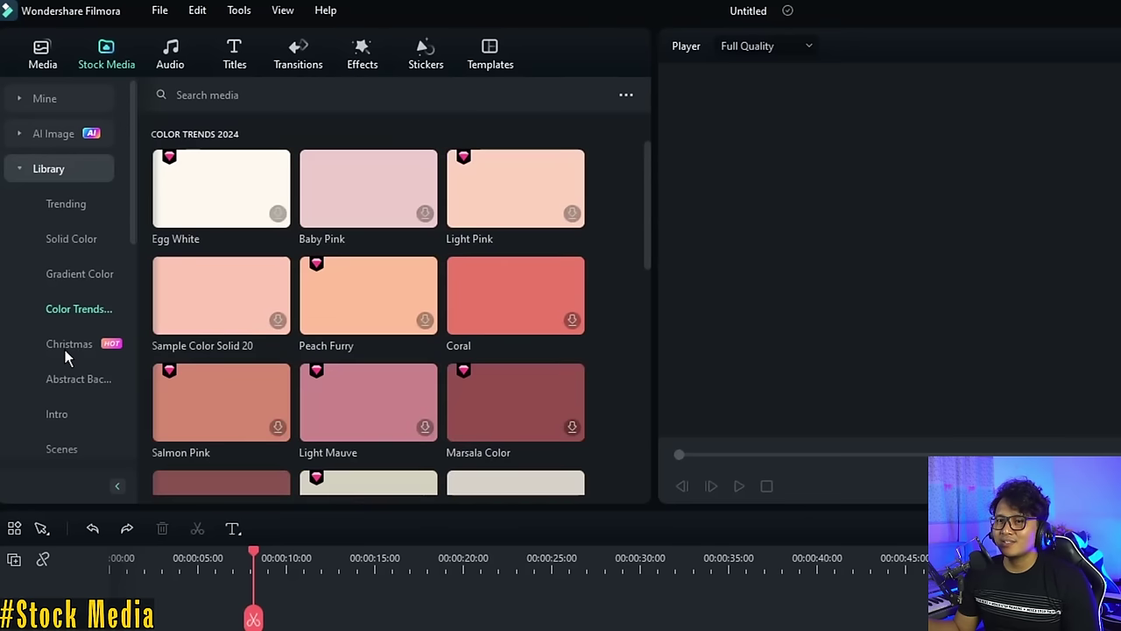
click(71, 344)
click(75, 378)
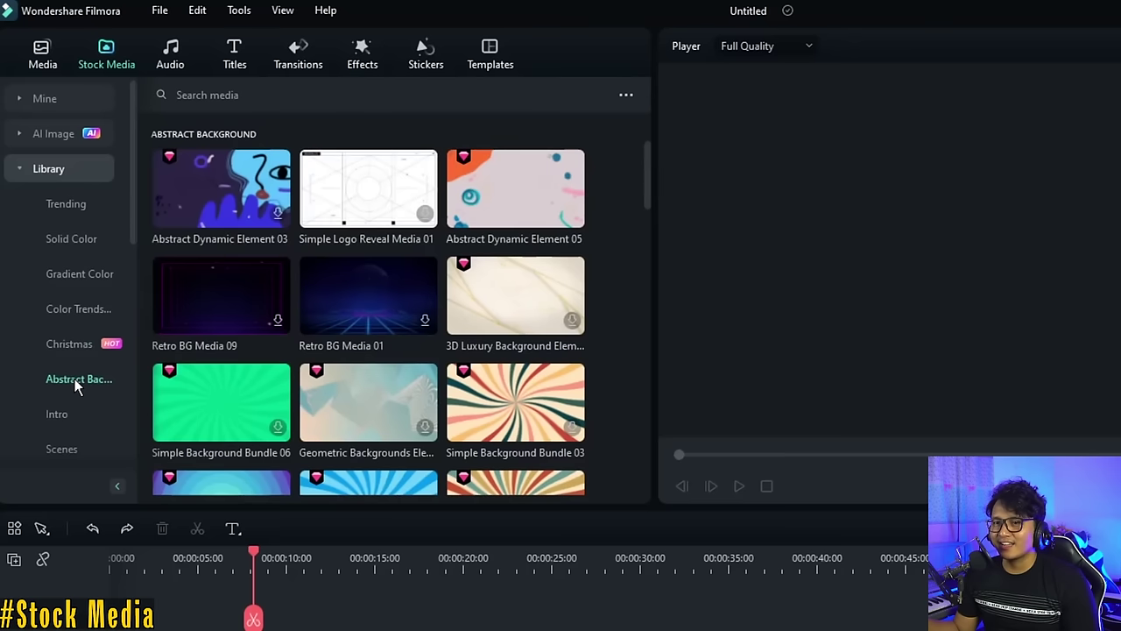
click(60, 414)
scroll(77, 386, down, 3)
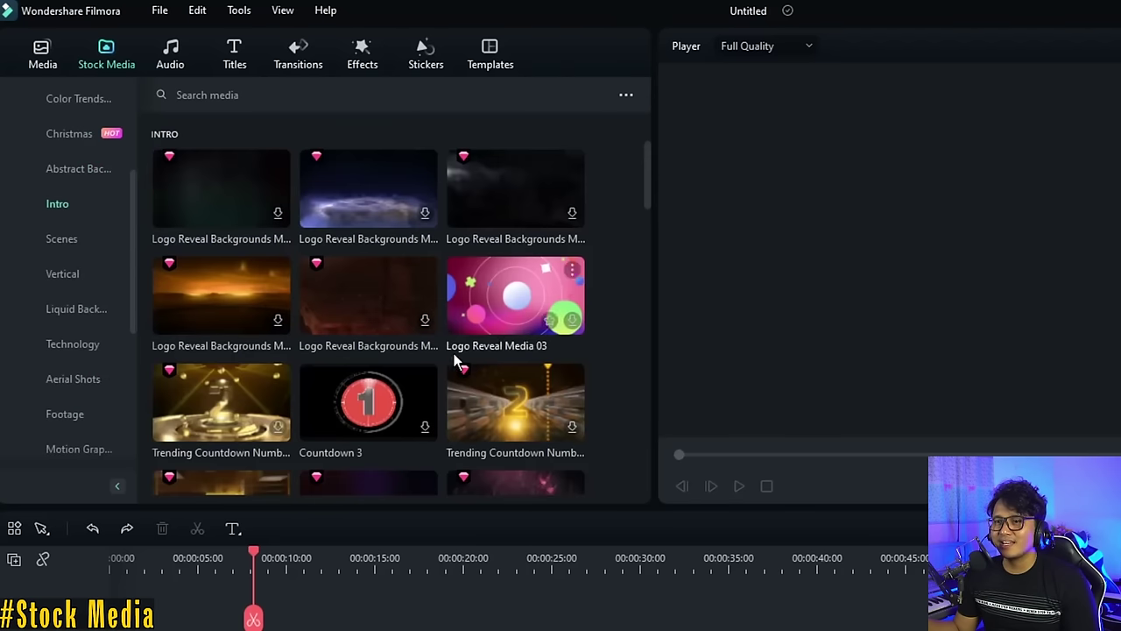
scroll(456, 360, down, 3)
scroll(451, 355, down, 5)
scroll(450, 341, up, 10)
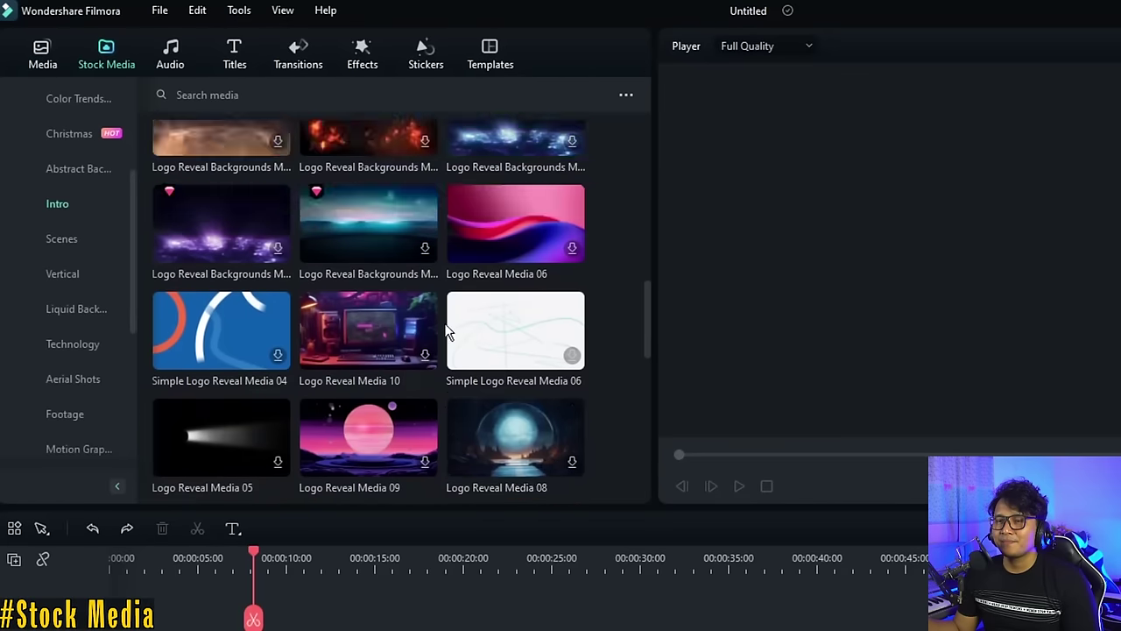
Try the first landscape background from the Scenes category on the video track at the playhead and play it back
click(61, 240)
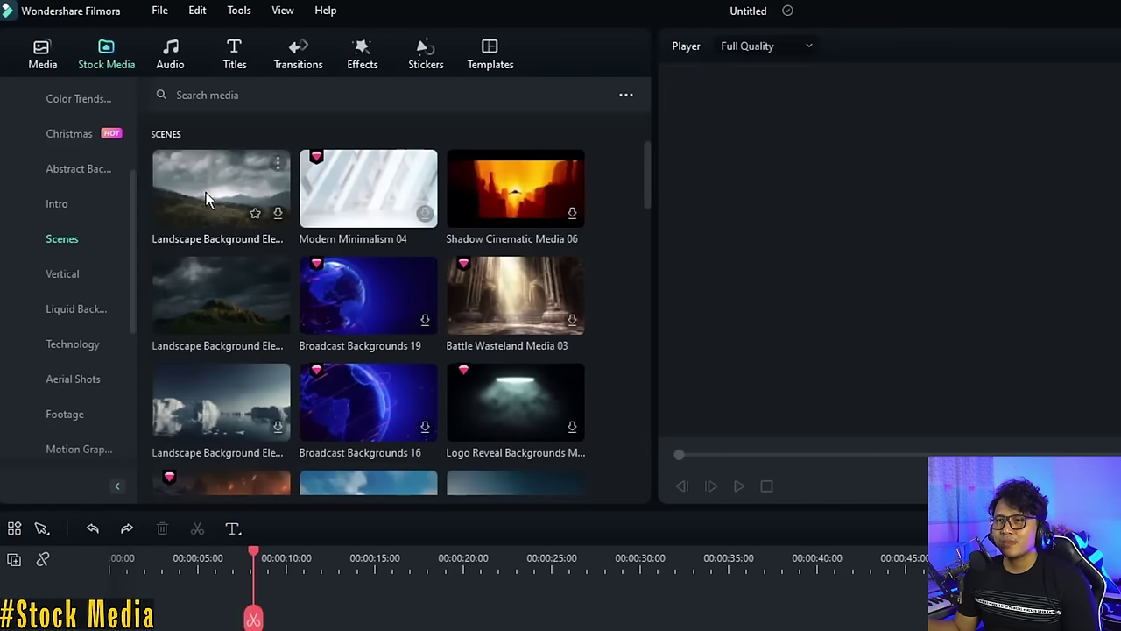
mouse_move(258, 216)
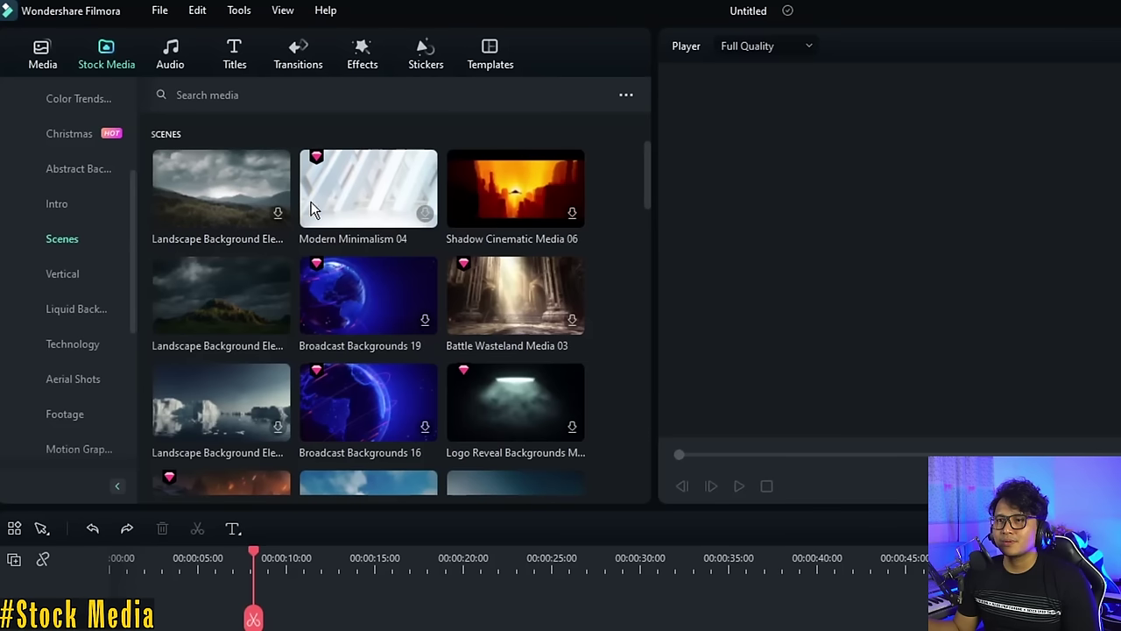
drag(203, 191, 190, 479)
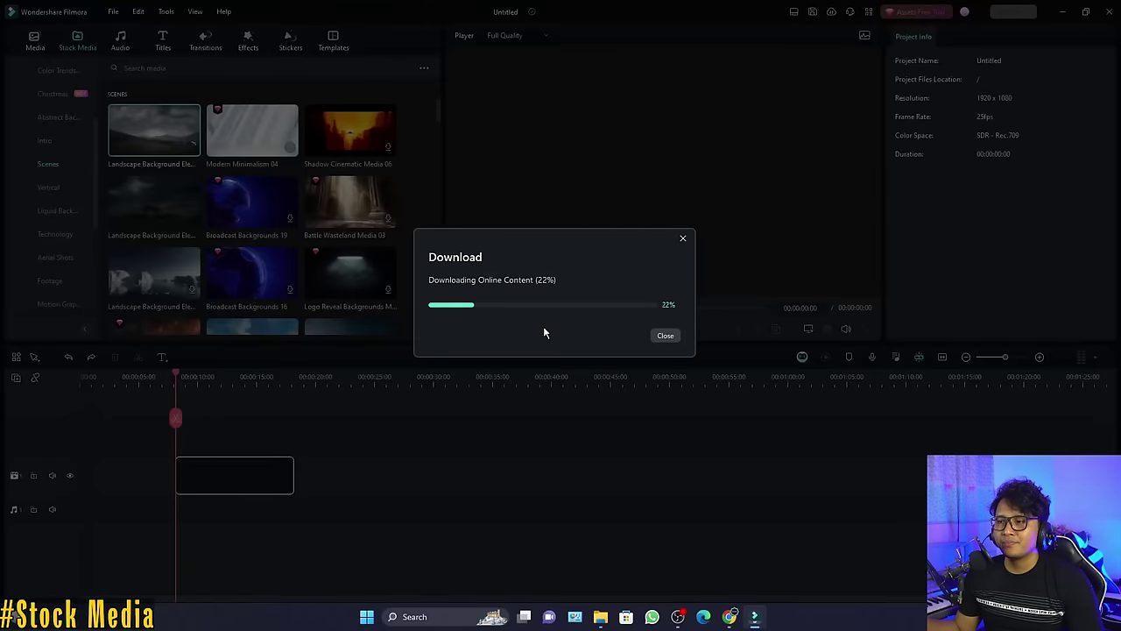
key(space)
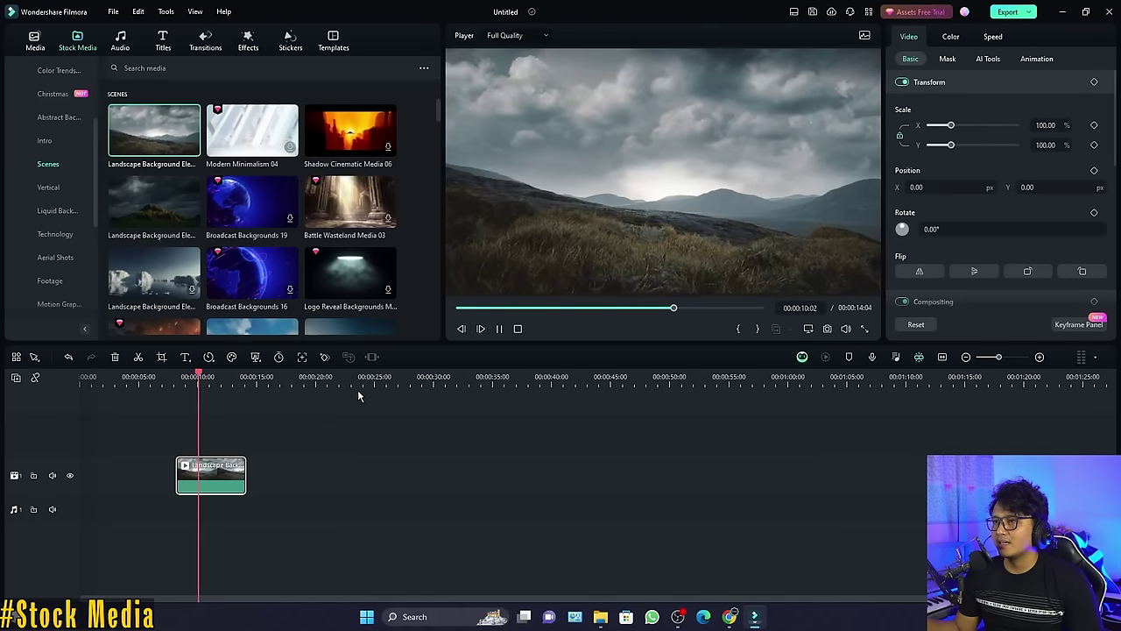
key(space)
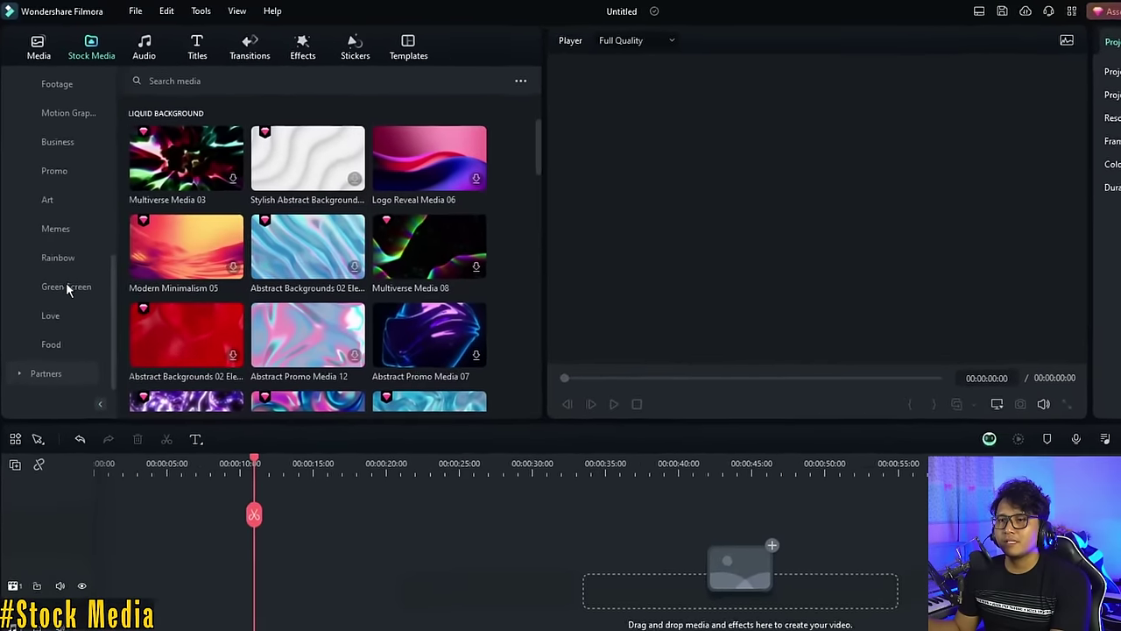
View the Green Screen stock category, preview the Explosion01 clip, and look through the remaining green screen items
click(56, 228)
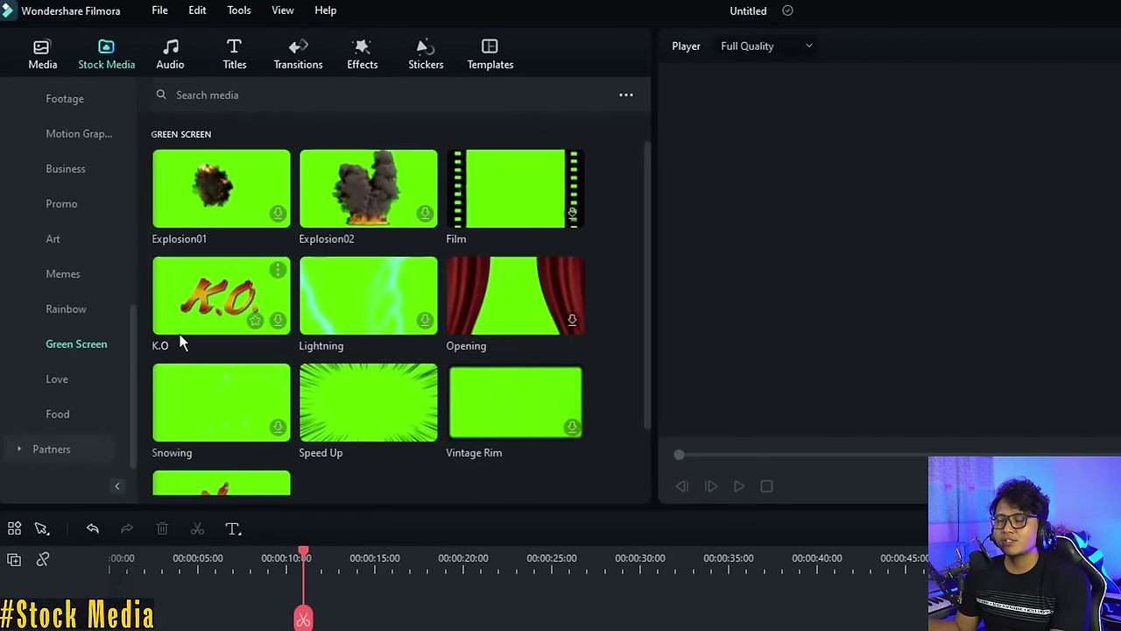
click(215, 188)
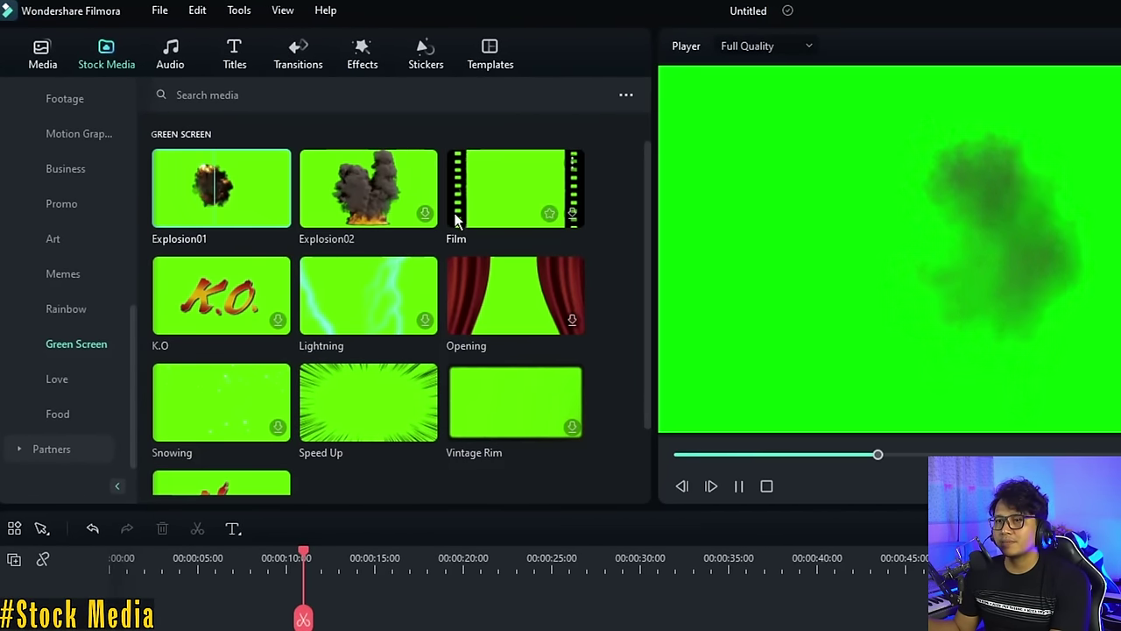
scroll(357, 324, down, 1)
scroll(357, 324, down, 3)
scroll(260, 342, up, 3)
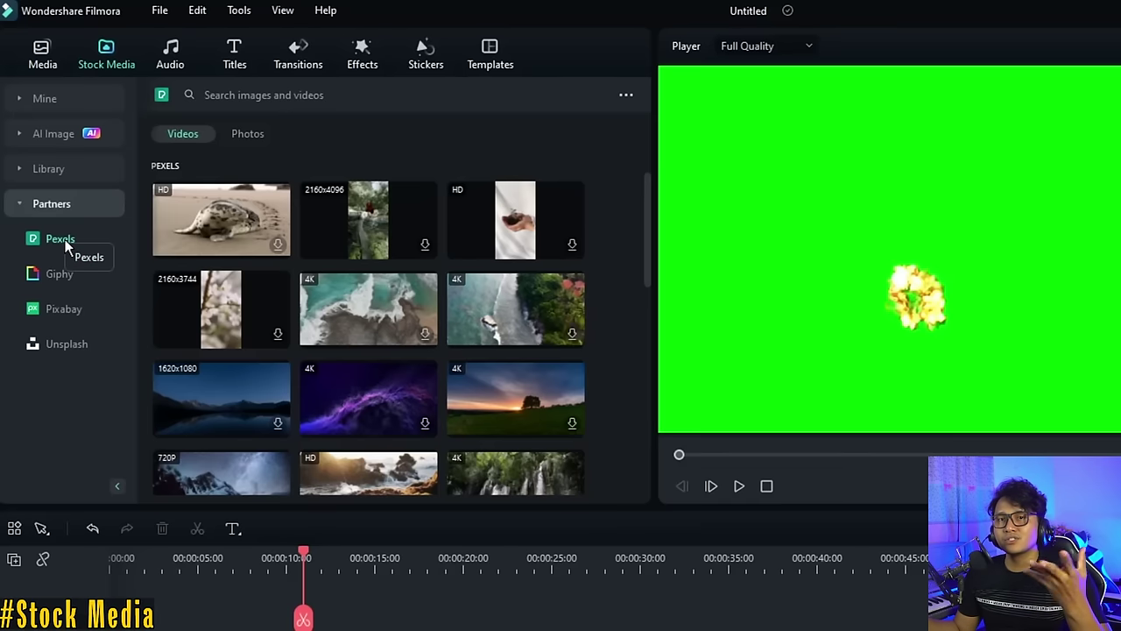
Compare the stock media offered by the partner sources Unsplash, Pixabay, Giphy and Pexels, ending on Pexels
click(66, 346)
click(68, 302)
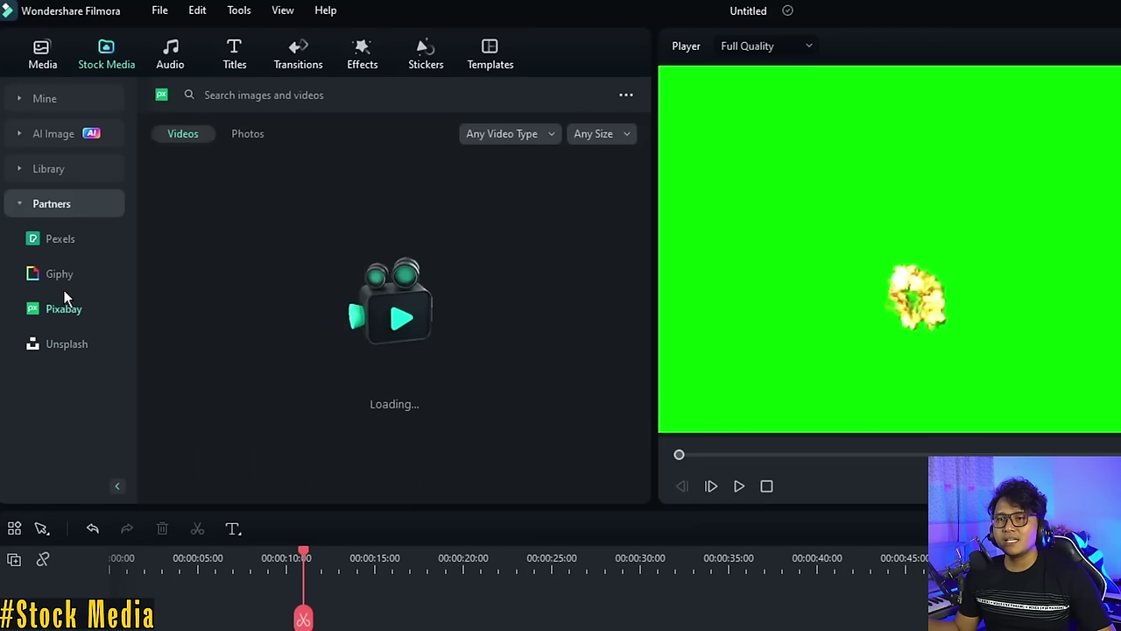
click(58, 275)
click(54, 235)
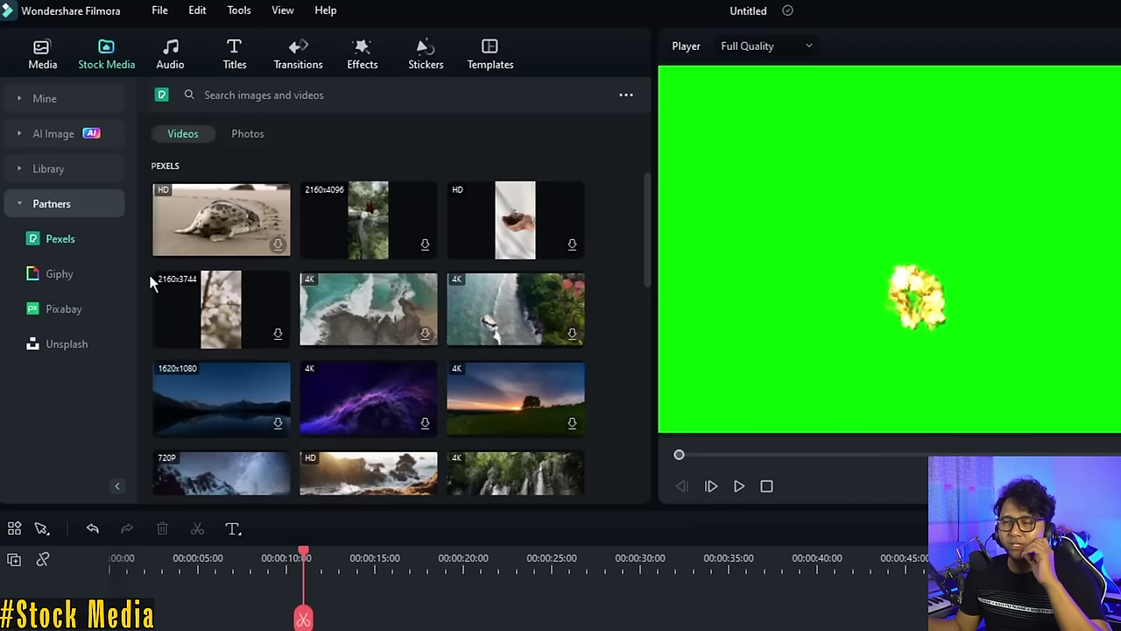
click(72, 282)
click(71, 311)
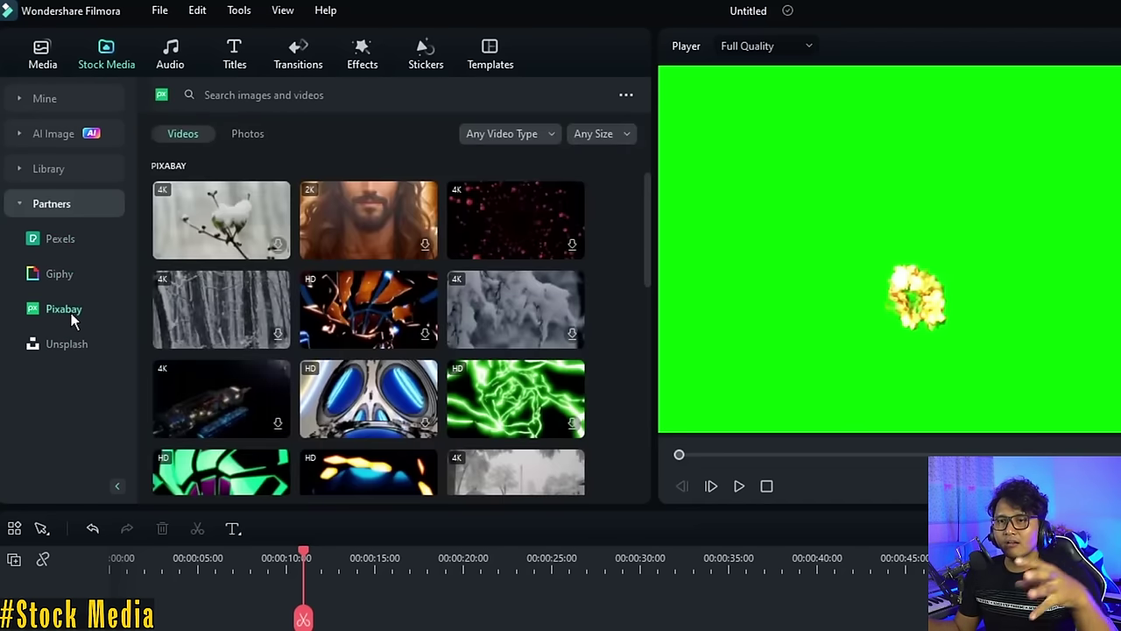
click(72, 345)
click(59, 240)
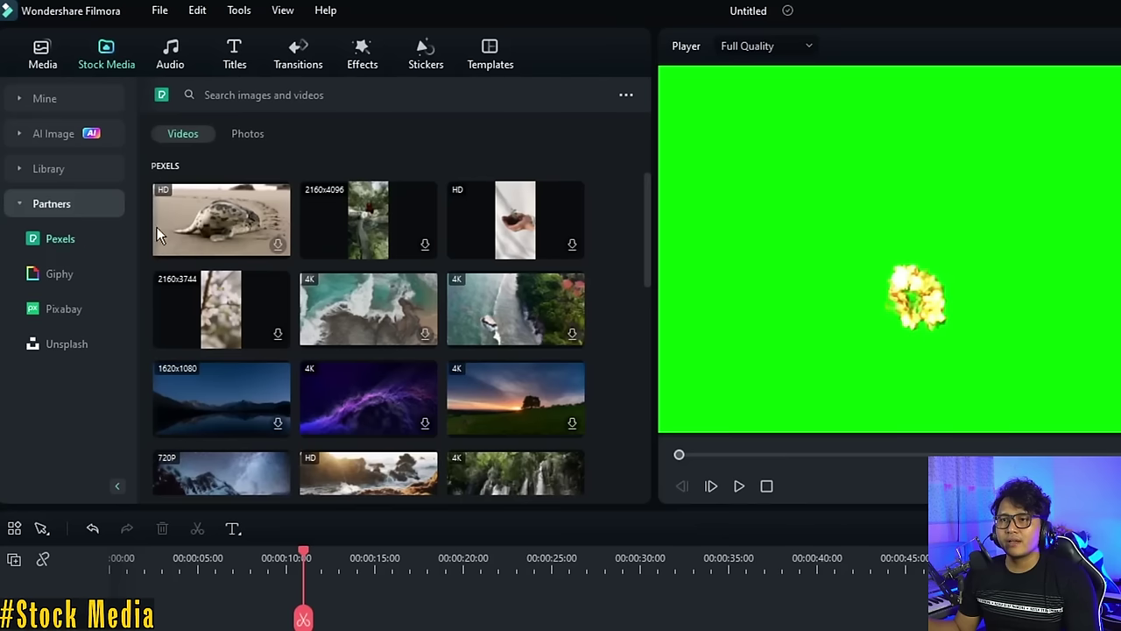
Search Pexels for "car" and look through the resulting videos
click(297, 96)
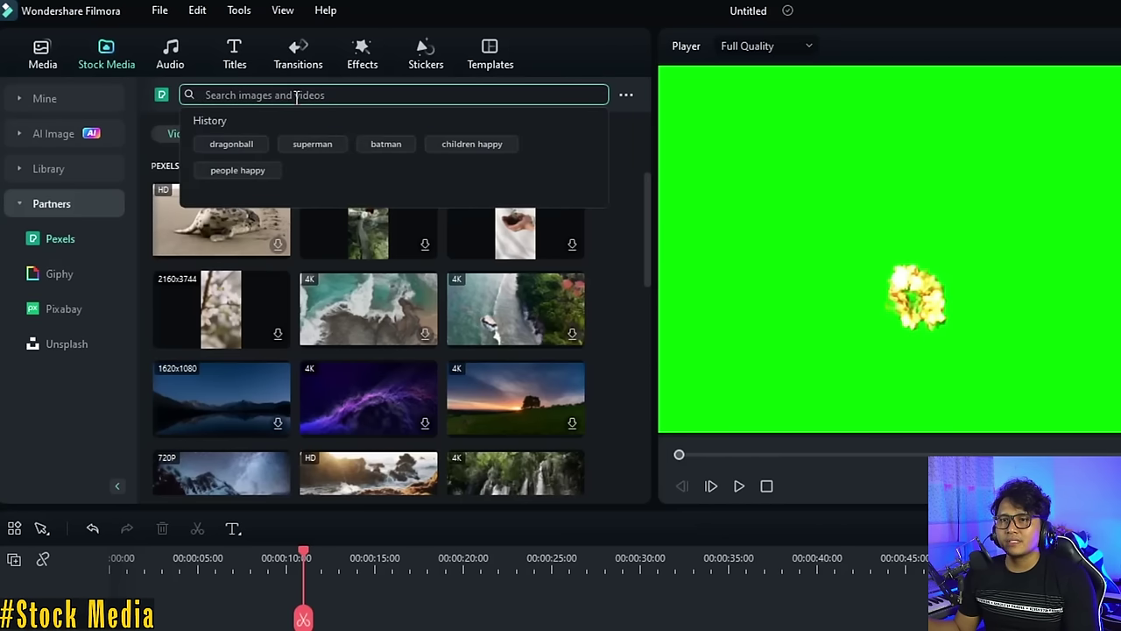
text(car)
key(Return)
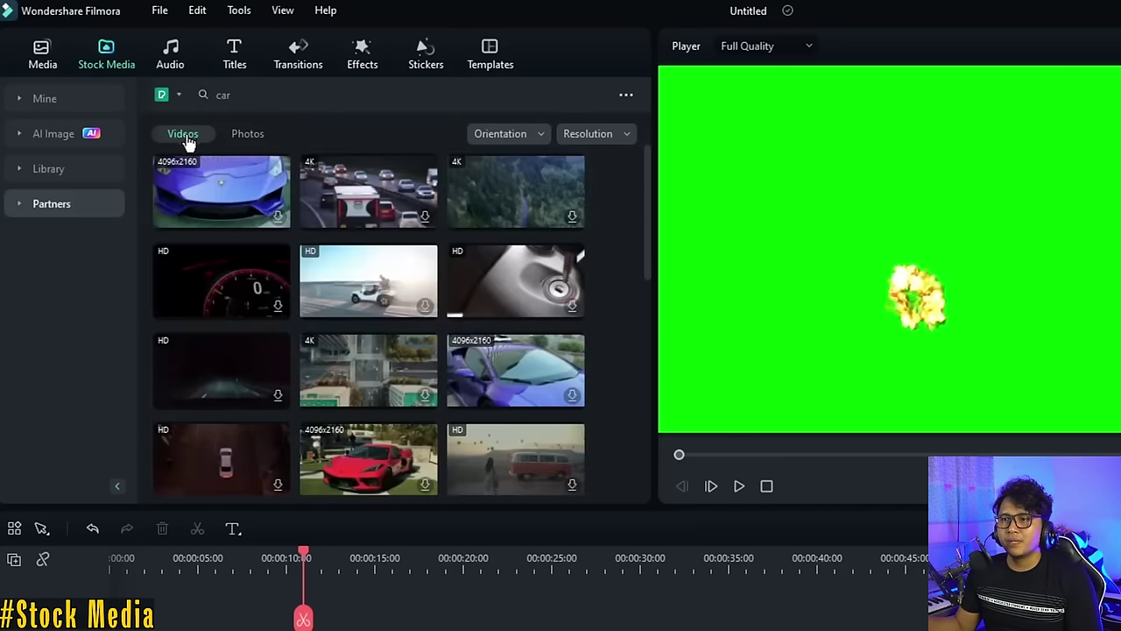
scroll(515, 406, down, 3)
scroll(515, 406, up, 3)
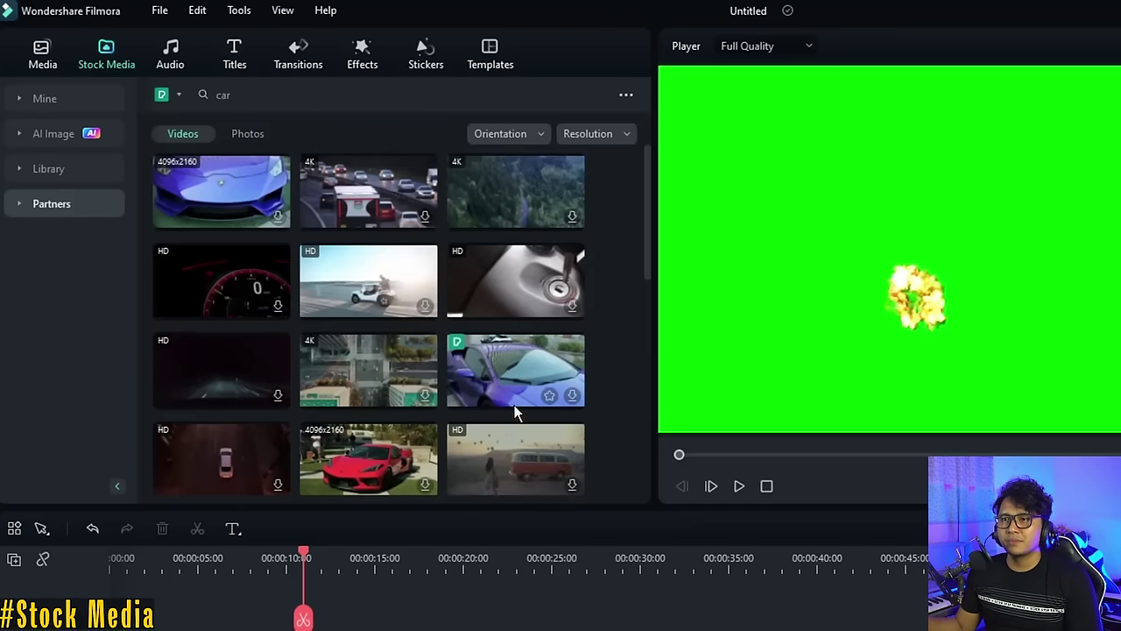
Download the blue BMW photo from the Pexels car photos, place it on the video track at about 11 seconds, and preview it
click(239, 134)
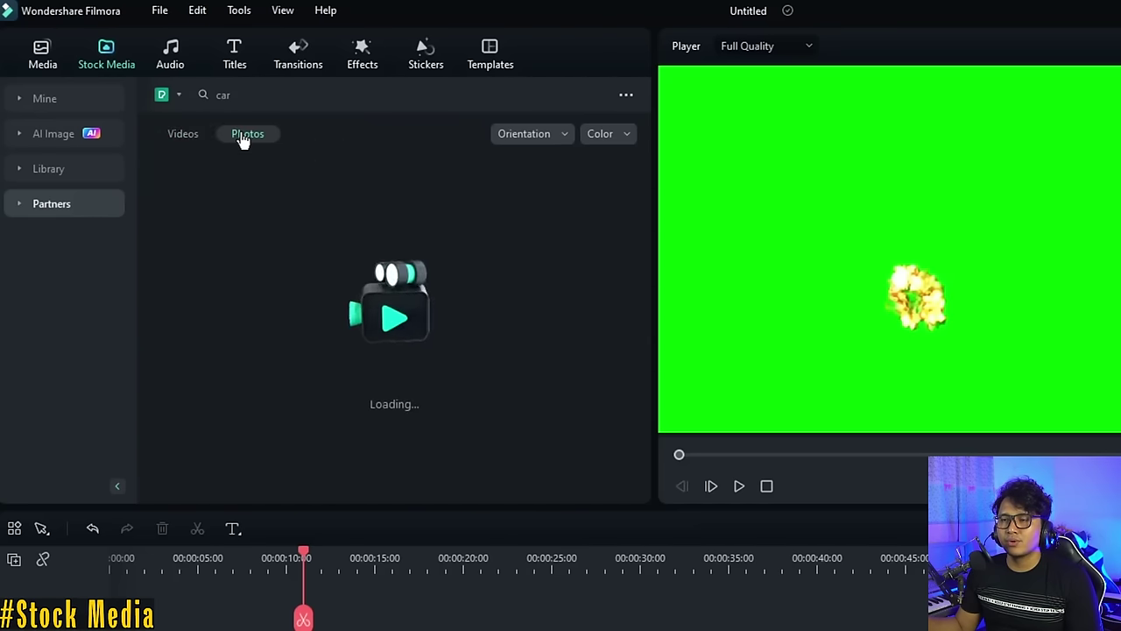
click(277, 219)
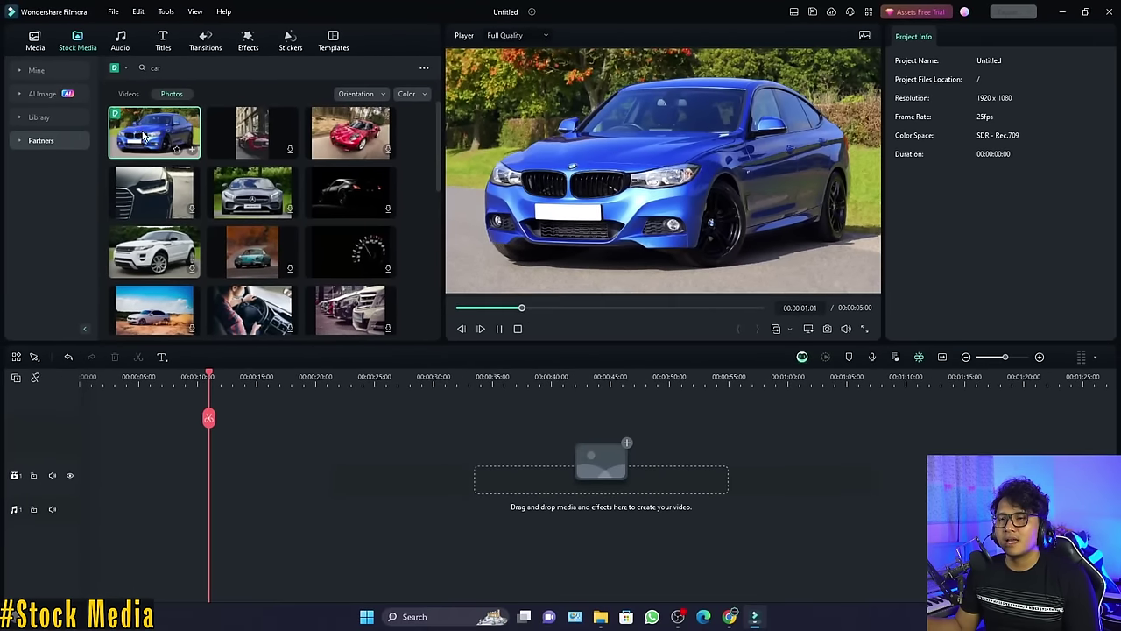
drag(208, 190, 279, 396)
drag(192, 268, 219, 473)
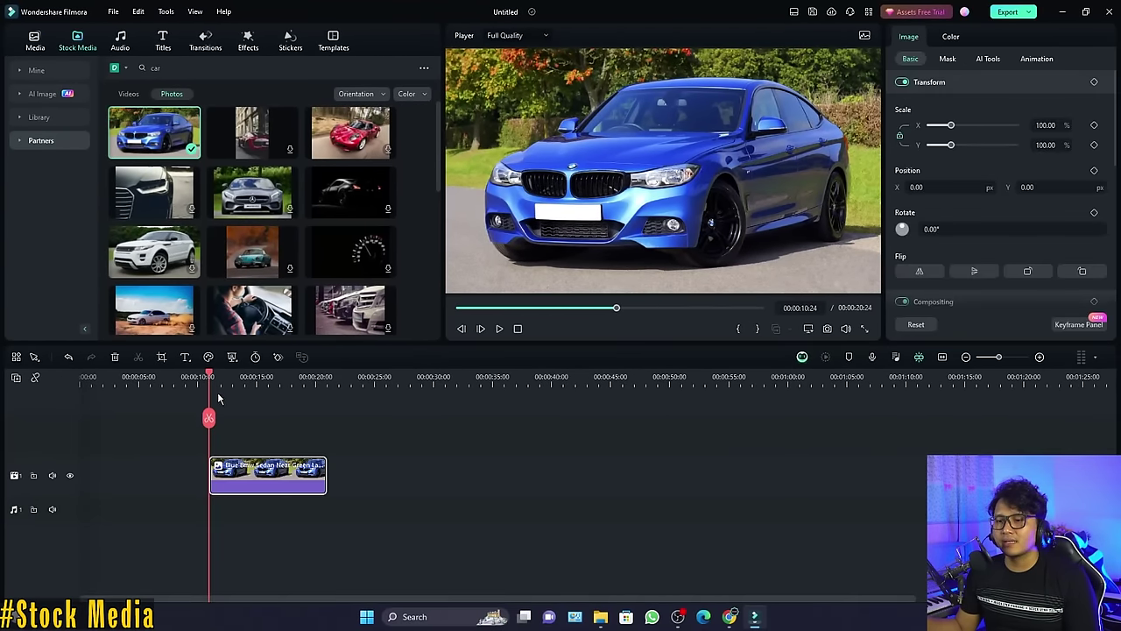
click(228, 383)
Preview the first Pexels car video, the 4096x2160 purple Lamborghini, and add it to the video track at about 26 seconds
click(128, 94)
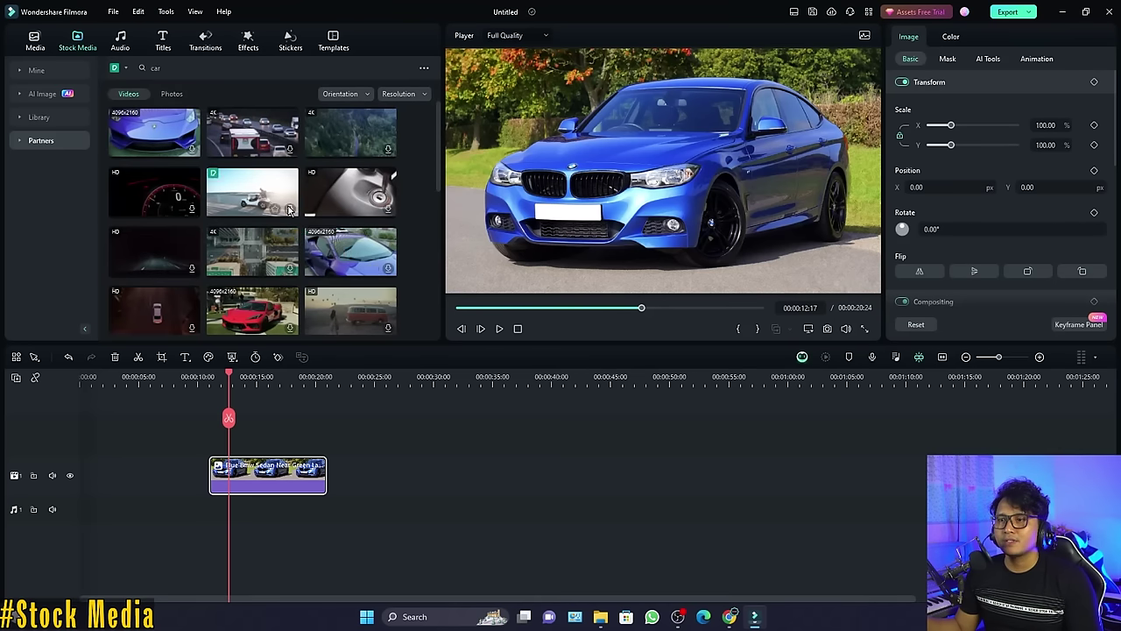
click(195, 151)
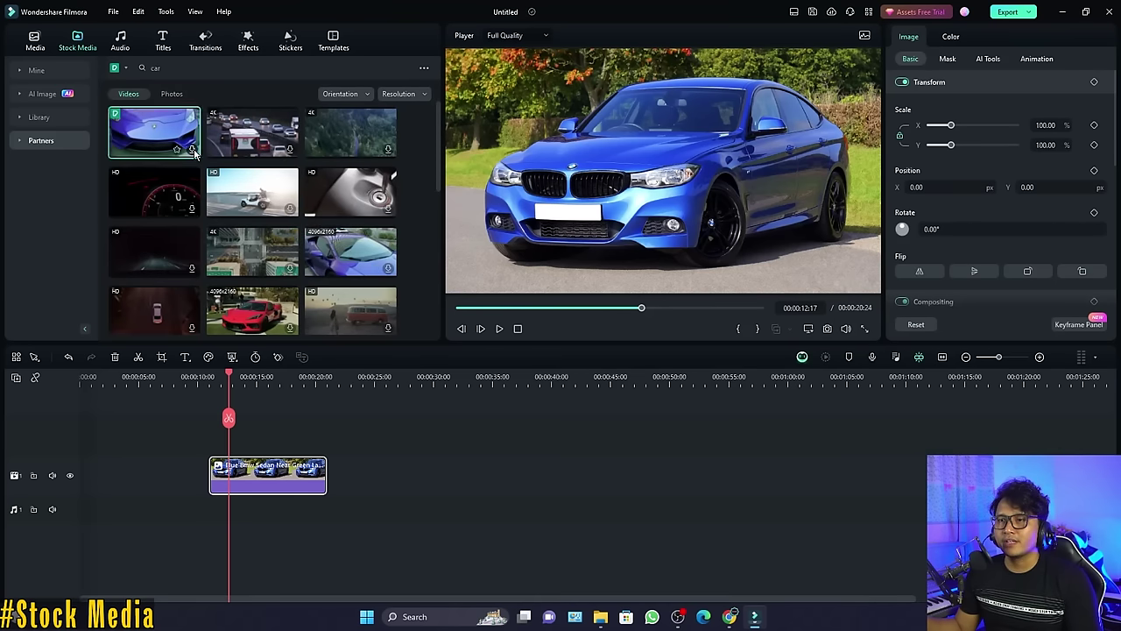
click(162, 143)
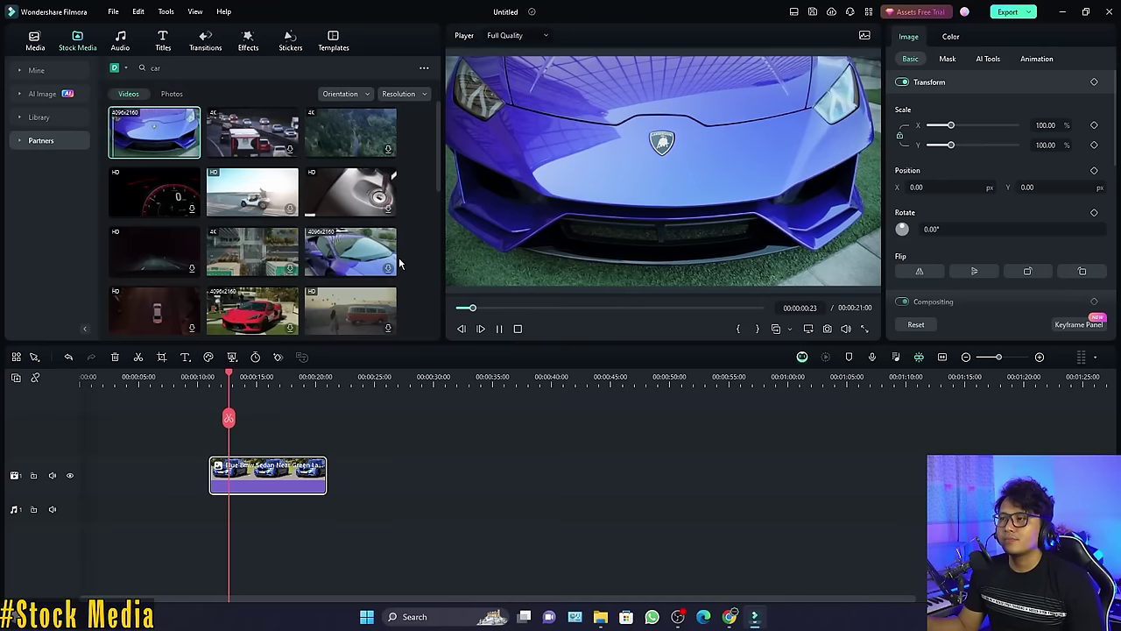
drag(162, 143, 386, 479)
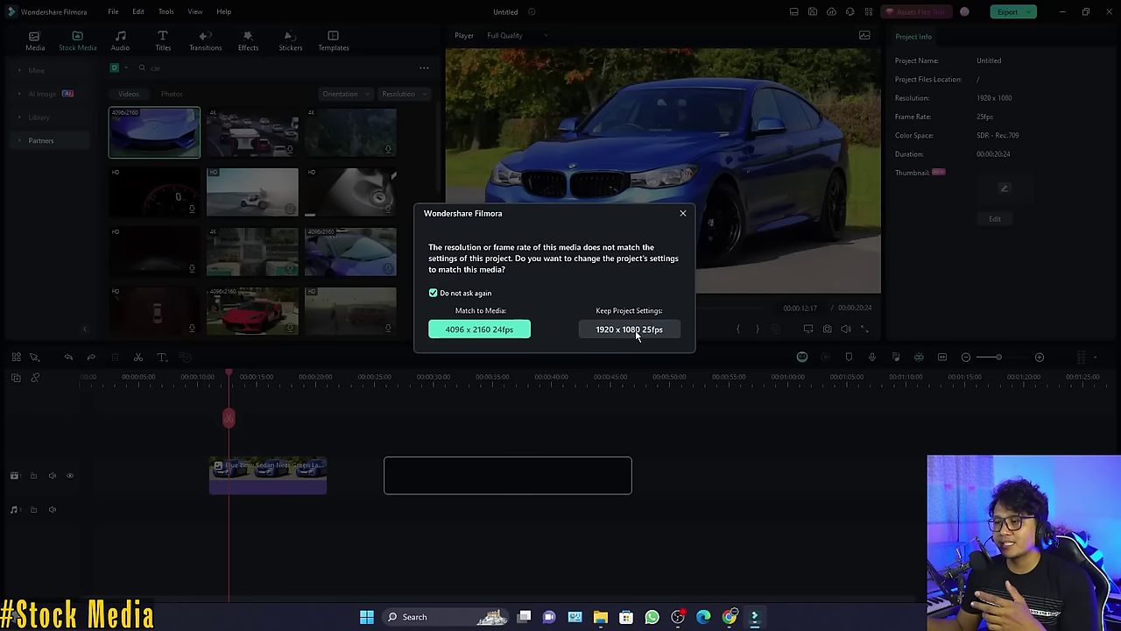
Turn off "Do not ask again", keep the project settings at 1920 x 1080 25fps, and preview the Lamborghini clip at about 27 seconds
click(432, 292)
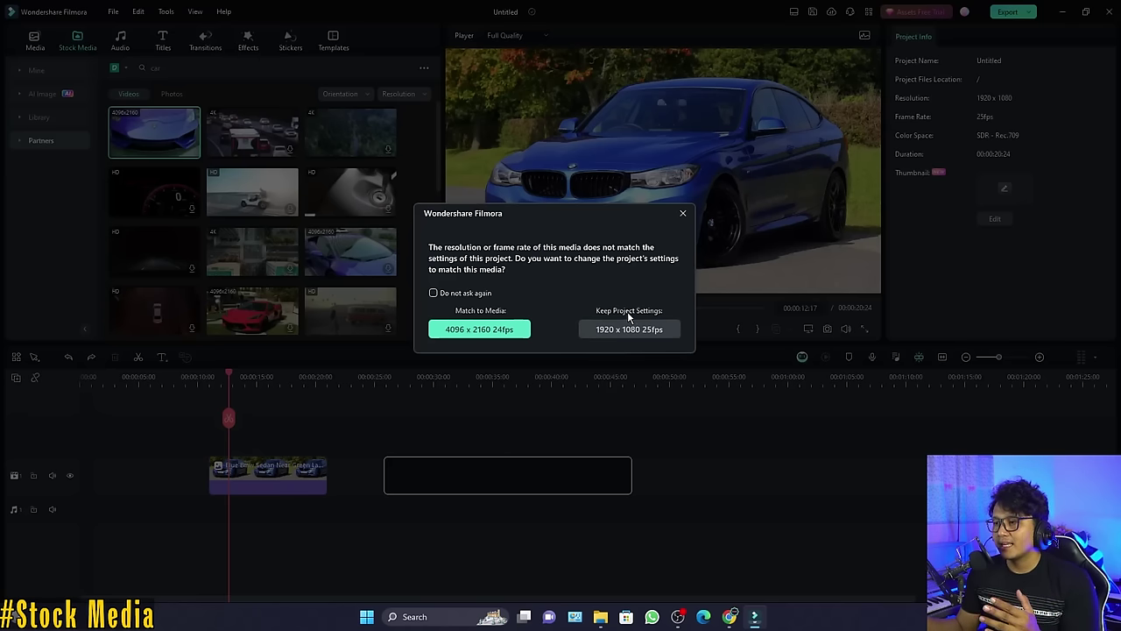
click(631, 329)
click(397, 377)
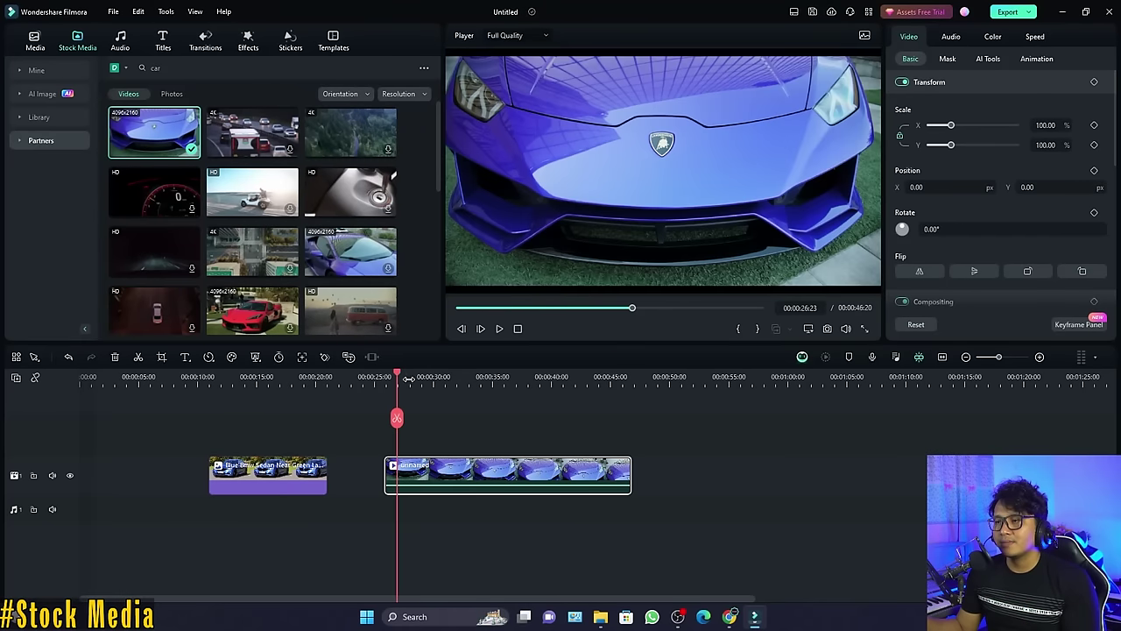
drag(396, 370, 406, 378)
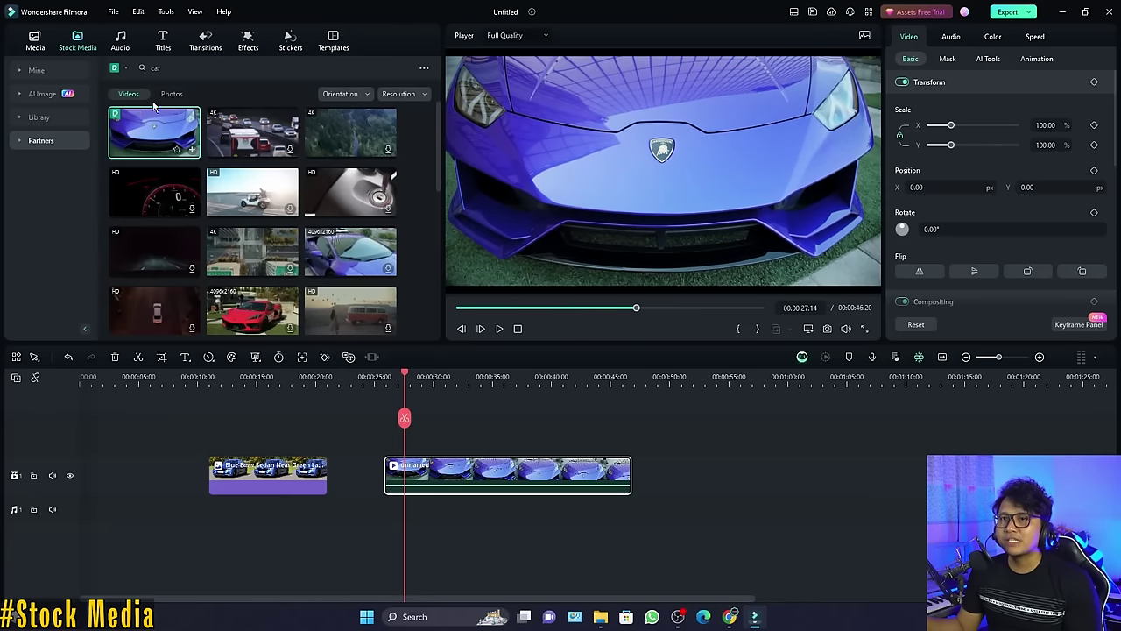
Review the resolution, frame rate and aspect ratio in the project settings, then cancel the dialog
click(115, 11)
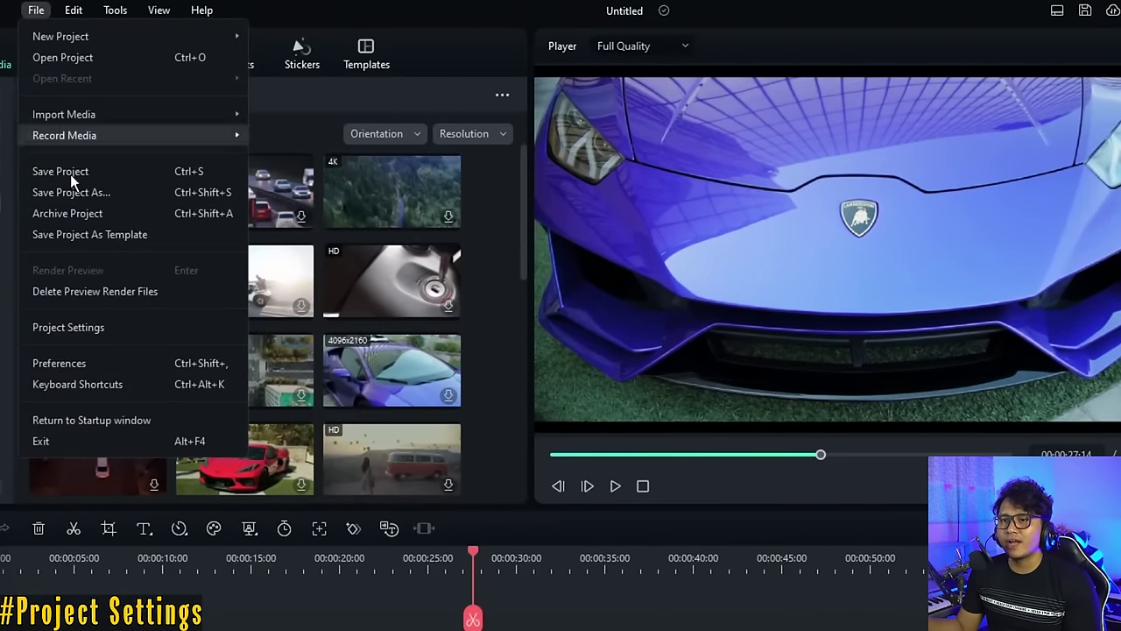
click(76, 327)
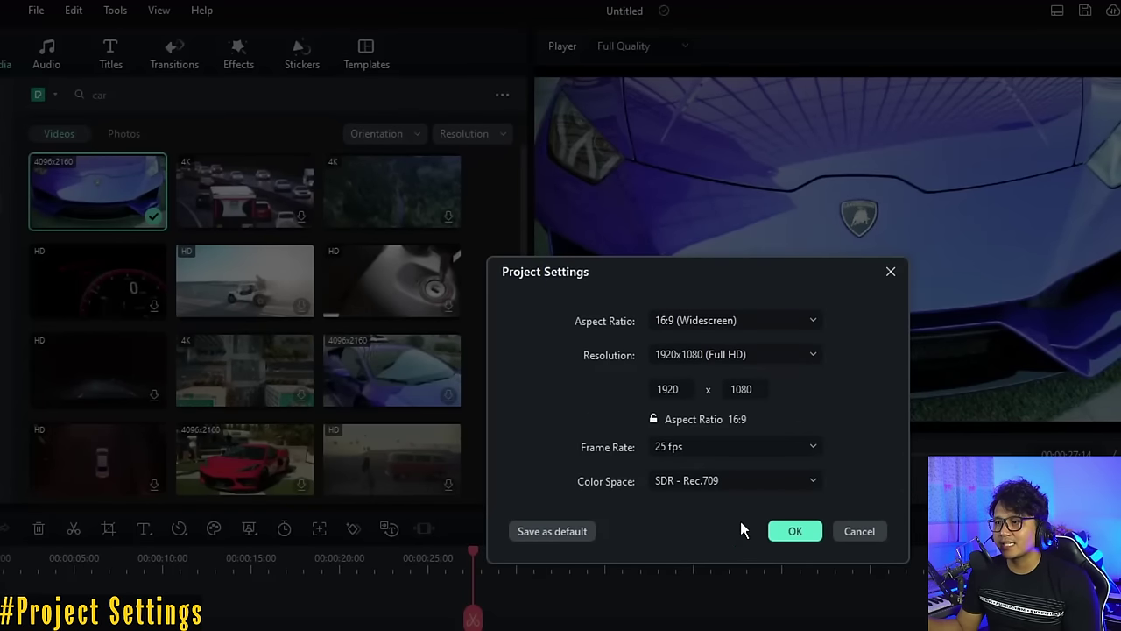
click(794, 354)
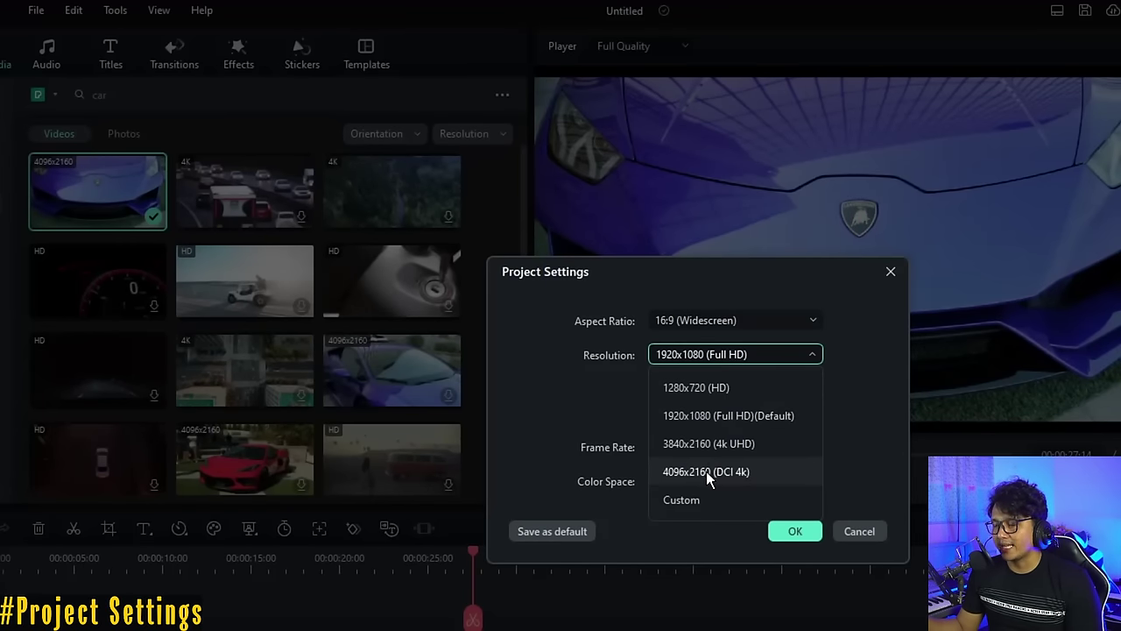
click(693, 419)
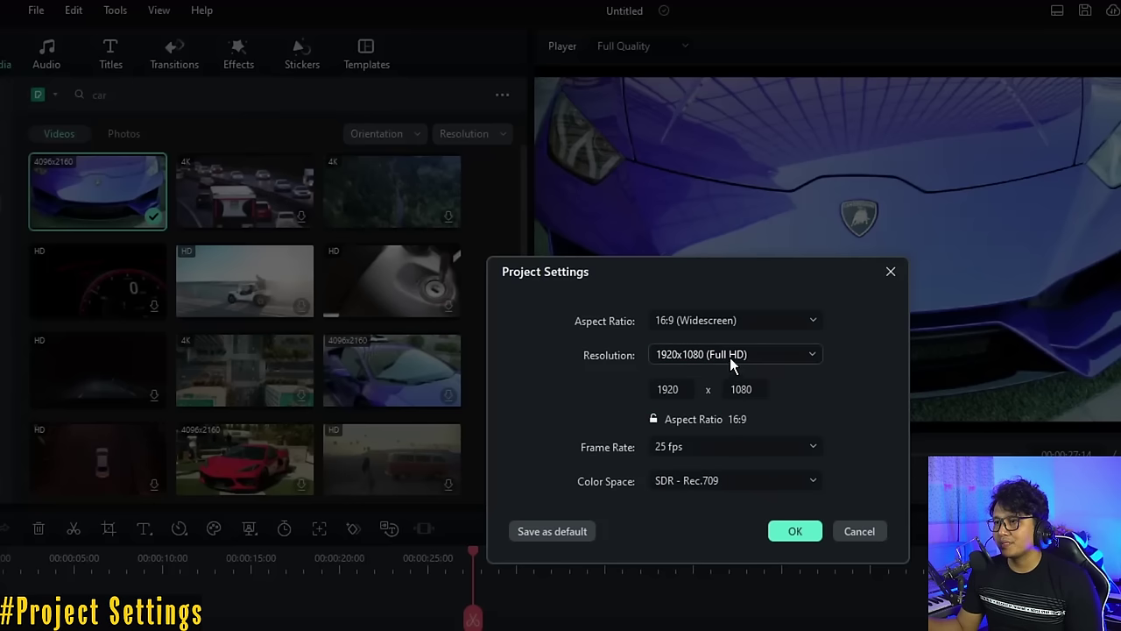
click(694, 451)
click(692, 453)
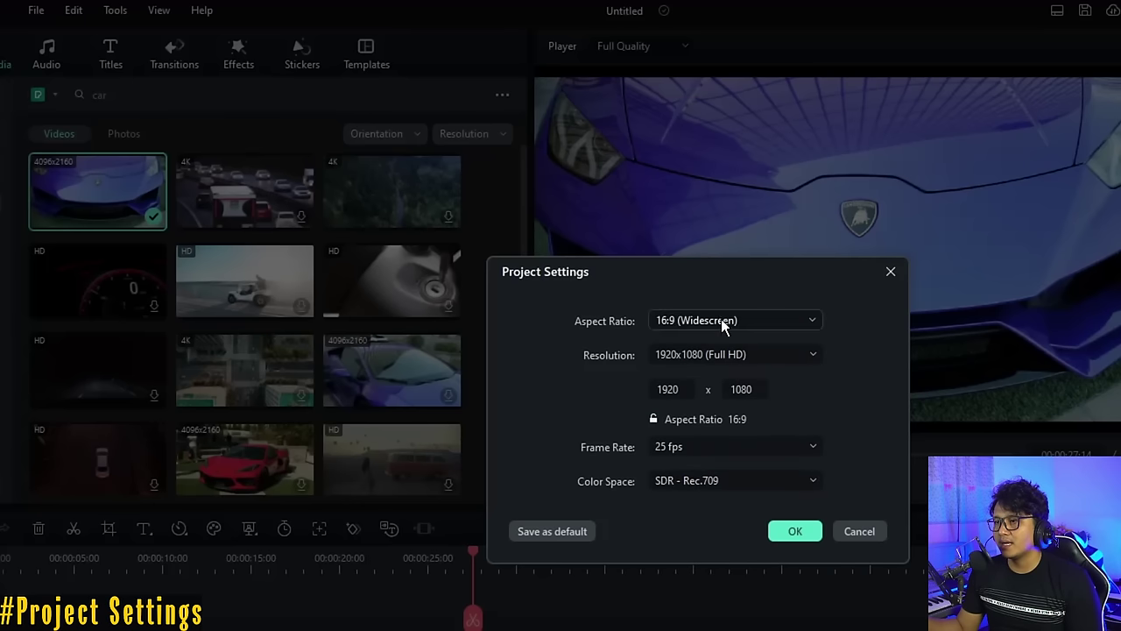
click(860, 531)
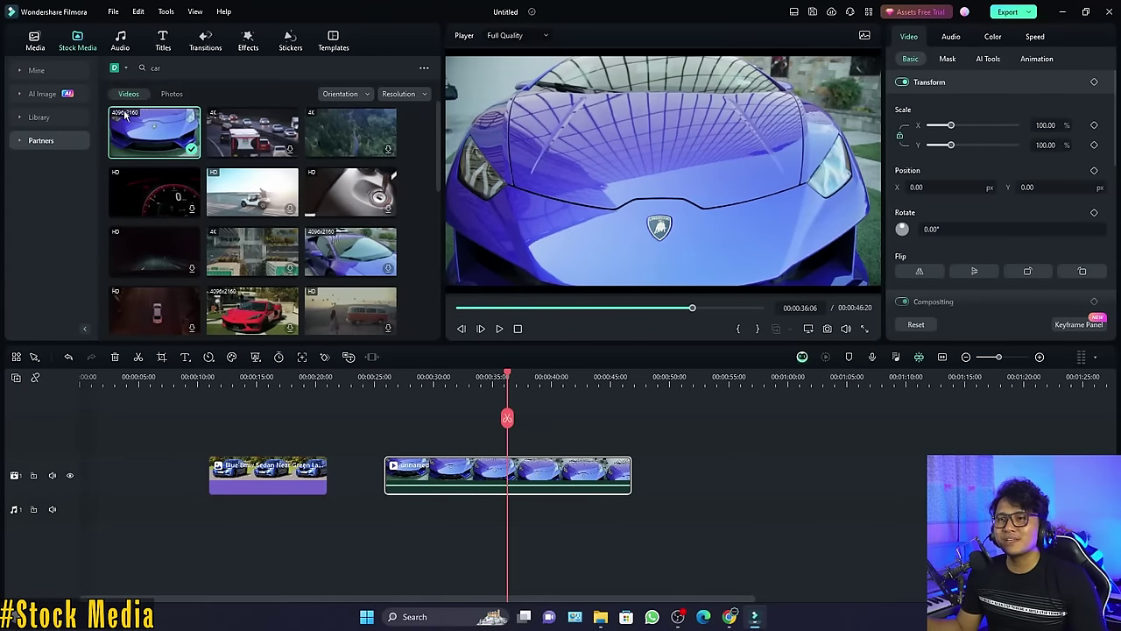
Browse the stock media partner libraries, including Pexels, Pixabay and Unsplash
click(40, 141)
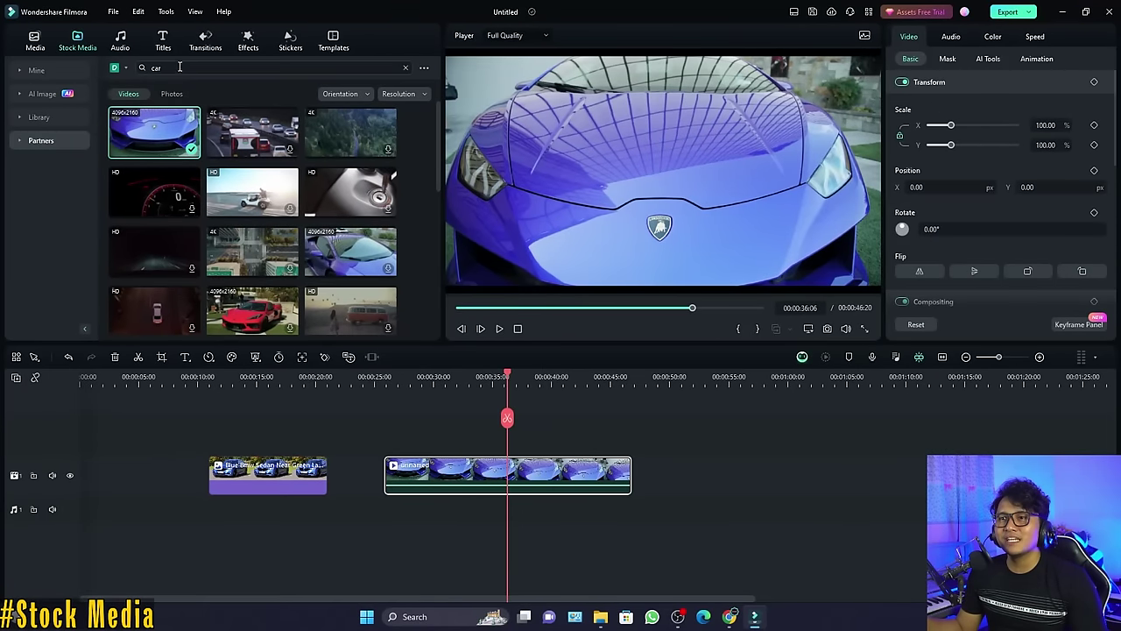
click(27, 164)
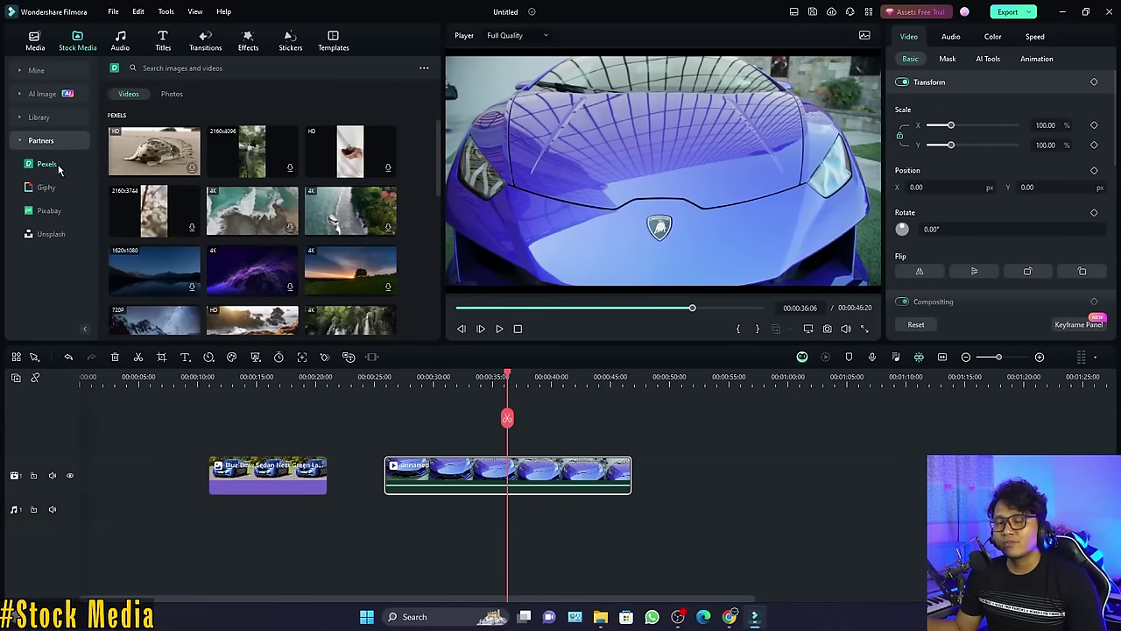
click(49, 210)
click(53, 235)
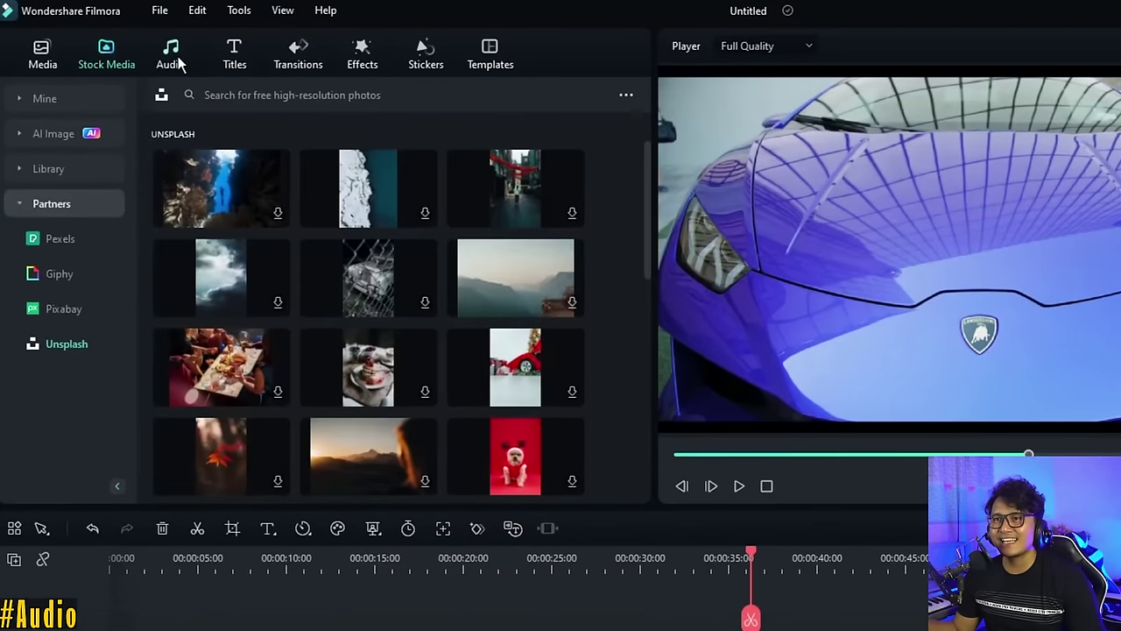
Open the AI Music Generator from the audio library and try the Sad, Exciting and Happy moods without generating music
click(124, 45)
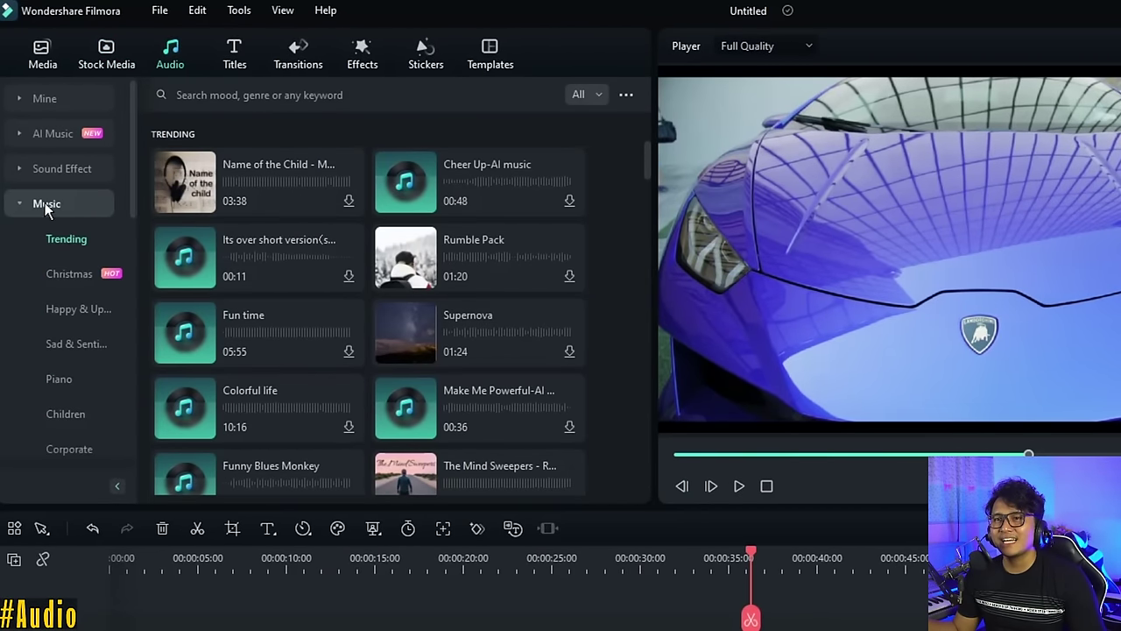
click(16, 136)
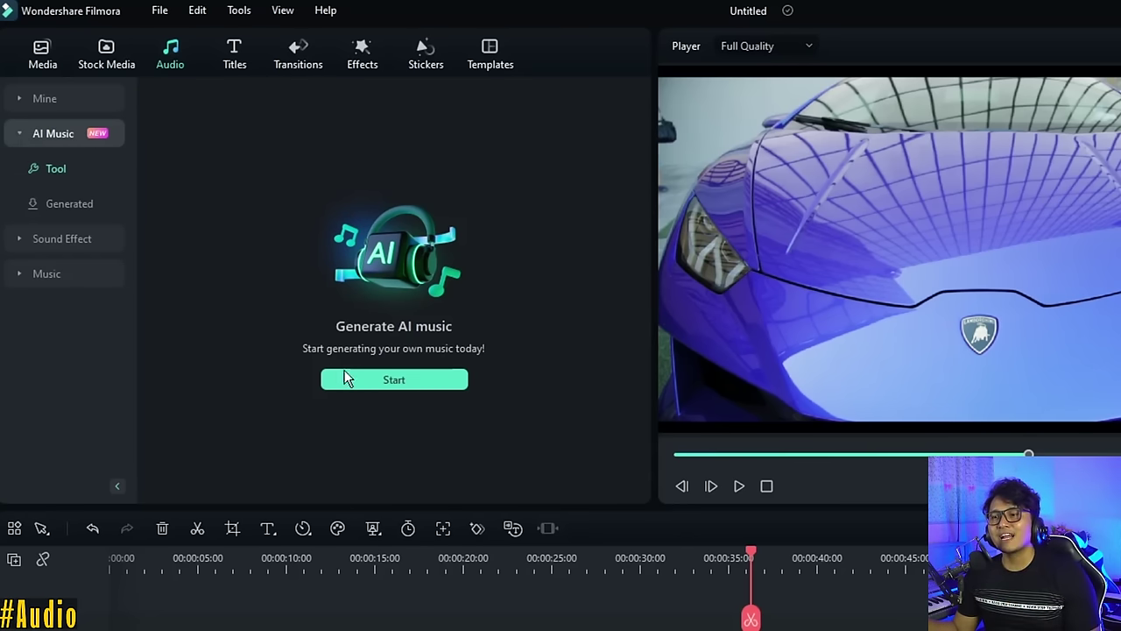
click(394, 381)
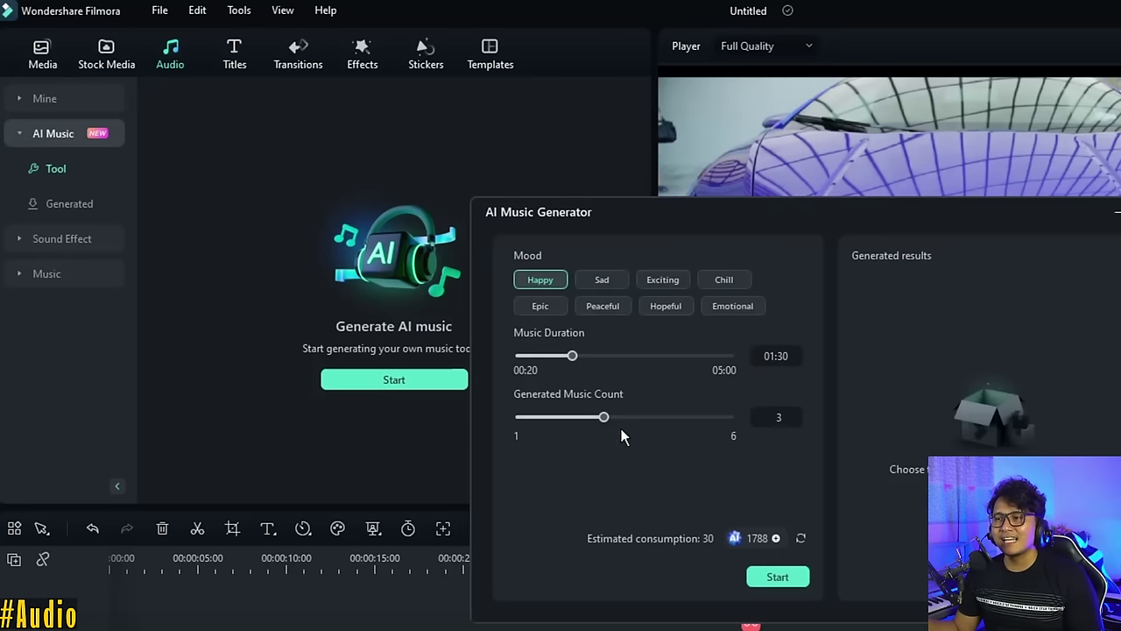
click(589, 282)
click(667, 279)
click(560, 279)
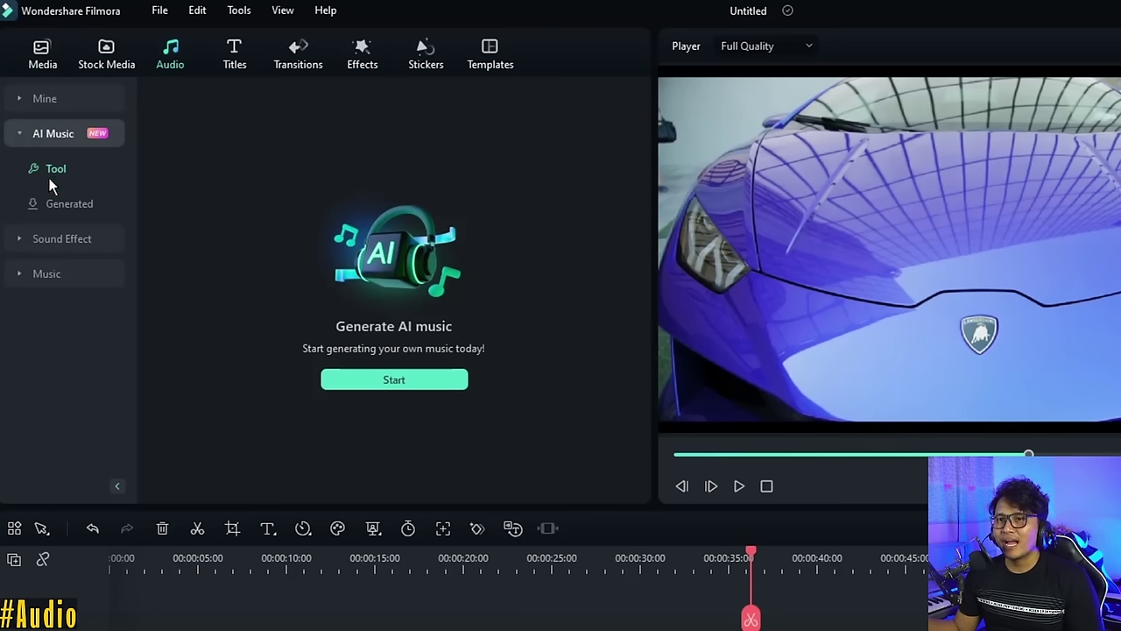
Browse the sound effect categories, including Whoosh, Memes, Glitch and Boom, and preview the Explosion 02 sound
click(59, 239)
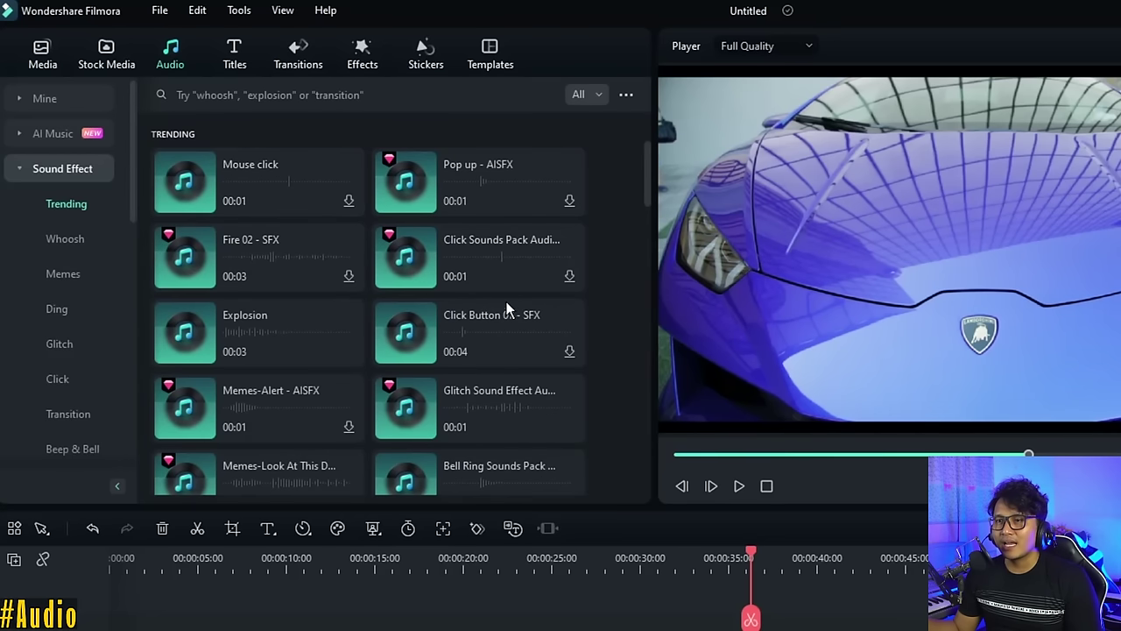
scroll(340, 298, down, 5)
click(65, 239)
click(65, 274)
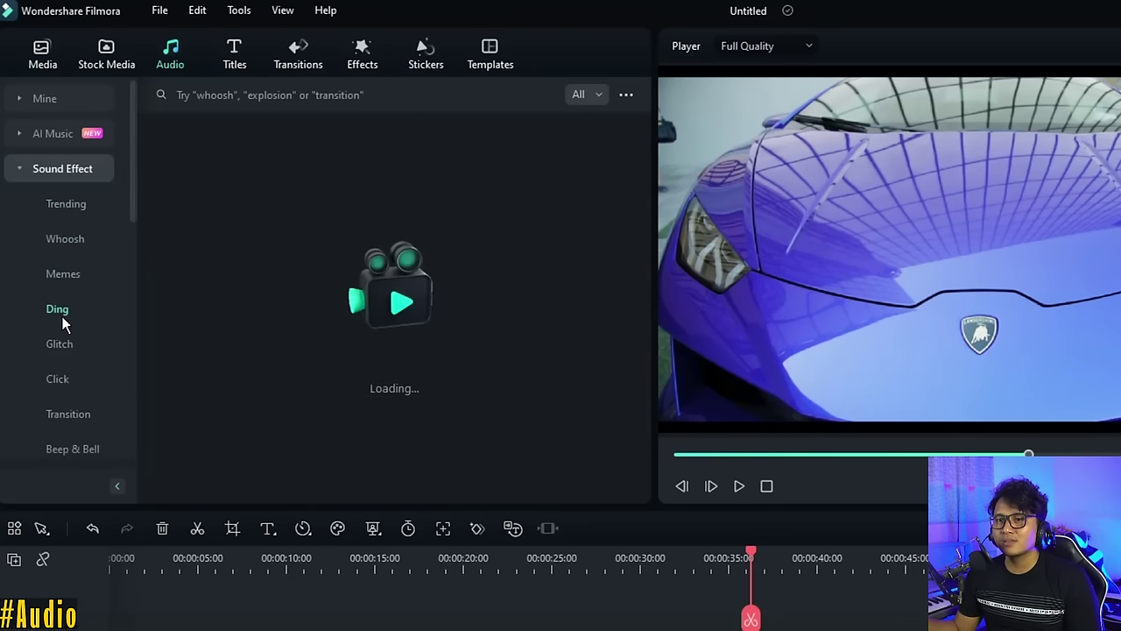
click(60, 347)
scroll(88, 376, down, 5)
click(60, 204)
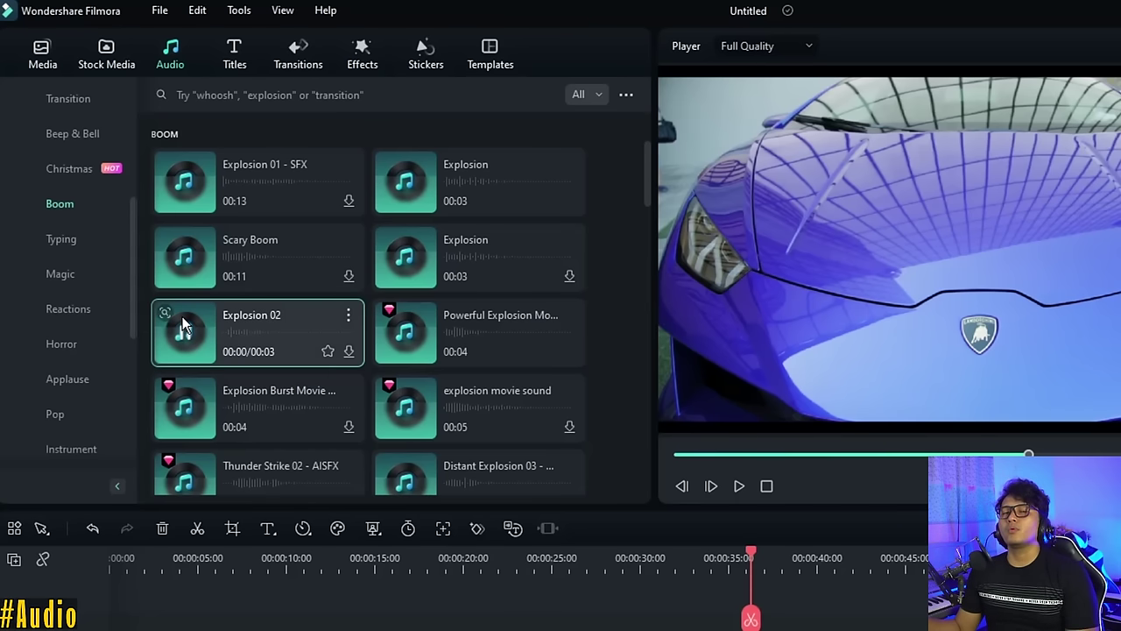
scroll(300, 356, down, 2)
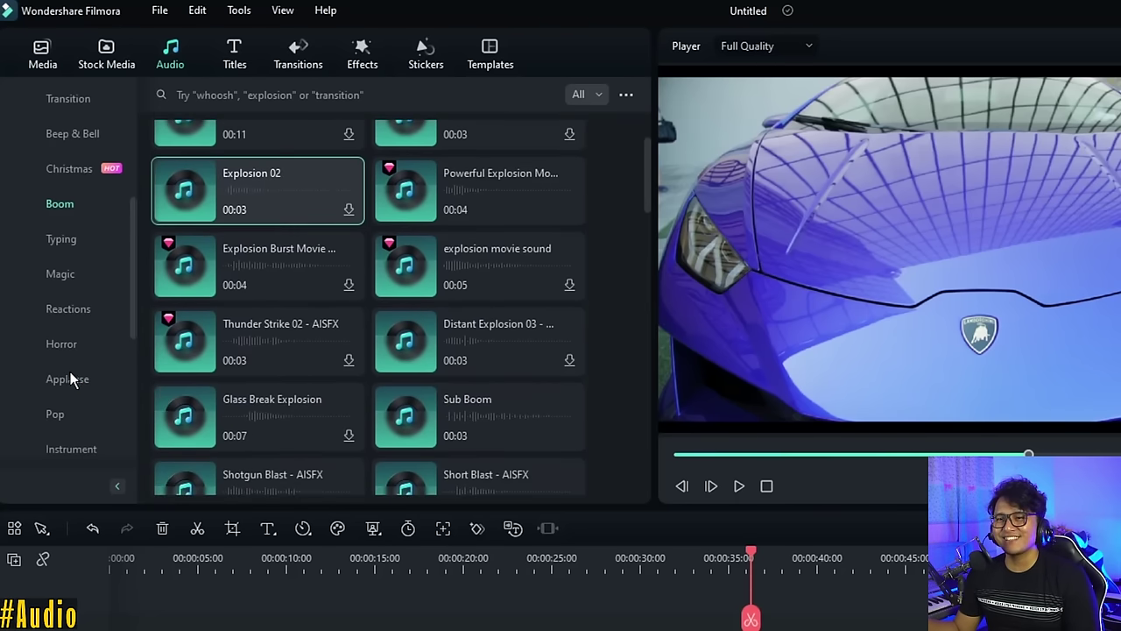
Show the Applause sound effects and preview the first crowd cheer sound
scroll(70, 372, down, 3)
click(65, 278)
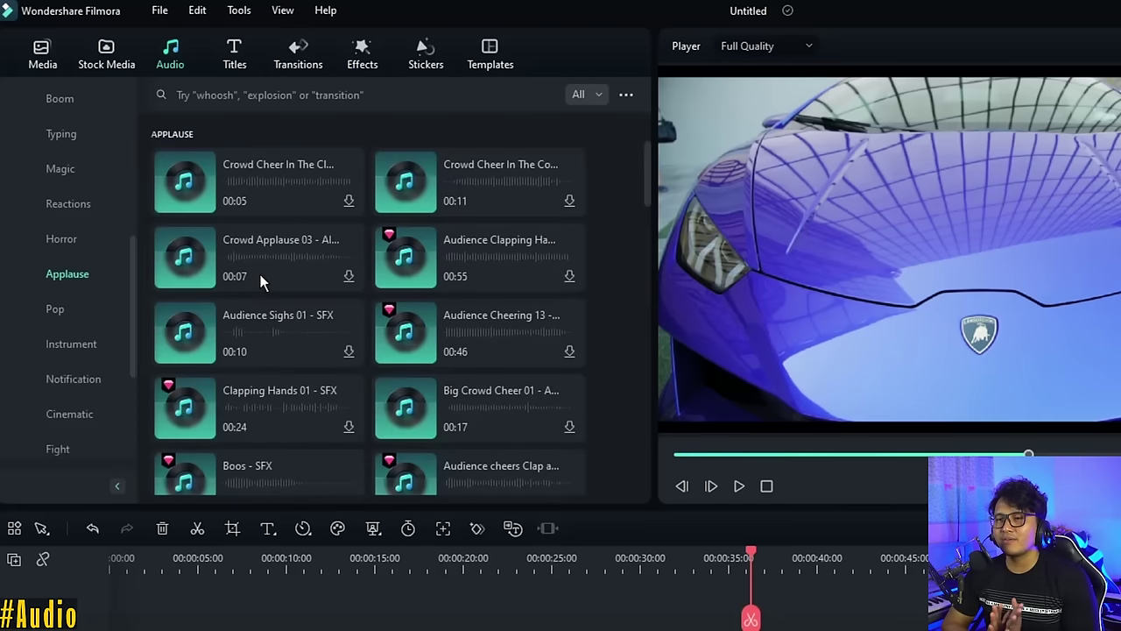
click(183, 179)
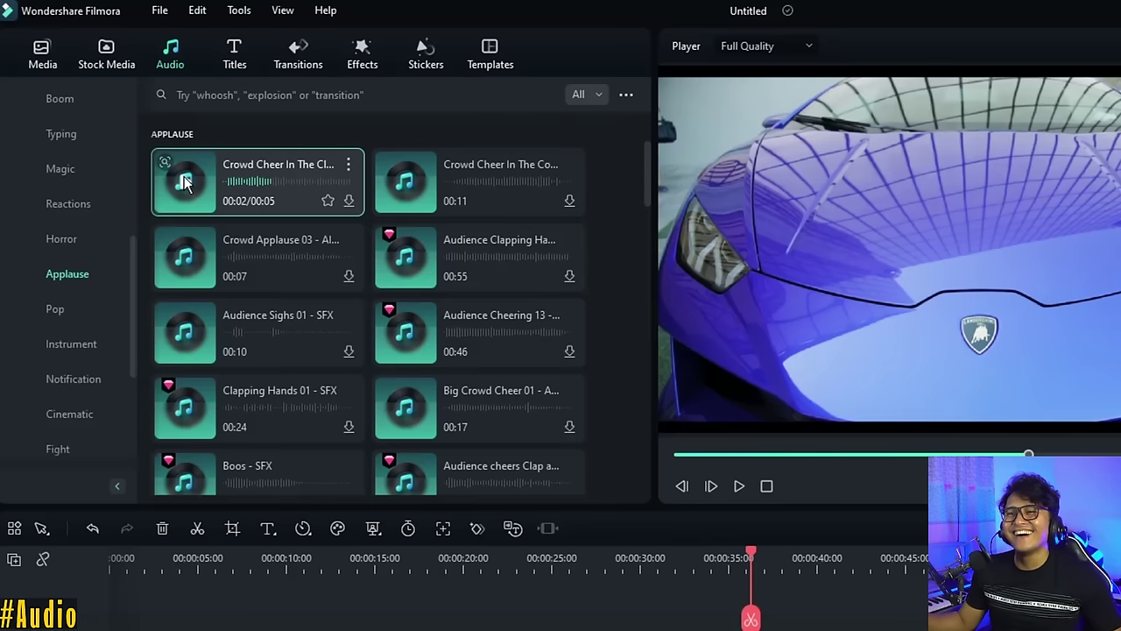
Collapse the sound effects, open the trending music, and preview the track "Name of the Child"
scroll(42, 190, up, 5)
click(20, 168)
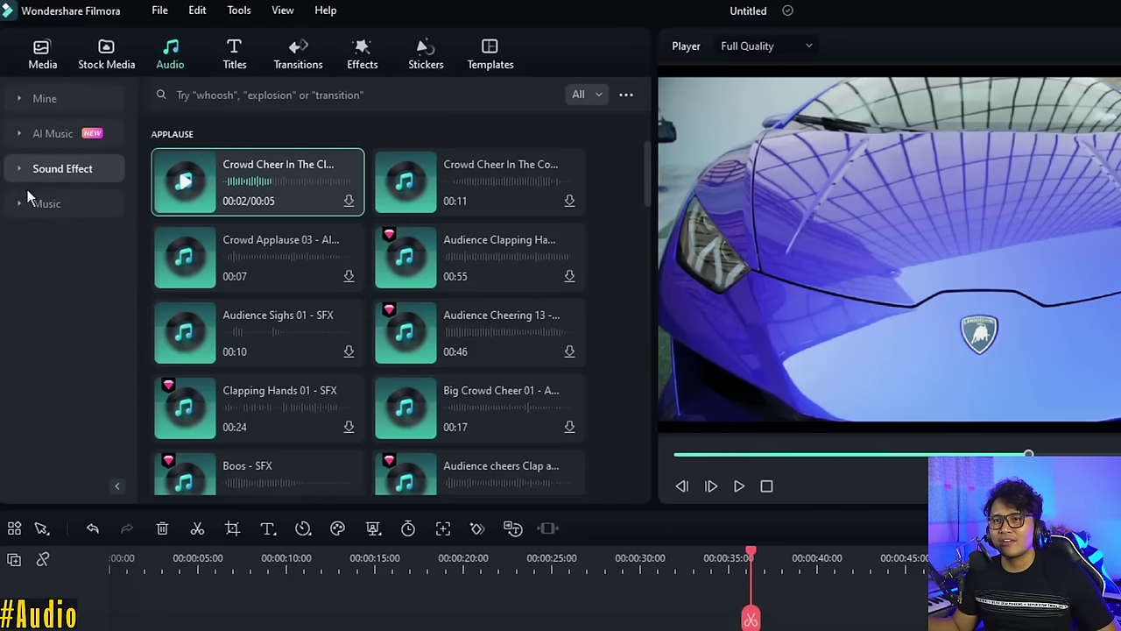
click(17, 215)
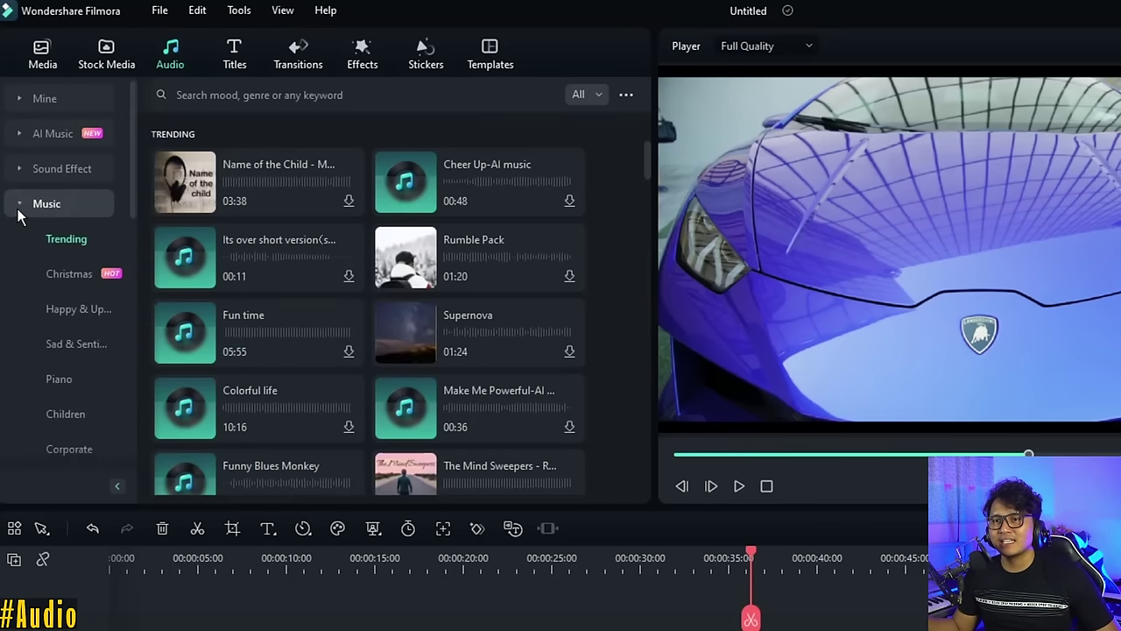
click(178, 180)
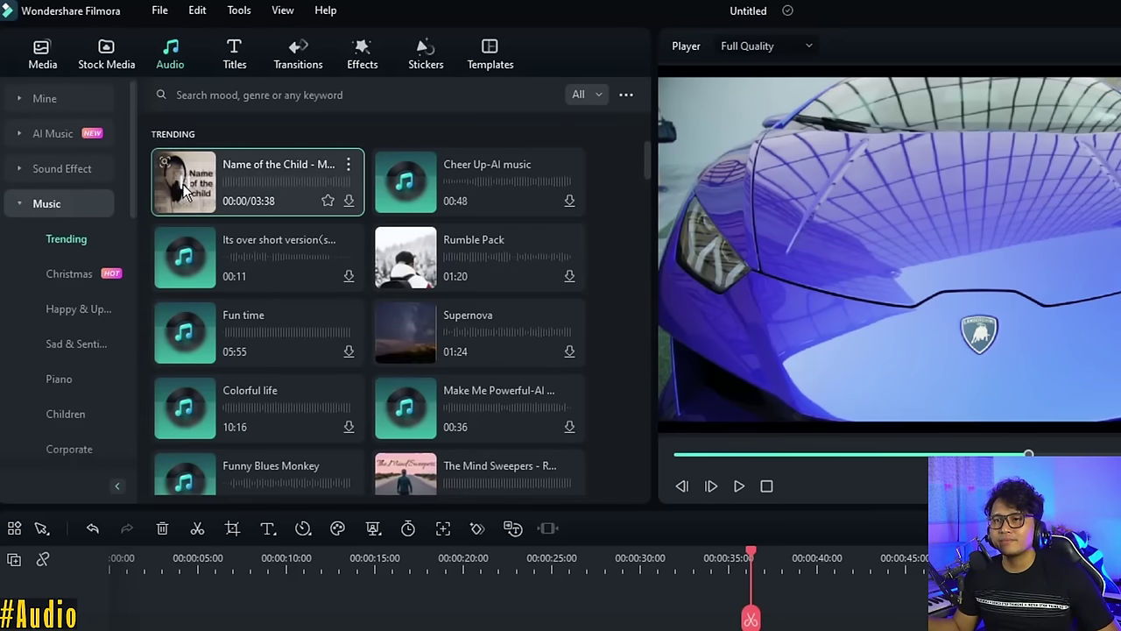
Look through the trending music tracks and the list of music genres, from Christmas to Cinematic
scroll(444, 333, down, 10)
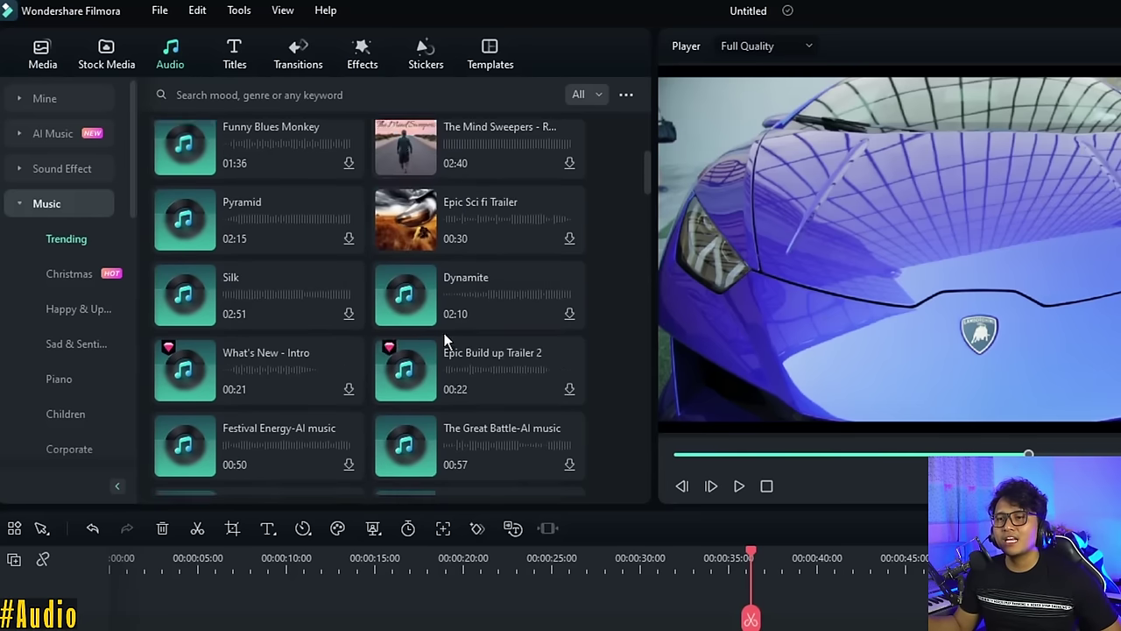
scroll(442, 333, down, 5)
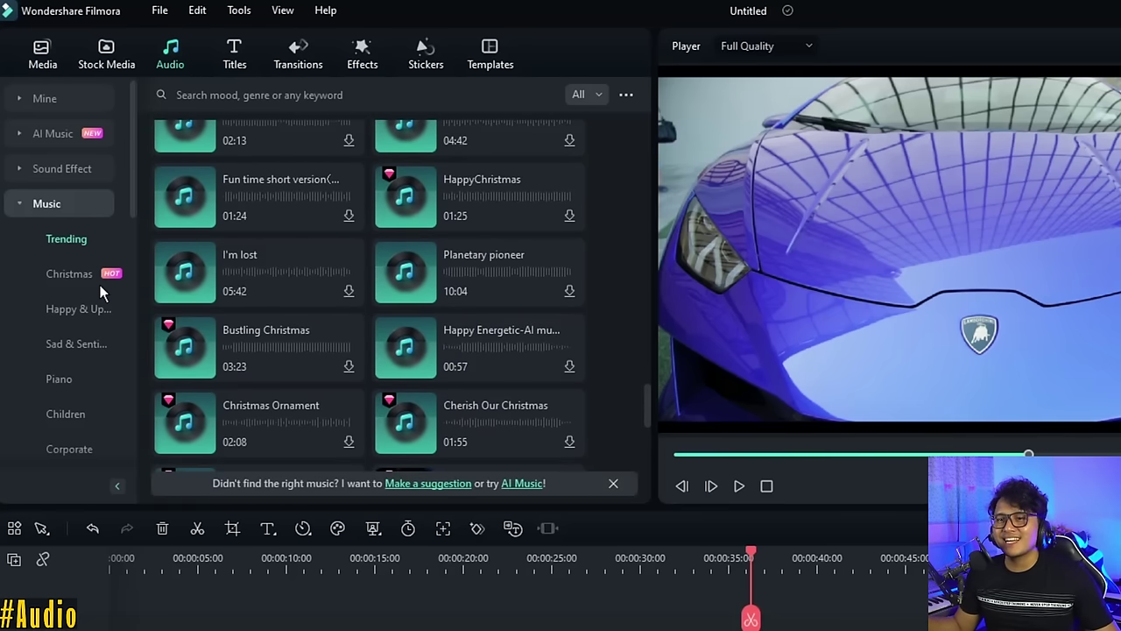
scroll(324, 358, down, 5)
scroll(84, 326, down, 5)
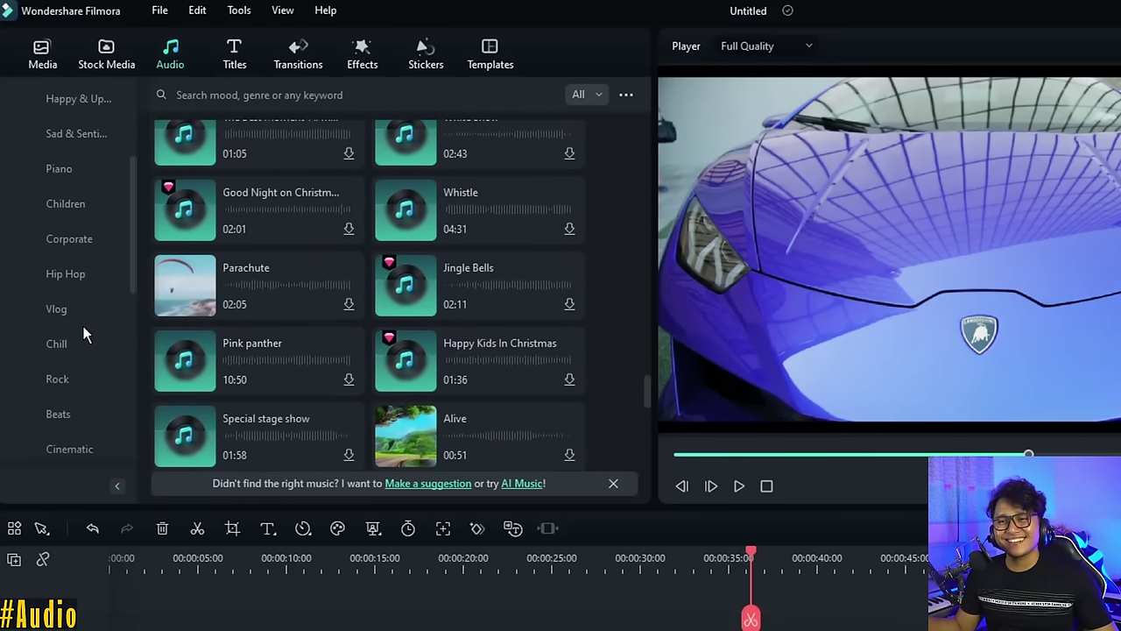
scroll(78, 342, down, 5)
scroll(63, 313, up, 12)
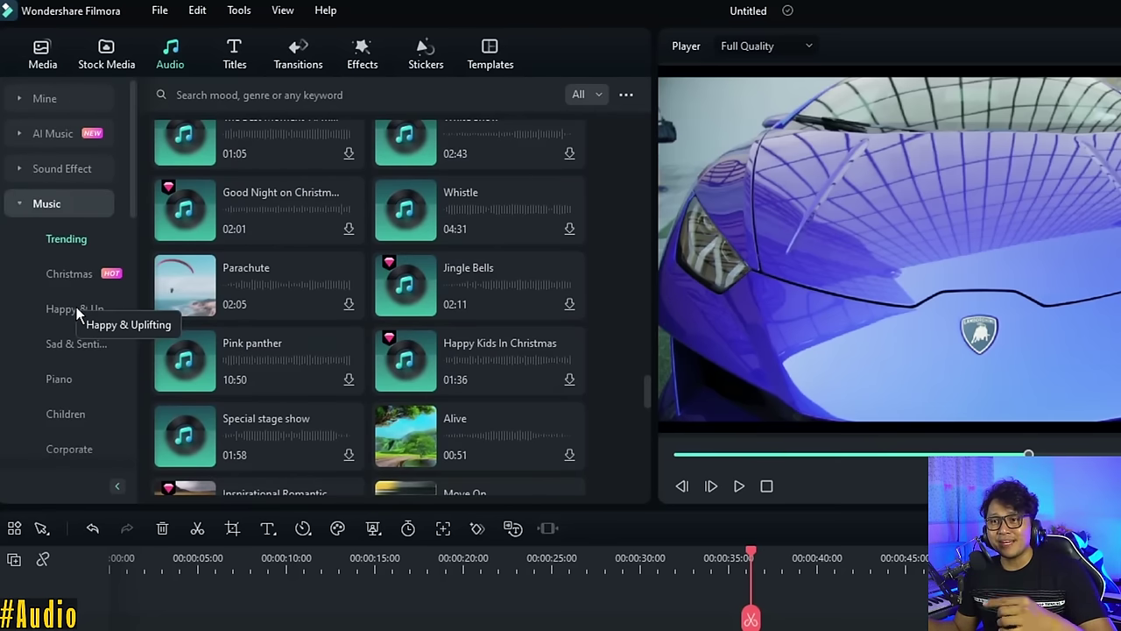
scroll(72, 382, down, 5)
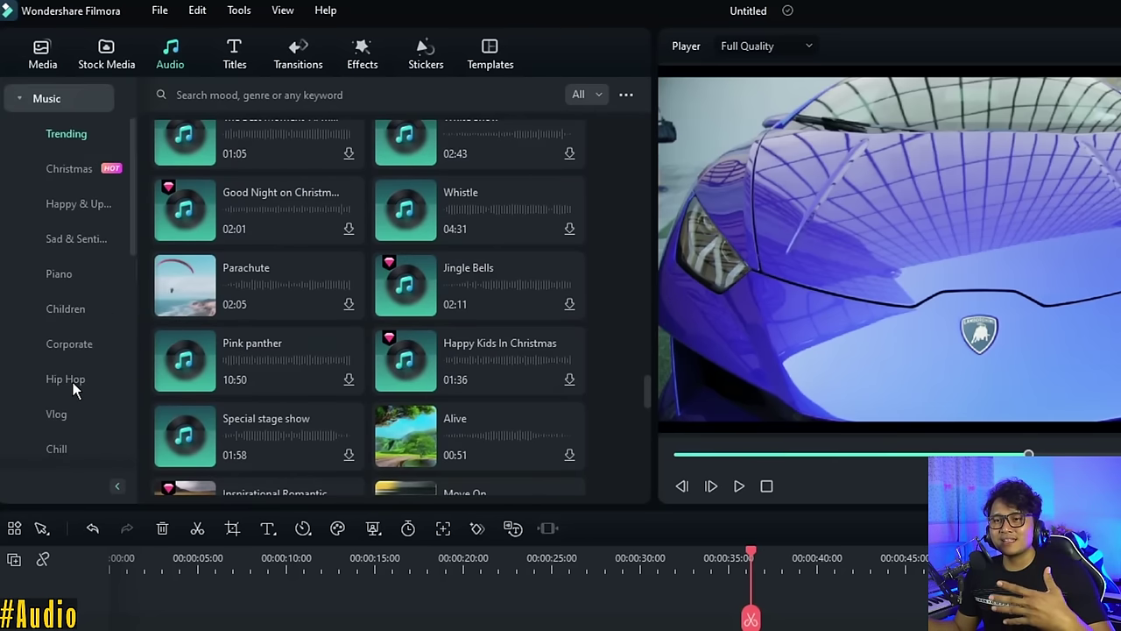
scroll(62, 379, up, 5)
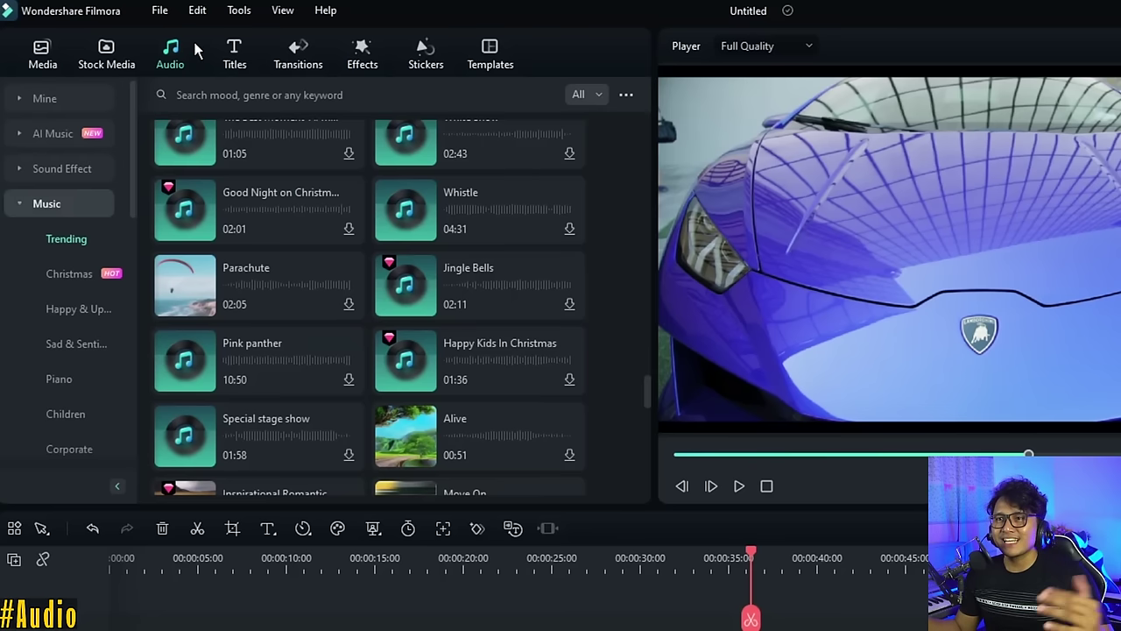
Browse the title library's Trending, Plain Text, VFX Text, 3D Titles and Christmas categories
click(233, 50)
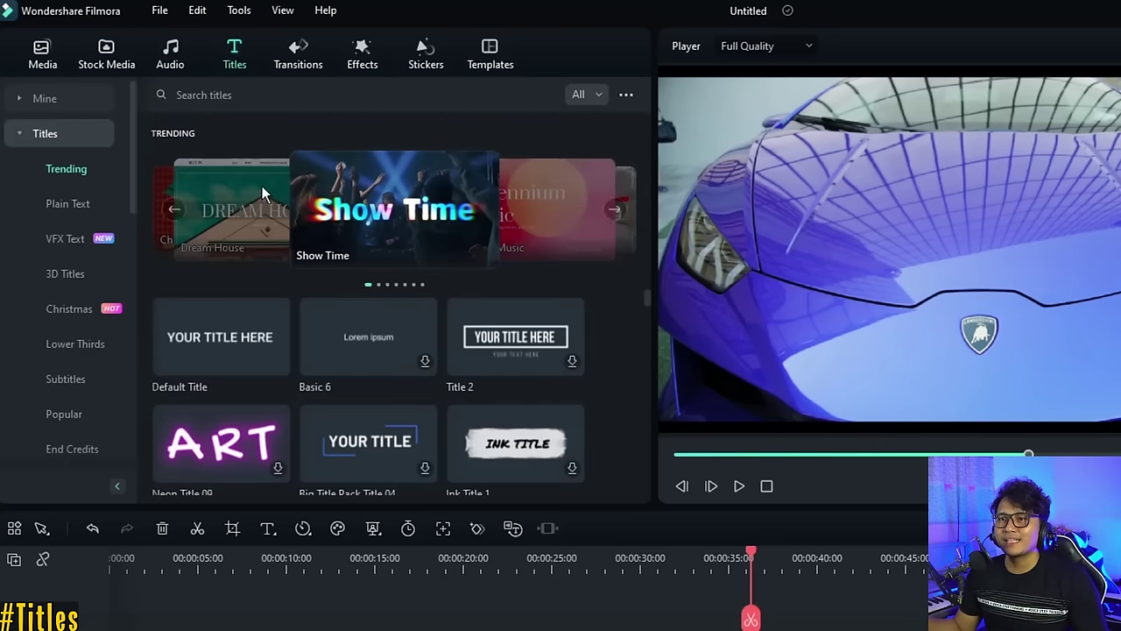
scroll(303, 399, down, 5)
scroll(297, 411, down, 1)
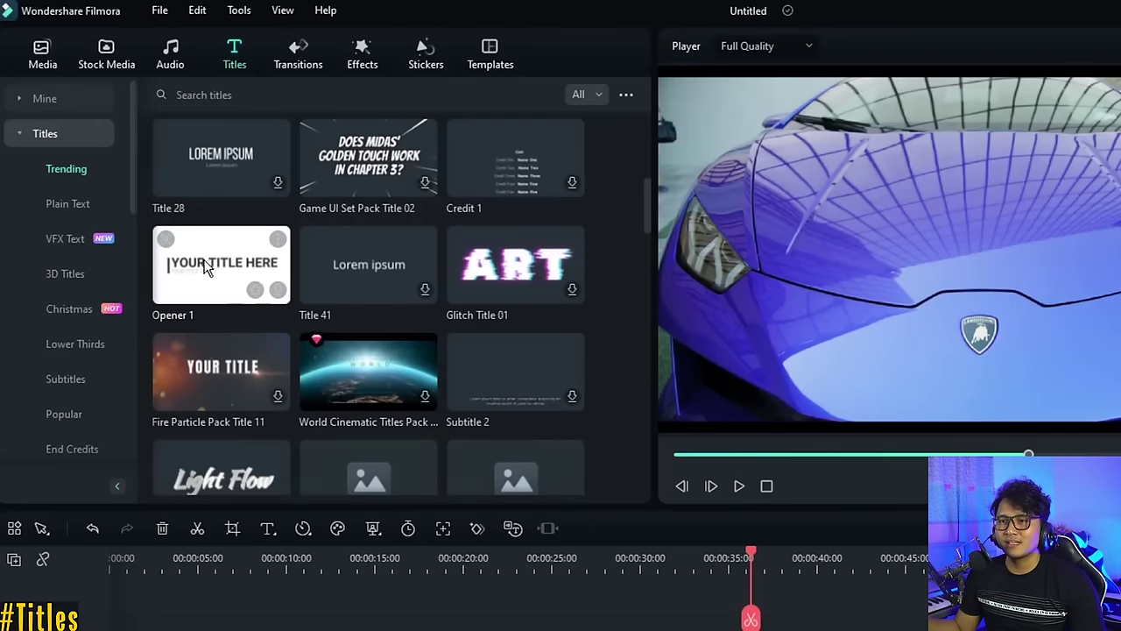
click(70, 207)
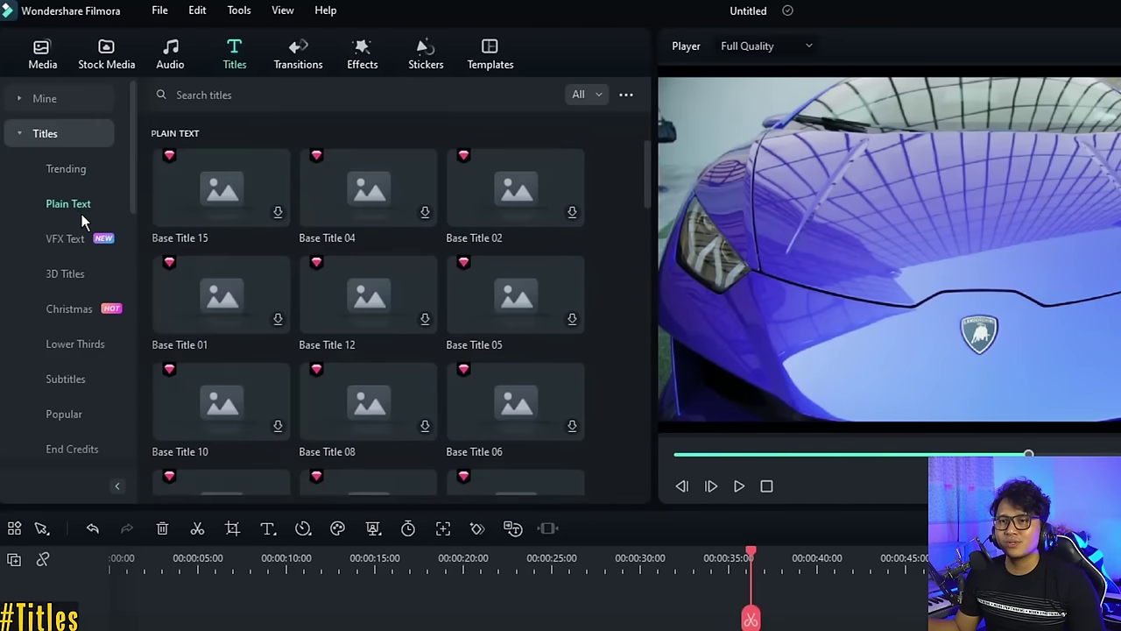
click(64, 240)
click(59, 273)
click(61, 312)
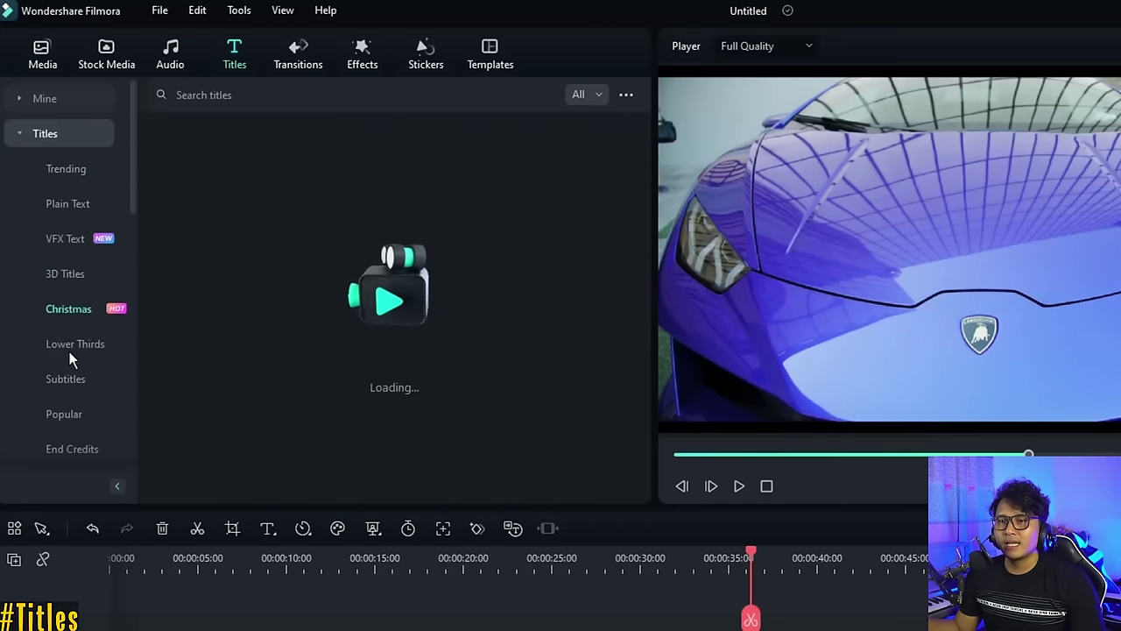
Download the 3D Text Simple Cartoon title, place it on a new track above the video at about 48 seconds, and preview it
click(59, 274)
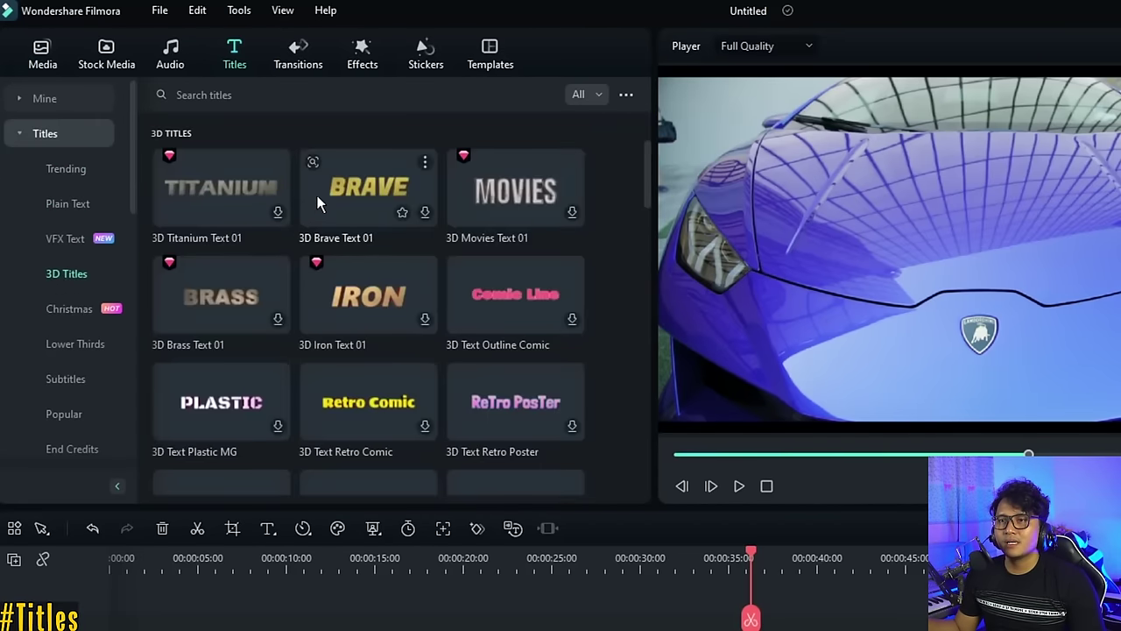
scroll(370, 312, down, 3)
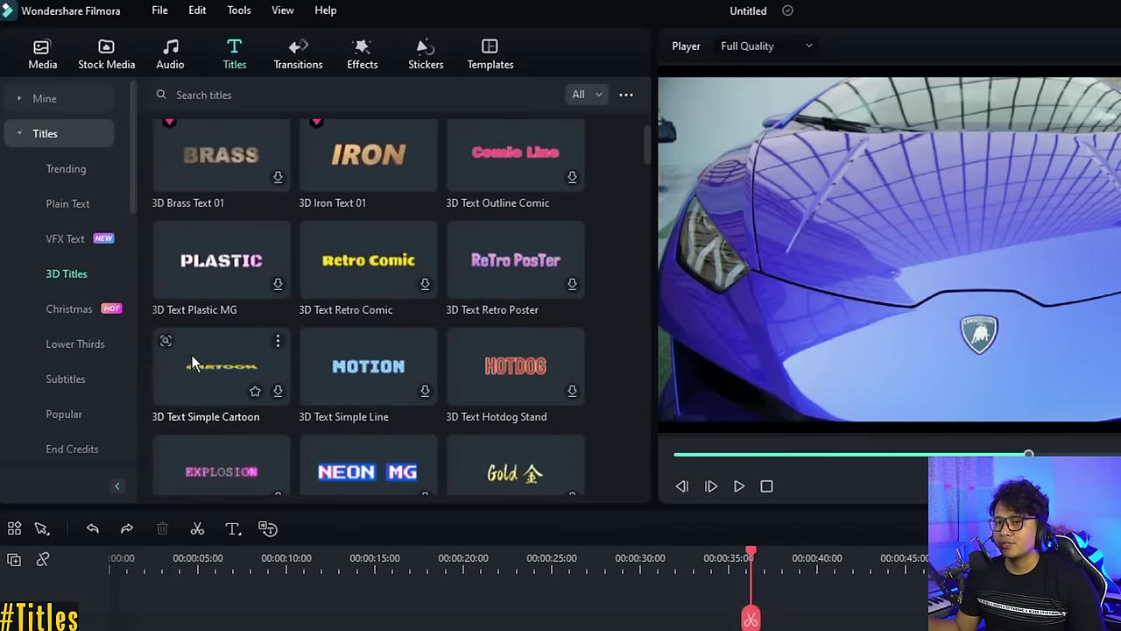
click(199, 360)
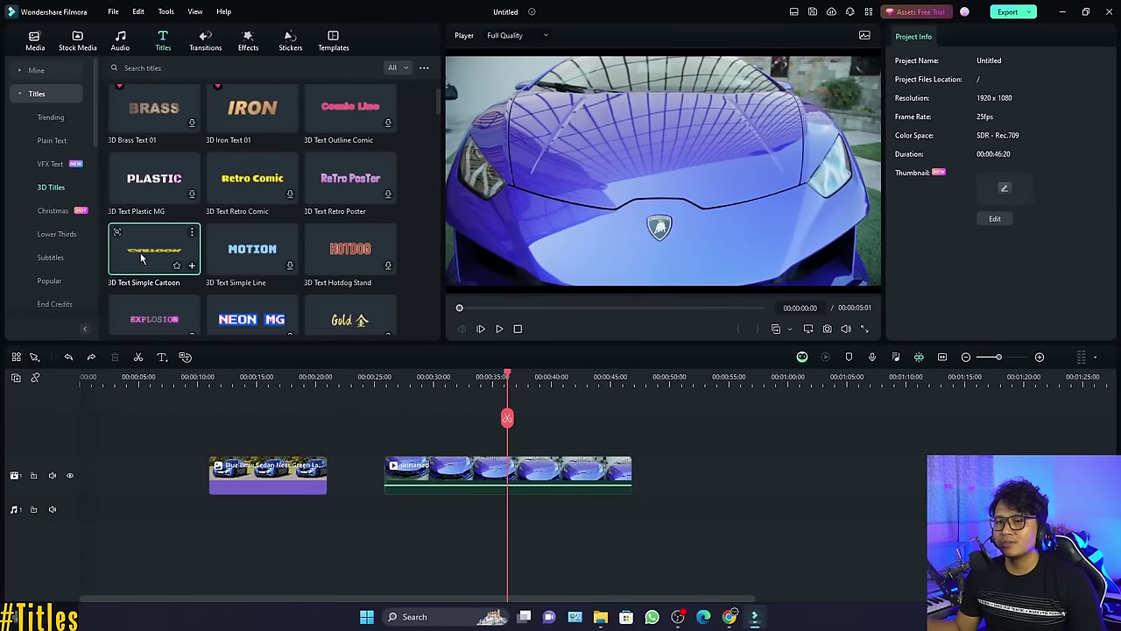
drag(140, 257, 649, 449)
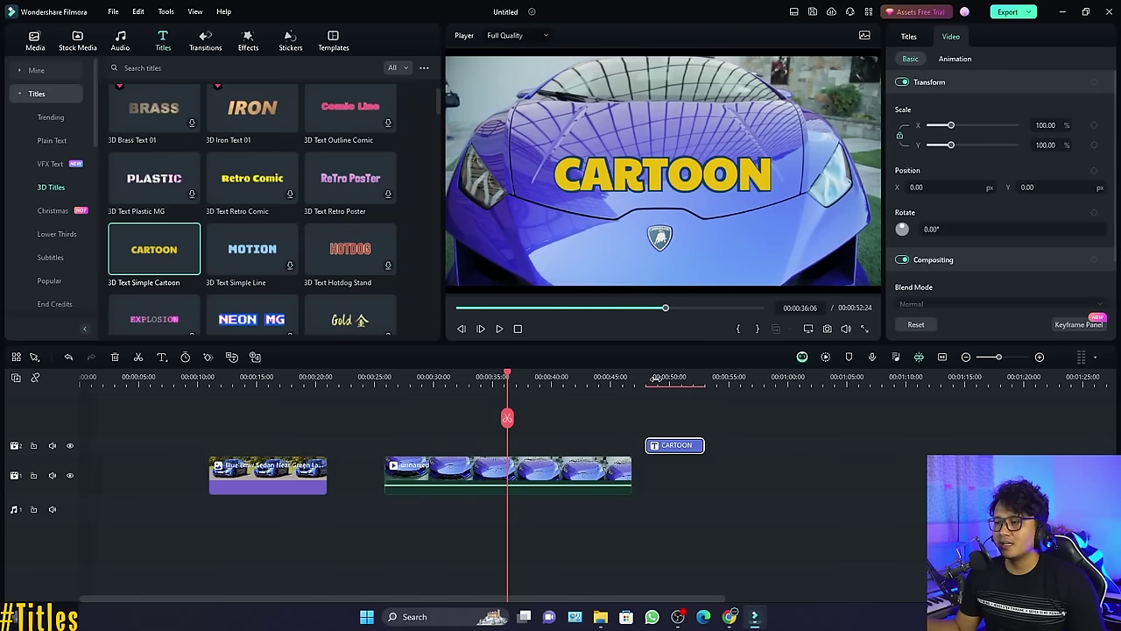
click(657, 378)
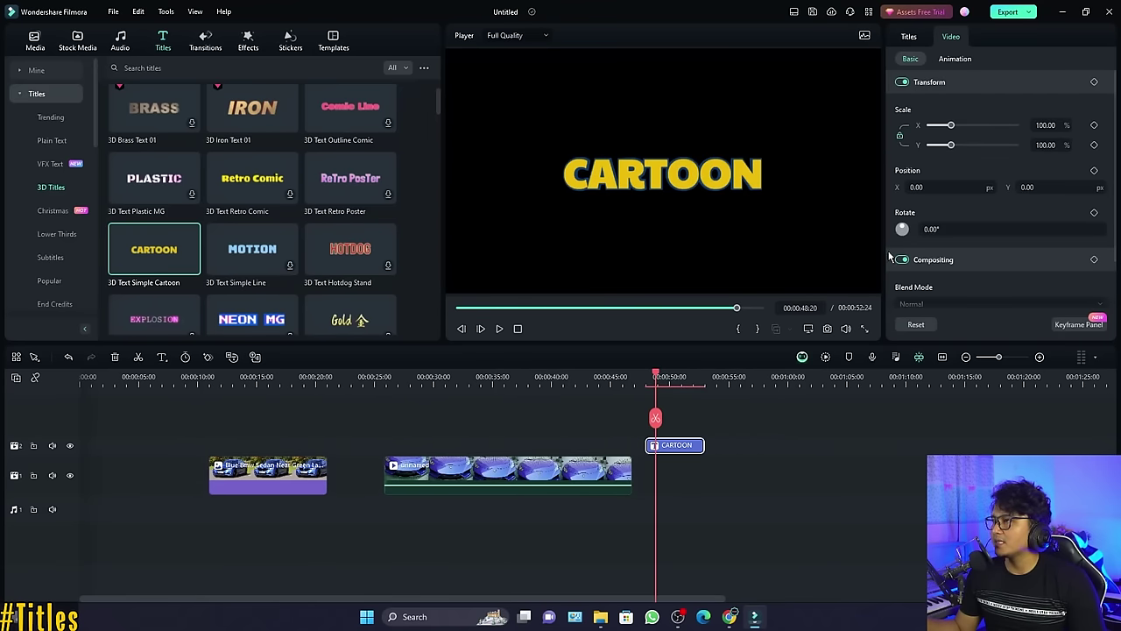
Replace the 3D title's text with "GOTAMA" on the first line and "PRODUCTION" on the second
click(909, 38)
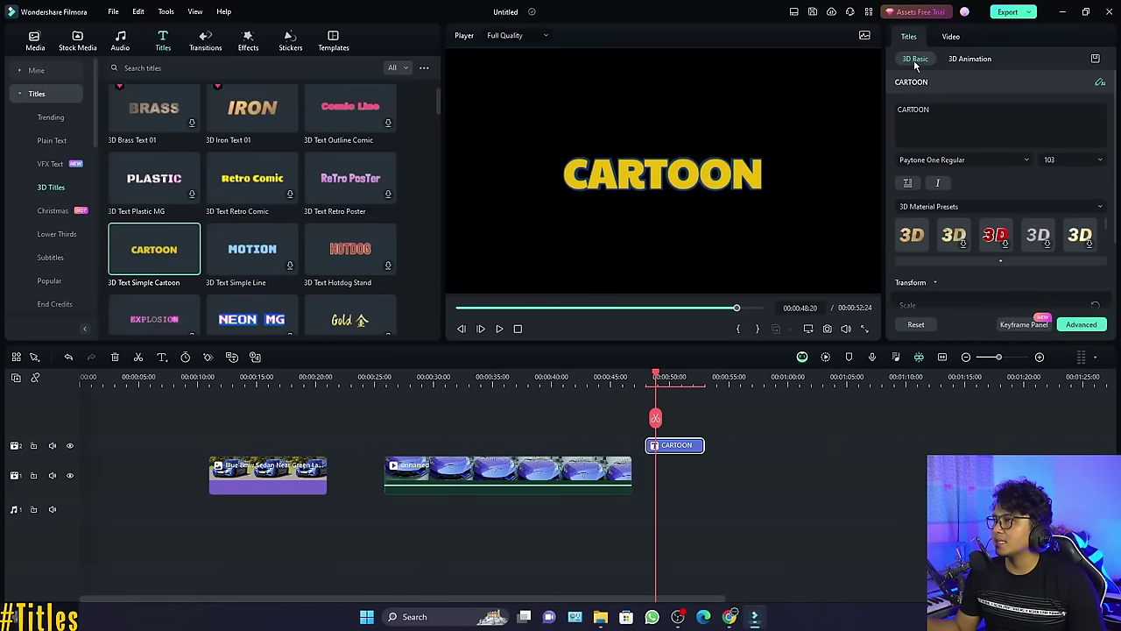
text(GOTAMA)
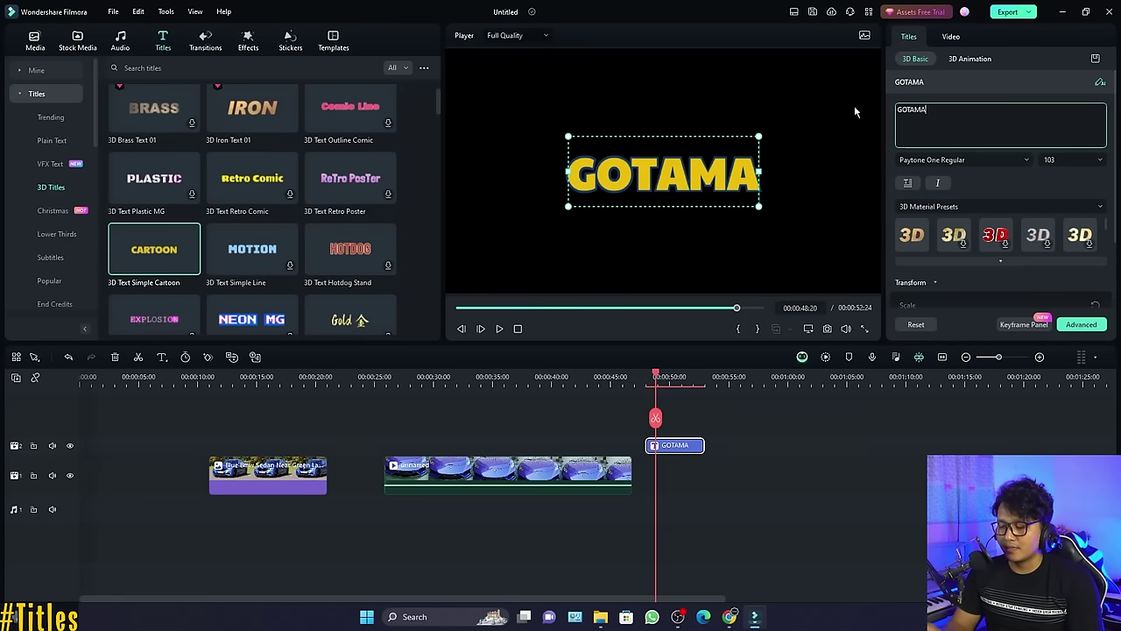
key(Return)
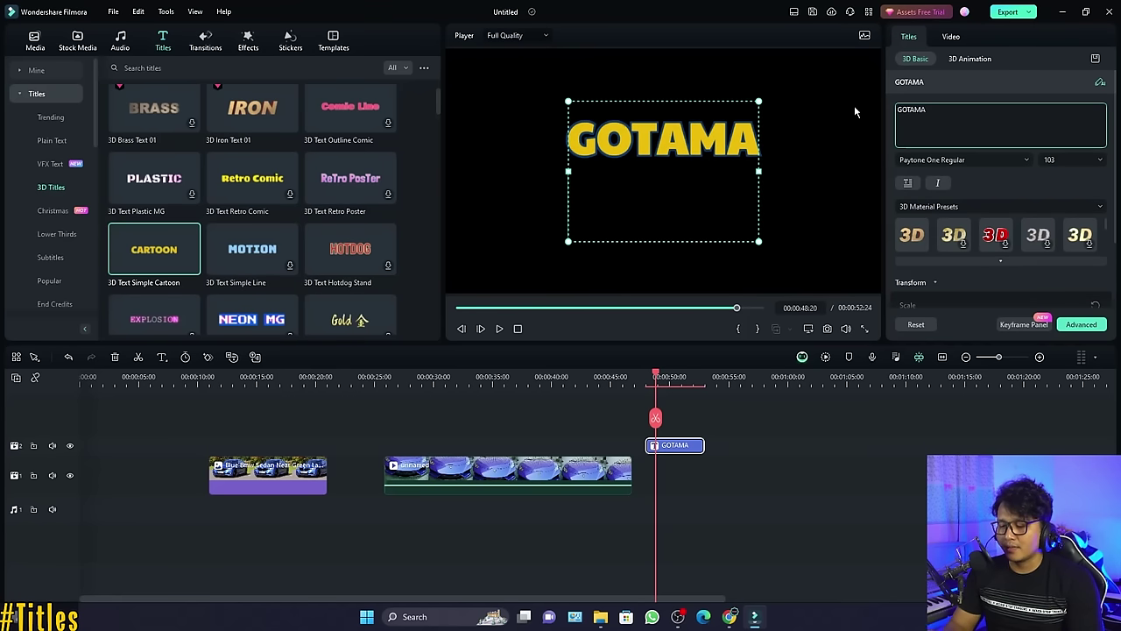
text(PRODUCTION)
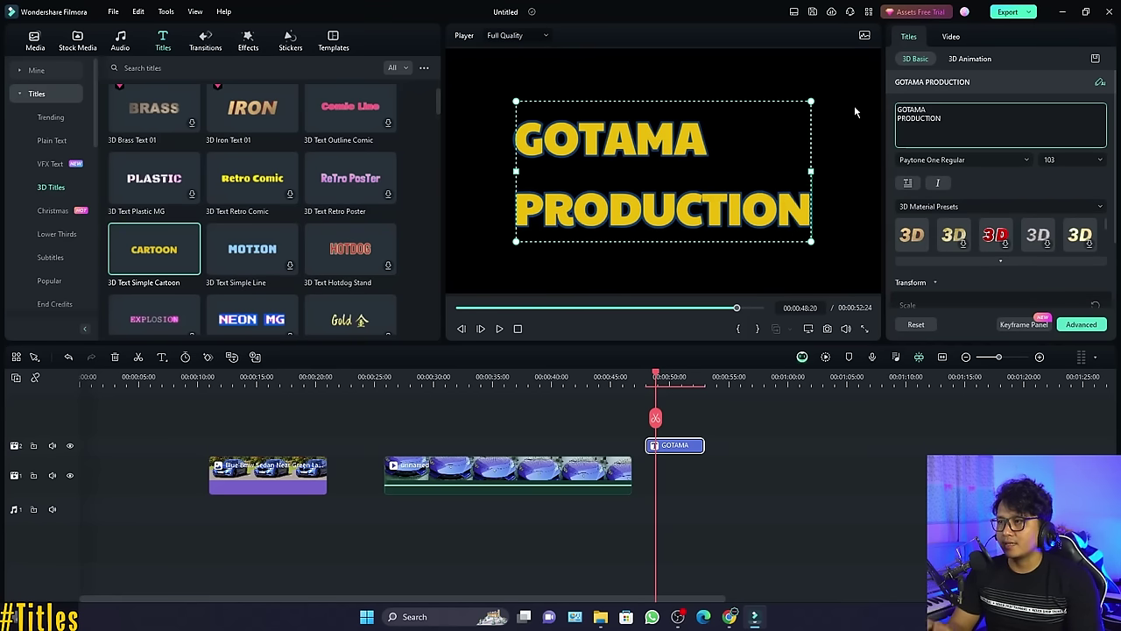
Check the GOTAMA PRODUCTION title's material and transform settings and play the title from its start at about 48 seconds
scroll(981, 202, down, 3)
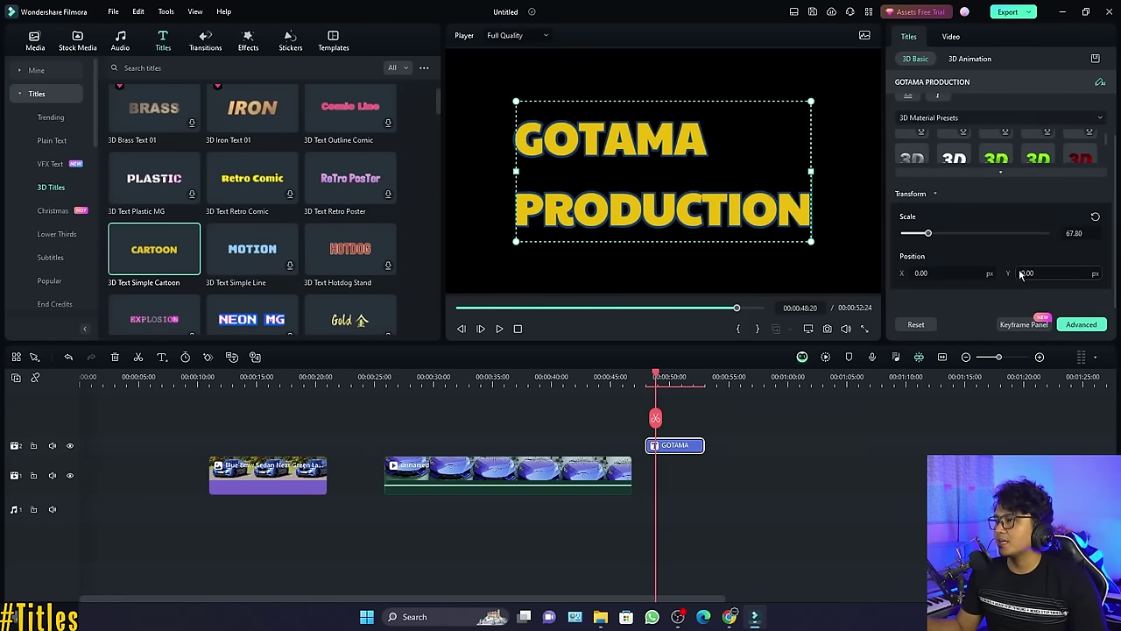
click(846, 263)
click(647, 379)
key(space)
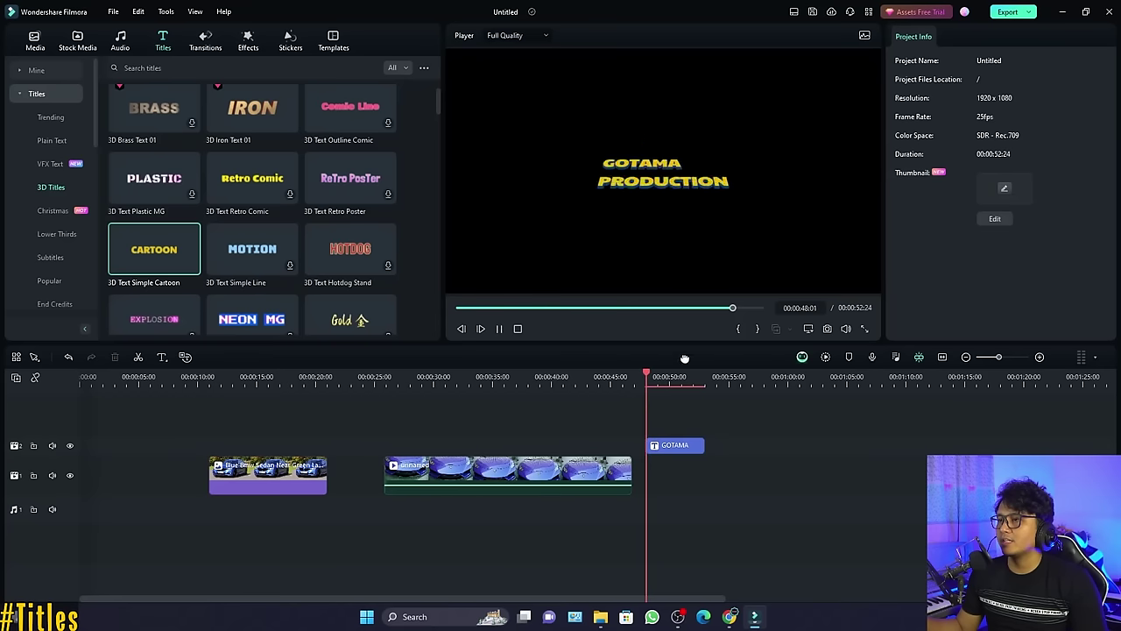
click(681, 448)
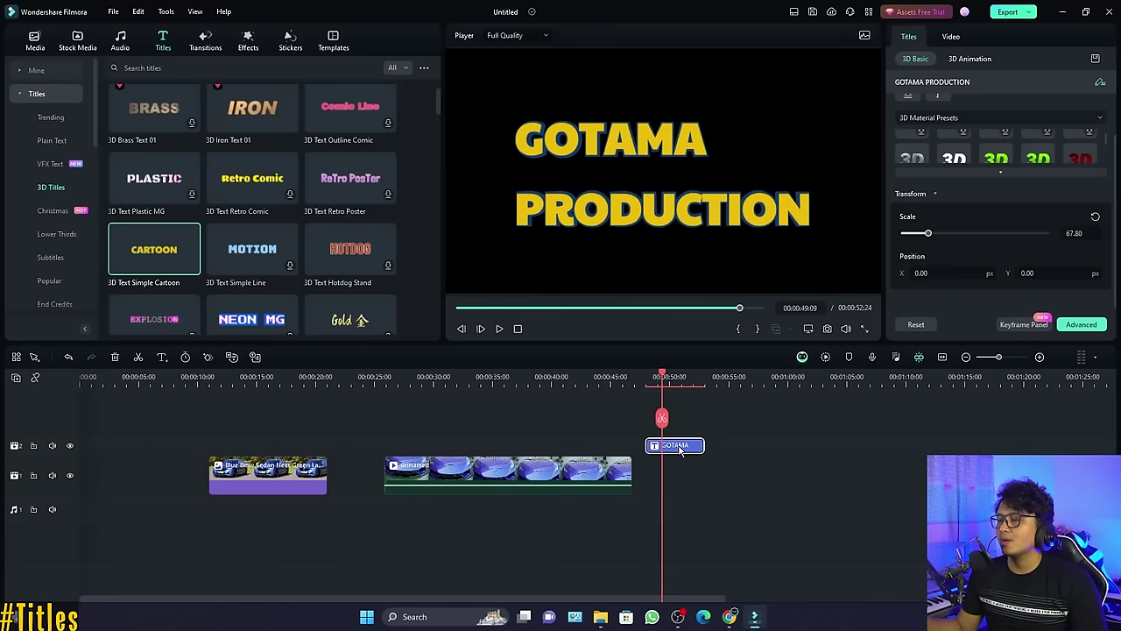
Look through the other 3D title presets in the title library
scroll(210, 184, up, 1)
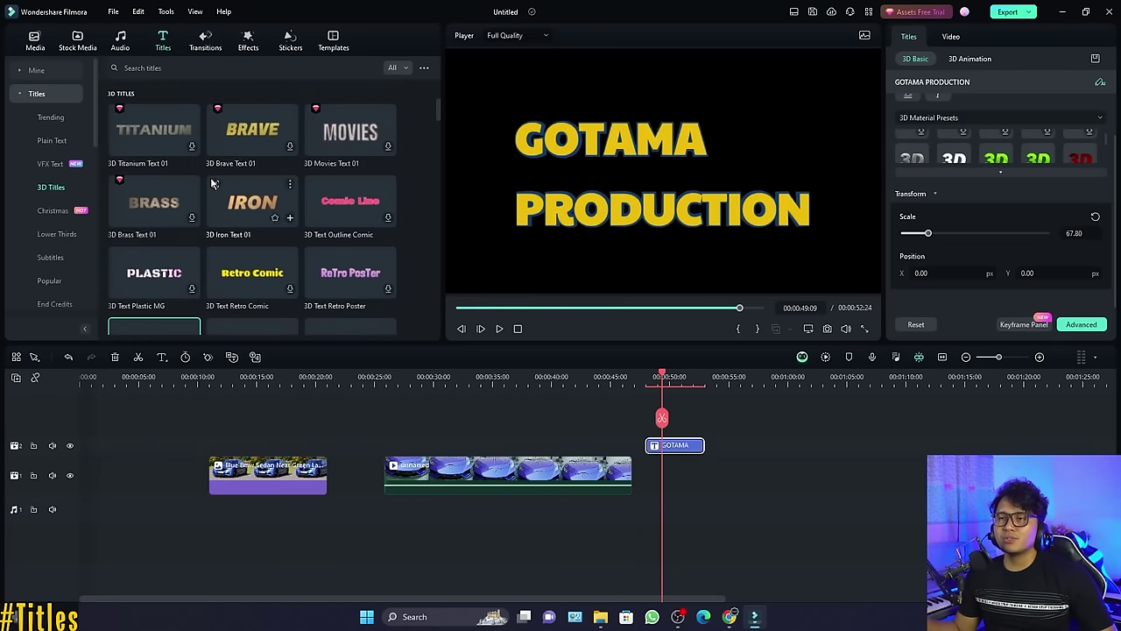
scroll(212, 195, down, 3)
scroll(210, 197, down, 2)
scroll(210, 197, up, 5)
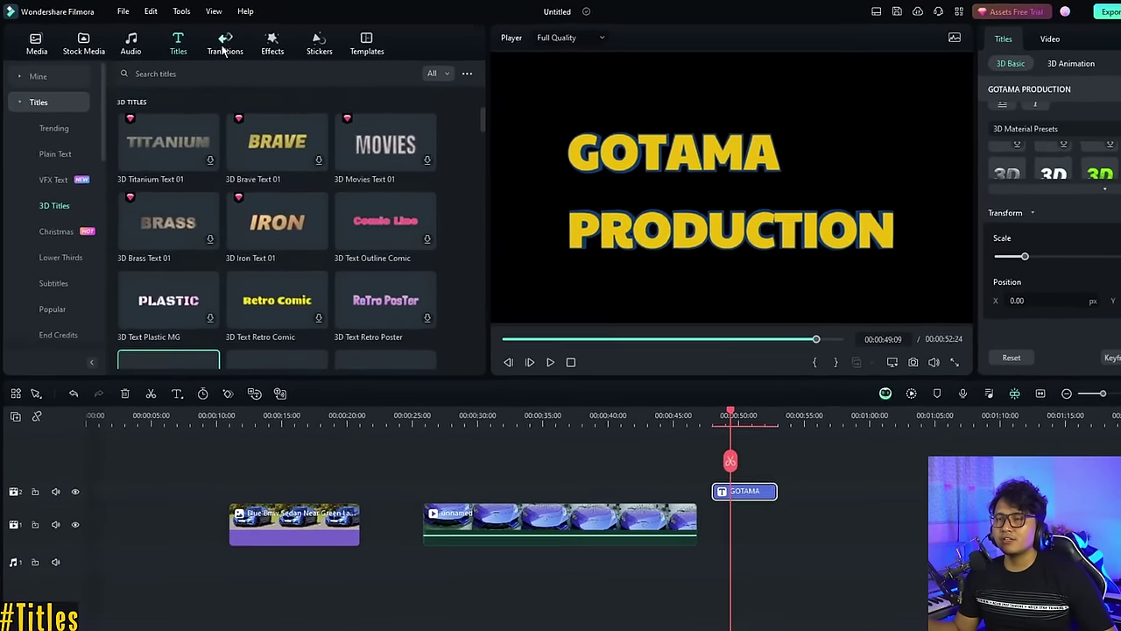
Browse the transition library's categories, including Trending, Basic, Zoom, Popular, Slides, Cinematic and Glitch
click(205, 46)
mouse_move(264, 187)
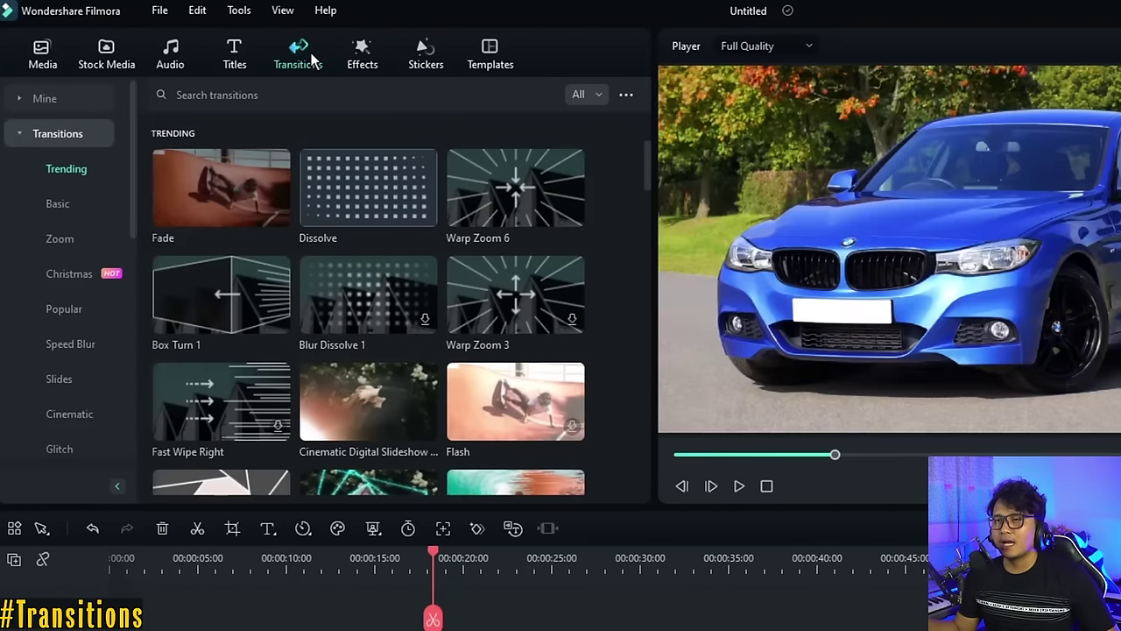
scroll(506, 416, down, 3)
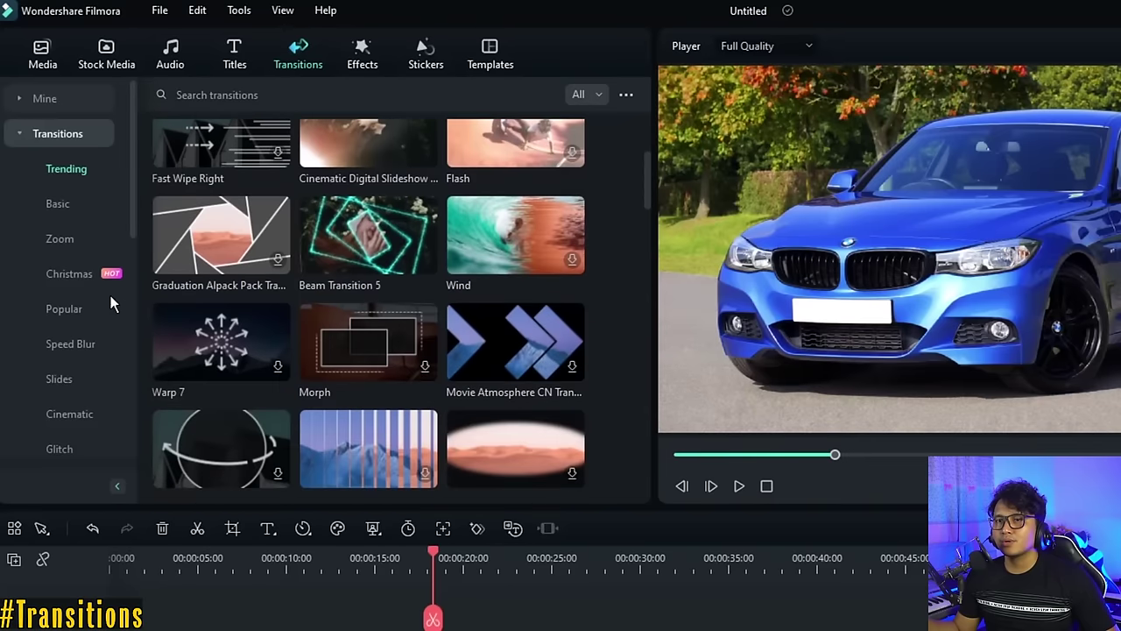
click(58, 204)
click(59, 240)
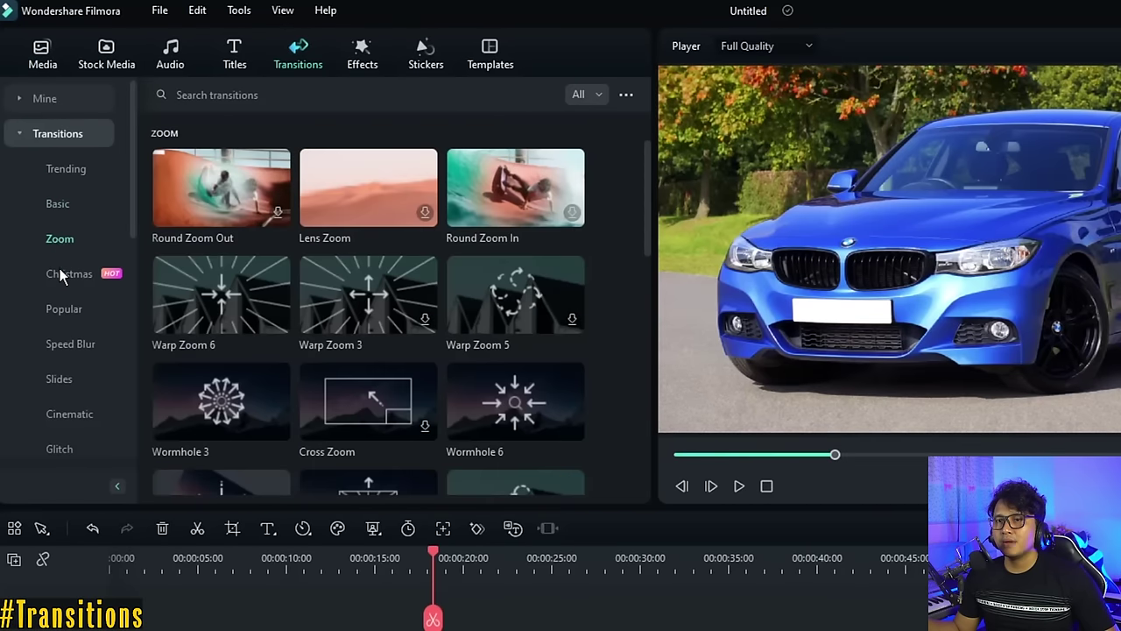
click(60, 269)
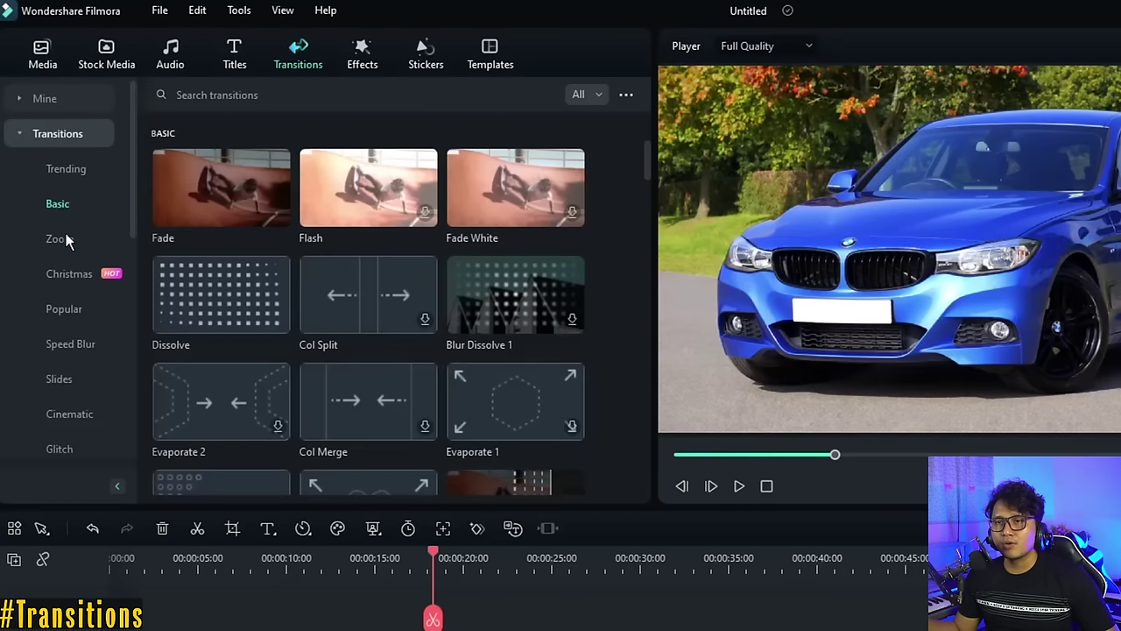
click(64, 239)
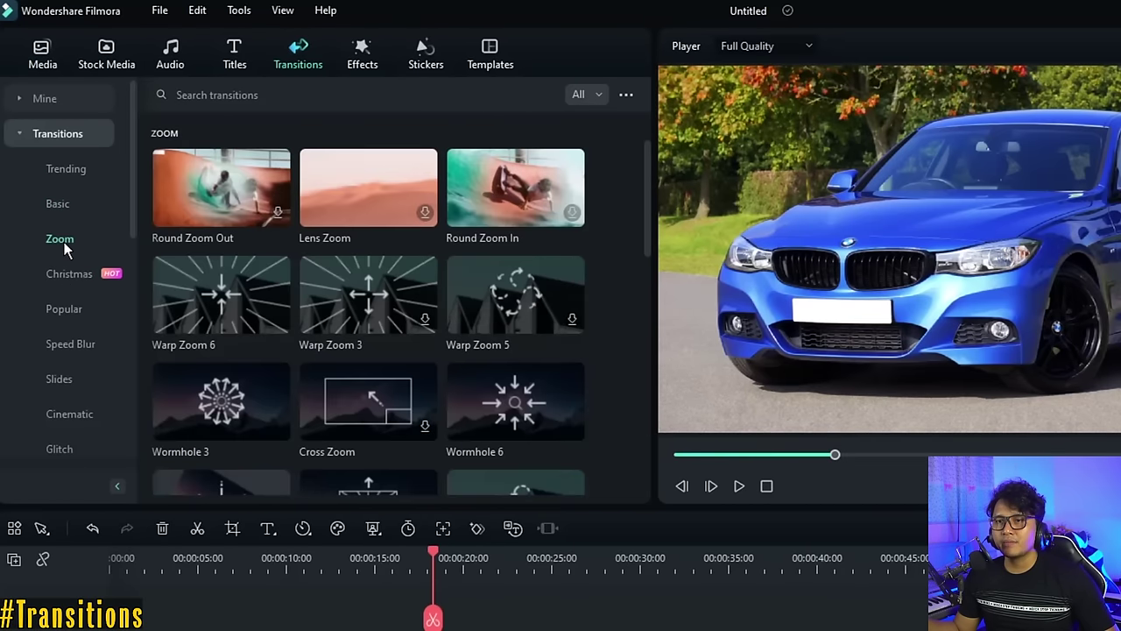
click(63, 309)
click(63, 378)
click(62, 414)
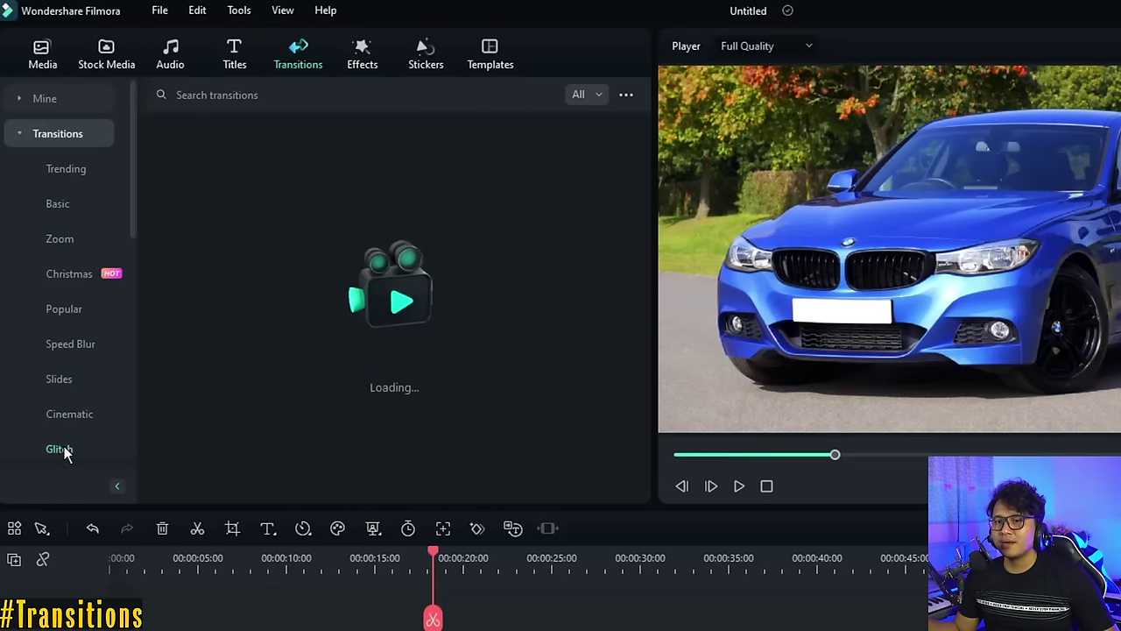
scroll(79, 412, down, 4)
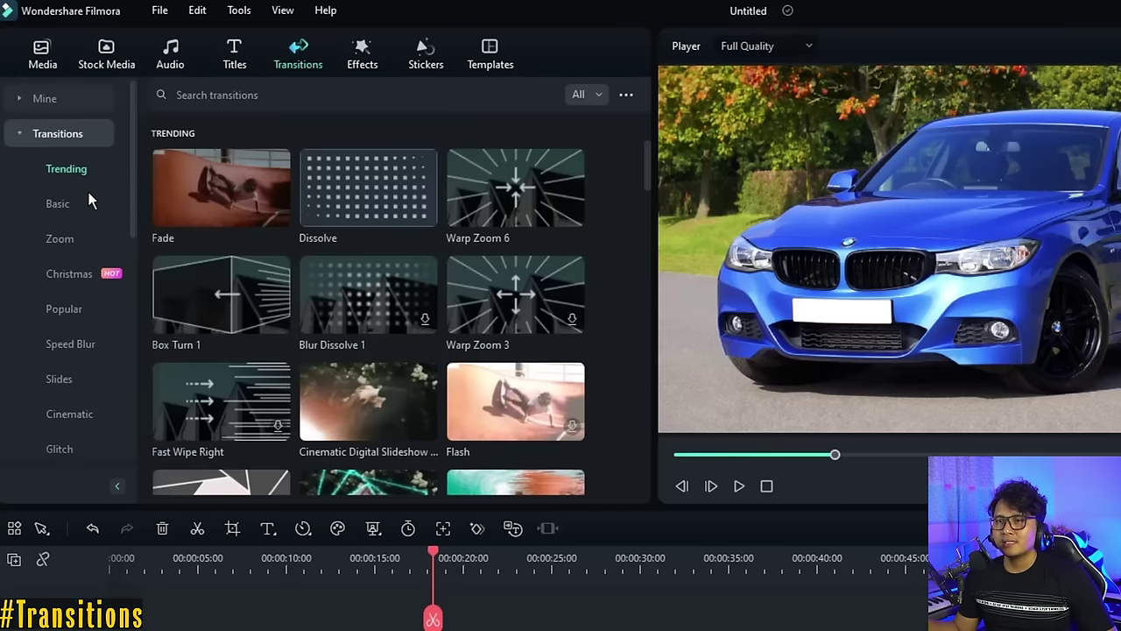
Place the Warp Zoom 6 transition between the BMW image and the purple car clip and preview it
mouse_move(463, 170)
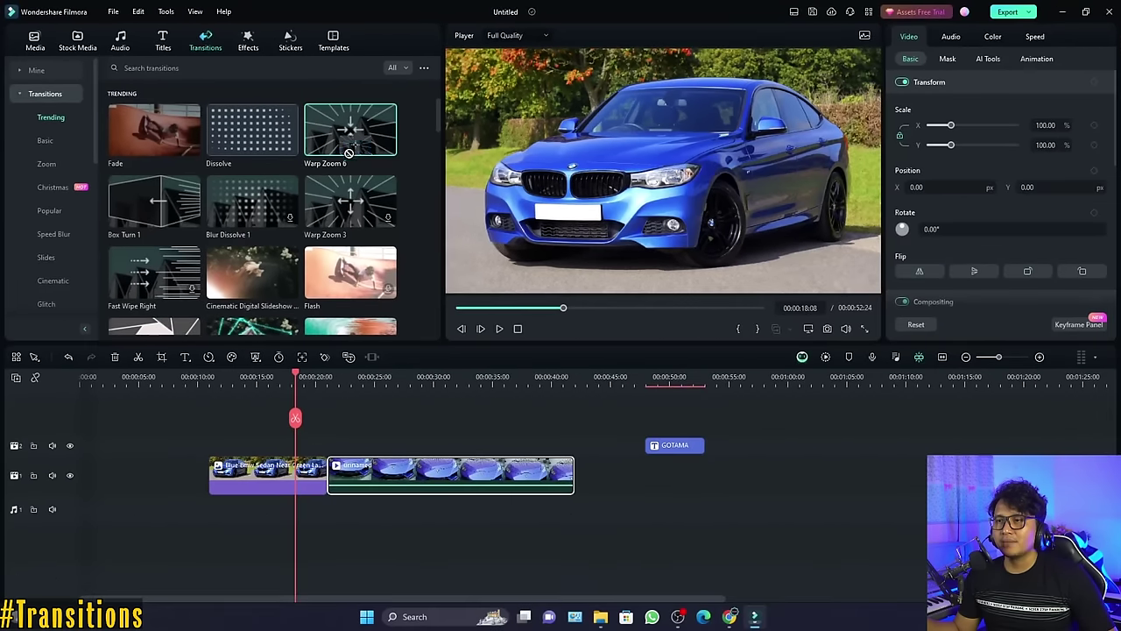
drag(350, 140, 323, 482)
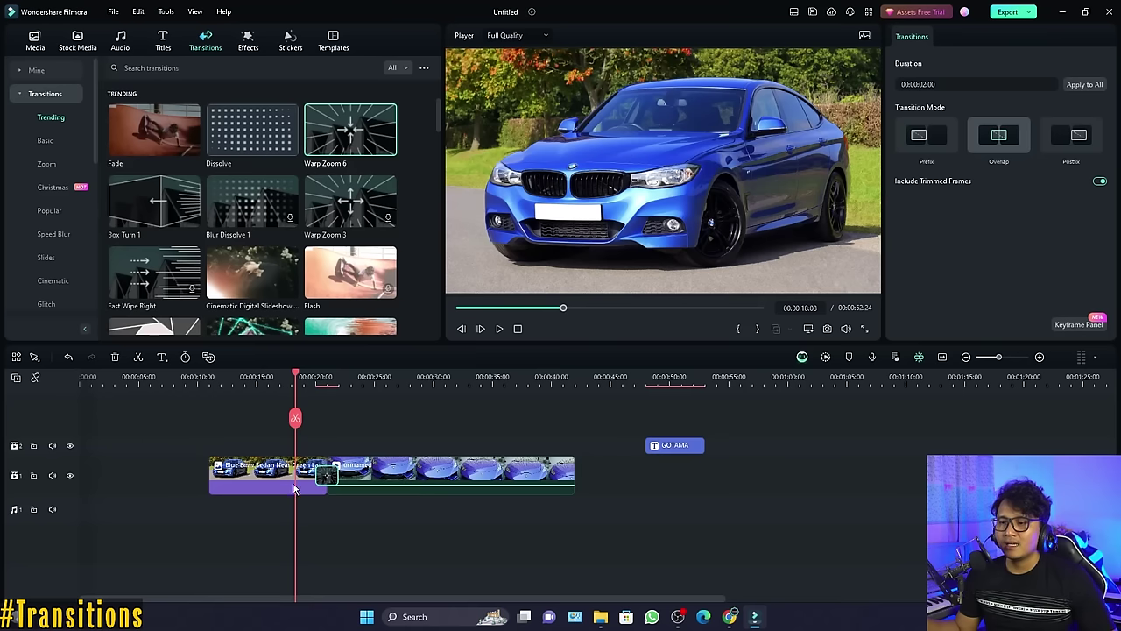
scroll(413, 444, up, 1)
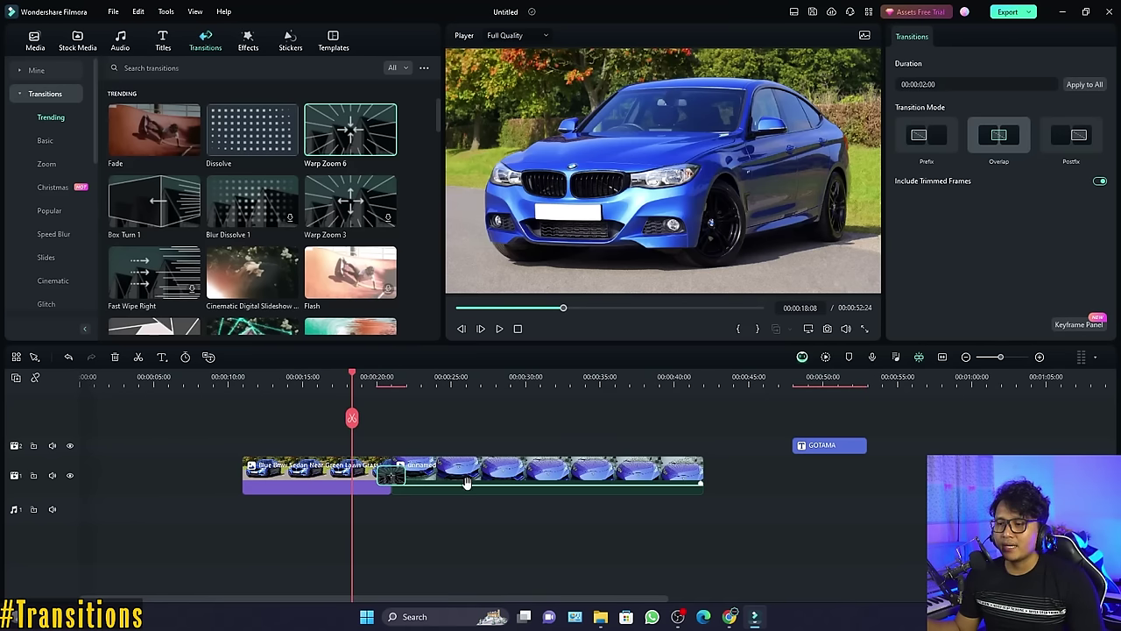
key(space)
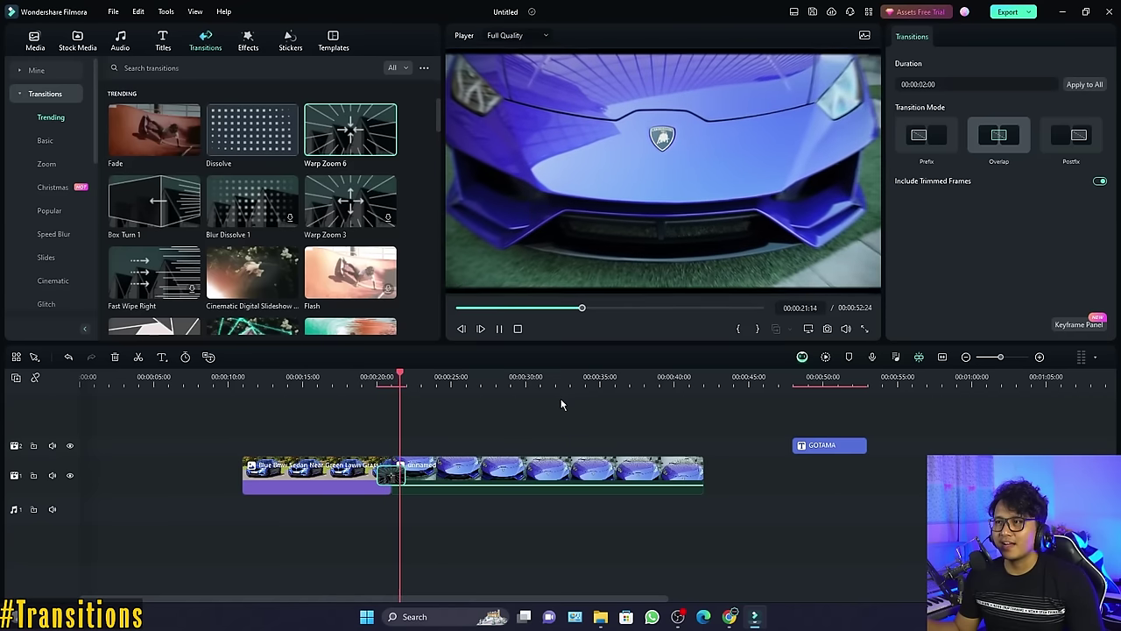
key(space)
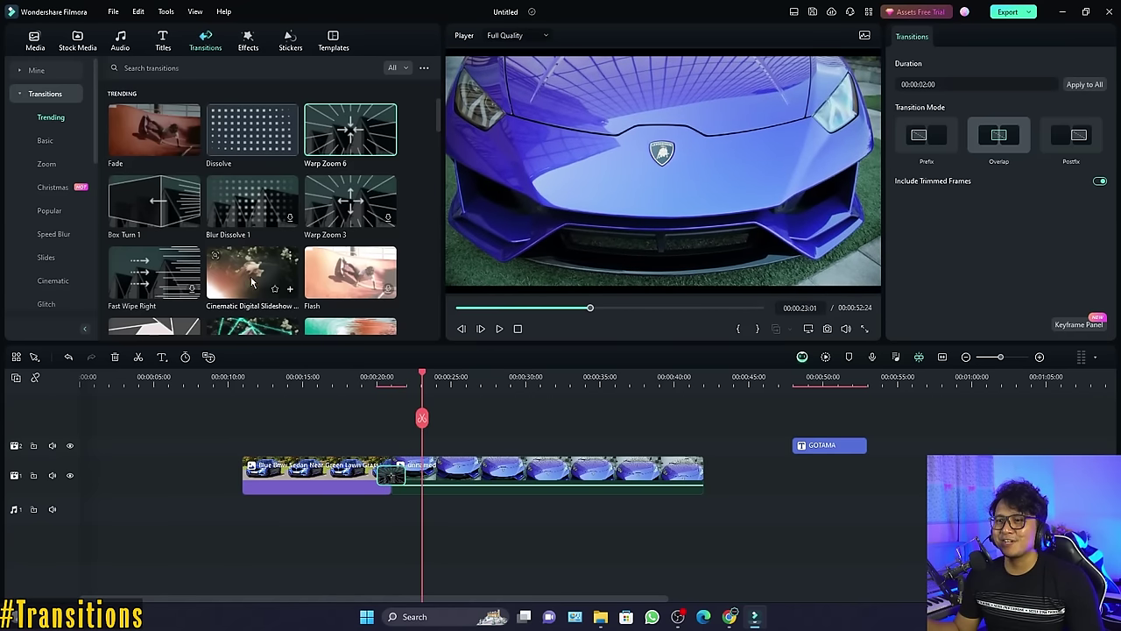
Replace the transition between the two car clips with the trending Cinematic Digital Slideshow transition and preview it
drag(248, 267, 389, 453)
click(369, 376)
key(space)
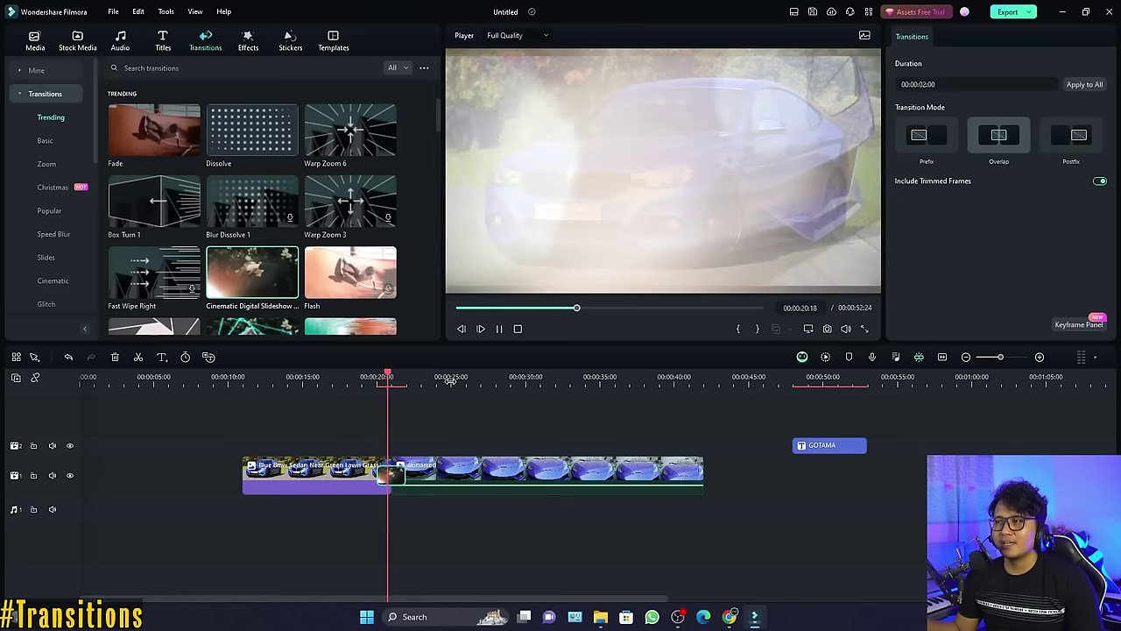
key(space)
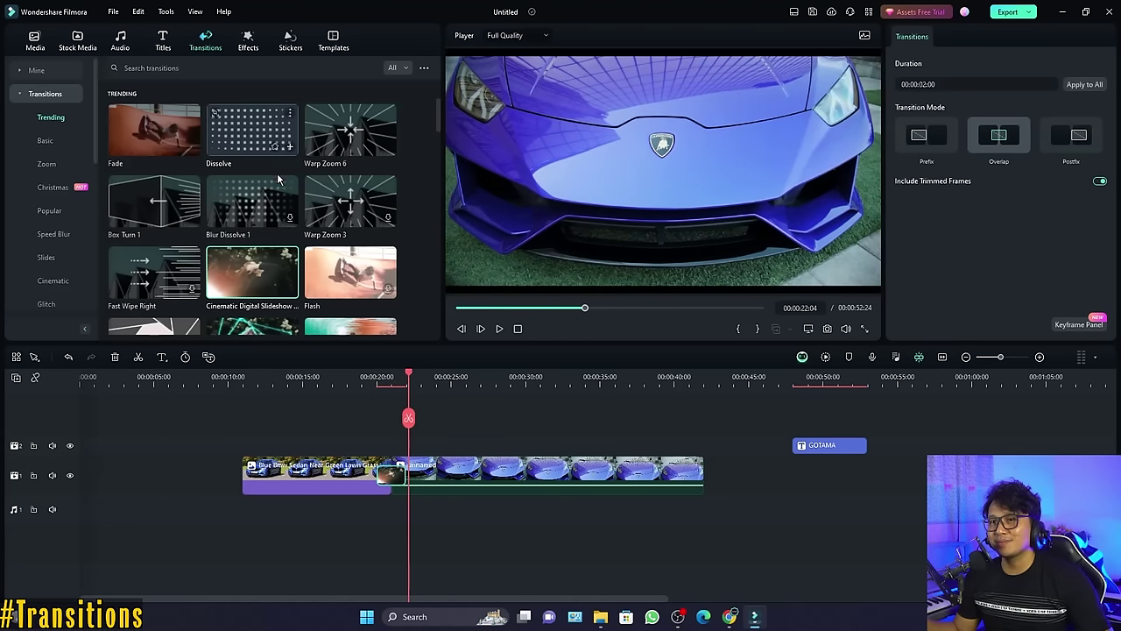
scroll(275, 175, down, 5)
scroll(274, 201, up, 5)
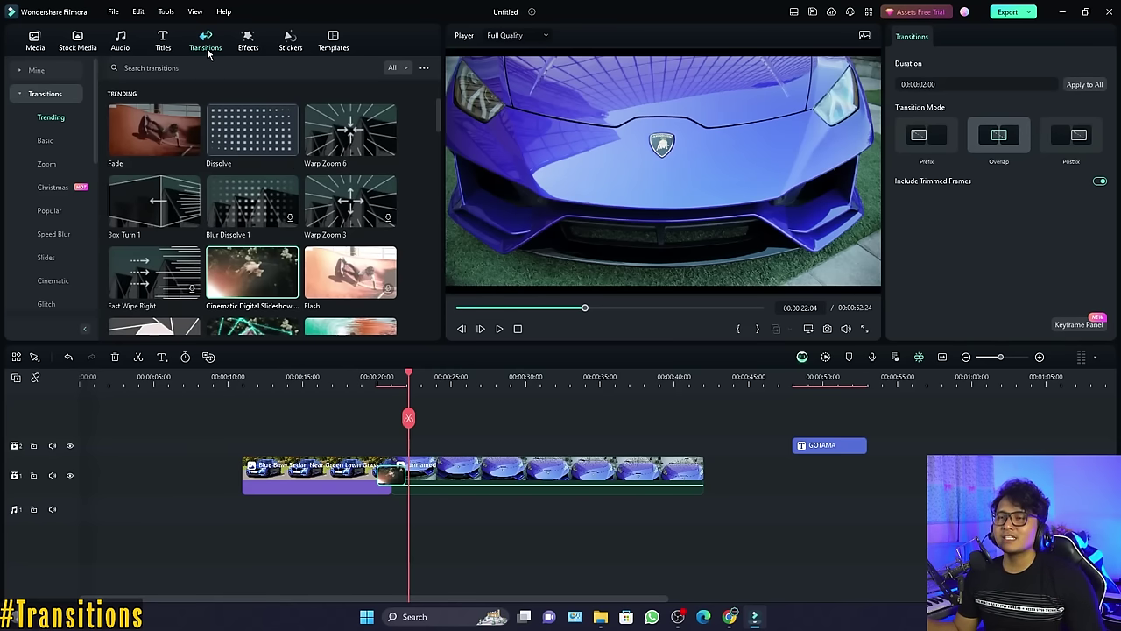
Try the trending Fitness Power Overlay effect above the full length of the purple car clip and remove it
click(249, 41)
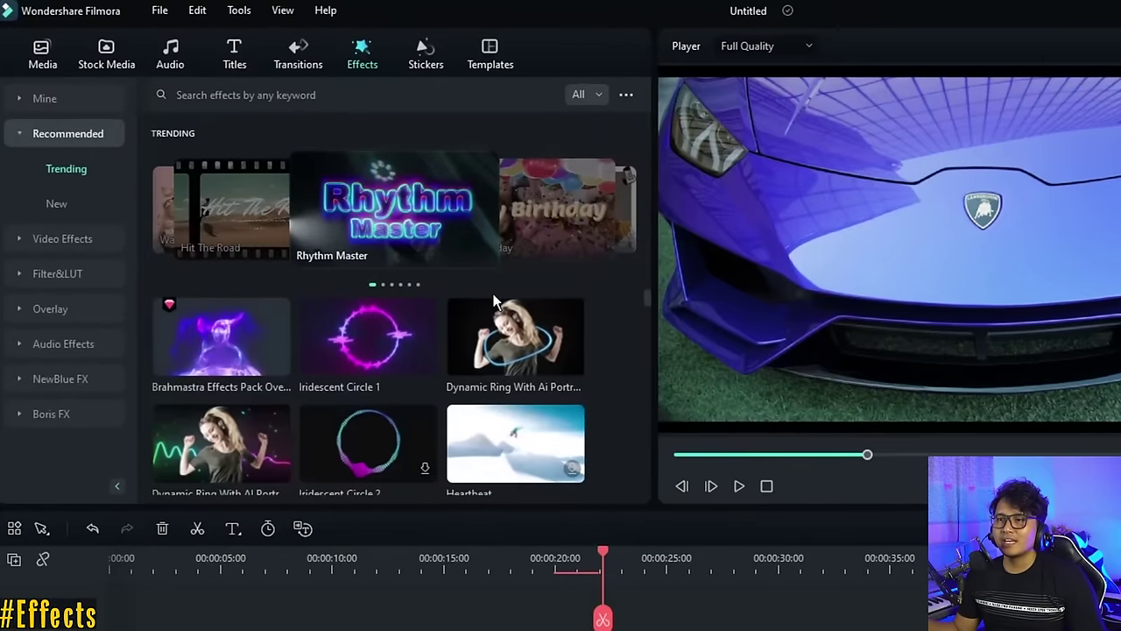
scroll(338, 202, down, 3)
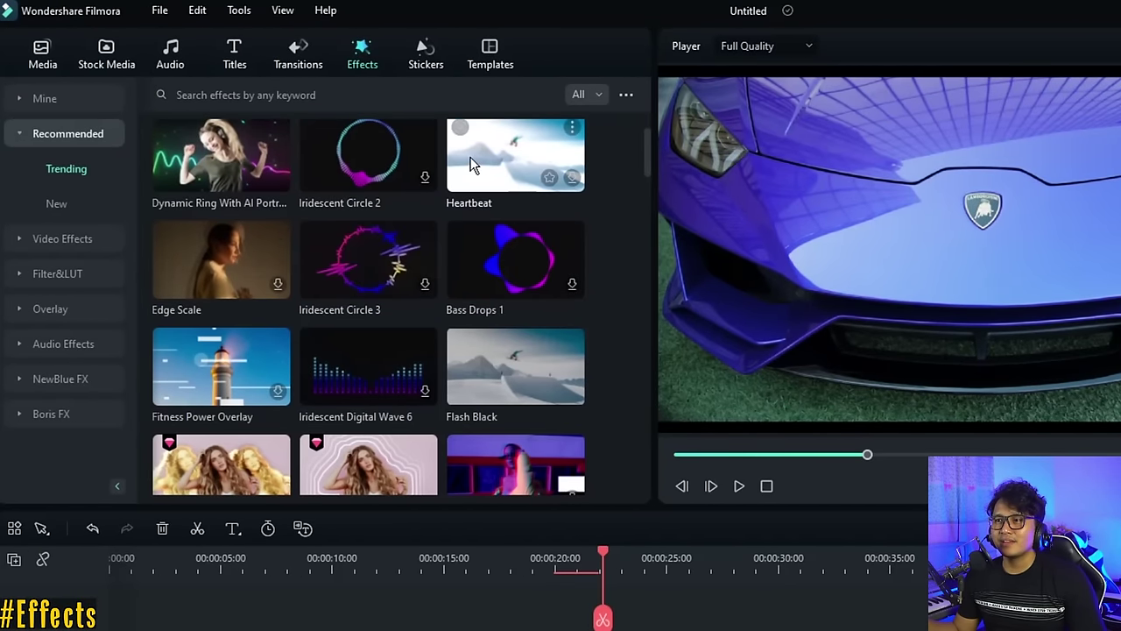
click(203, 364)
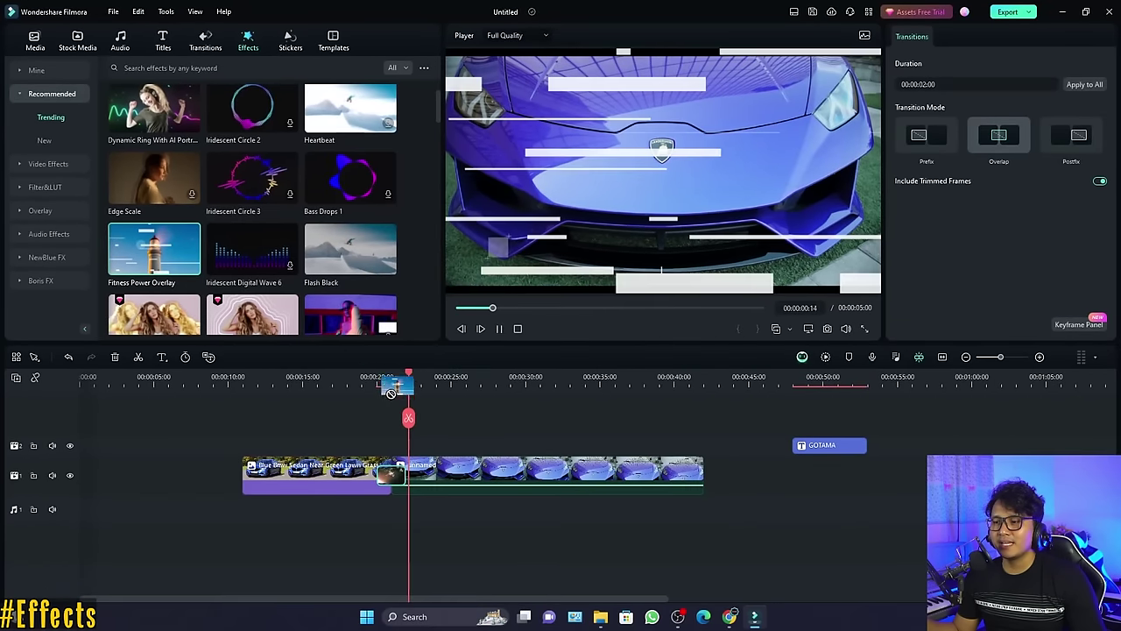
drag(390, 392, 699, 453)
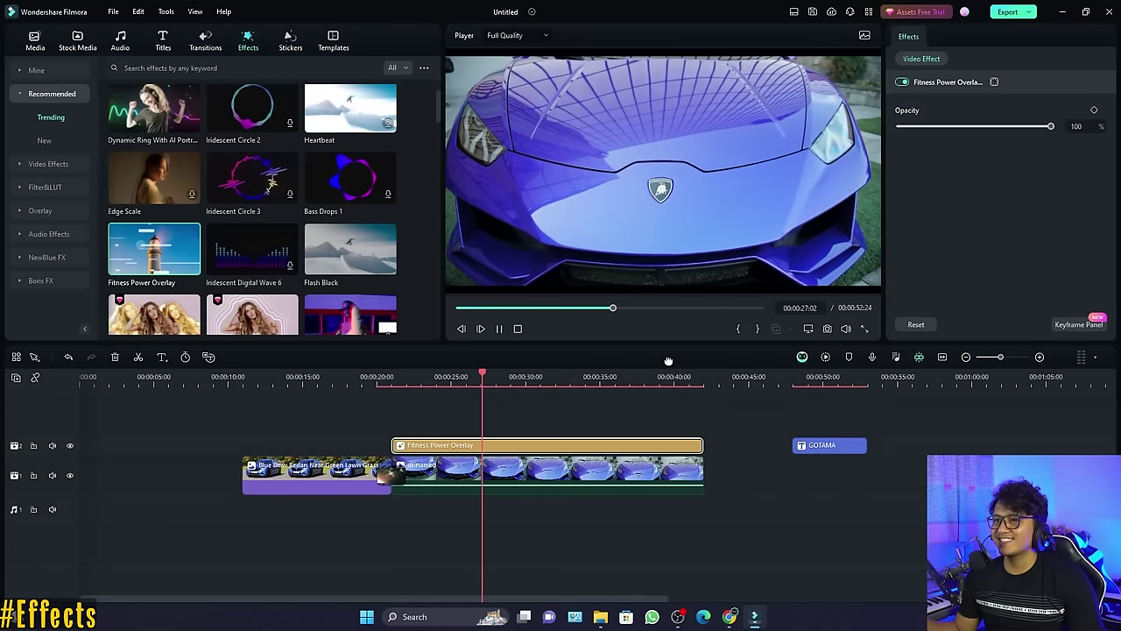
key(space)
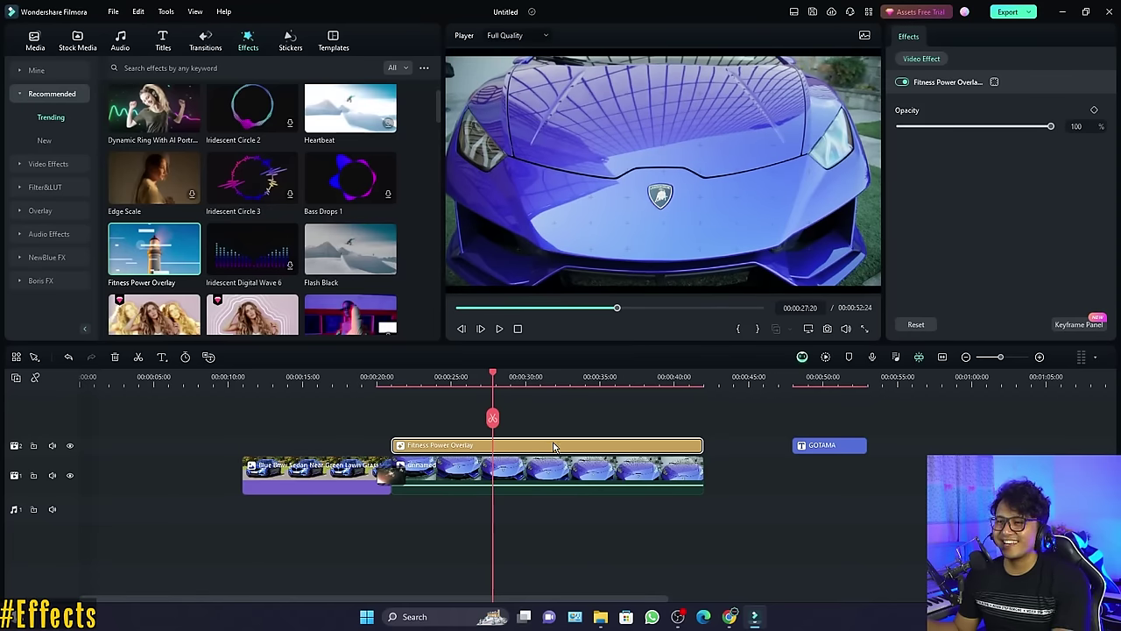
key(Delete)
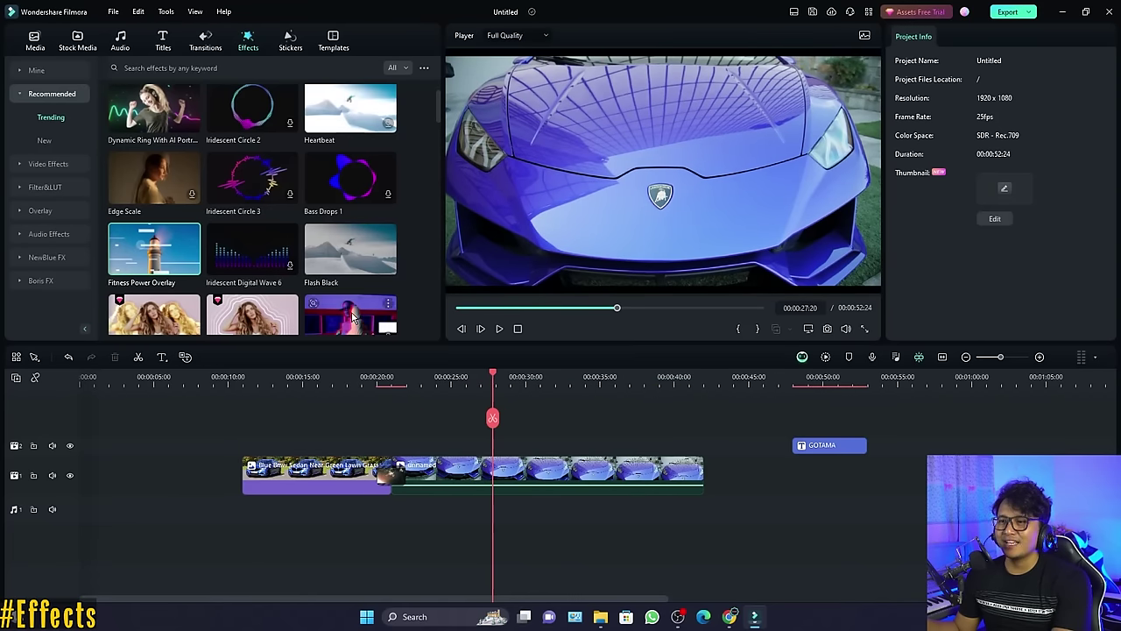
Try the trending Glitch Effect 10 above the beginning of the purple car clip at about 22 seconds and delete it
scroll(353, 319, down, 2)
drag(350, 241, 414, 442)
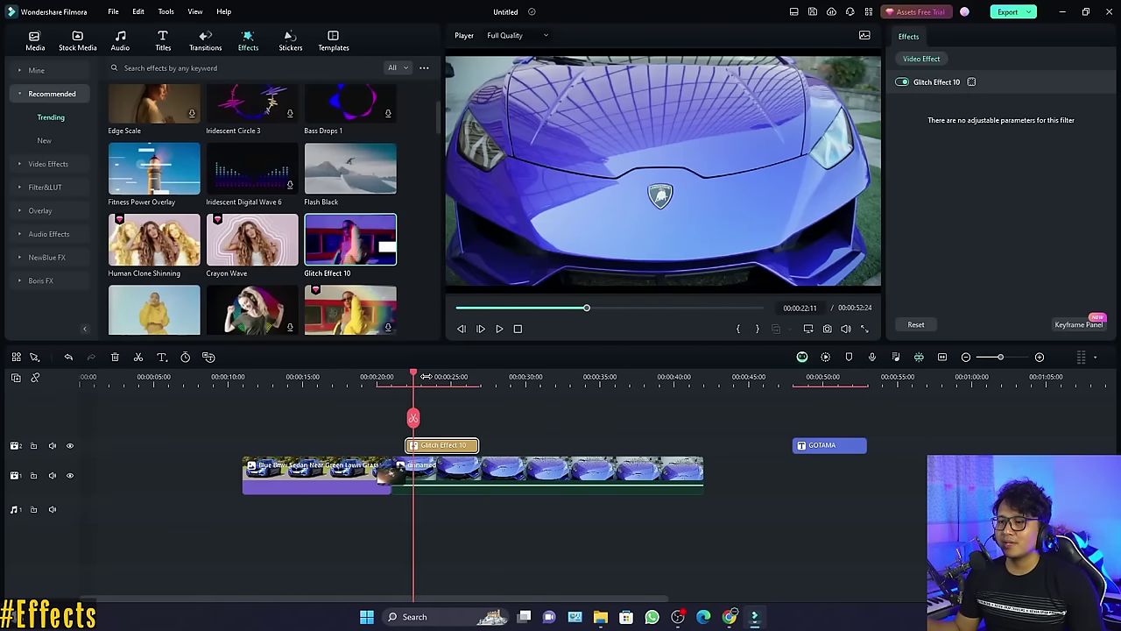
key(space)
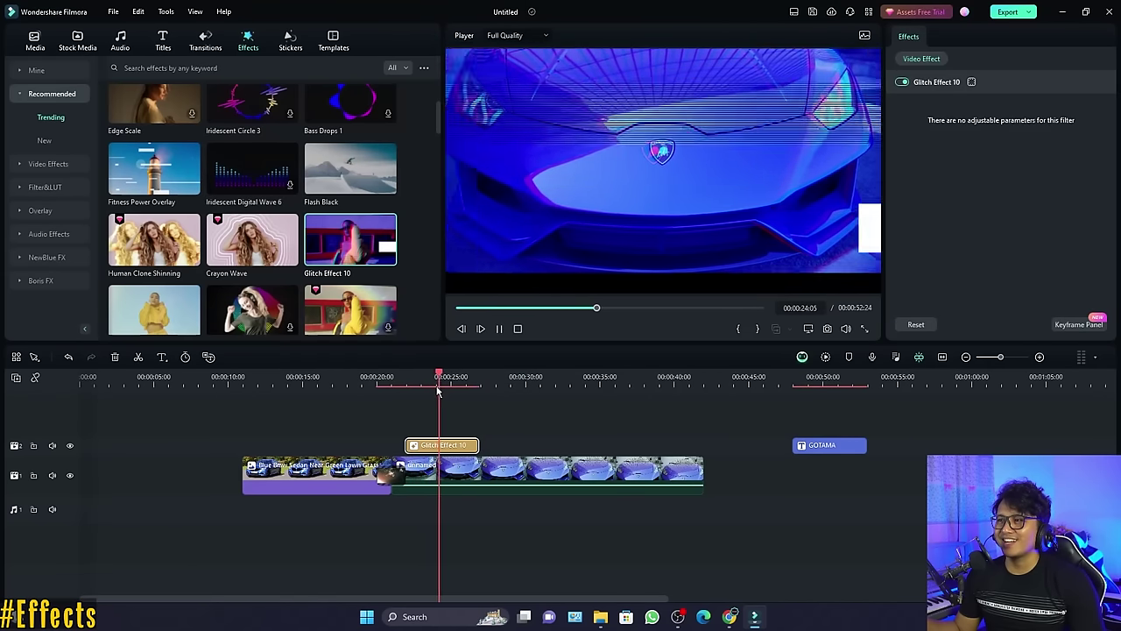
key(space)
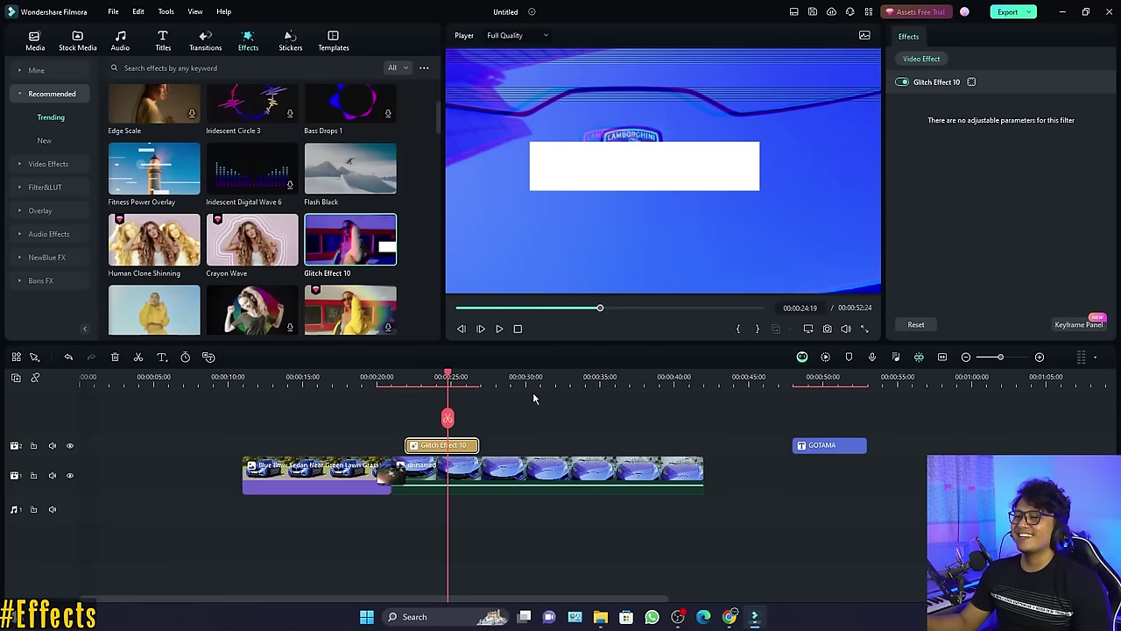
click(532, 394)
scroll(258, 256, down, 2)
scroll(258, 257, down, 2)
scroll(263, 228, up, 6)
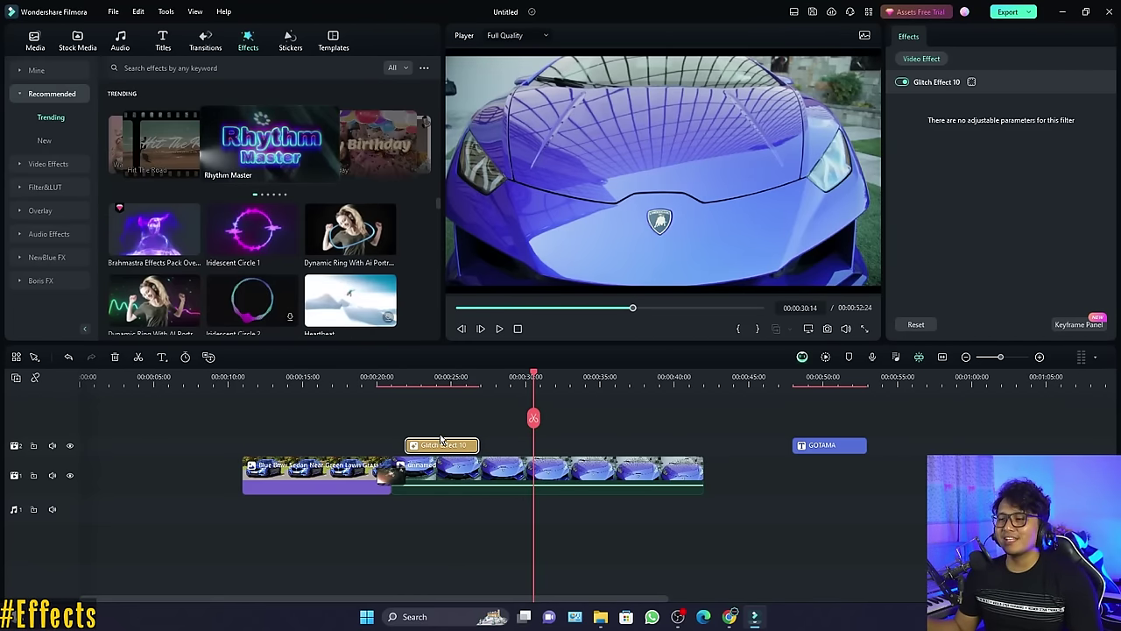
key(Delete)
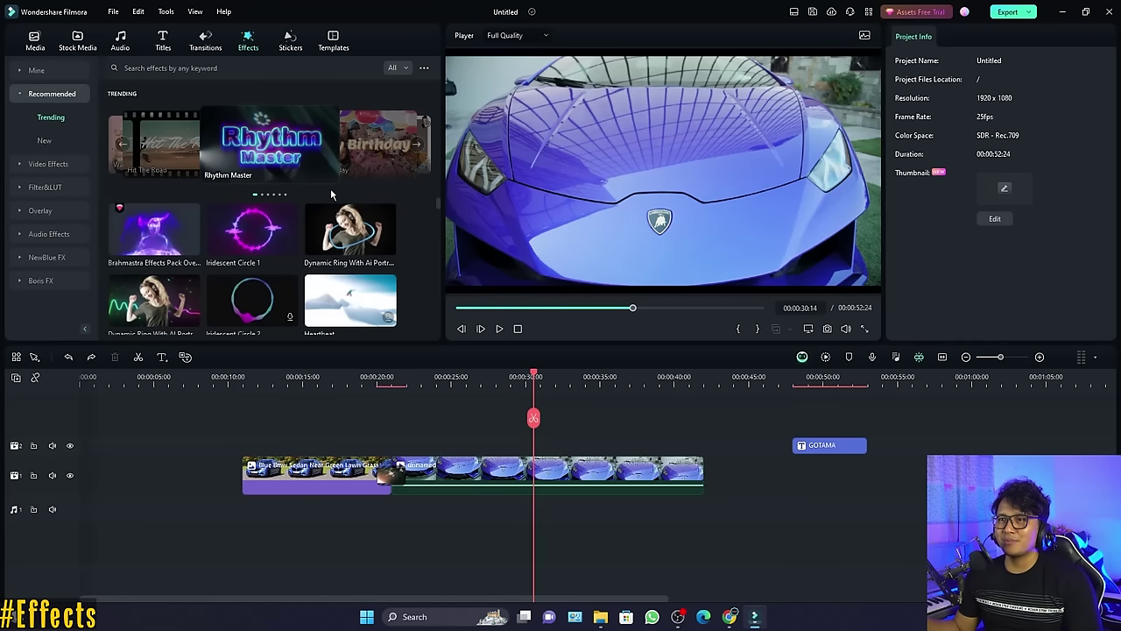
Look through the trending stickers in the sticker library
click(292, 41)
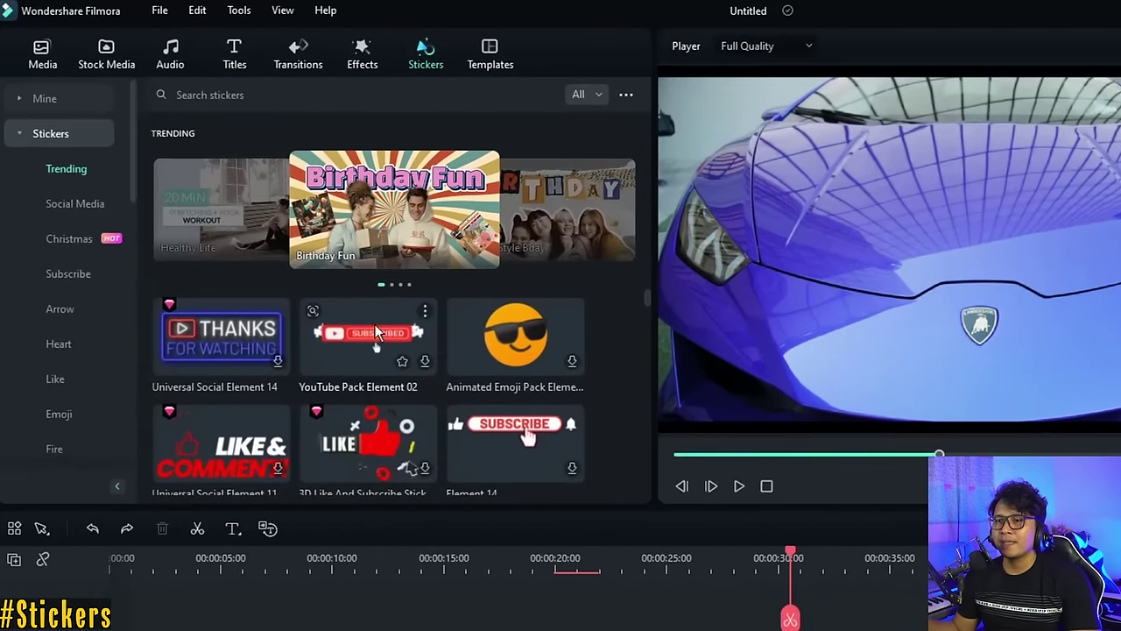
scroll(289, 233, down, 3)
scroll(471, 353, up, 3)
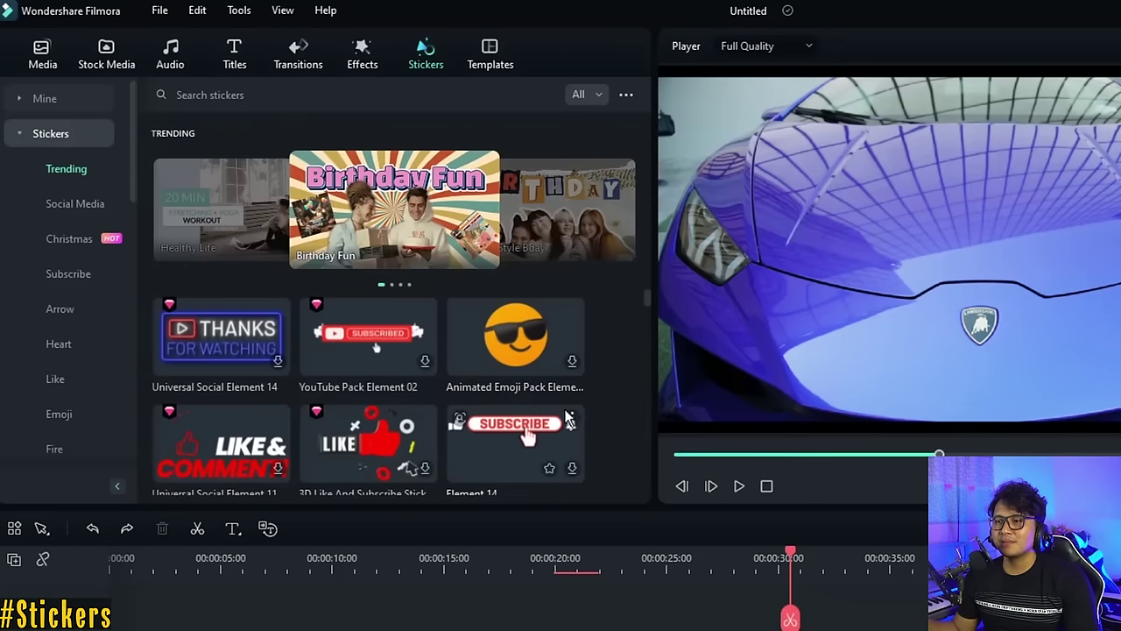
scroll(493, 156, down, 5)
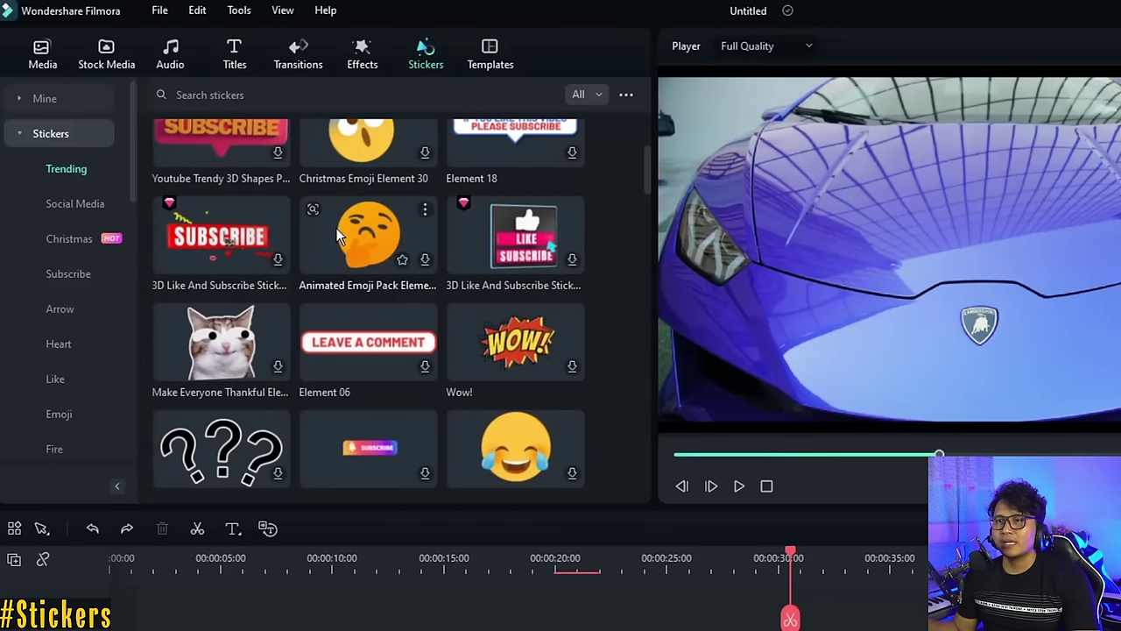
scroll(353, 251, down, 2)
scroll(298, 333, up, 4)
scroll(290, 347, down, 1)
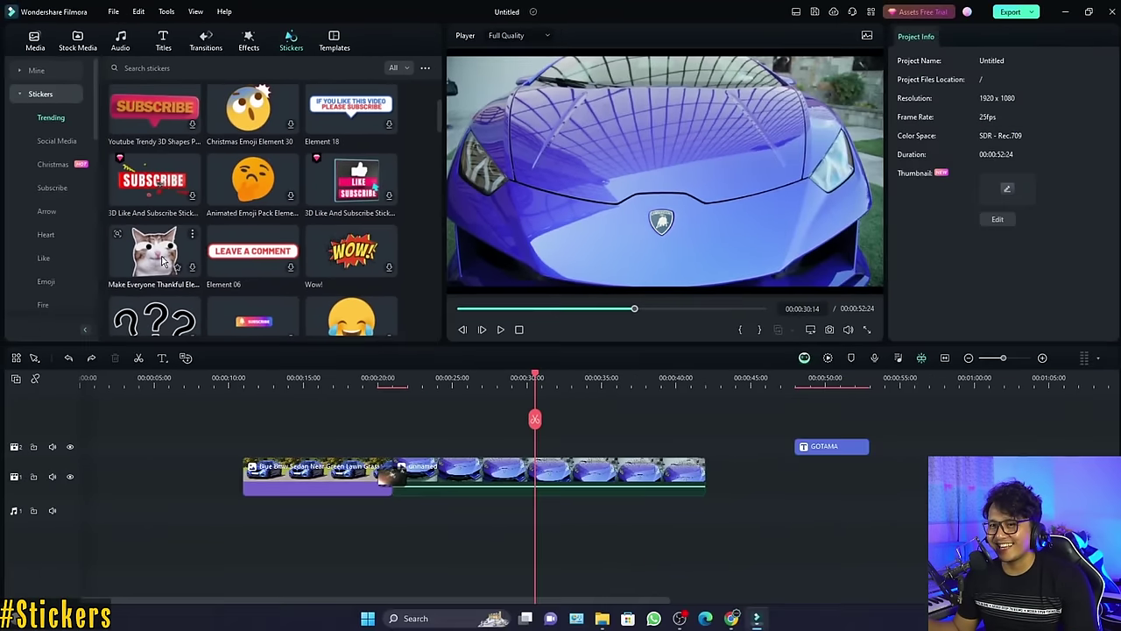
Place the Make Everyone Thankful cat sticker above the purple car clip at about 27 seconds and preview it
drag(154, 255, 489, 439)
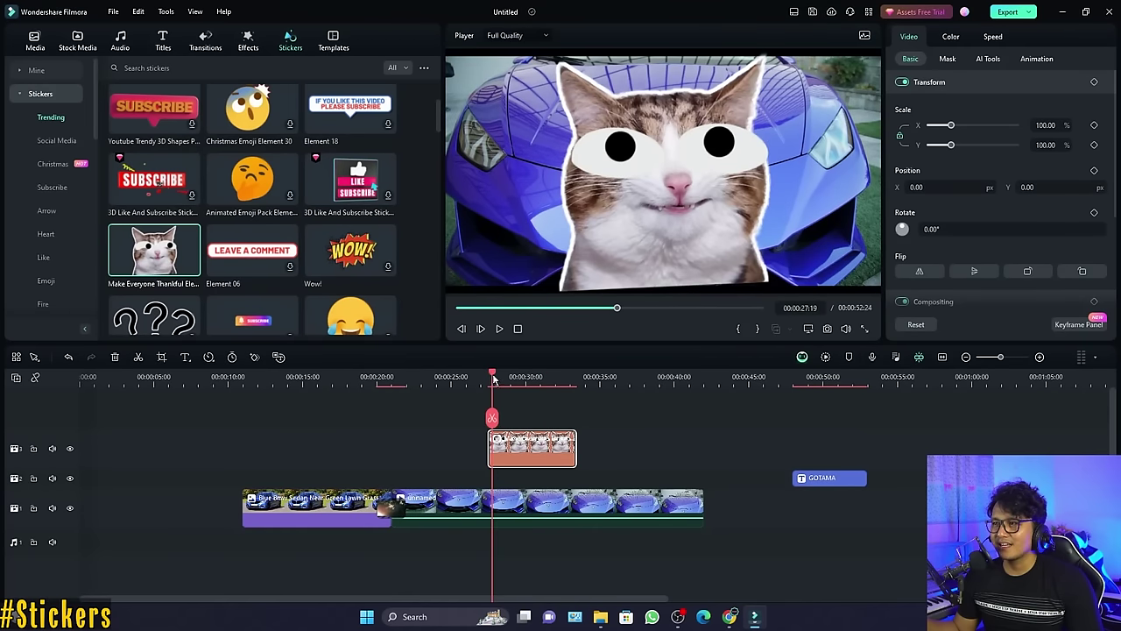
key(space)
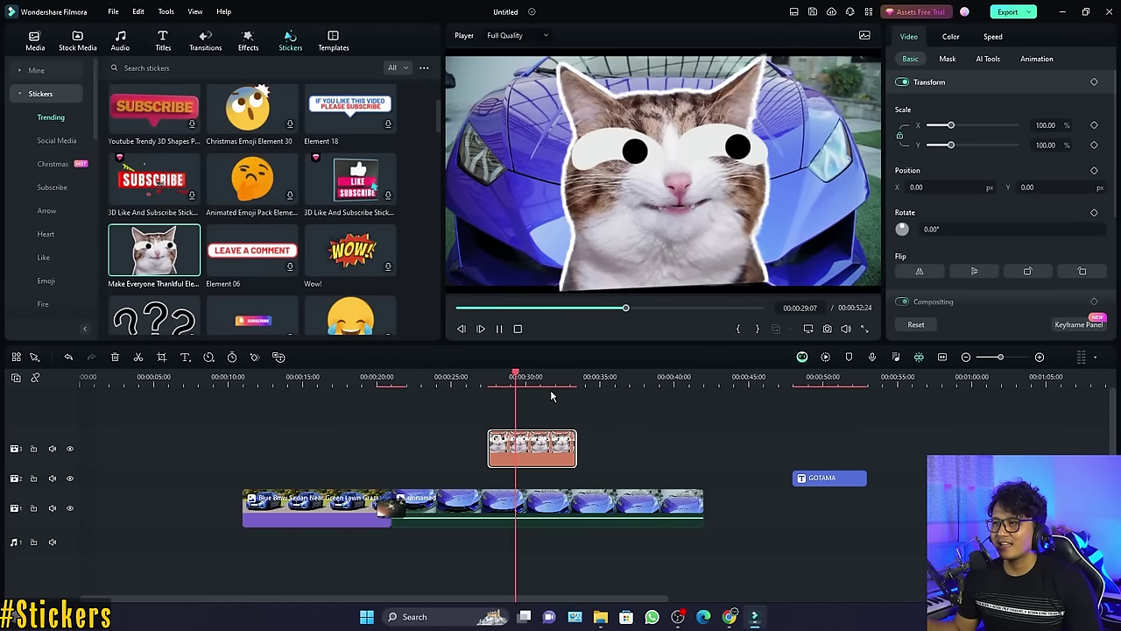
key(space)
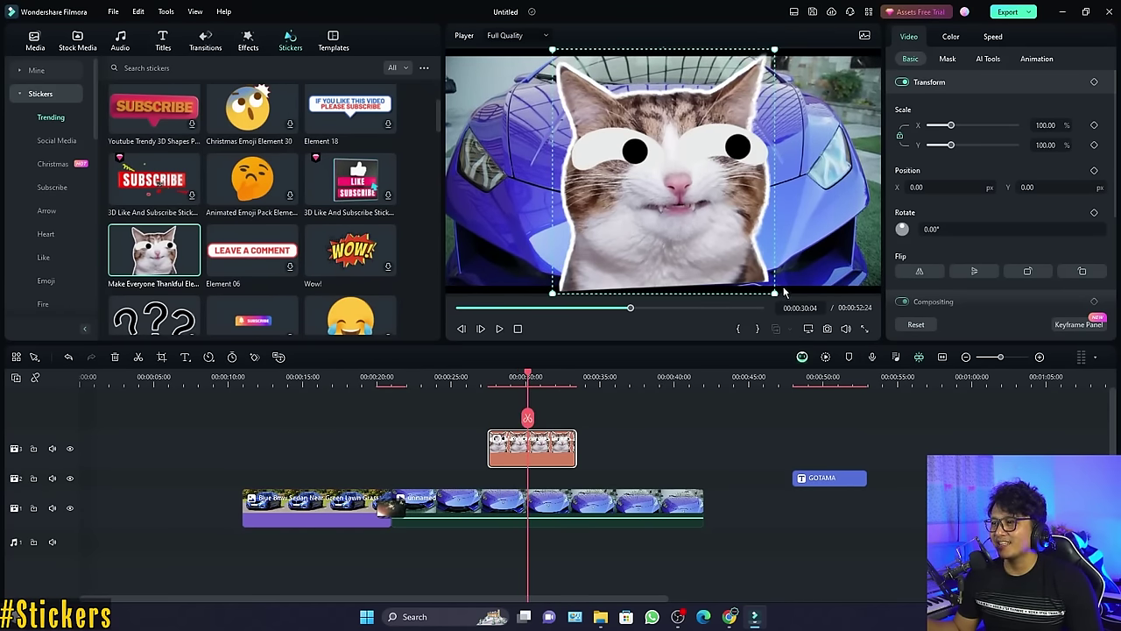
Shrink the cat sticker to about 45%, move it to the lower-left corner of the video frame and preview it
drag(775, 293, 650, 140)
drag(610, 143, 518, 298)
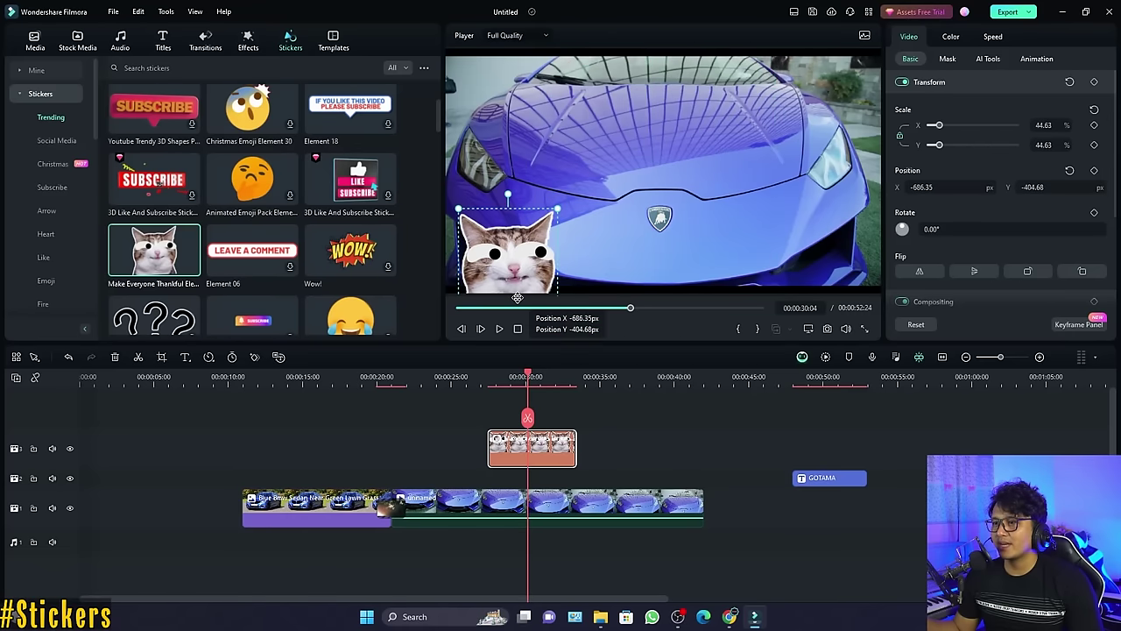
key(space)
key(space)
scroll(261, 223, down, 10)
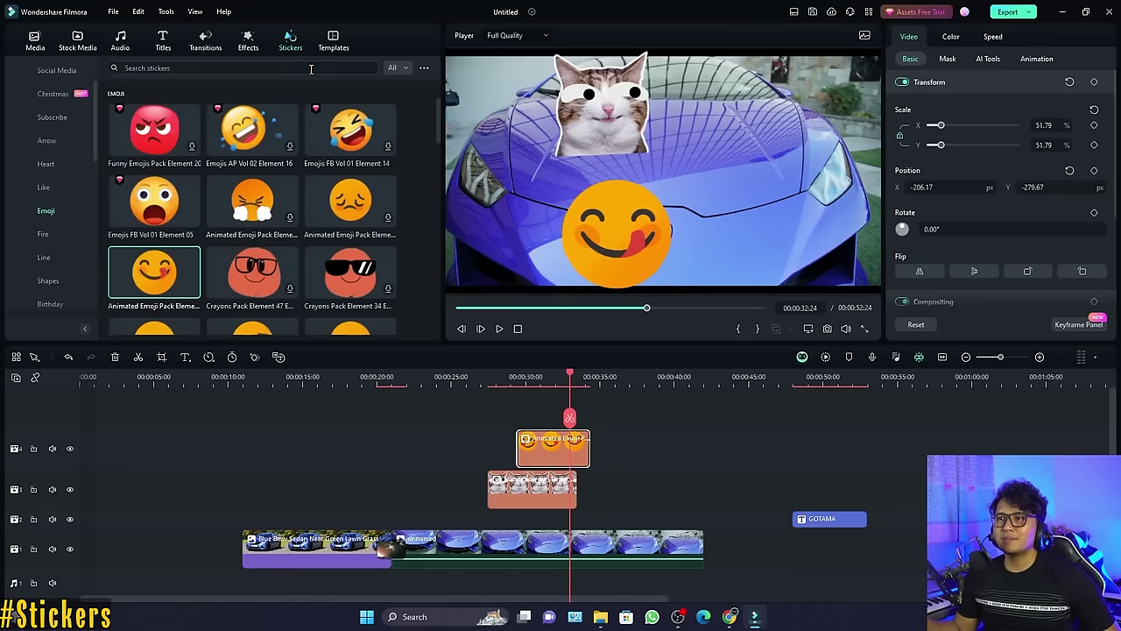
Preview the trending Tech Intro 02 template from the template library
click(334, 46)
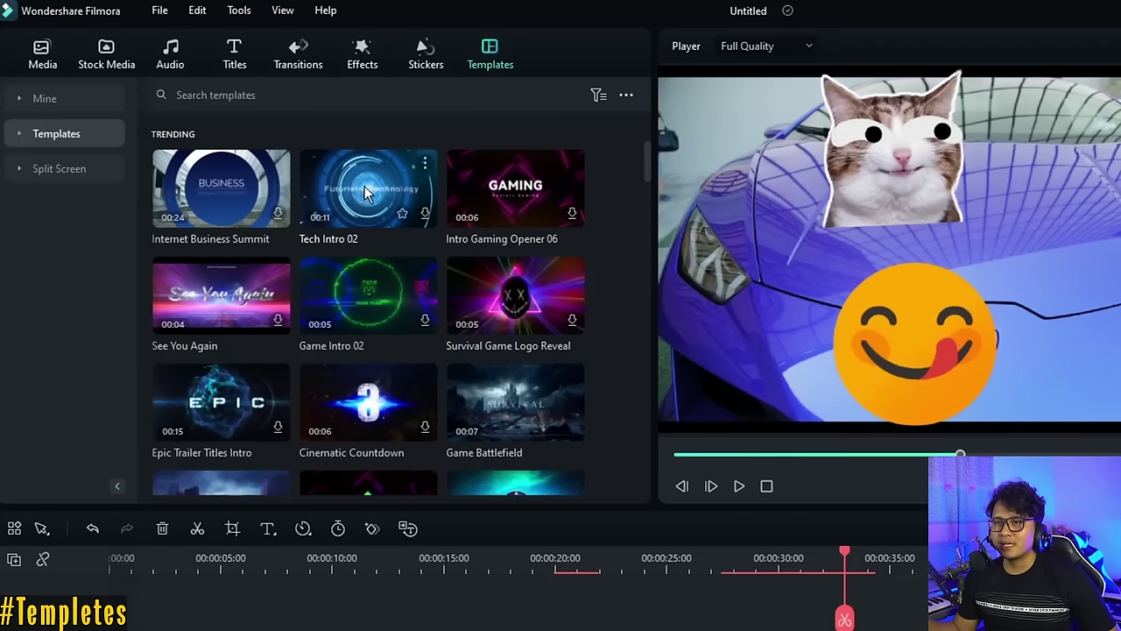
drag(401, 204, 320, 616)
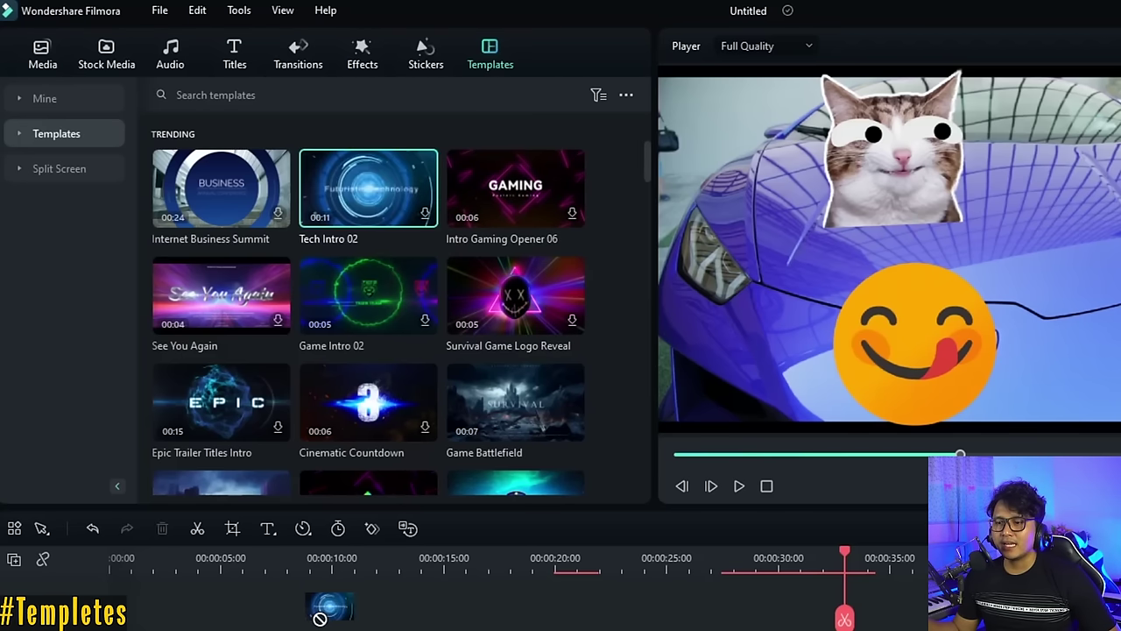
click(400, 193)
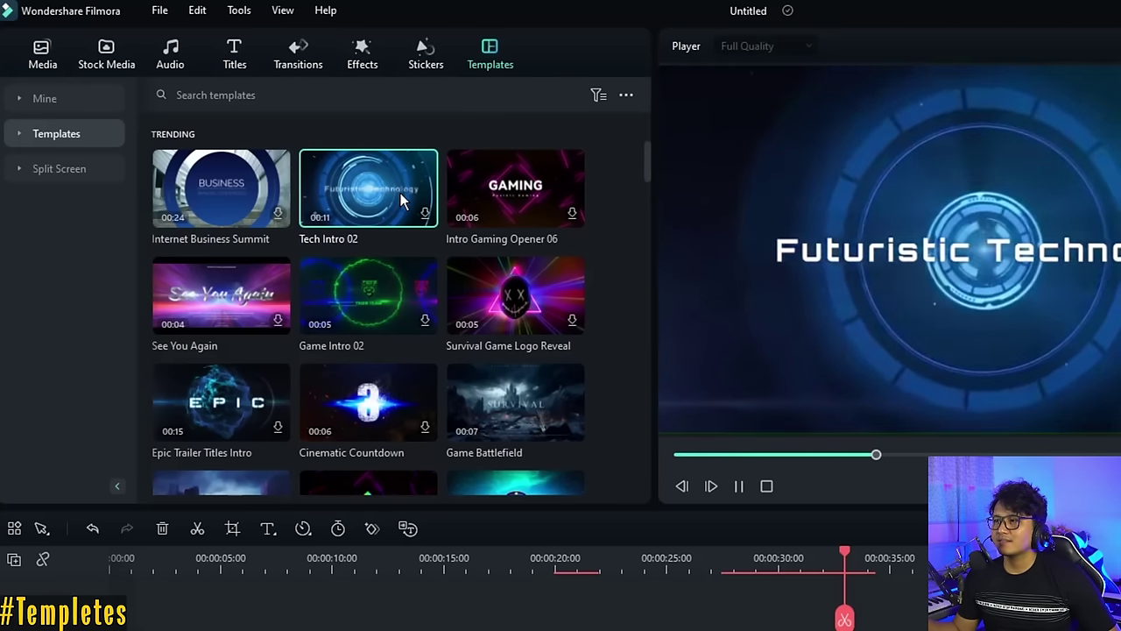
click(766, 486)
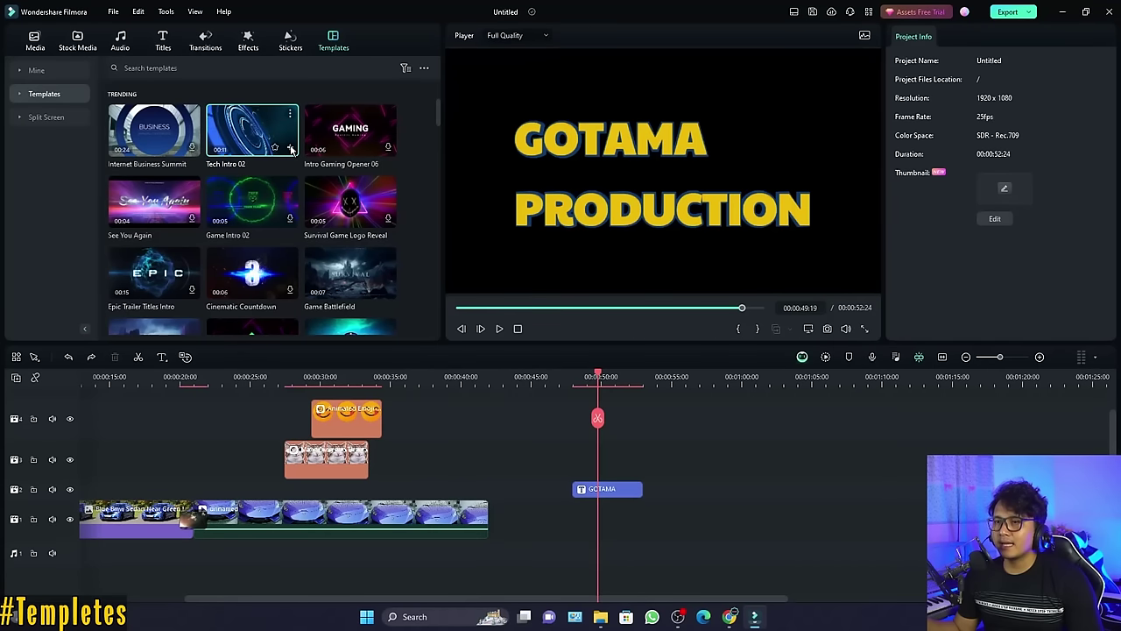
Add the Tech Intro 02 template directly after the purple car clip and move the GOTAMA title behind the cat sticker
click(292, 149)
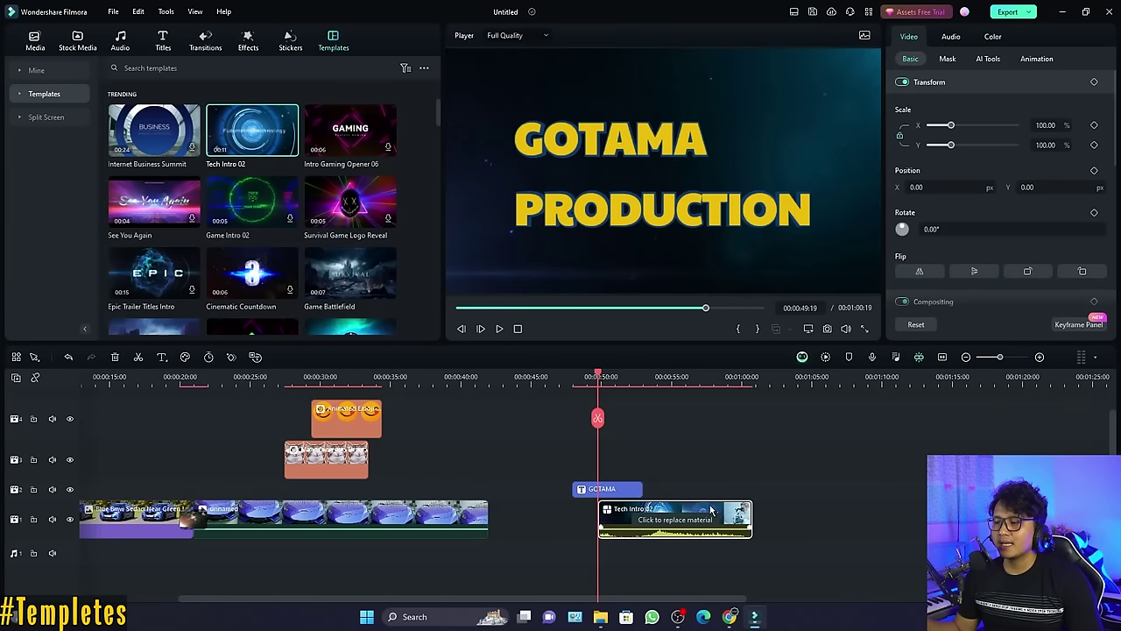
key(ctrl+z)
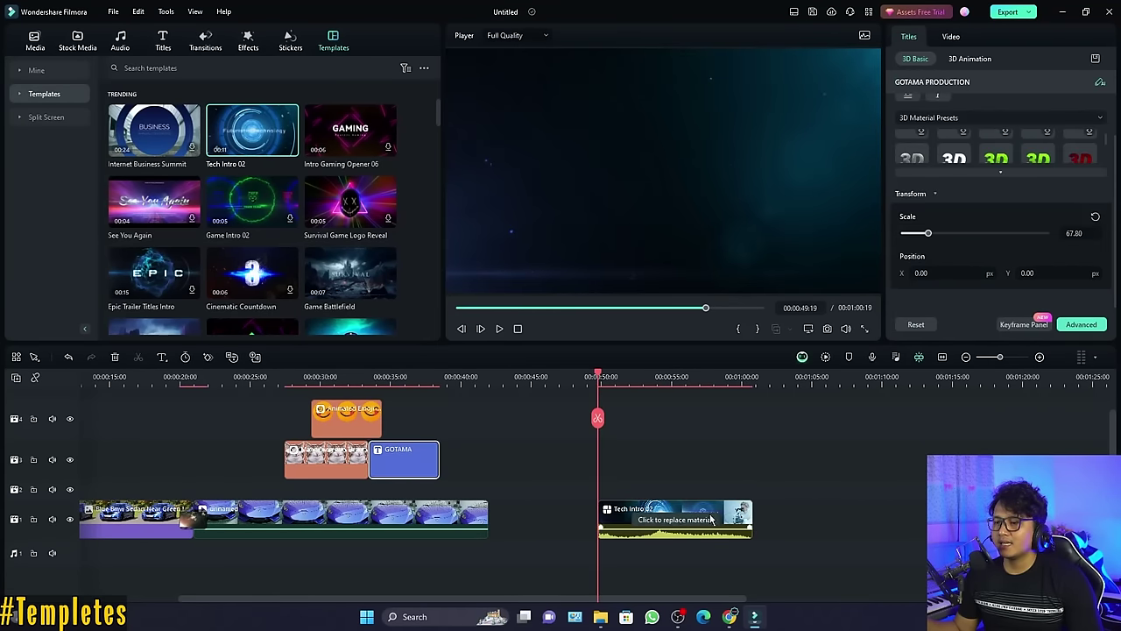
click(711, 519)
drag(711, 520, 629, 520)
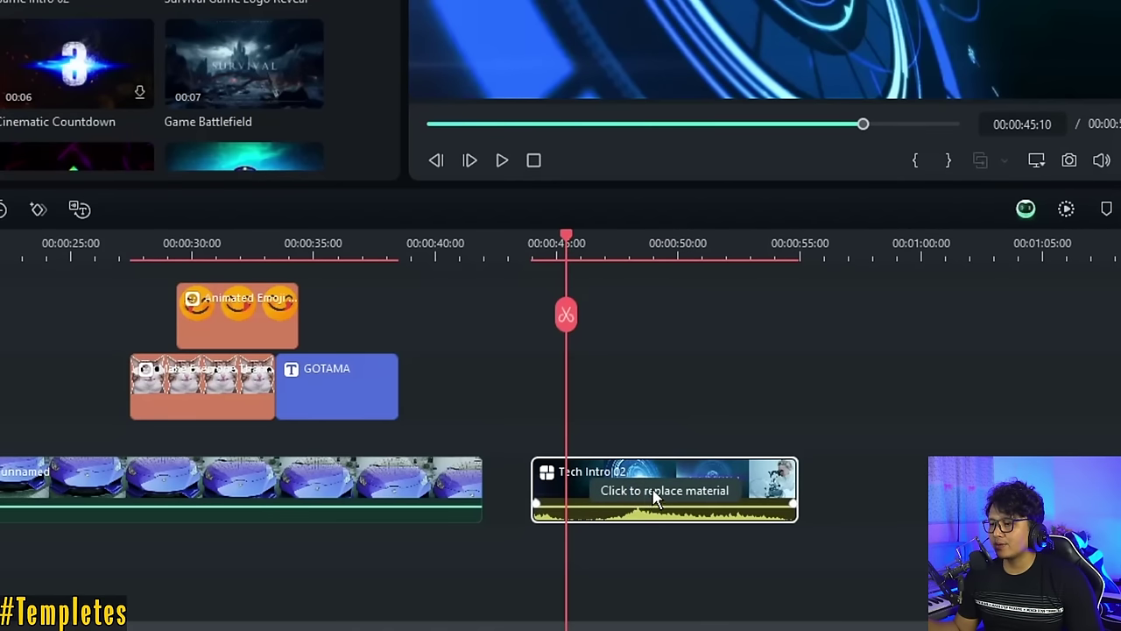
drag(734, 468, 684, 471)
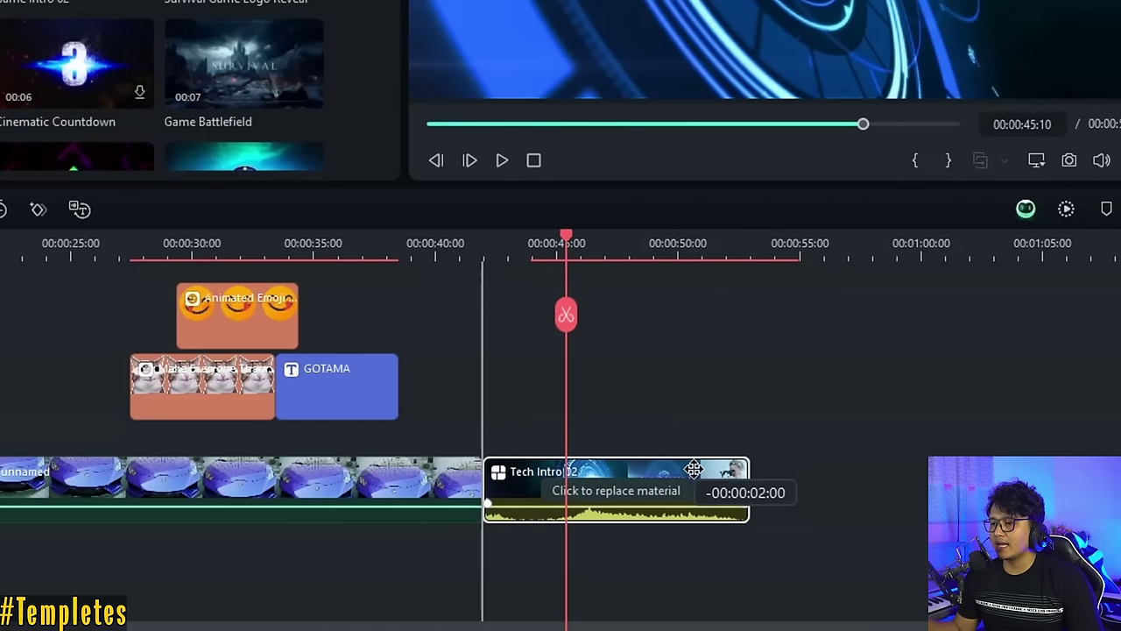
Replace the placeholder video in the Tech Intro 02 template with the large11 clip from the project media
click(522, 248)
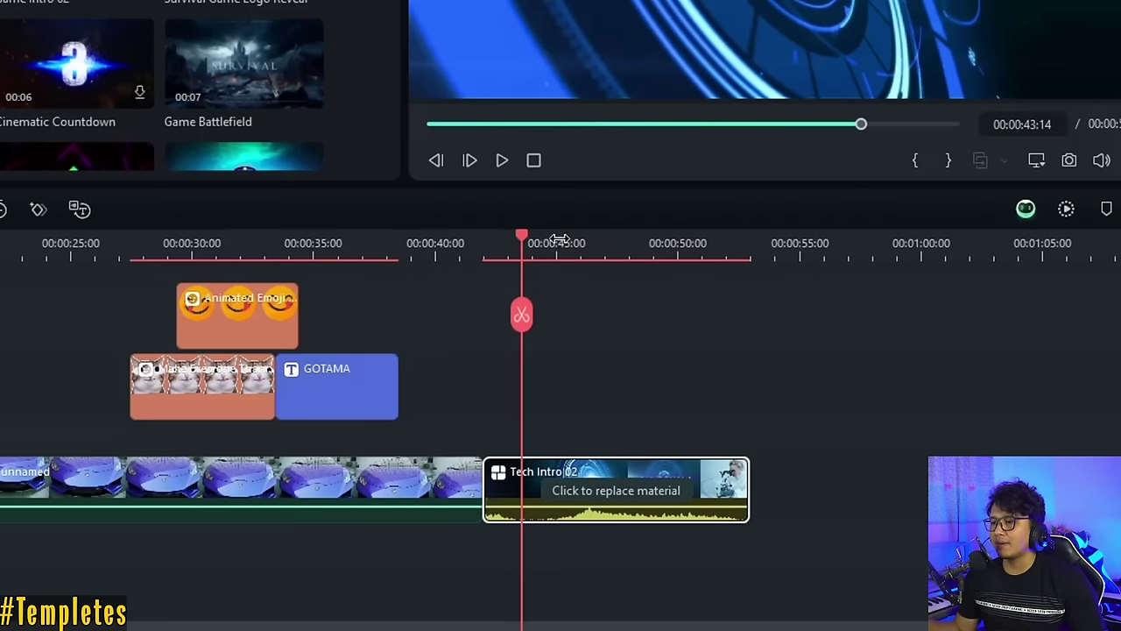
click(587, 496)
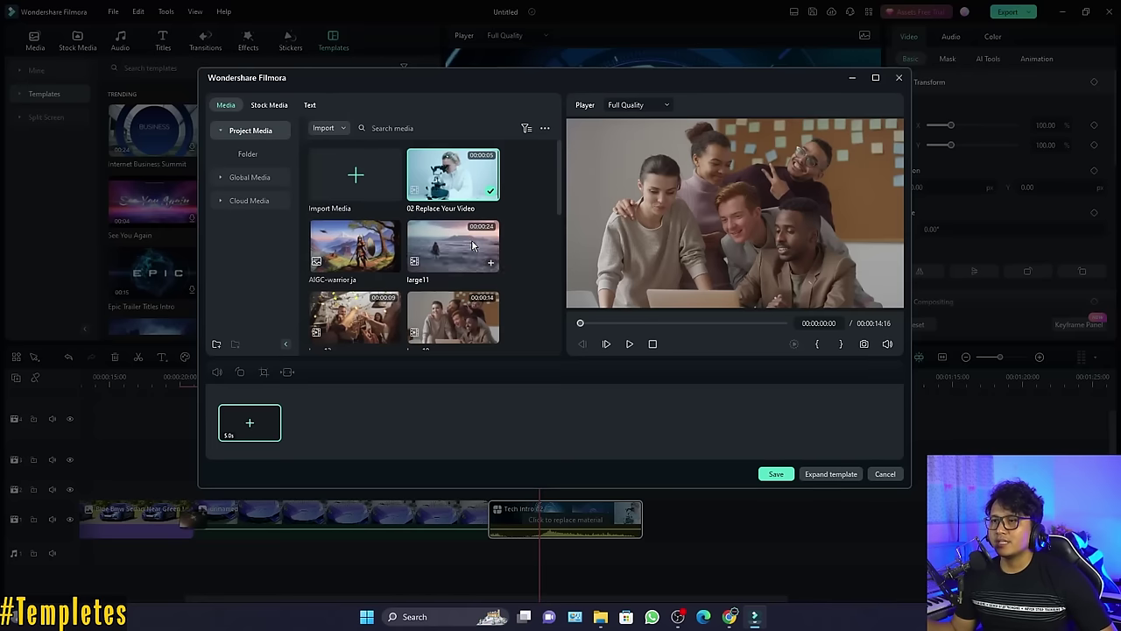
click(348, 262)
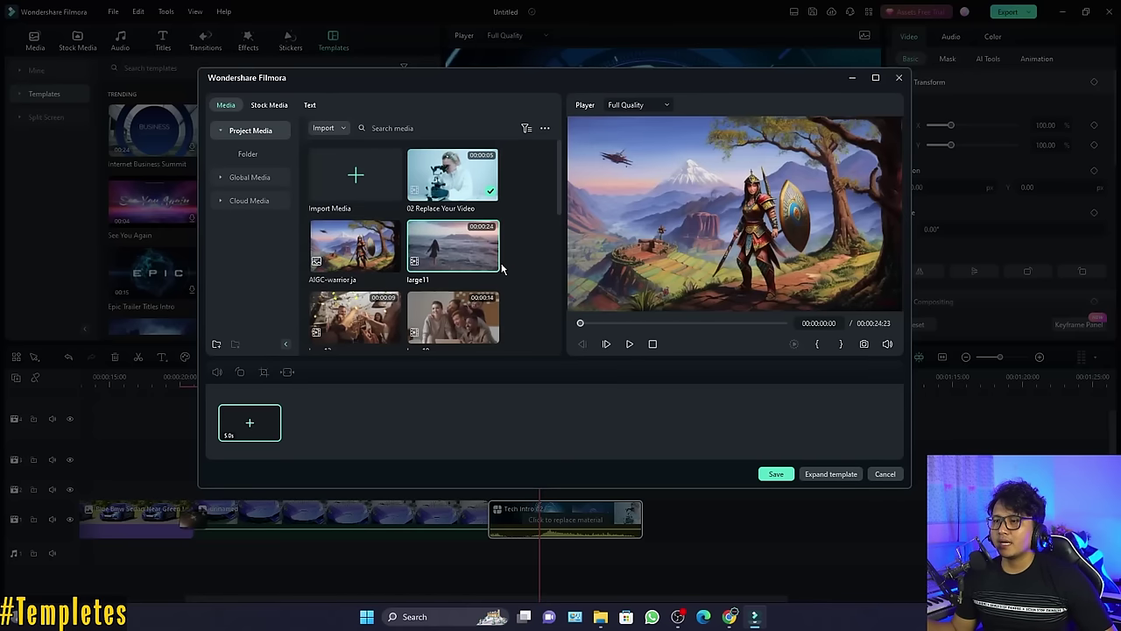
scroll(502, 267, down, 1)
click(490, 322)
click(438, 235)
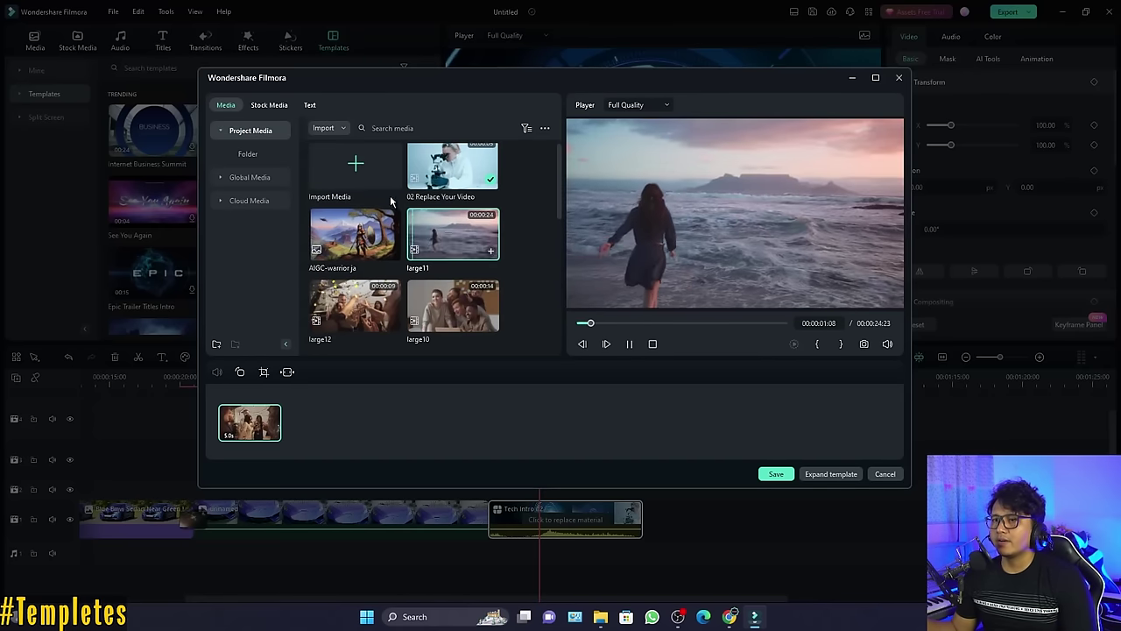
Change the template's texts to GOTAMA PRODUCTION and Tutorial, save the template and play it back
click(309, 105)
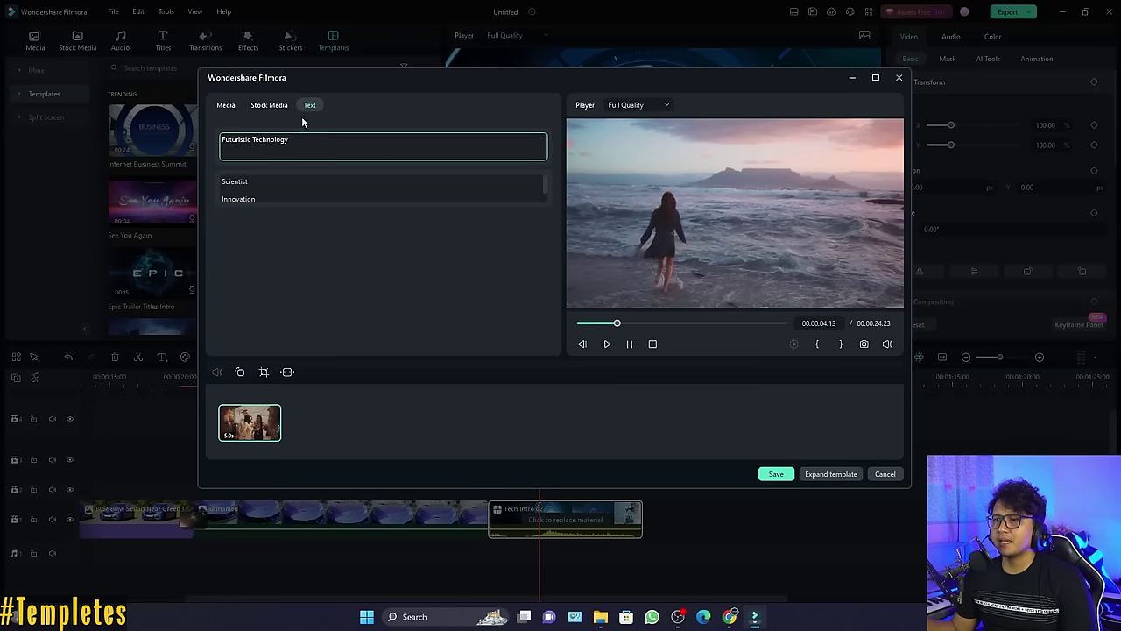
key(ctrl+a)
text(GOTAMA)
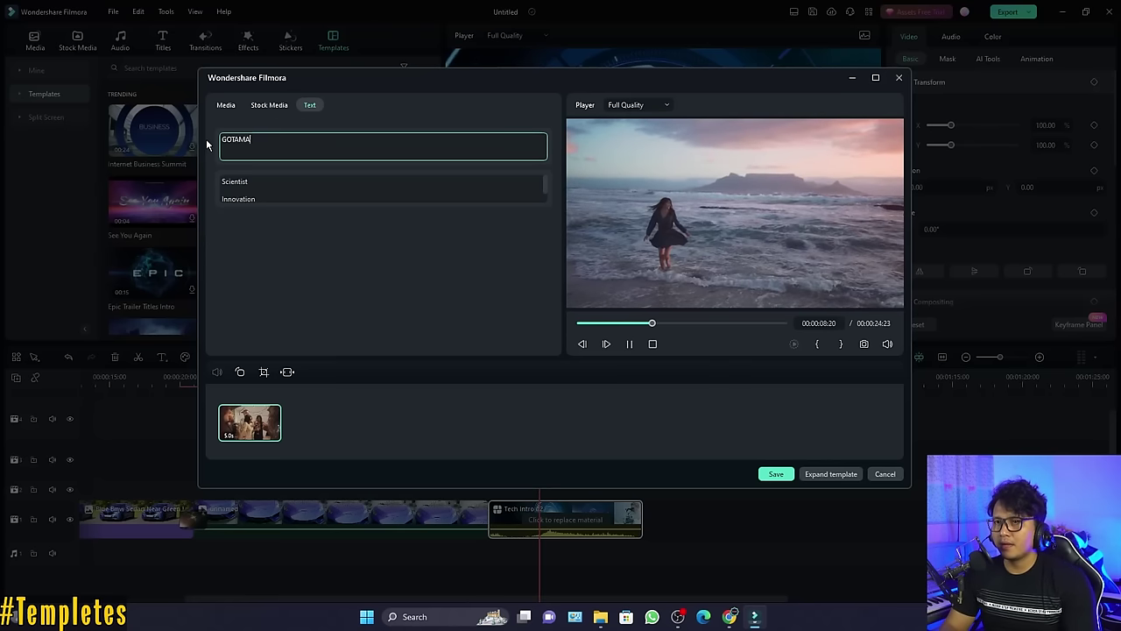
text( PRODUCTION)
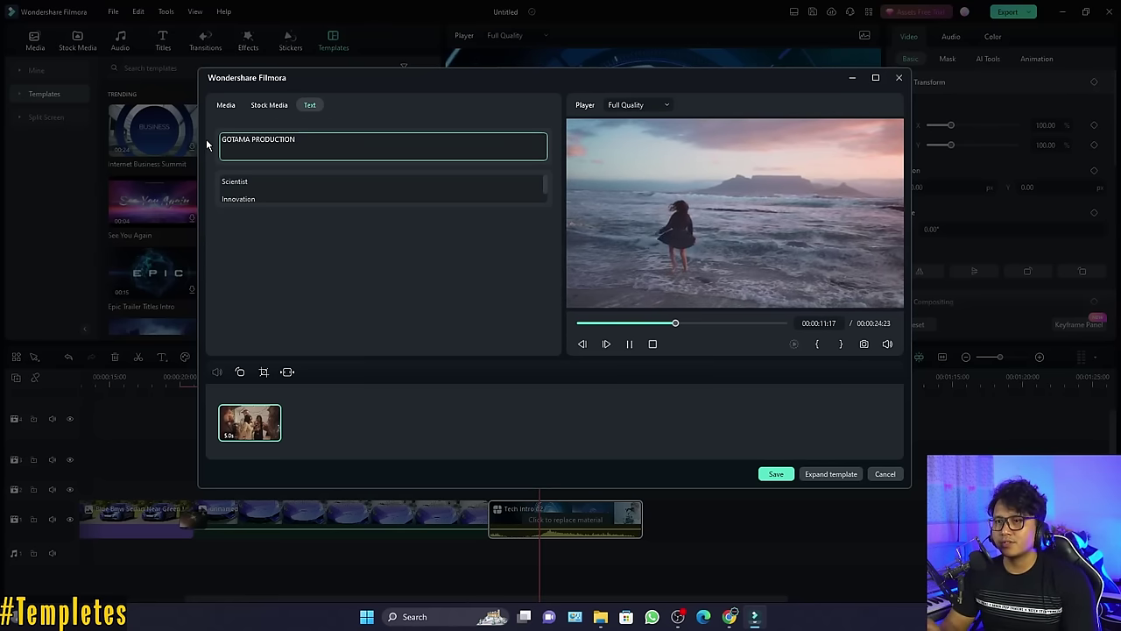
click(230, 184)
key(ctrl+a)
text(Tutorial)
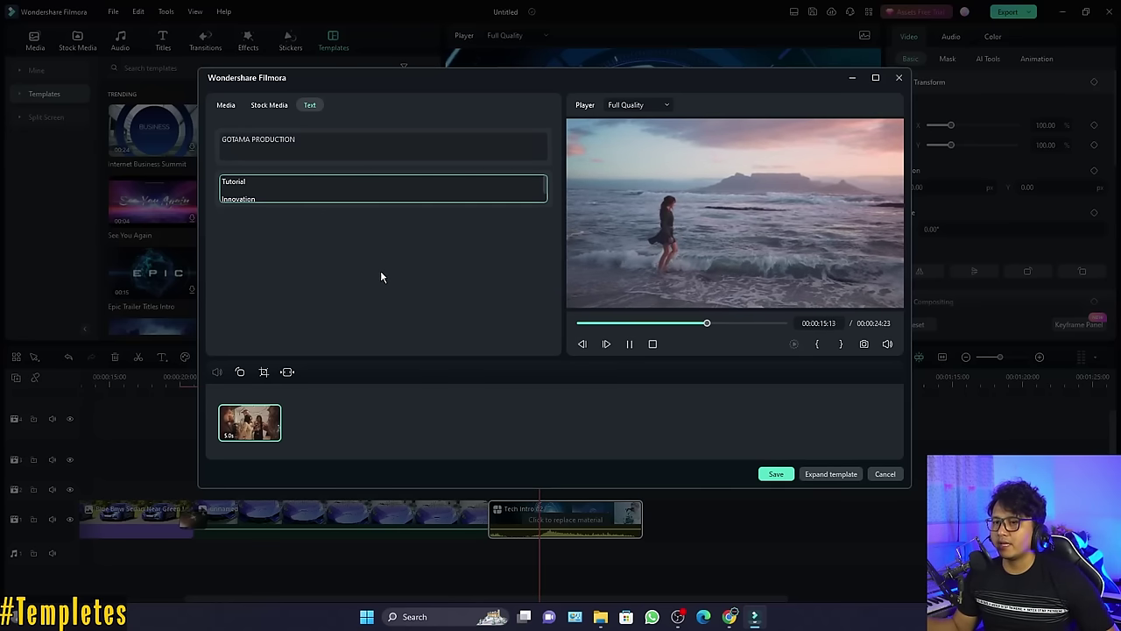
click(776, 473)
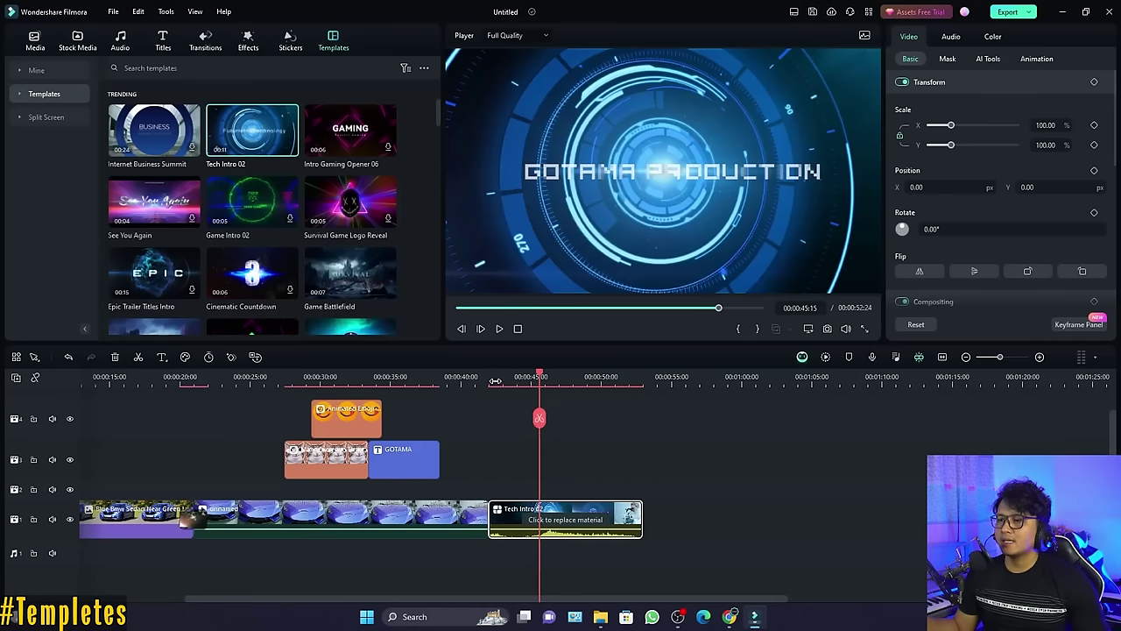
key(space)
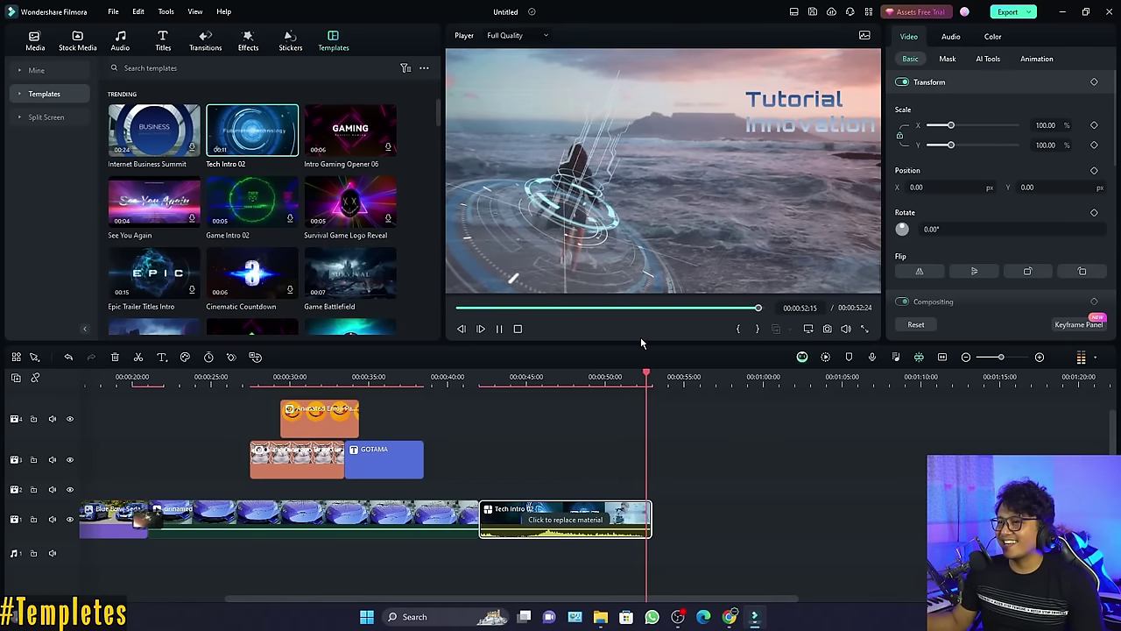
Look through the remaining trending templates and the basic split screen layouts
scroll(340, 209, down, 10)
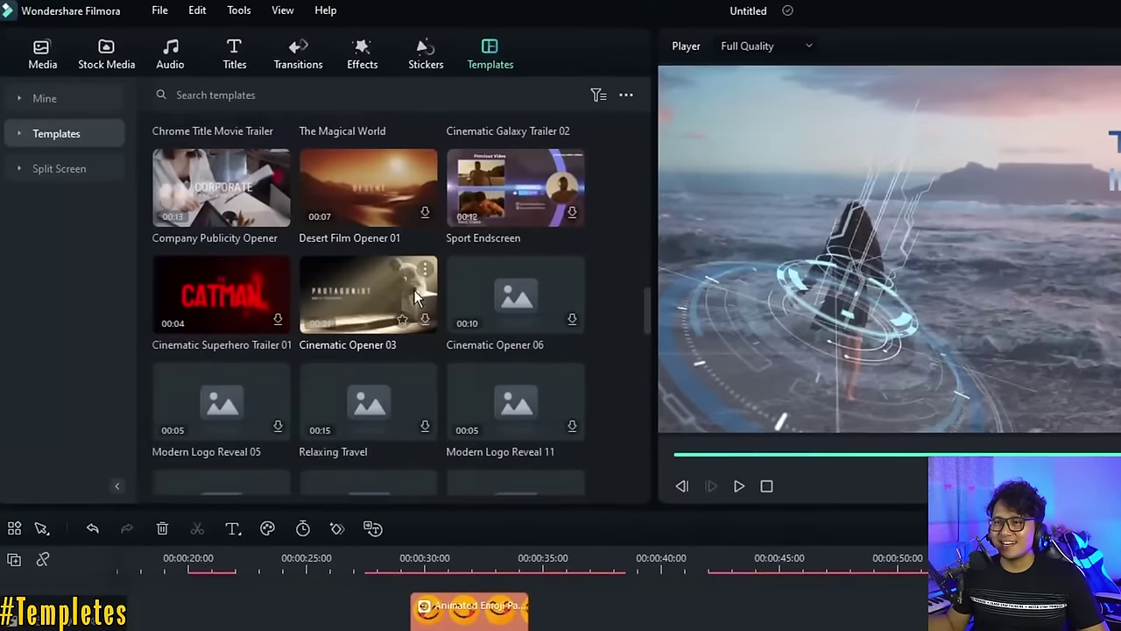
scroll(414, 290, down, 5)
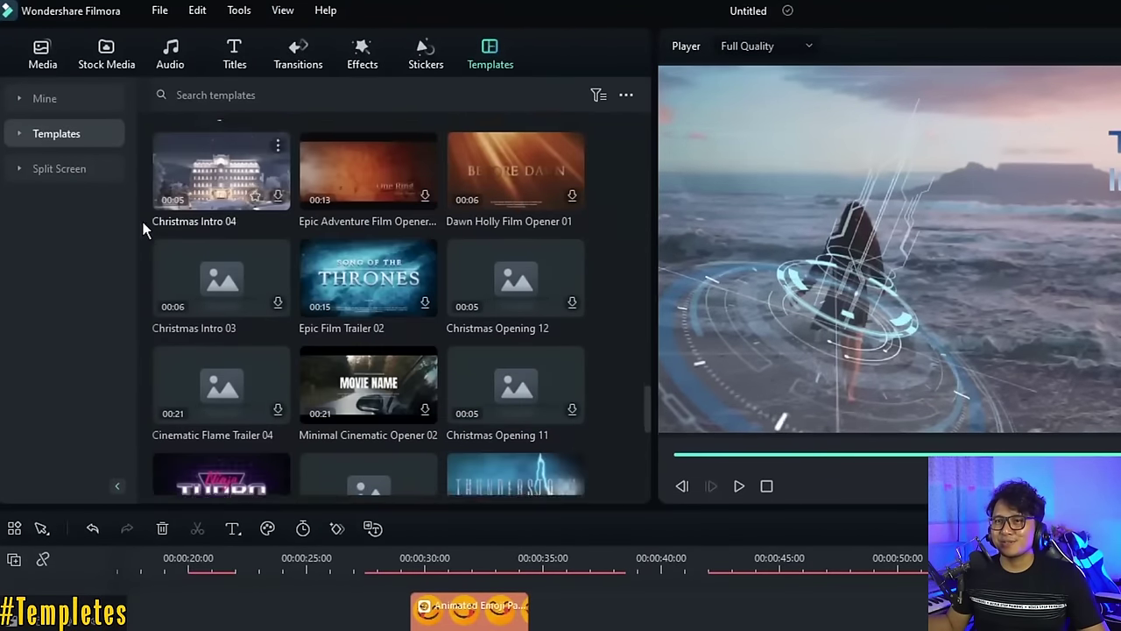
click(42, 169)
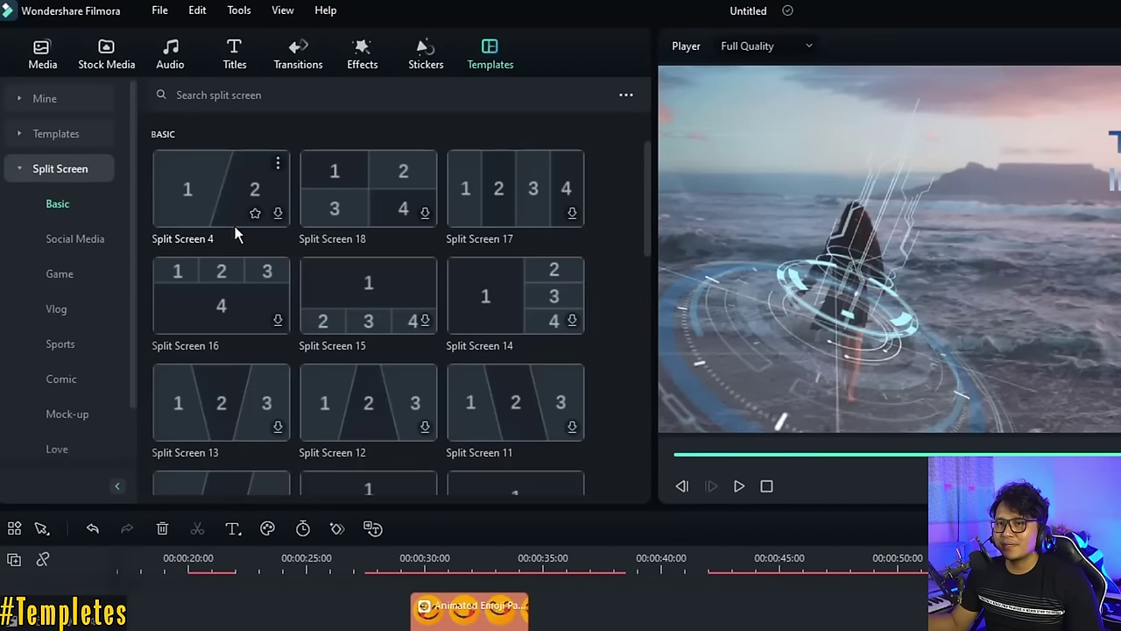
scroll(558, 321, down, 5)
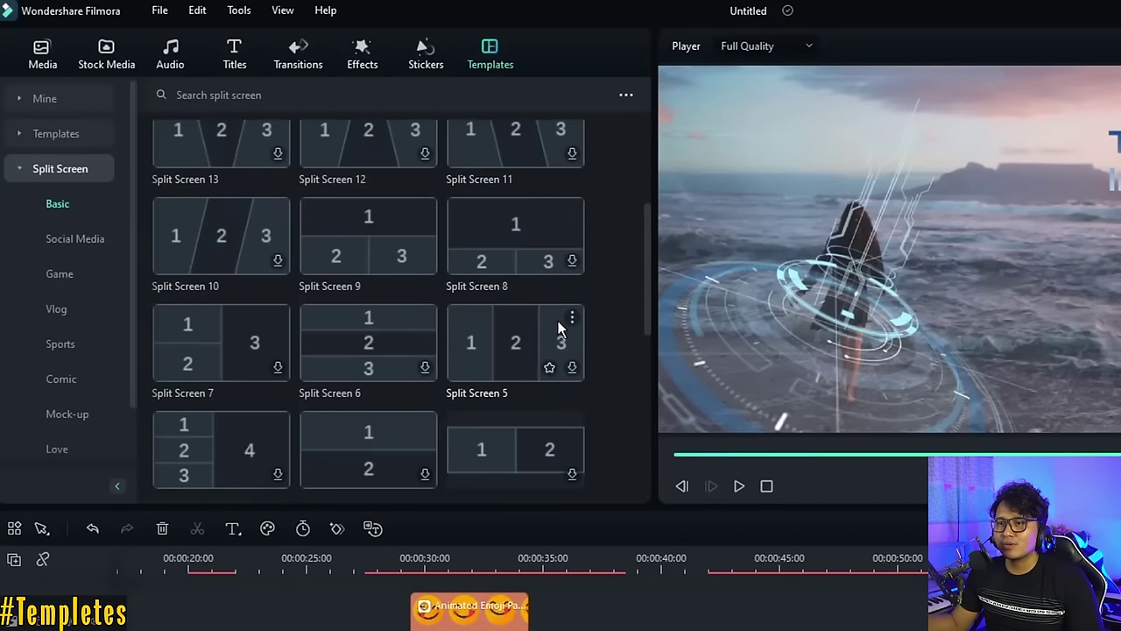
Put the pink three-phone social media split screen on the main track at about 43 seconds and delete the Tech Intro 02 template
click(53, 238)
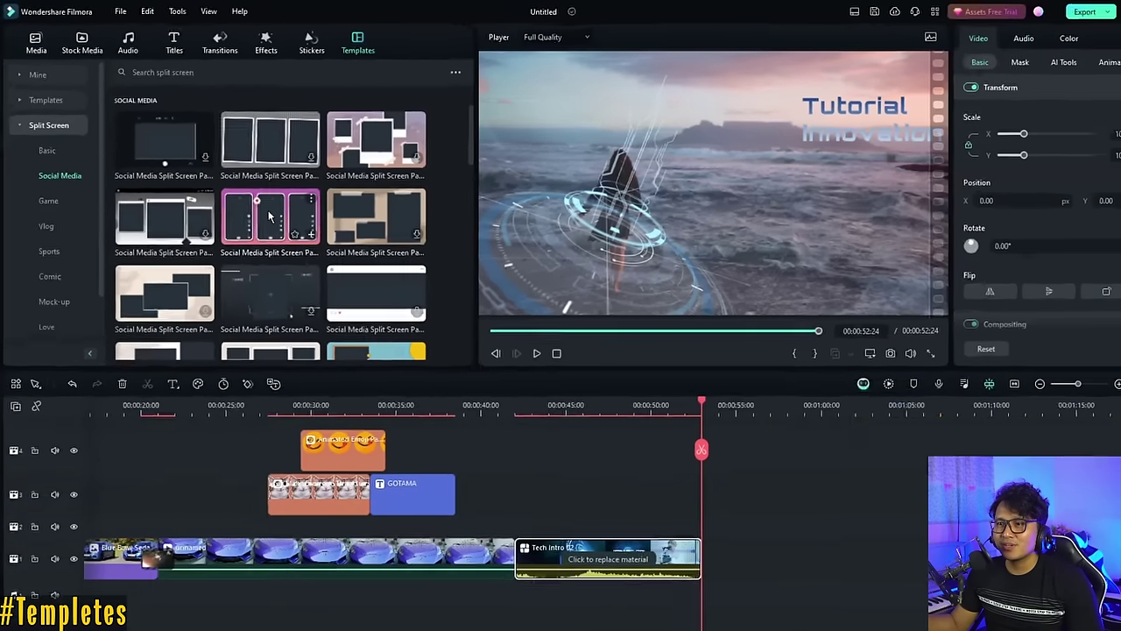
drag(383, 309, 995, 630)
drag(670, 508, 531, 526)
click(617, 509)
key(Delete)
click(534, 374)
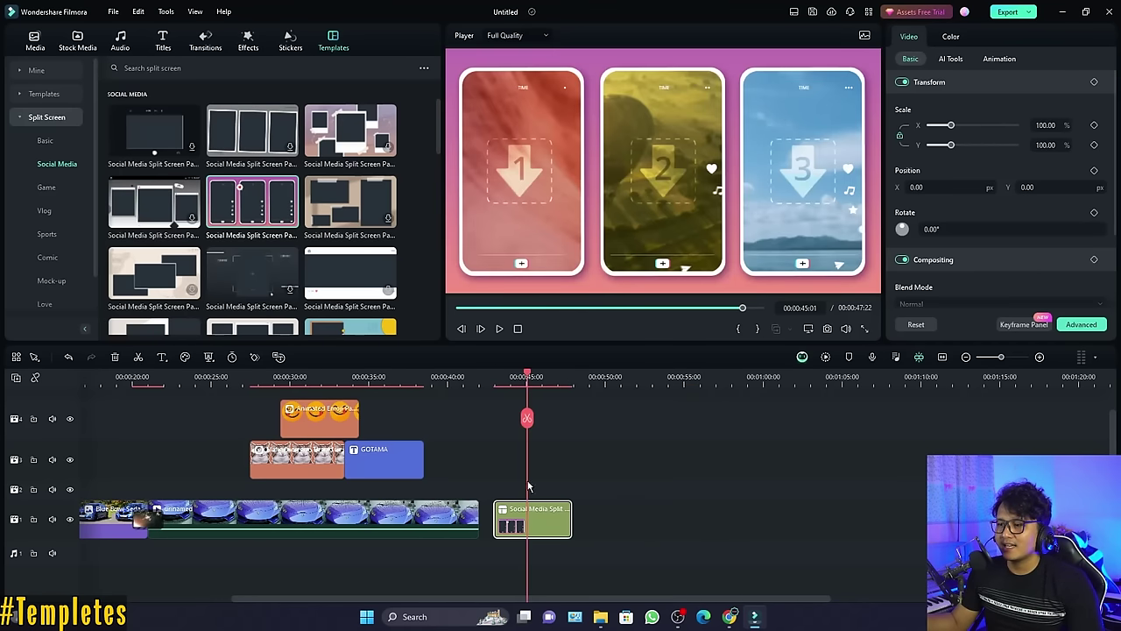
Fill the three phone frames of the social media split screen in order with the clips large11, large12 and large10
click(524, 267)
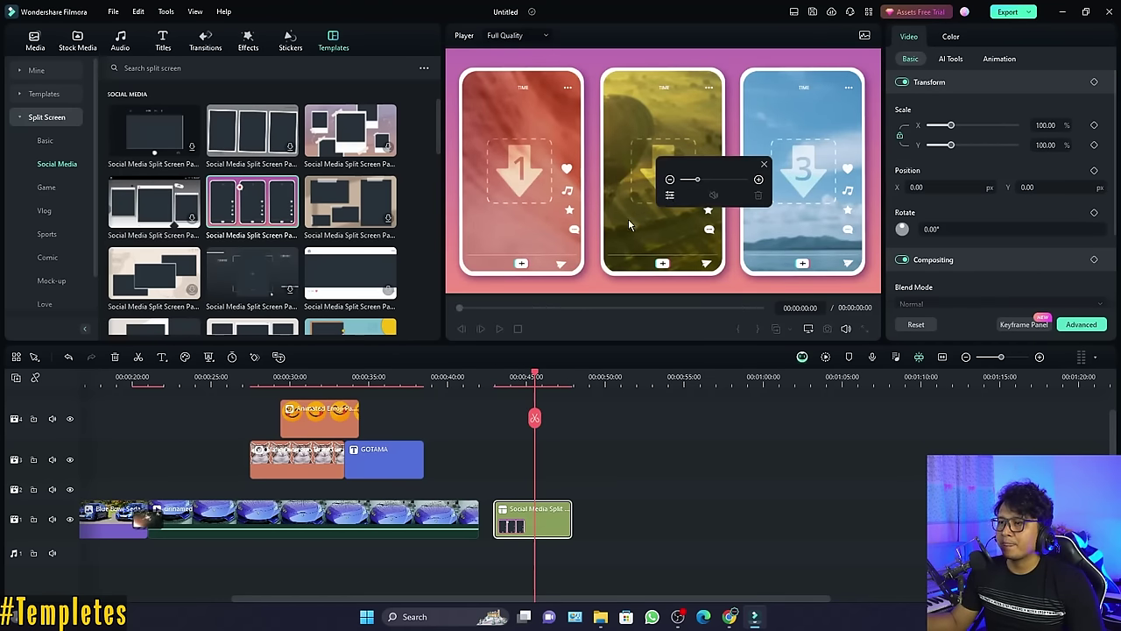
double_click(531, 273)
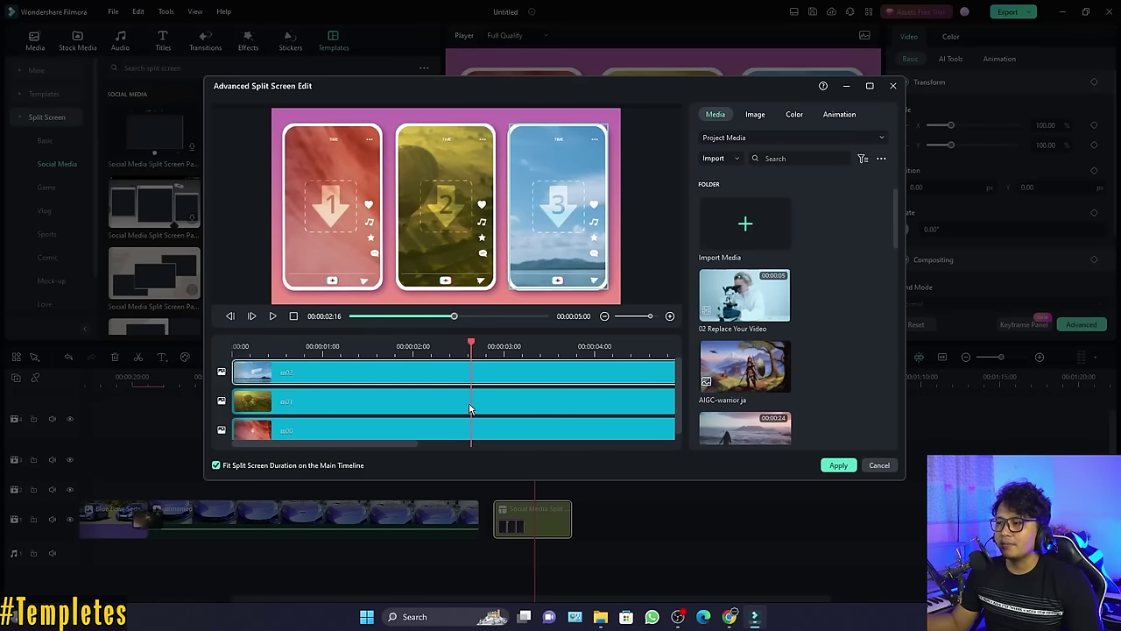
click(548, 395)
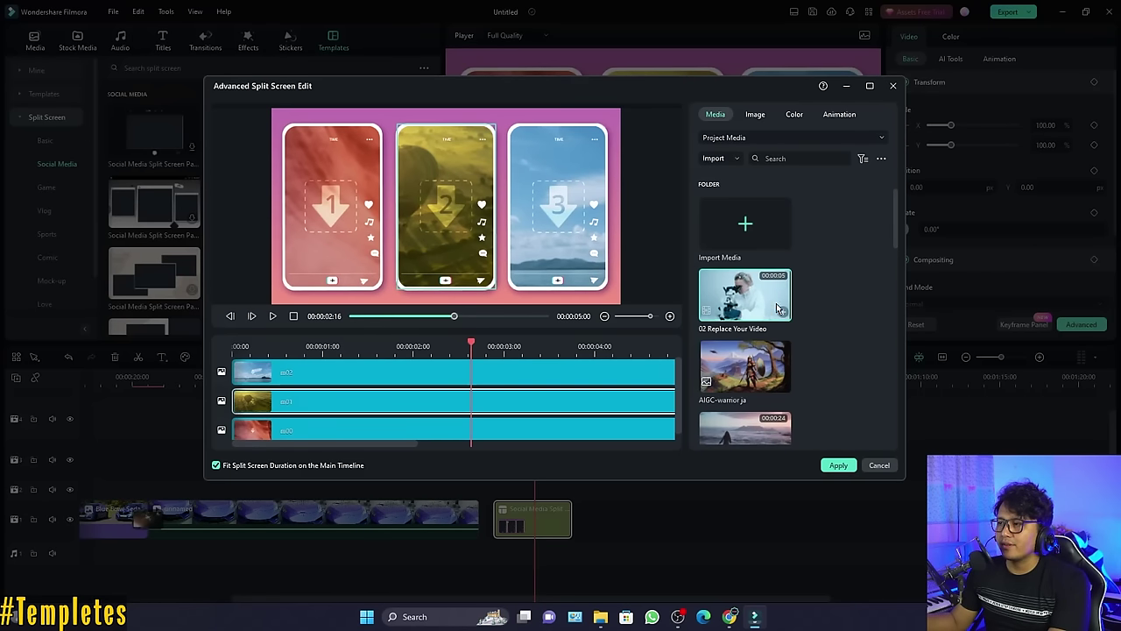
scroll(851, 313, down, 2)
drag(745, 340, 326, 216)
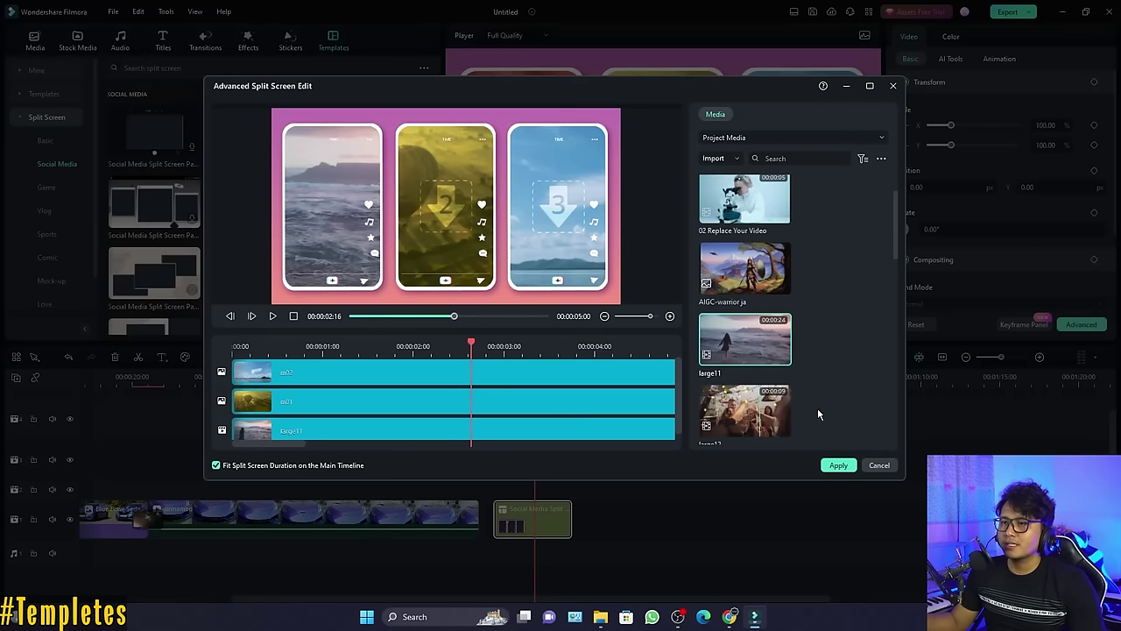
drag(744, 410, 403, 210)
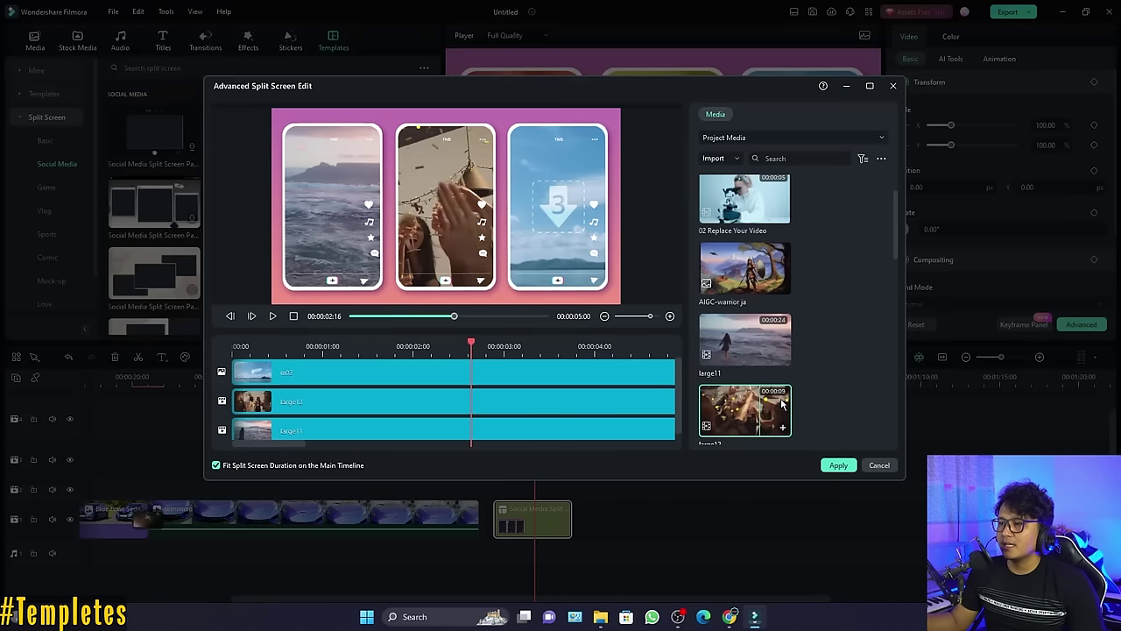
scroll(834, 380, down, 1)
drag(745, 402, 565, 217)
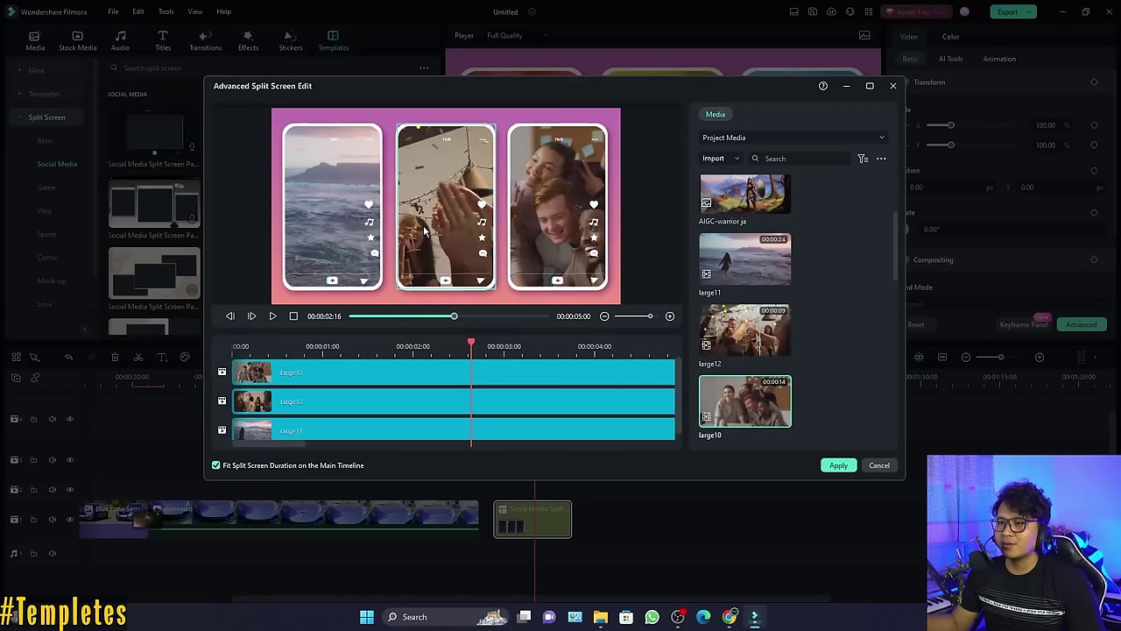
Apply the filled three-phone split screen and play it back on the timeline from about 43 seconds
click(839, 465)
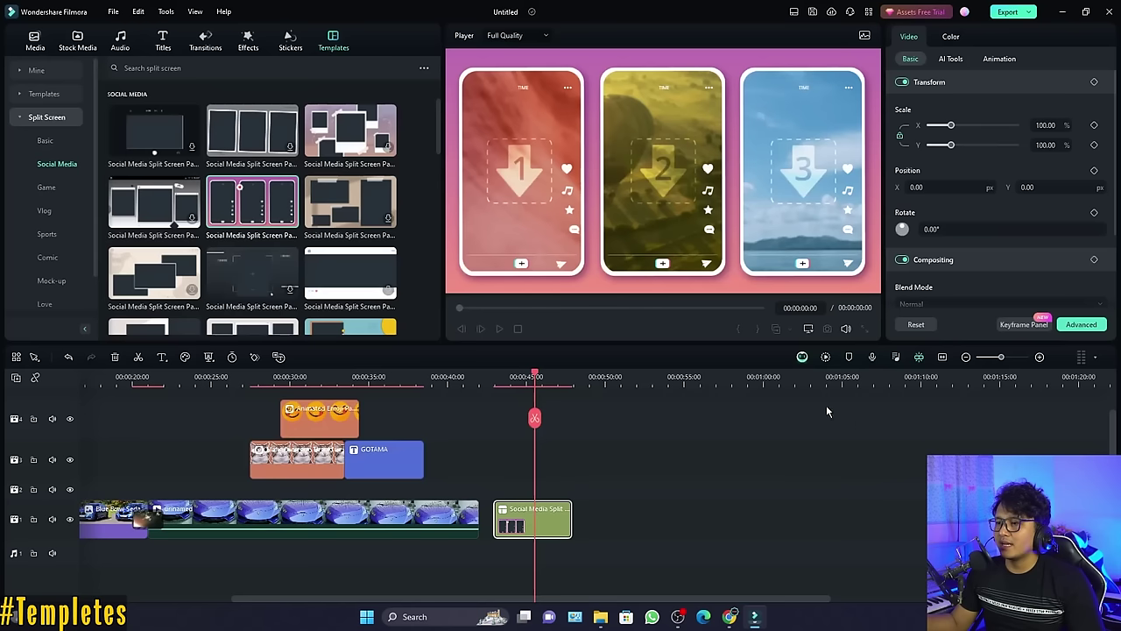
click(497, 381)
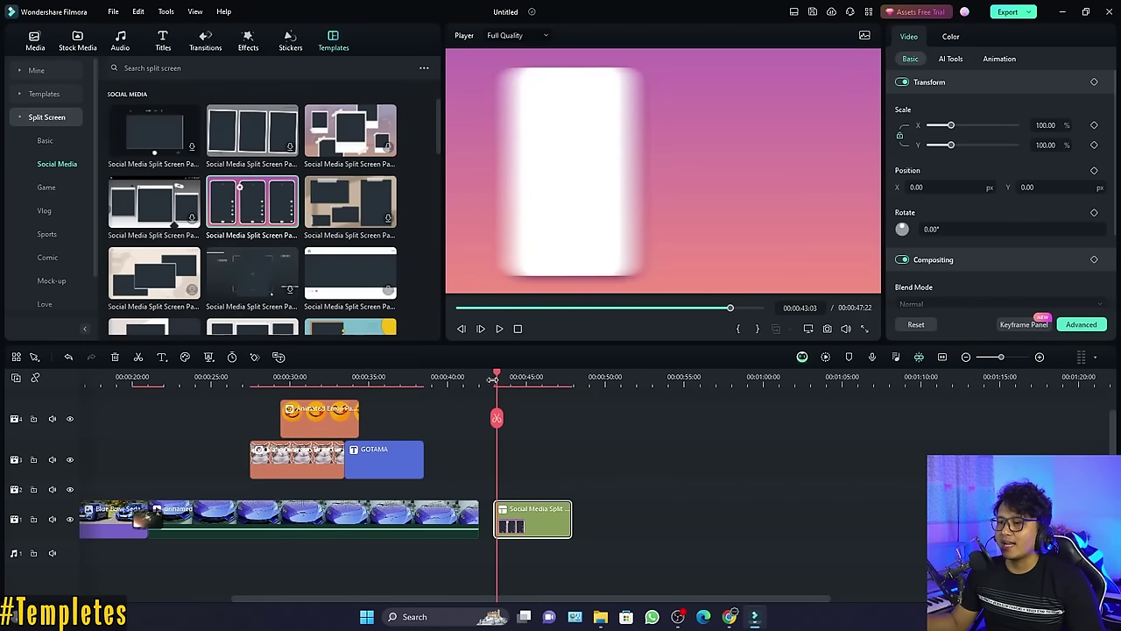
key(space)
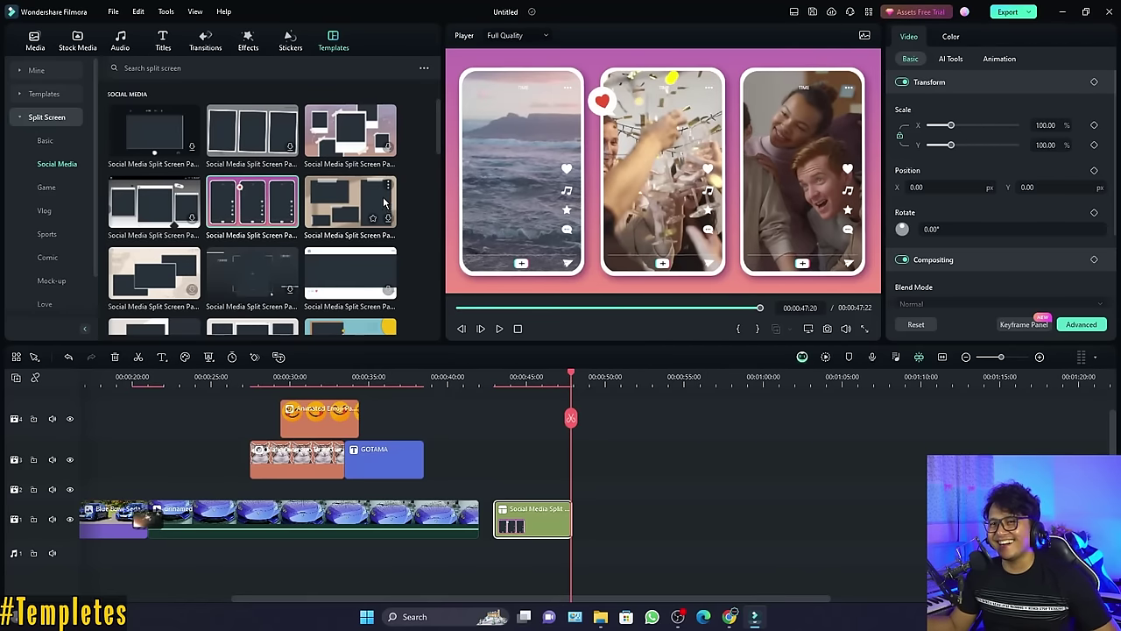
Move through the timeline to about 35 seconds and preview the large10 clip from the project media in the player
click(35, 39)
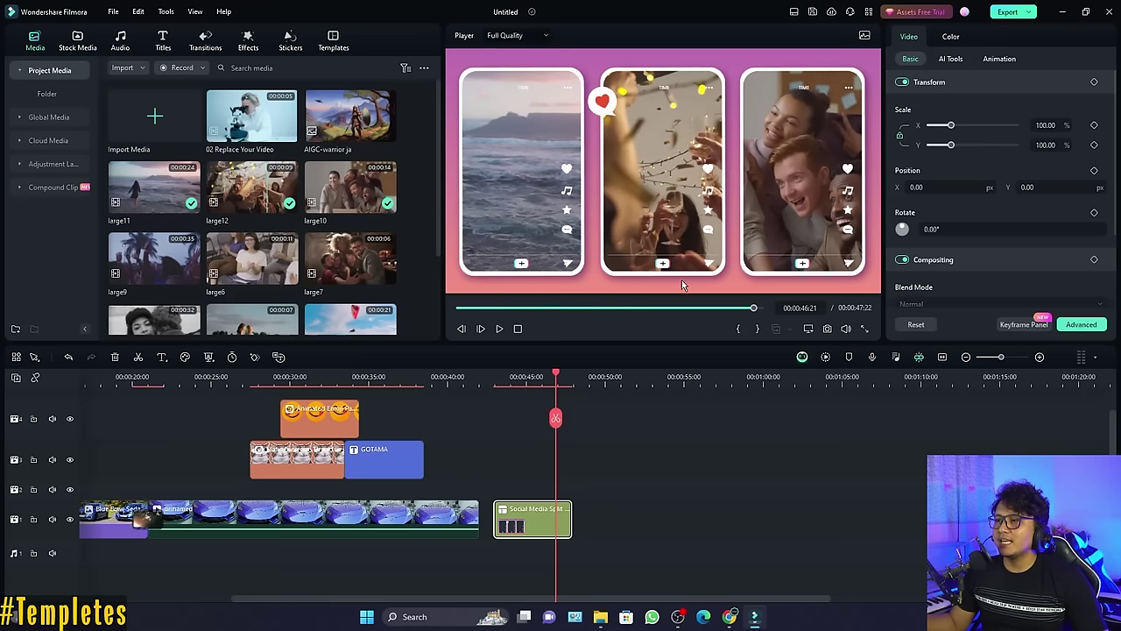
drag(344, 377, 379, 377)
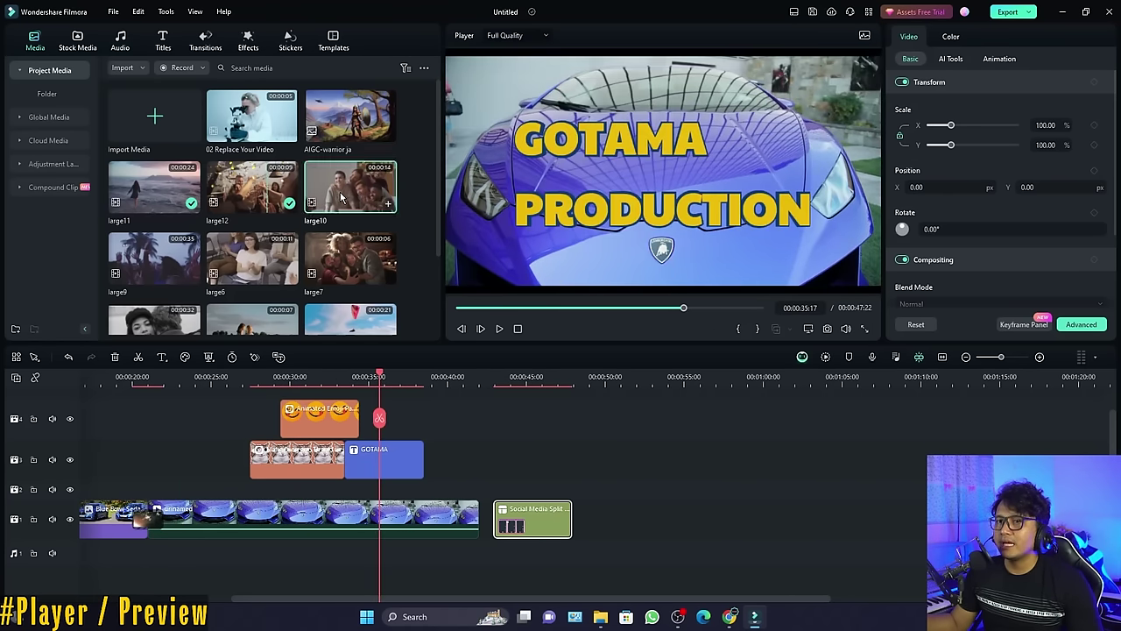
double_click(342, 198)
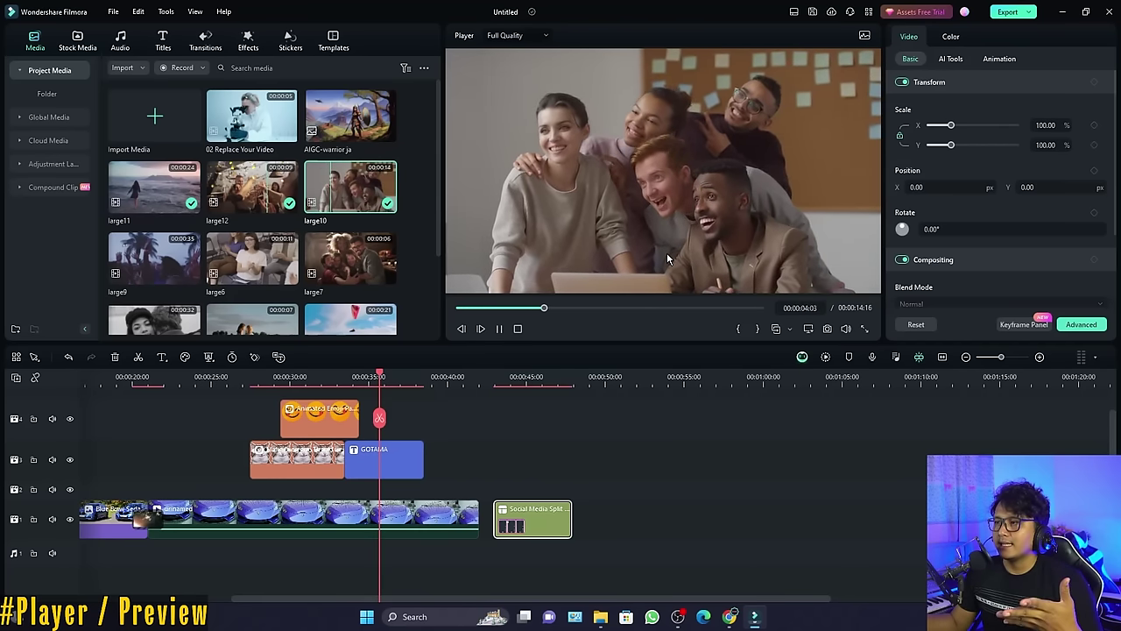
key(space)
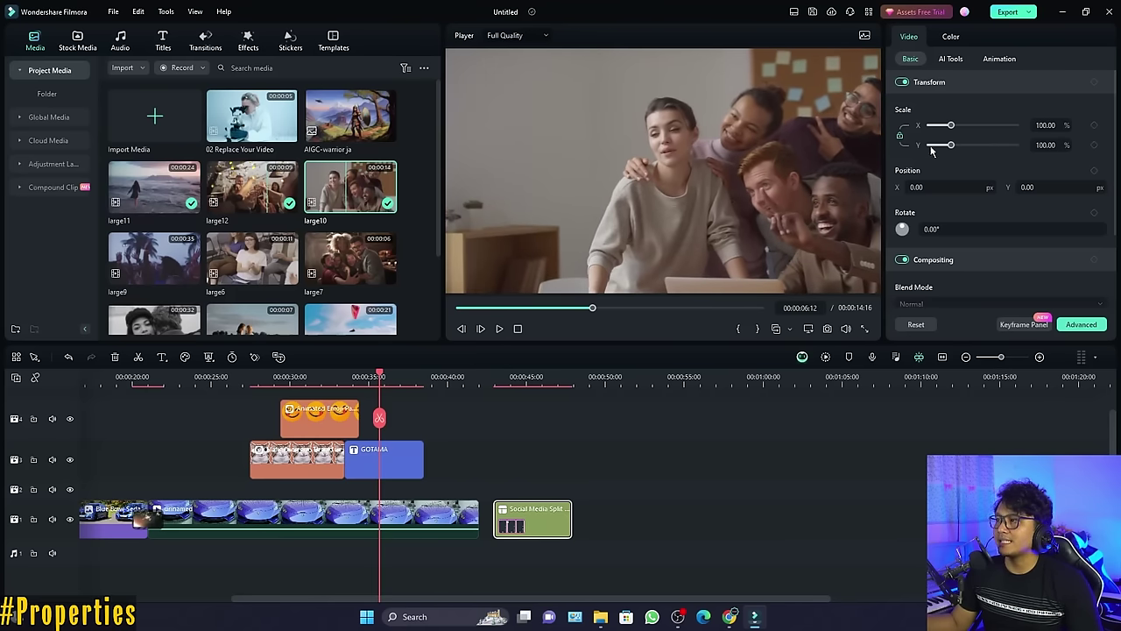
Select the clips on the main track and the GOTAMA title in turn to view their properties
click(396, 471)
click(405, 515)
click(423, 517)
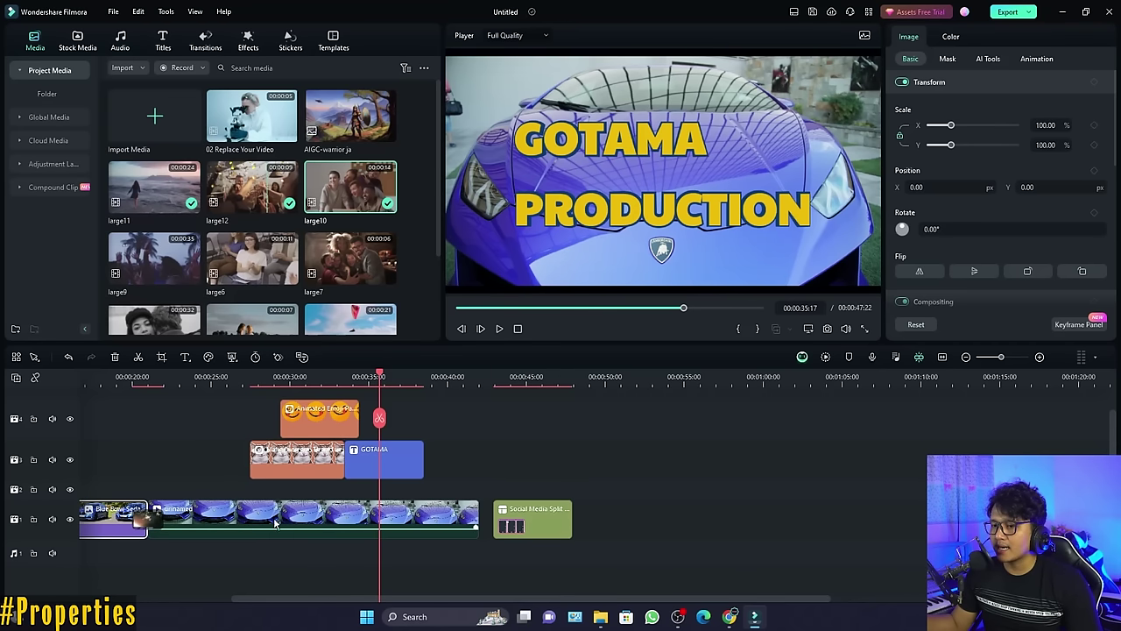
click(394, 462)
scroll(578, 480, down, 1)
scroll(578, 480, down, 1)
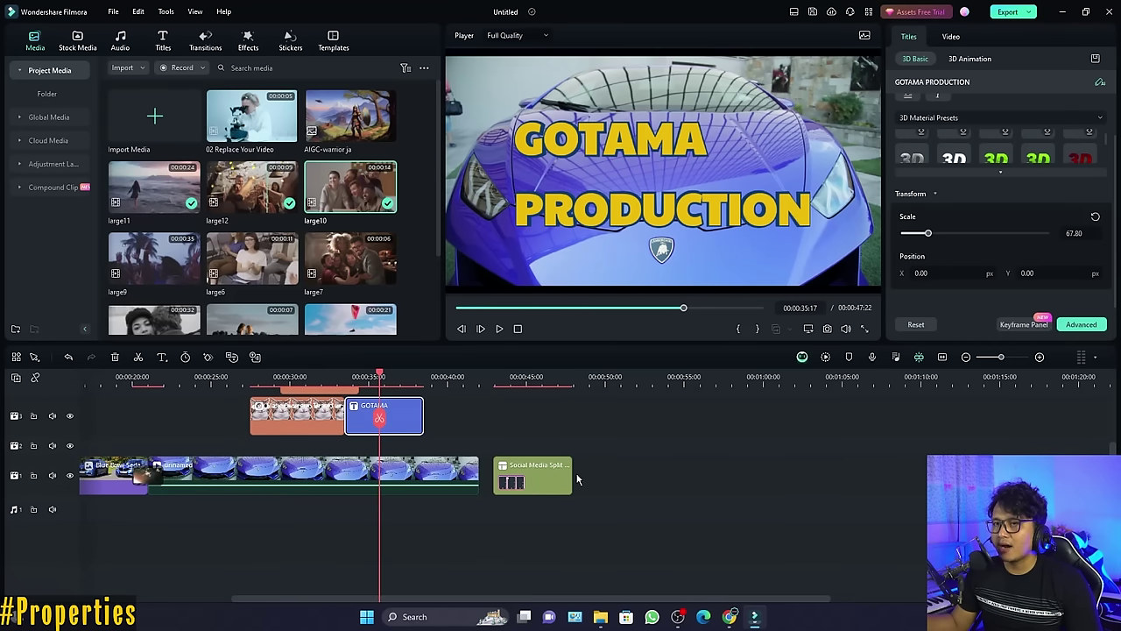
Add the trending music Parachute to the timeline and move it to a second audio track at about 14 seconds
click(120, 41)
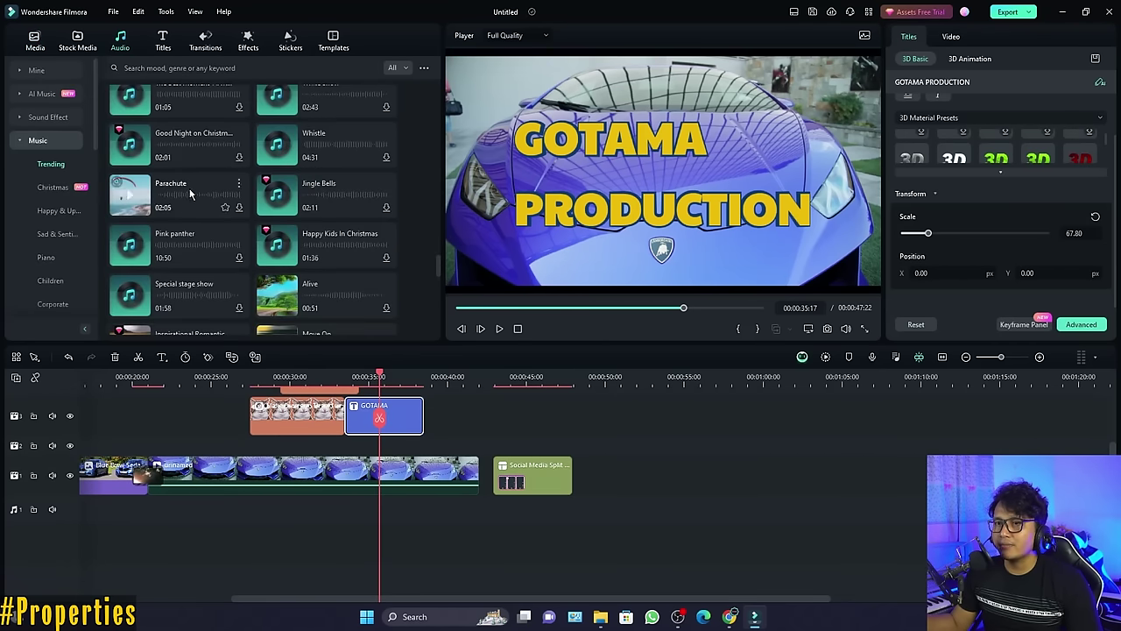
drag(183, 187, 130, 513)
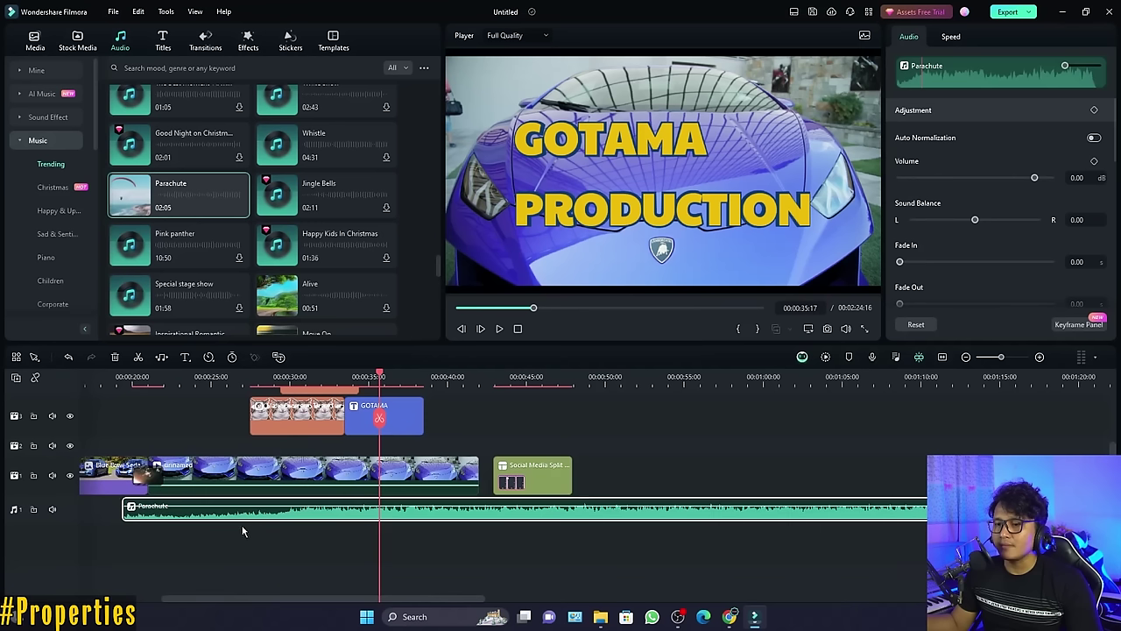
drag(280, 514, 243, 523)
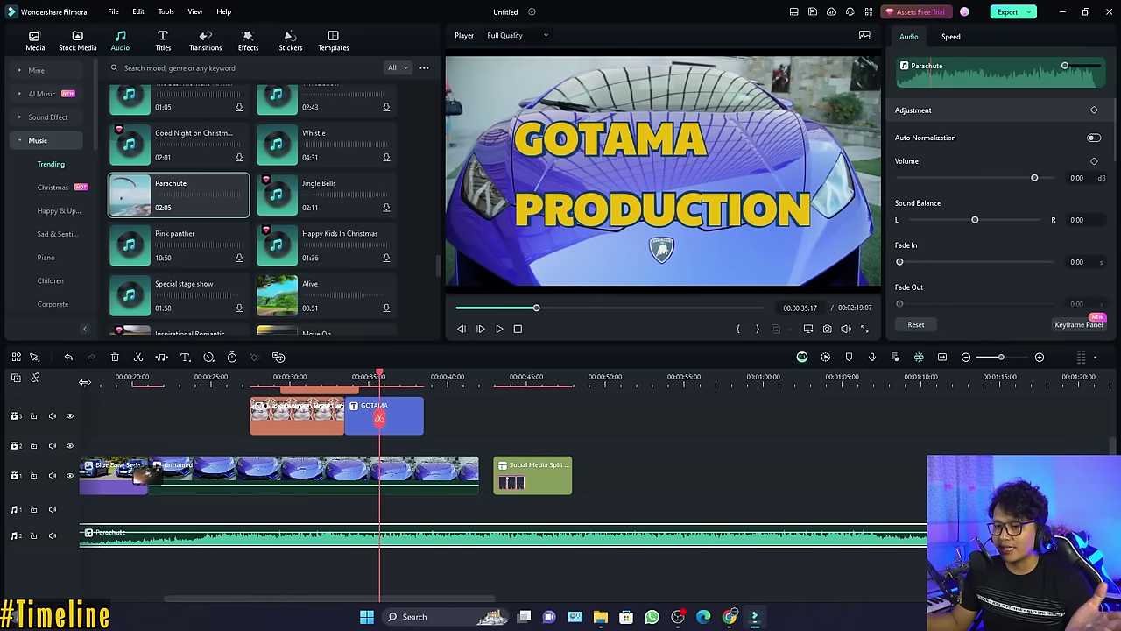
Delete all clips from the timeline and return to the project media
key(Home)
drag(83, 377, 562, 429)
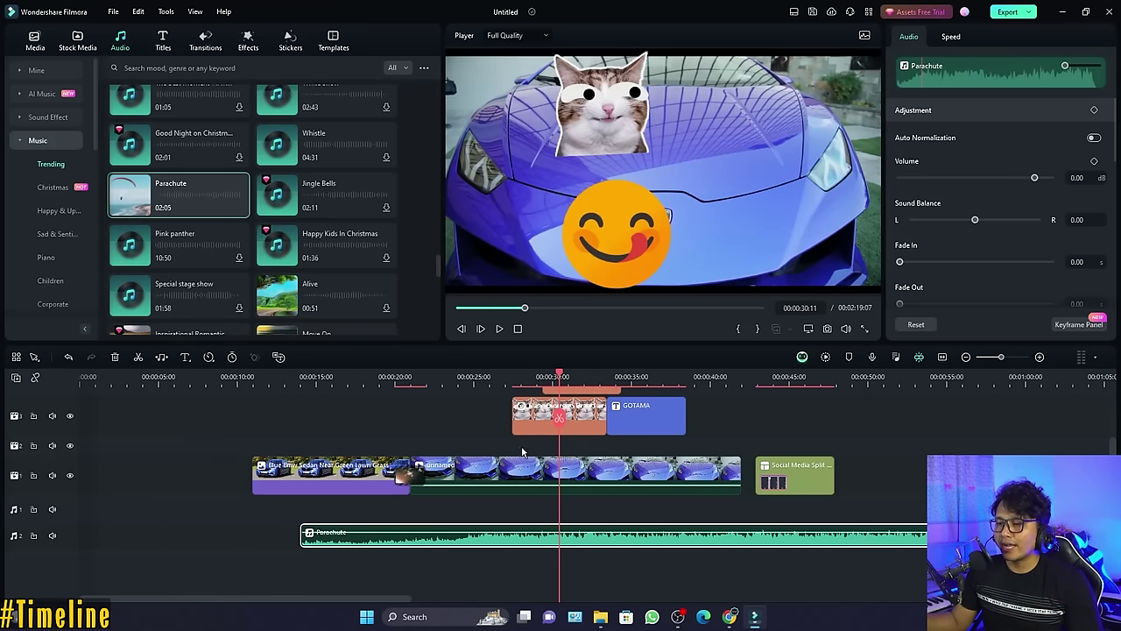
drag(377, 398, 833, 564)
key(Delete)
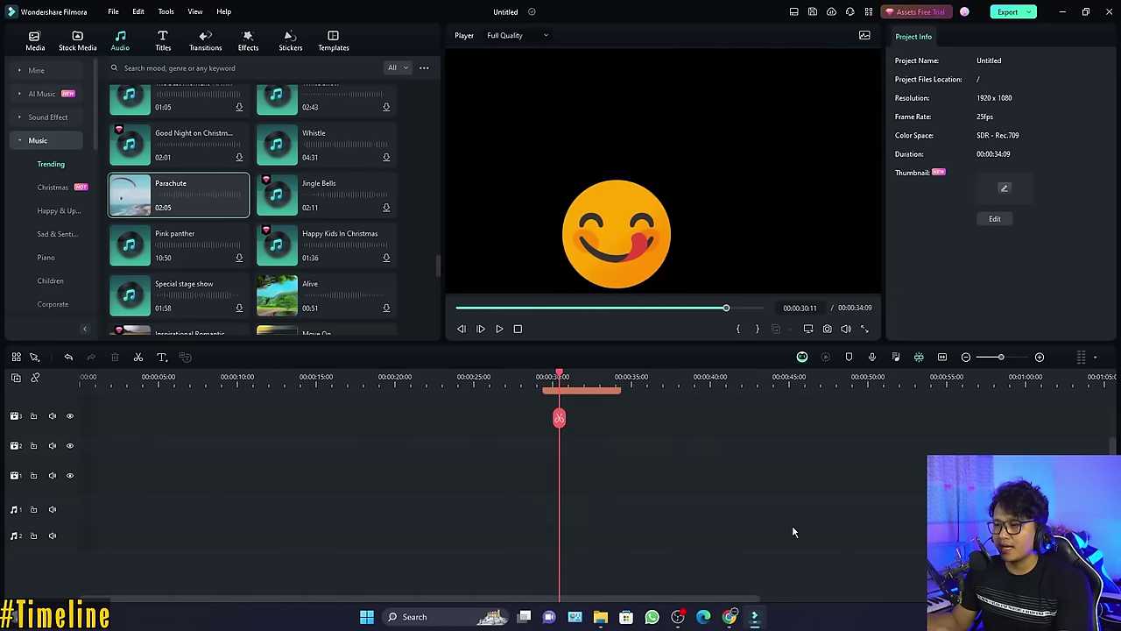
click(35, 29)
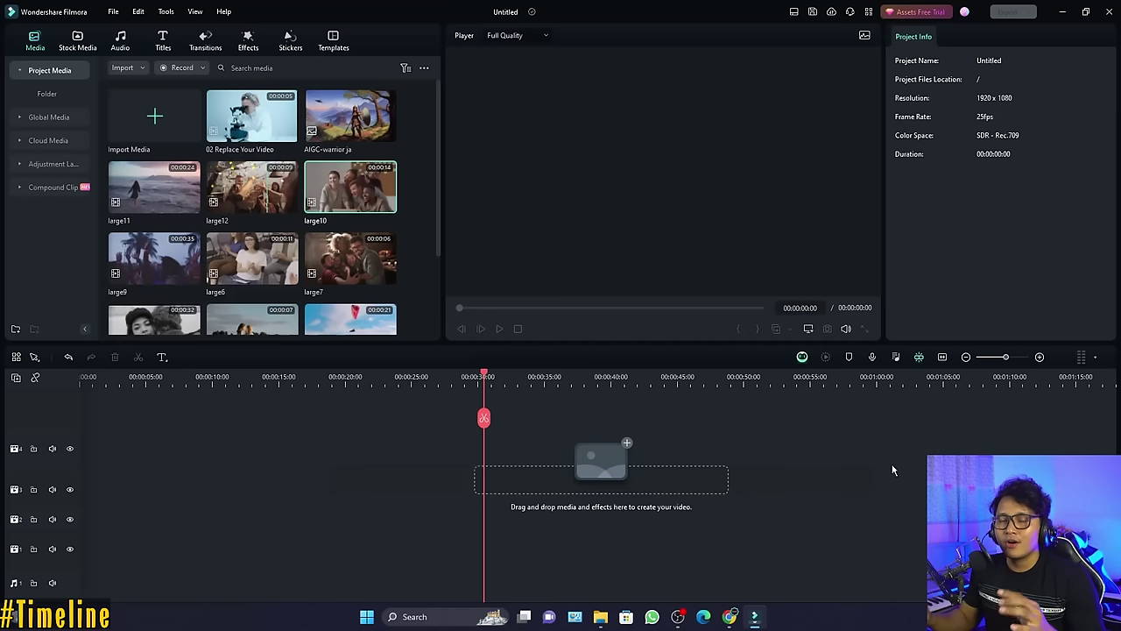
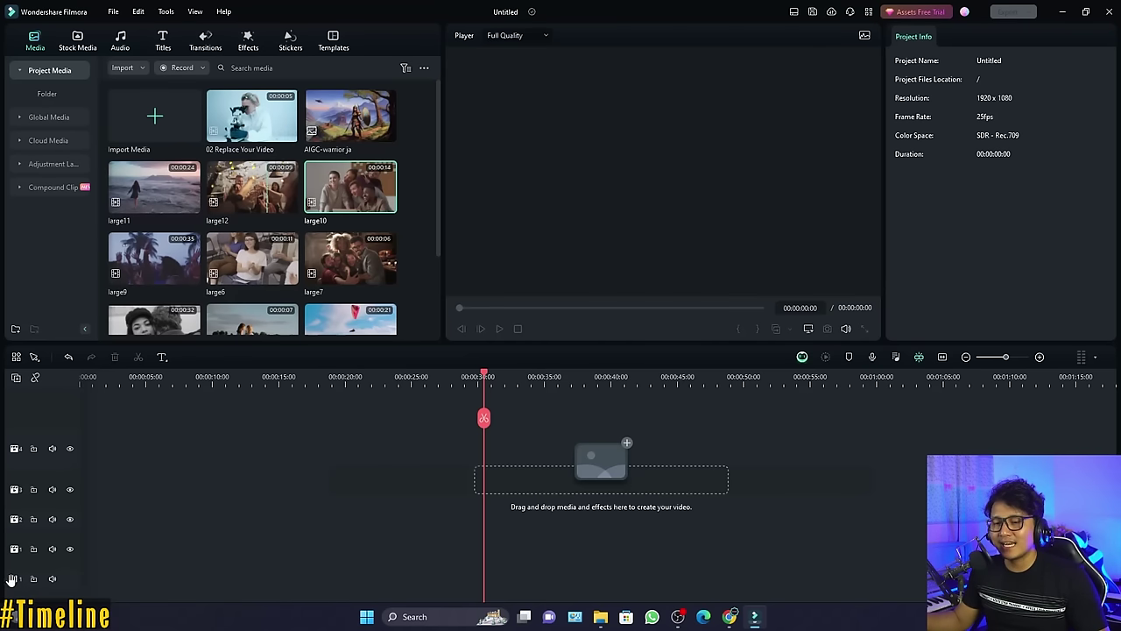
Place the large12 clip at the start of video track 1 and move the playhead to about 1 second
scroll(46, 561, down, 3)
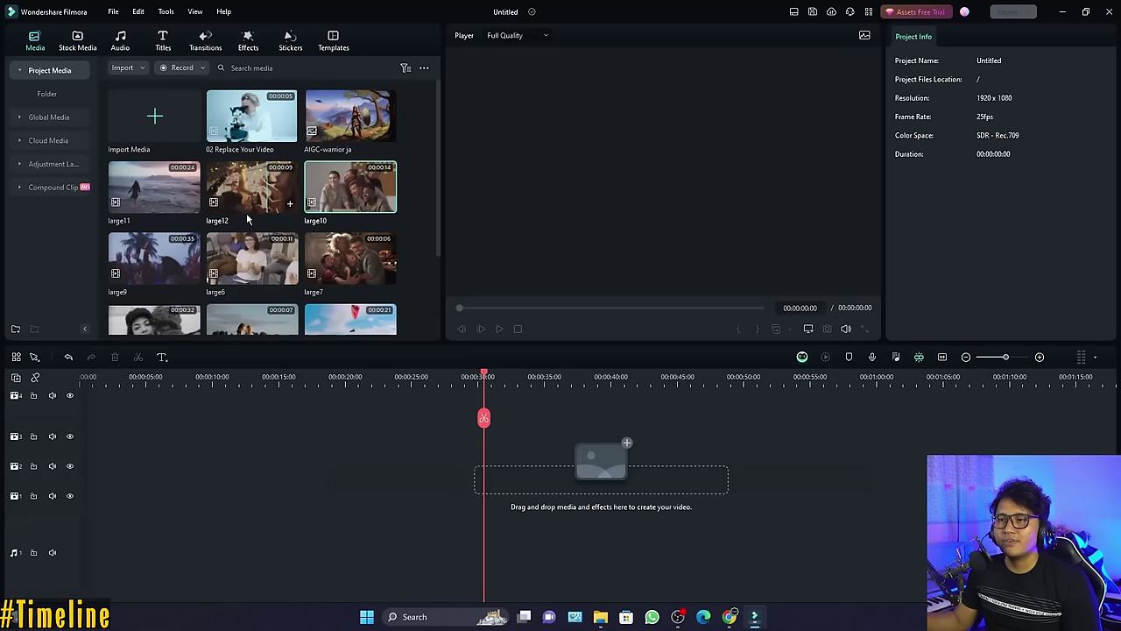
mouse_move(267, 206)
mouse_down()
mouse_move(248, 191)
mouse_move(254, 179)
mouse_move(273, 188)
mouse_up()
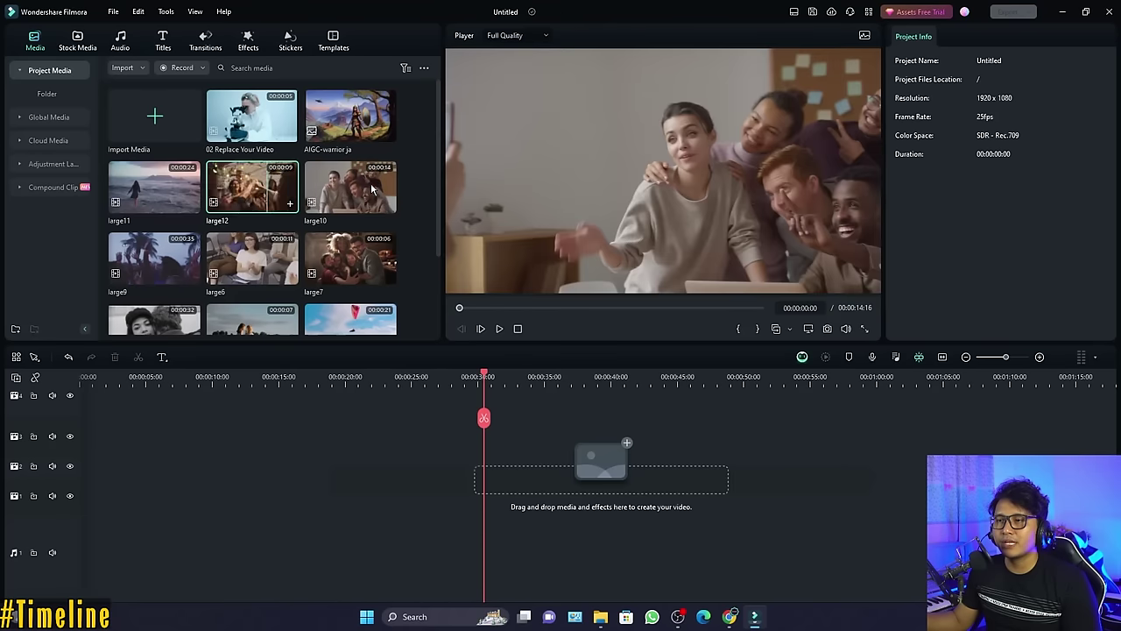
click(243, 190)
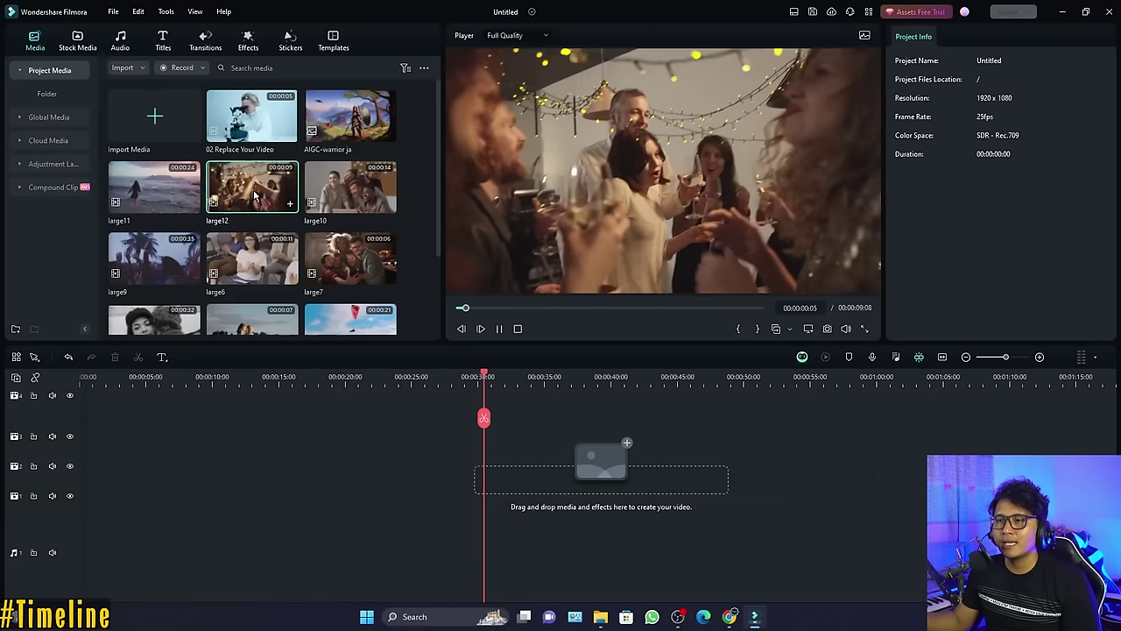
drag(242, 190, 85, 496)
click(82, 377)
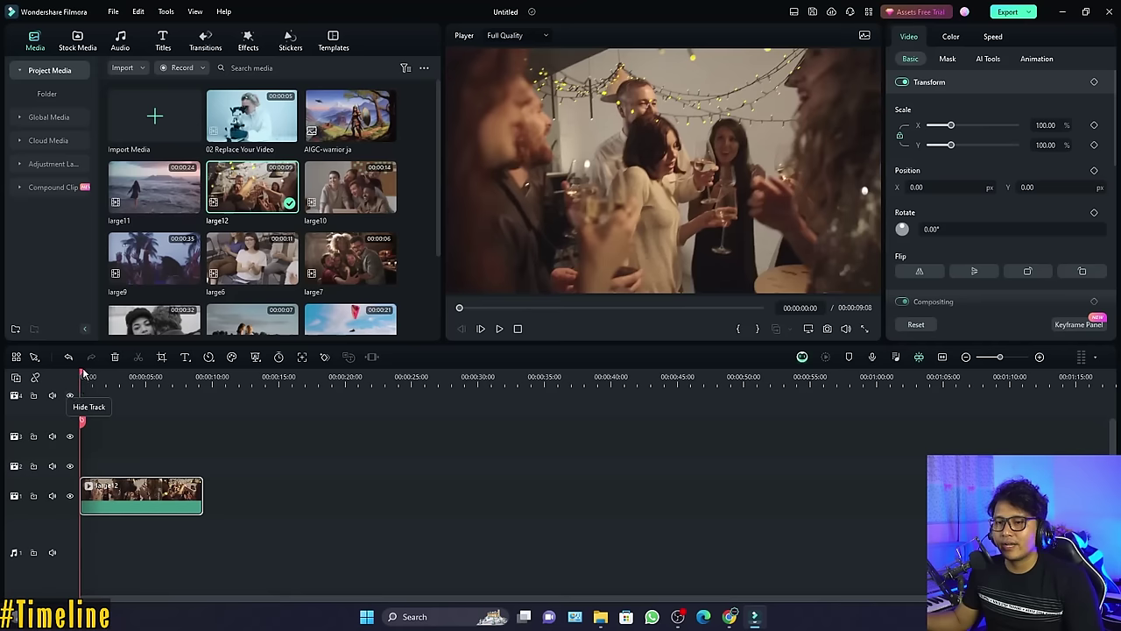
drag(83, 377, 99, 401)
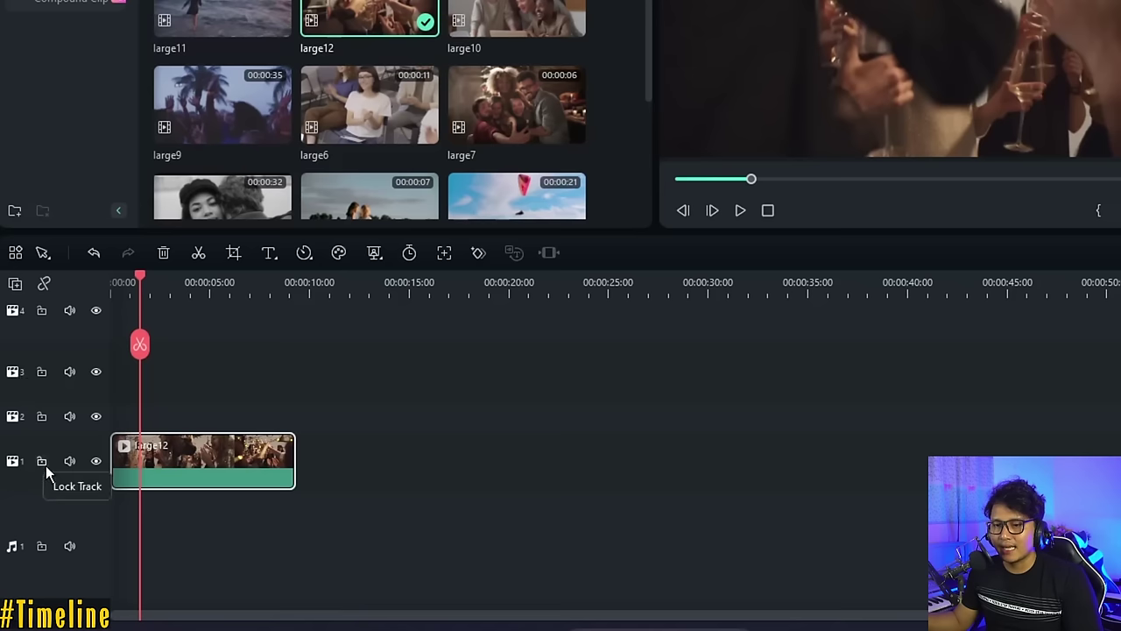
Lock and unlock video track 1, and mute and unmute it
click(41, 461)
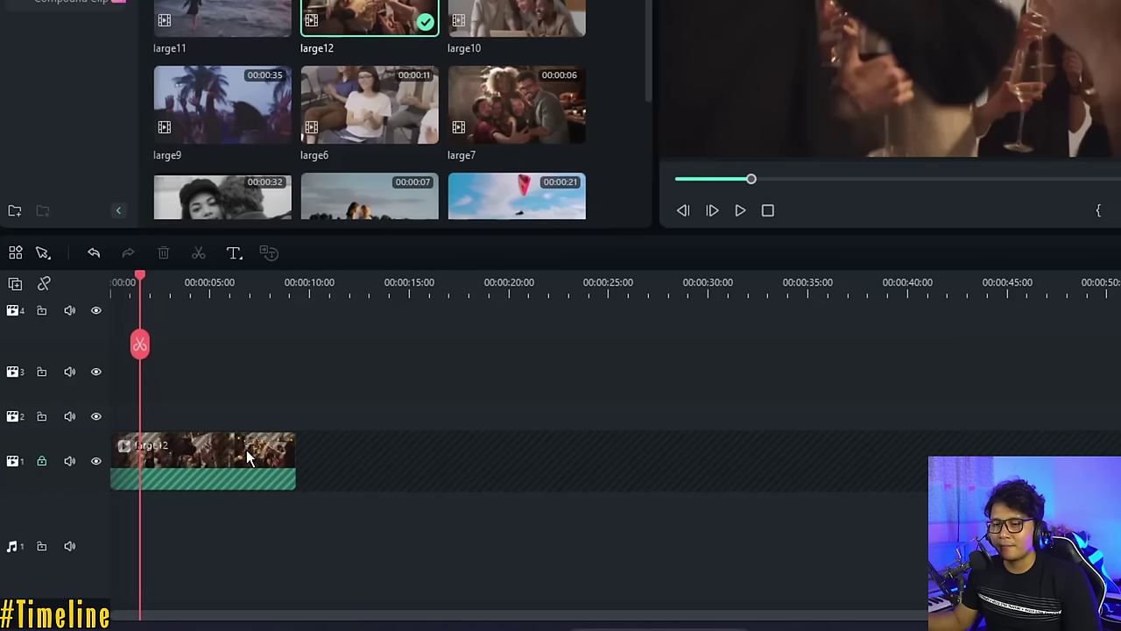
click(41, 460)
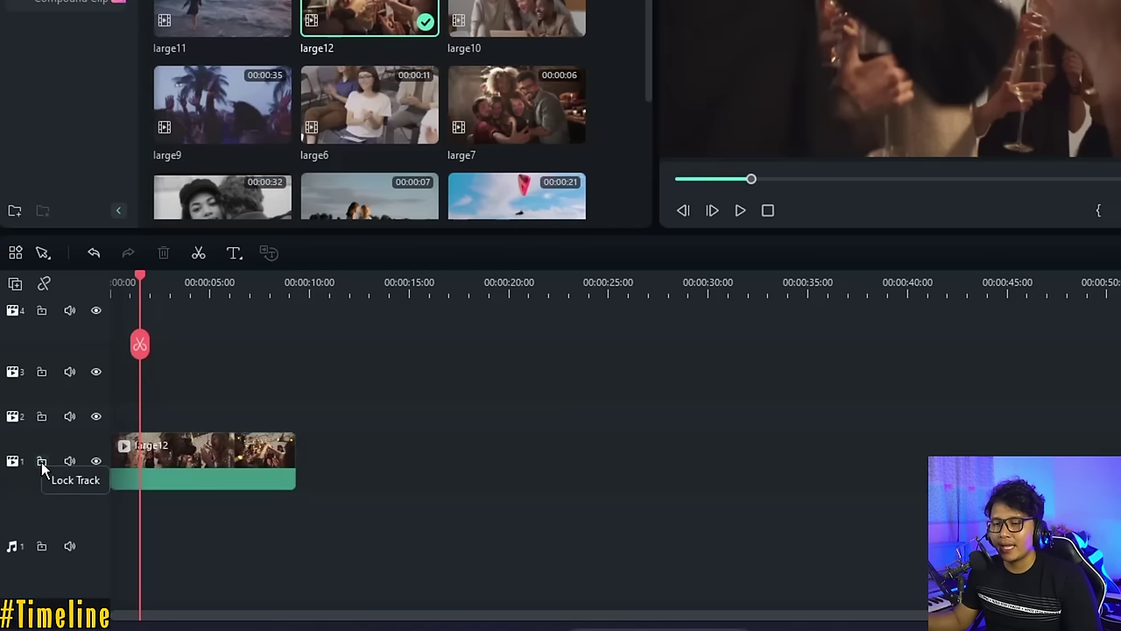
click(68, 458)
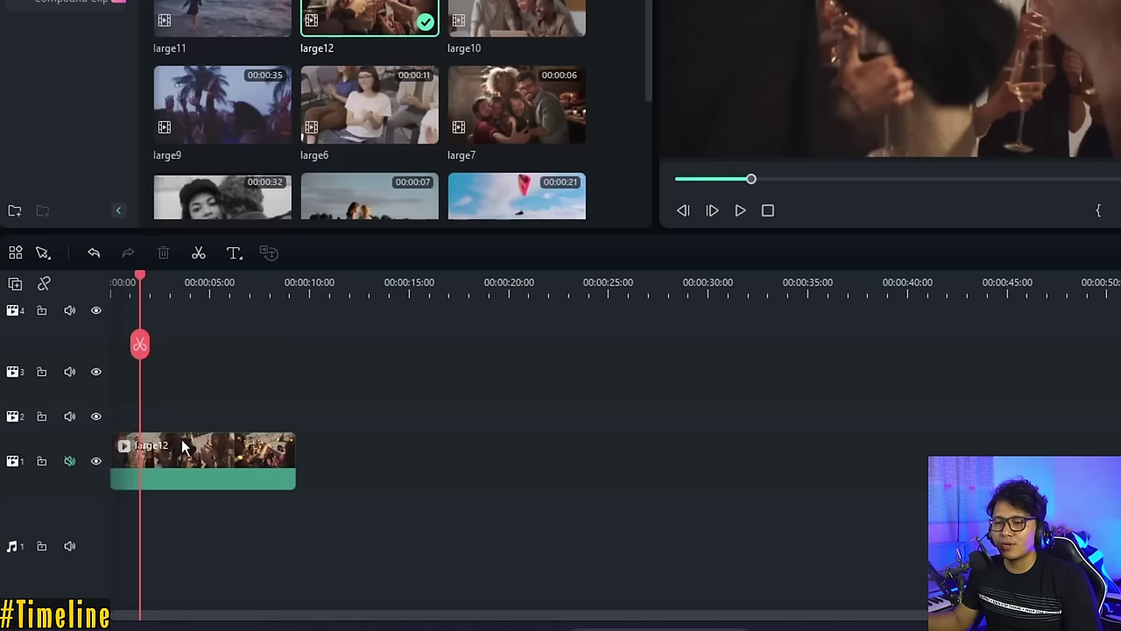
click(70, 462)
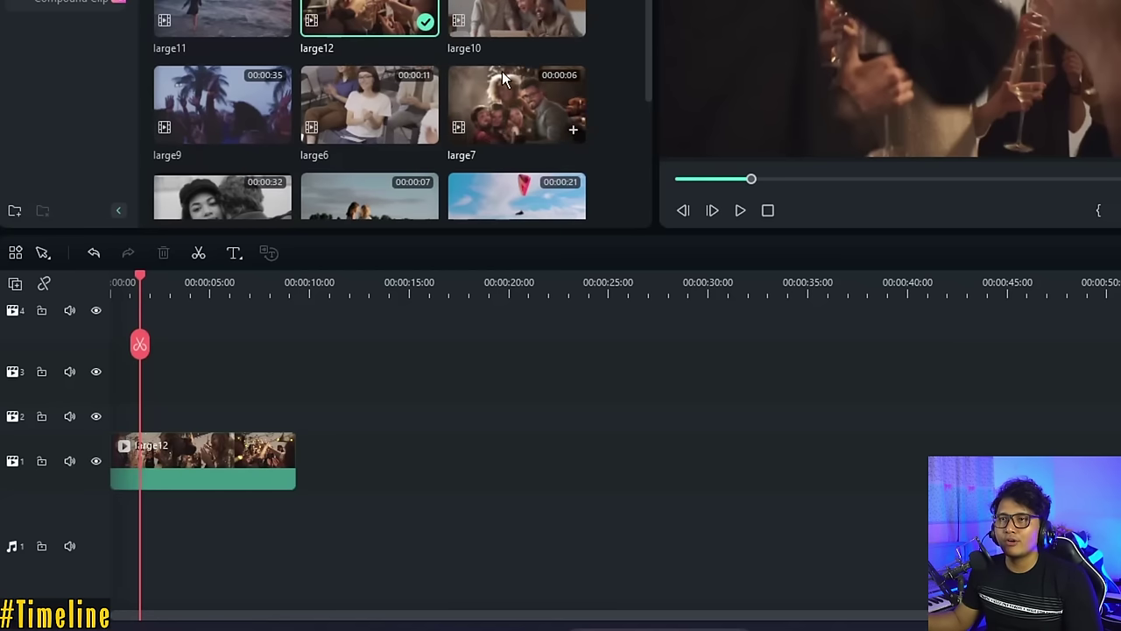
Add review keluarga rempong 1 right after large12, keeping the 1920 x 1080 25fps project settings, and play it from about 15 seconds
scroll(503, 73, down, 3)
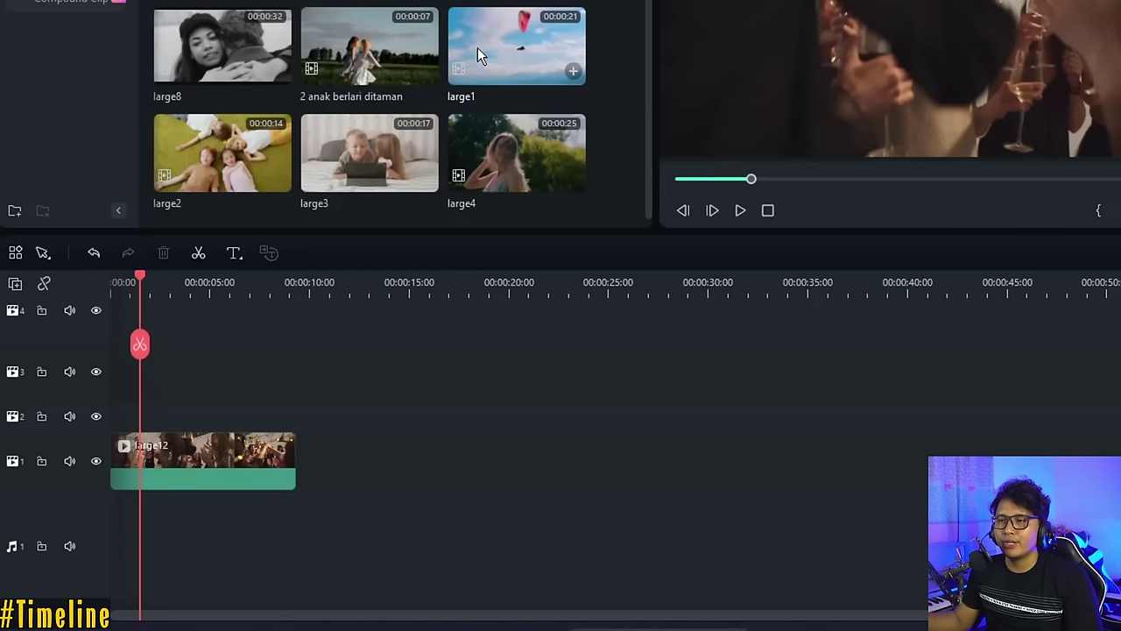
scroll(368, 131, down, 2)
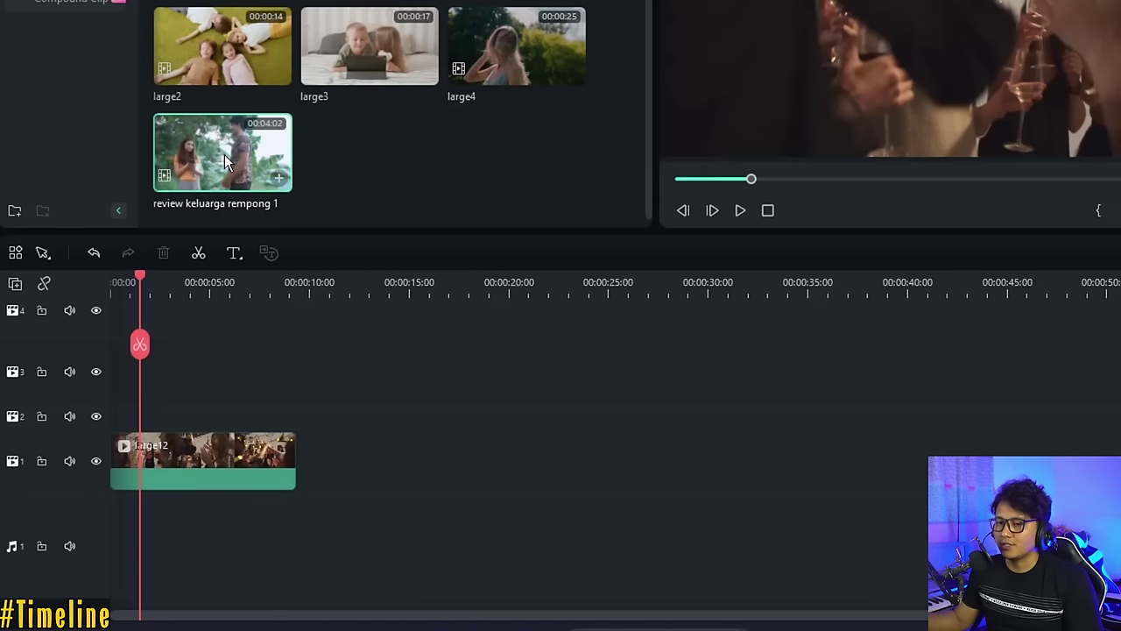
drag(223, 153, 298, 458)
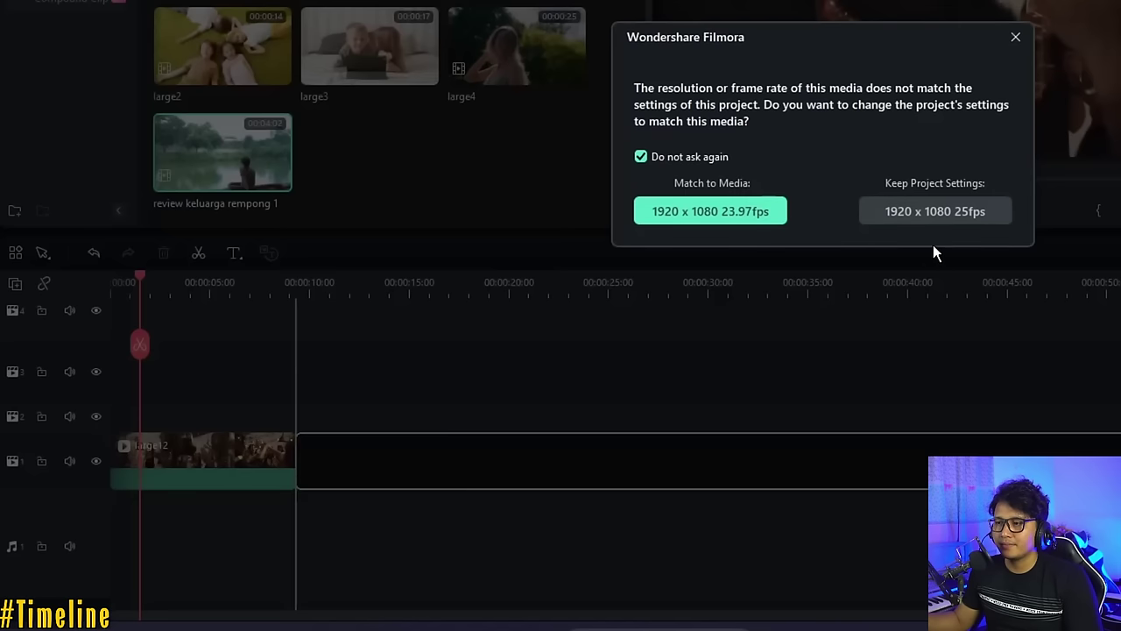
click(942, 210)
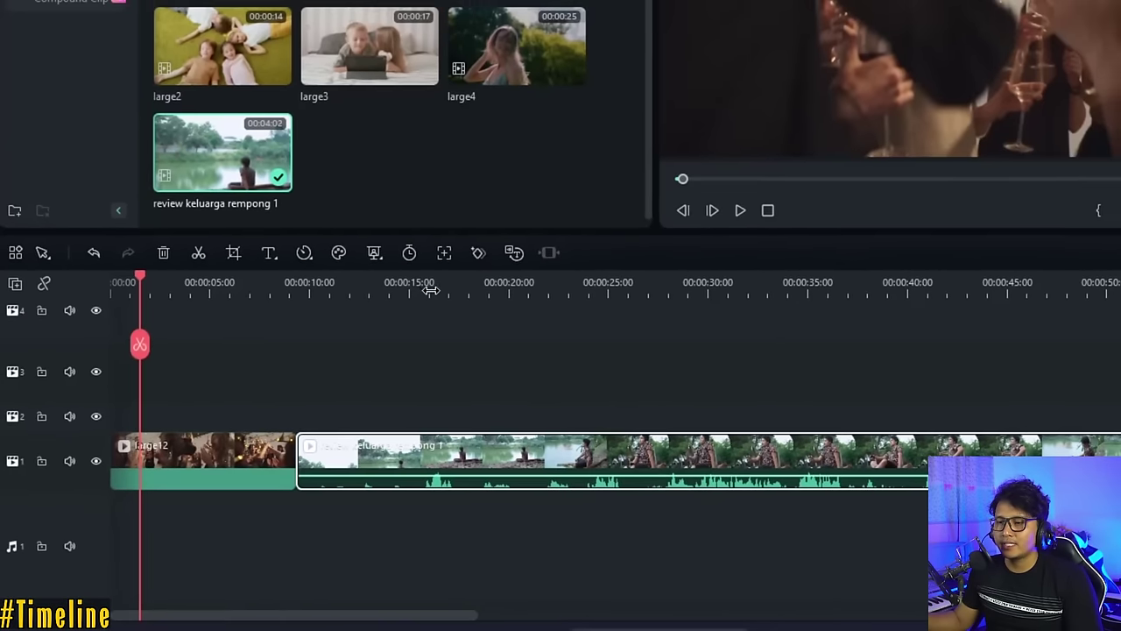
click(610, 151)
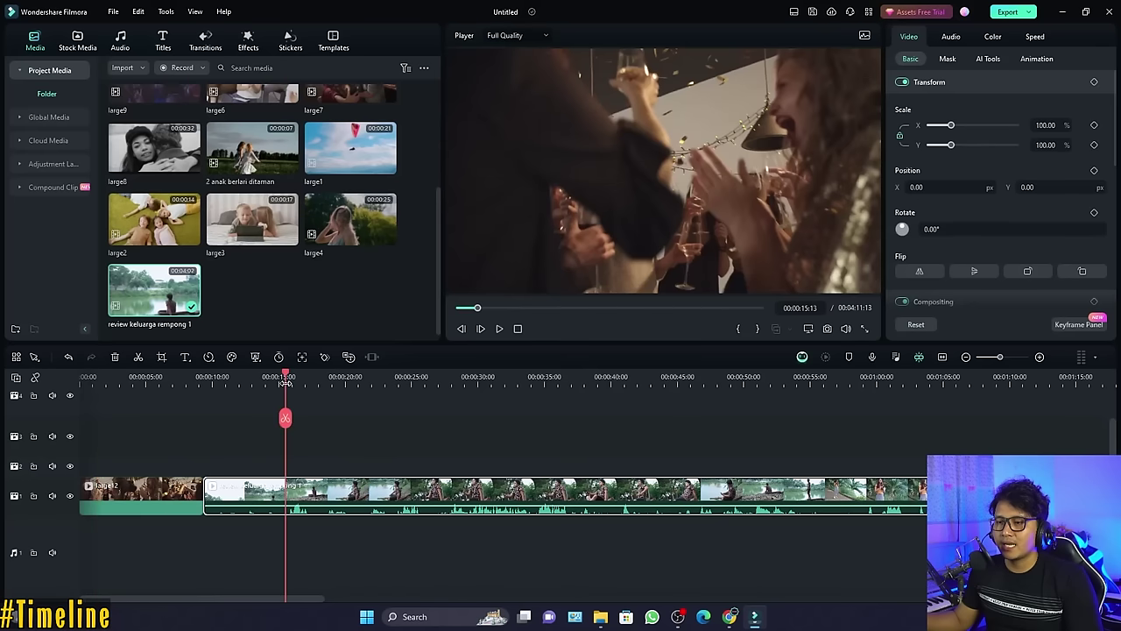
key(space)
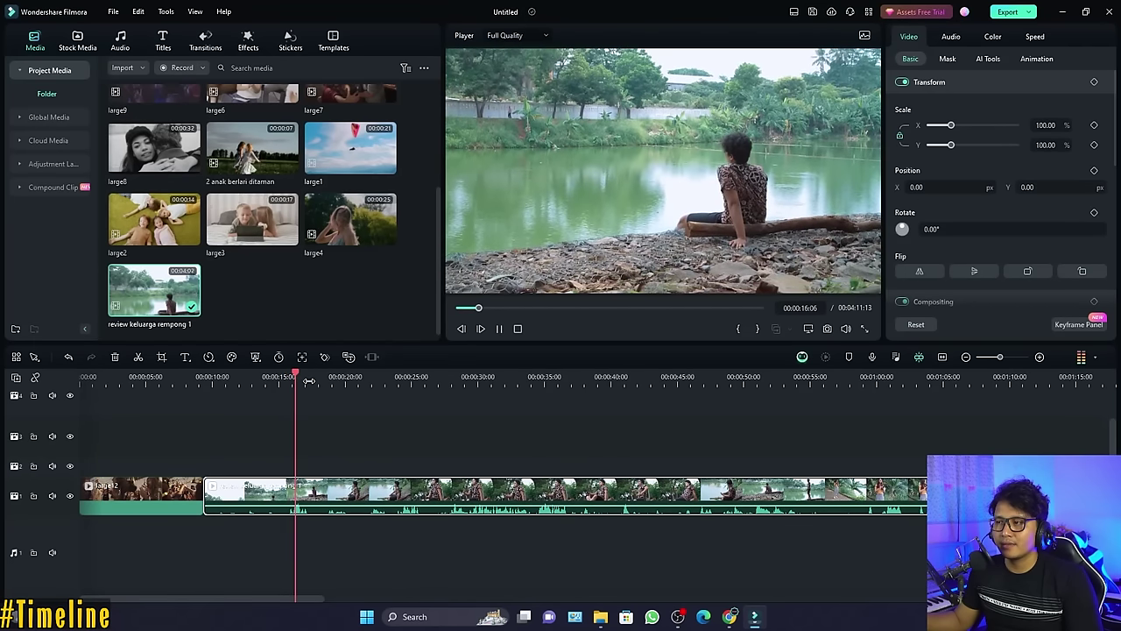
key(space)
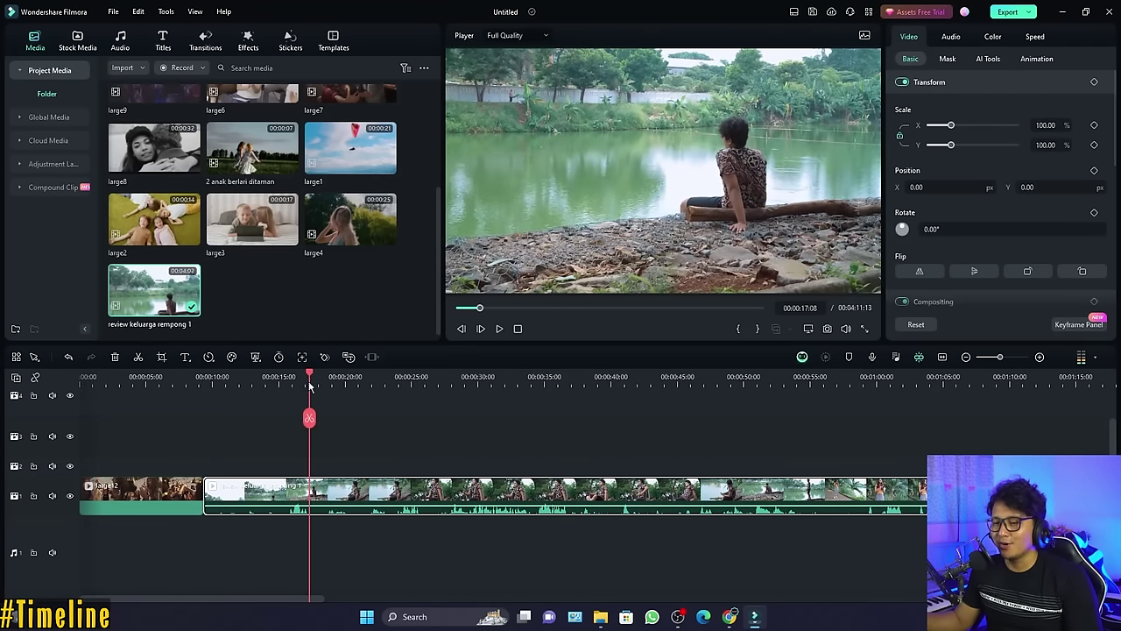
Mute video track 1 and play the review keluarga rempong 1 clip again from about 16 seconds
click(52, 496)
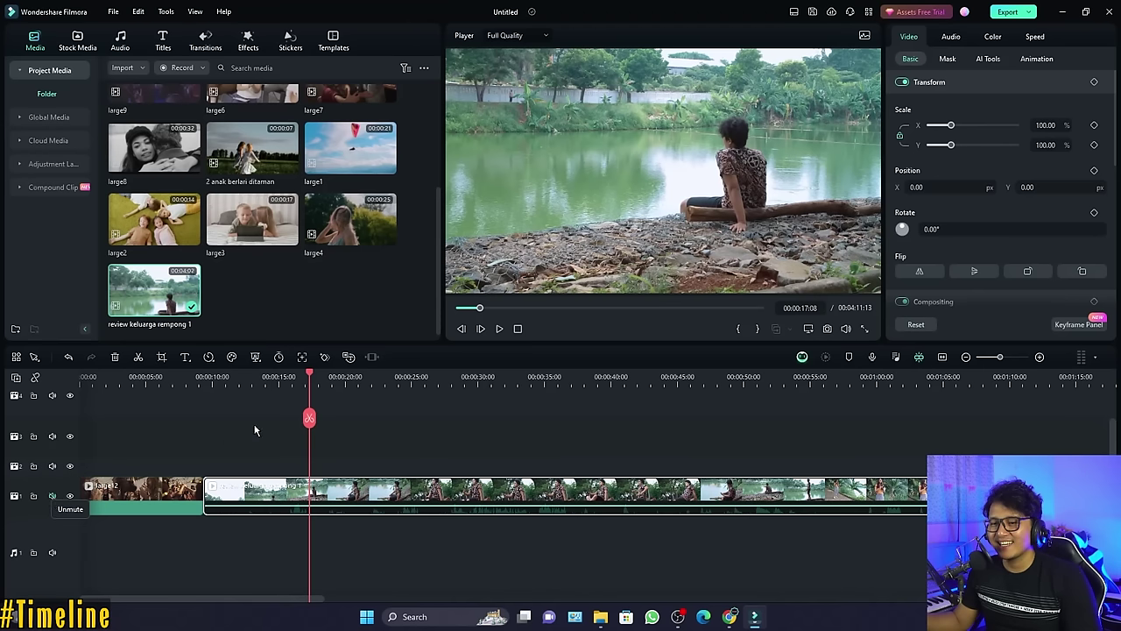
click(289, 379)
key(space)
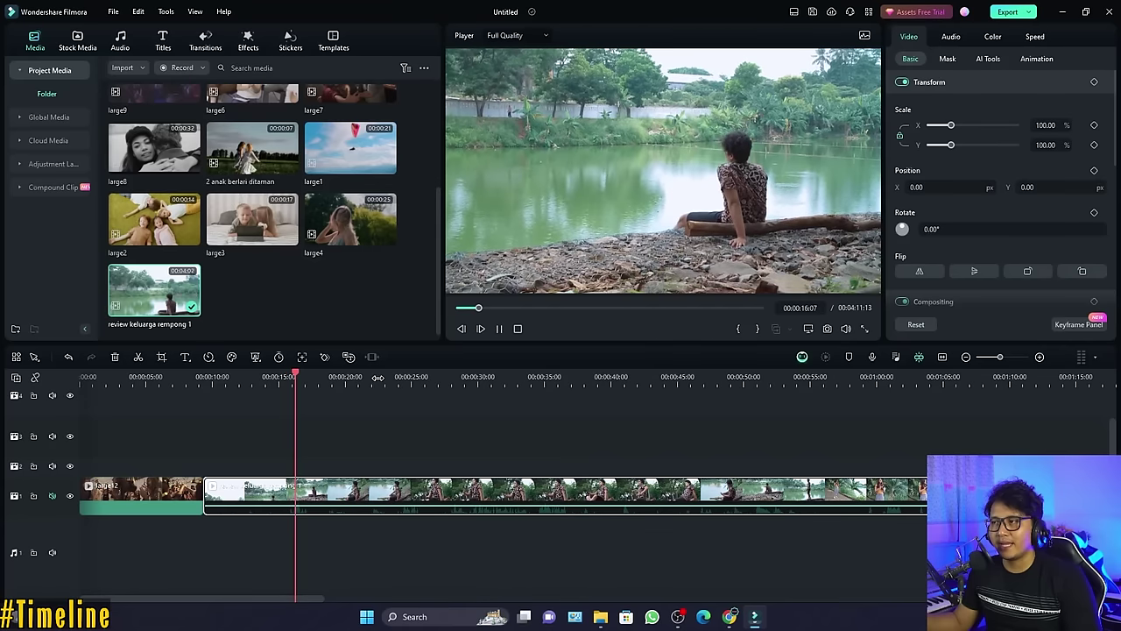
key(space)
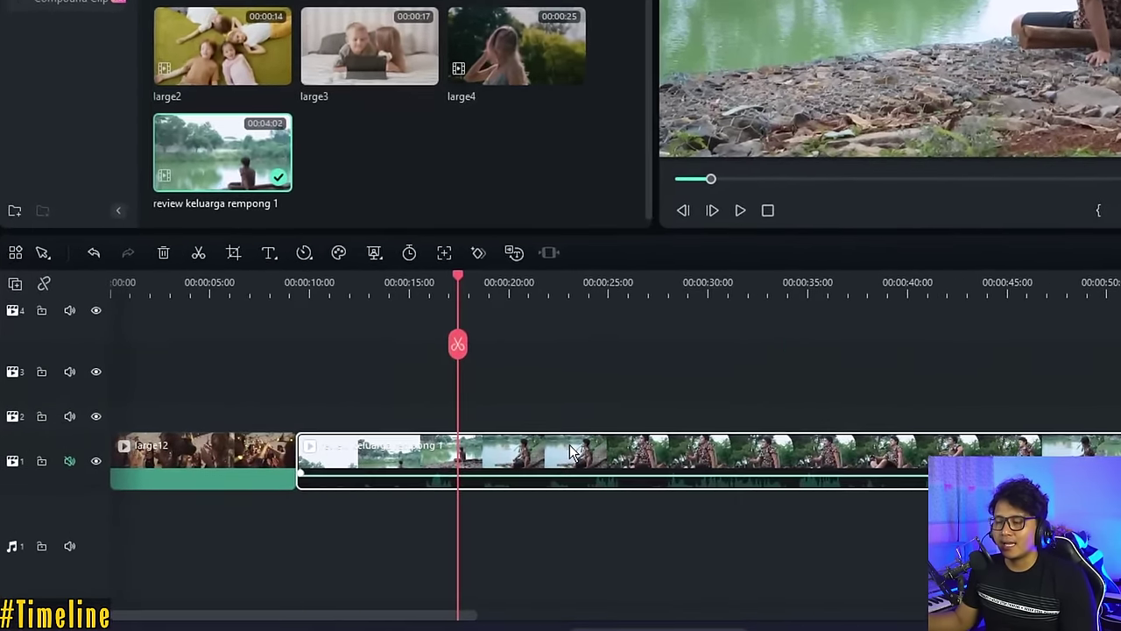
Delete the review keluarga rempong 1 clip from the timeline, and hide and show video track 1
key(Delete)
click(174, 277)
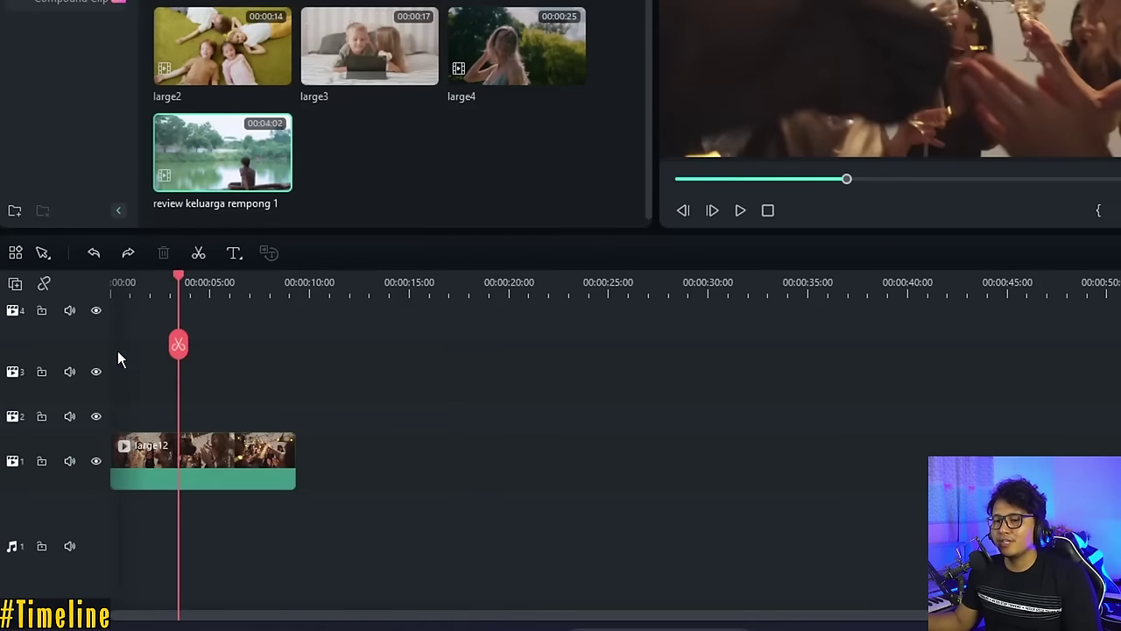
click(96, 461)
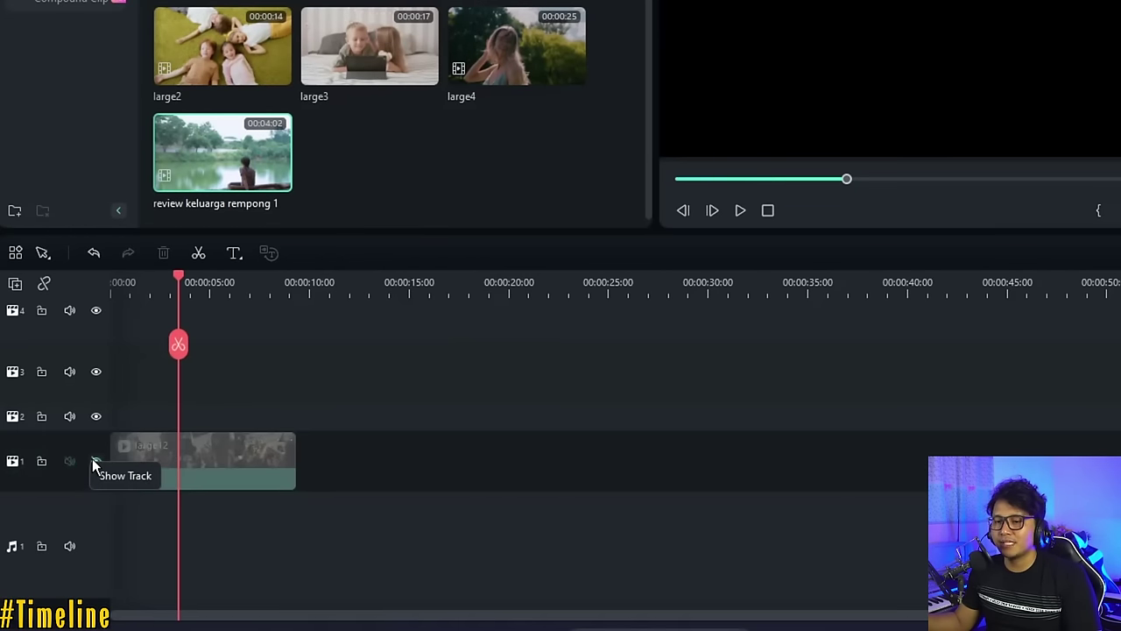
click(96, 460)
Split large12 at about 4 seconds and move its second part to start at about 5.7 seconds
scroll(201, 364, up, 4)
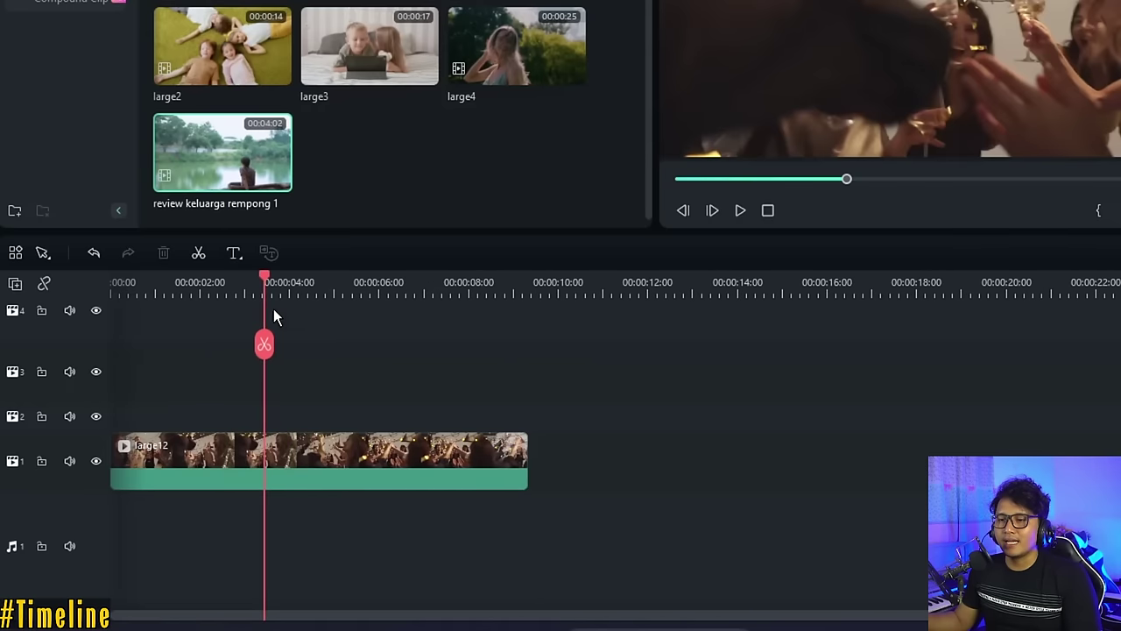
drag(266, 275, 296, 303)
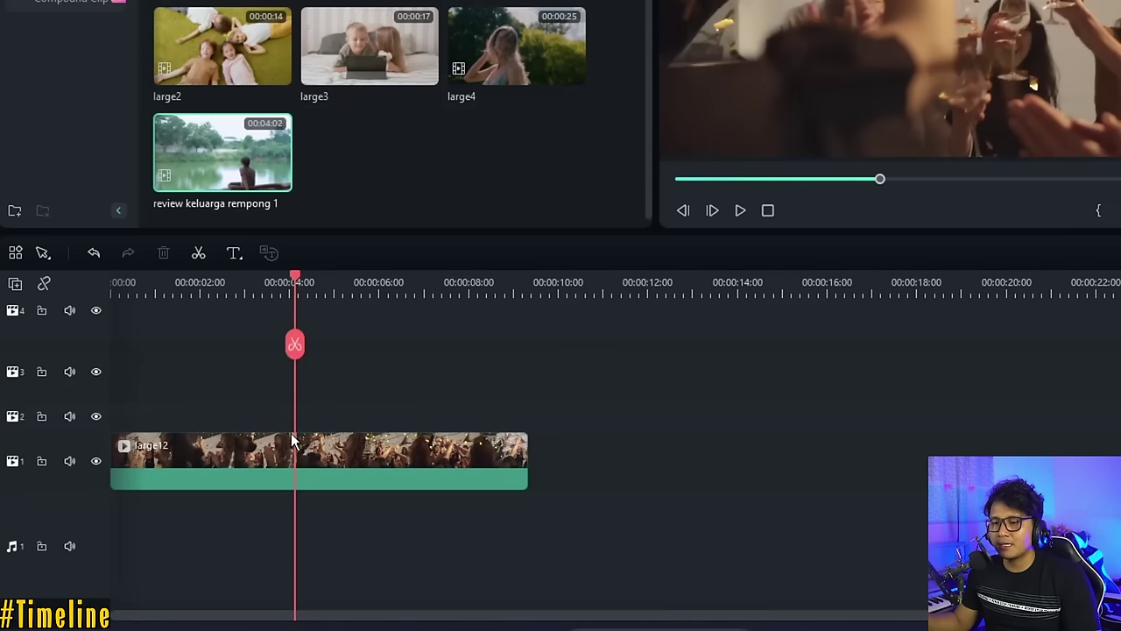
click(296, 346)
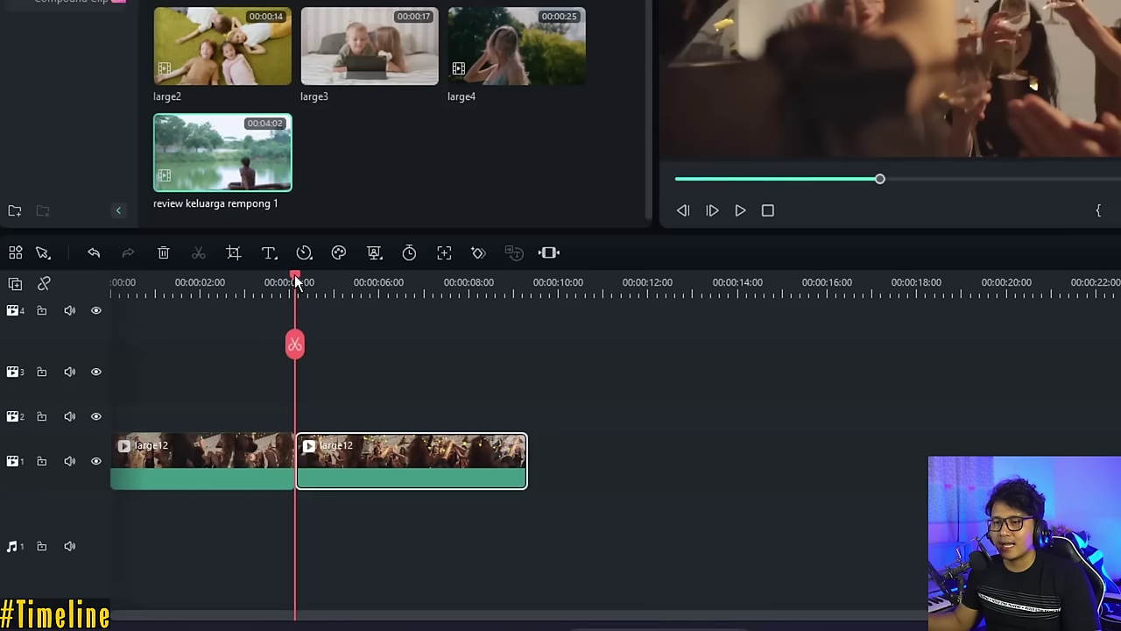
drag(296, 278, 250, 285)
drag(351, 459, 419, 460)
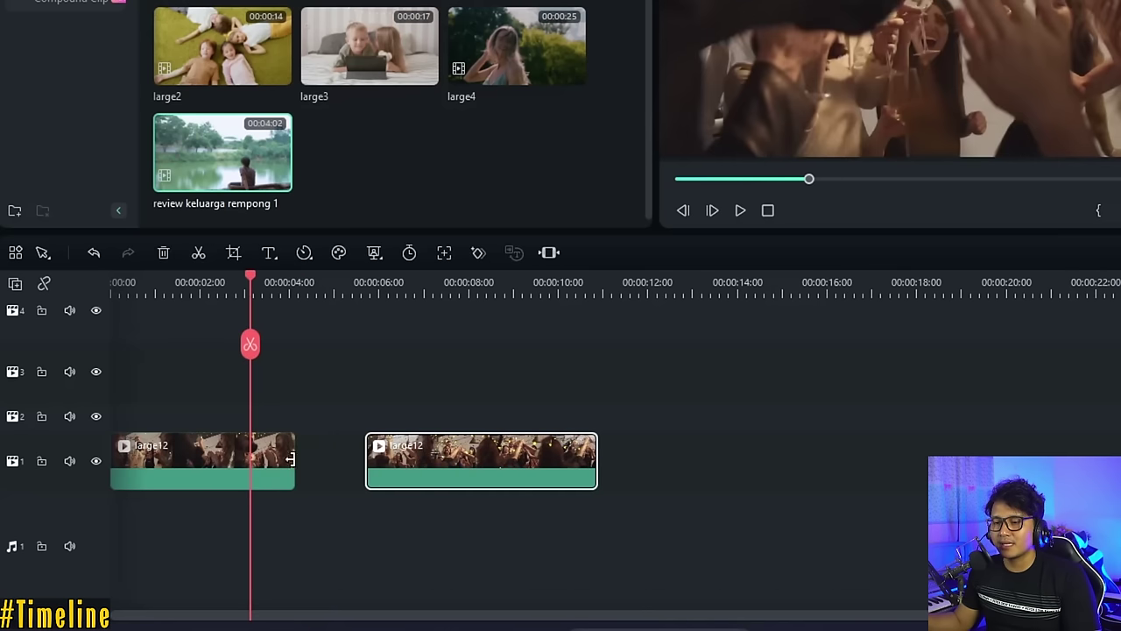
Trim the start and end of the second large12 part so it runs from about 7.4 to 9.4 seconds
click(251, 460)
mouse_move(251, 464)
mouse_down()
mouse_move(289, 464)
mouse_move(252, 464)
mouse_up()
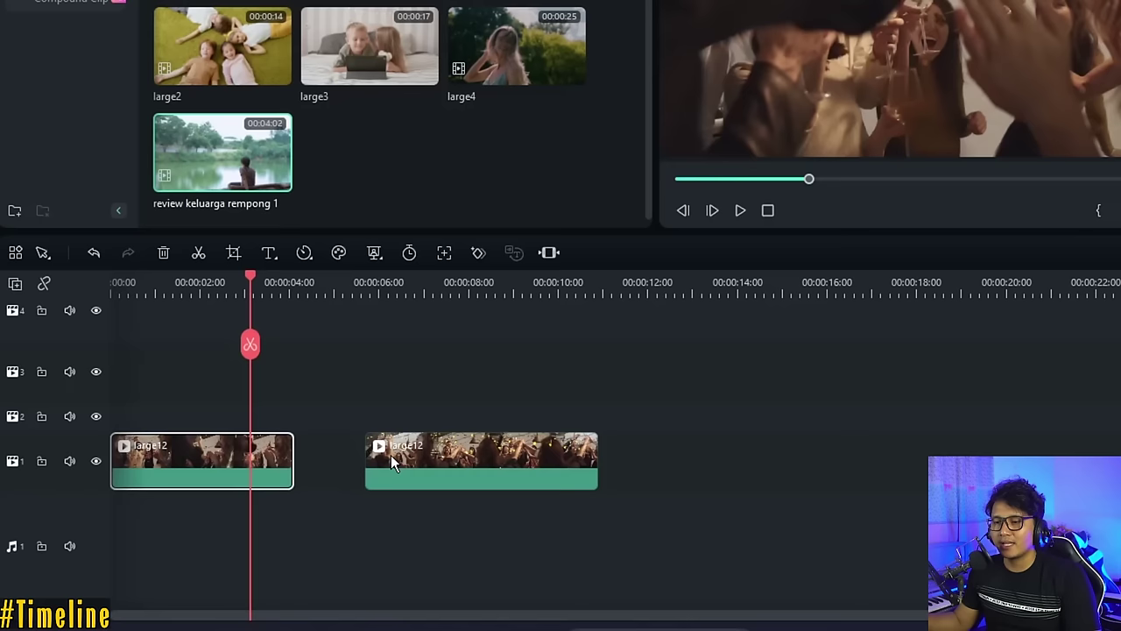
mouse_move(431, 465)
mouse_down()
mouse_move(398, 466)
mouse_move(430, 465)
mouse_up()
click(388, 283)
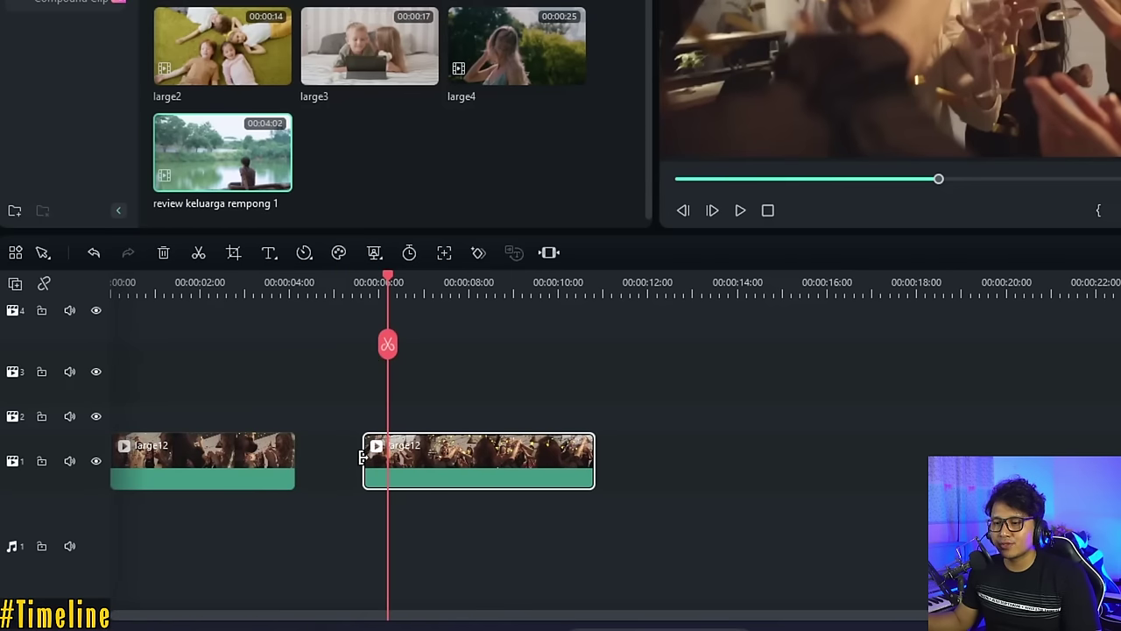
drag(362, 458, 441, 463)
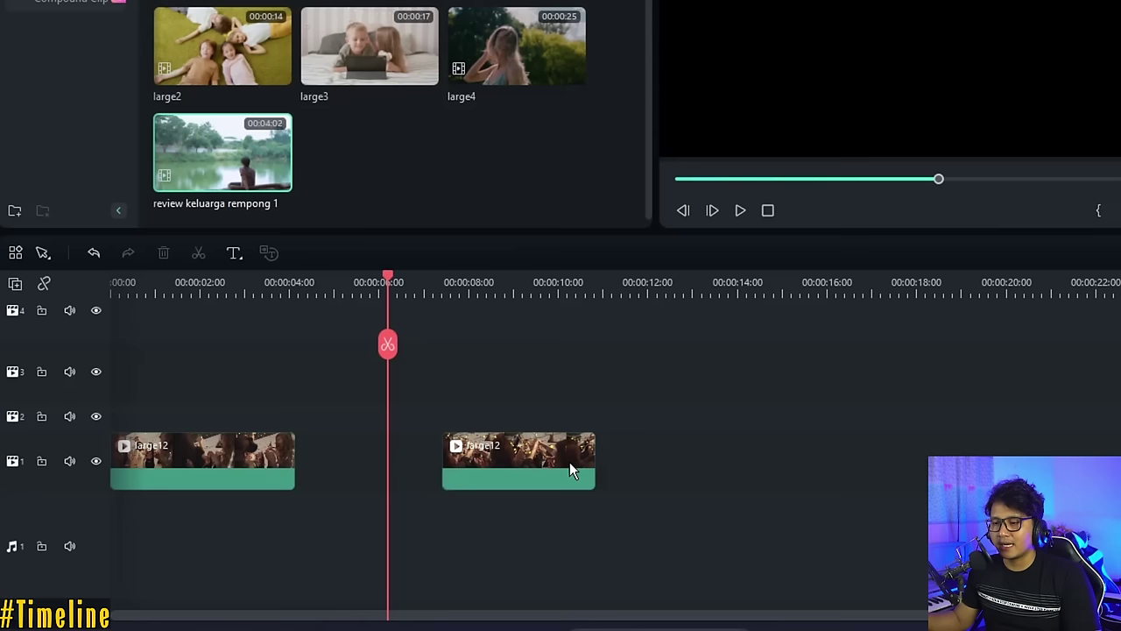
drag(592, 454, 528, 456)
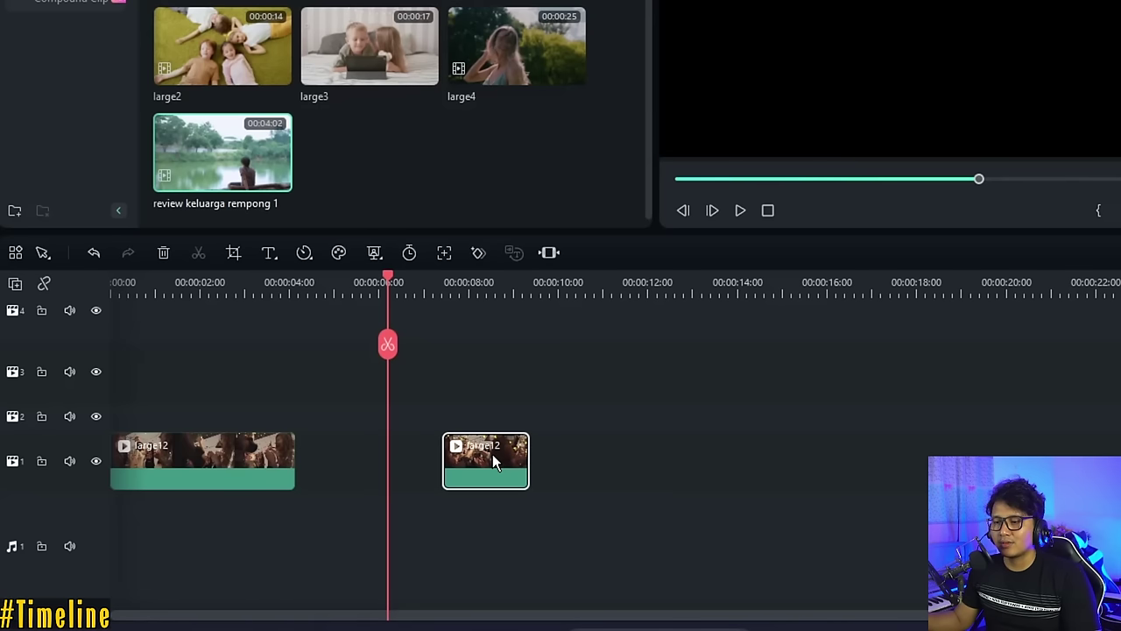
click(512, 409)
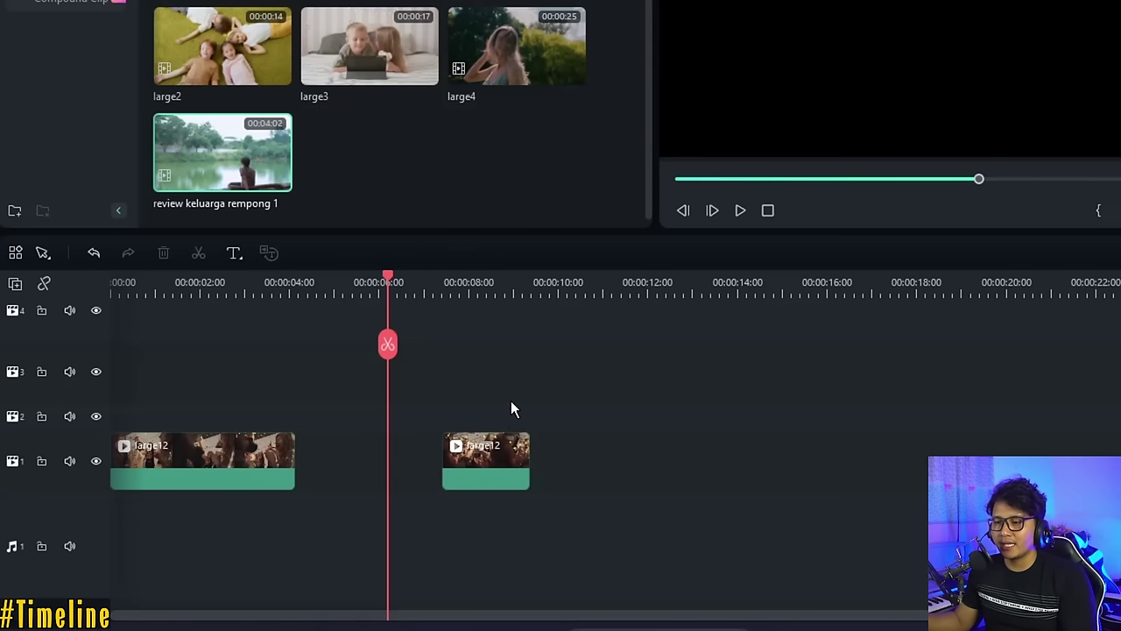
Delete the trimmed second part and undo the edits back to the unsplit large12 clip
click(480, 458)
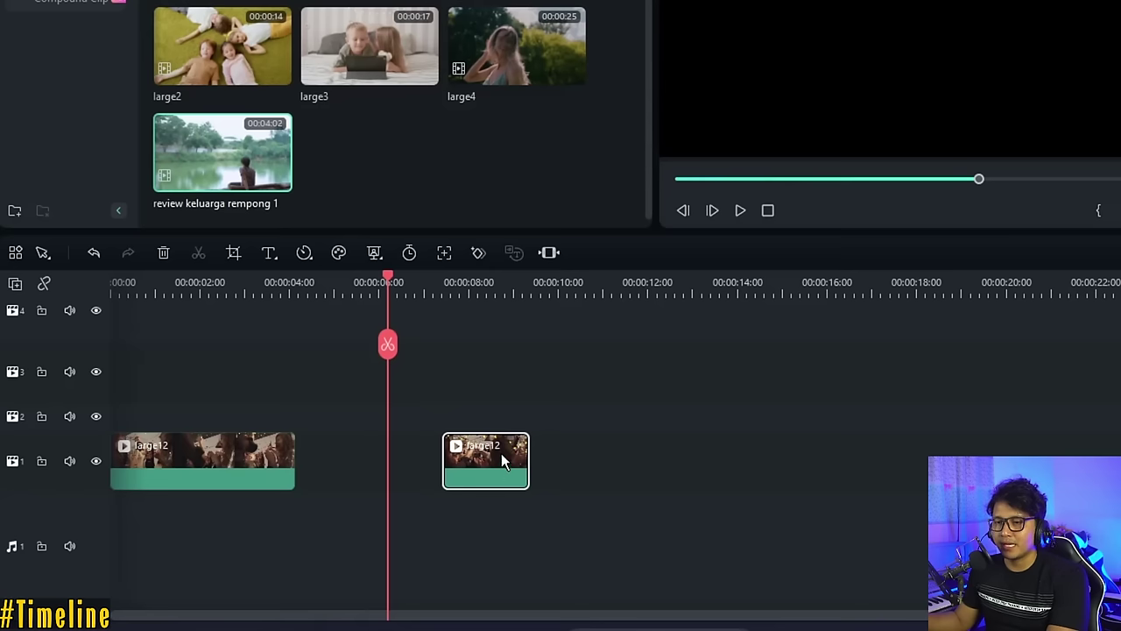
click(166, 253)
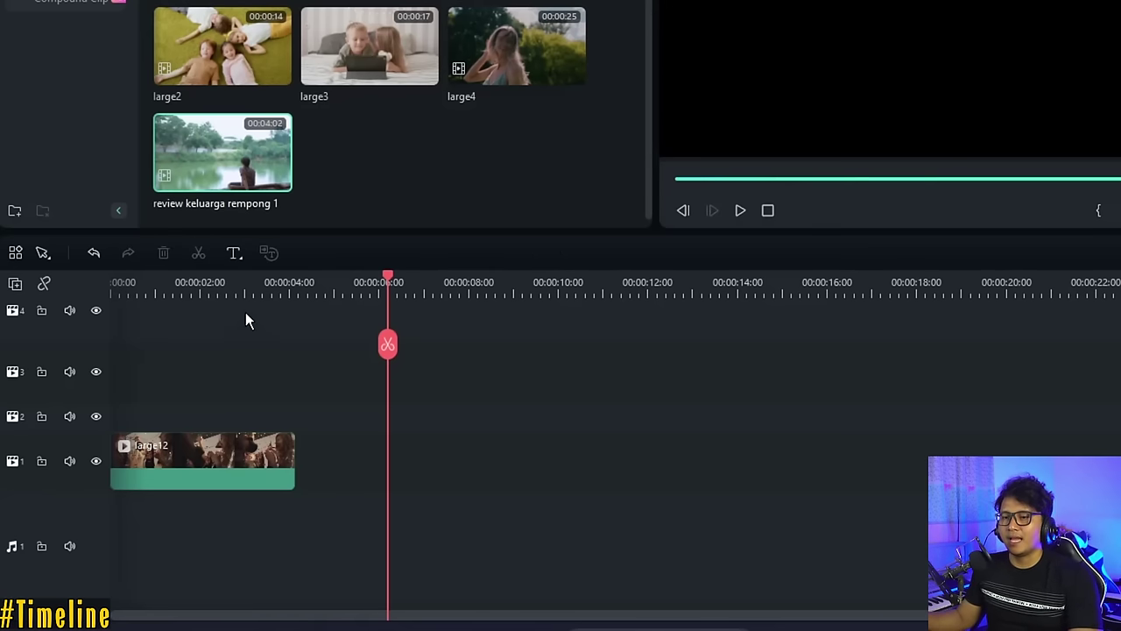
key(ctrl+z)
click(460, 370)
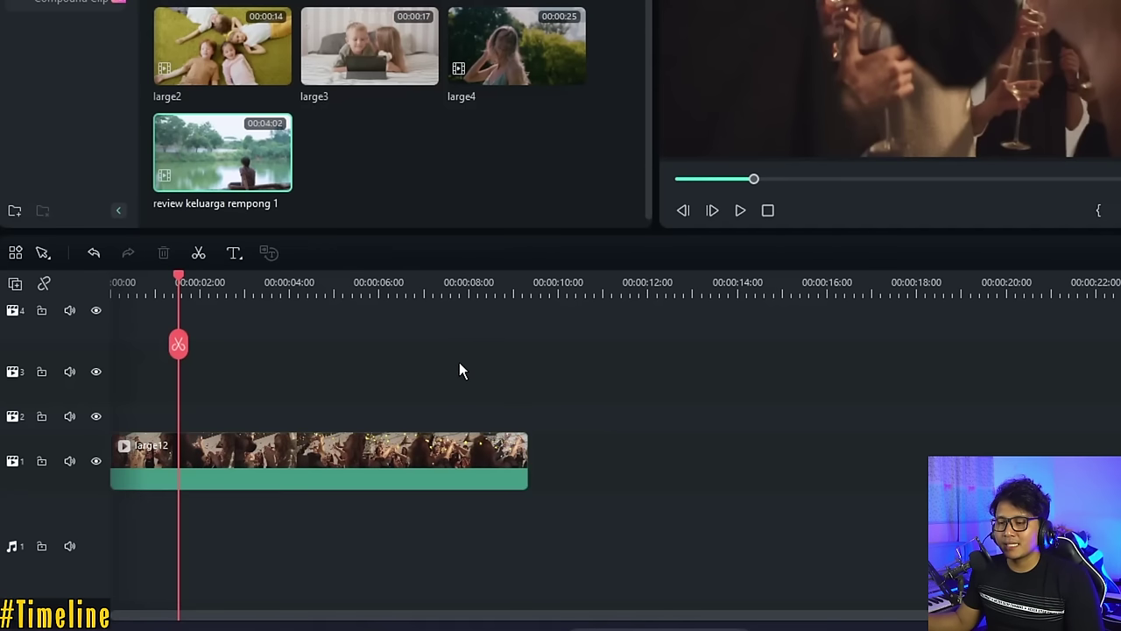
Try moving Slide Edit to another place while customizing the timeline toolbar, and discard the change
click(374, 465)
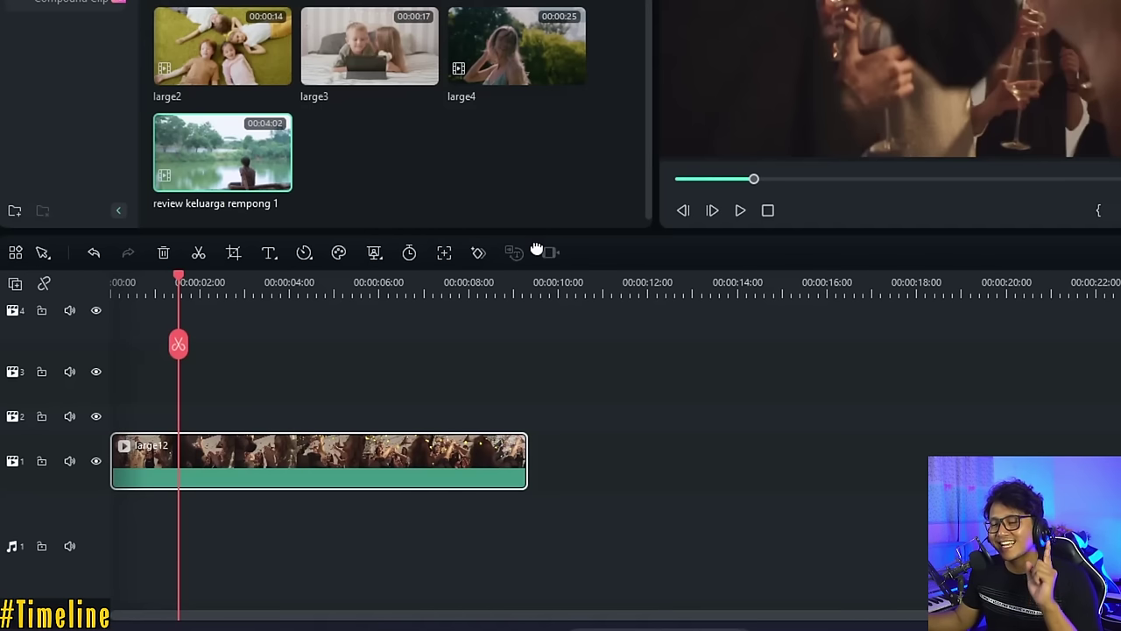
click(16, 253)
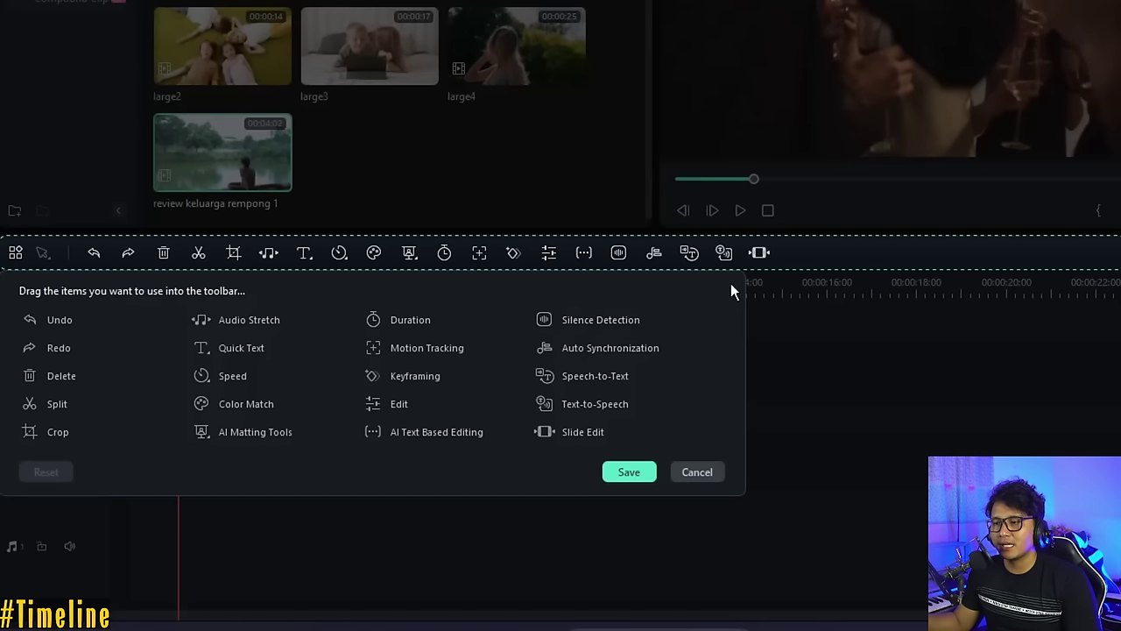
drag(759, 251, 806, 268)
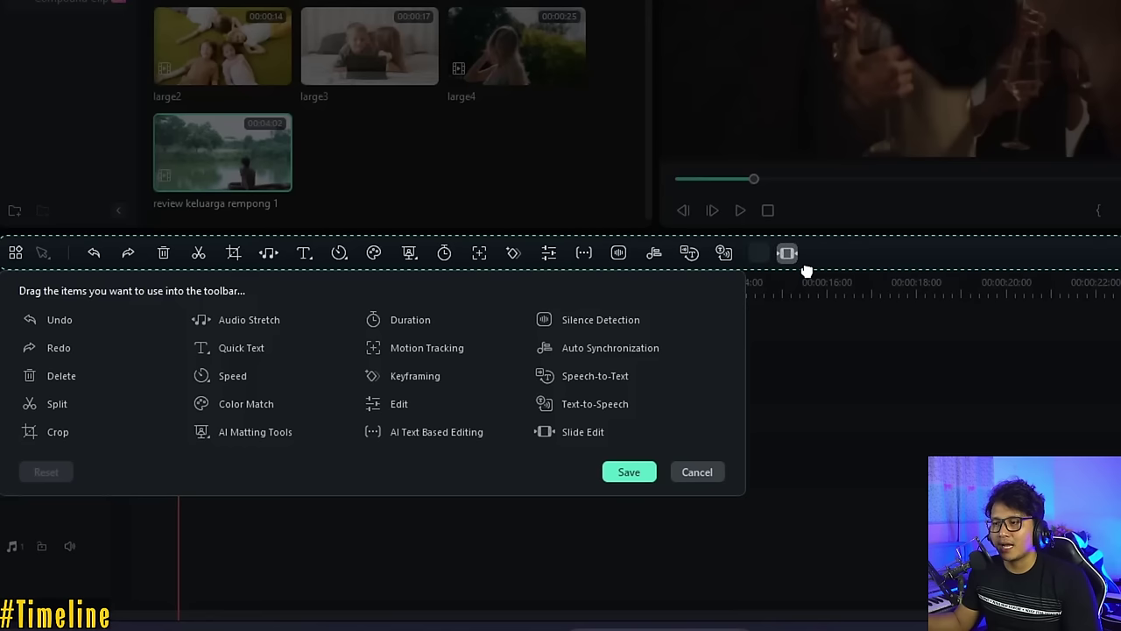
click(698, 472)
Using the Select tool, move large12 to about 1.5 seconds and add large4 right after it on video track 1
click(43, 252)
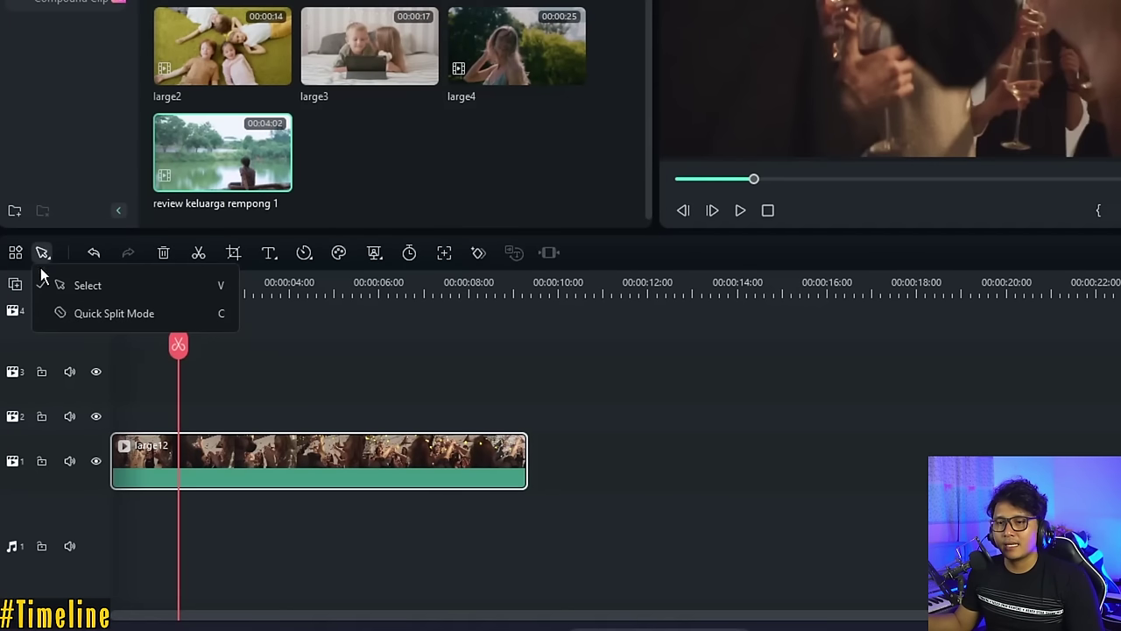
click(131, 289)
drag(258, 459, 383, 470)
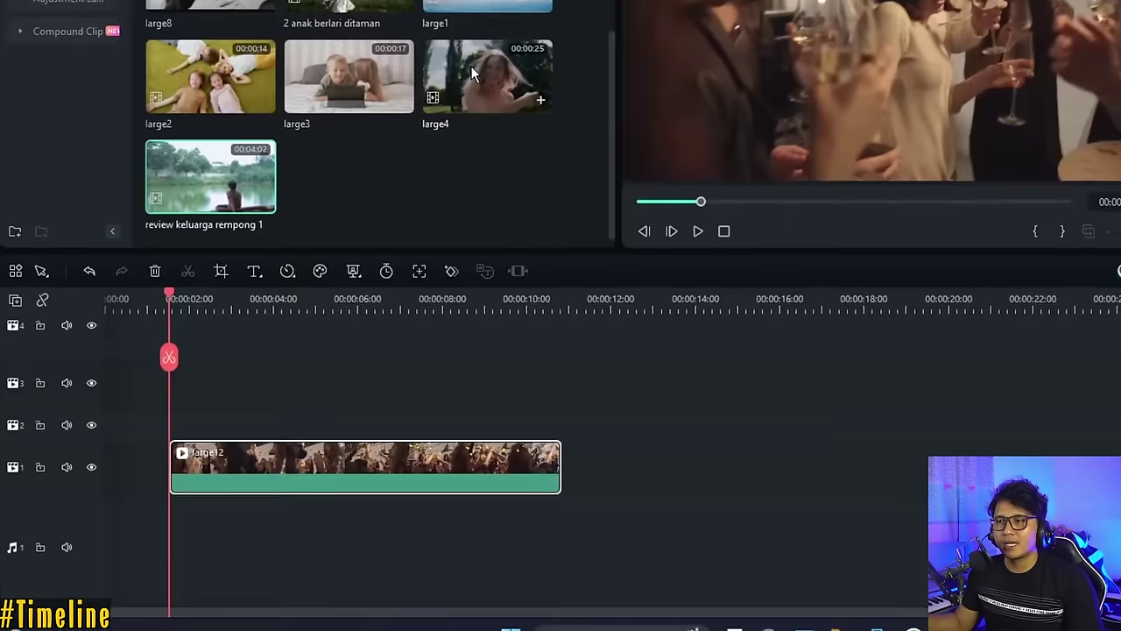
drag(500, 36, 675, 460)
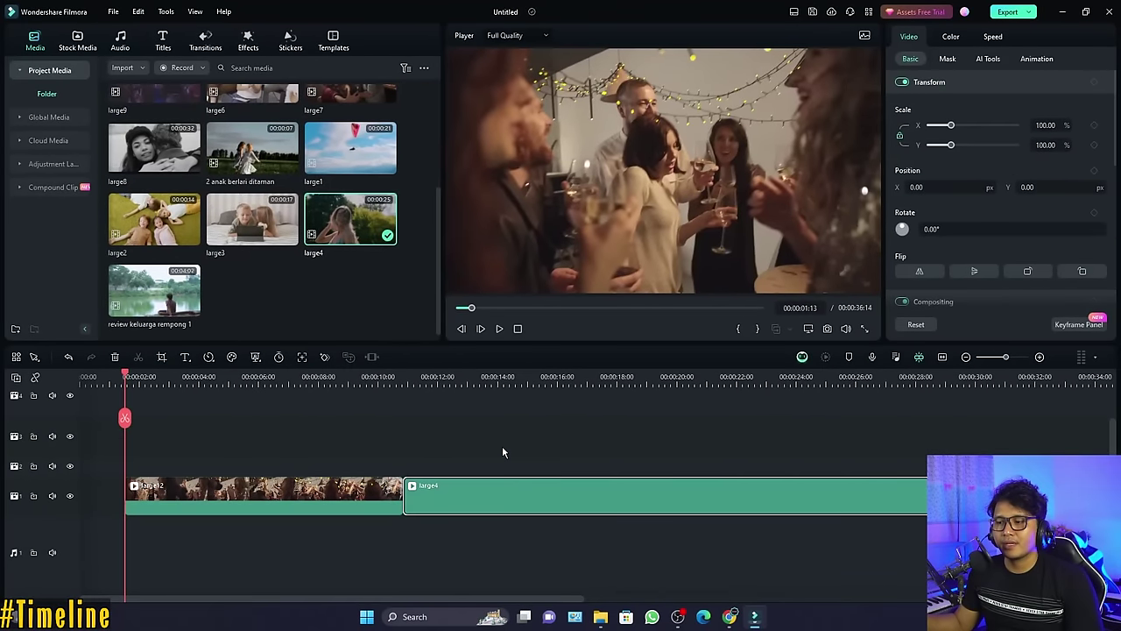
In Quick Split Mode, cut large12 at about 3.5 seconds and large4 repeatedly between about 13 and 24 seconds, and return to Select
click(35, 356)
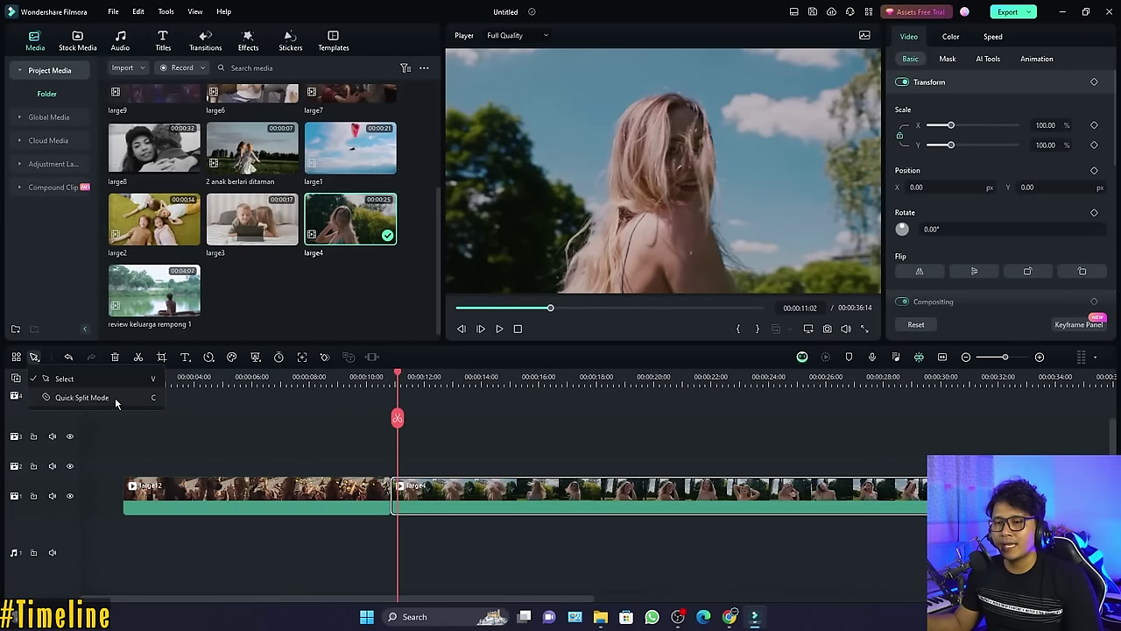
click(115, 400)
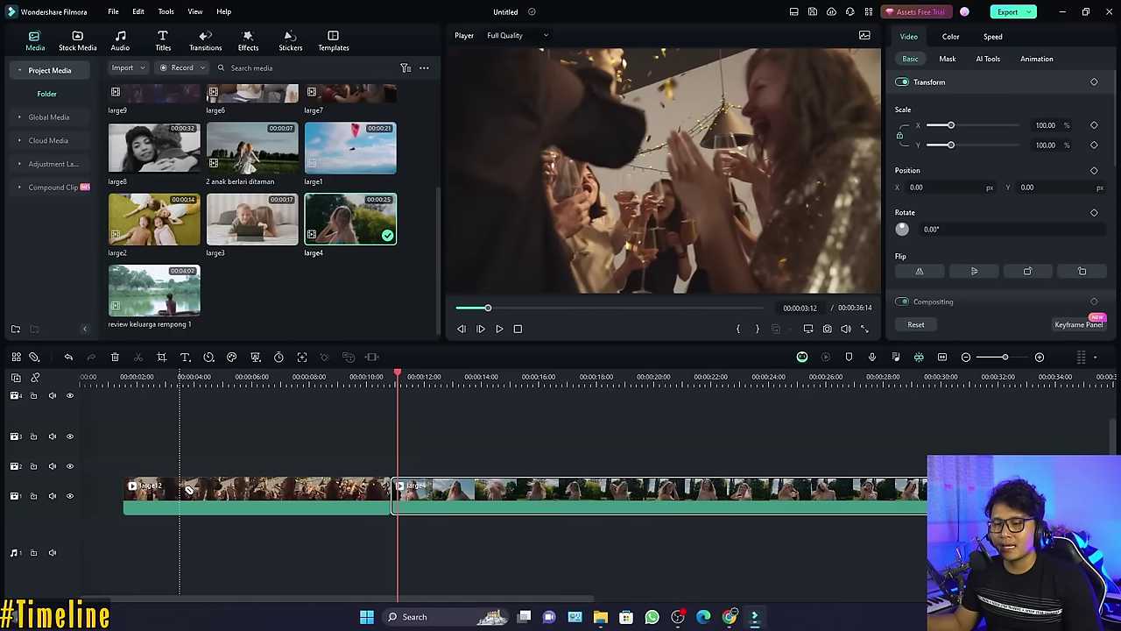
click(179, 491)
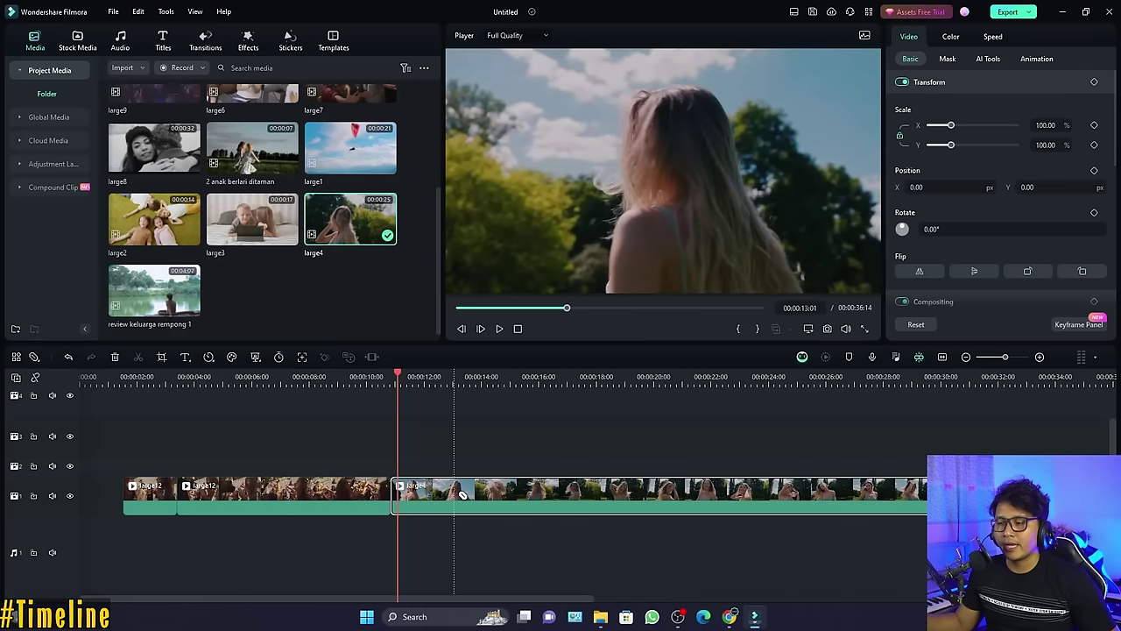
click(454, 495)
click(507, 495)
click(561, 495)
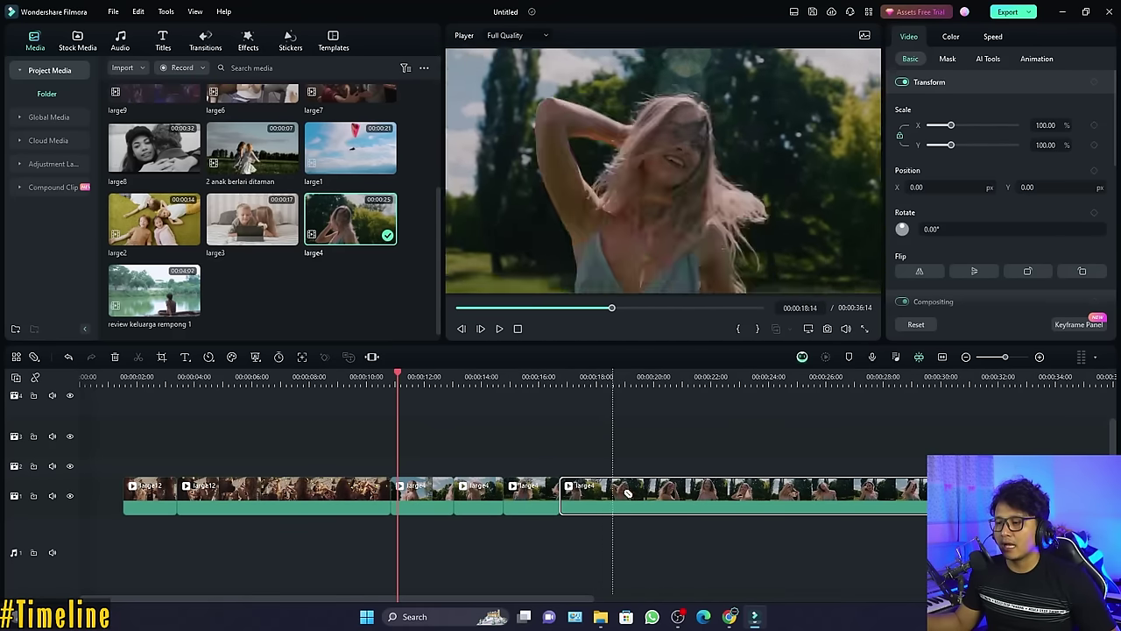
click(626, 495)
click(673, 495)
click(695, 495)
click(729, 495)
click(773, 495)
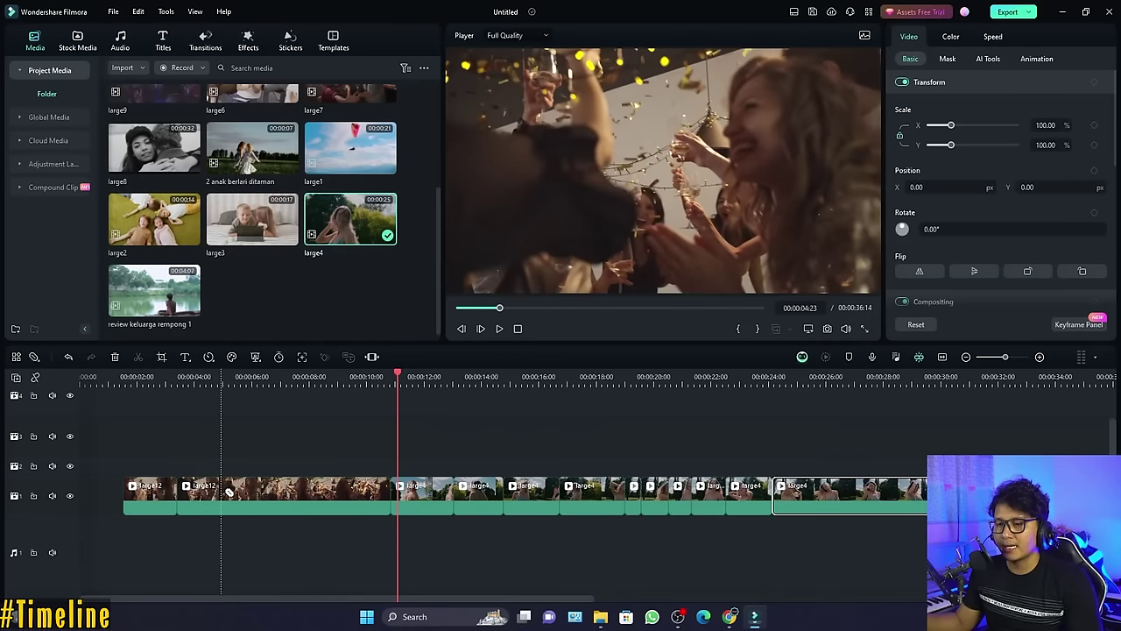
click(37, 360)
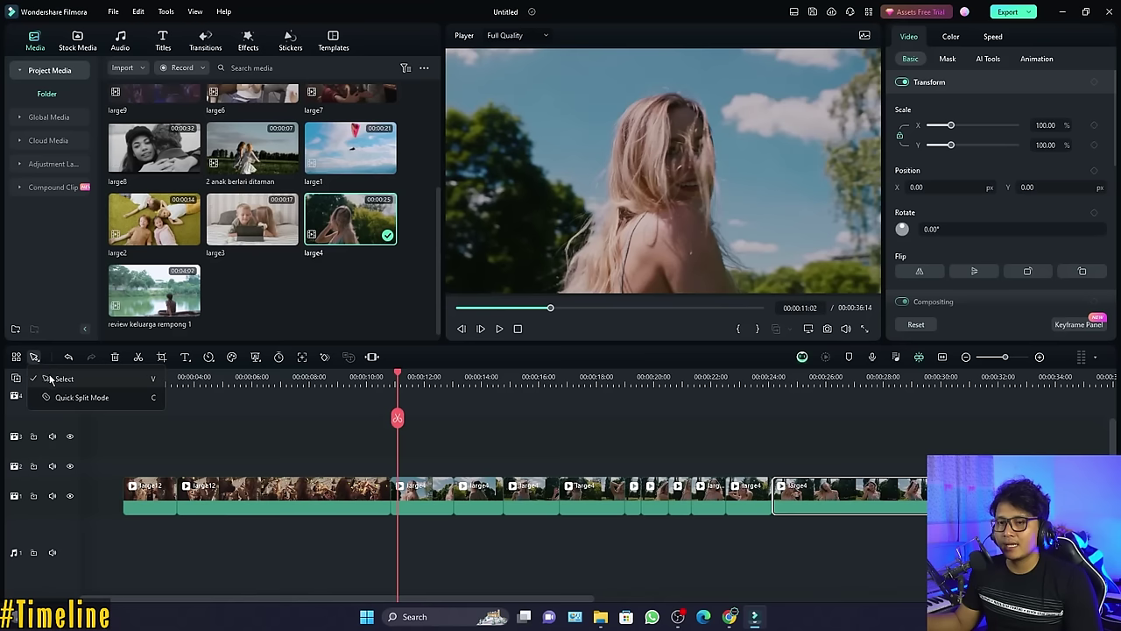
click(111, 382)
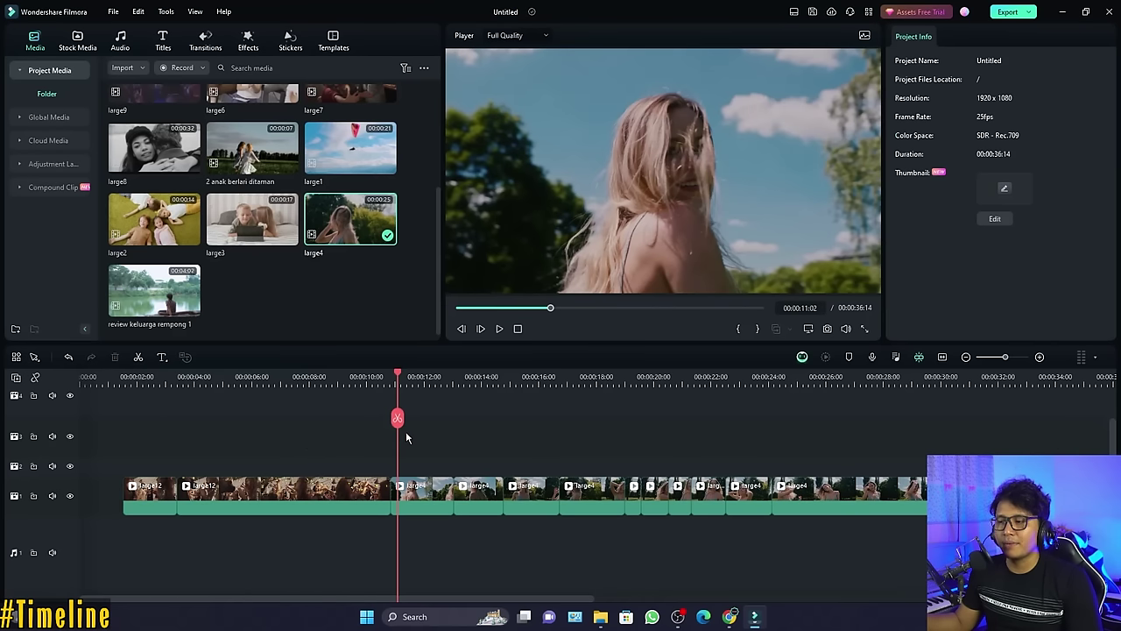
Delete the second large12 piece and undo the deletion
click(219, 496)
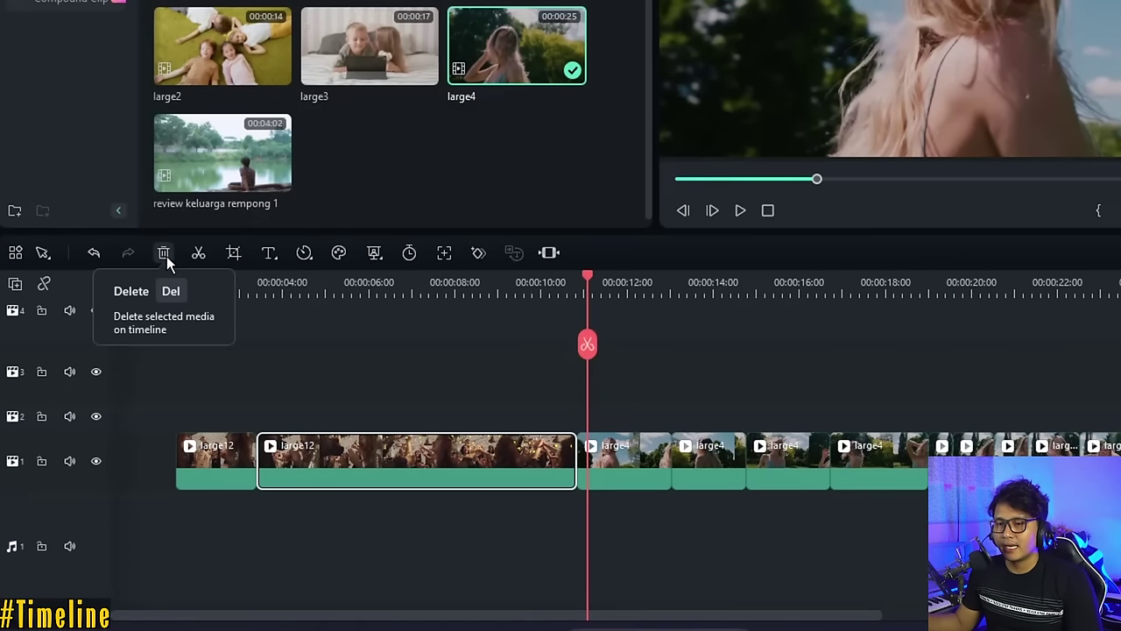
click(165, 254)
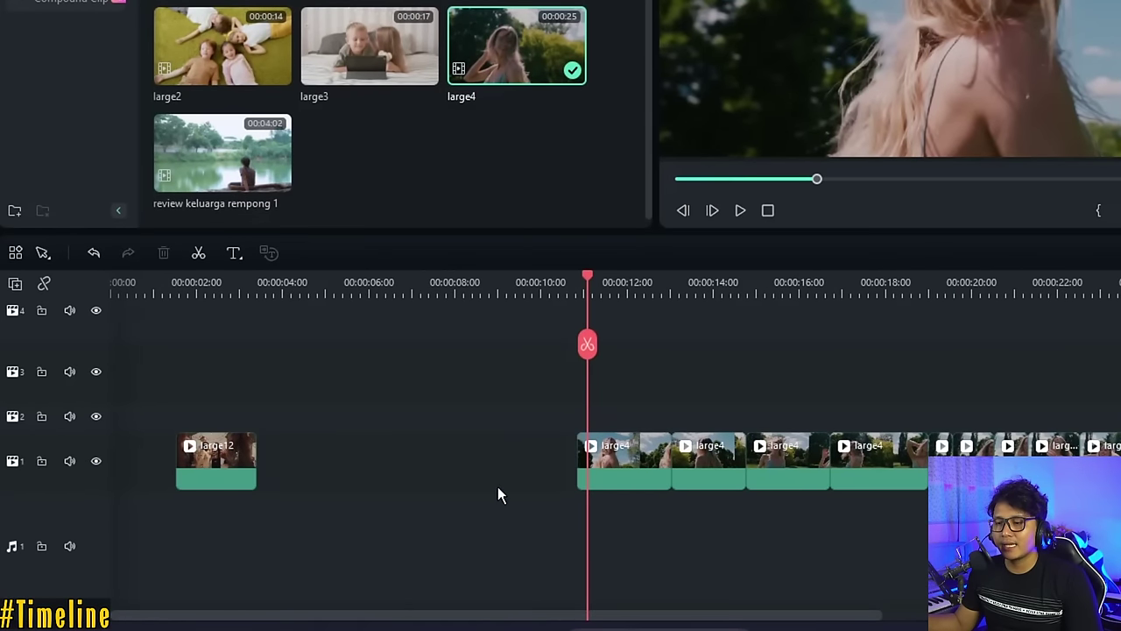
key(ctrl+z)
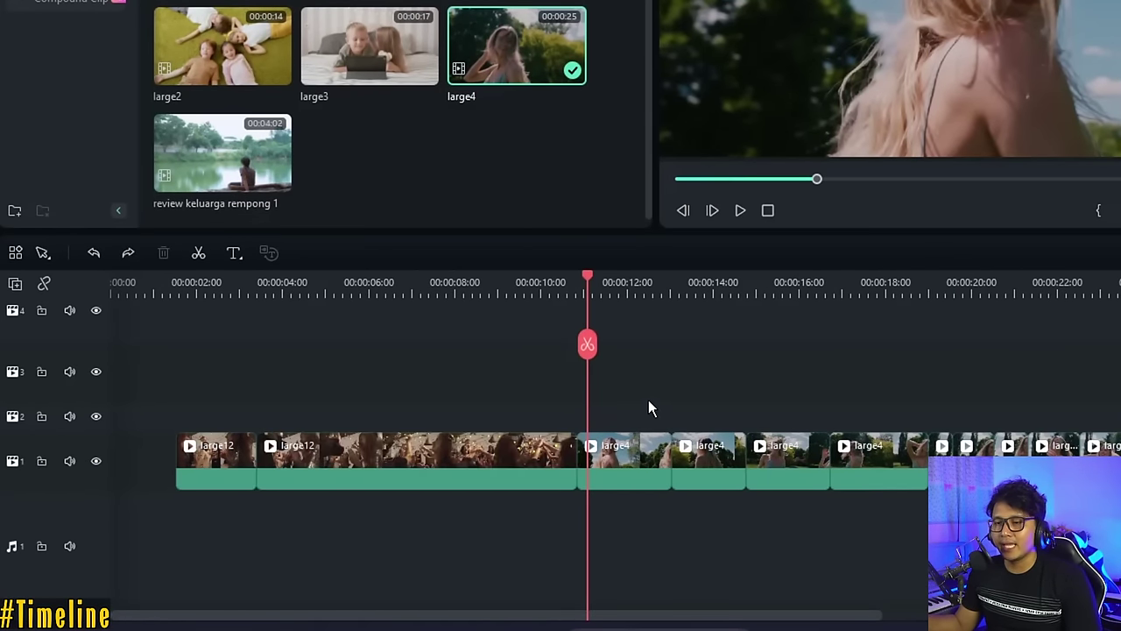
Split large4 at about 11 seconds and the second large12 piece at about 7.5 seconds
click(400, 469)
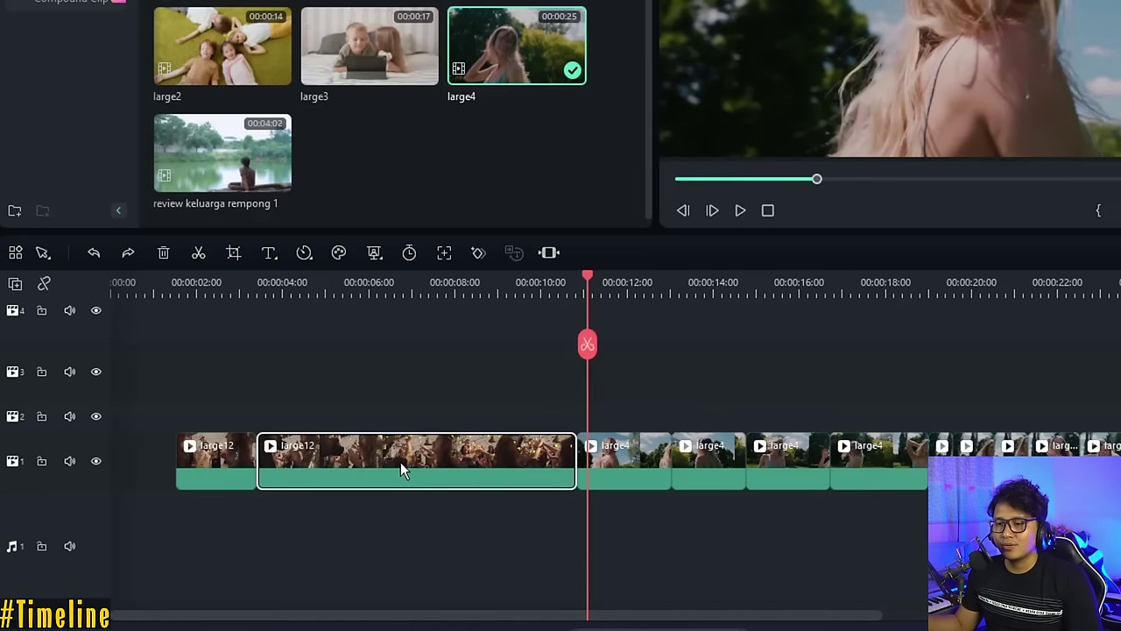
click(198, 253)
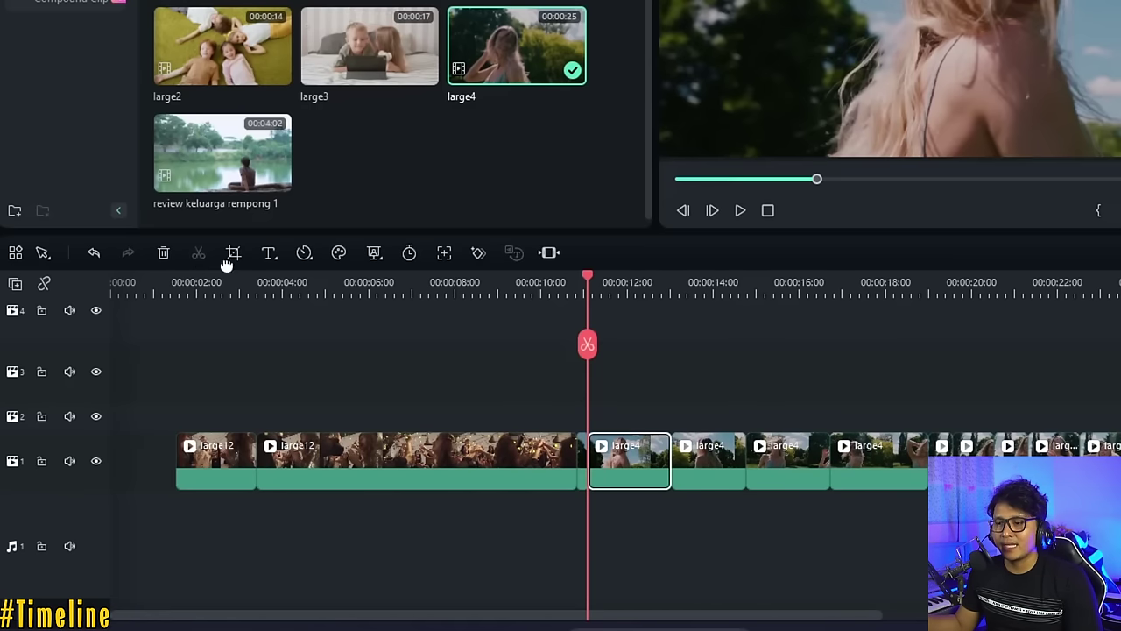
click(435, 295)
key(ctrl+b)
Try cropping the second large12 piece to a smaller 16:9 area around the woman's face and raised glasses, and undo the crop
click(383, 458)
click(334, 295)
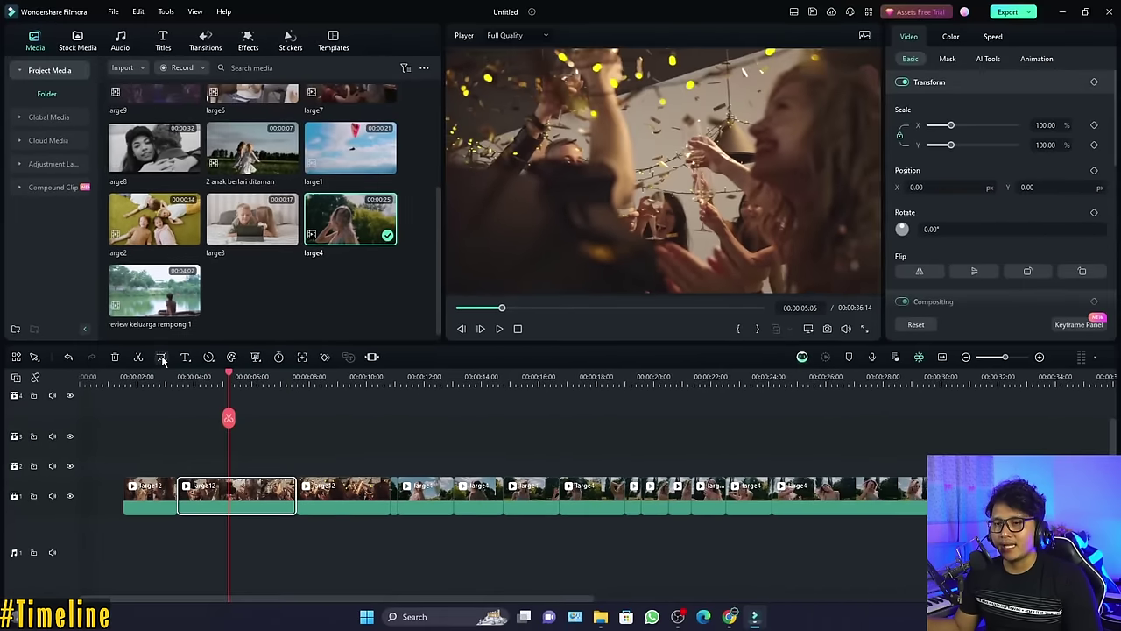
click(233, 253)
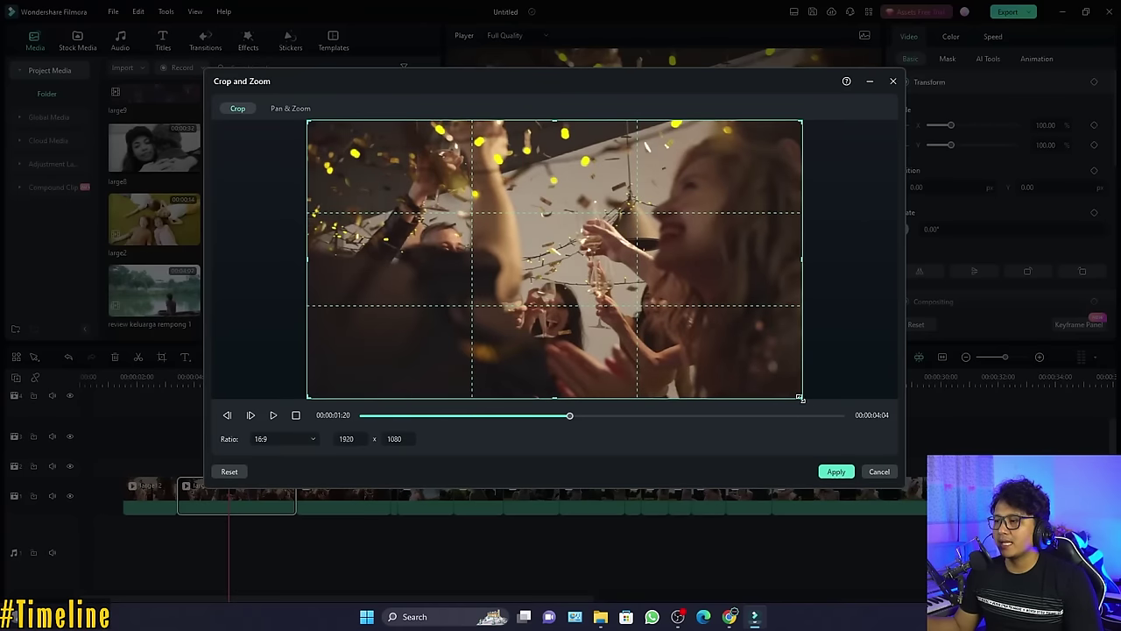
drag(801, 396, 749, 264)
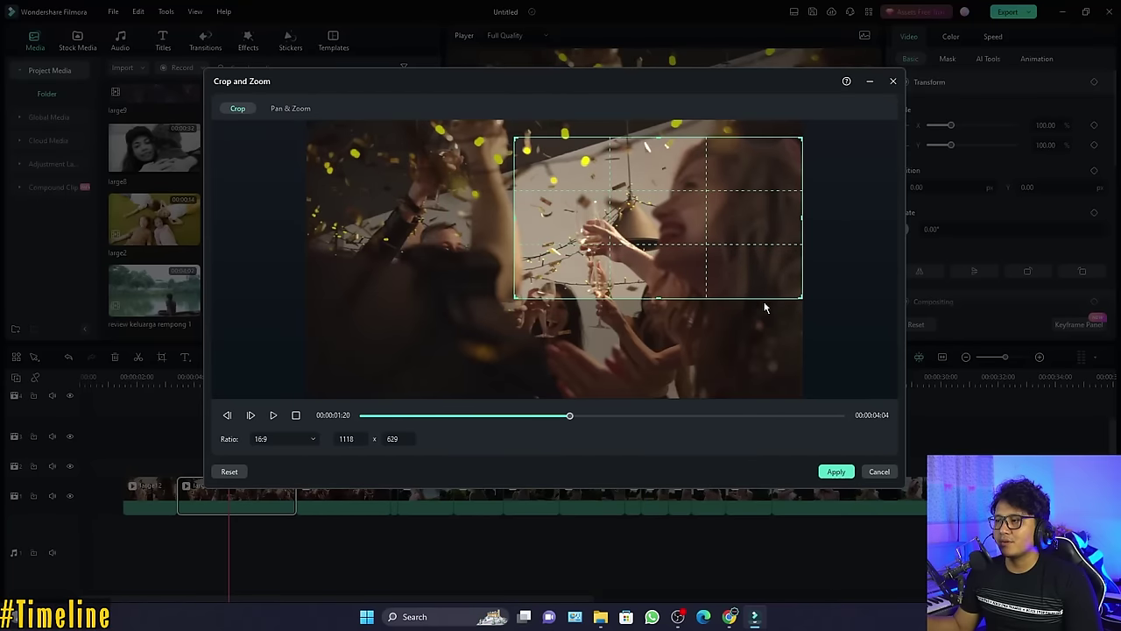
drag(517, 295, 481, 309)
click(836, 472)
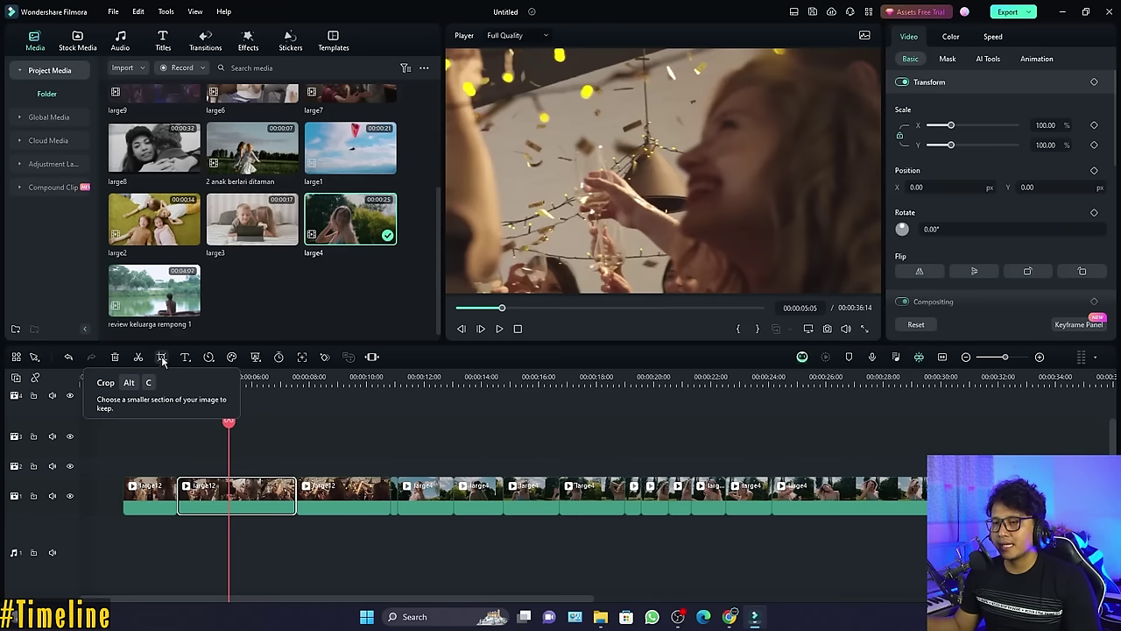
key(ctrl+z)
Apply Pan & Zoom to the large4 piece at about 12 seconds with a 2299 x 1293 End frame around the woman's face, and preview it
click(427, 379)
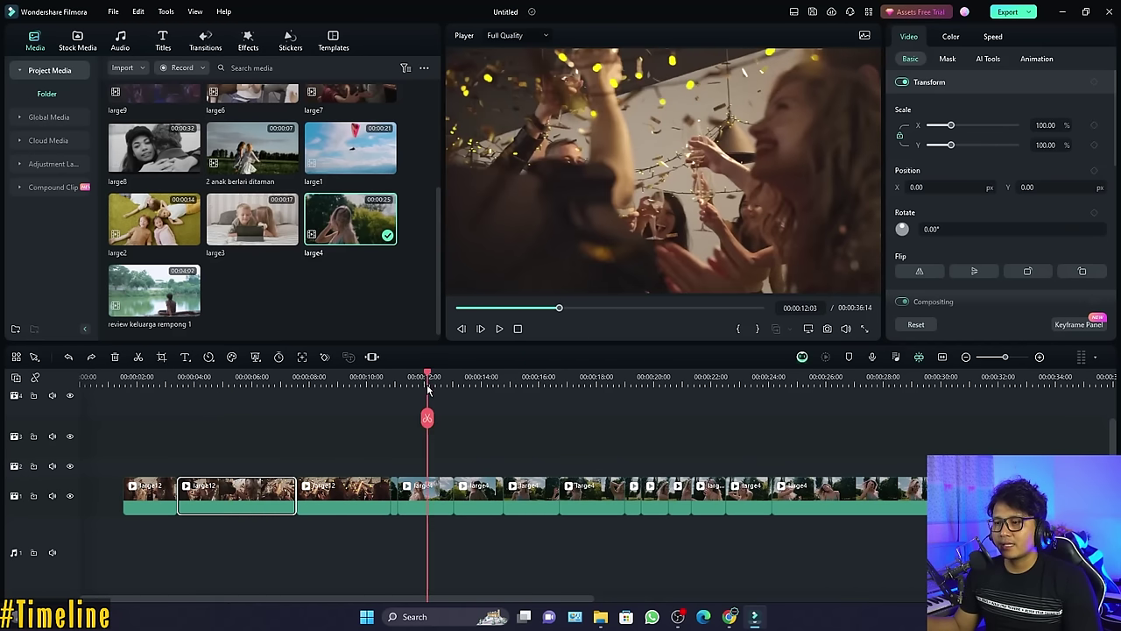
drag(426, 379, 424, 380)
click(430, 493)
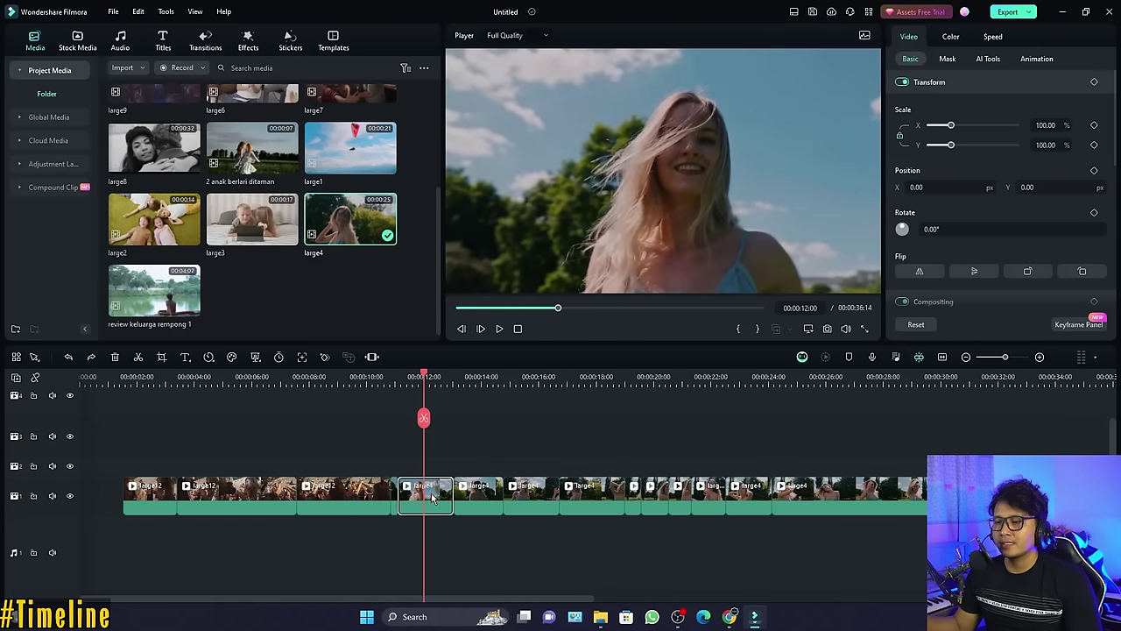
click(162, 357)
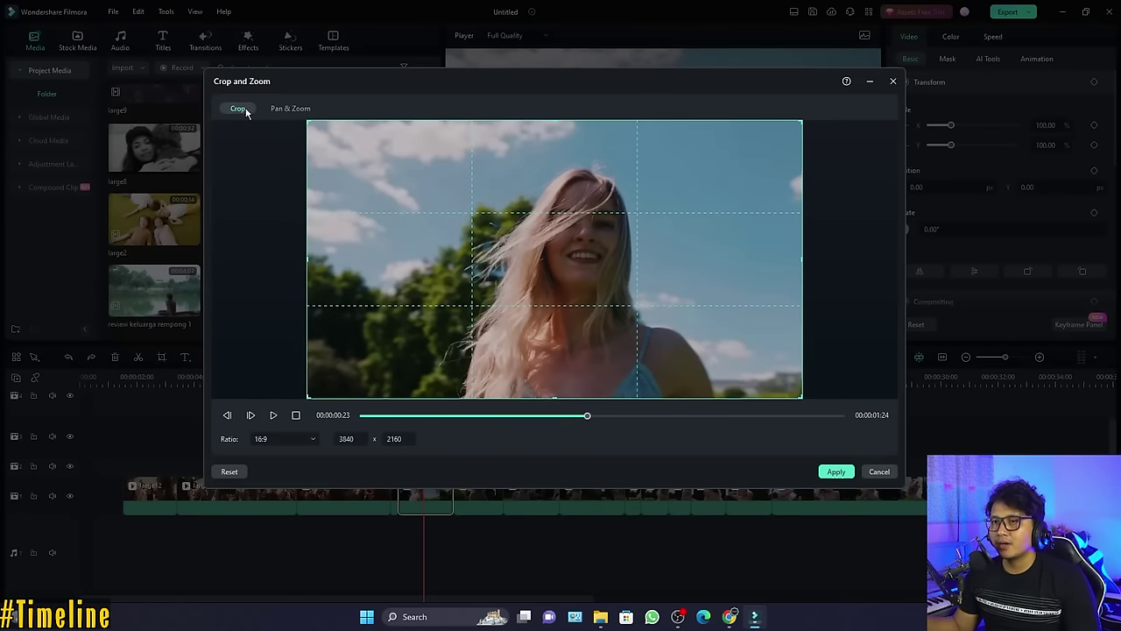
click(298, 110)
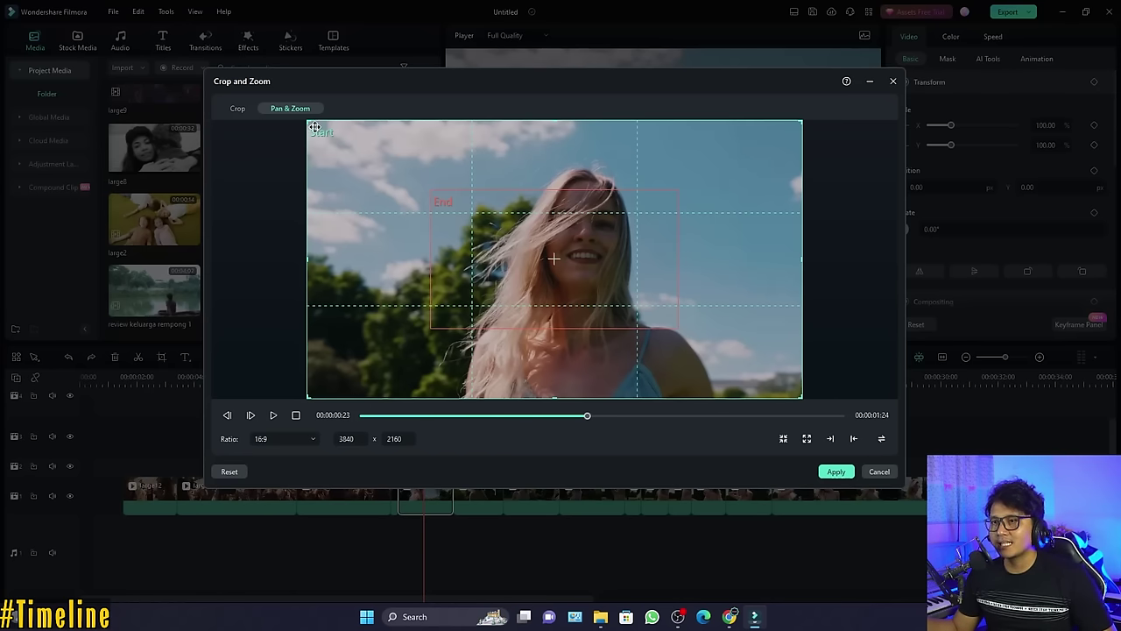
mouse_move(308, 120)
mouse_down()
mouse_move(361, 150)
mouse_move(307, 122)
mouse_up()
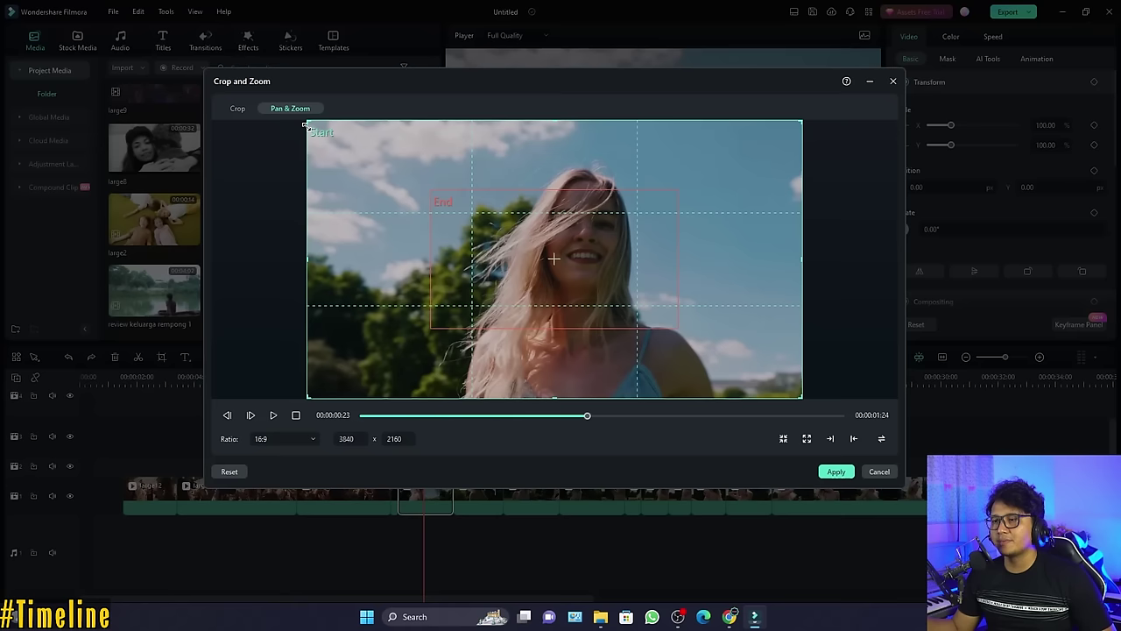
click(478, 195)
drag(529, 241, 543, 221)
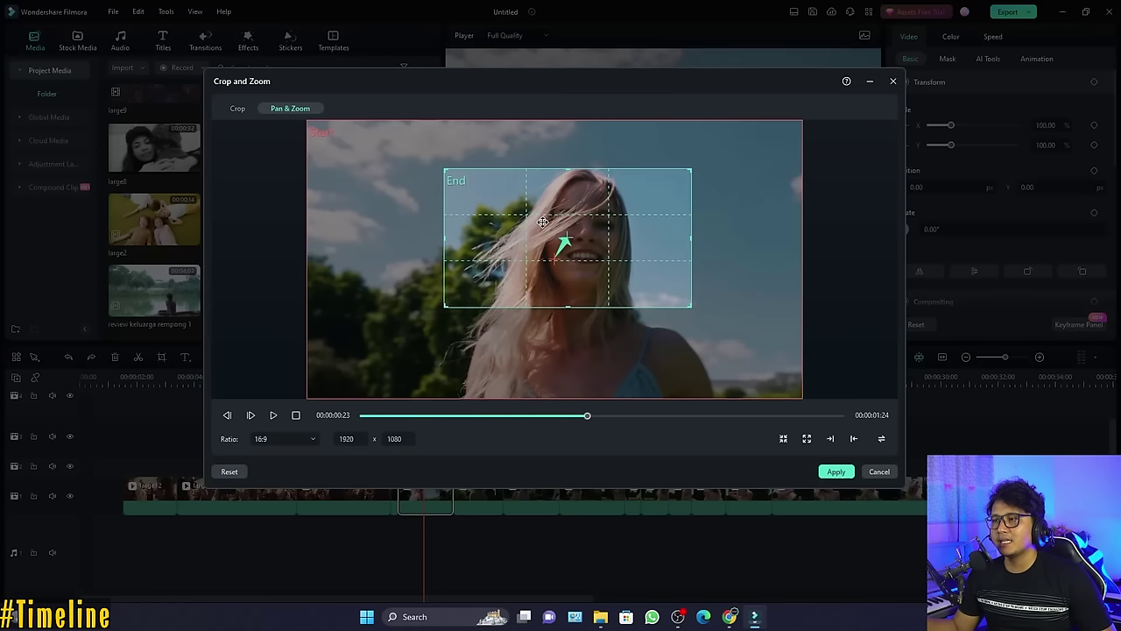
drag(690, 306, 740, 368)
drag(696, 301, 672, 292)
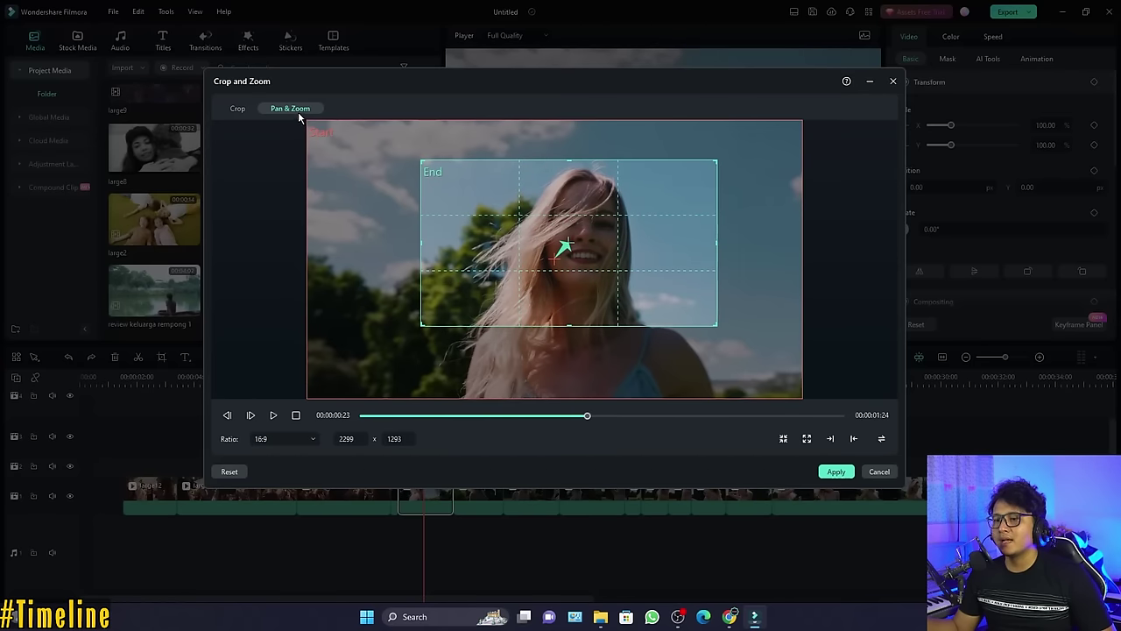
drag(371, 415, 812, 455)
click(836, 471)
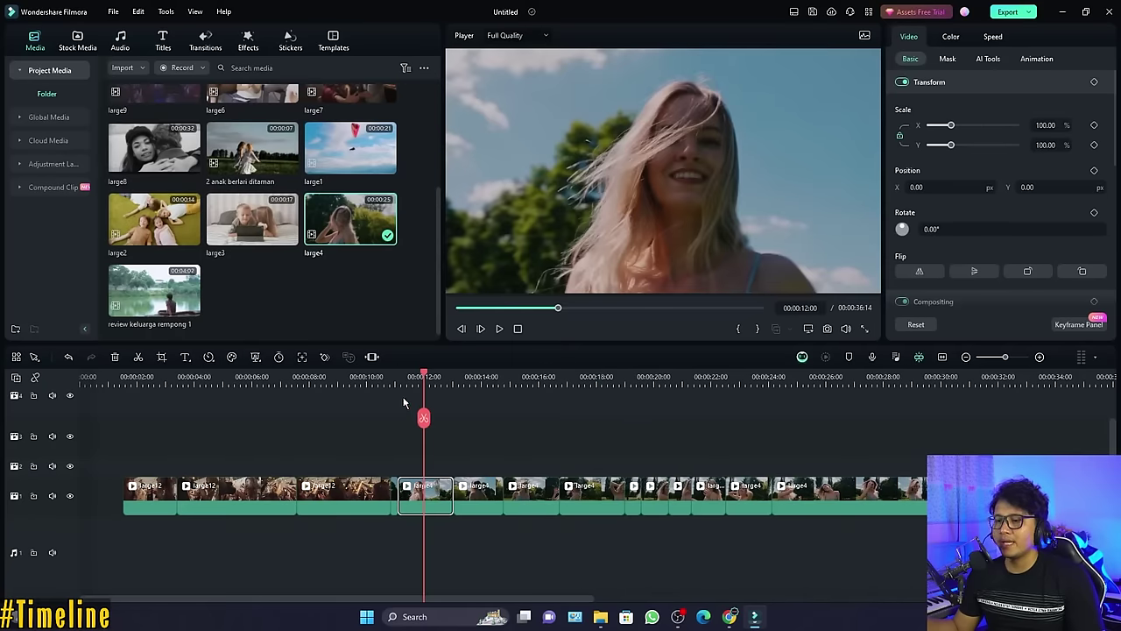
key(space)
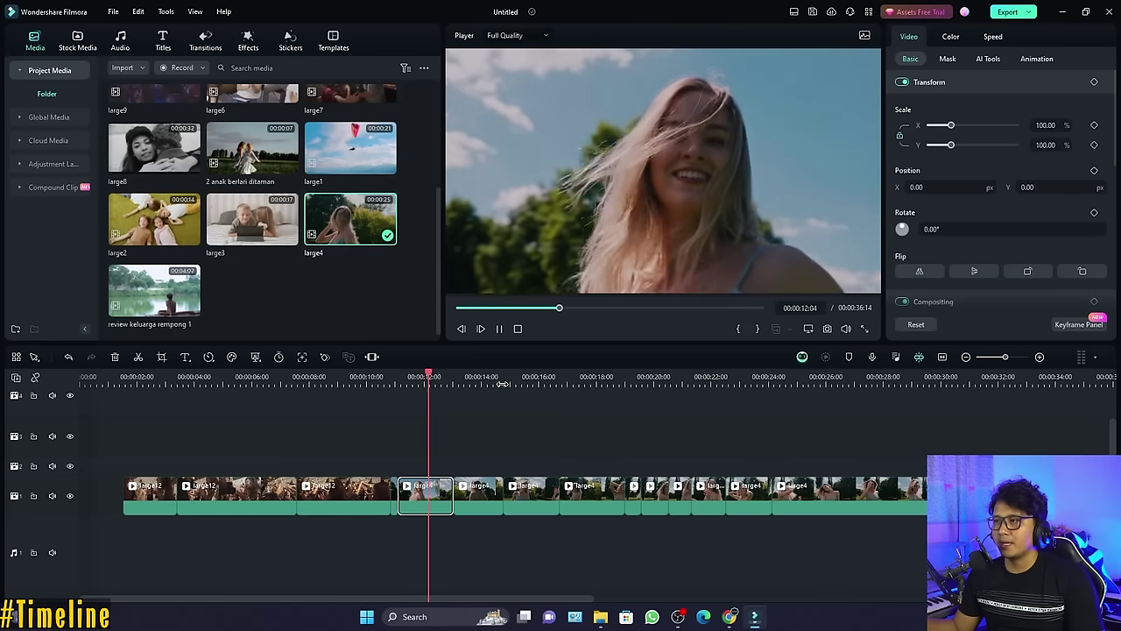
key(space)
Add a Quick Text title at about 12 seconds on video track 2 and change its text to GOTAMA PRODUCTION
click(426, 382)
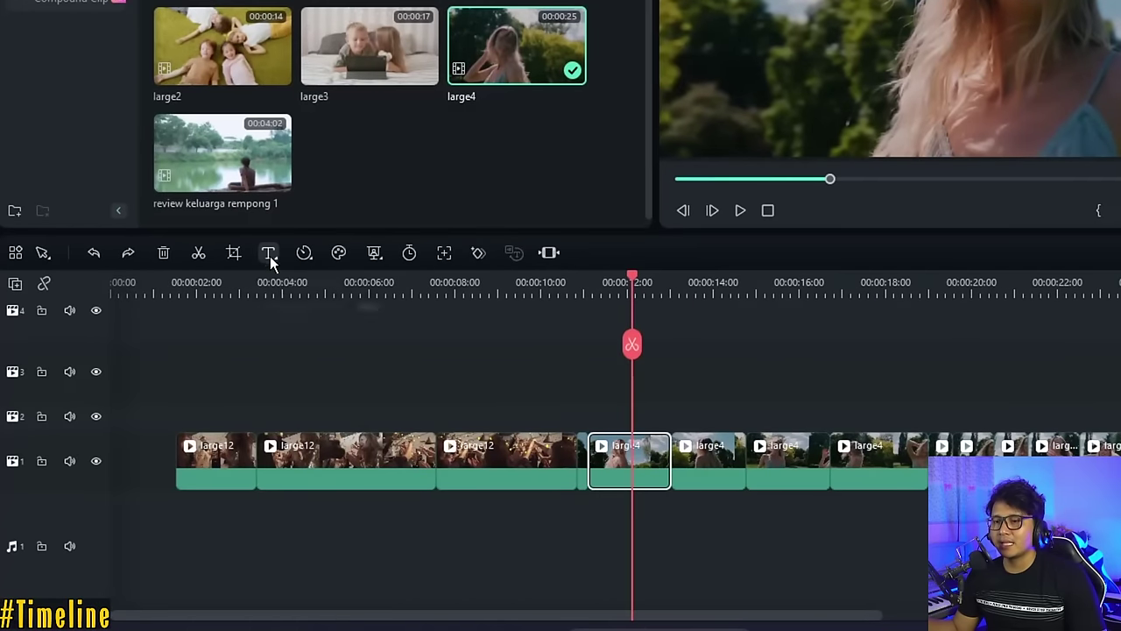
click(270, 255)
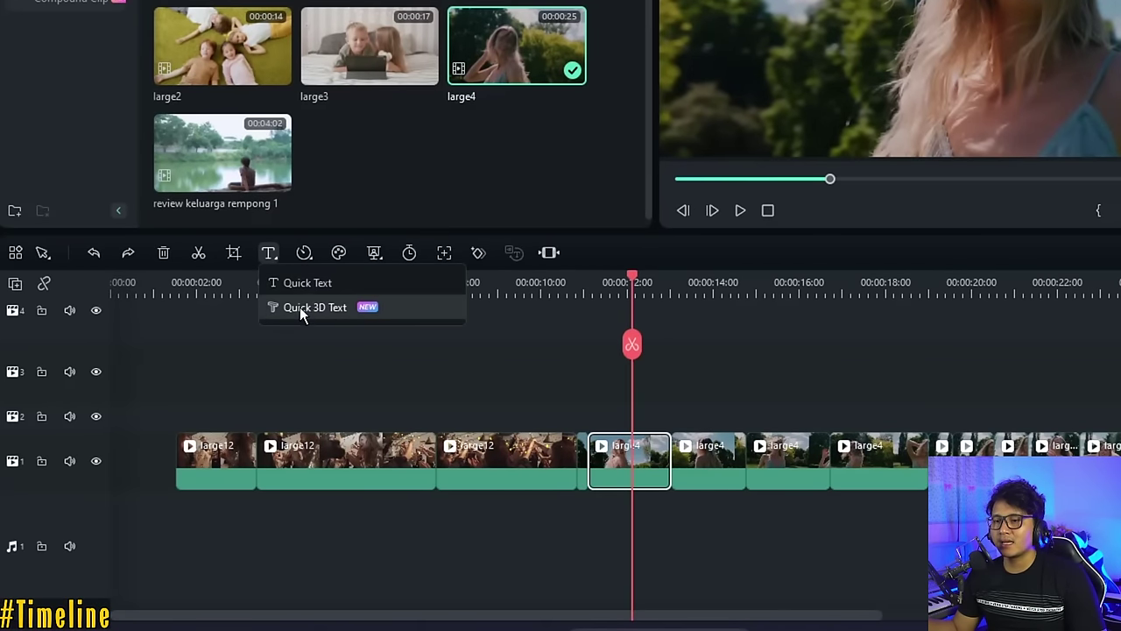
click(300, 280)
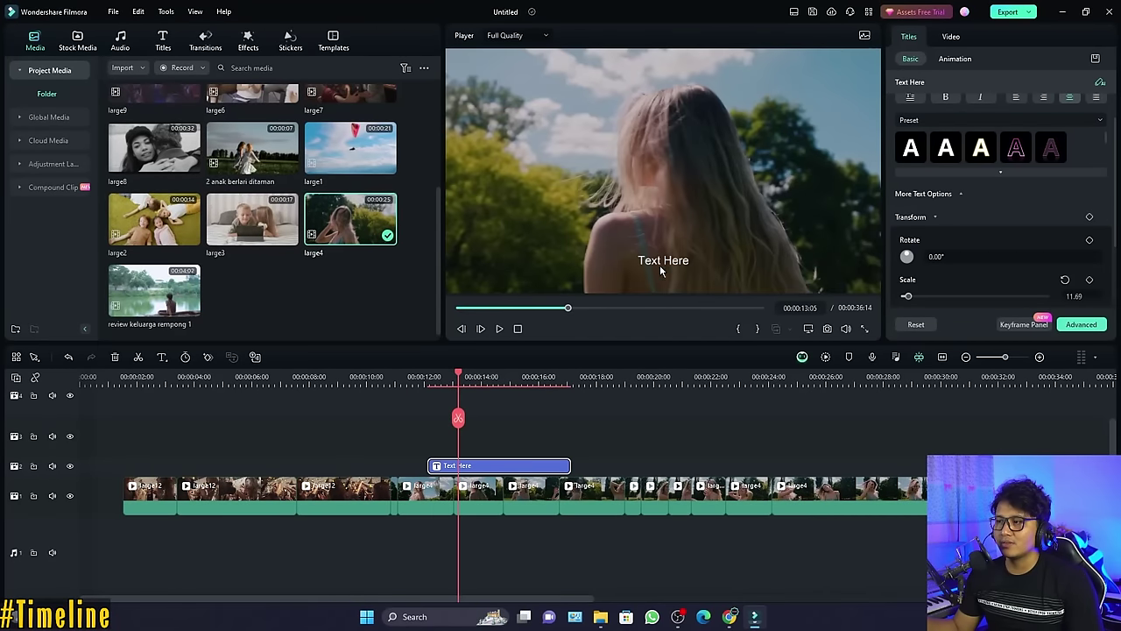
click(672, 267)
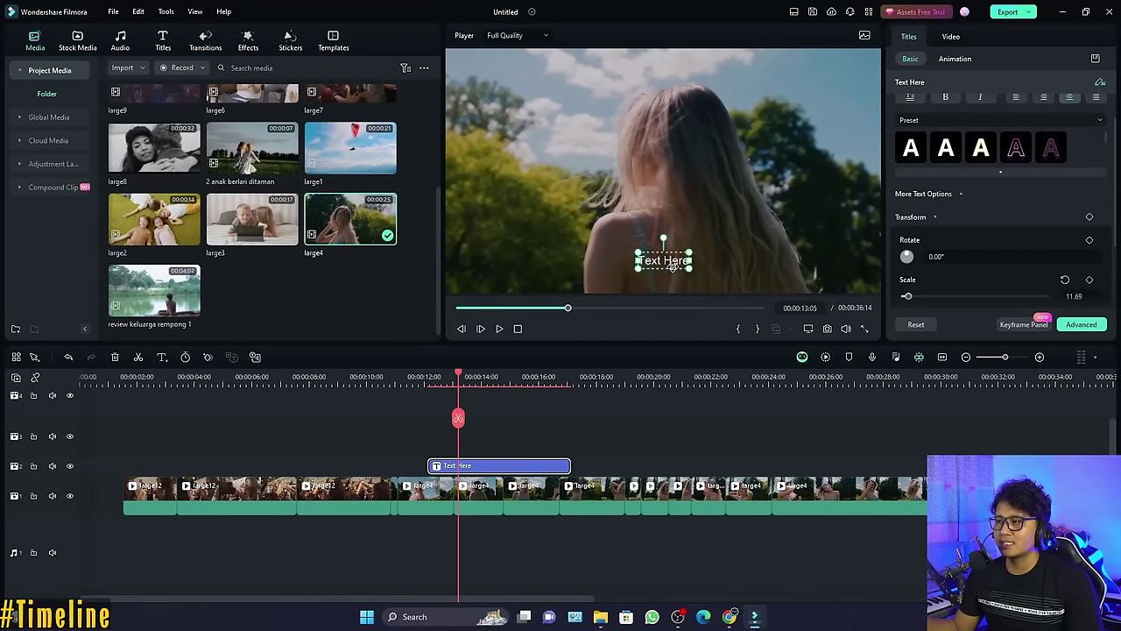
drag(668, 261, 549, 222)
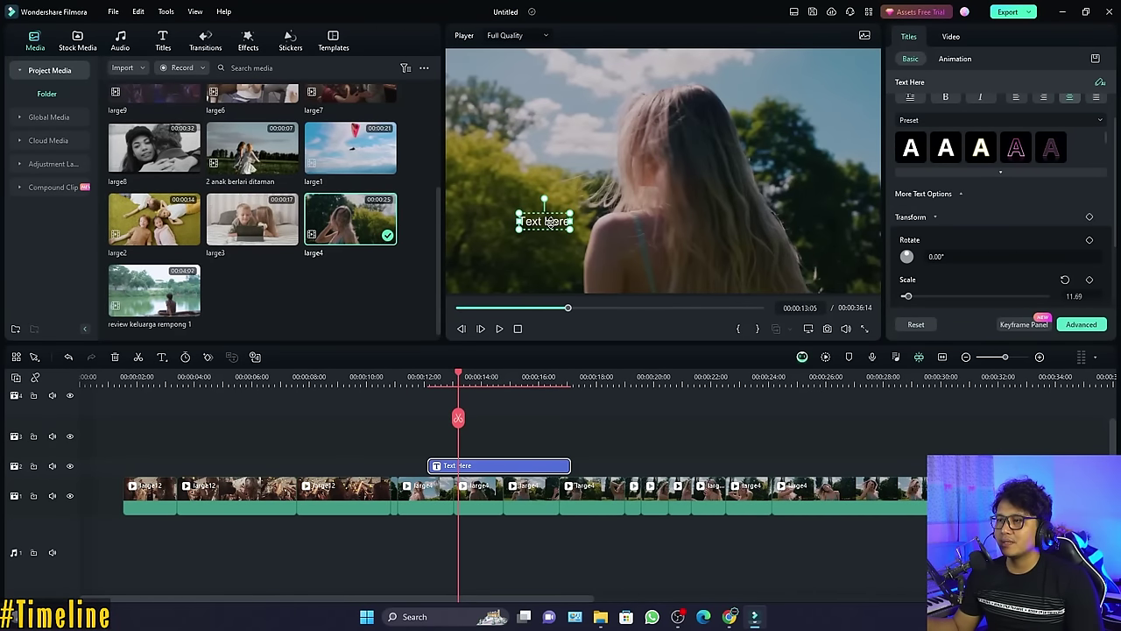
text(GOTAMA P)
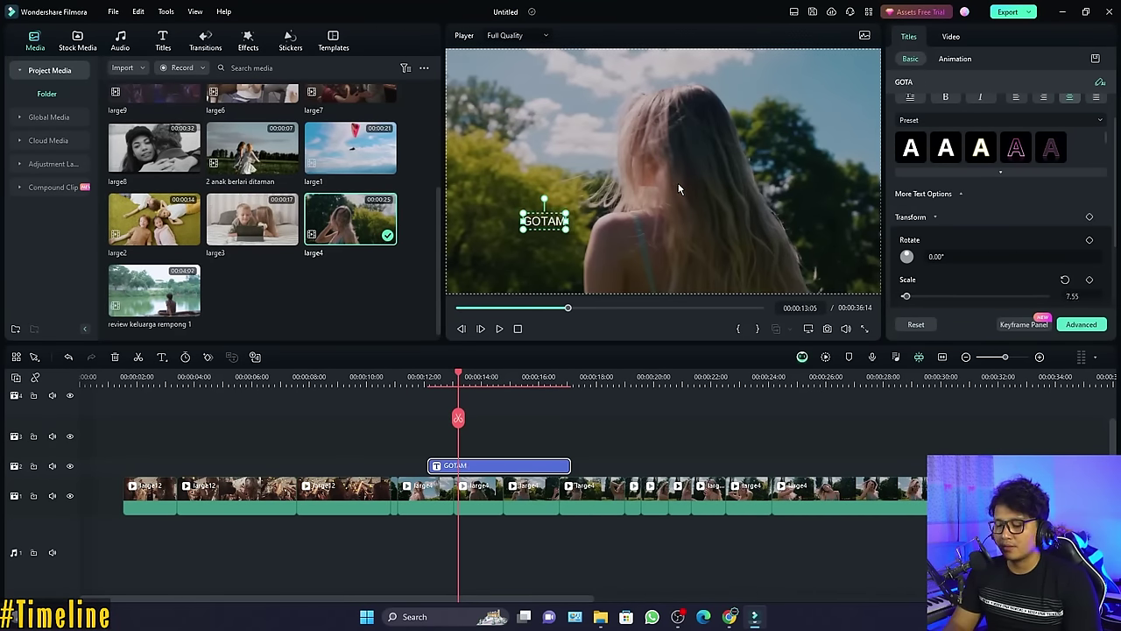
text(RODUCTION)
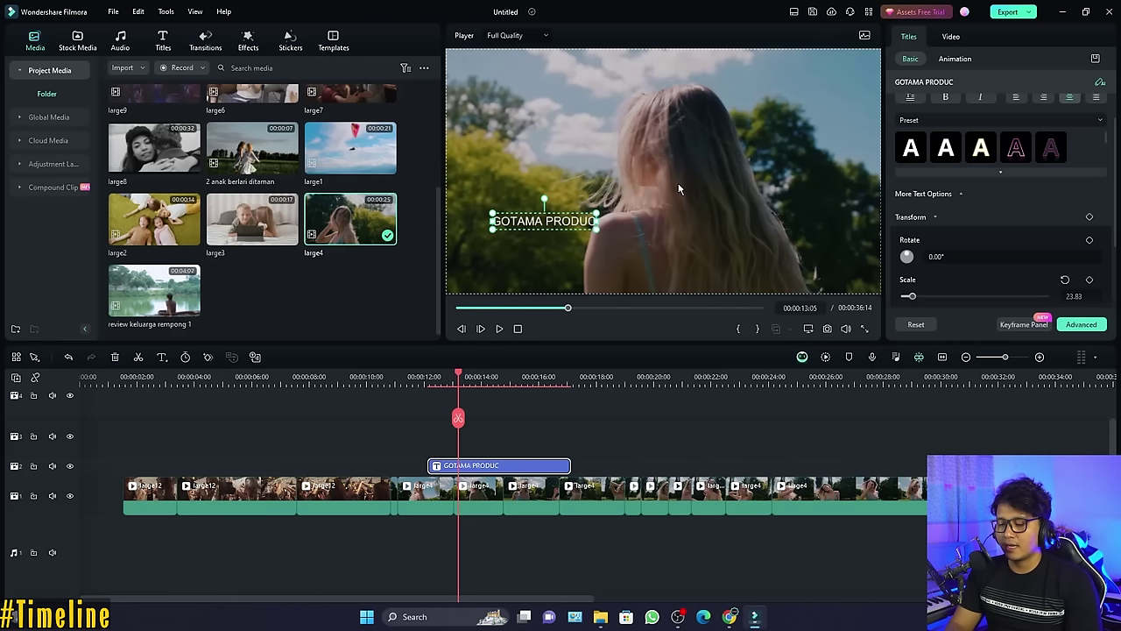
click(523, 438)
click(513, 461)
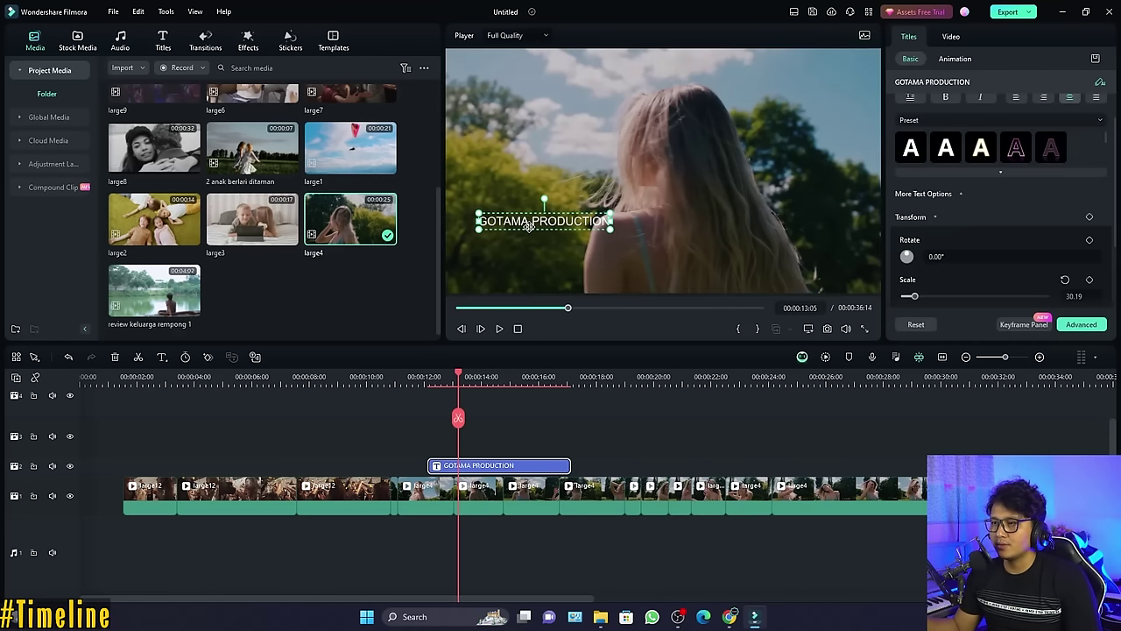
Move the GOTAMA PRODUCTION title to the lower-right area of the picture and enlarge it to a scale of about 52.89
drag(537, 221, 672, 263)
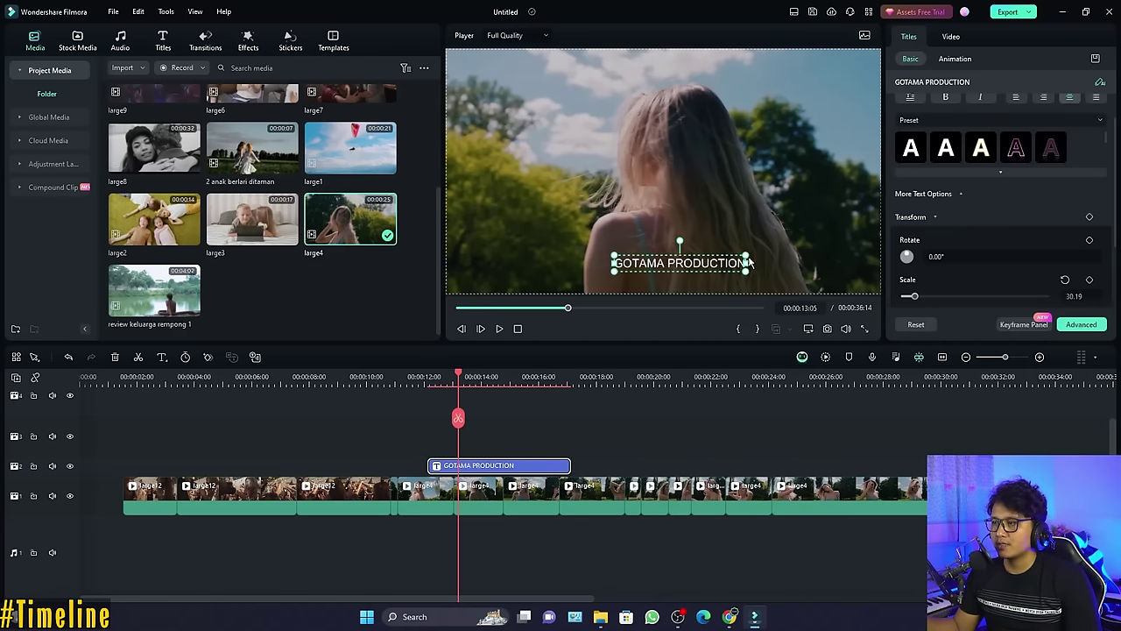
drag(745, 256, 873, 240)
drag(762, 240, 751, 242)
click(517, 438)
click(505, 467)
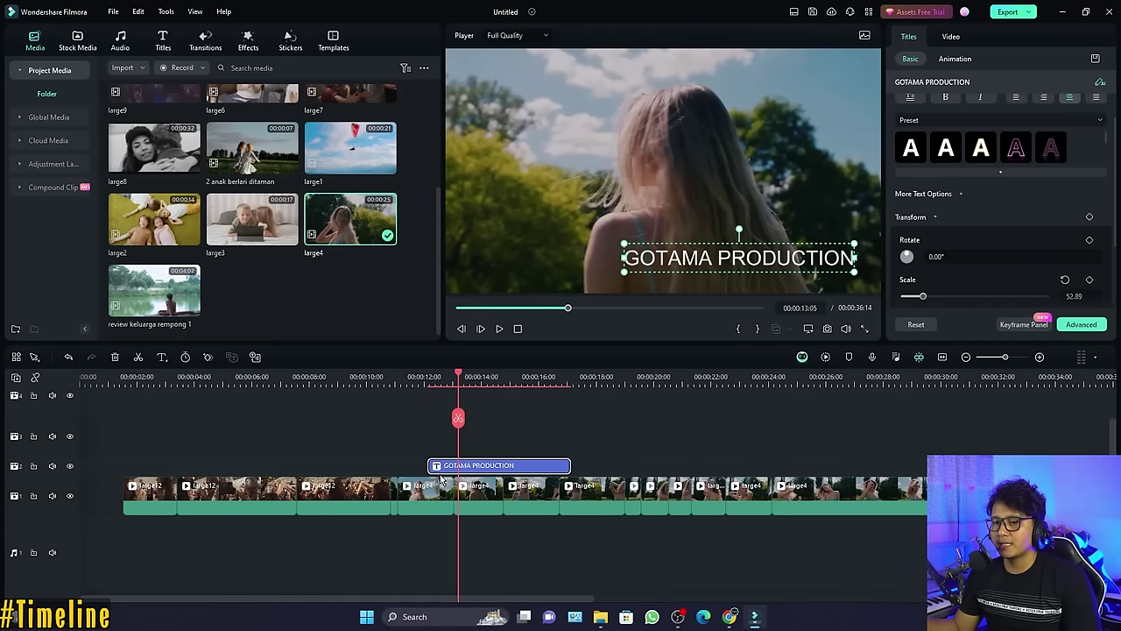
Extend the GOTAMA PRODUCTION title's start to the beginning of the first large12 piece and trim its end to about 12 seconds
drag(429, 467, 131, 466)
scroll(493, 440, down, 2)
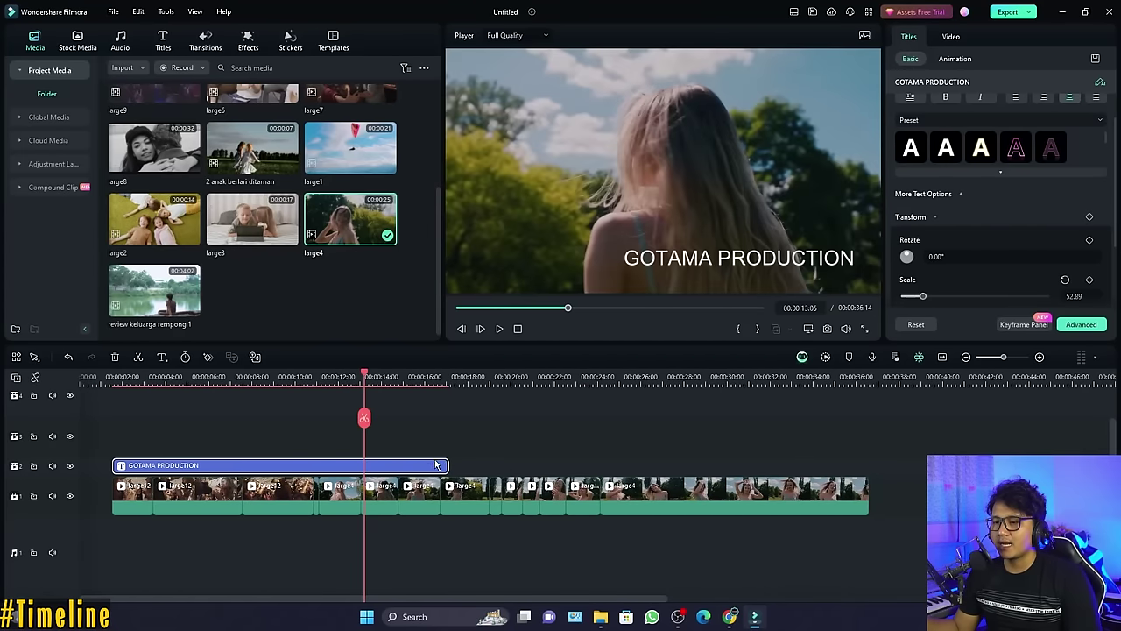
drag(446, 465, 334, 465)
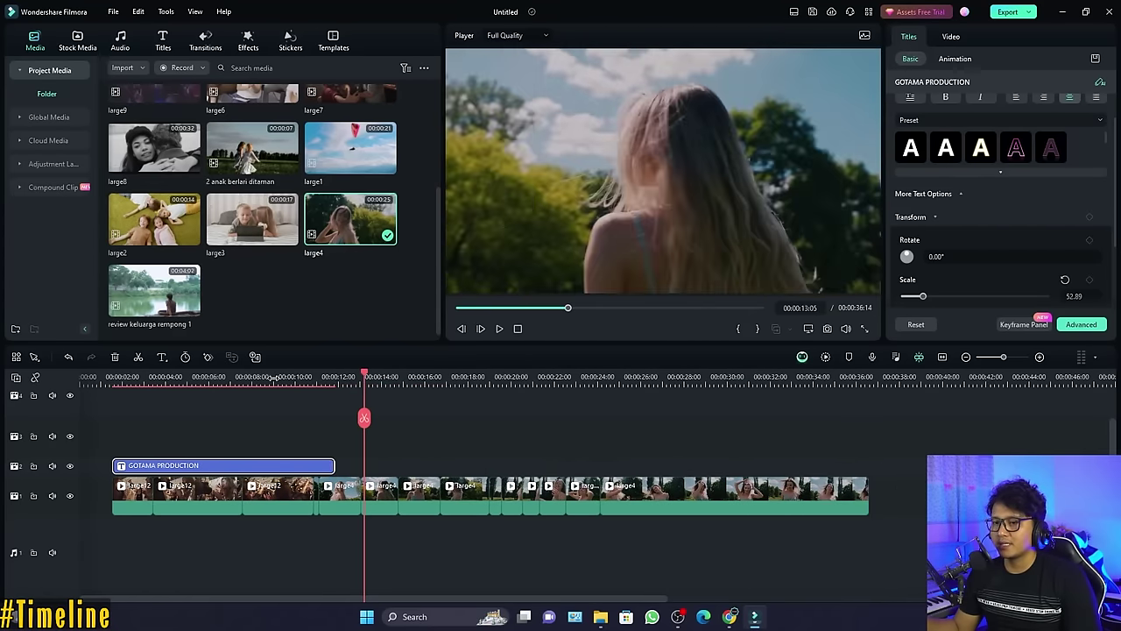
click(275, 377)
scroll(227, 411, up, 3)
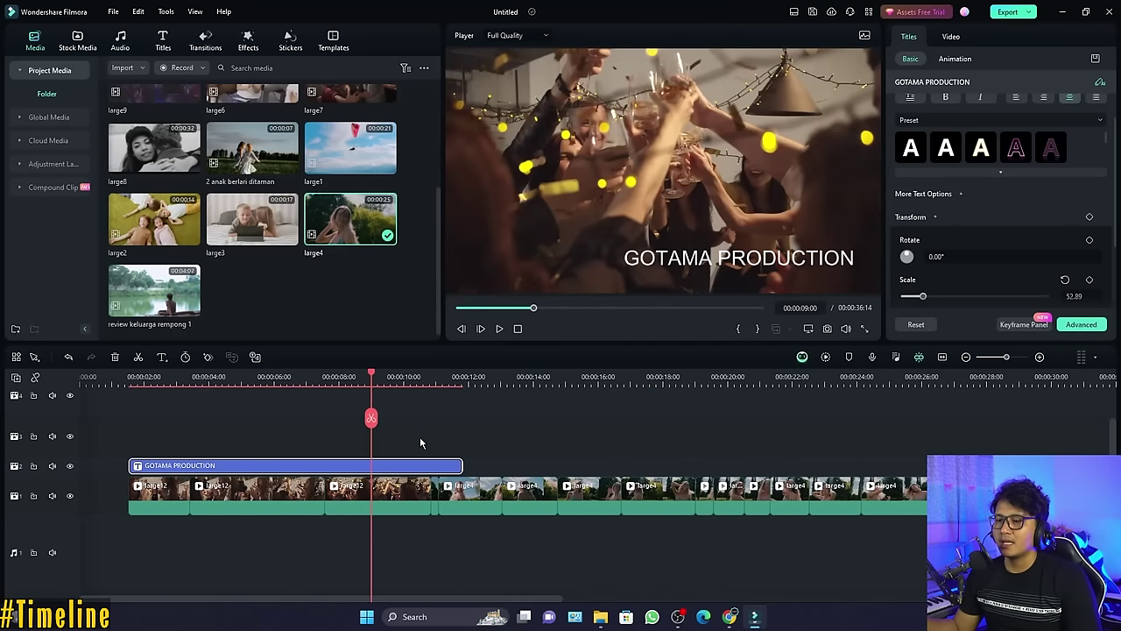
Add a Quick 3D Text title at about 7.7 seconds on video track 3 and change its text to Tutorial
click(163, 356)
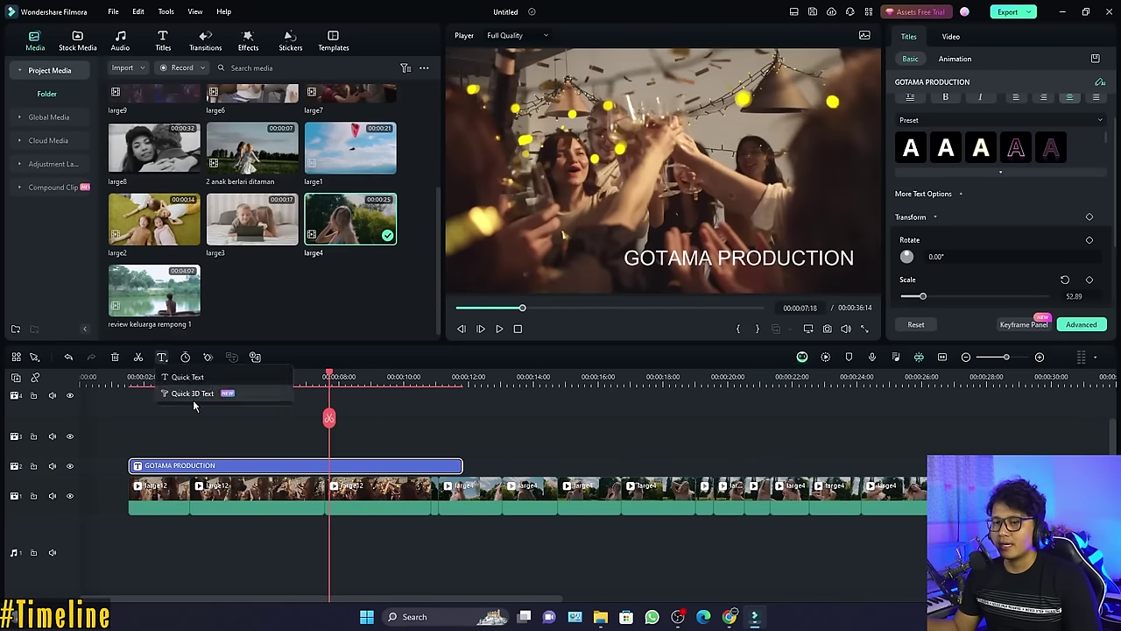
click(219, 393)
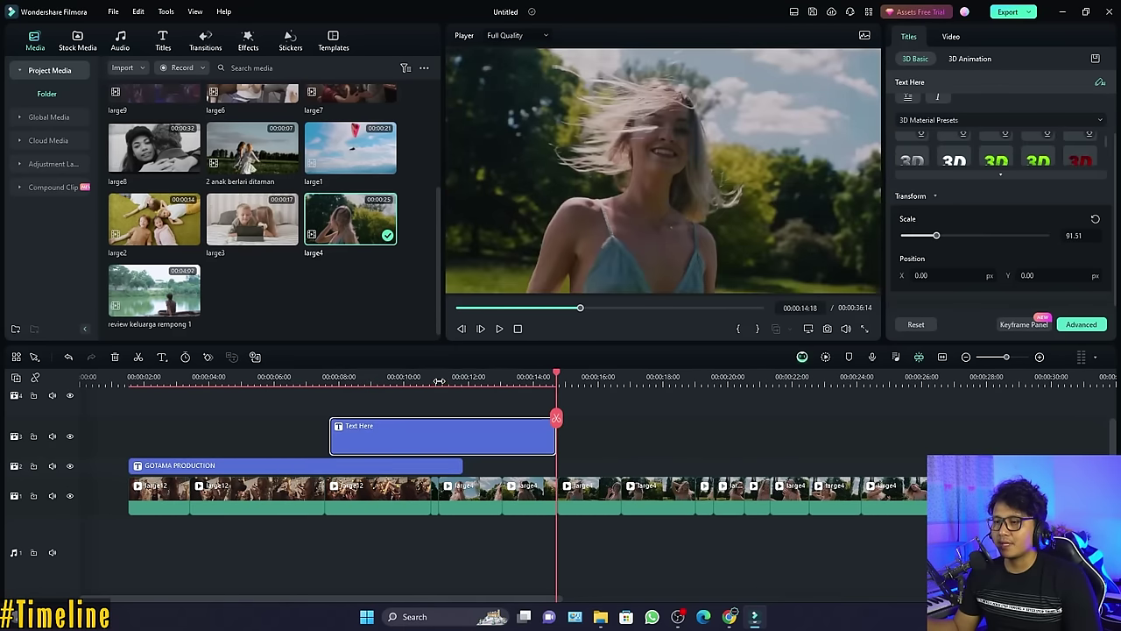
click(439, 379)
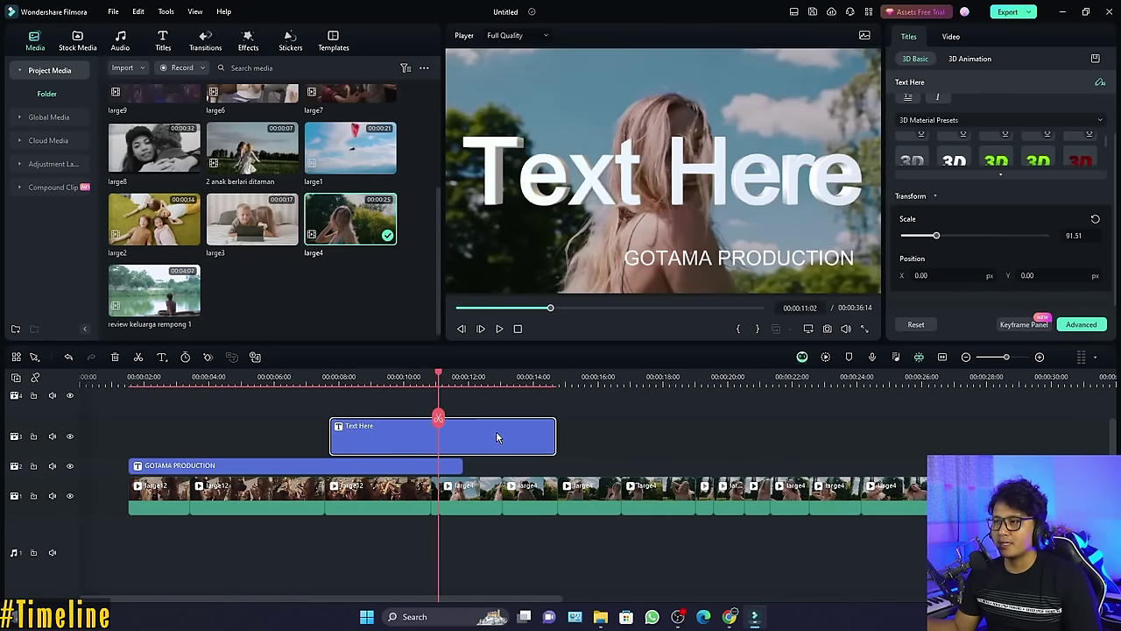
drag(779, 185, 778, 195)
double_click(776, 196)
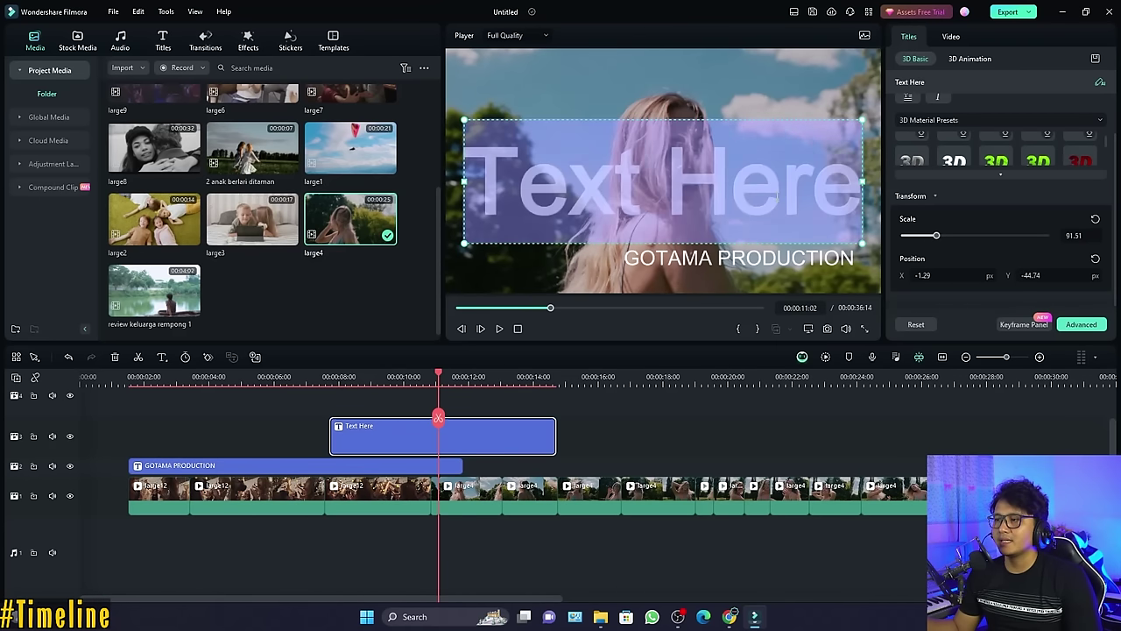
text(Tutorial)
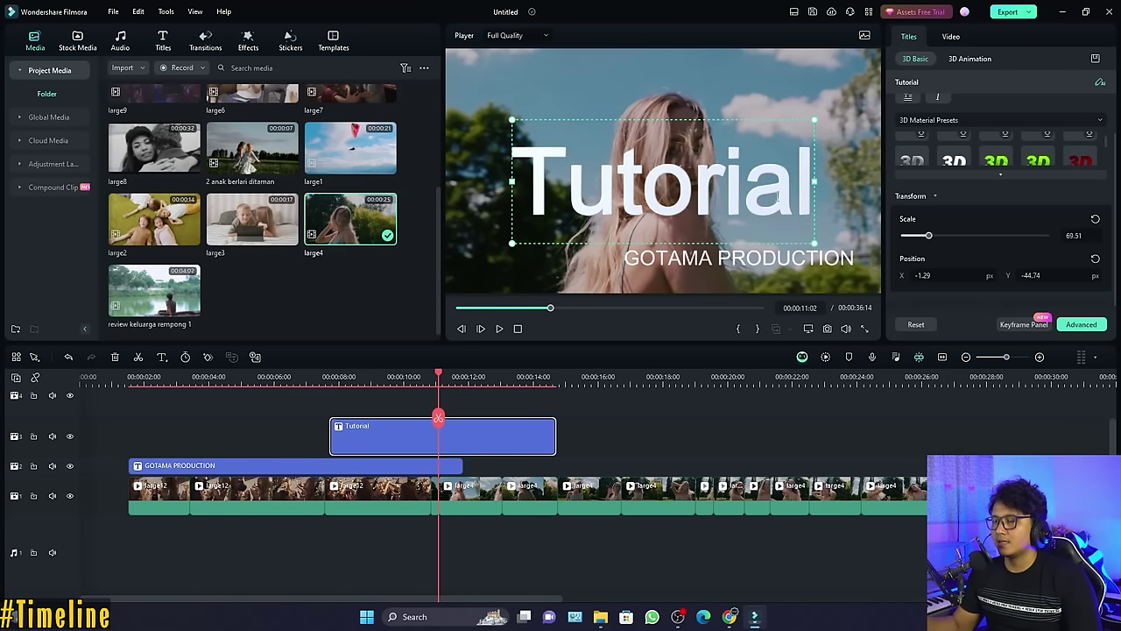
click(595, 447)
click(490, 433)
Place the Tutorial title in the upper-left corner of the picture and shrink it to a scale of about 35.71
drag(618, 186, 558, 106)
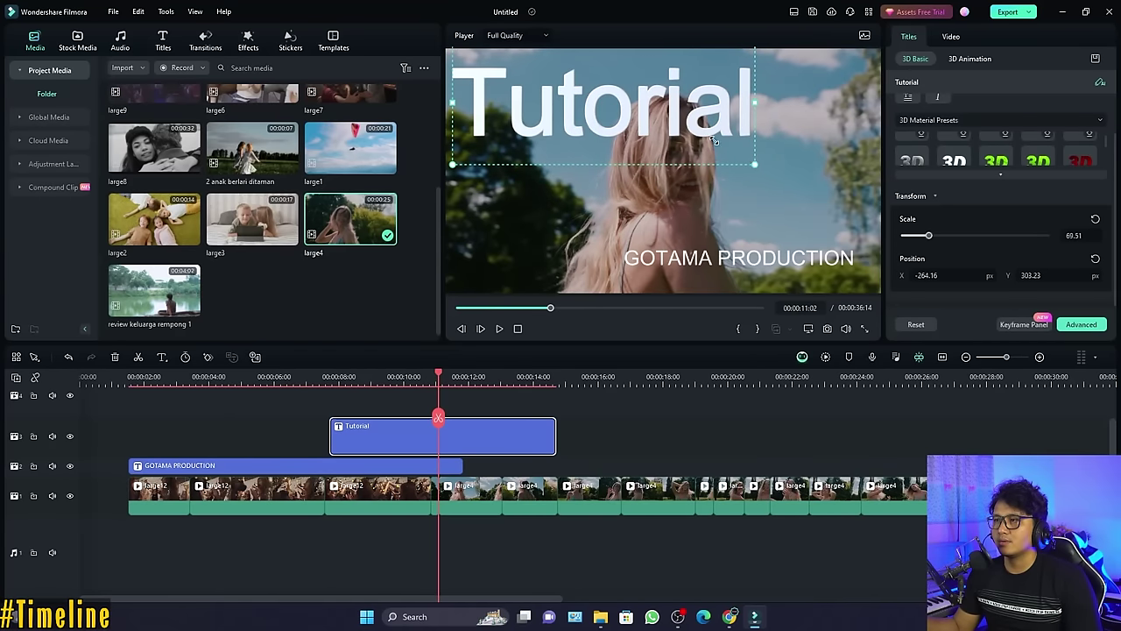
drag(714, 140, 609, 94)
click(497, 377)
click(372, 502)
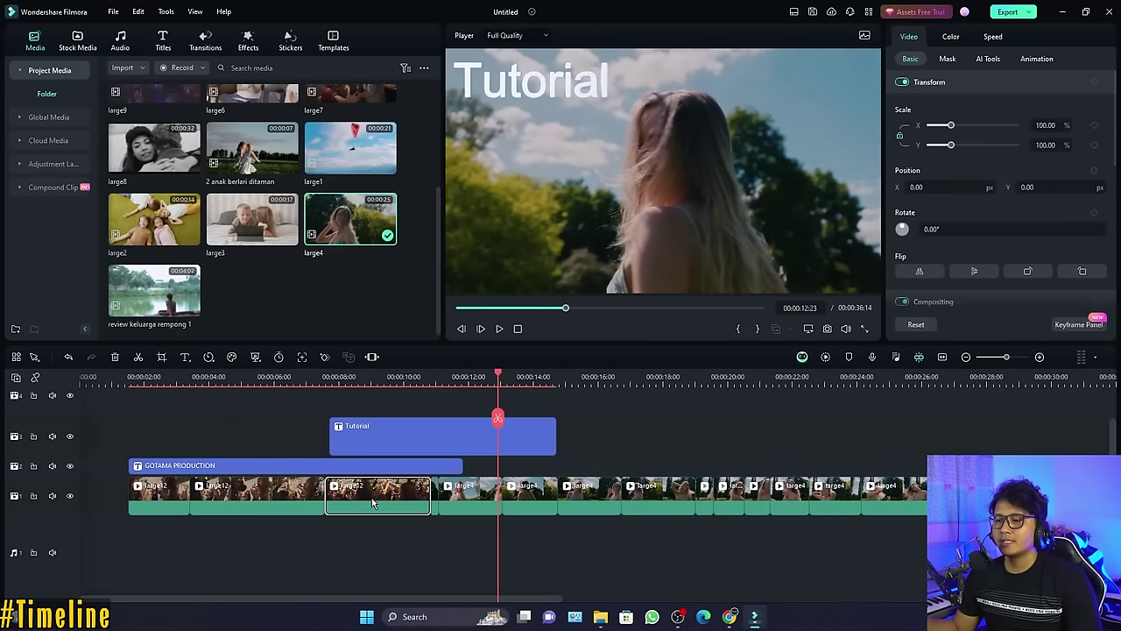
Move the Tutorial title onto video track 2 behind the GOTAMA PRODUCTION title and preview each title on its own
click(396, 448)
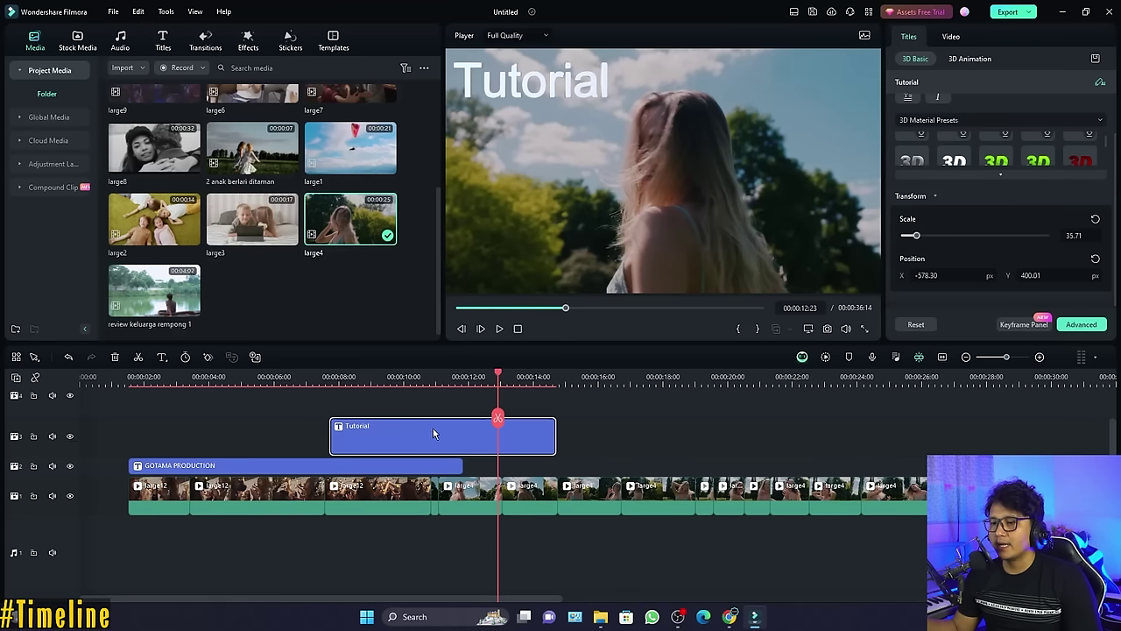
drag(433, 433, 576, 457)
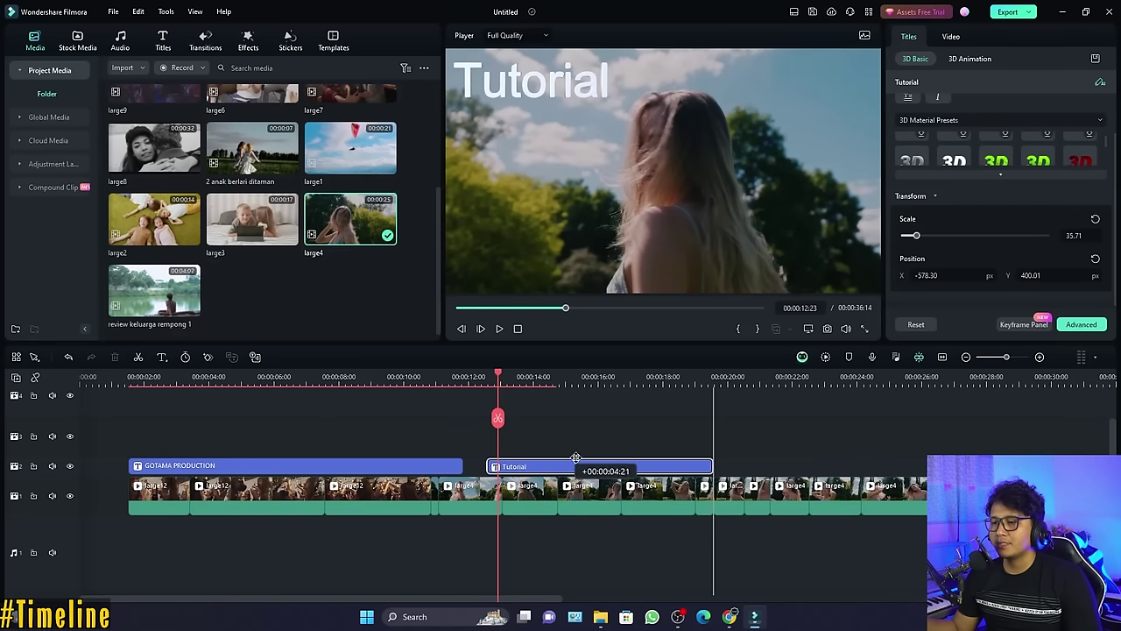
click(540, 379)
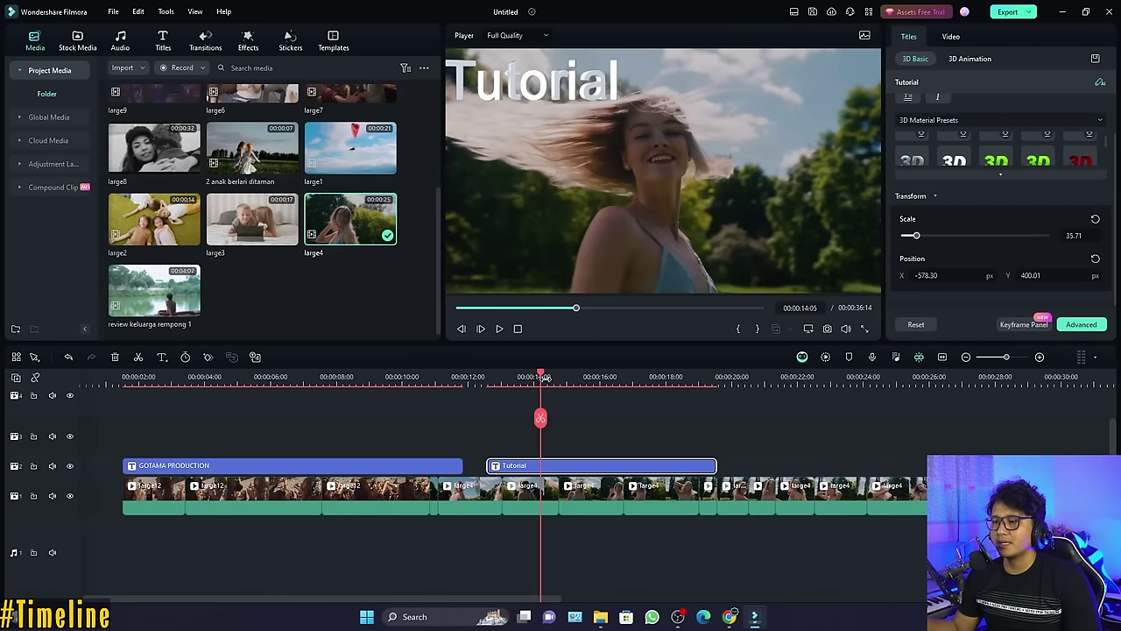
click(537, 377)
click(559, 377)
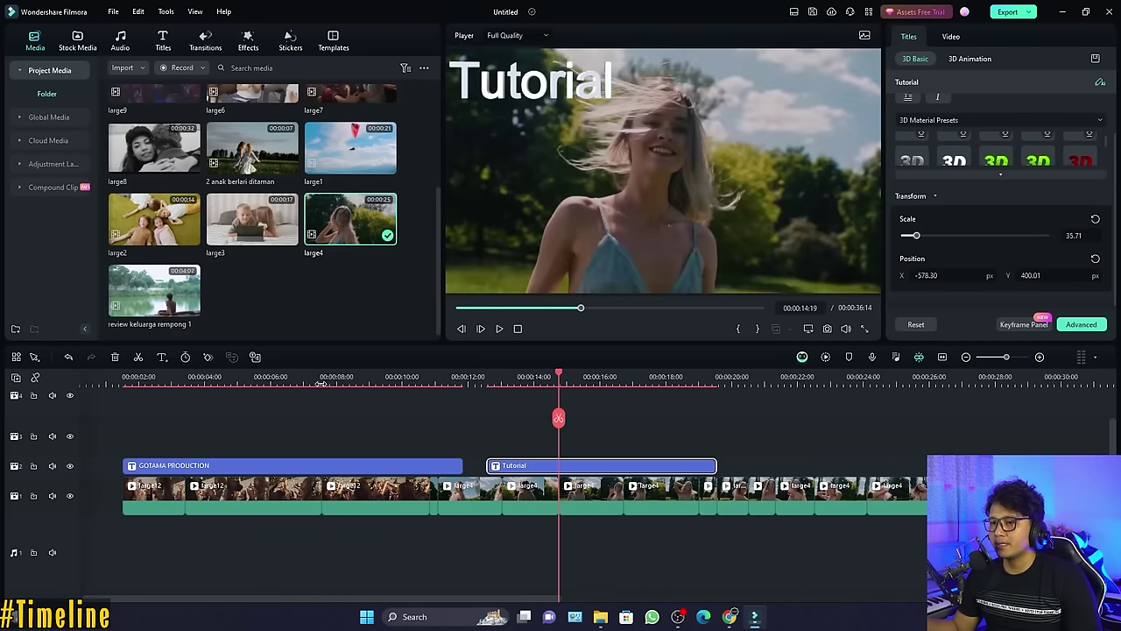
click(321, 379)
click(346, 465)
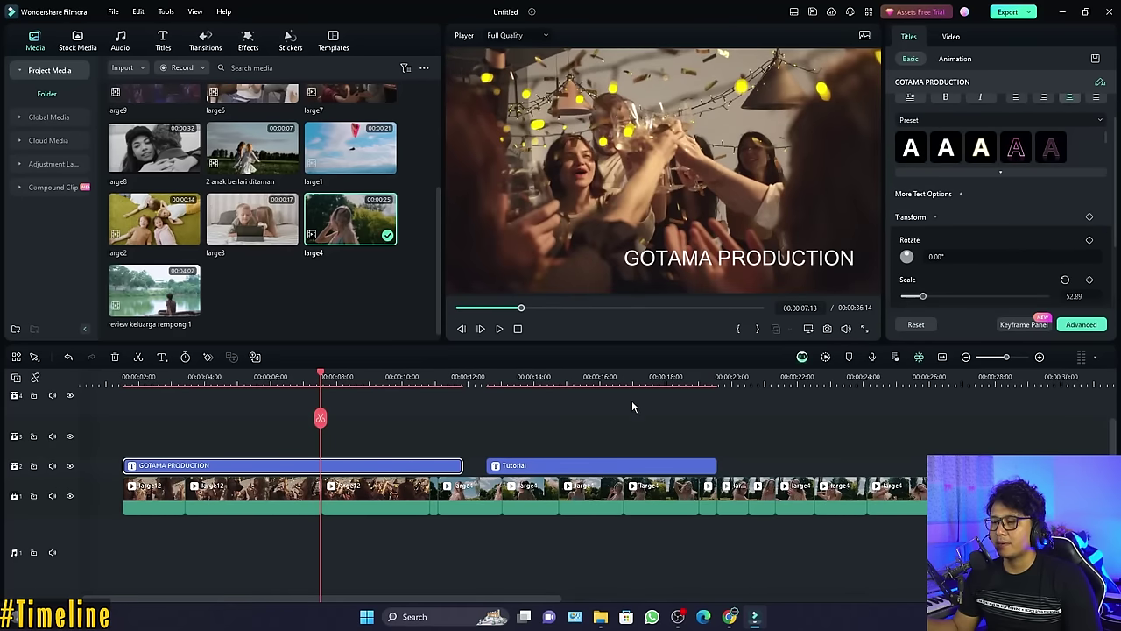
Move the Tutorial title to video track 3, ending flush with the GOTAMA PRODUCTION title, and preview both titles together
drag(611, 470, 355, 429)
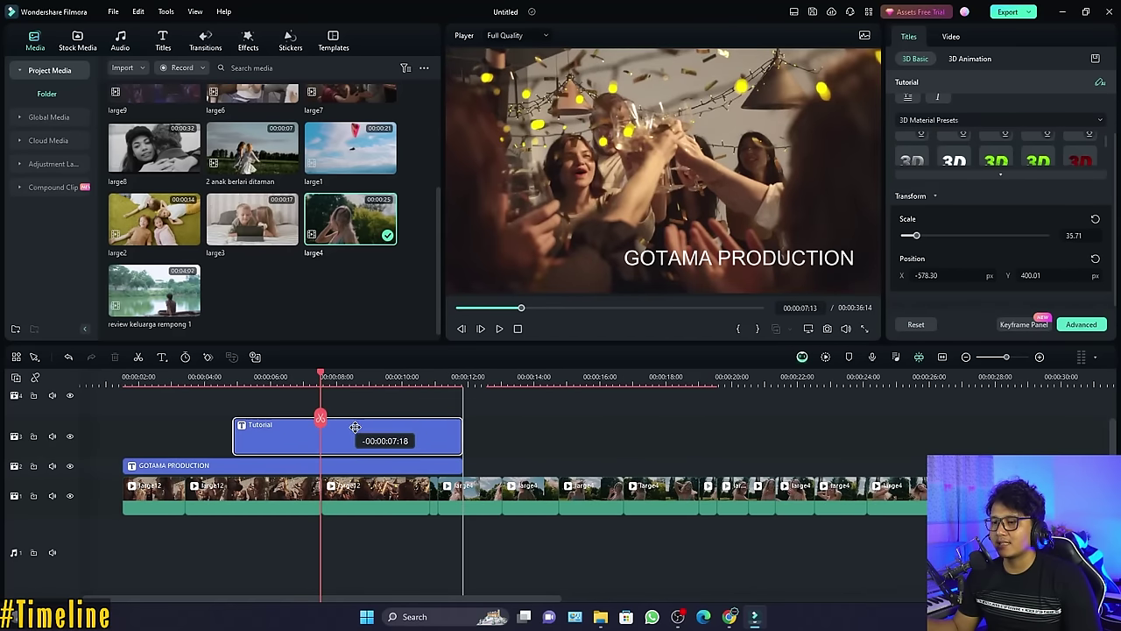
drag(225, 383, 315, 378)
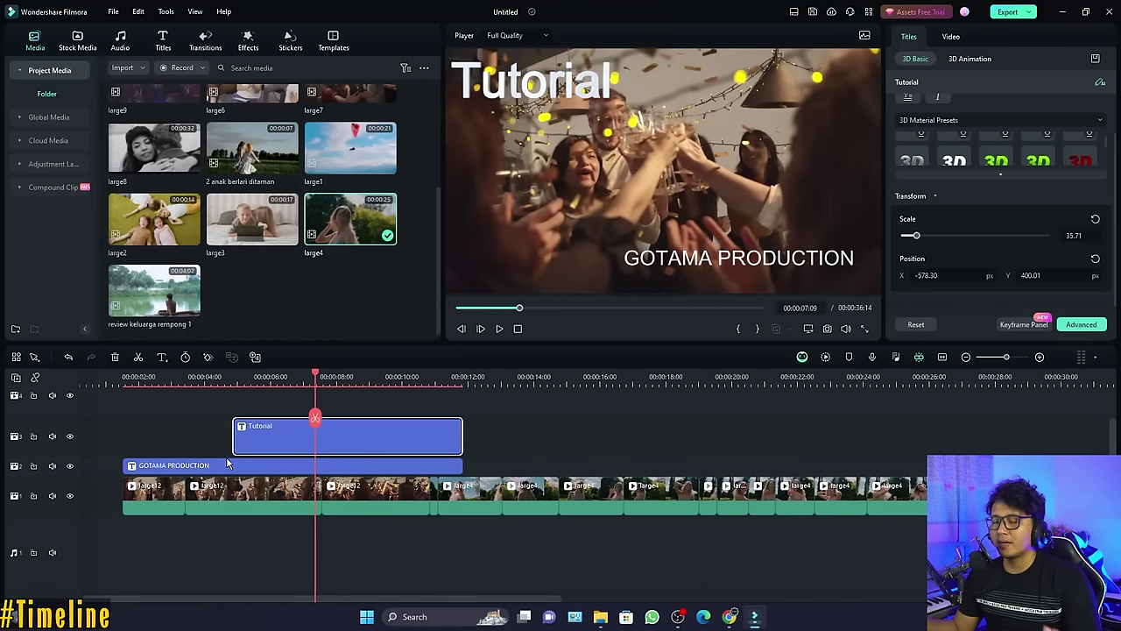
drag(265, 380, 243, 379)
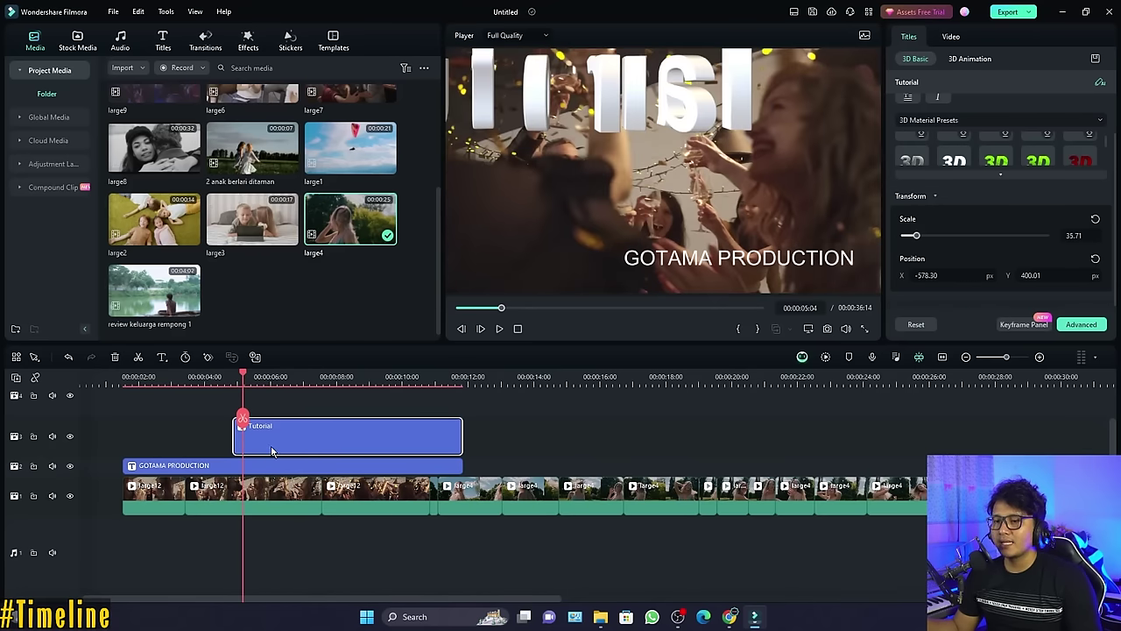
Overlap the Tutorial text with GOTAMA PRODUCTION in the picture, and move the GOTAMA PRODUCTION title to video track 4 and back to track 2
click(347, 378)
drag(602, 79, 680, 255)
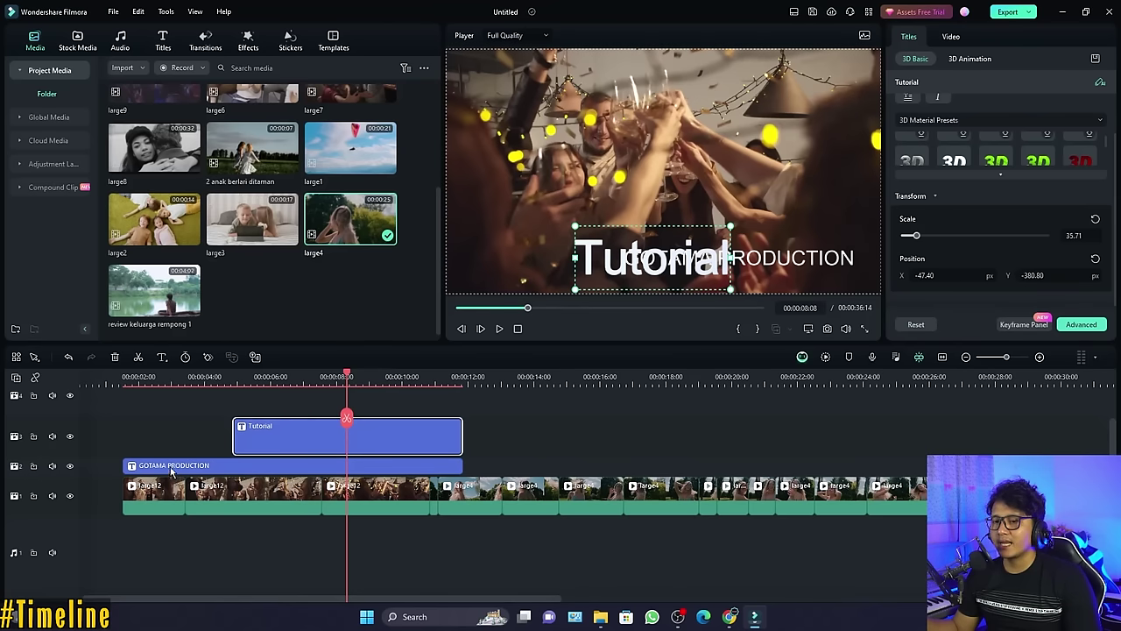
drag(244, 474, 246, 399)
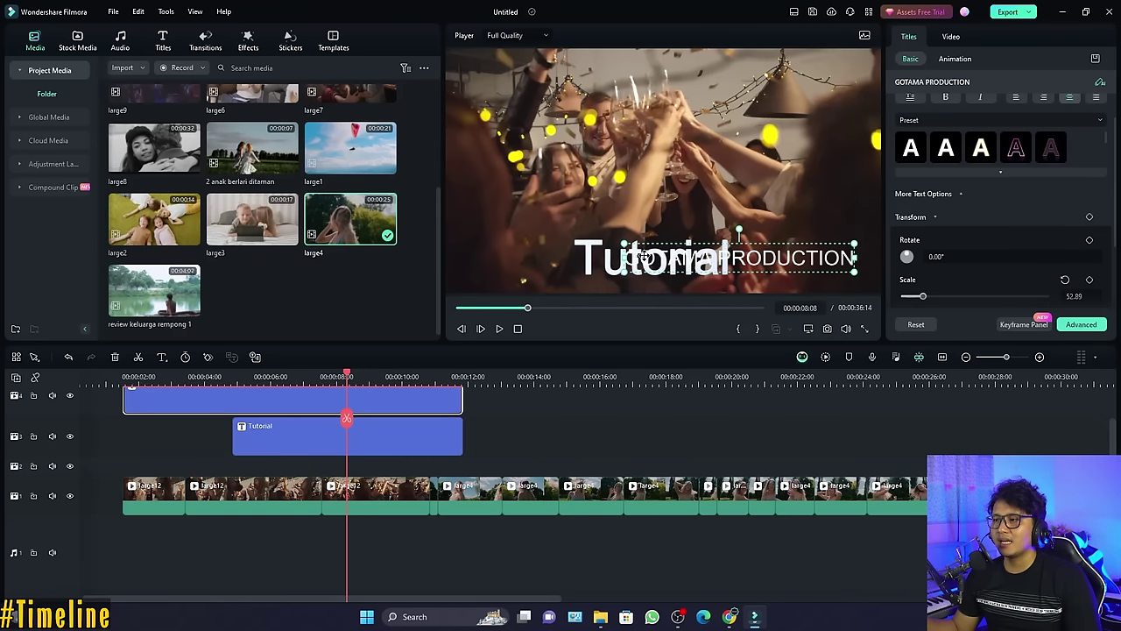
drag(317, 411, 308, 465)
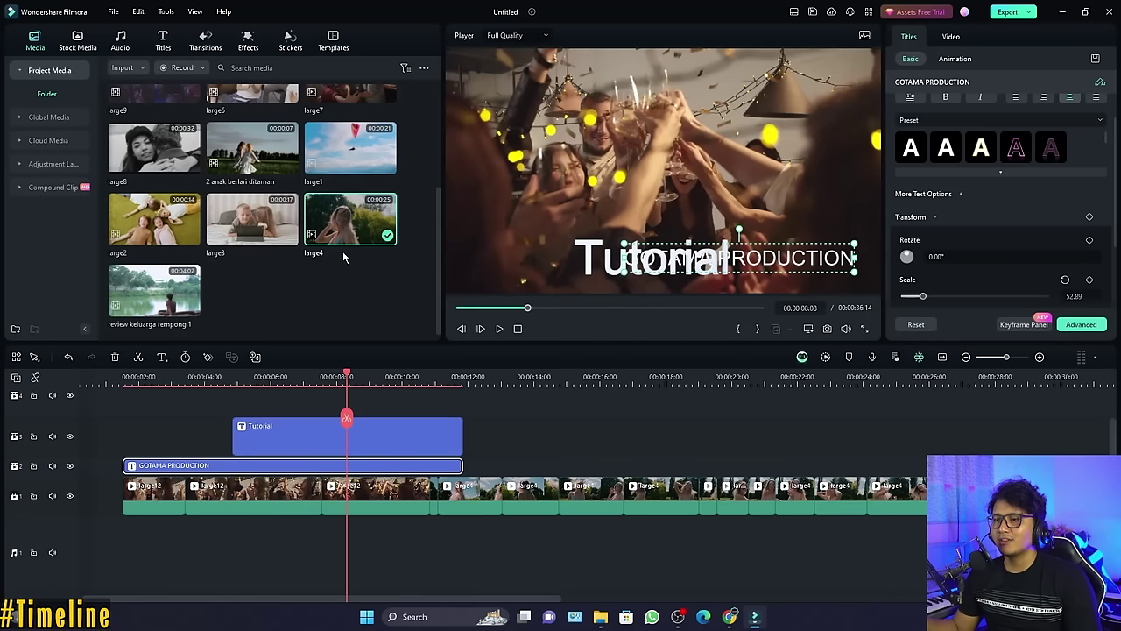
Place the large3 clip on video track 4 above both titles and delete it again
drag(256, 226, 198, 413)
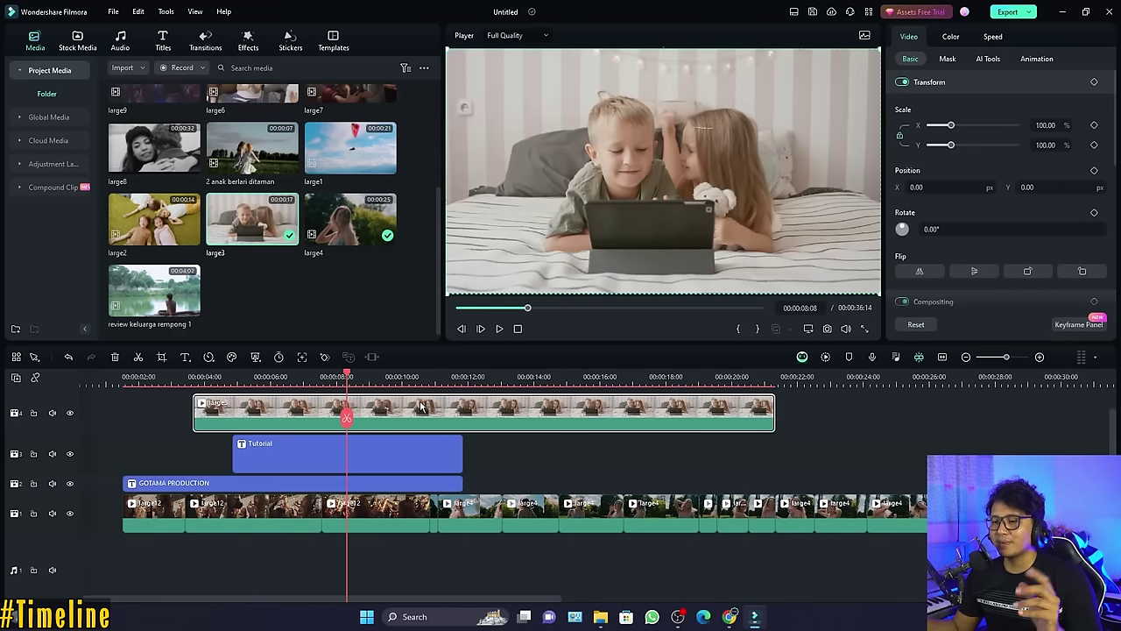
key(Delete)
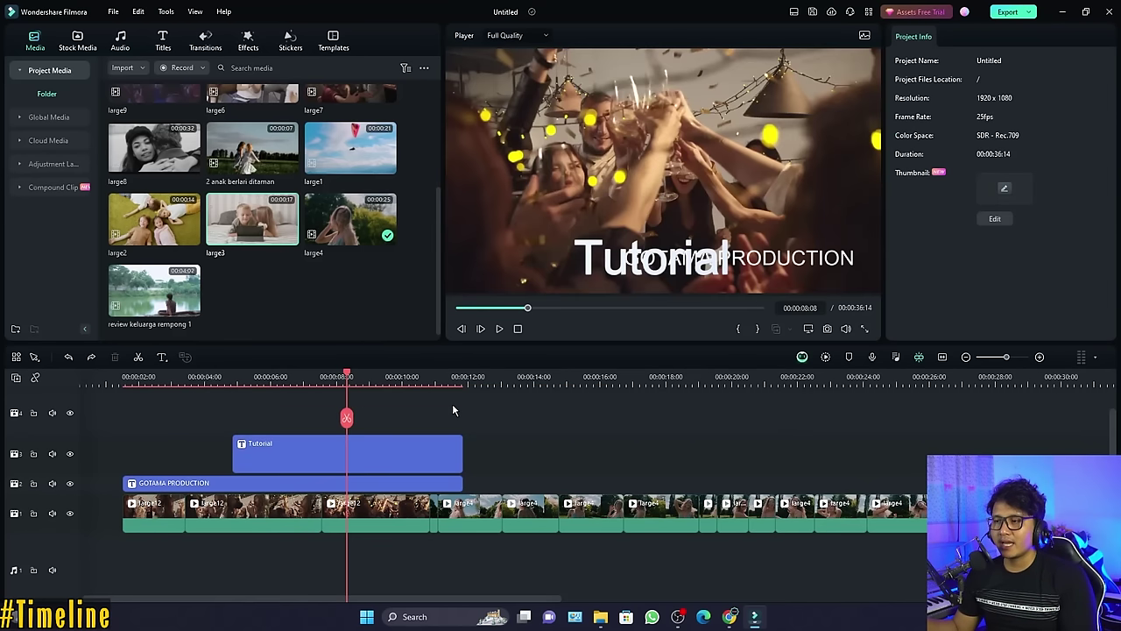
Return the Tutorial title to the upper-left corner of the picture and check the frame at about 4.6 seconds
click(432, 464)
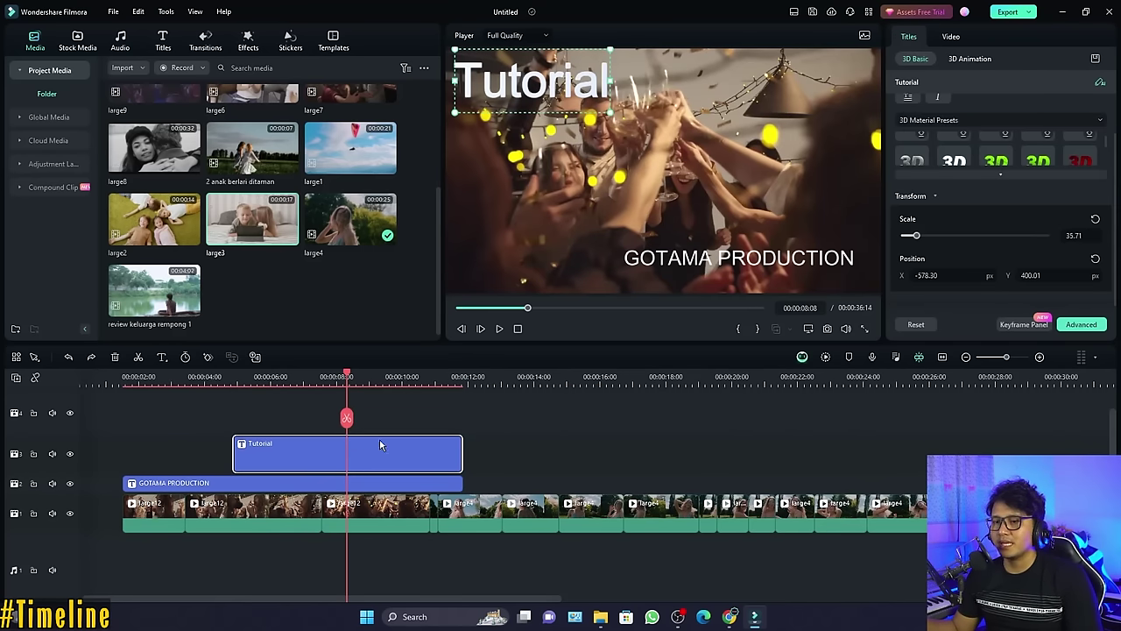
click(354, 518)
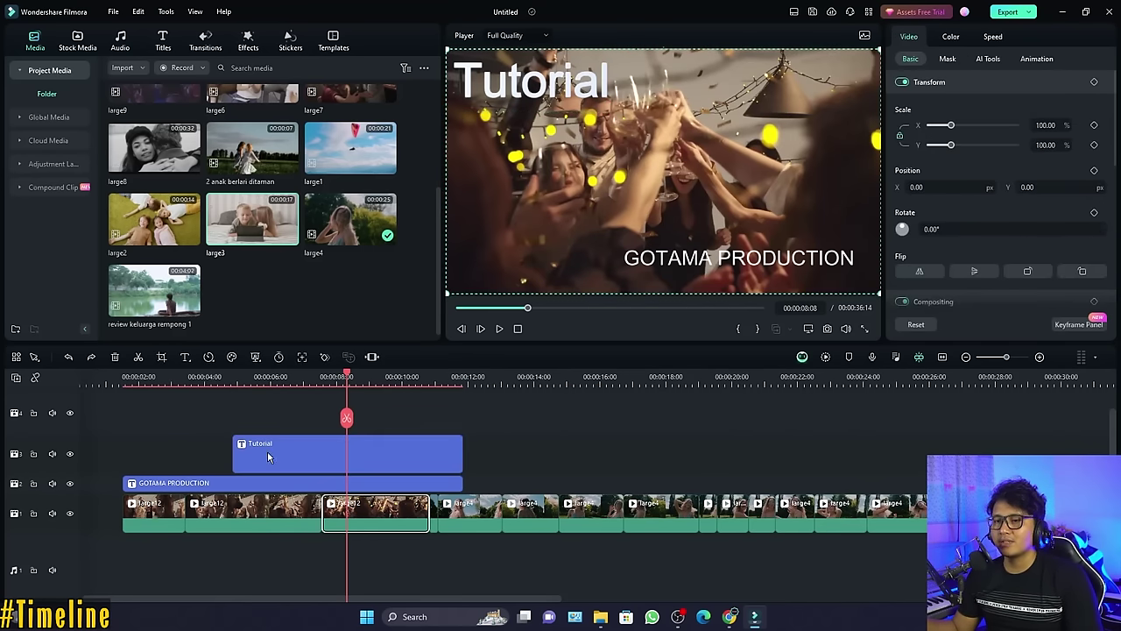
click(224, 376)
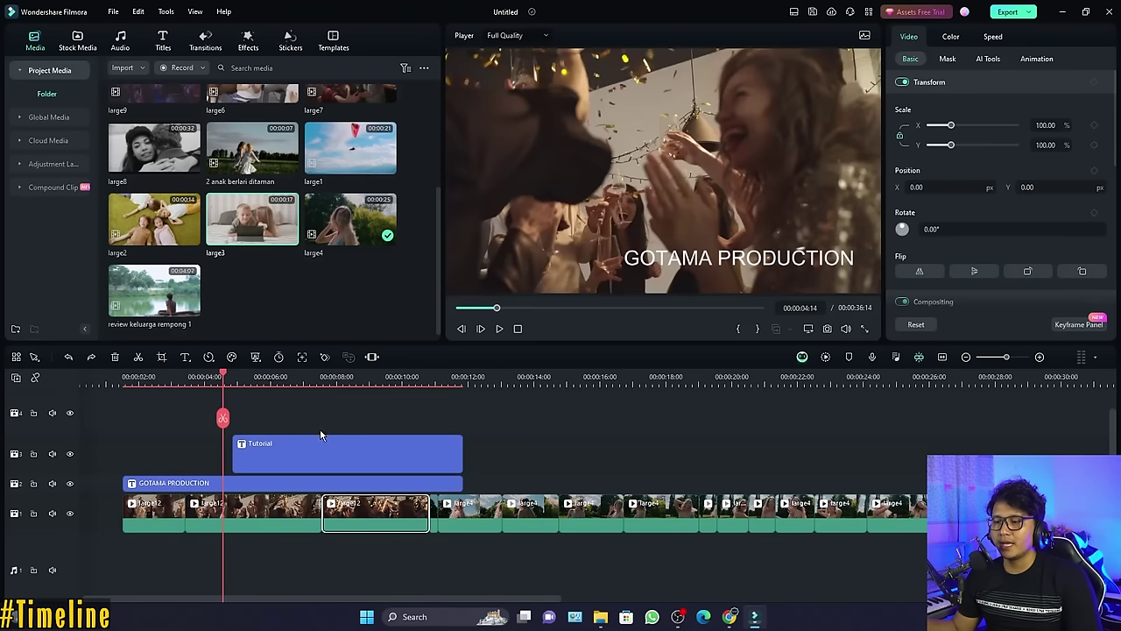
Delete the large4 pieces and place the 2 anak berlari ditaman clip on video track 1, starting where the titles end
click(517, 379)
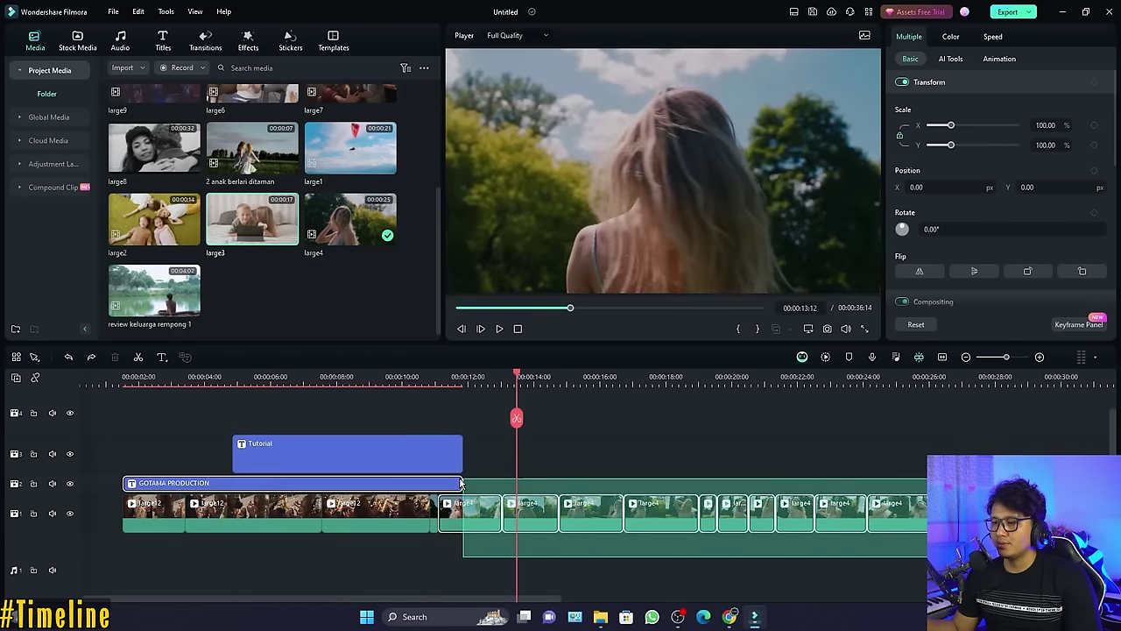
key(Delete)
drag(252, 149, 481, 526)
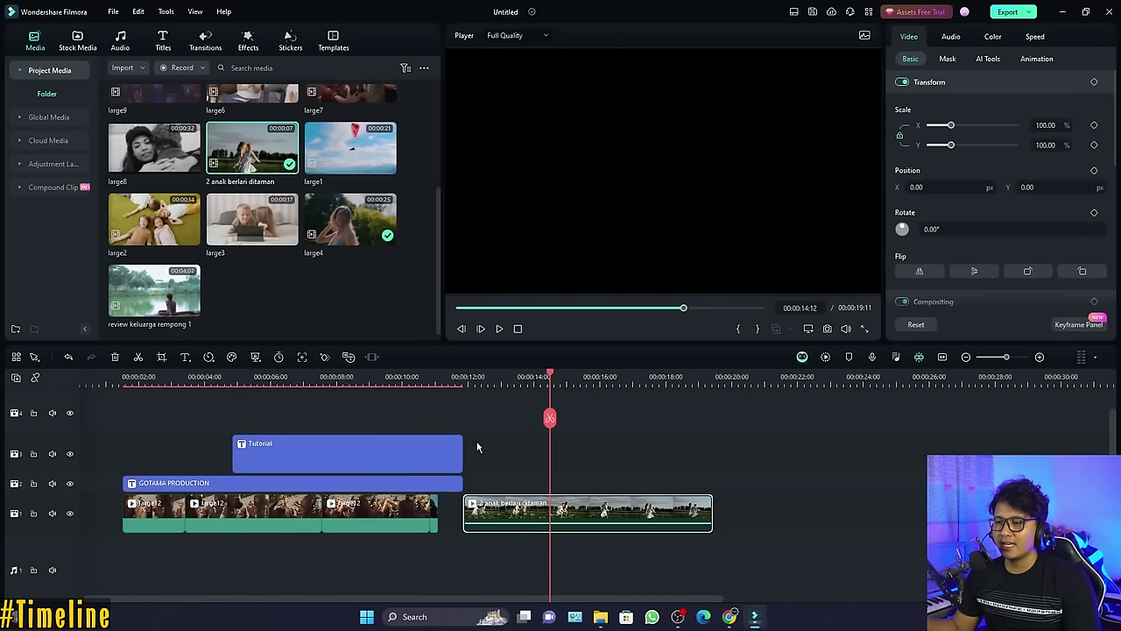
click(468, 392)
key(space)
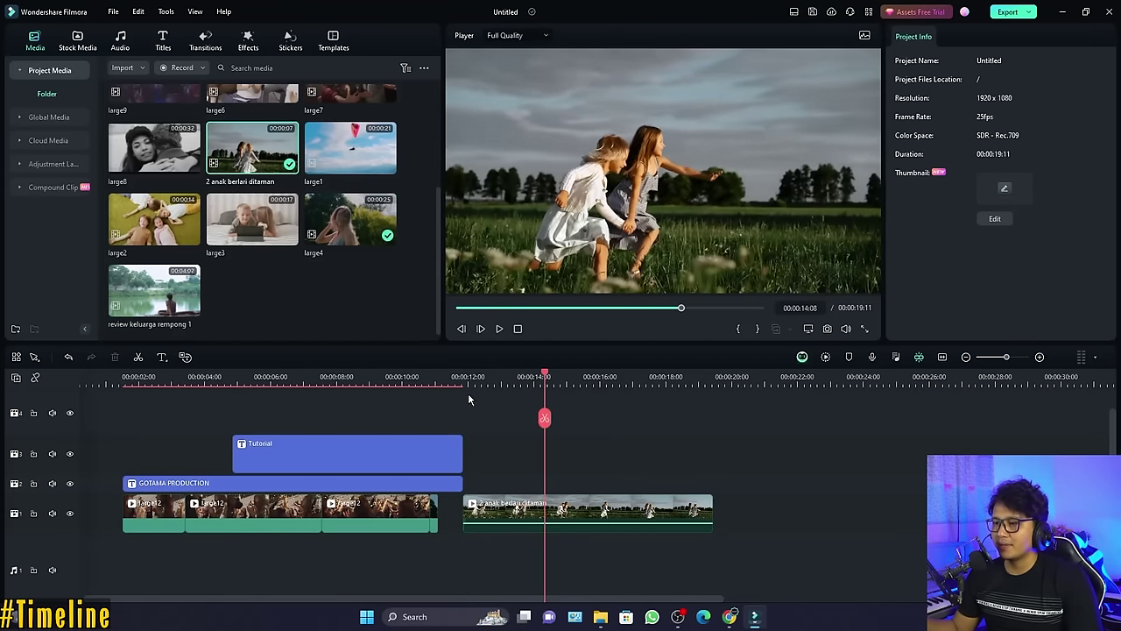
Slow the 2 anak berlari ditaman clip down to 0.1x and play it back
click(499, 512)
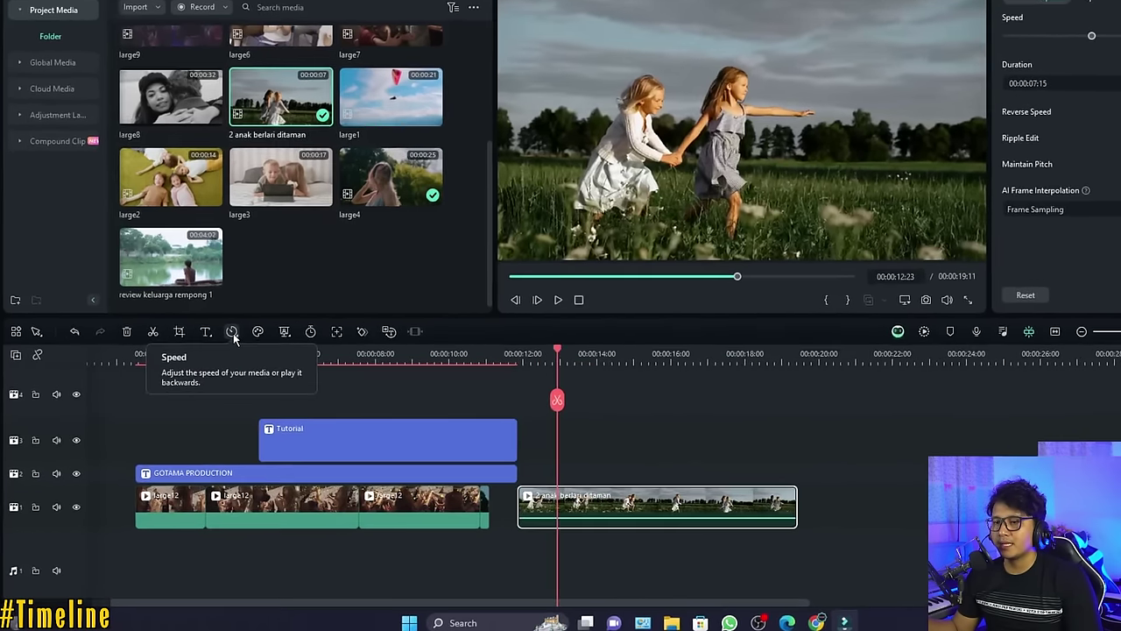
click(233, 332)
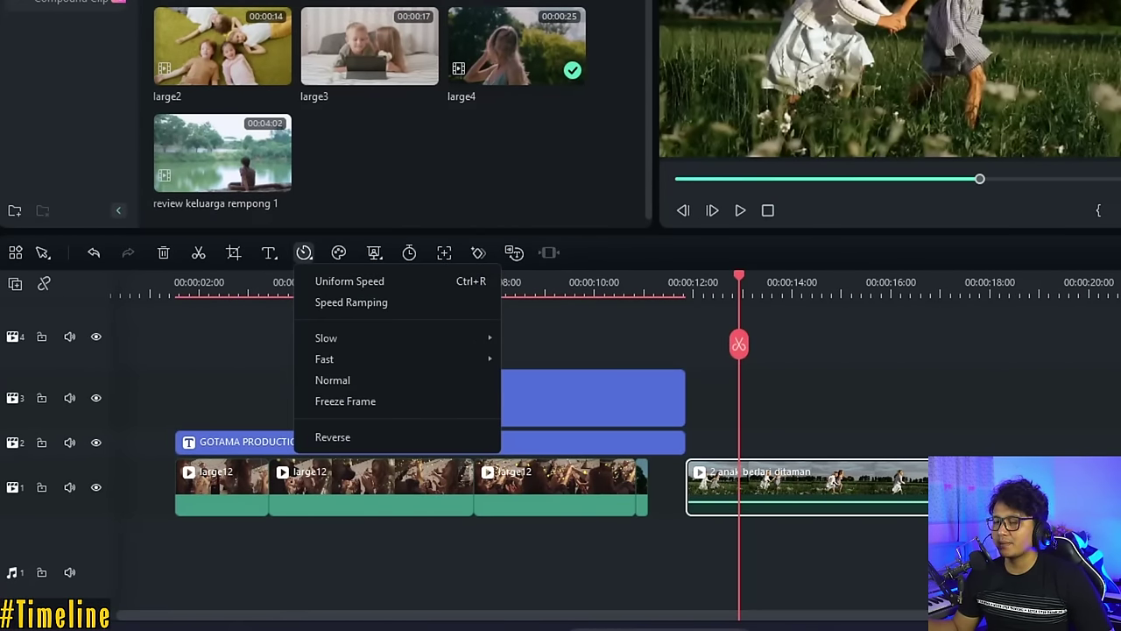
mouse_move(346, 339)
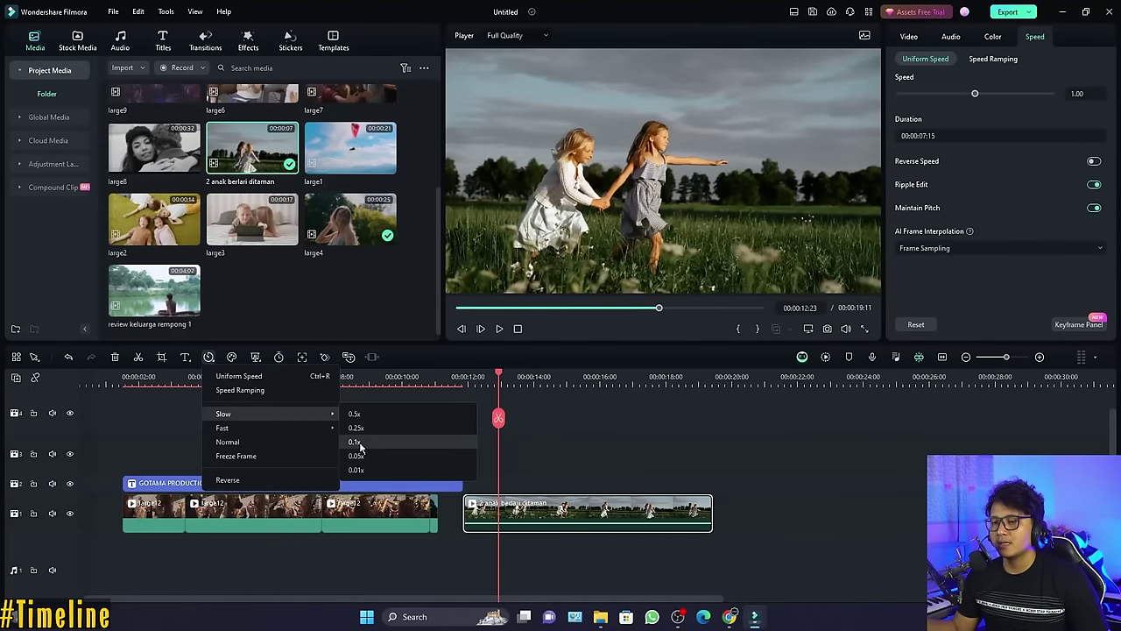
click(356, 443)
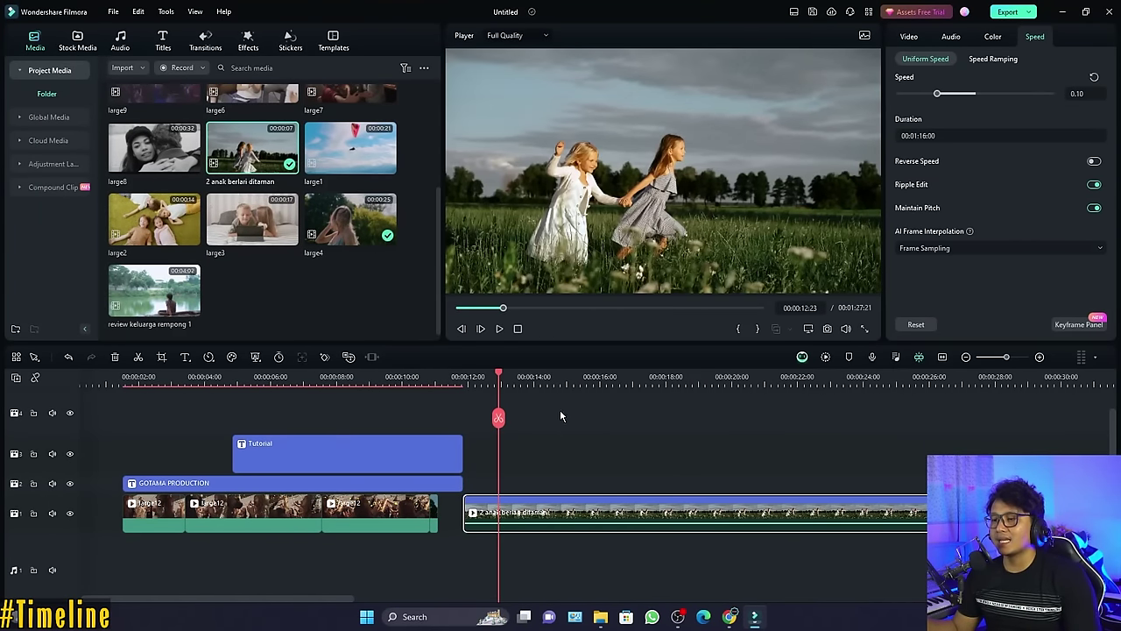
key(space)
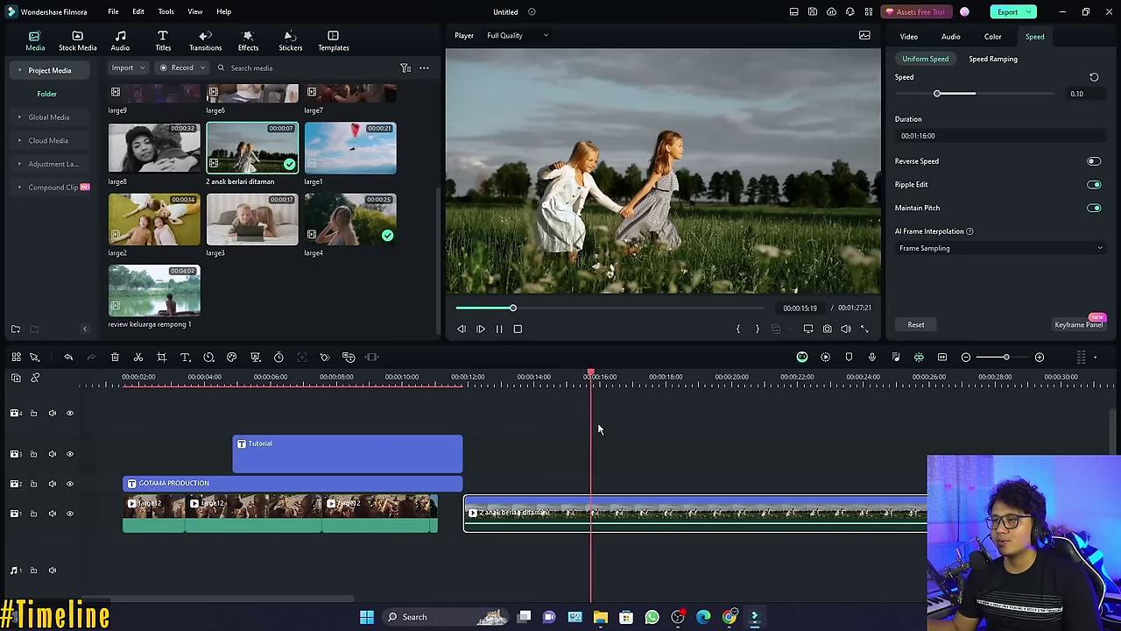
key(space)
Change the 2 anak berlari ditaman clip's slow speed to 0.5x and play it back
click(529, 410)
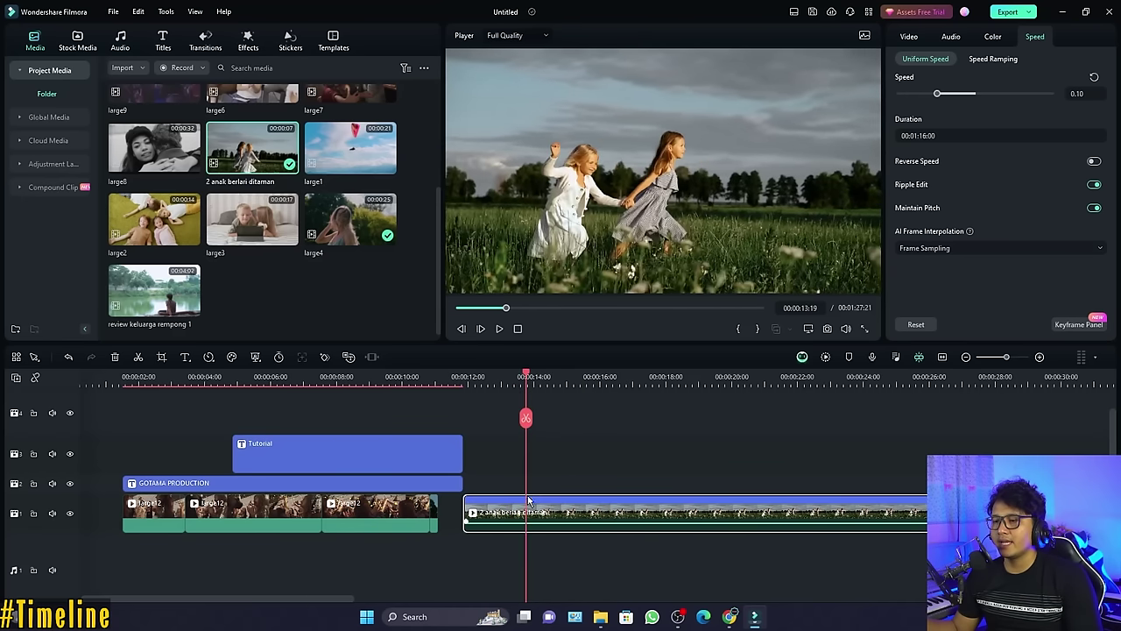
click(209, 357)
click(364, 412)
key(space)
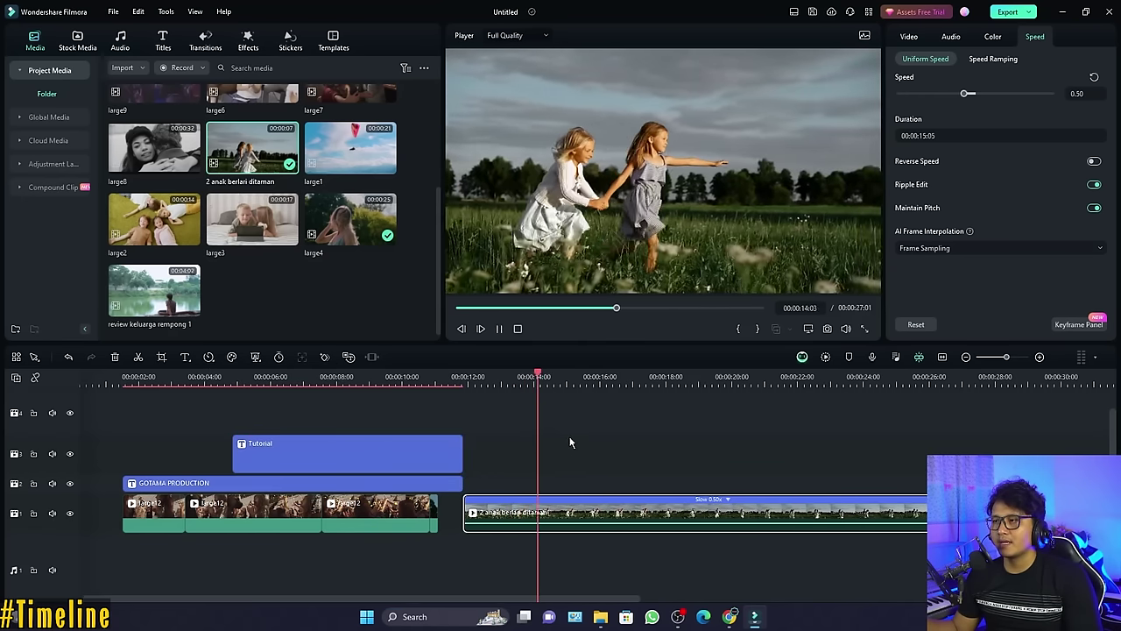
key(space)
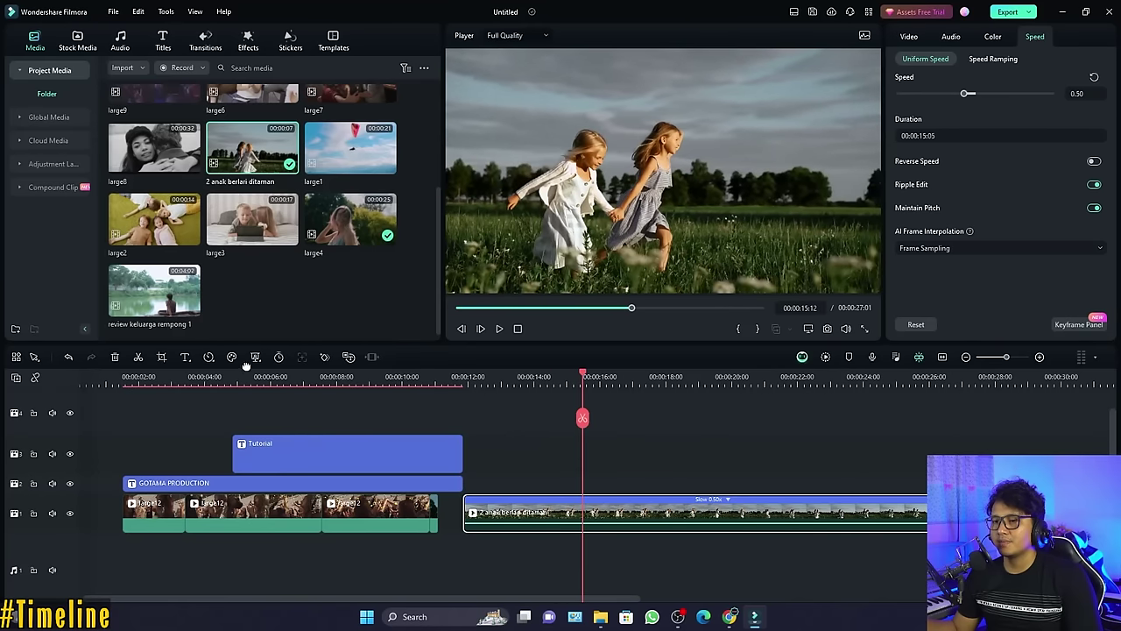
Speed the 2 anak berlari ditaman clip up to 4x and play it from its start
click(209, 357)
mouse_move(241, 429)
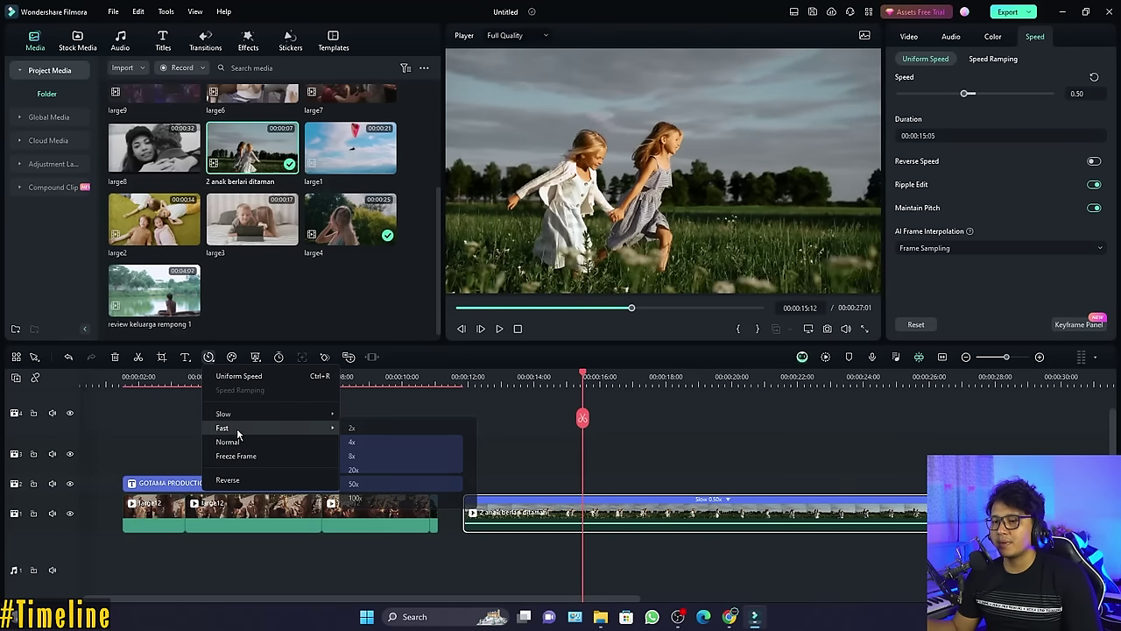
click(352, 441)
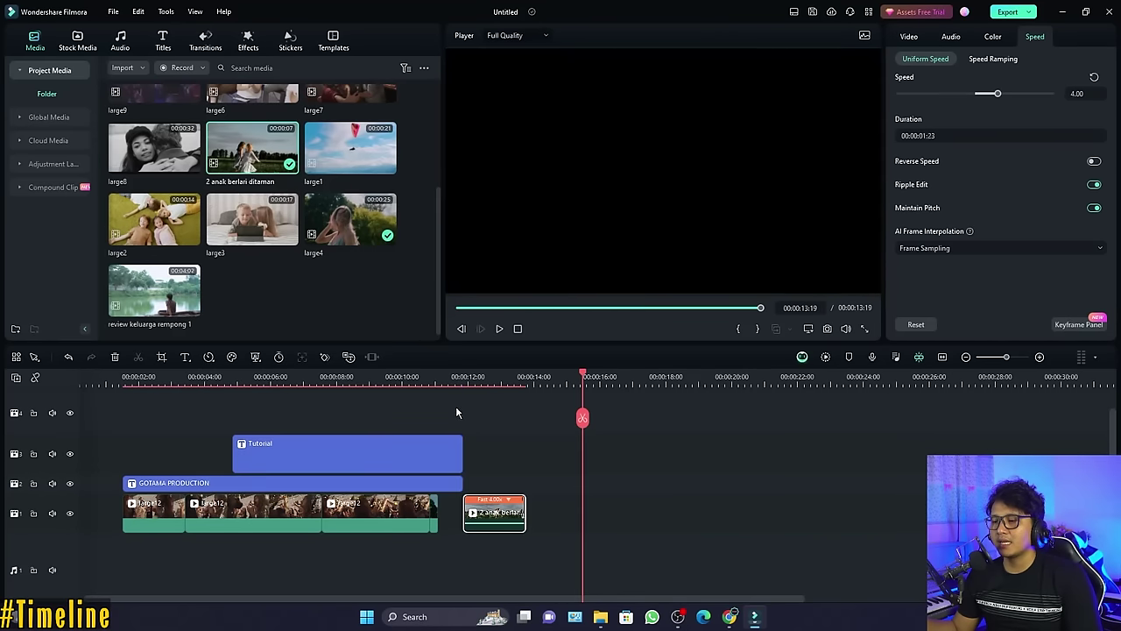
click(470, 379)
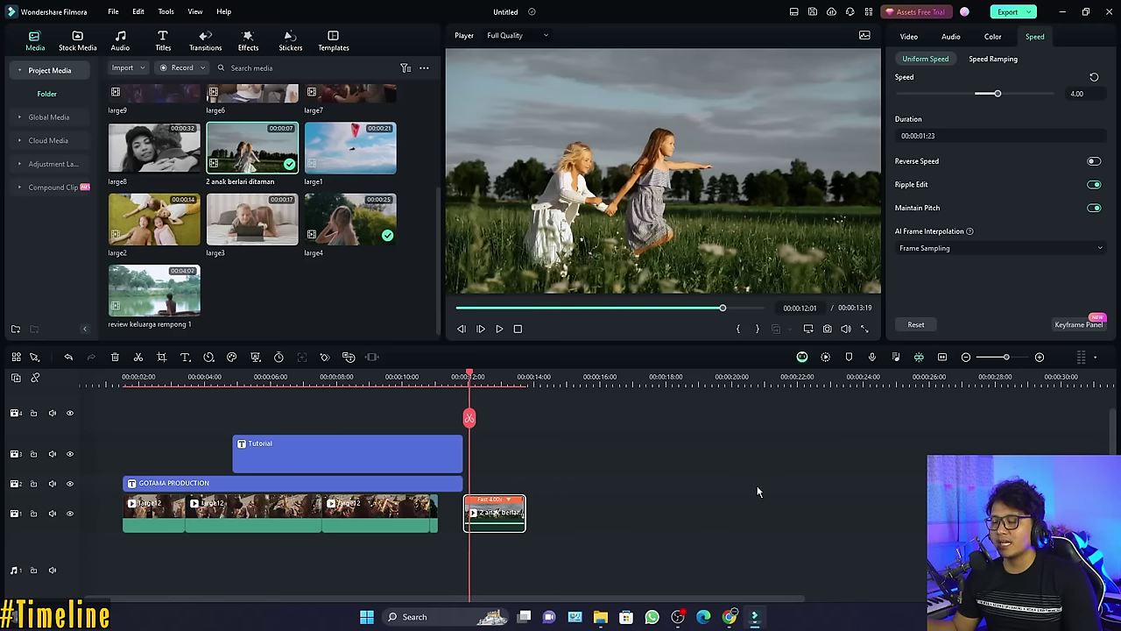
key(space)
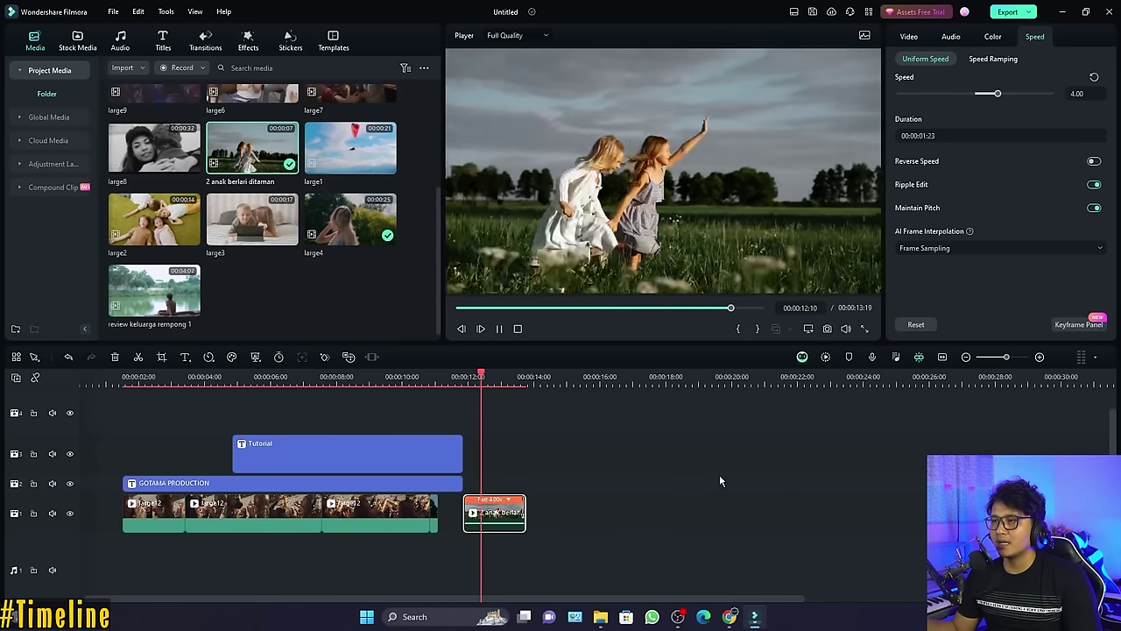
key(space)
Undo and redo the 4x speed change twice, finishing with it undone
key(ctrl+z)
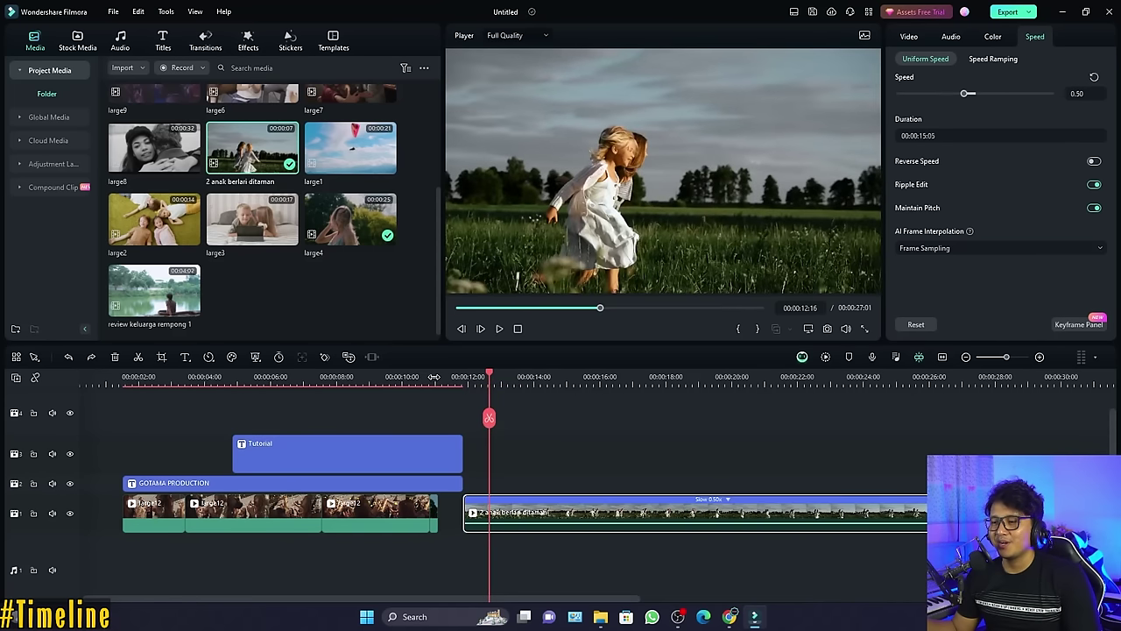
key(ctrl+y)
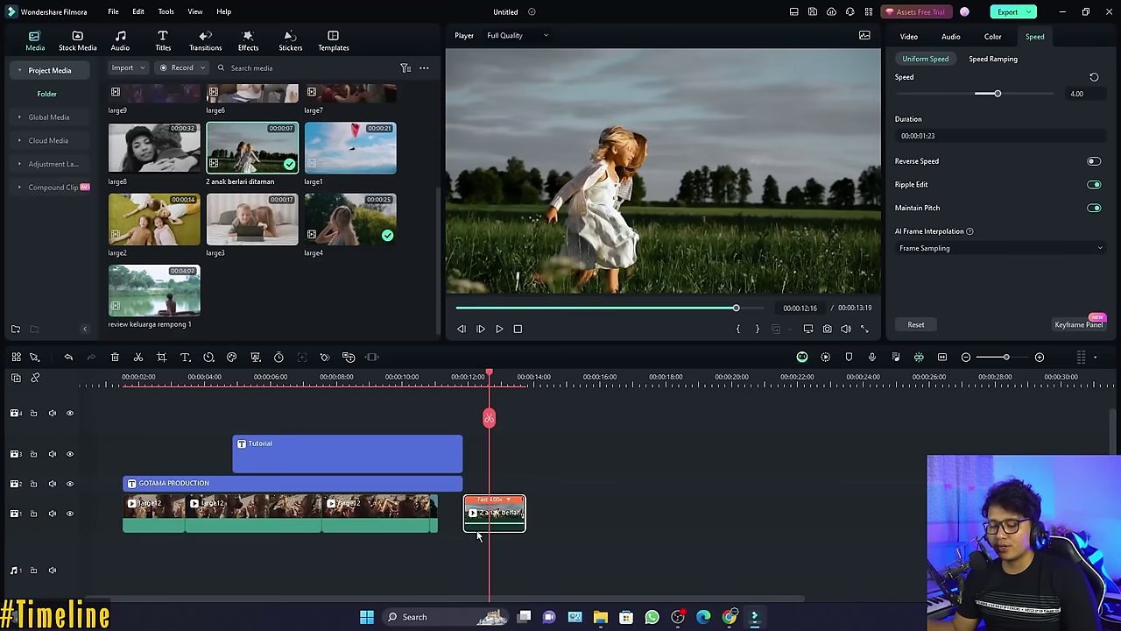
click(68, 357)
click(91, 358)
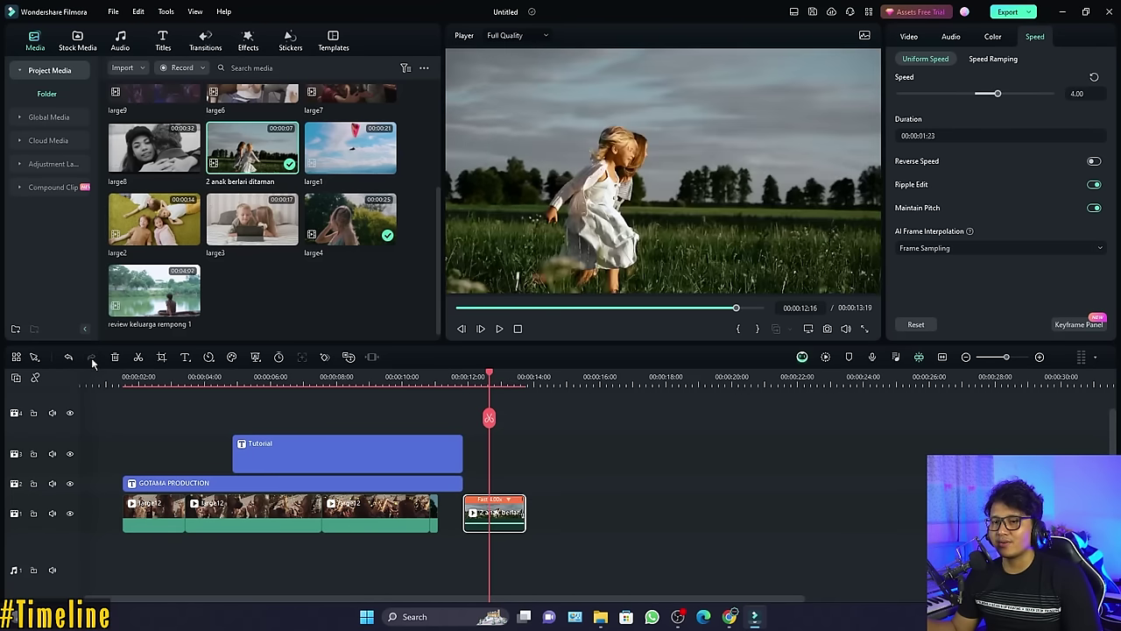
click(68, 357)
Apply the fast 4x speed to the 2 anak berlari ditaman clip again
click(209, 357)
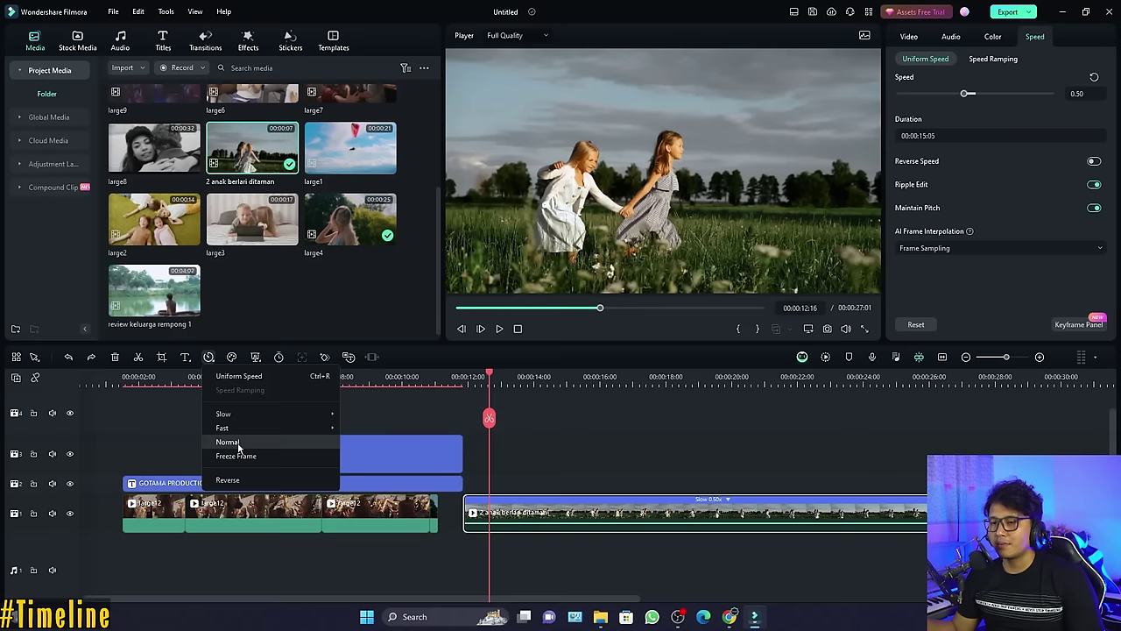
mouse_move(240, 428)
click(358, 443)
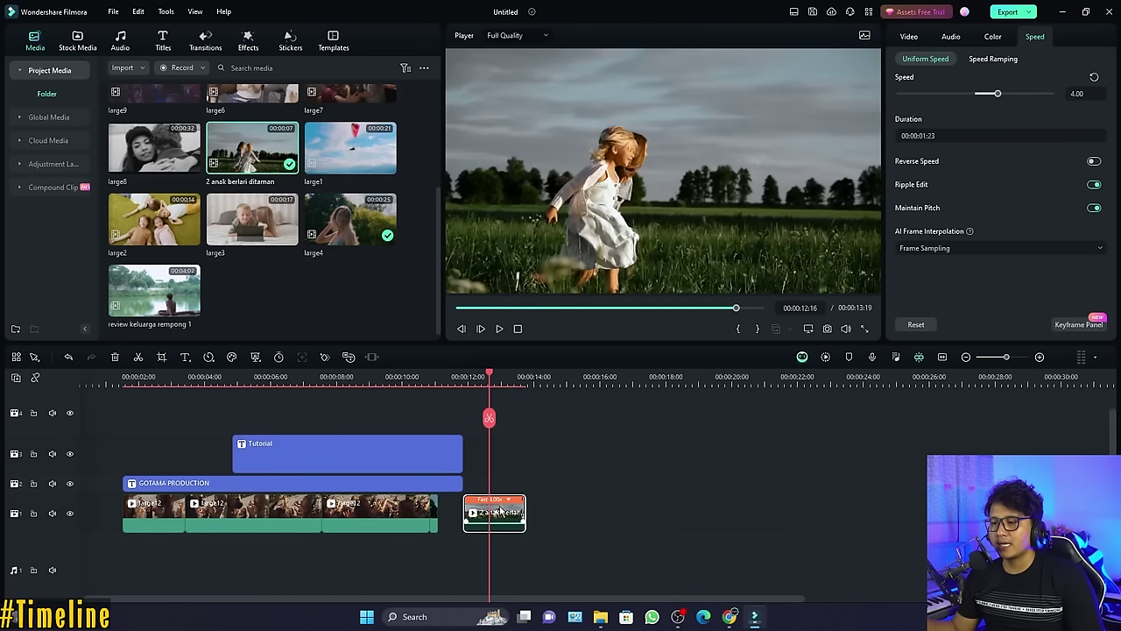
Reset the sped-up "2 anak berlari ditaman" clip to normal speed
click(209, 356)
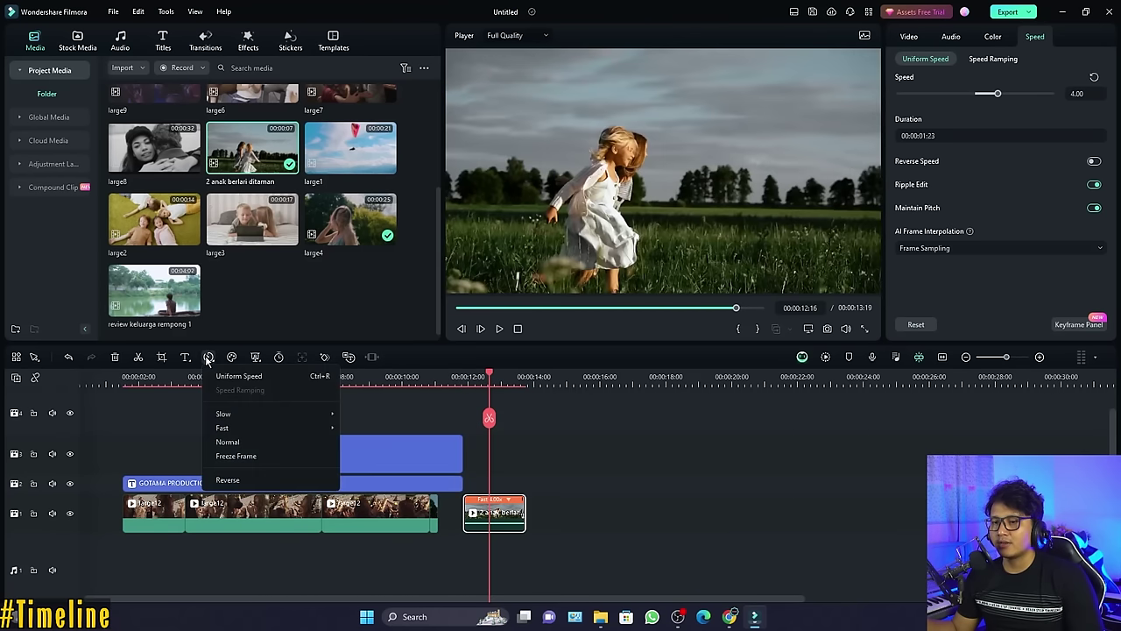
click(230, 443)
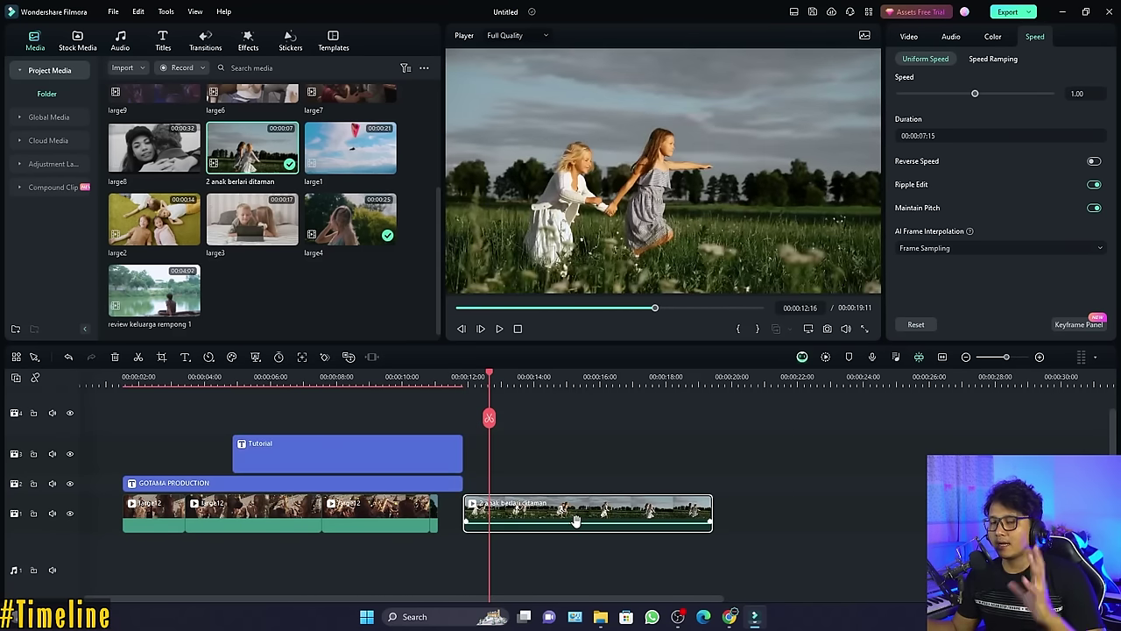
Try a freeze frame on the "2 anak berlari ditaman" clip at 00:00:14:06, preview it, and undo it
click(208, 356)
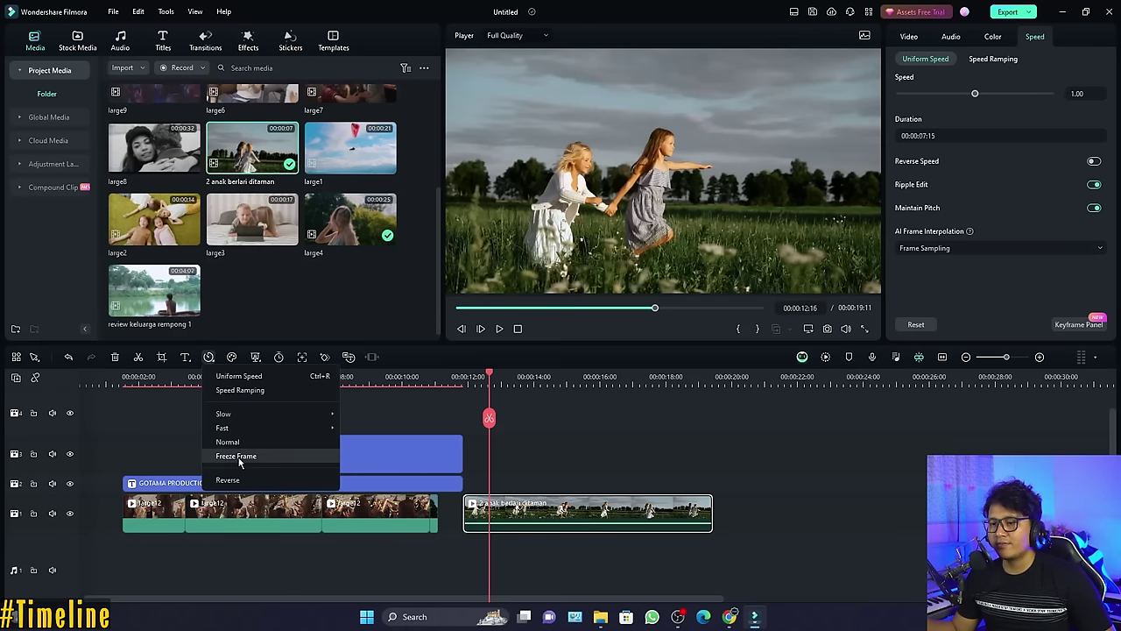
drag(486, 378, 543, 405)
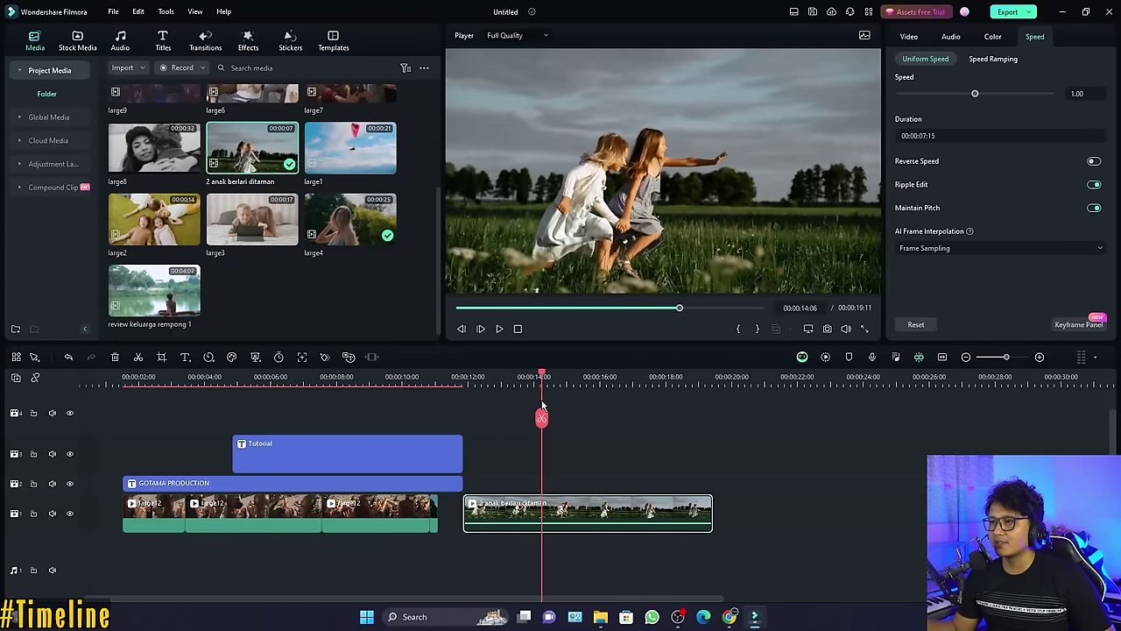
click(208, 357)
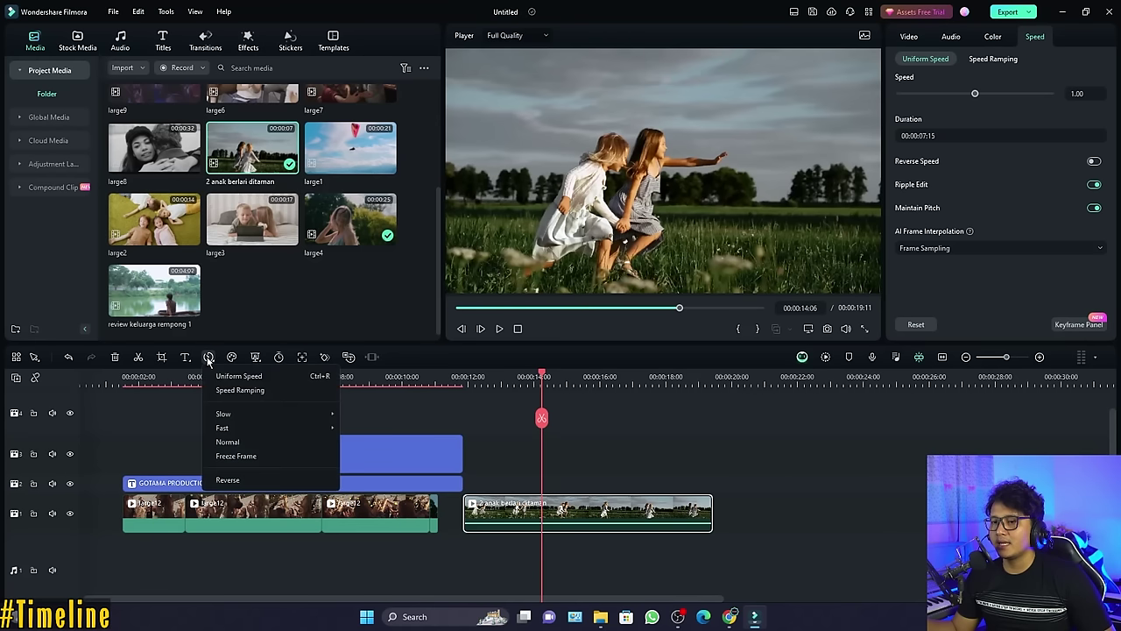
click(246, 457)
key(space)
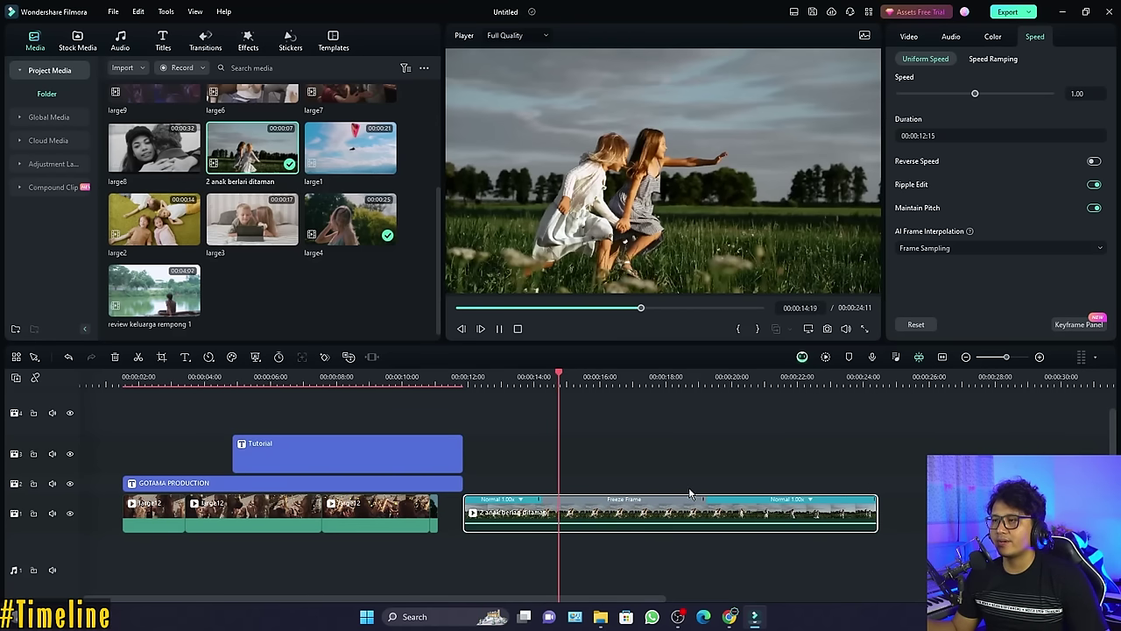
click(696, 487)
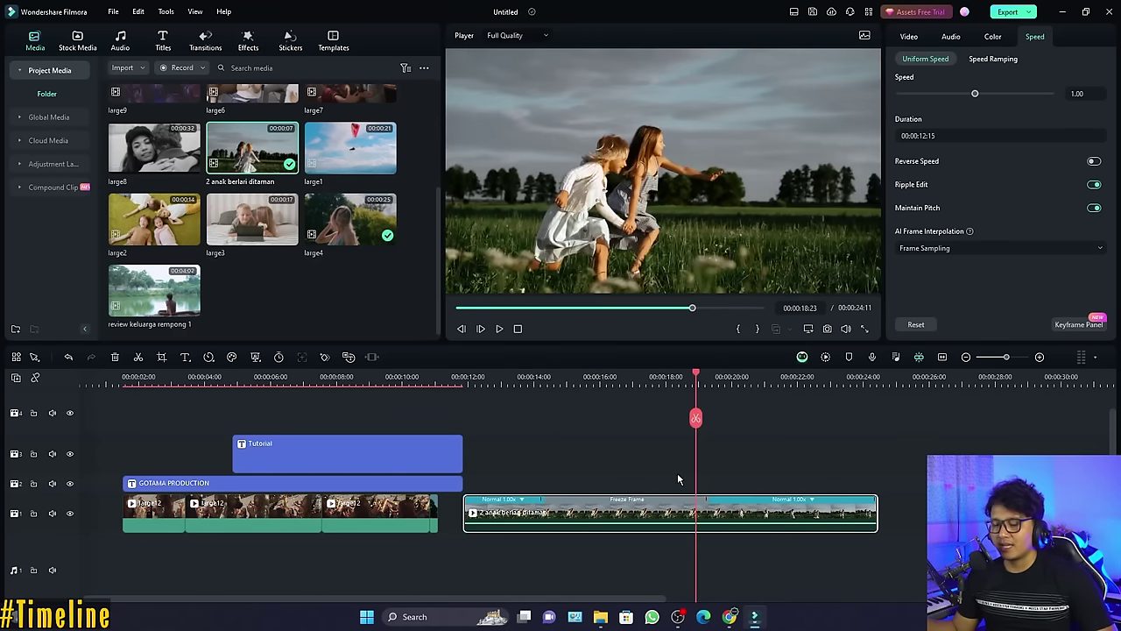
key(ctrl+z)
key(ctrl+z)
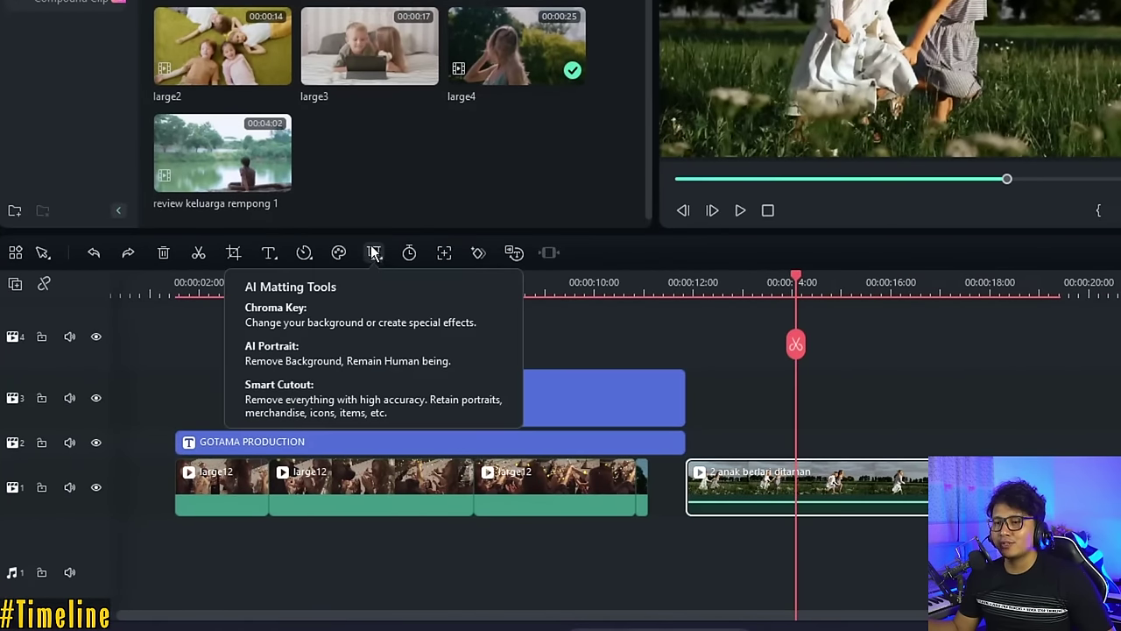
Find the Explosion02 green screen clip in the stock media and place it on track 2 above the running-girls clip
click(373, 253)
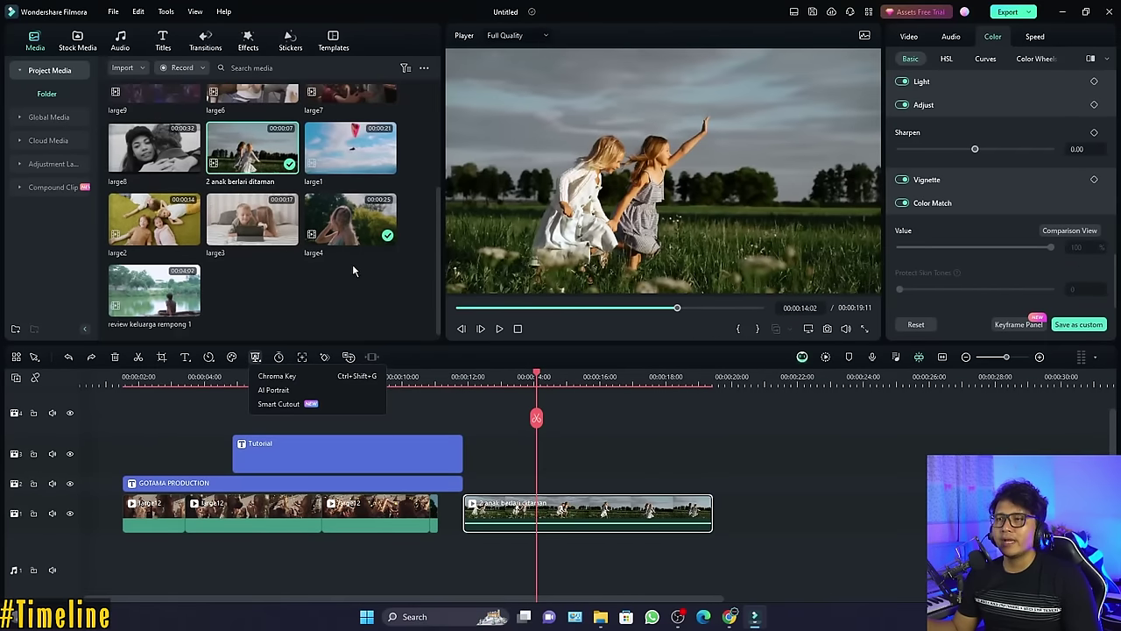
scroll(350, 245, up, 5)
scroll(342, 210, down, 4)
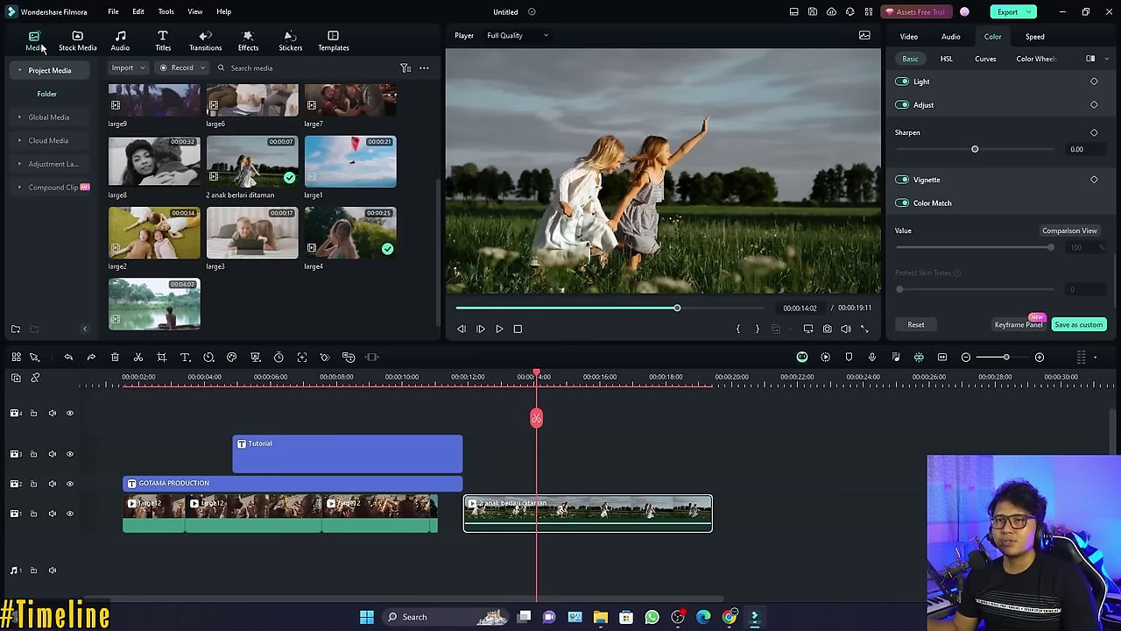
click(77, 42)
click(184, 67)
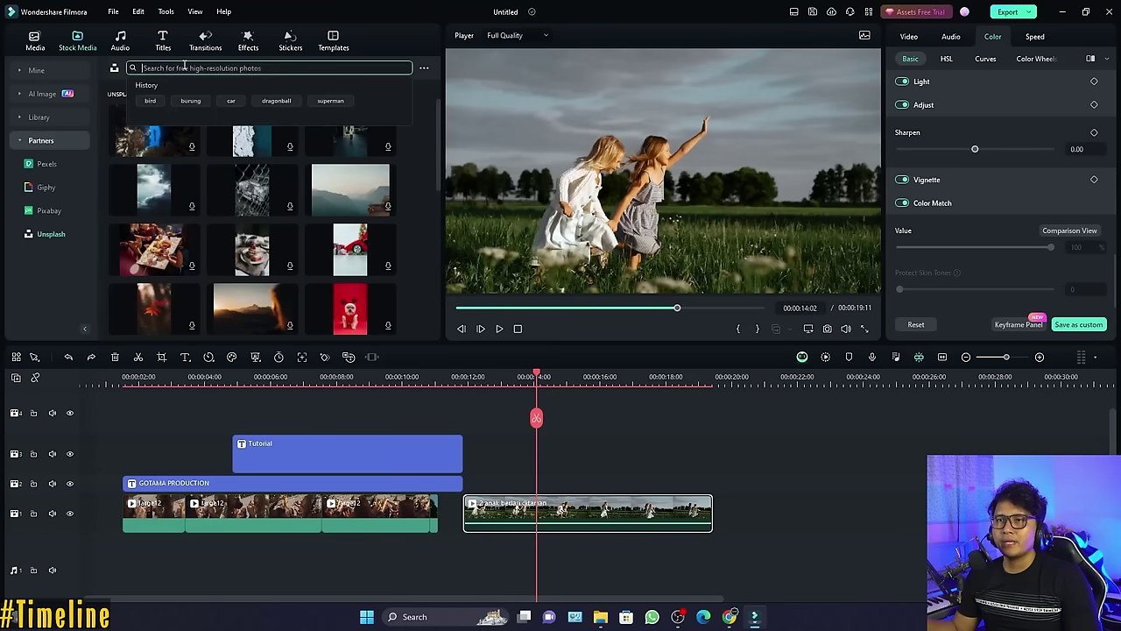
text(green screen)
key(Return)
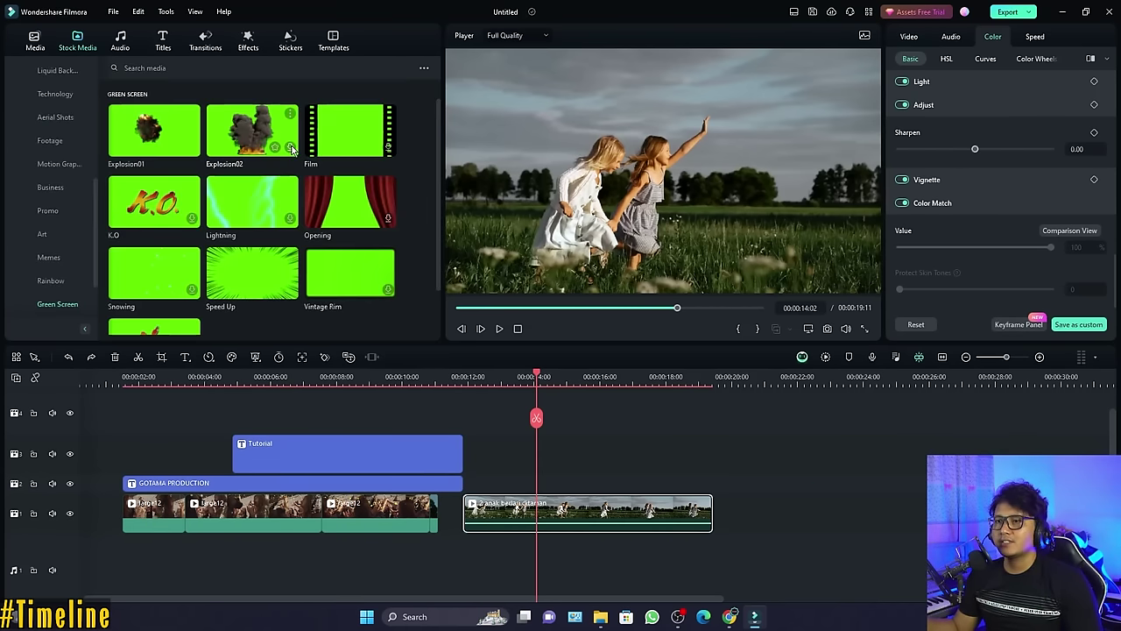
click(245, 130)
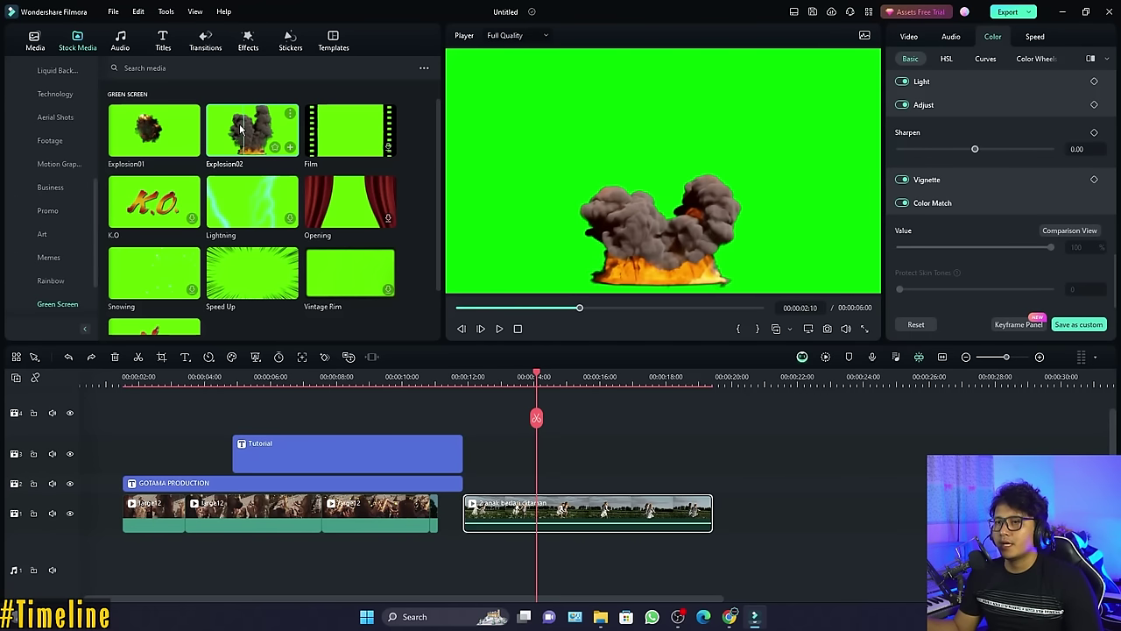
drag(245, 129, 519, 487)
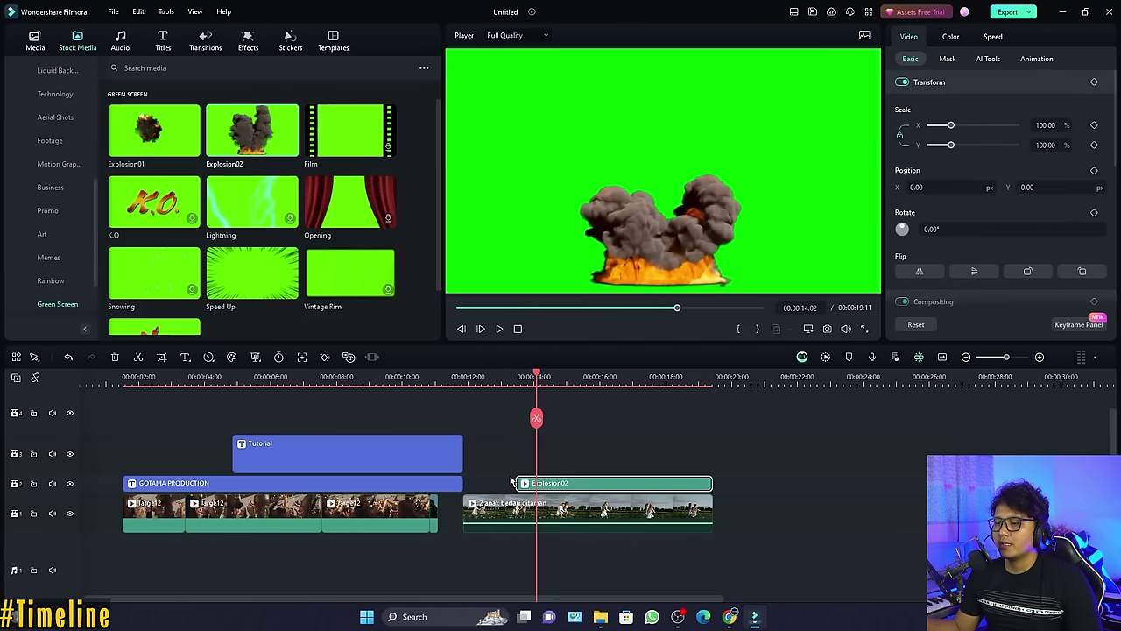
click(559, 378)
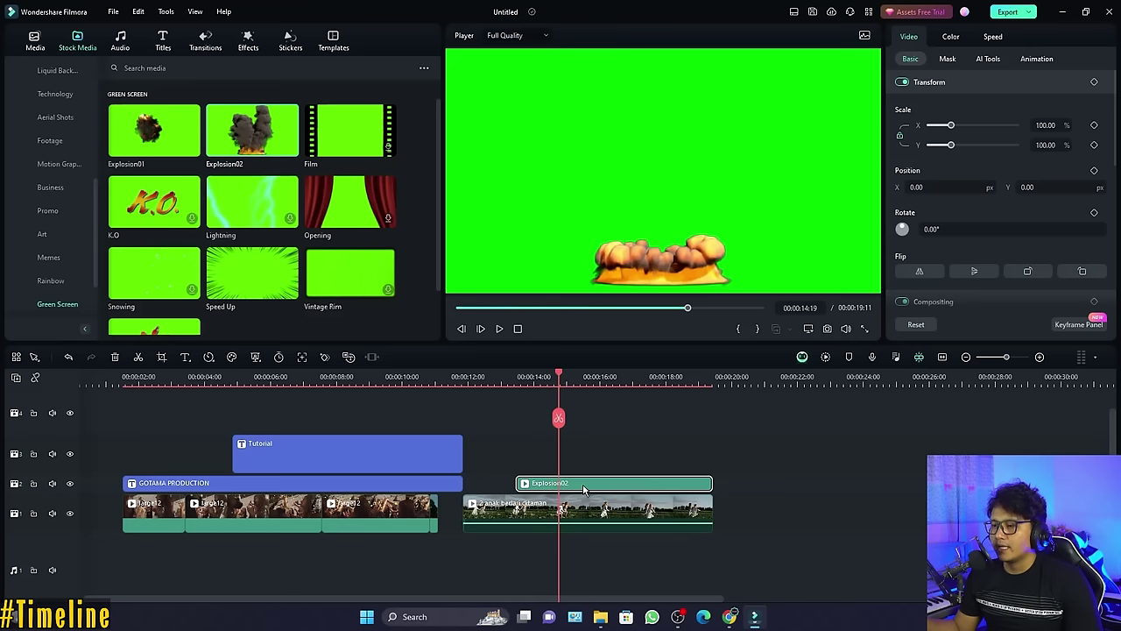
Apply Chroma Key to the Explosion02 clip and move it along track 2 to start where the running-girls clip ends
click(256, 358)
click(282, 391)
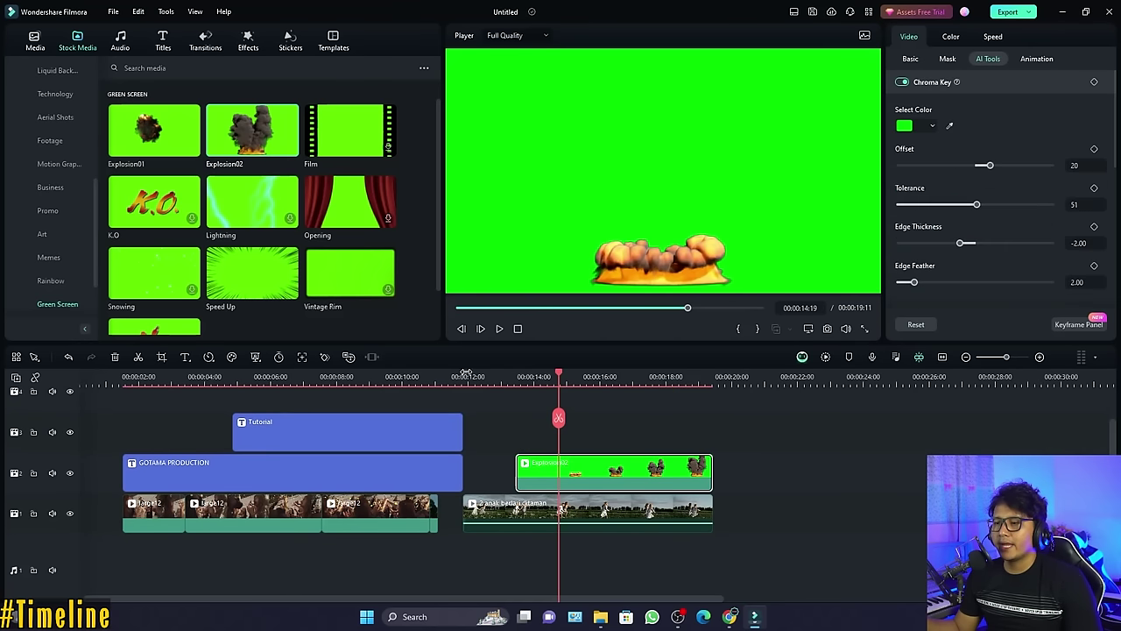
drag(562, 375, 592, 401)
drag(601, 485, 796, 485)
click(560, 389)
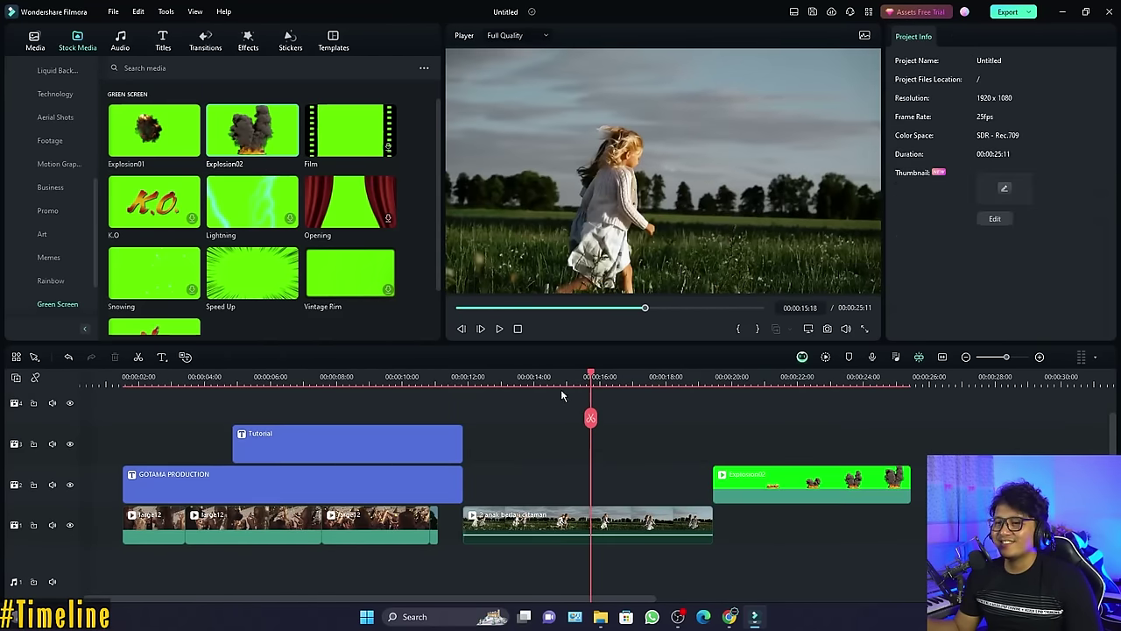
Apply AI Portrait background removal to the "2 anak berlari ditaman" clip and preview the cut-out
click(568, 506)
click(256, 357)
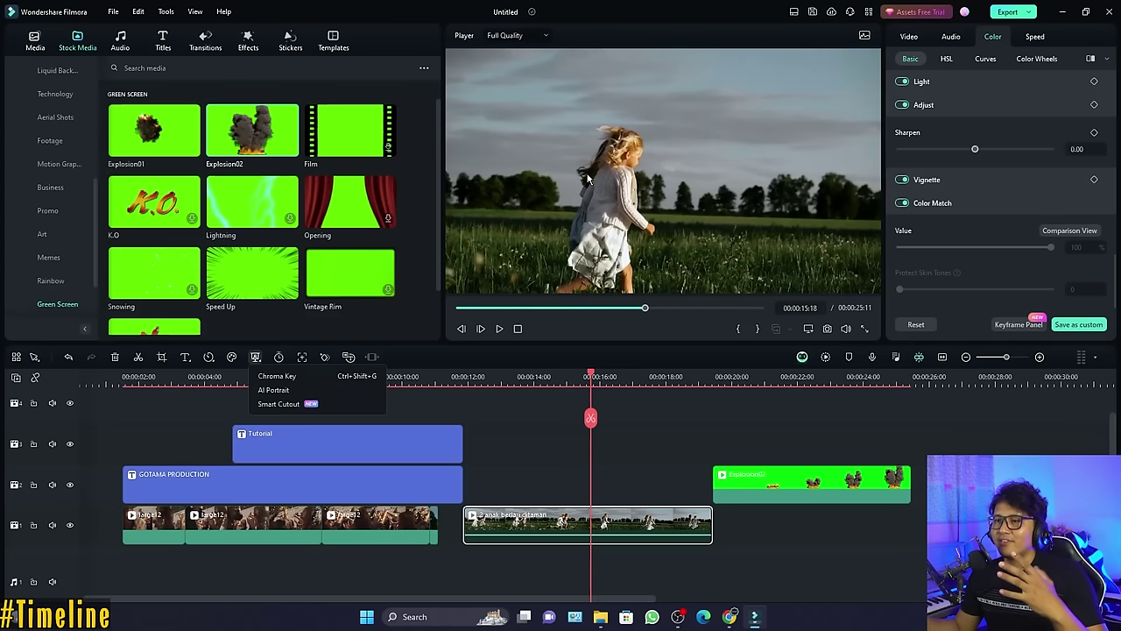
click(300, 393)
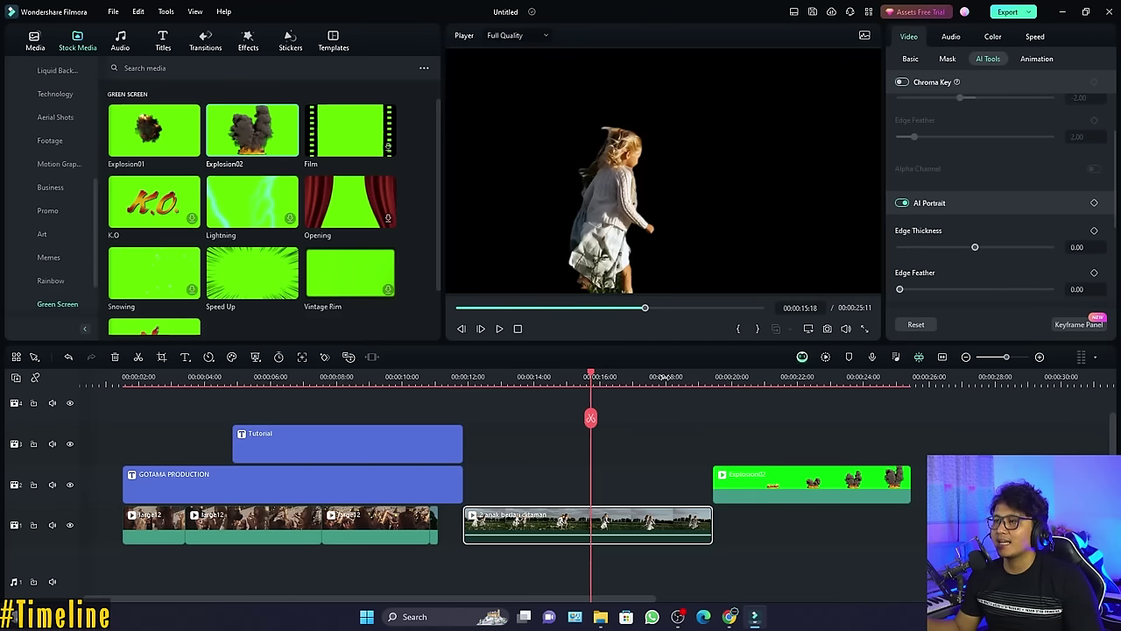
key(space)
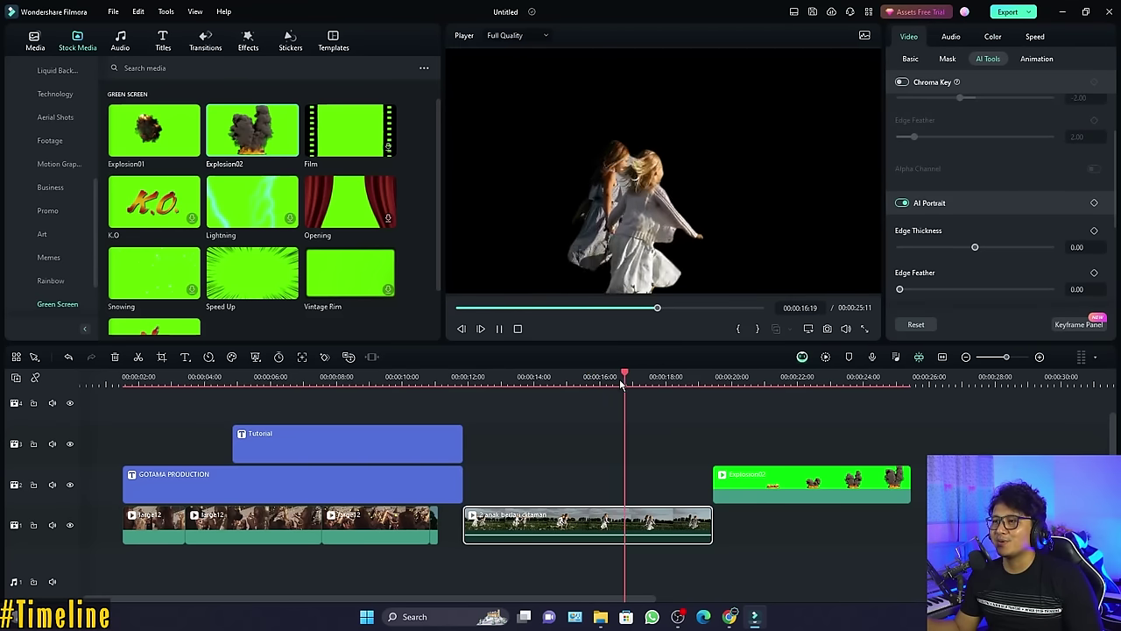
key(space)
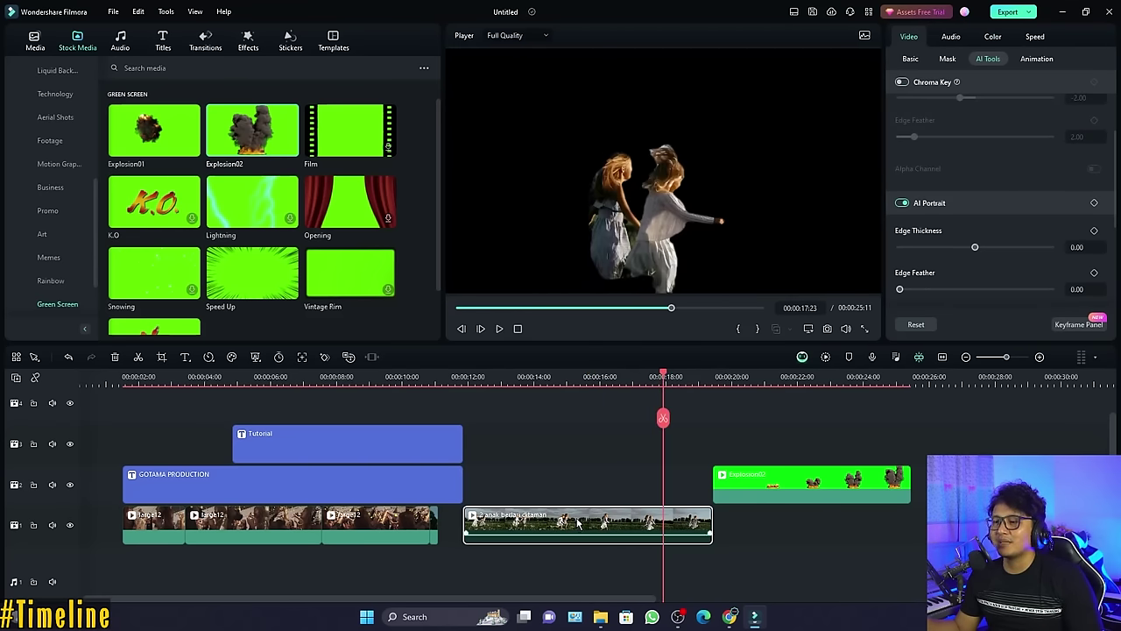
Move the running-girls clip up to track 2 and place the Beautiful Desert Nature stock background beneath it
drag(577, 523, 578, 484)
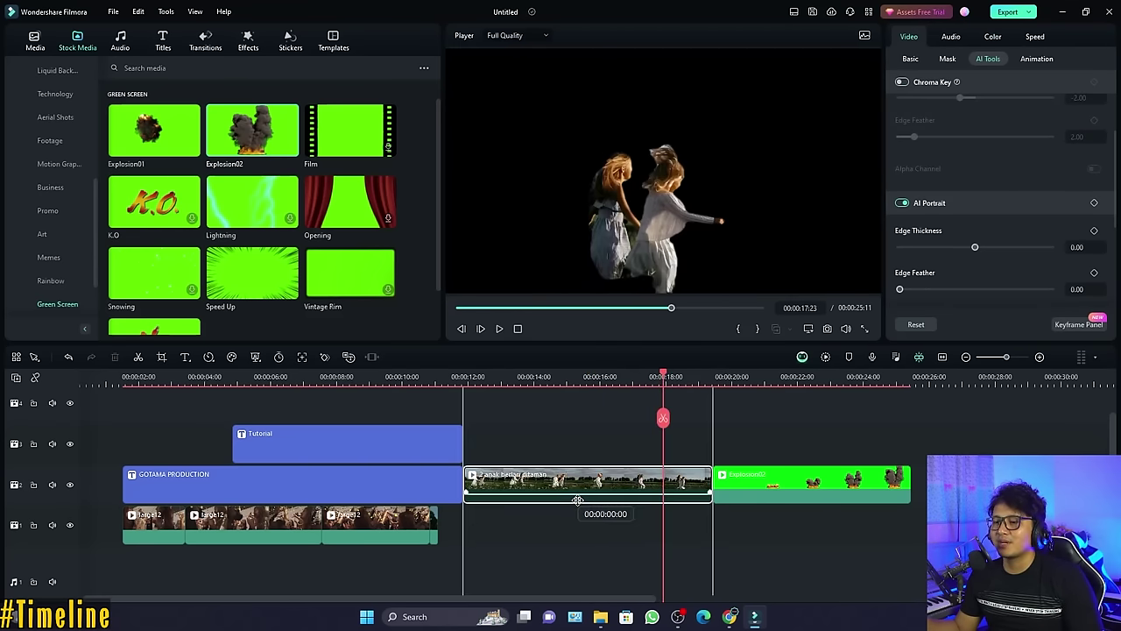
scroll(50, 132, up, 5)
click(50, 141)
click(62, 166)
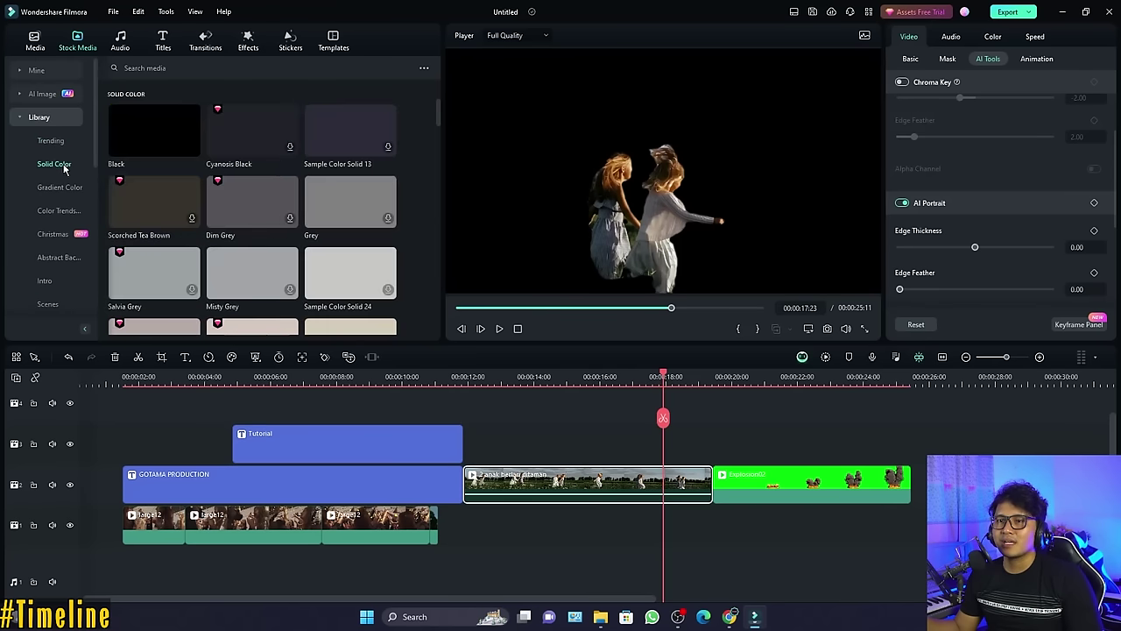
click(64, 187)
click(63, 213)
click(57, 188)
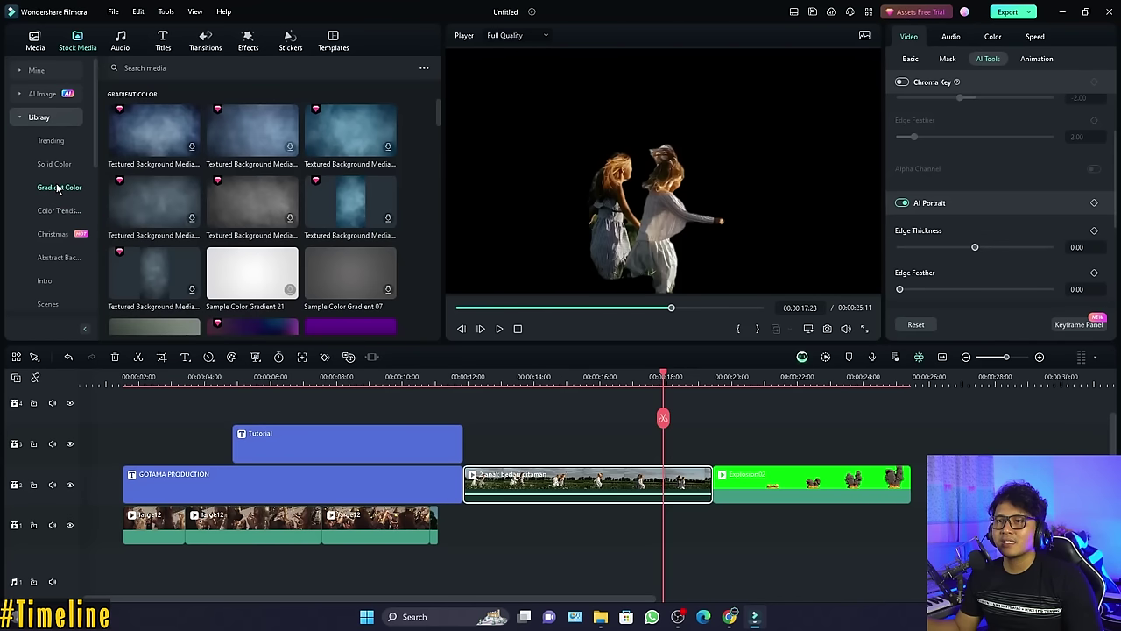
click(36, 70)
drag(351, 268, 491, 520)
click(520, 378)
key(space)
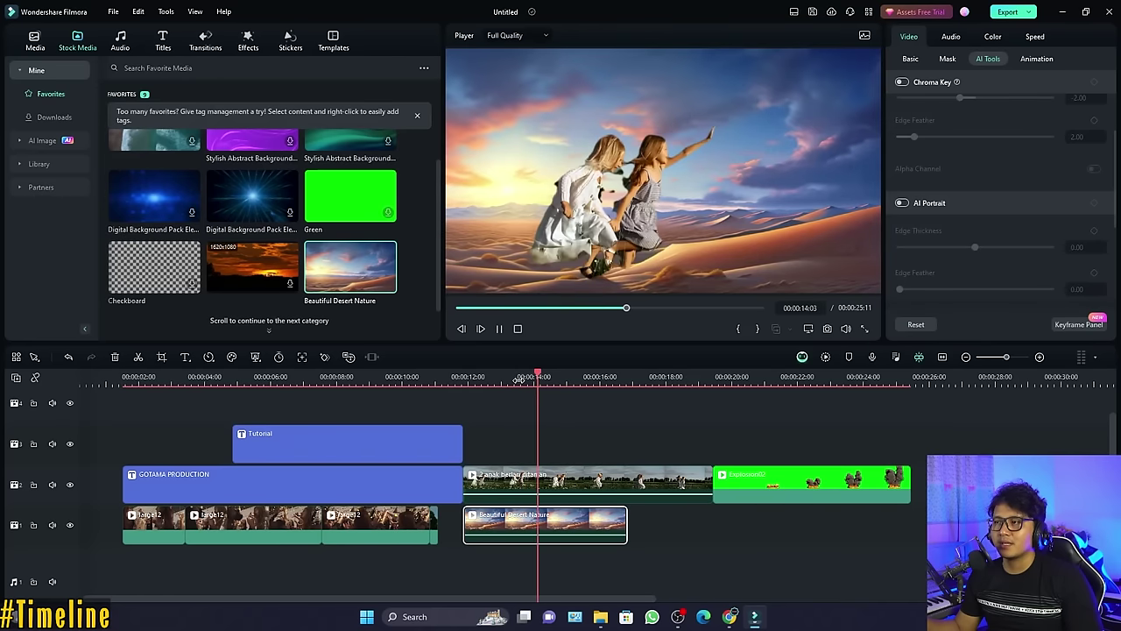
key(space)
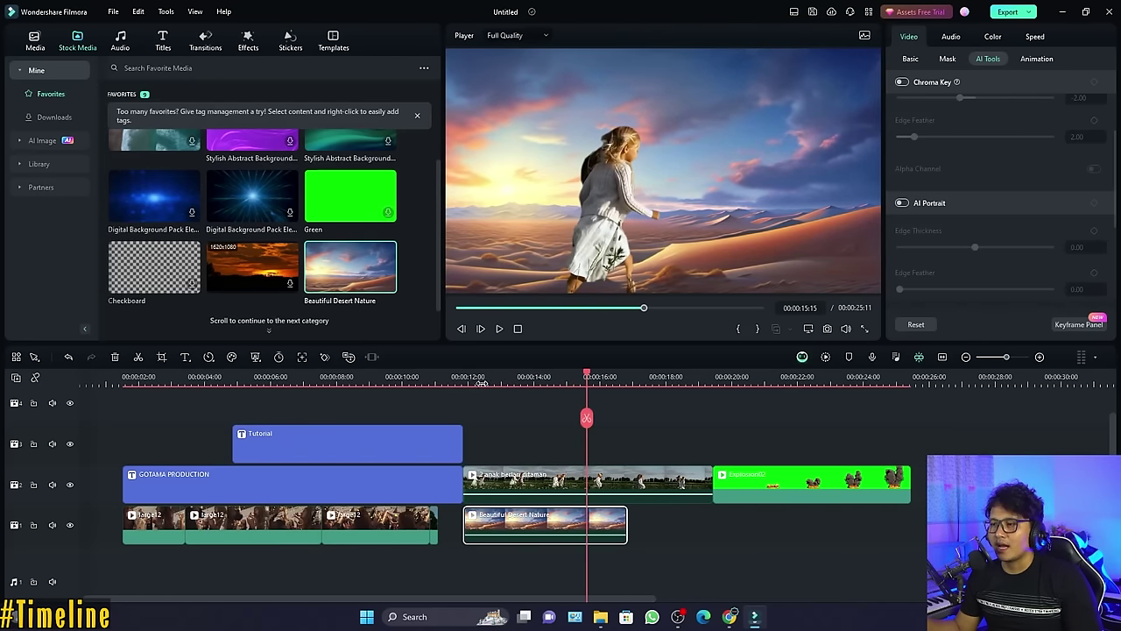
Undo the placement of the desert background beneath the running-girls clip
click(543, 377)
key(ctrl+z)
key(ctrl+z)
key(ctrl+z)
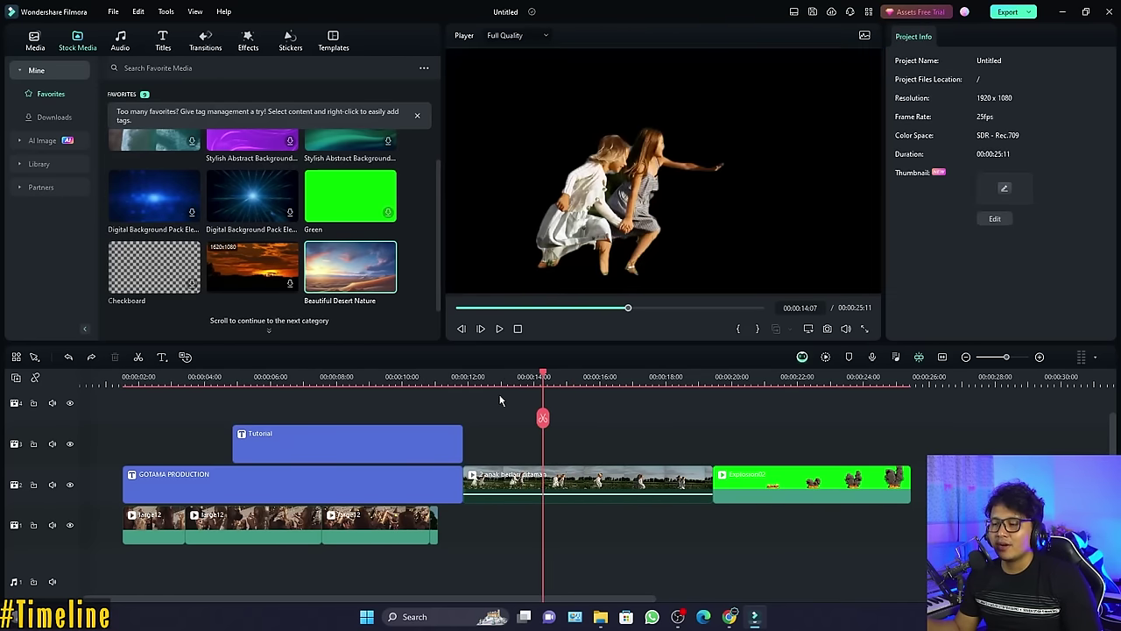
Add the downloaded stock clip of the woman in a black T-shirt to track 3 above the running-girls clip
click(255, 356)
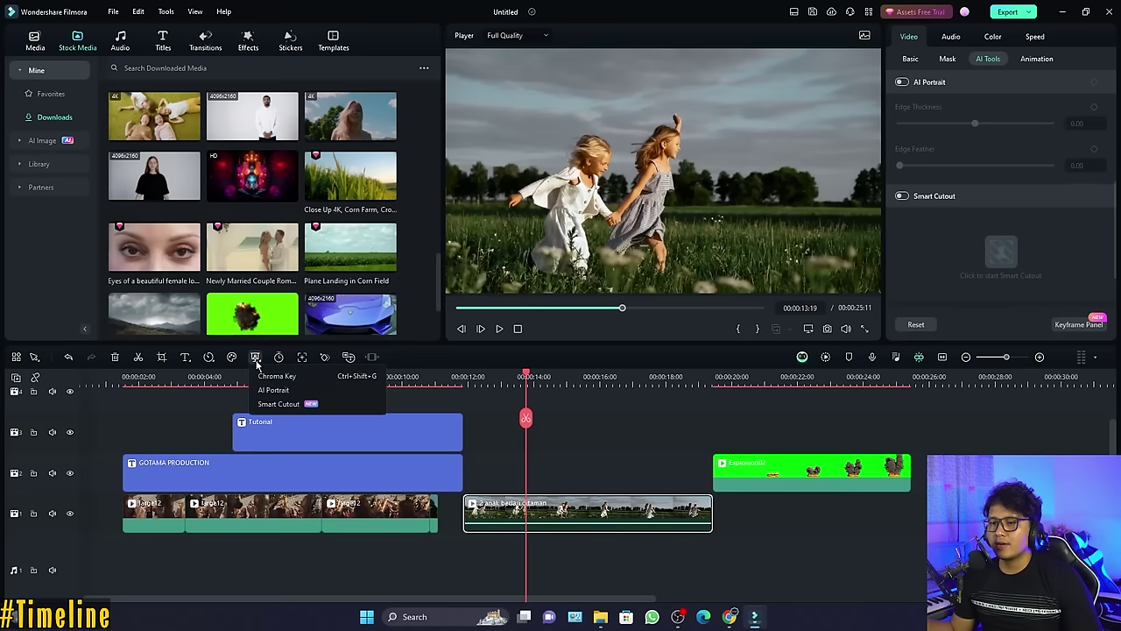
drag(149, 179, 502, 430)
click(553, 375)
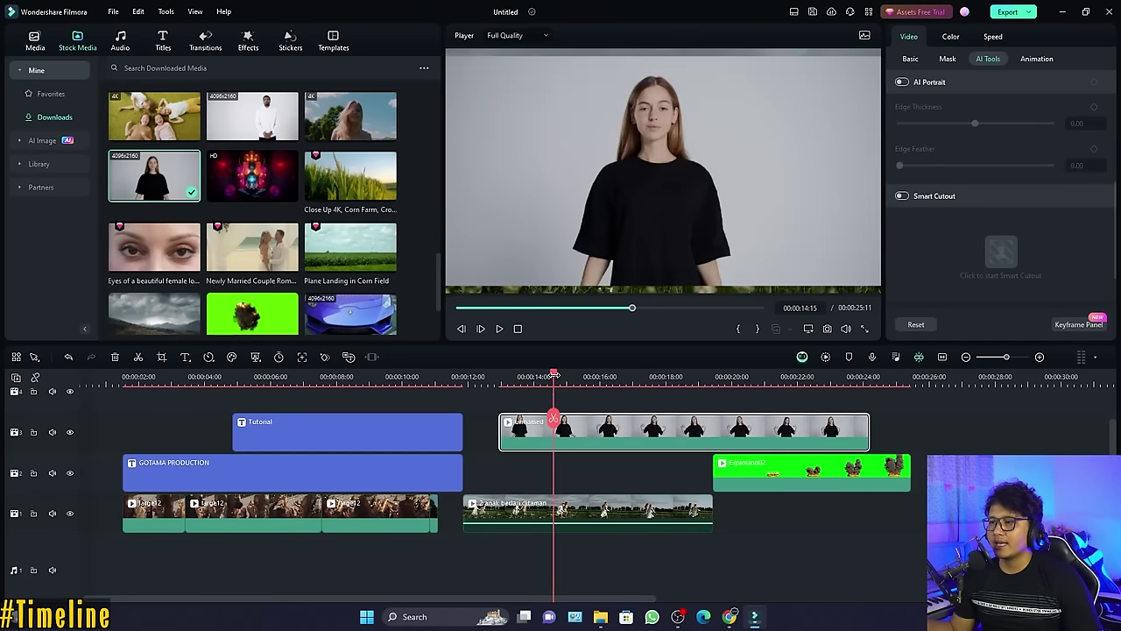
Shift the running-girls clip later on track 1 and shorten the woman's clip, placing it directly after the Tutorial title
drag(633, 501, 850, 505)
drag(820, 429, 757, 421)
click(537, 380)
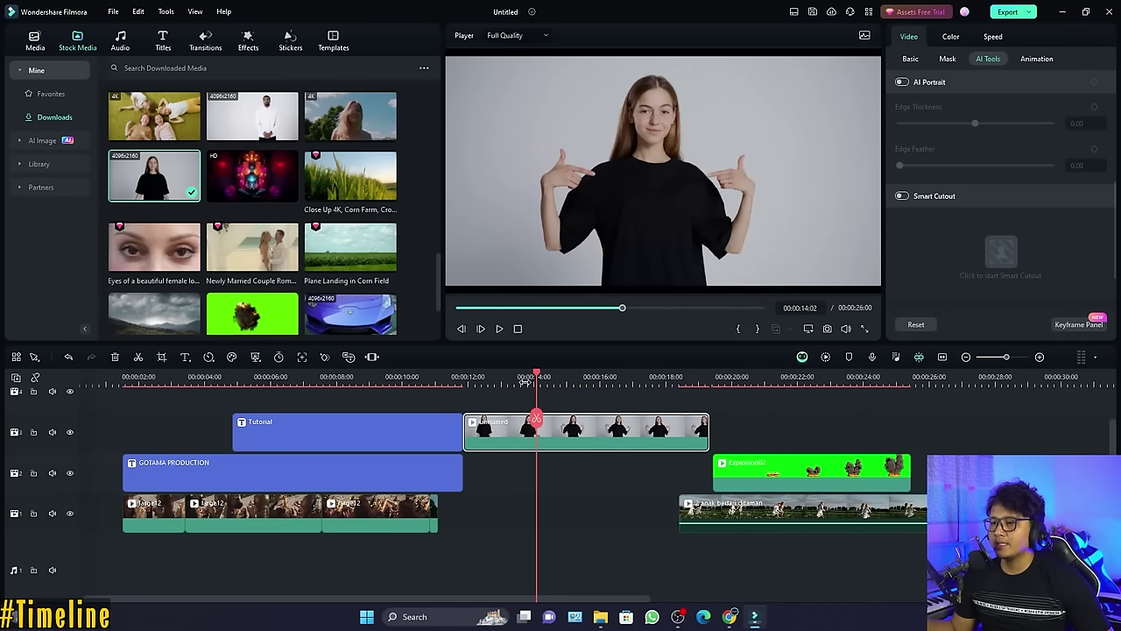
Start Smart Cutout on the woman's clip and paint over her body with a brush size of 100
click(255, 359)
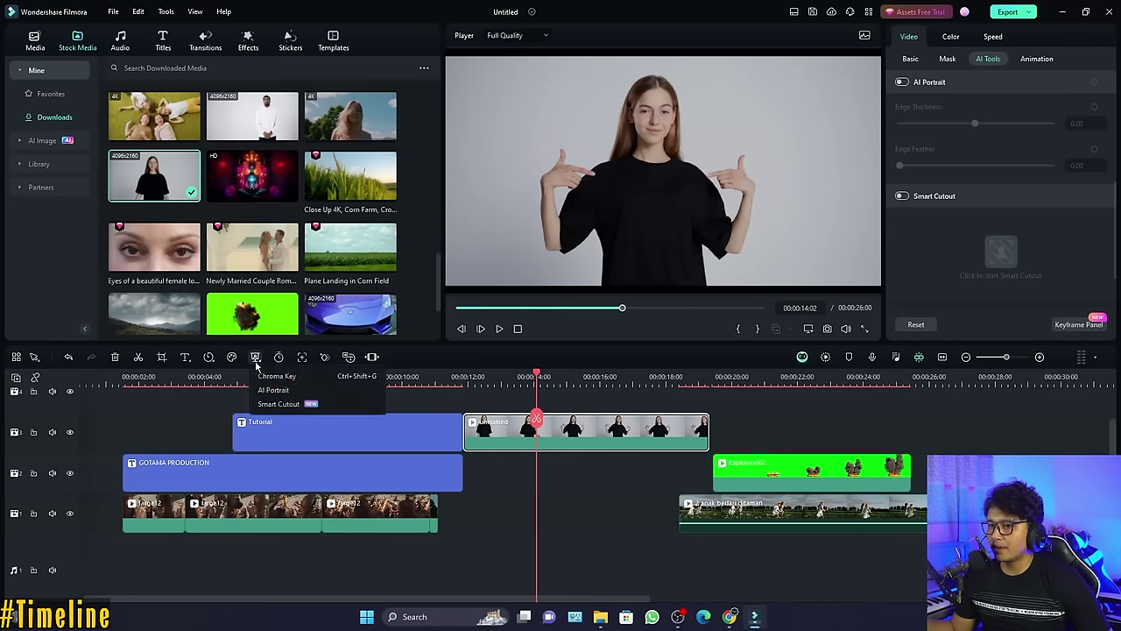
click(282, 403)
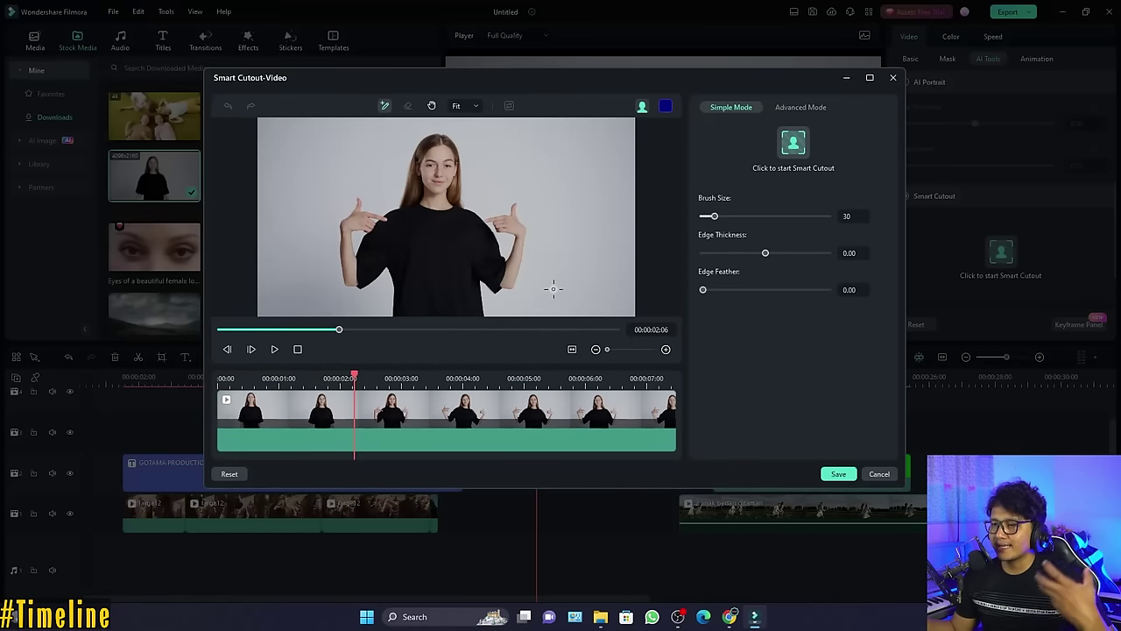
drag(715, 217, 743, 216)
mouse_move(451, 246)
mouse_down()
mouse_move(440, 170)
mouse_move(424, 161)
mouse_up()
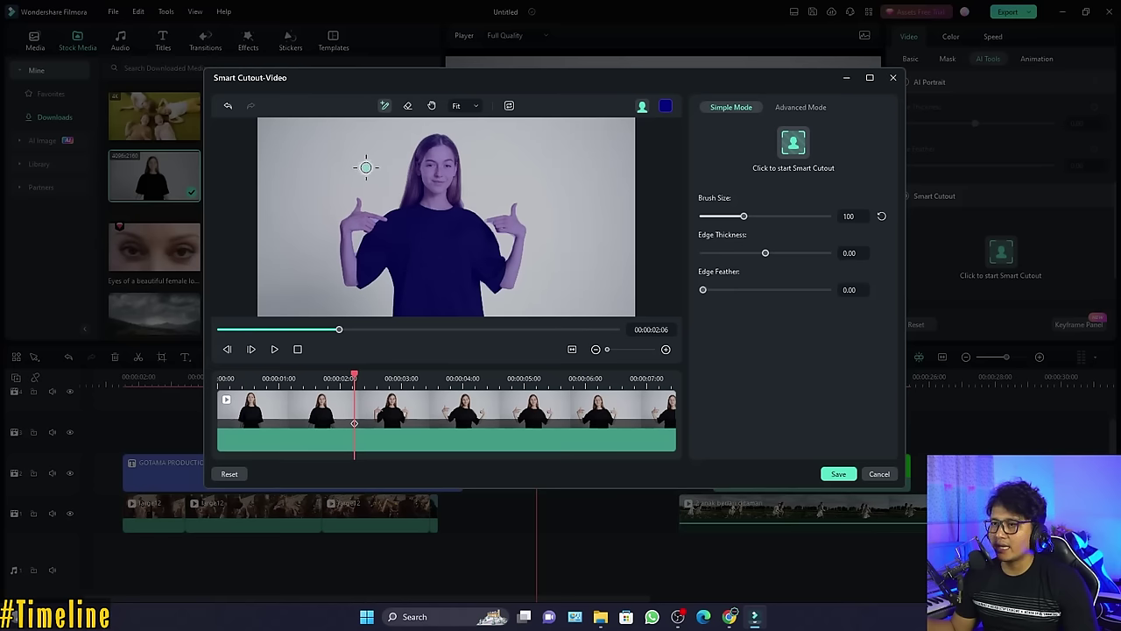
Erase the stray selection between the woman's pointing hand and shirt using the eraser at brush size 6
scroll(375, 219, up, 2)
scroll(371, 219, up, 4)
drag(743, 217, 703, 217)
click(407, 106)
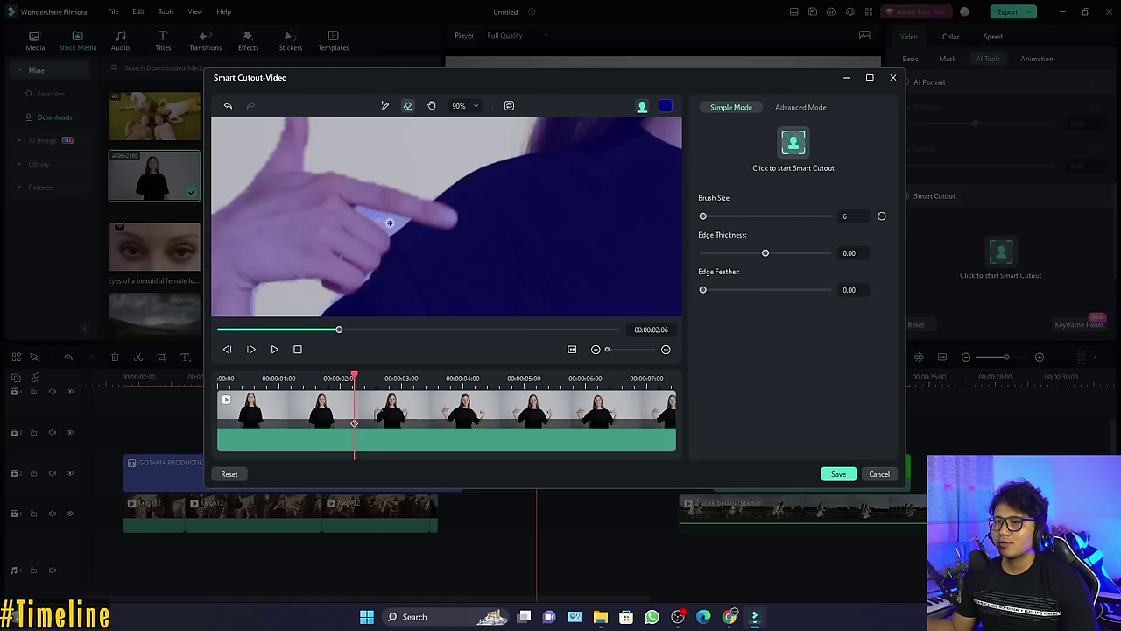
drag(453, 214, 429, 223)
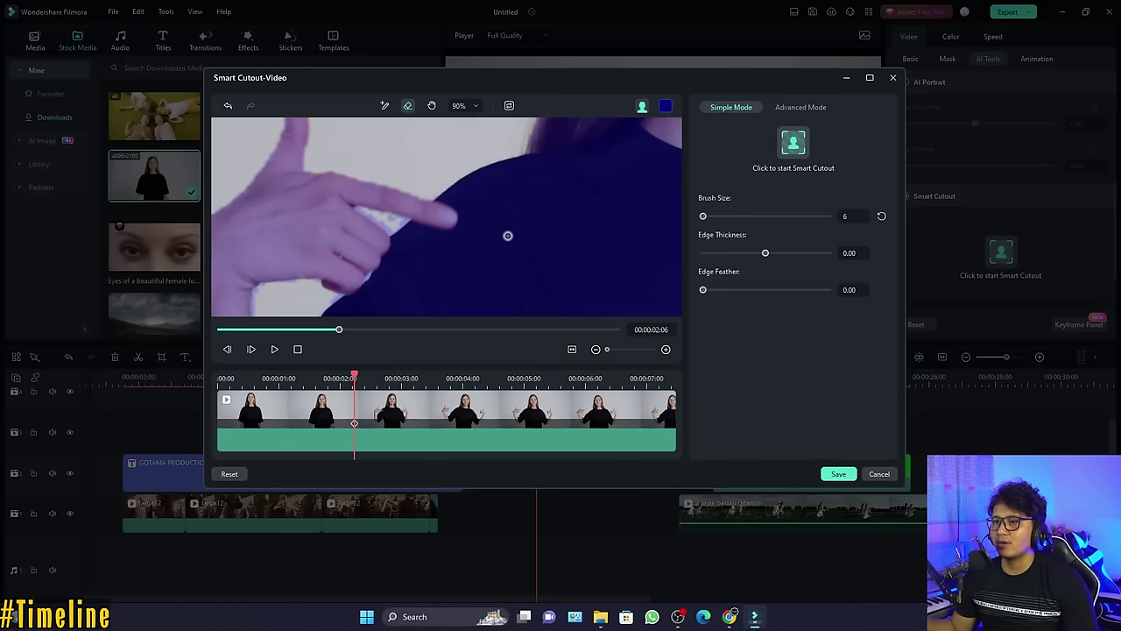
Set the cutout's edge thickness to -0.93 and its edge feather to 0.93
scroll(506, 236, down, 8)
scroll(447, 236, up, 4)
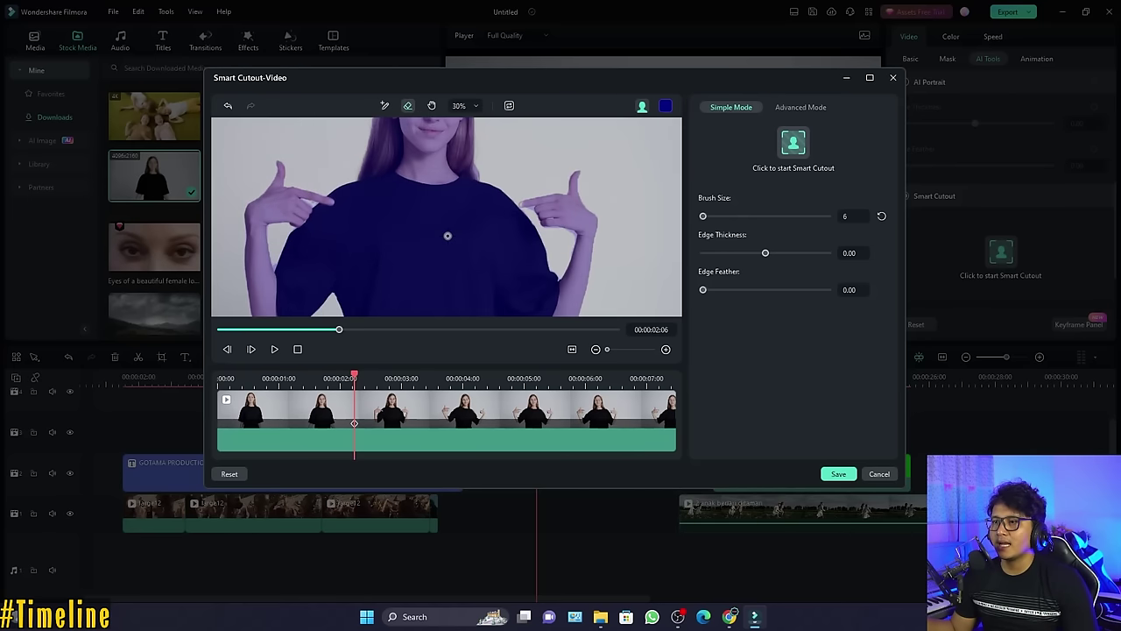
scroll(447, 237, down, 2)
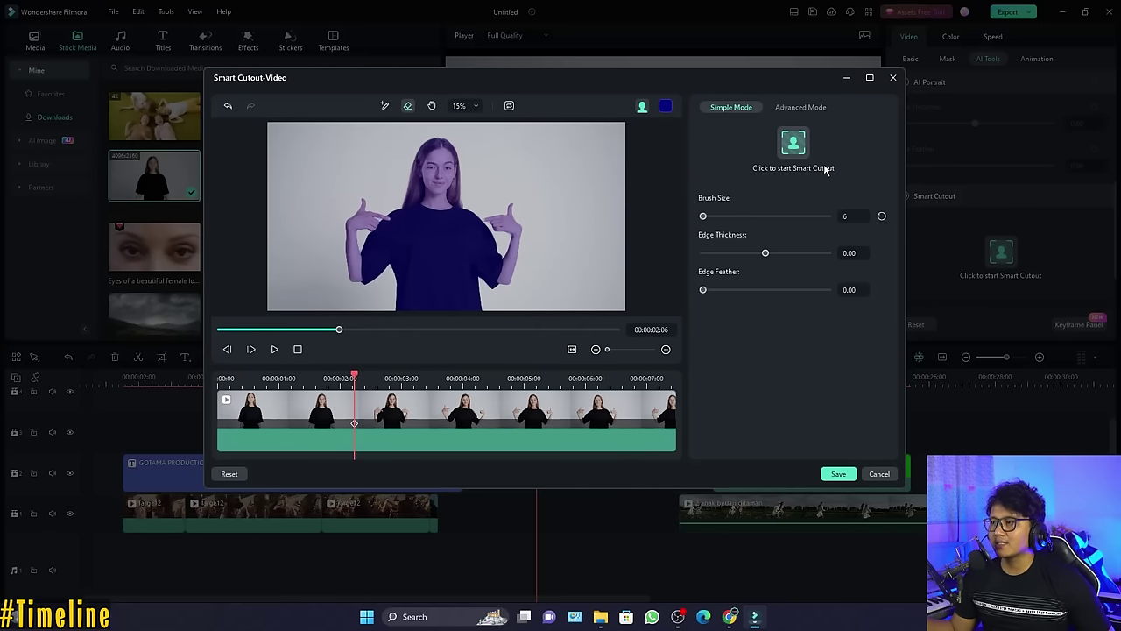
mouse_move(766, 254)
mouse_down()
mouse_move(784, 254)
mouse_move(757, 256)
mouse_move(766, 265)
mouse_up()
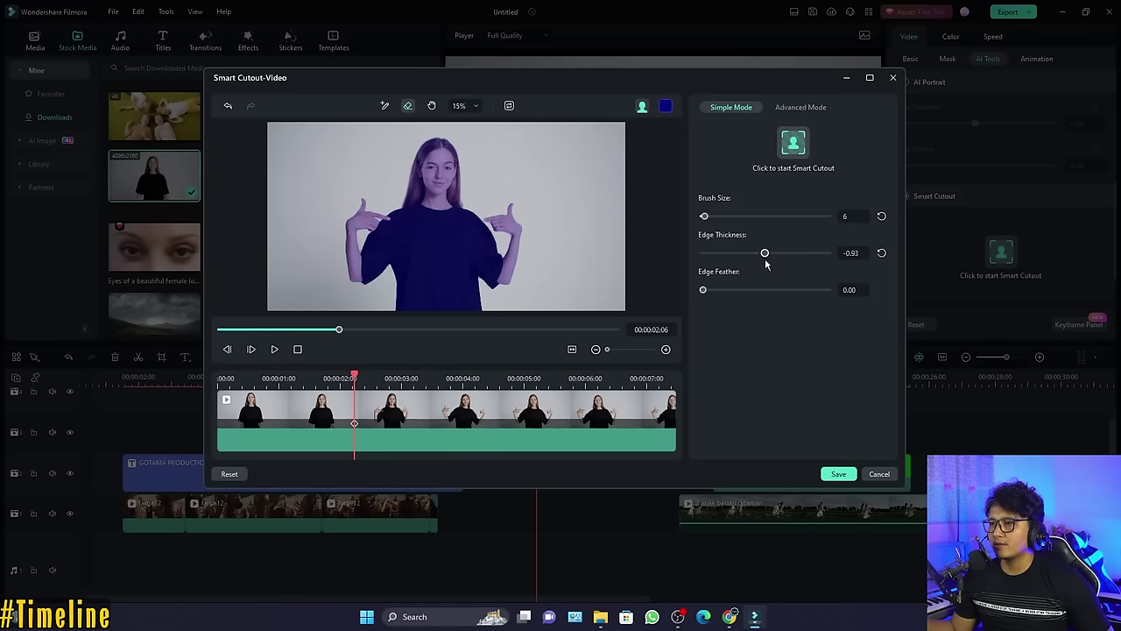
mouse_move(706, 291)
mouse_down()
mouse_move(736, 290)
mouse_move(716, 296)
mouse_up()
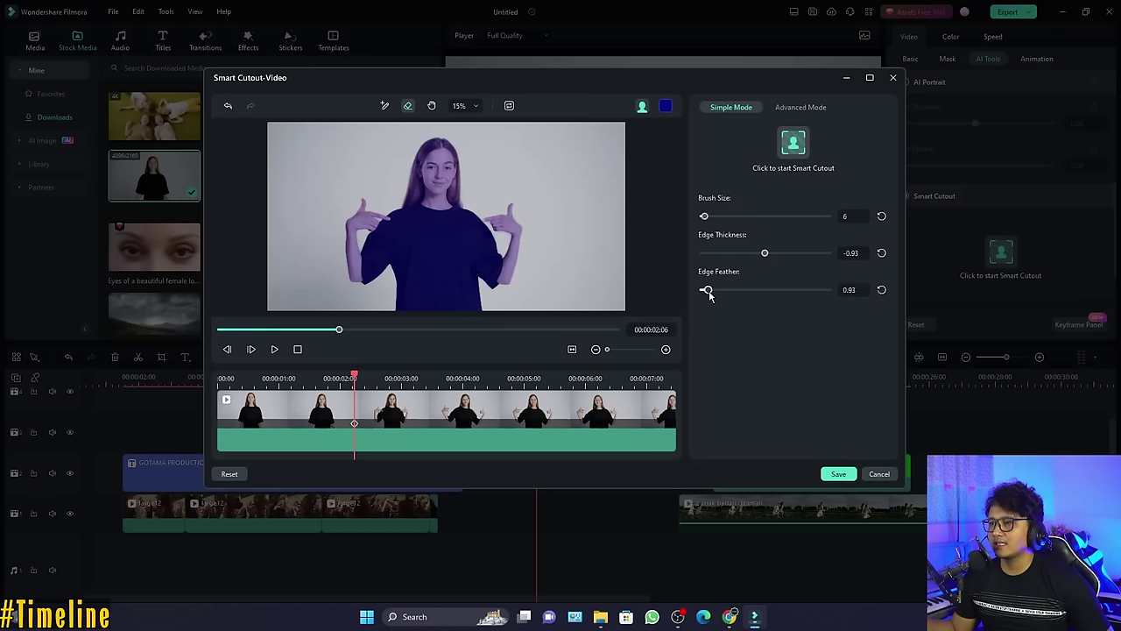
Run Smart Cutout across the woman's clip, save it, and play the cutout in the timeline
click(794, 140)
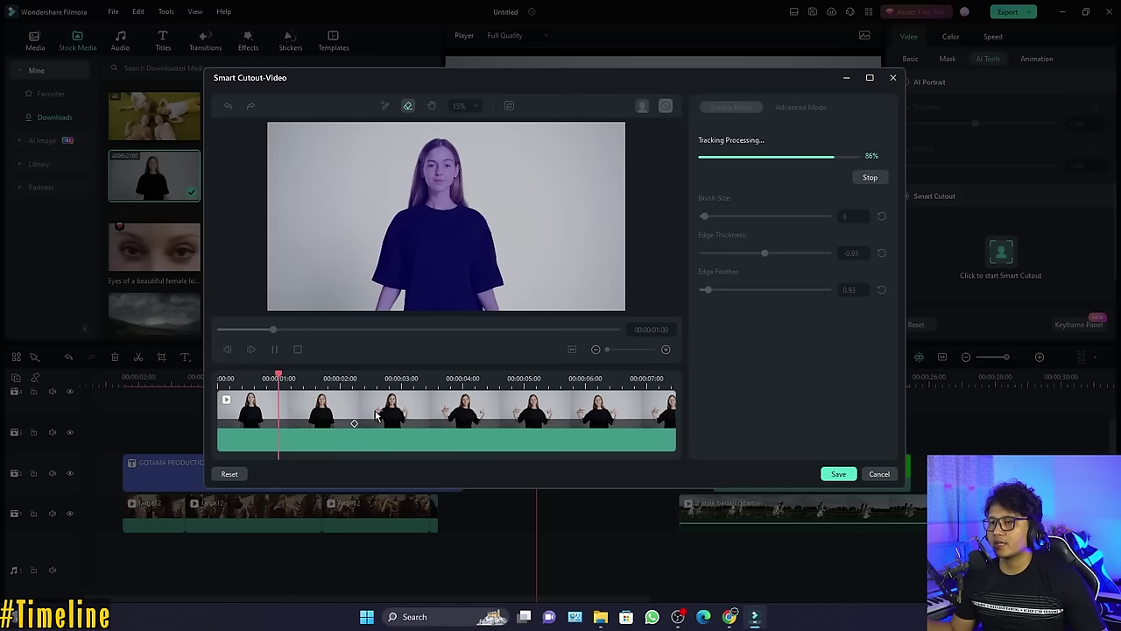
click(838, 473)
key(space)
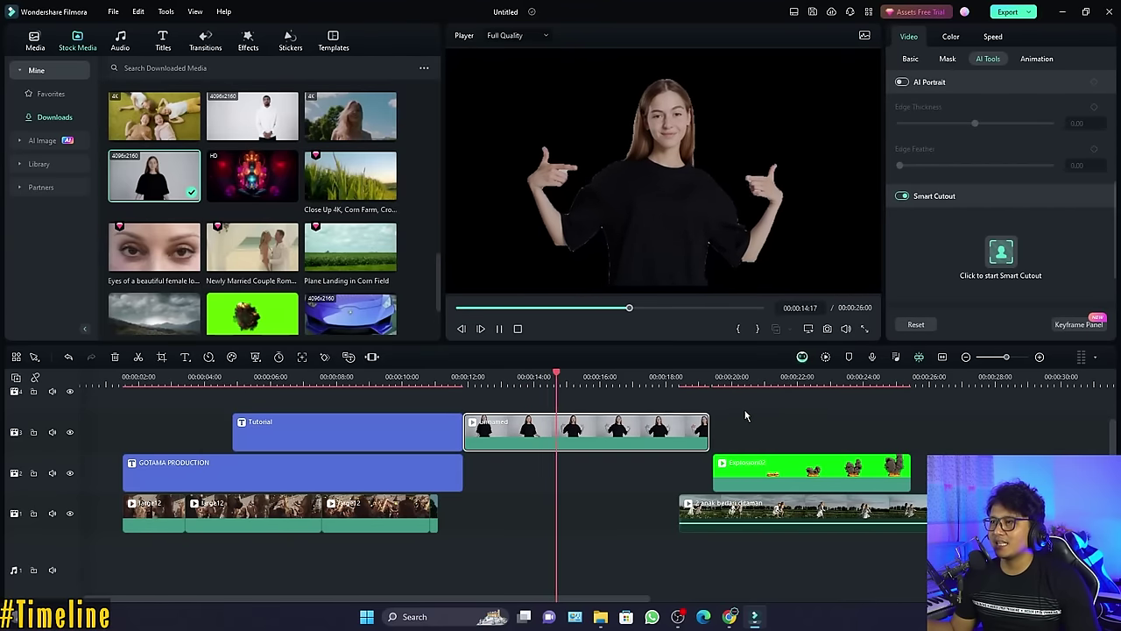
key(space)
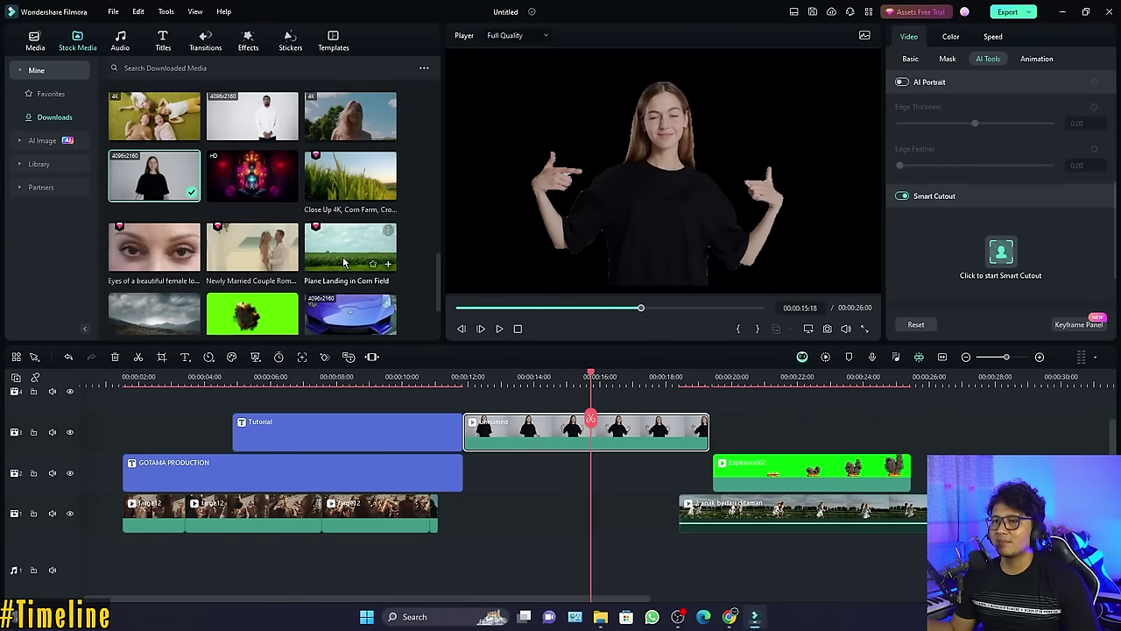
Add the favorite blue Digital Background Pack Element 20 to track 2, directly beneath the woman's clip
click(51, 94)
drag(189, 243, 462, 513)
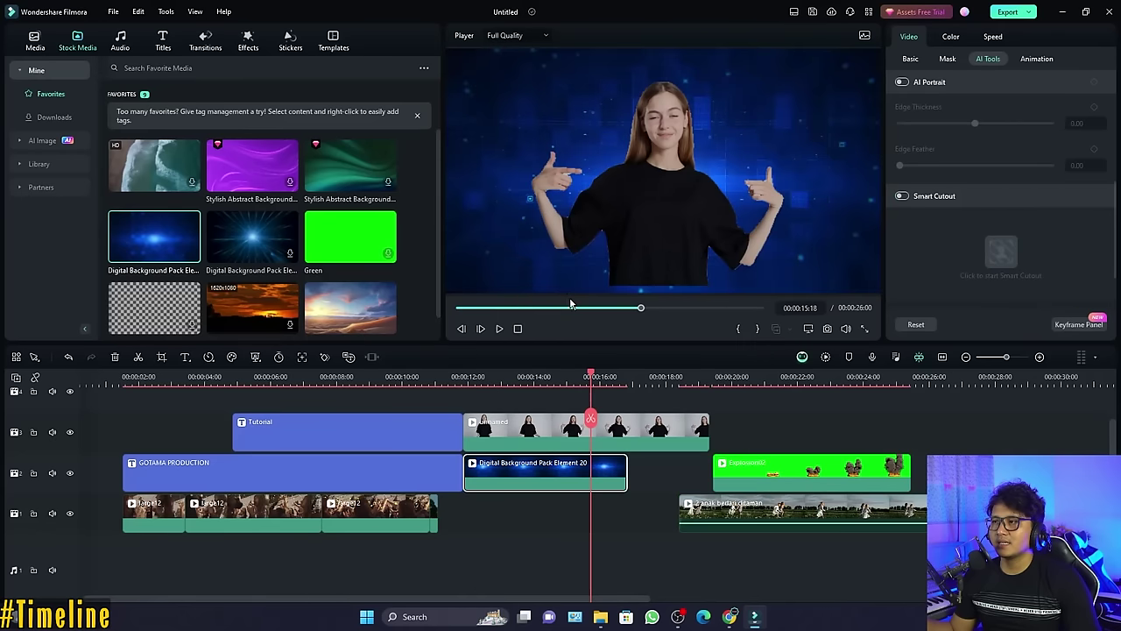
click(647, 500)
Move the cut-out woman slightly lower in the frame and play the composite from the start of her clip
click(639, 431)
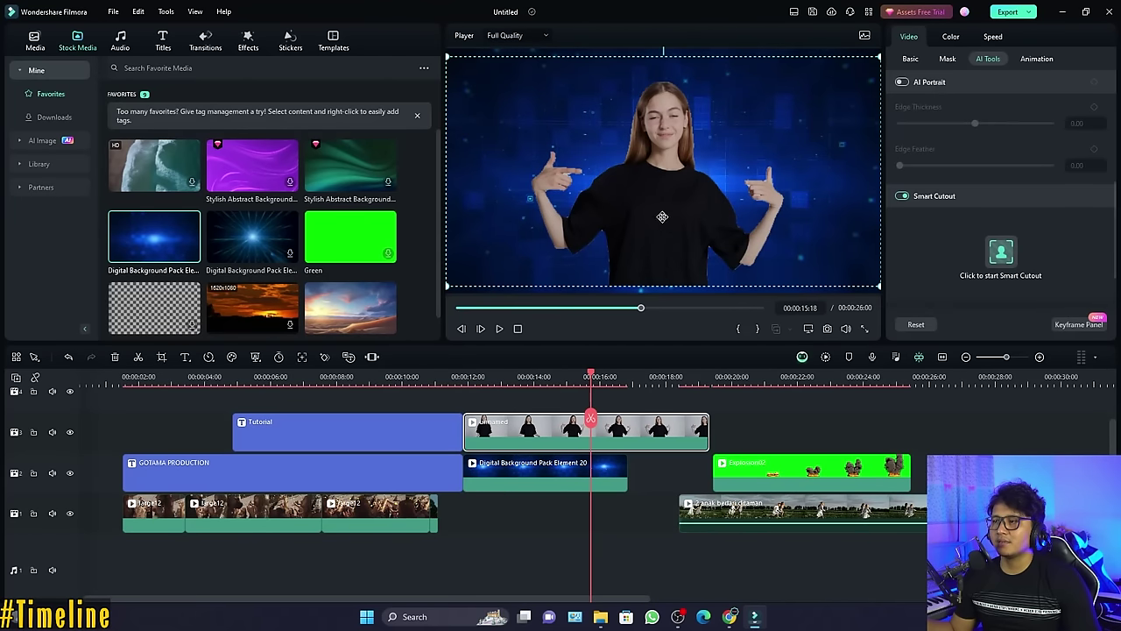
drag(664, 187, 664, 219)
click(525, 473)
click(465, 376)
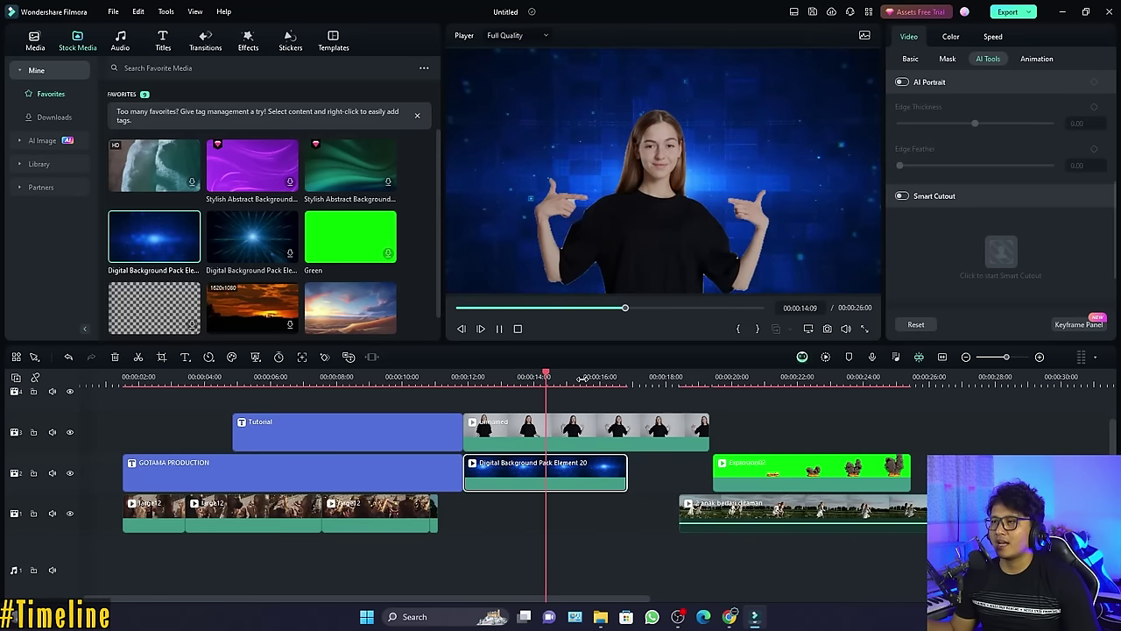
key(space)
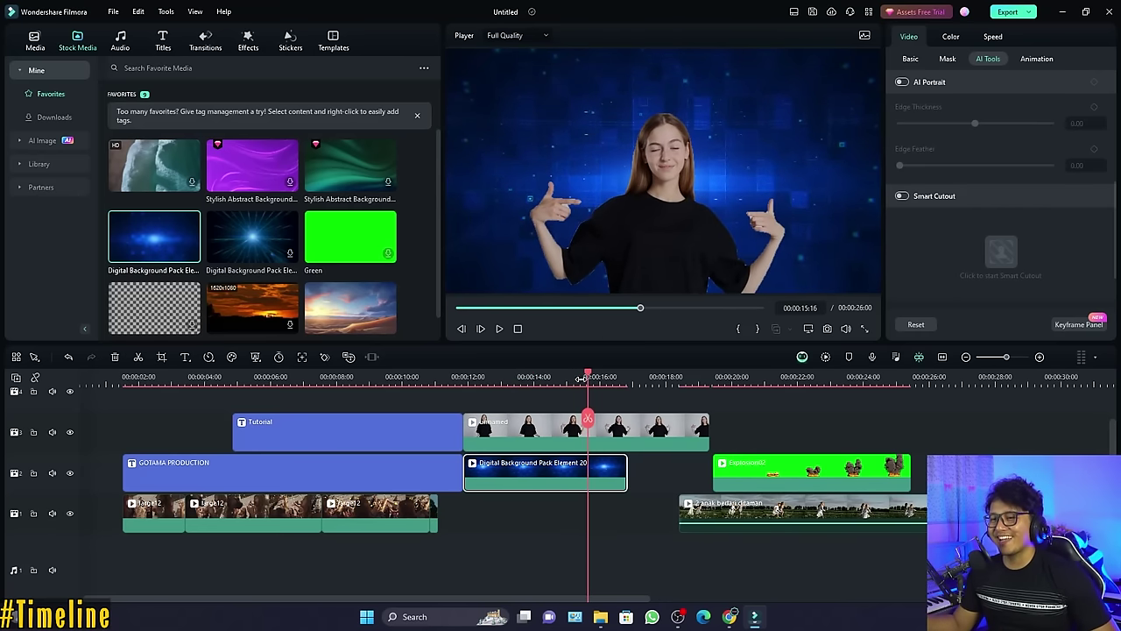
Shorten the woman's clip to about 3 seconds with the Duration setting, then extend its end slightly
click(637, 441)
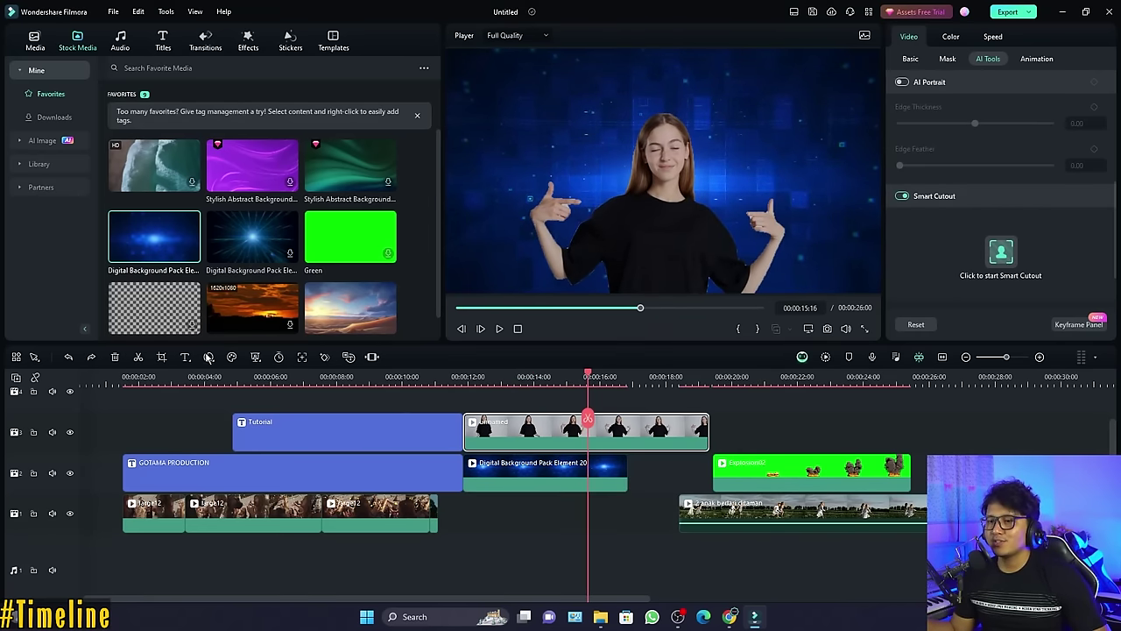
click(281, 358)
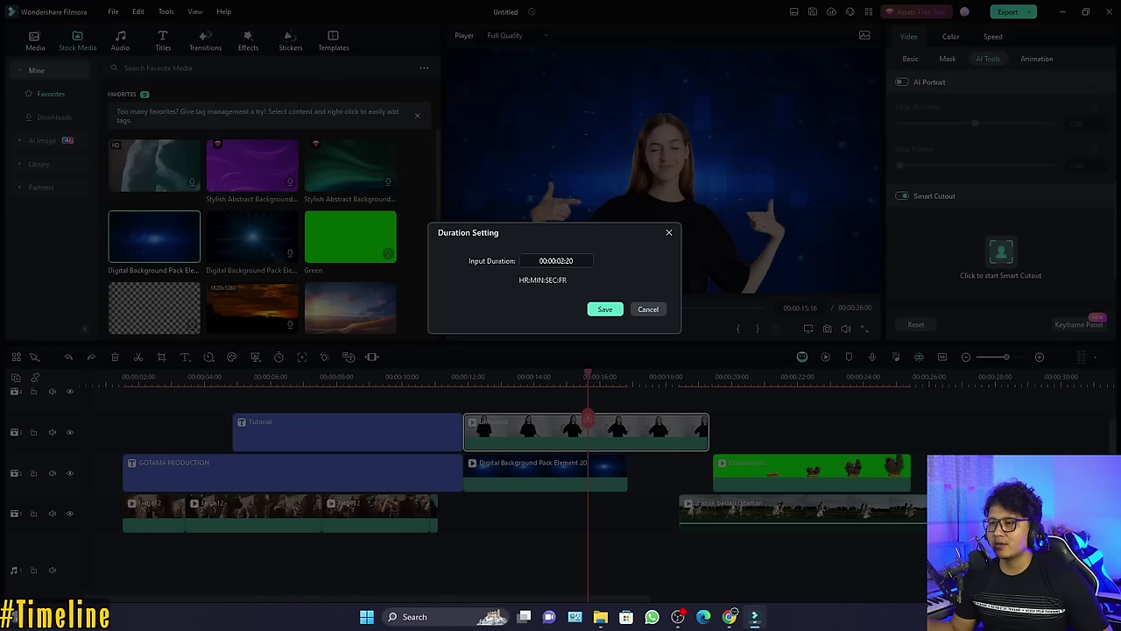
click(605, 310)
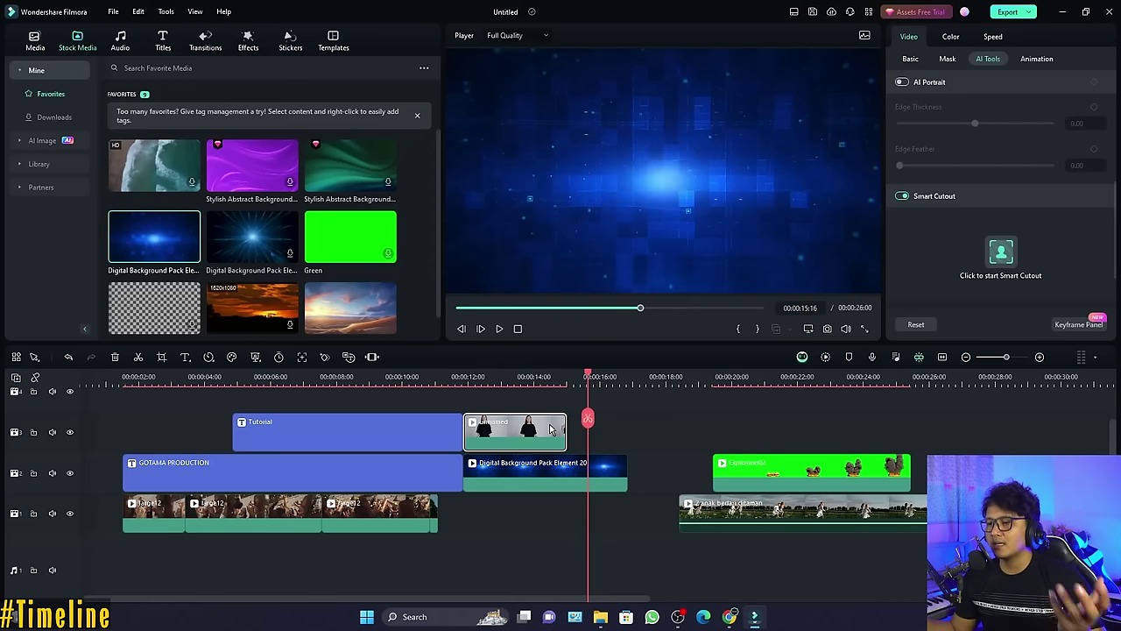
click(533, 380)
key(space)
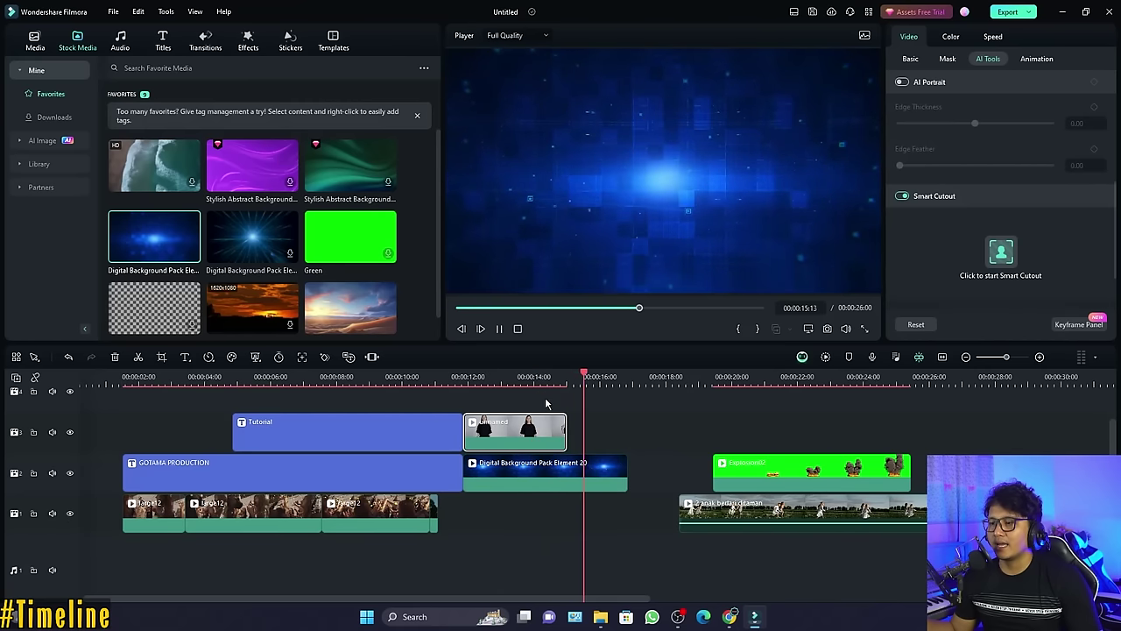
key(space)
mouse_move(563, 424)
mouse_down()
mouse_move(708, 418)
mouse_move(565, 421)
mouse_move(574, 423)
mouse_up()
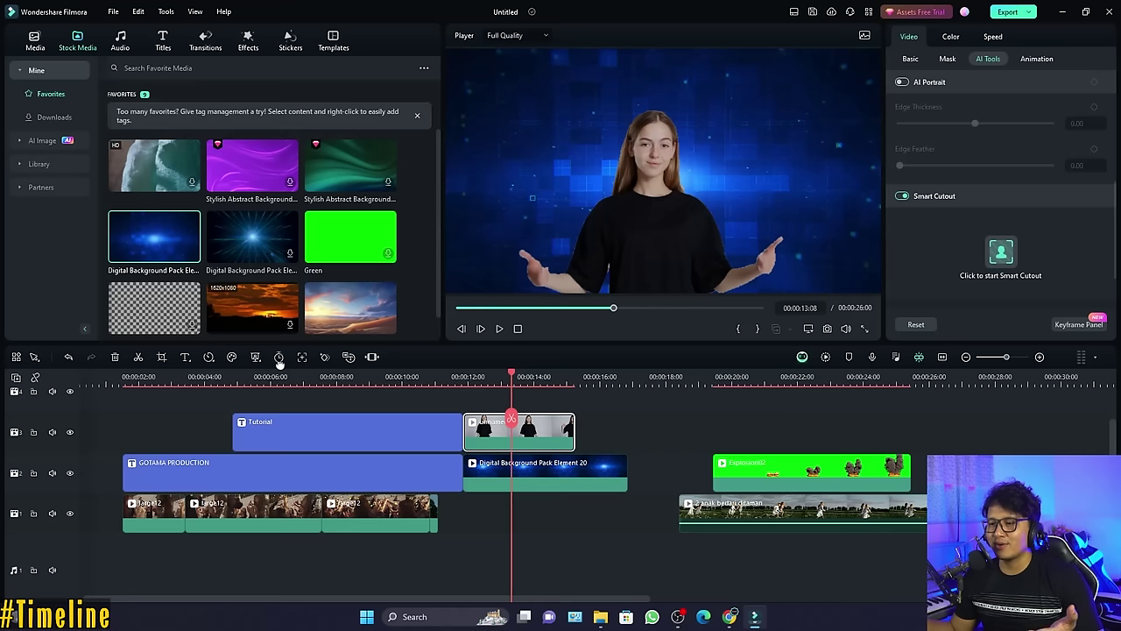
Move the woman's clip above the explosion clip and the running-girls clip onto track 2 after GOTAMA PRODUCTION, with the blue background on track 1
drag(569, 430, 771, 430)
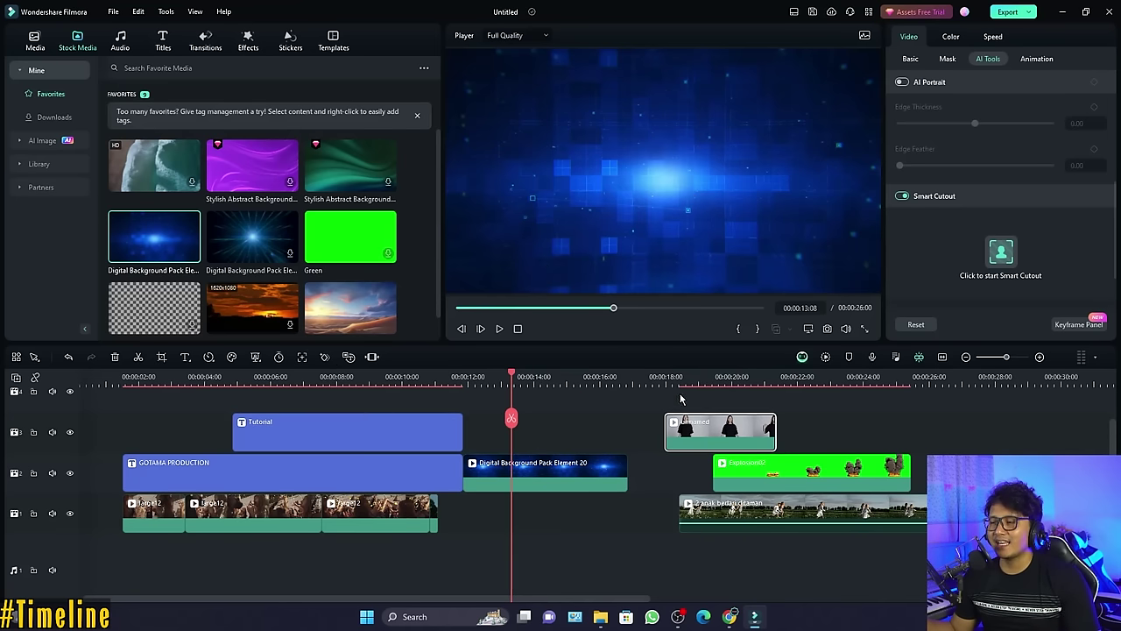
drag(701, 433, 749, 433)
drag(804, 510, 595, 452)
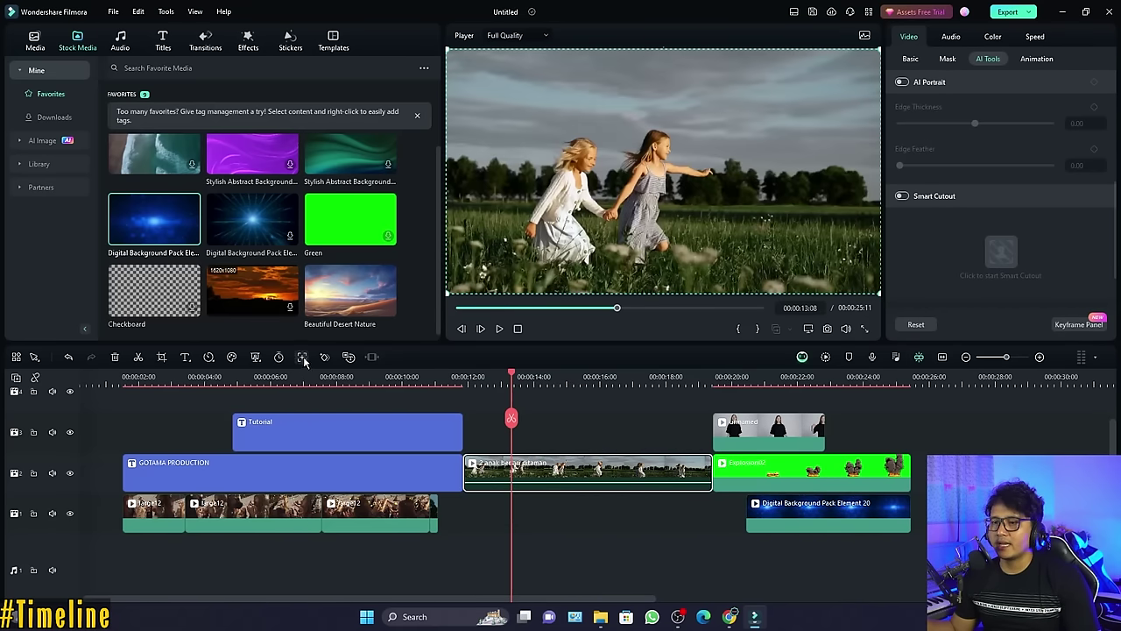
Enable Motion Tracking on the running-girls clip and fit the tracking box around the front girl's head
click(302, 357)
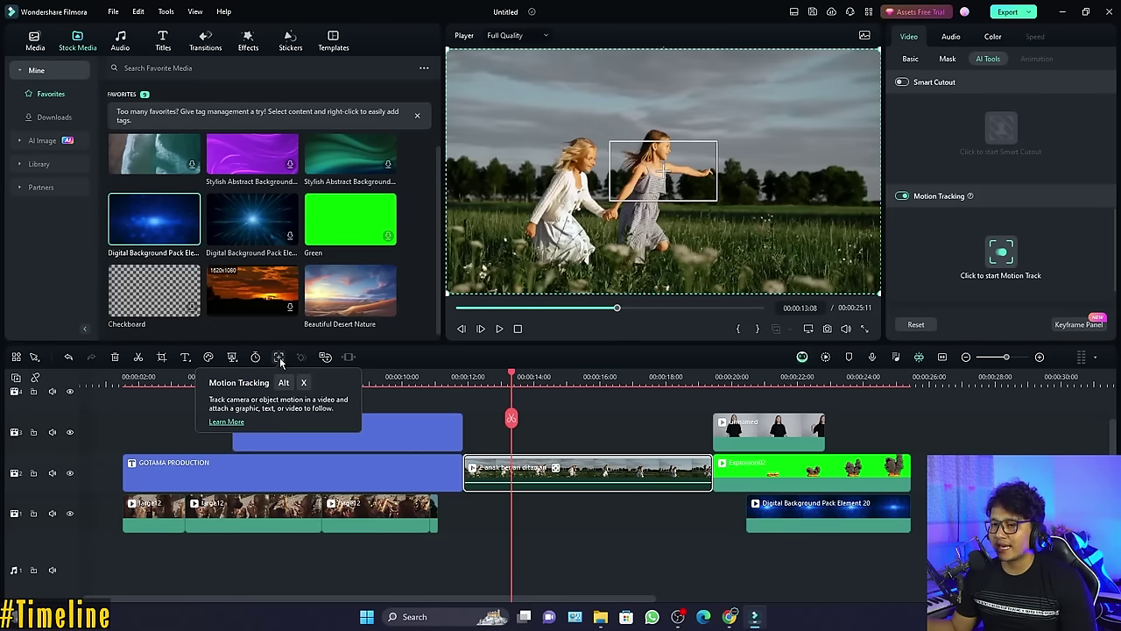
drag(663, 171, 664, 151)
drag(727, 188, 711, 177)
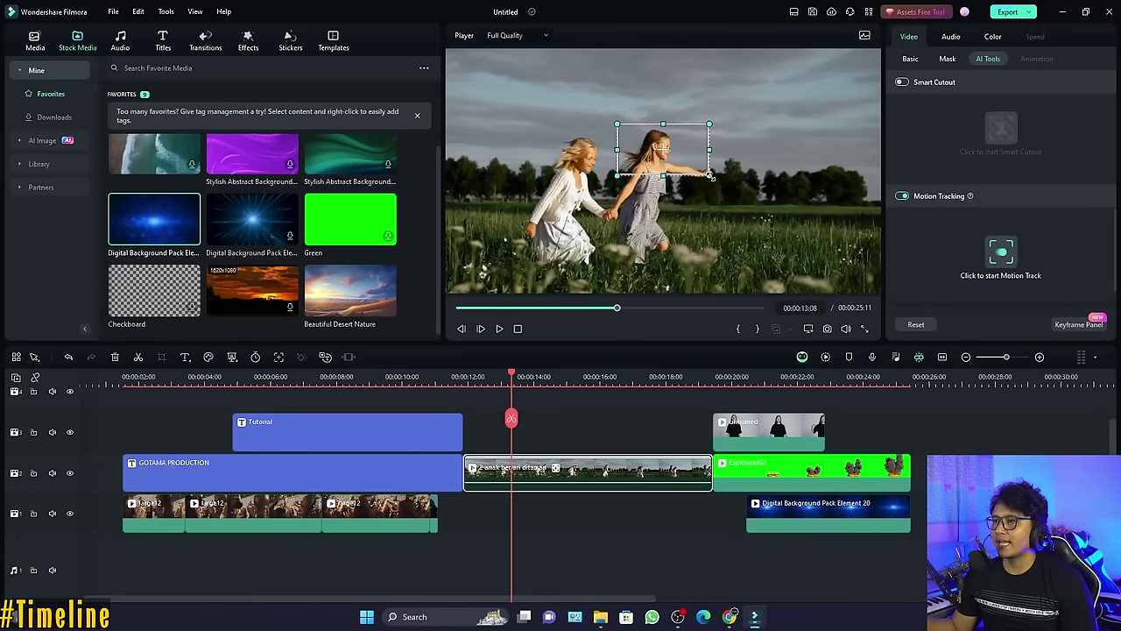
drag(662, 151, 658, 145)
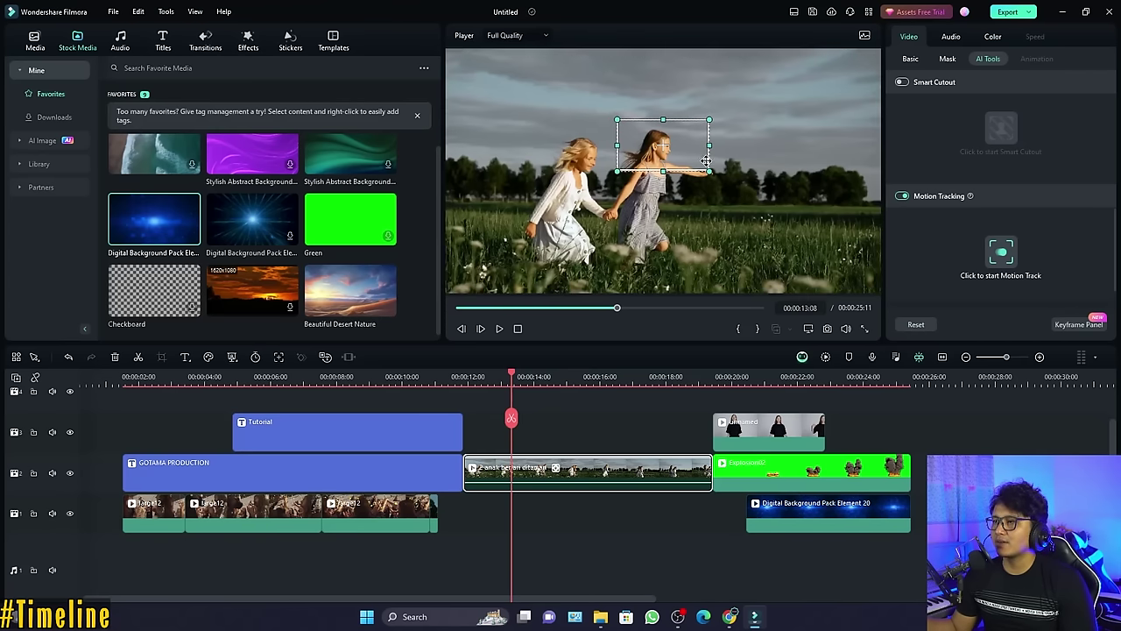
drag(709, 171, 655, 158)
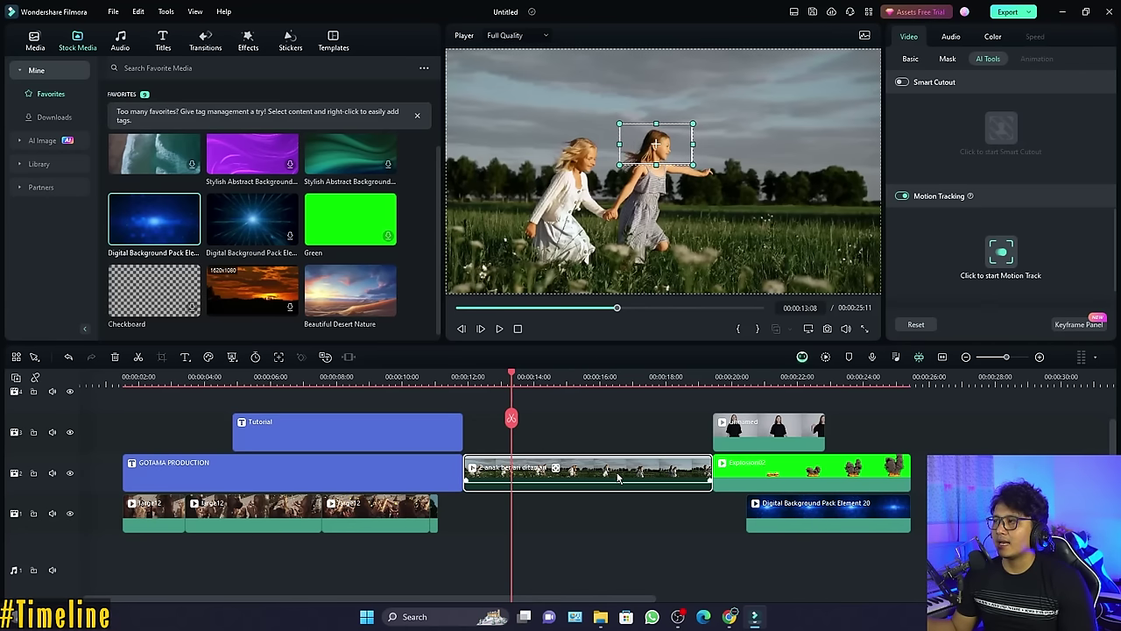
Run the motion tracking on the running-girls clip and go to 00:00:13:22 within the tracked range
click(1002, 249)
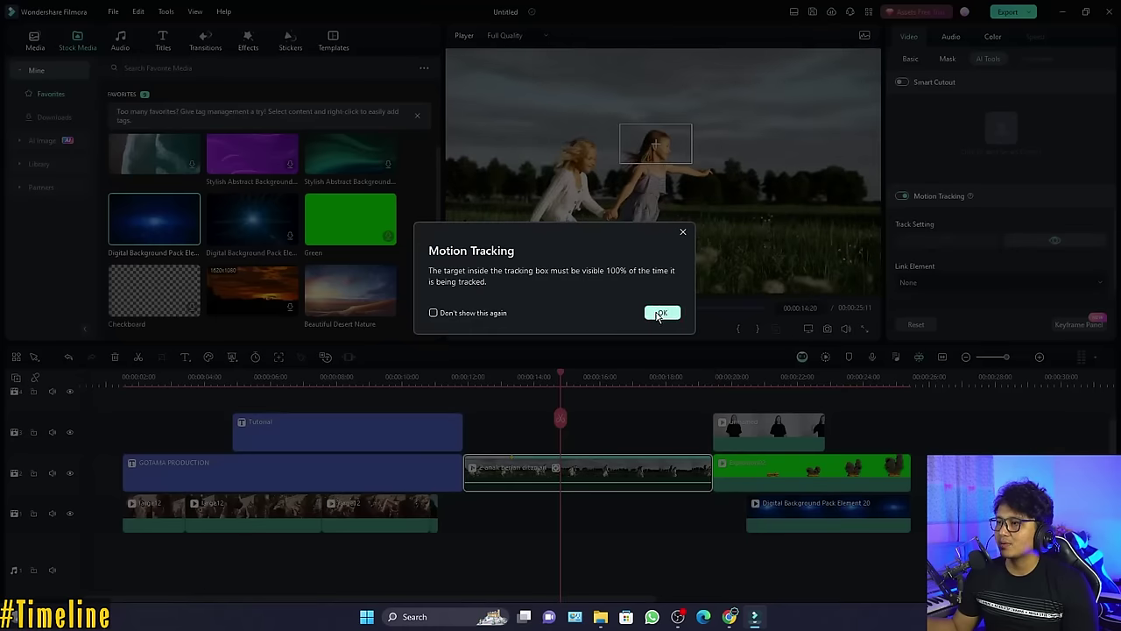
click(661, 311)
click(531, 384)
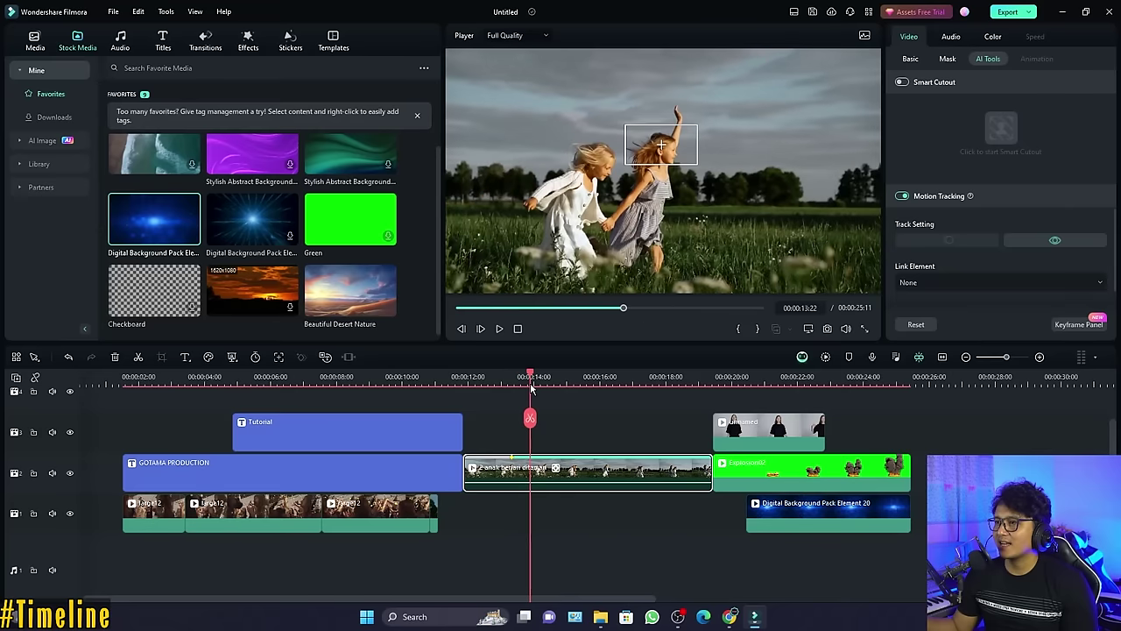
Link a mosaic to the tracked motion, shrink it over the front girl's head, and play the tracked section
click(942, 285)
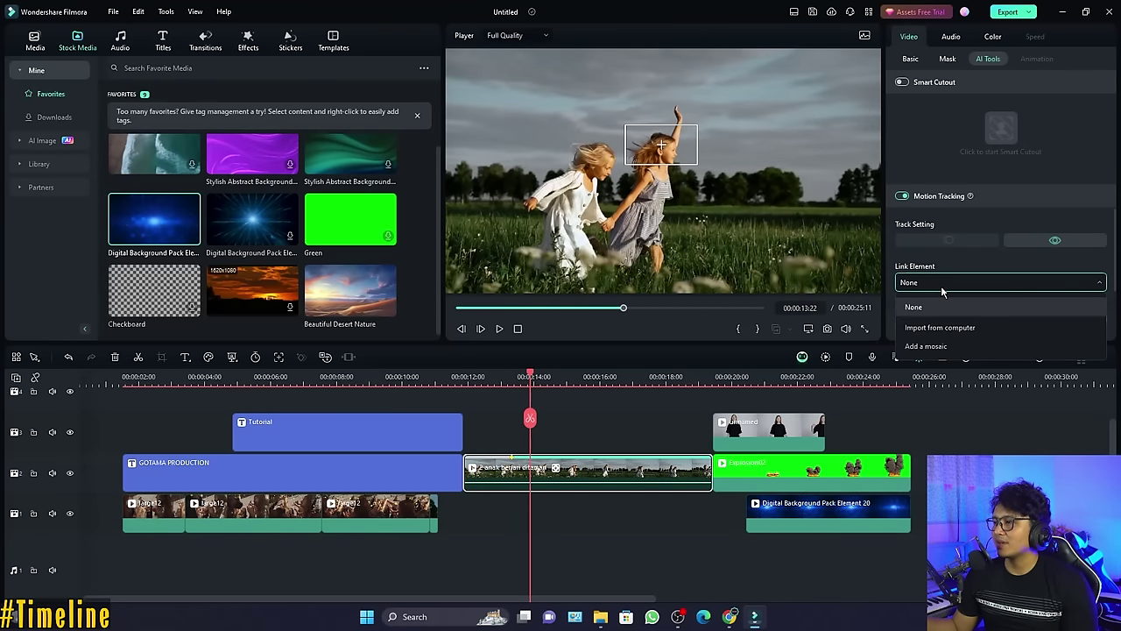
click(928, 347)
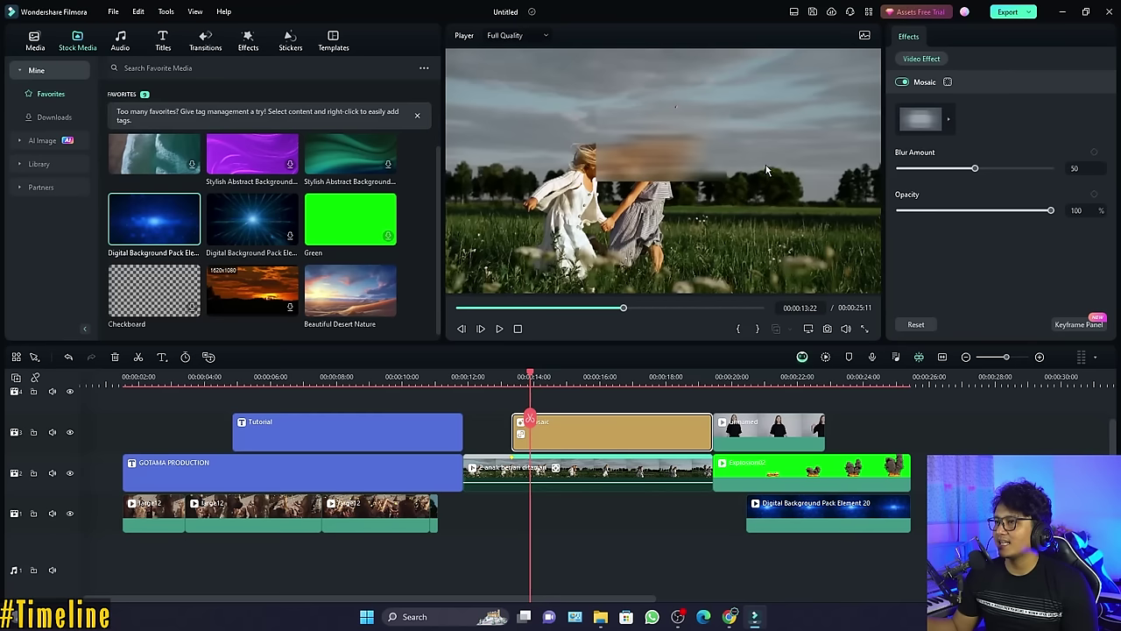
click(676, 163)
drag(727, 184, 702, 178)
key(space)
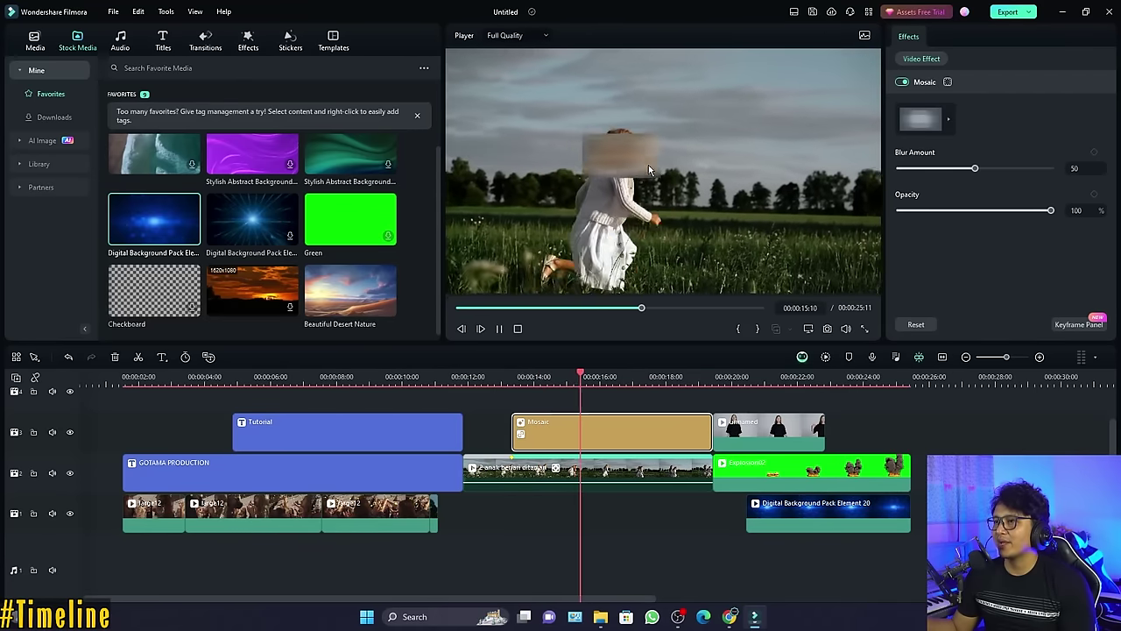
key(space)
Delete the Mosaic element linked to the running-girls clip from track 3
click(637, 405)
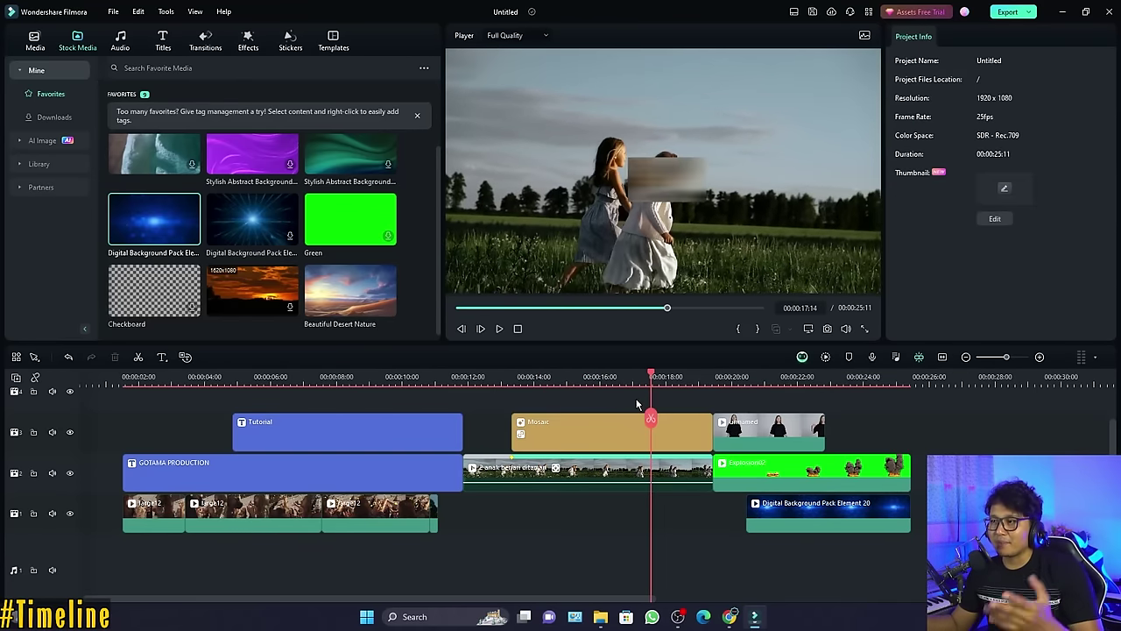
click(627, 445)
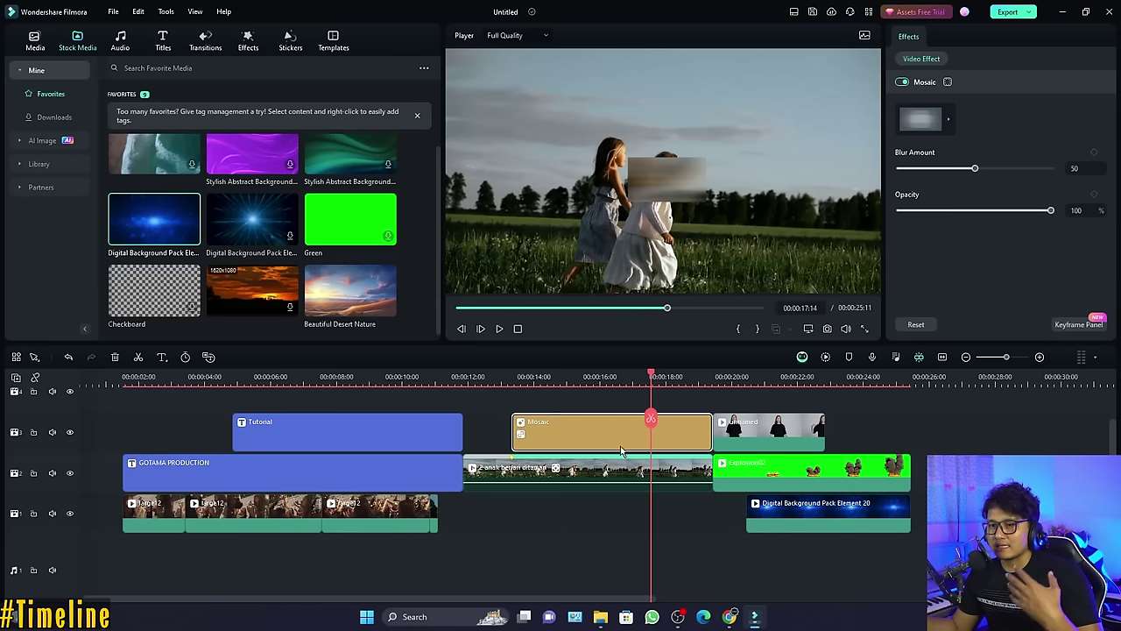
click(563, 481)
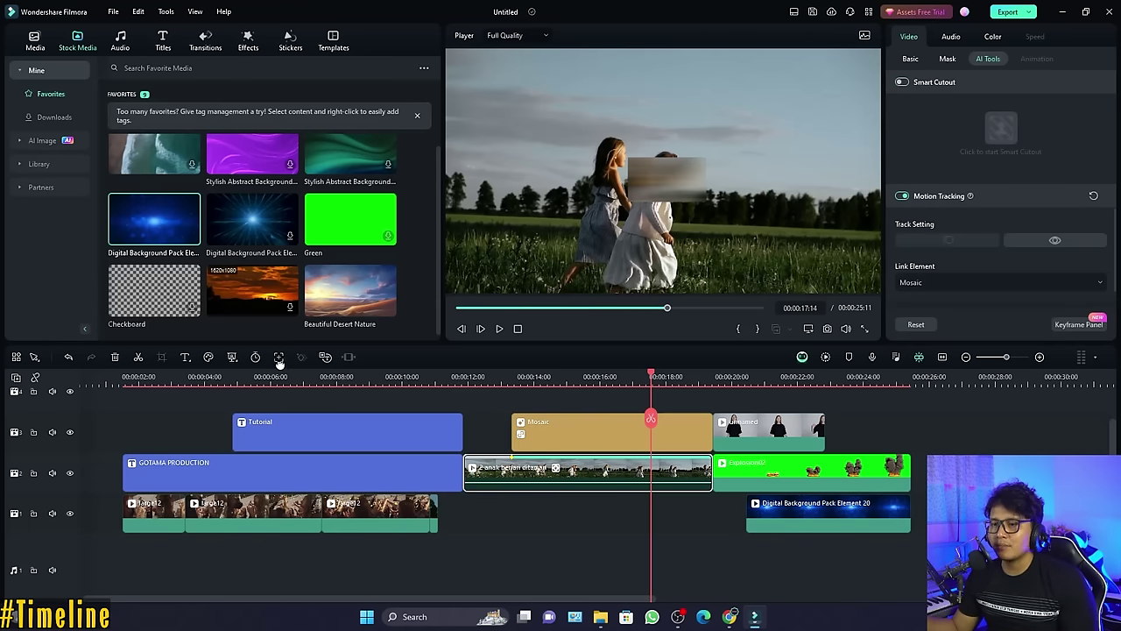
click(574, 425)
key(Delete)
Add a keyframe to the running-girls clip at 00:00:13:16 with 100% scale, then move the playhead to 00:00:16:07
click(522, 377)
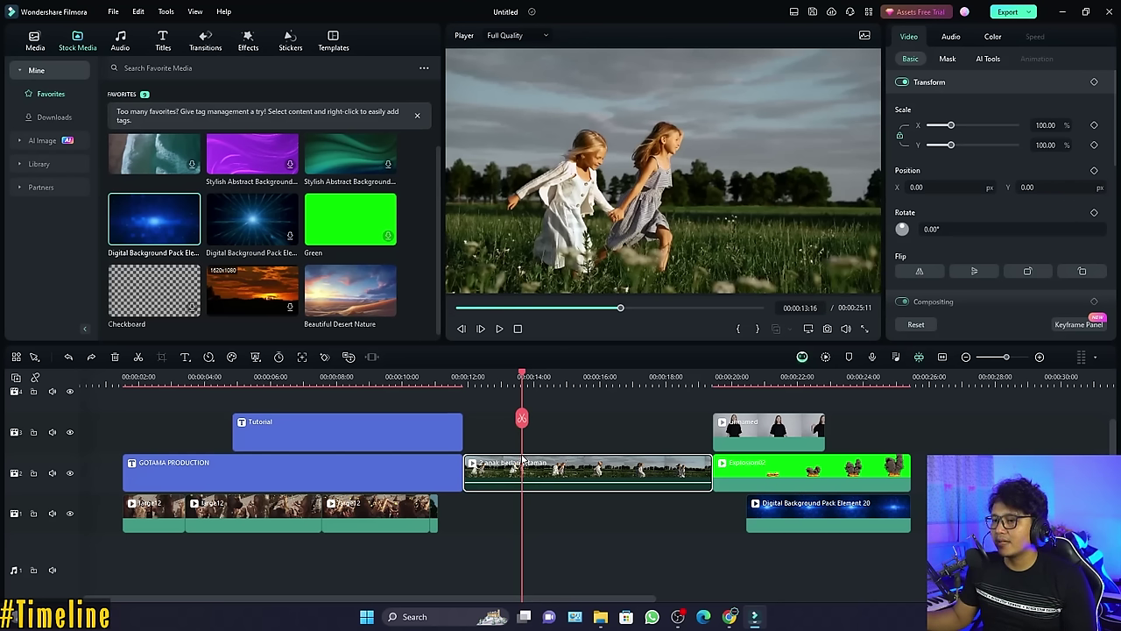
click(324, 357)
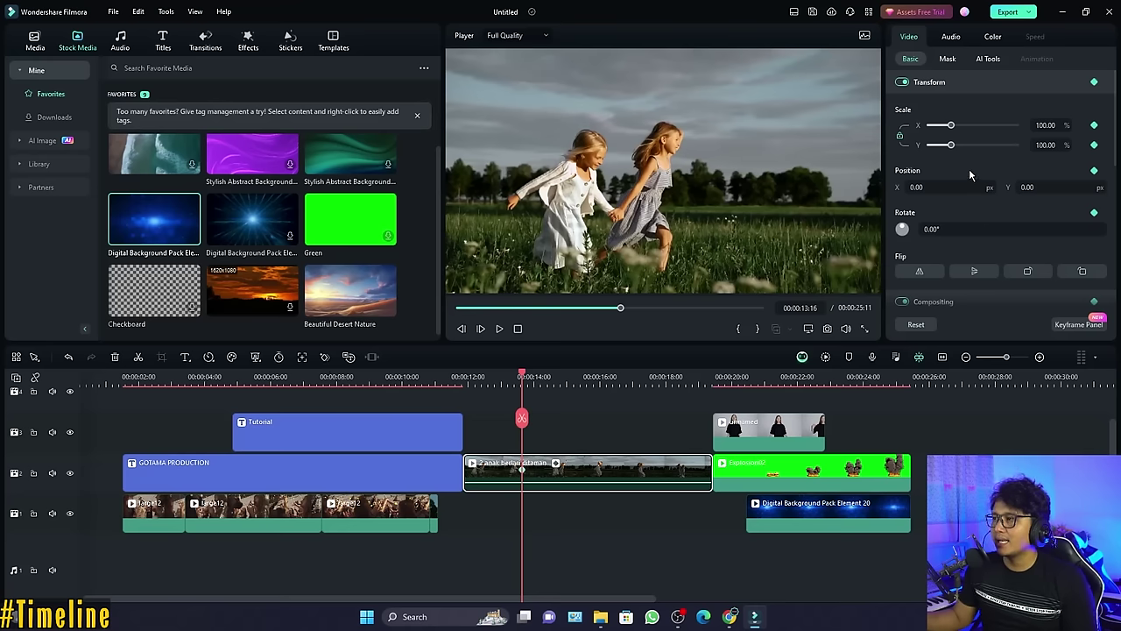
click(1044, 125)
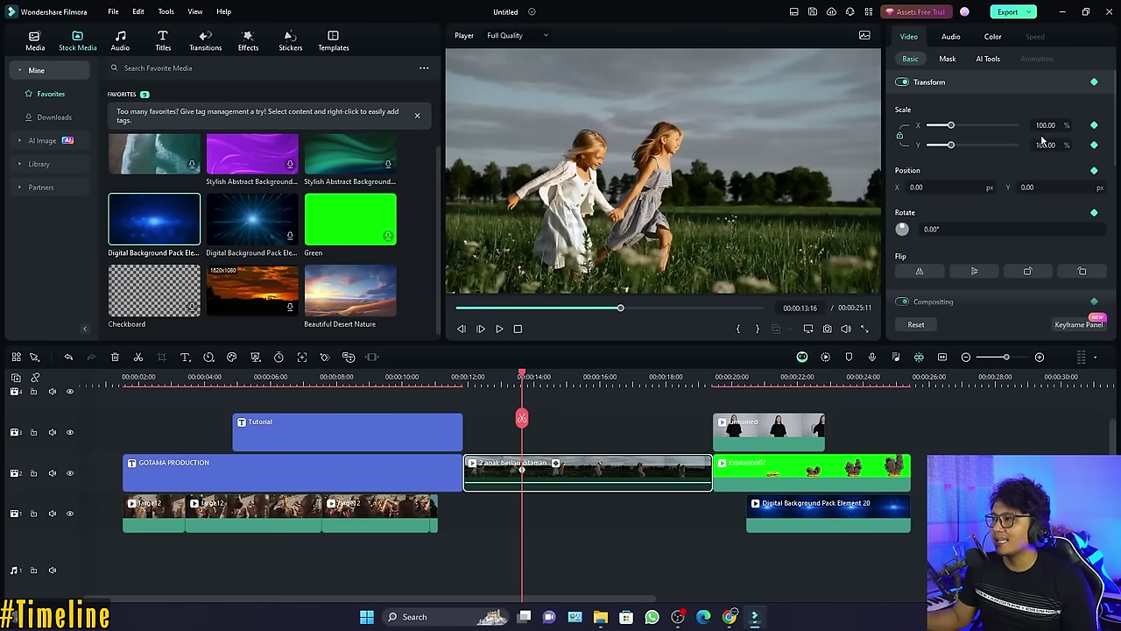
click(1045, 145)
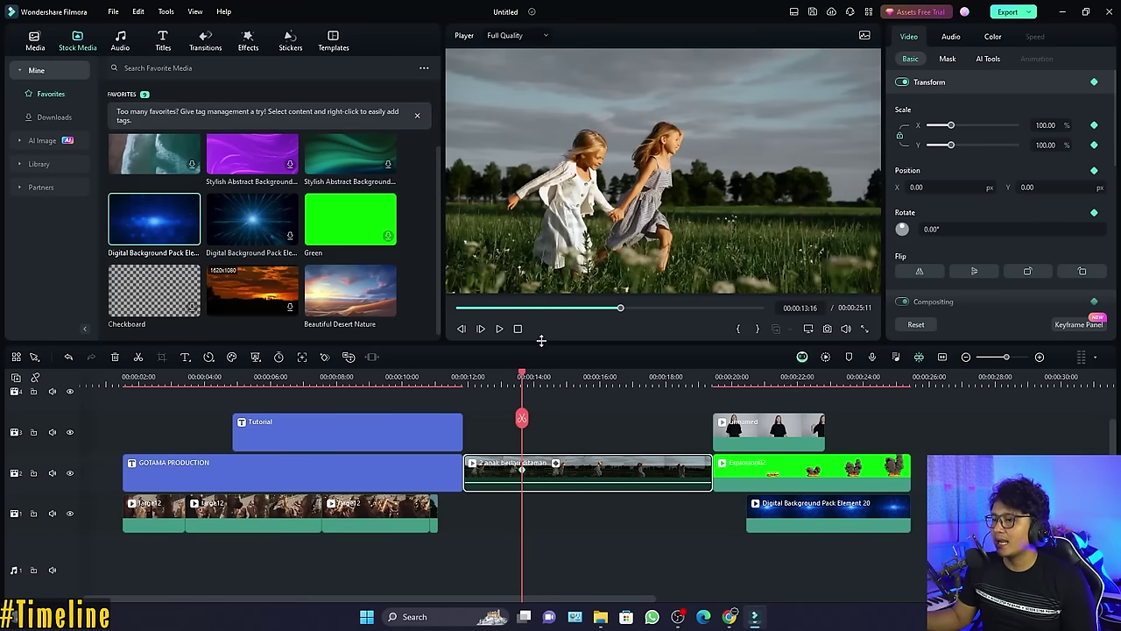
drag(523, 376, 611, 391)
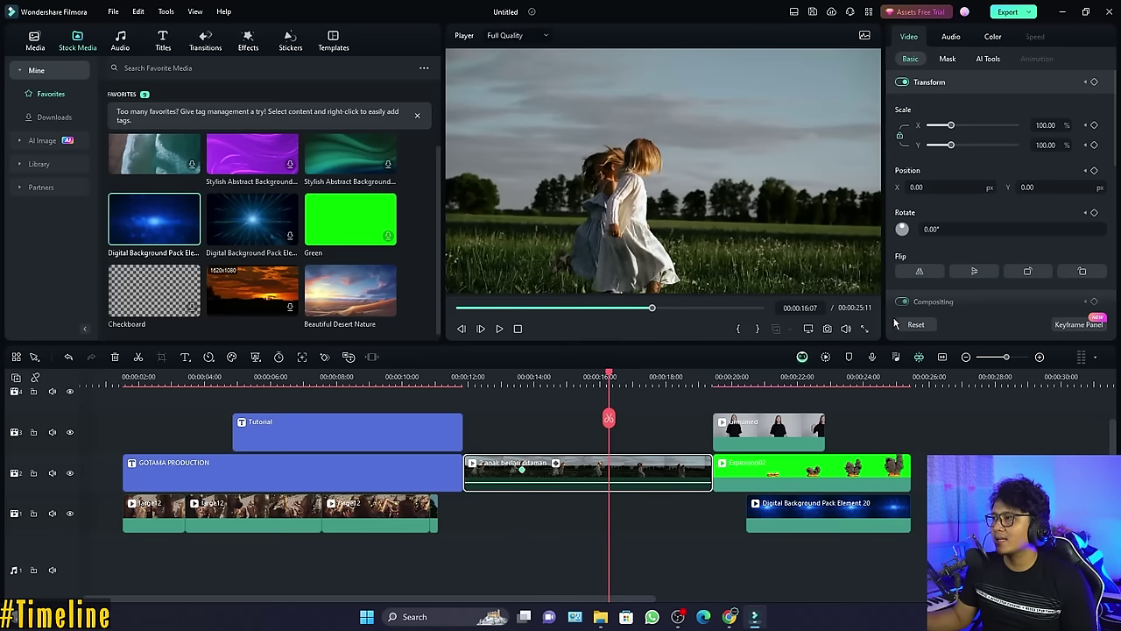
Add a scale keyframe to the running-girls clip at 00:00:16:07 and set its scale to 45%
click(1045, 126)
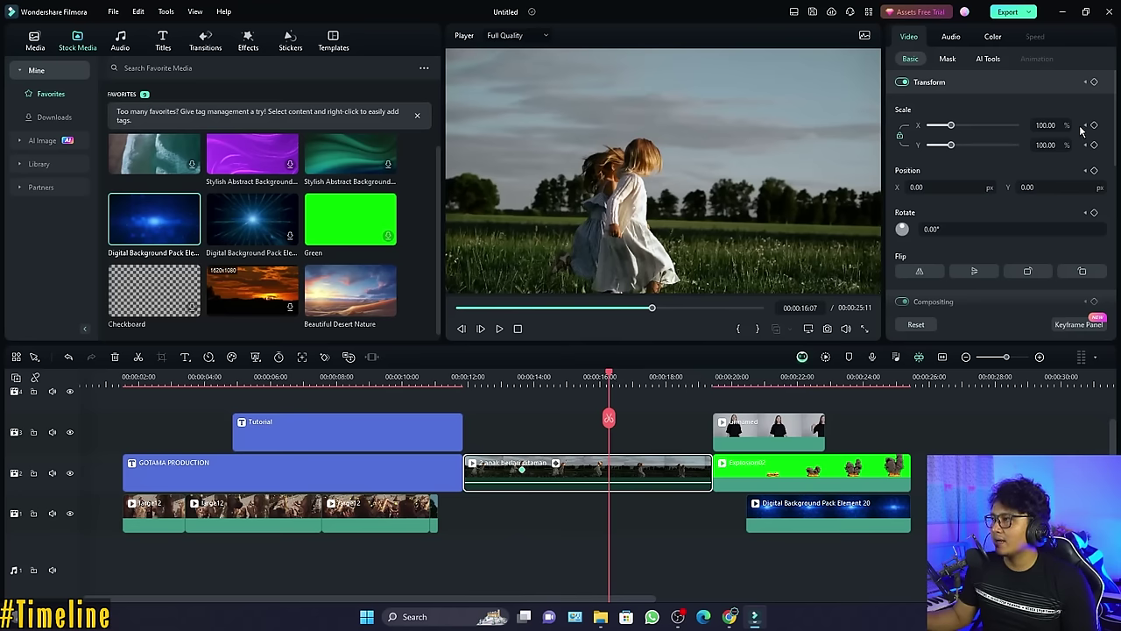
click(1095, 125)
click(1047, 126)
text(66)
key(Return)
text(45)
key(Return)
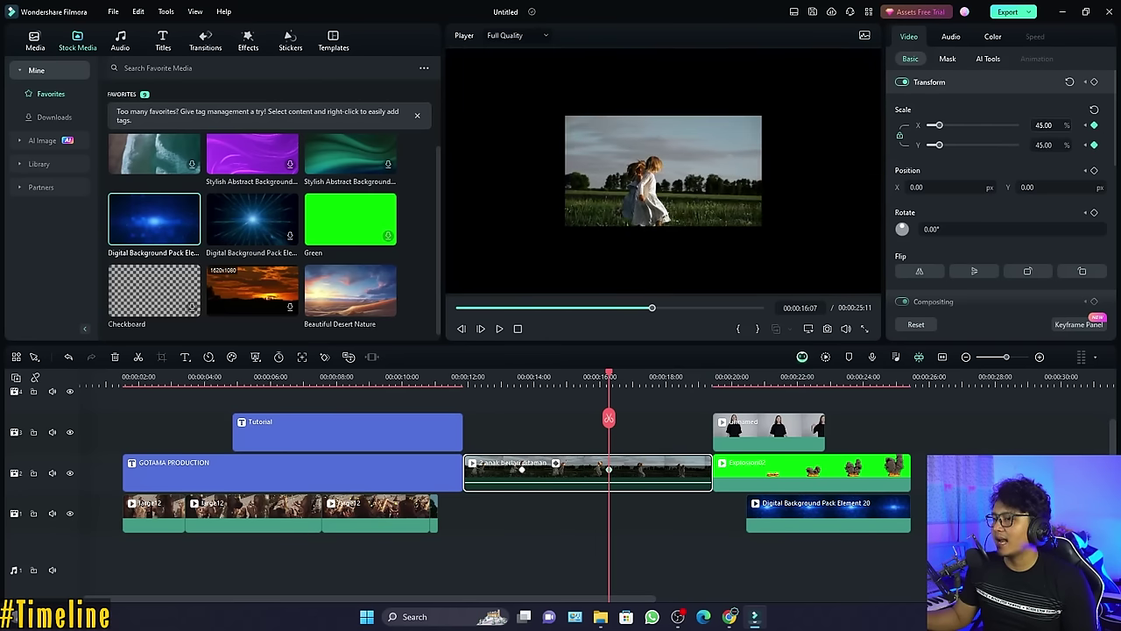
Play the running-girls clip between its two scale keyframes and return the playhead to 00:00:13:17
drag(609, 375, 523, 371)
key(space)
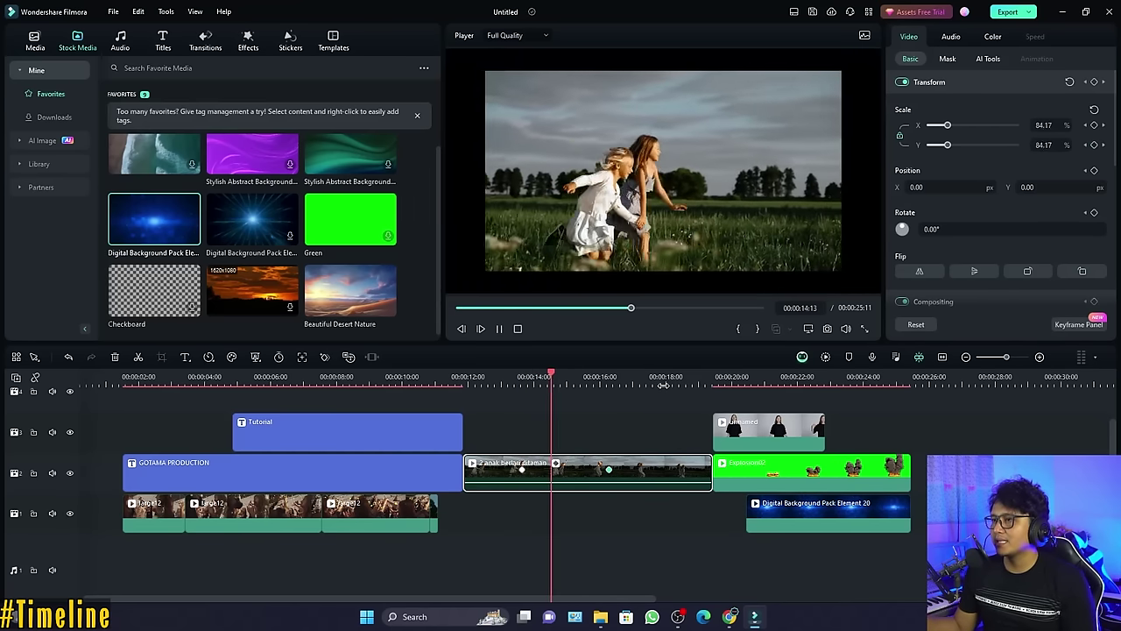
key(space)
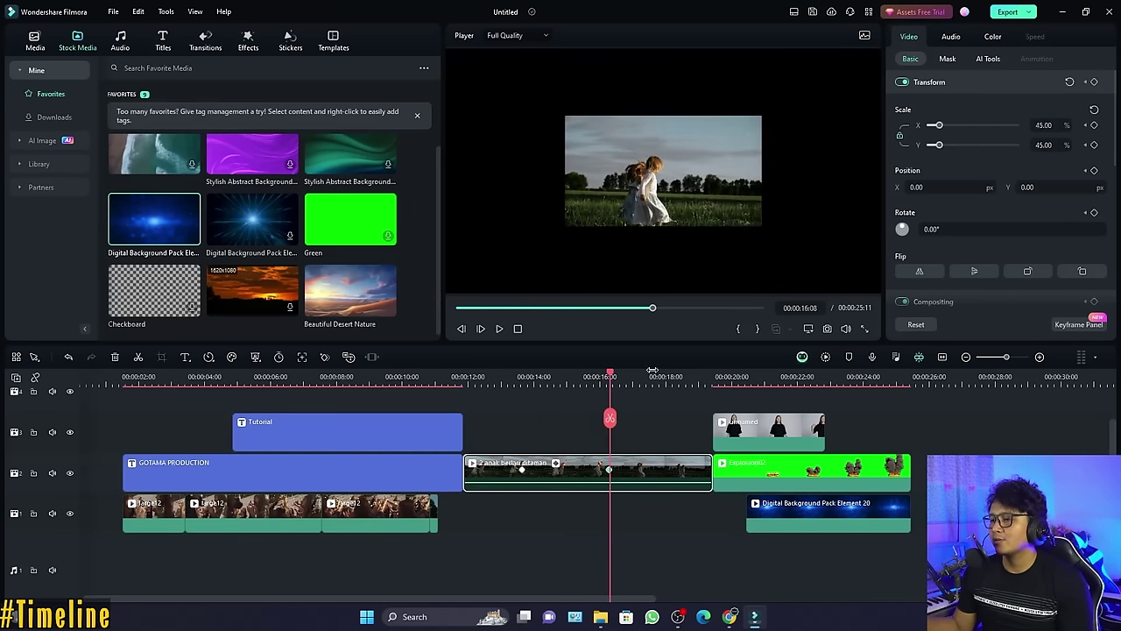
drag(561, 375, 523, 375)
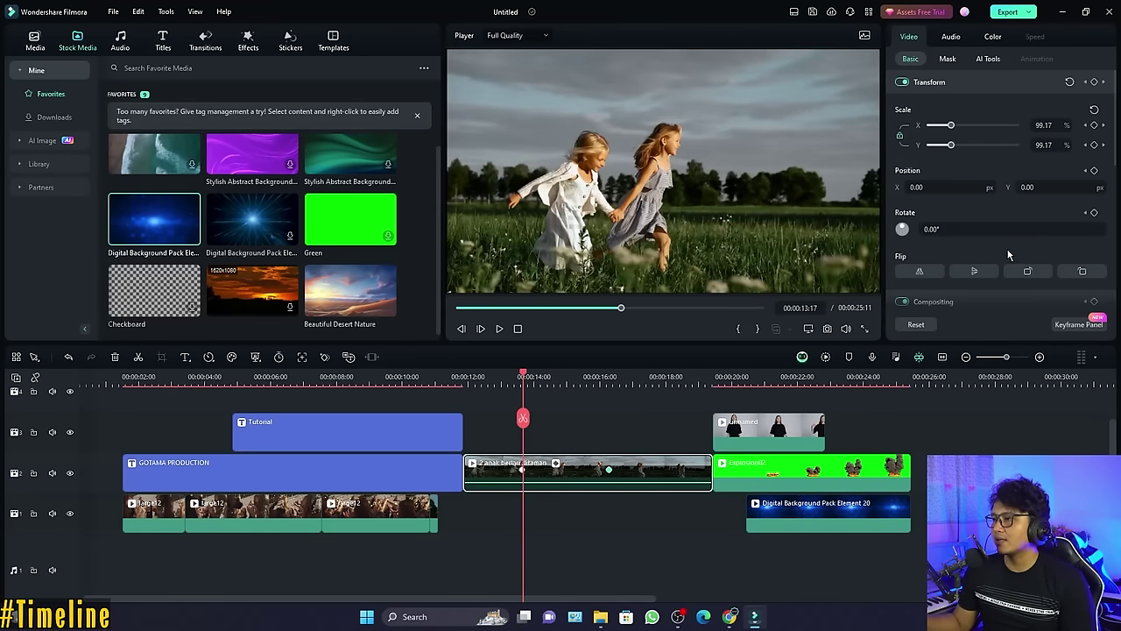
Add rotation keyframes to the running-girls clip: 0° at 00:00:14:14 and 172° at 00:00:16:07
drag(526, 375, 553, 374)
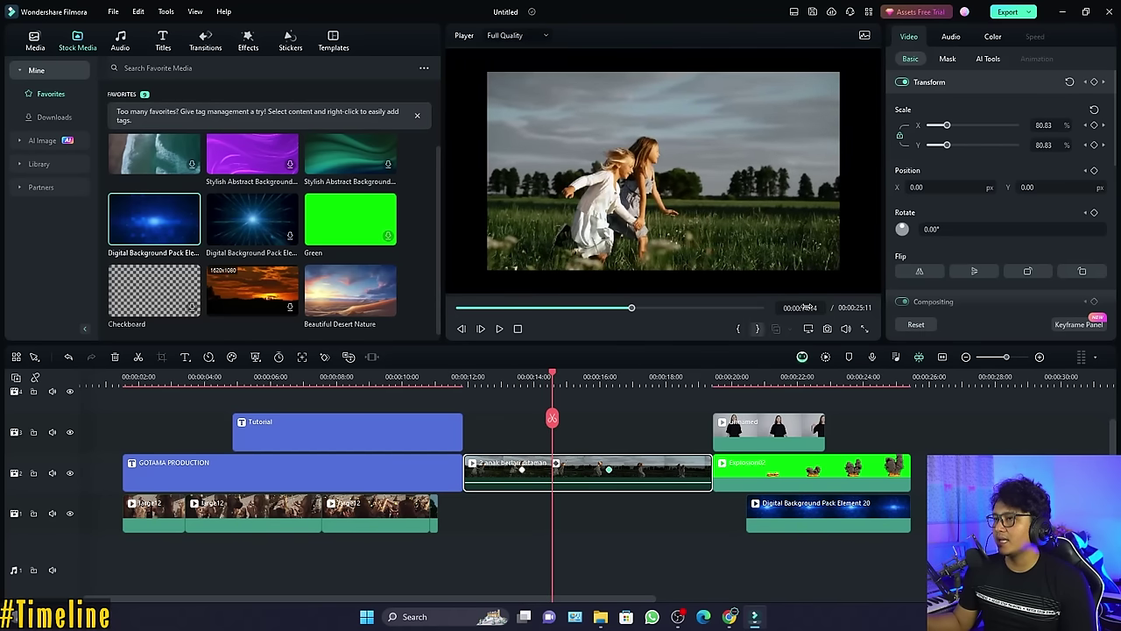
click(1094, 213)
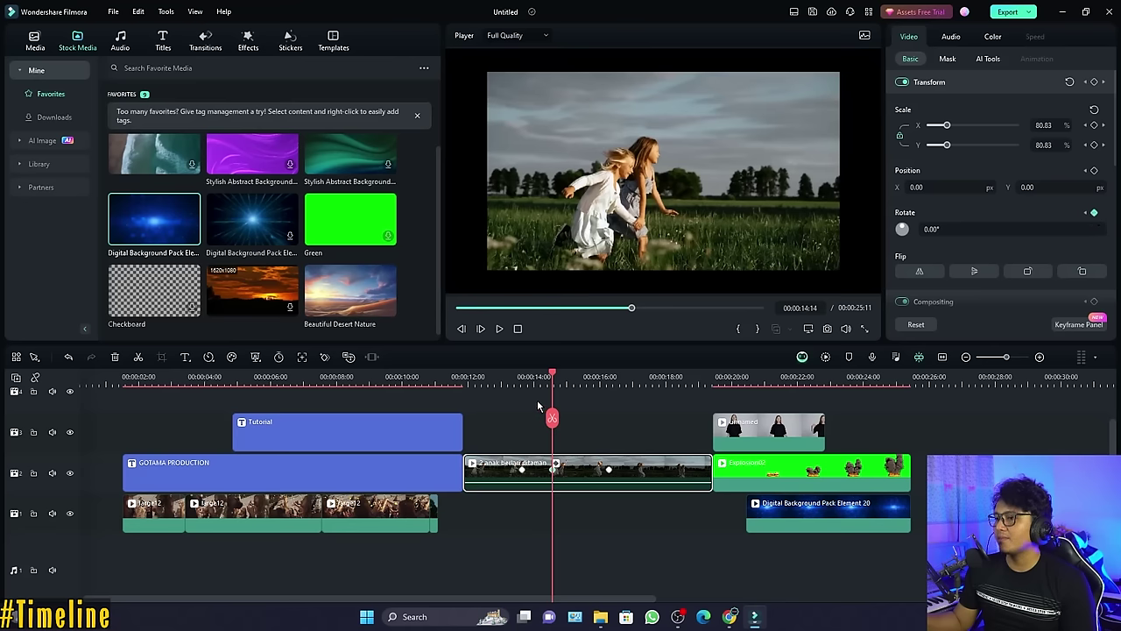
drag(553, 374, 609, 375)
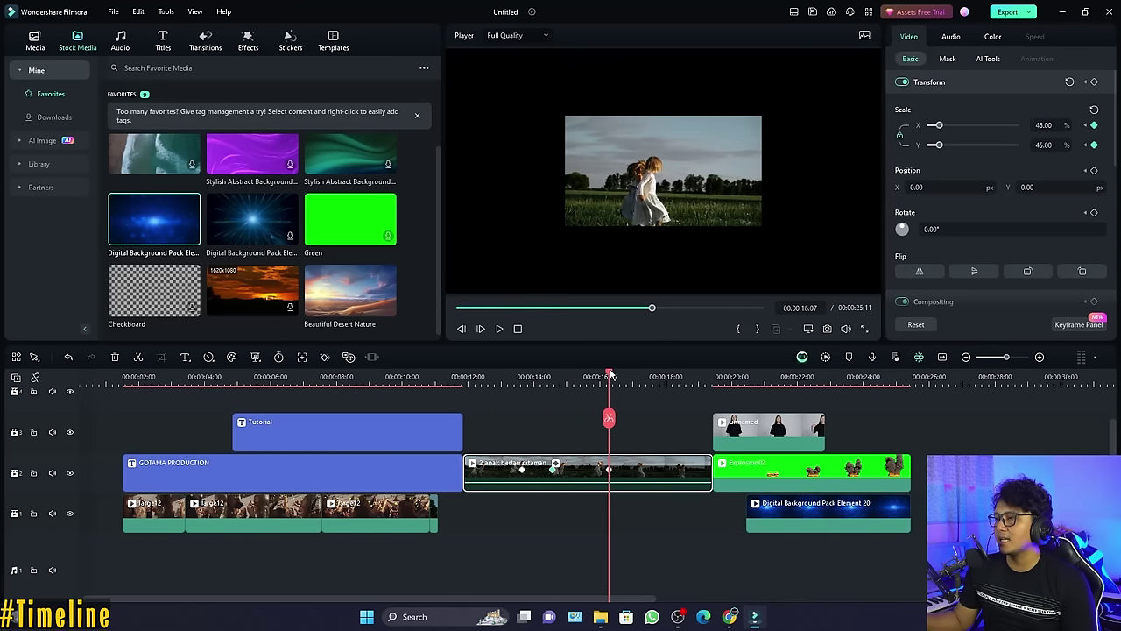
mouse_move(932, 228)
mouse_down()
mouse_move(973, 229)
mouse_move(931, 229)
mouse_up()
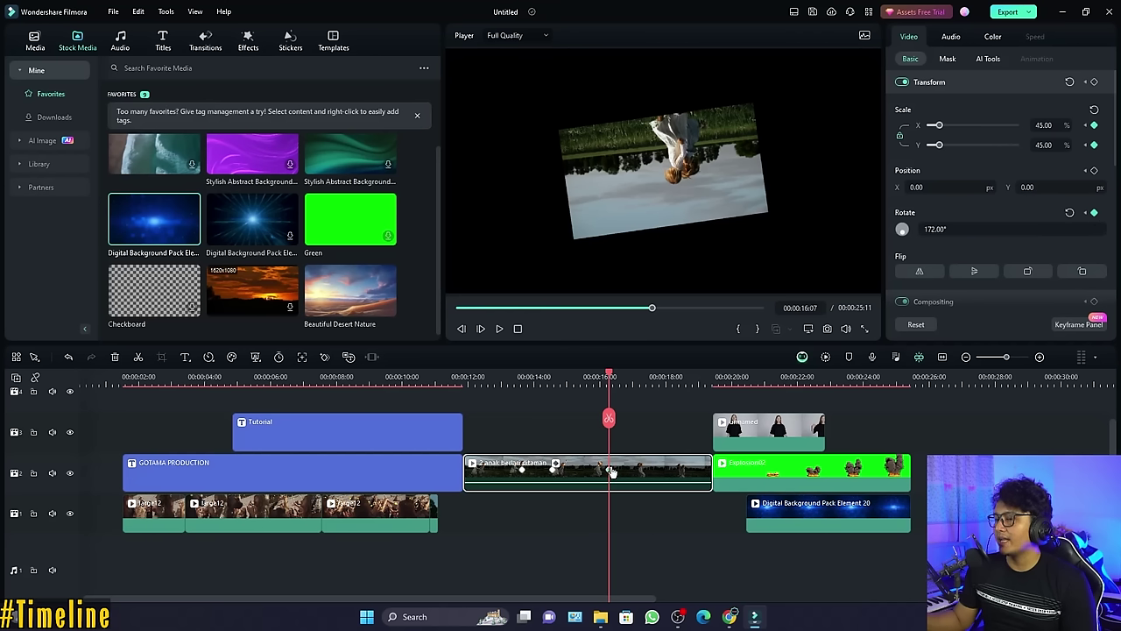
Play the combined scale and rotation animation and look over the clip's Transform and Compositing properties that accept keyframes
click(517, 379)
key(space)
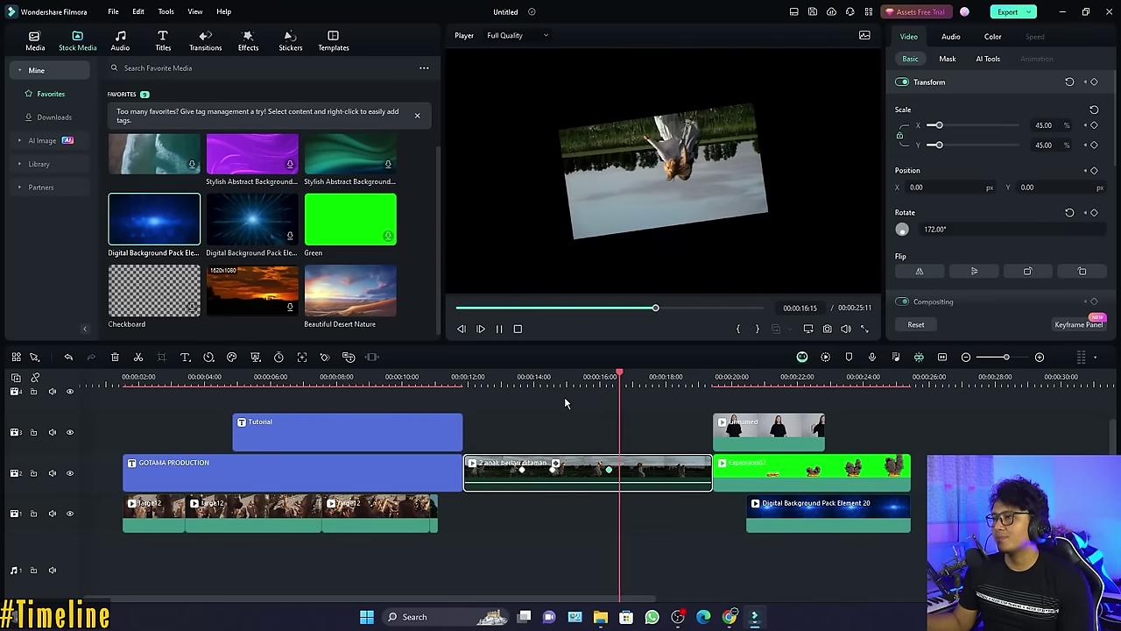
key(space)
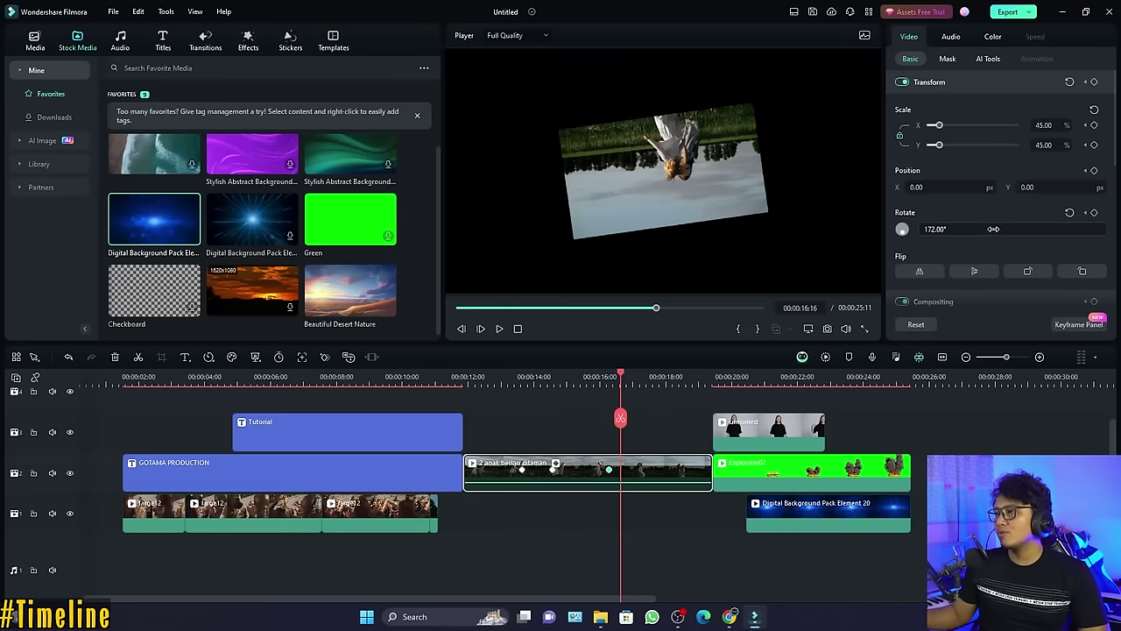
scroll(1023, 138, down, 4)
scroll(962, 173, up, 2)
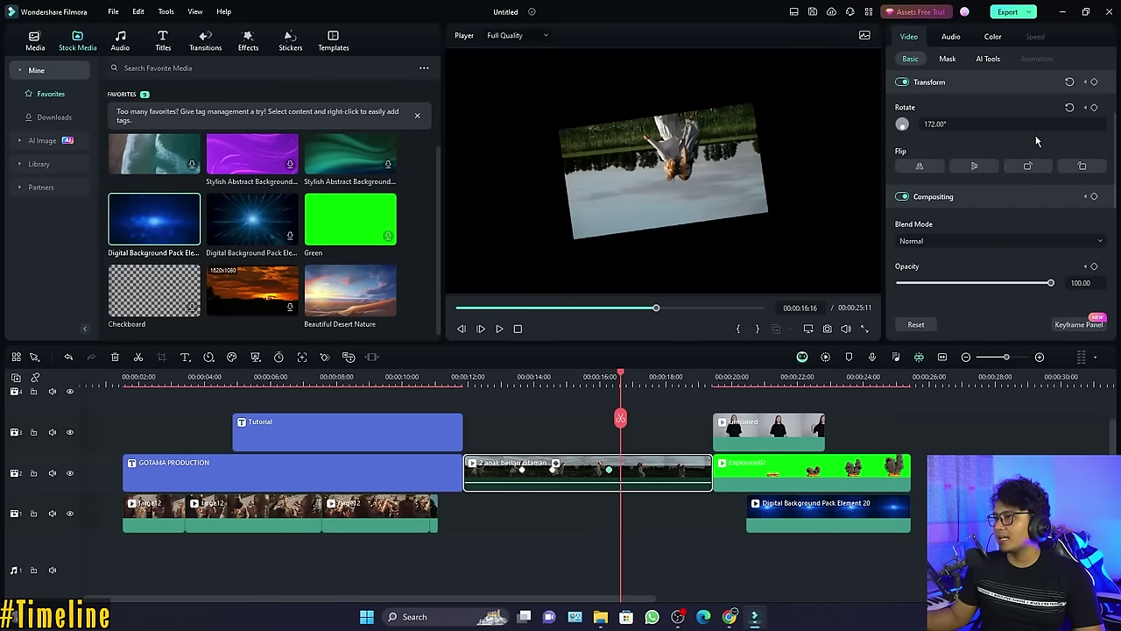
scroll(1018, 155, up, 2)
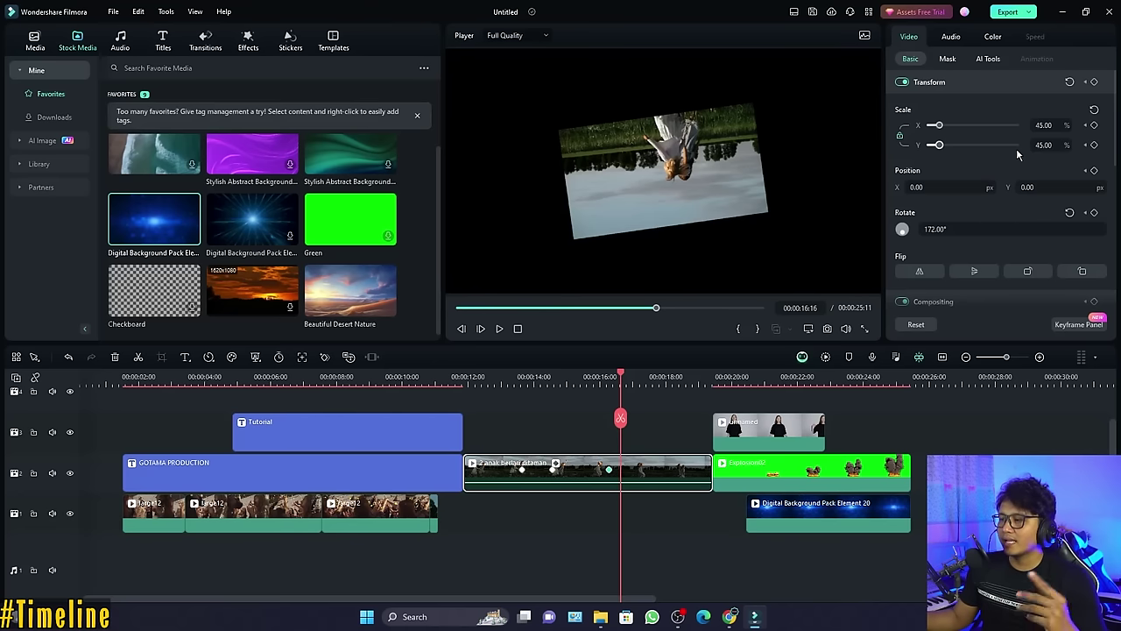
drag(553, 382, 572, 382)
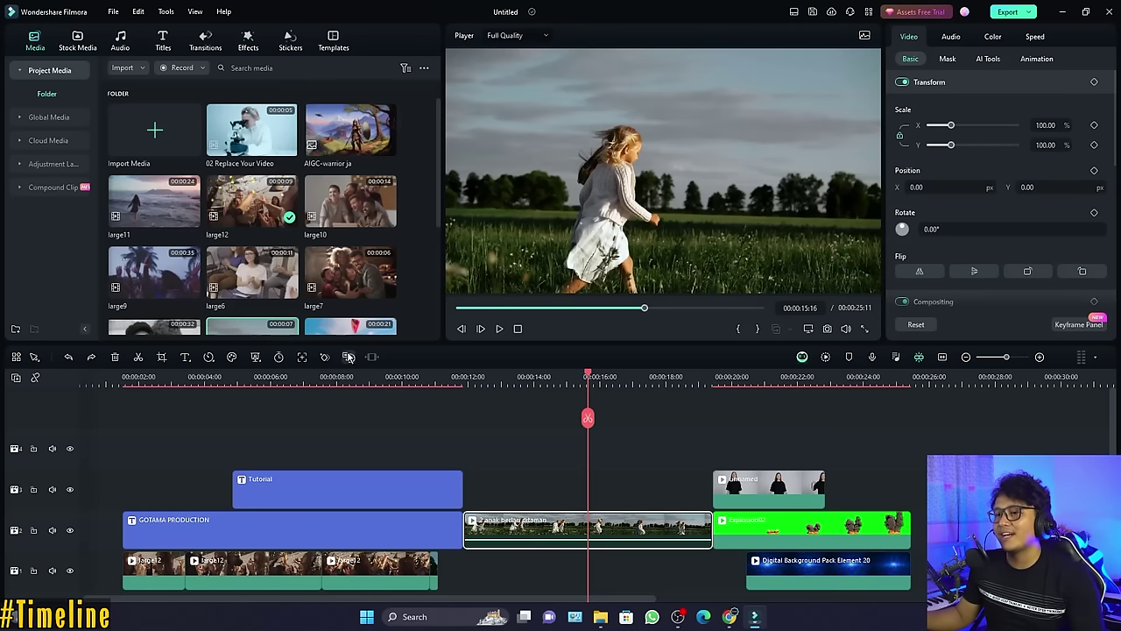
Ask Filmora Copilot "how to edit color", read its answer and close the assistant
click(803, 358)
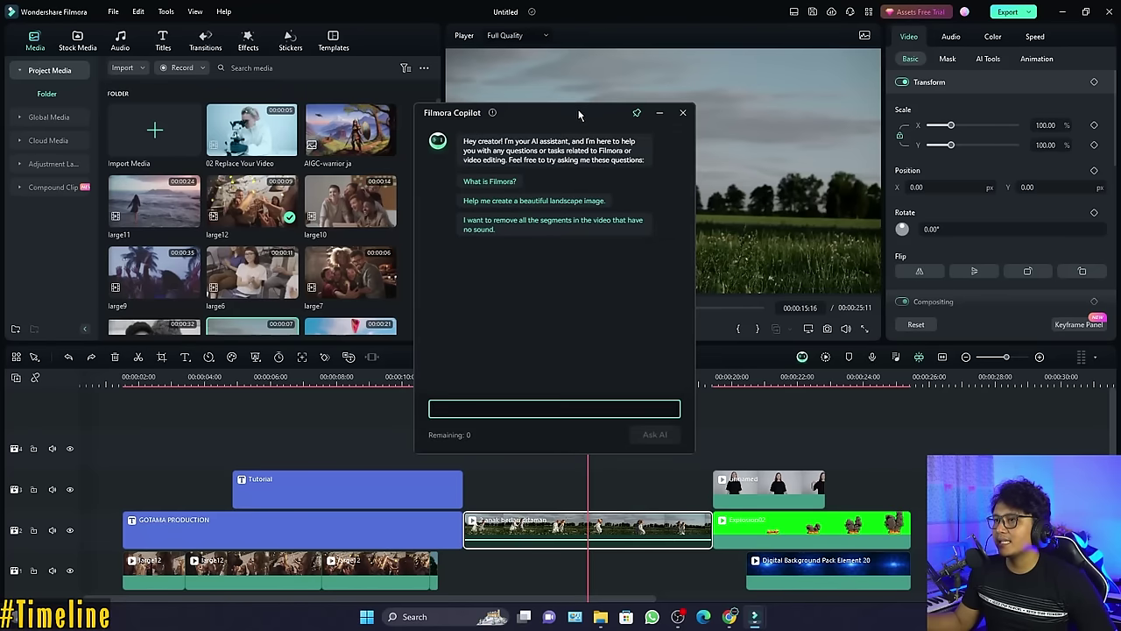
drag(578, 111, 665, 74)
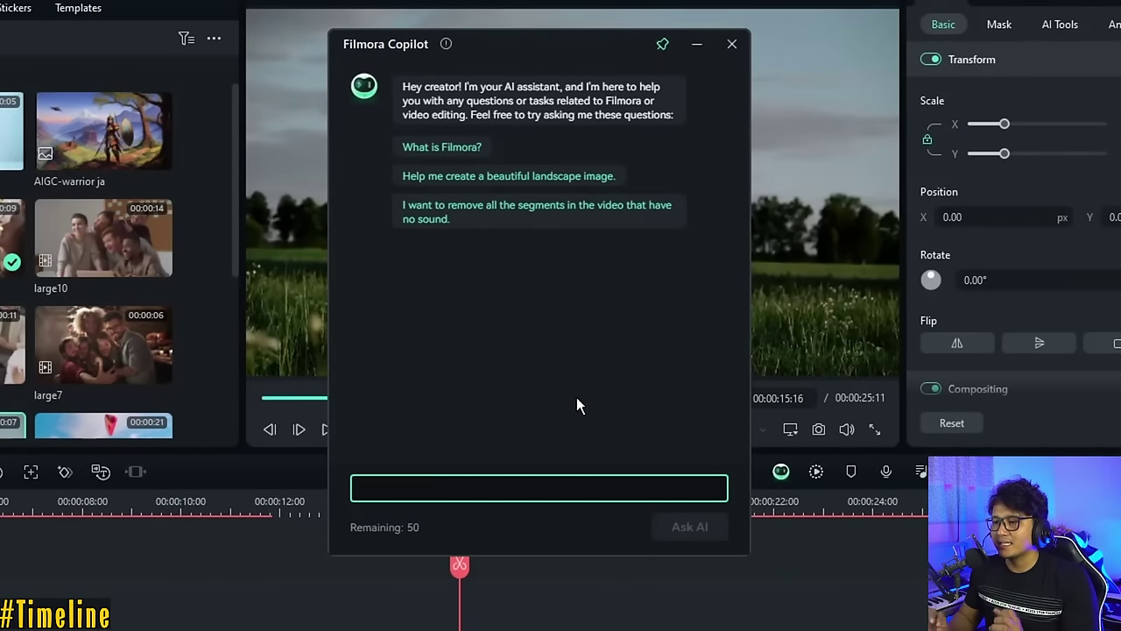
text(how )
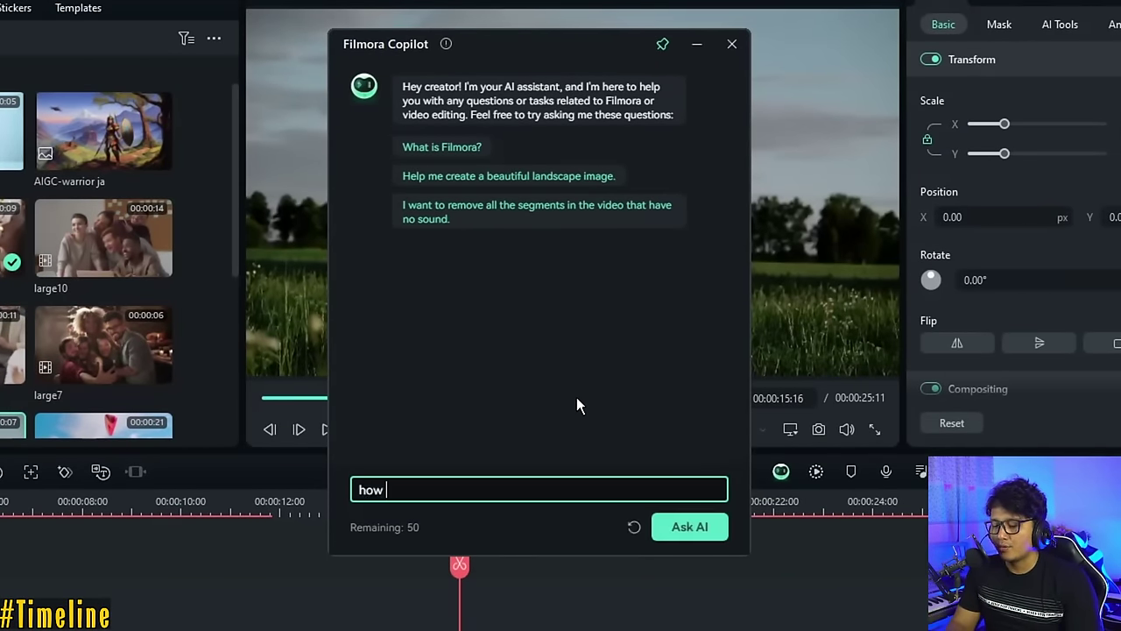
text(to edit color)
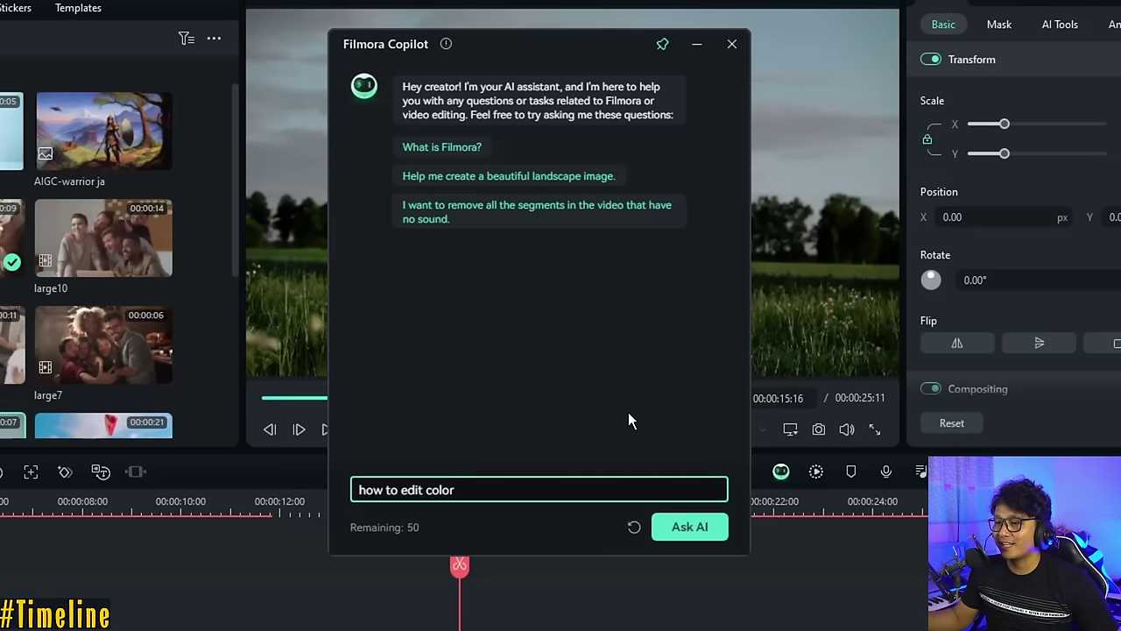
click(693, 526)
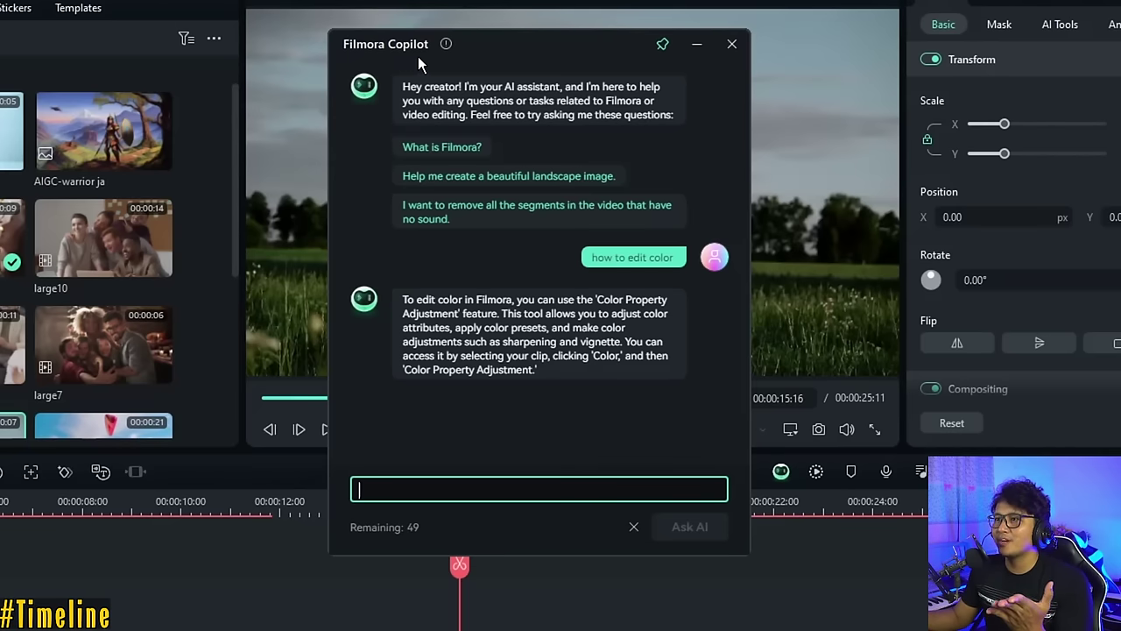
mouse_move(536, 408)
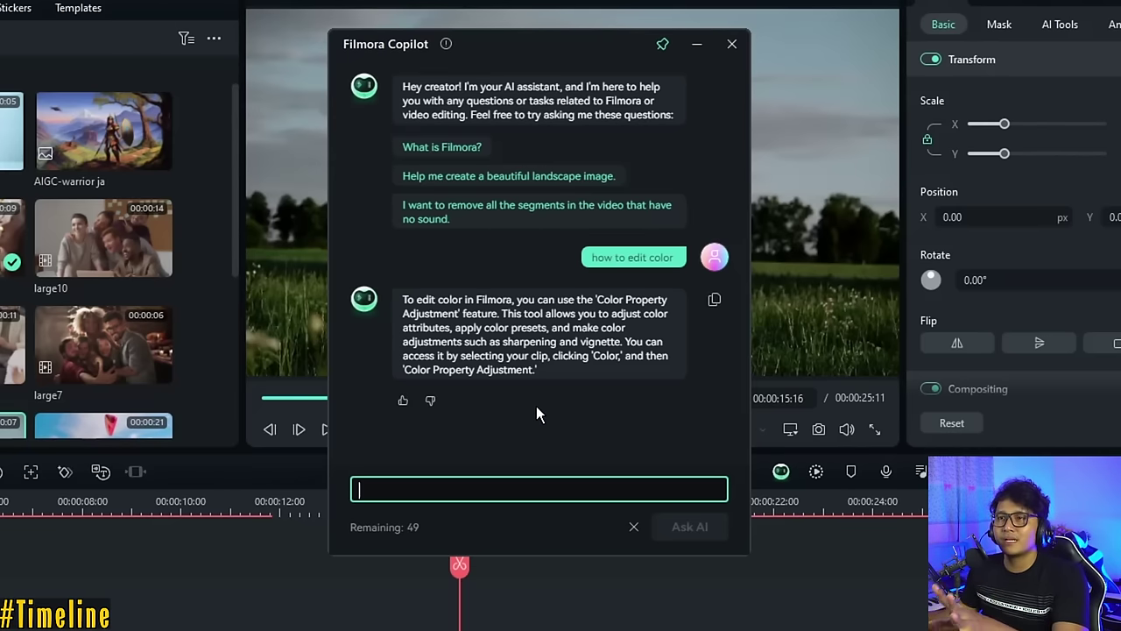
click(732, 45)
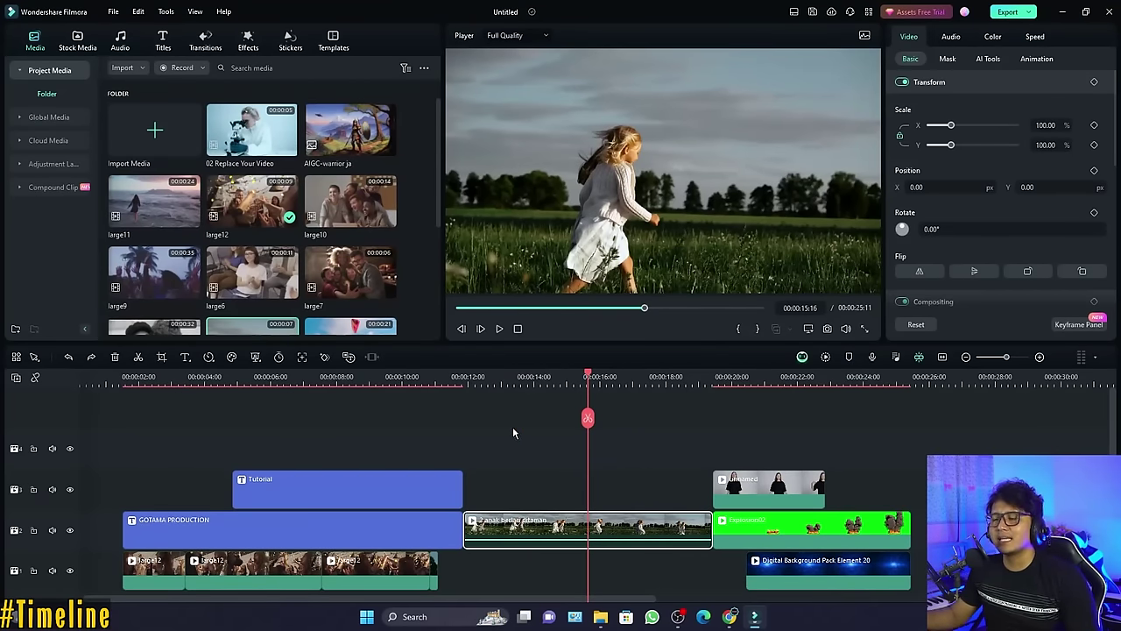
Play the unrendered title section over the large12 clips starting from 00:00:04:00
scroll(513, 427, down, 4)
click(117, 378)
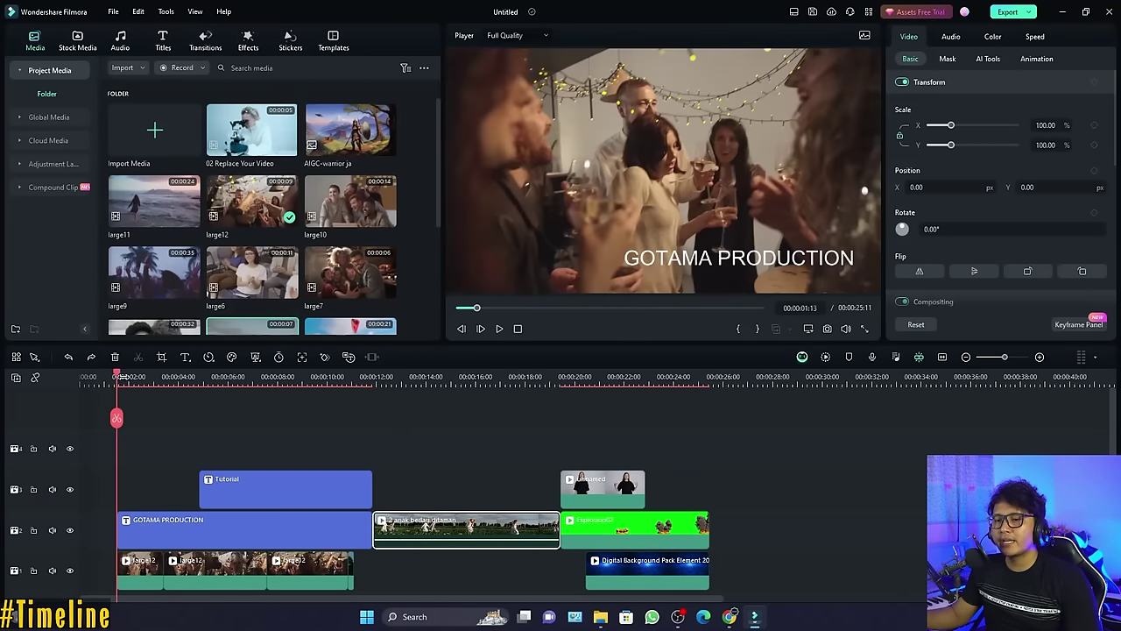
drag(123, 379, 178, 378)
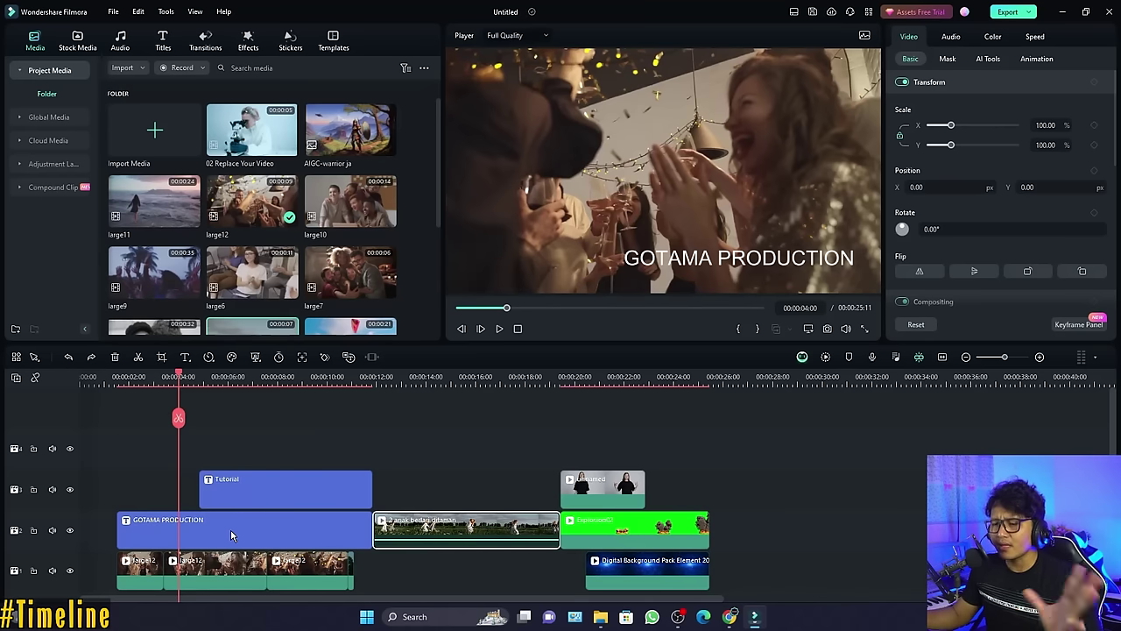
key(space)
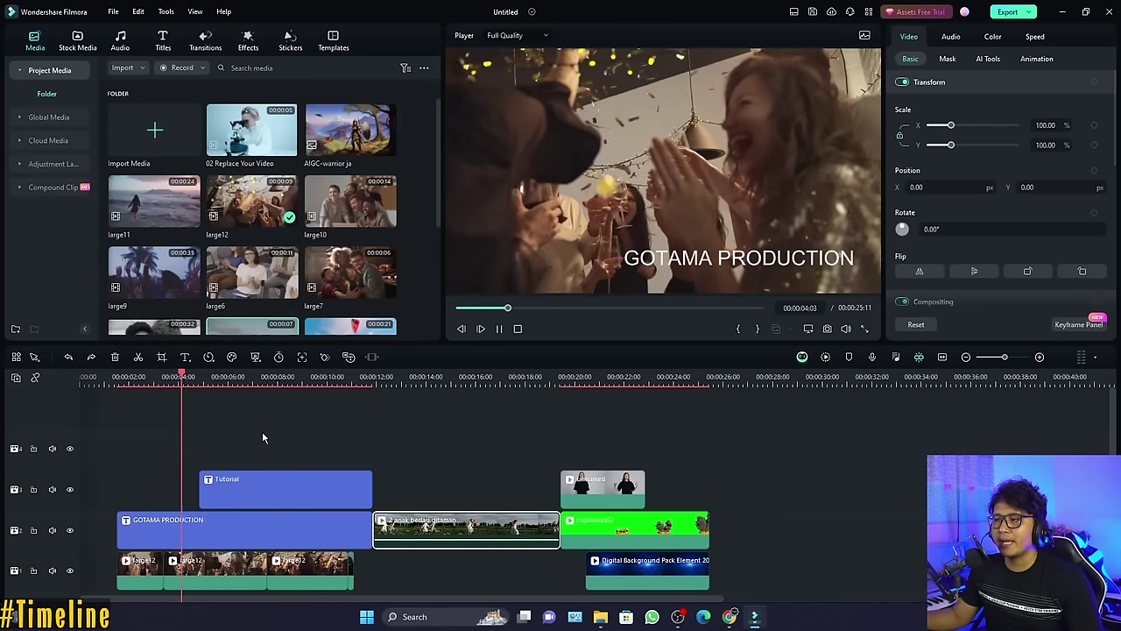
key(space)
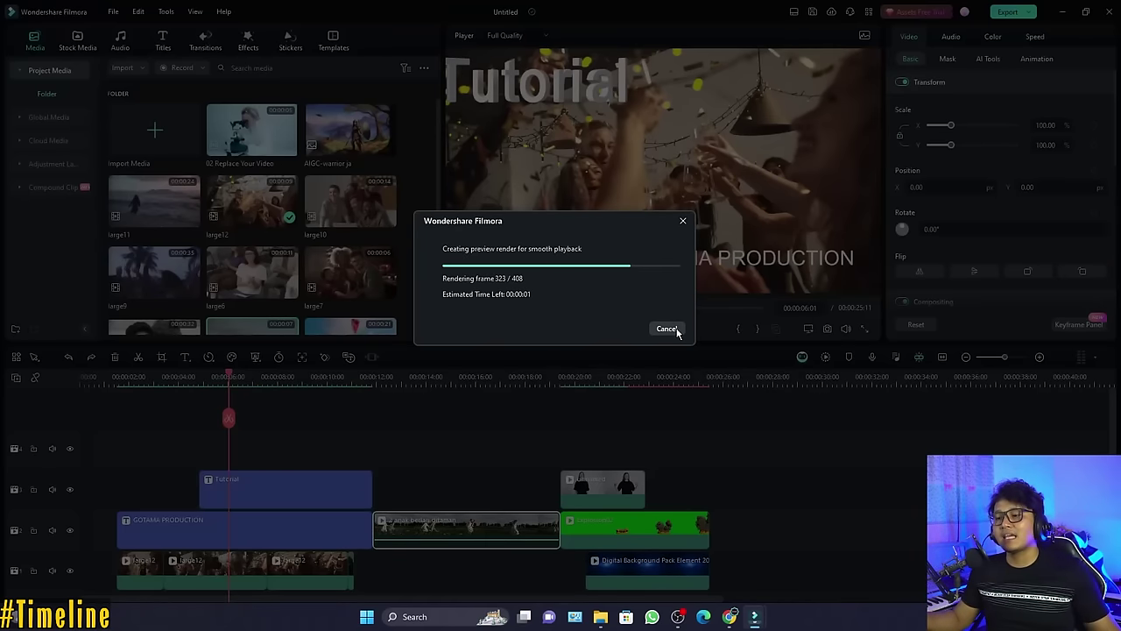
Render the timeline preview and play the rendered title section from 00:00:06:01 to 00:00:09:08
click(667, 330)
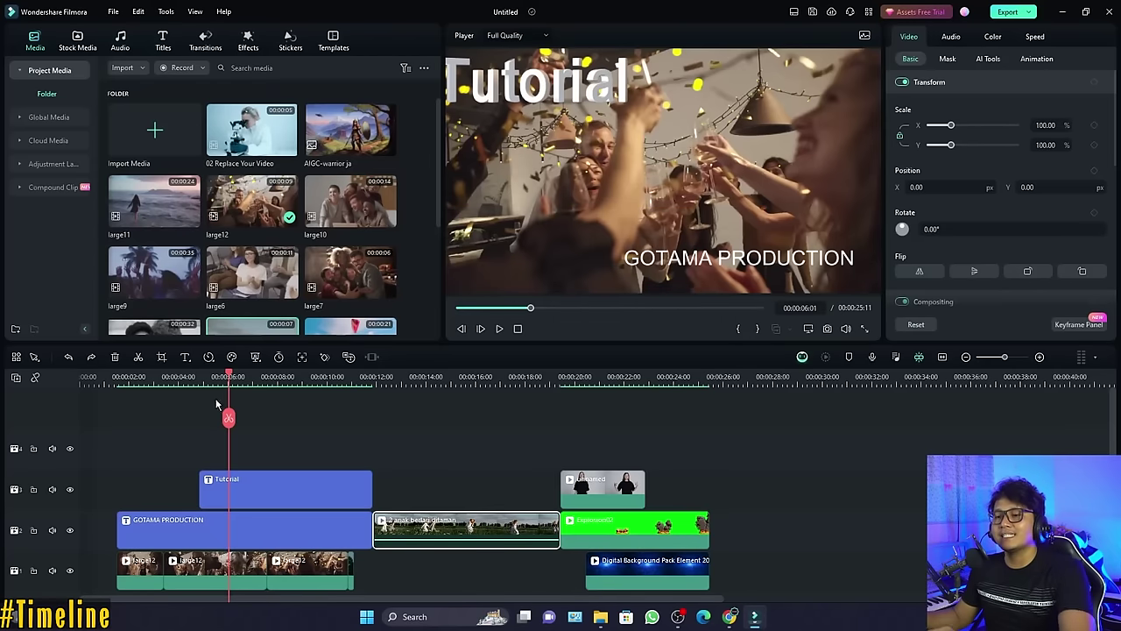
key(space)
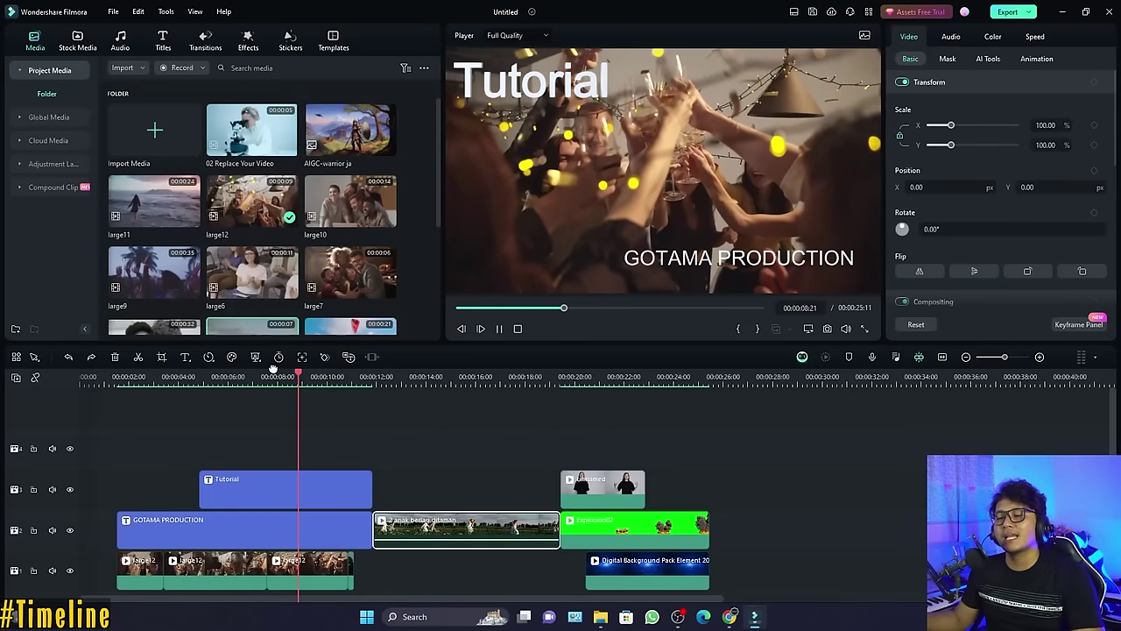
key(space)
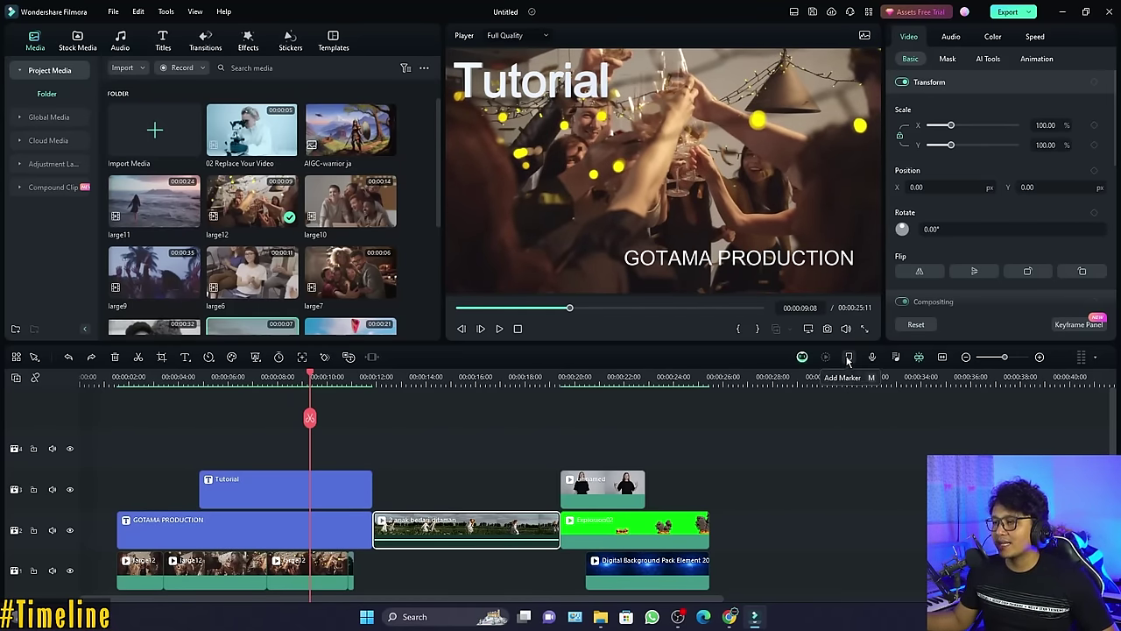
Add timeline markers at 00:00:09:08 and 00:00:11:05 and move the playhead to 00:00:13:12
click(357, 381)
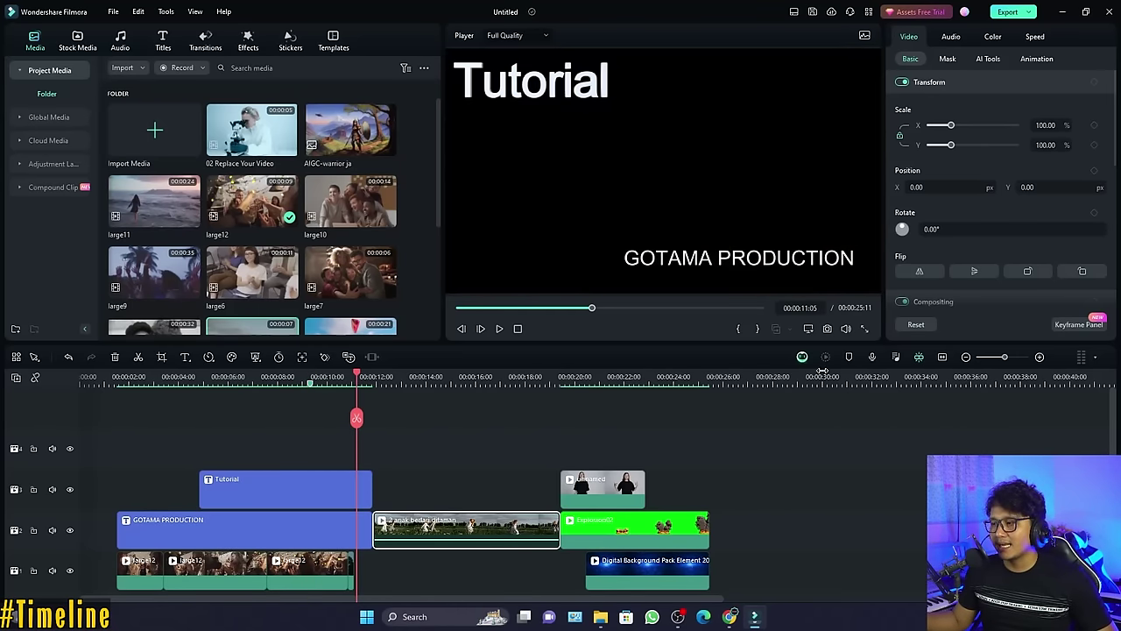
click(413, 380)
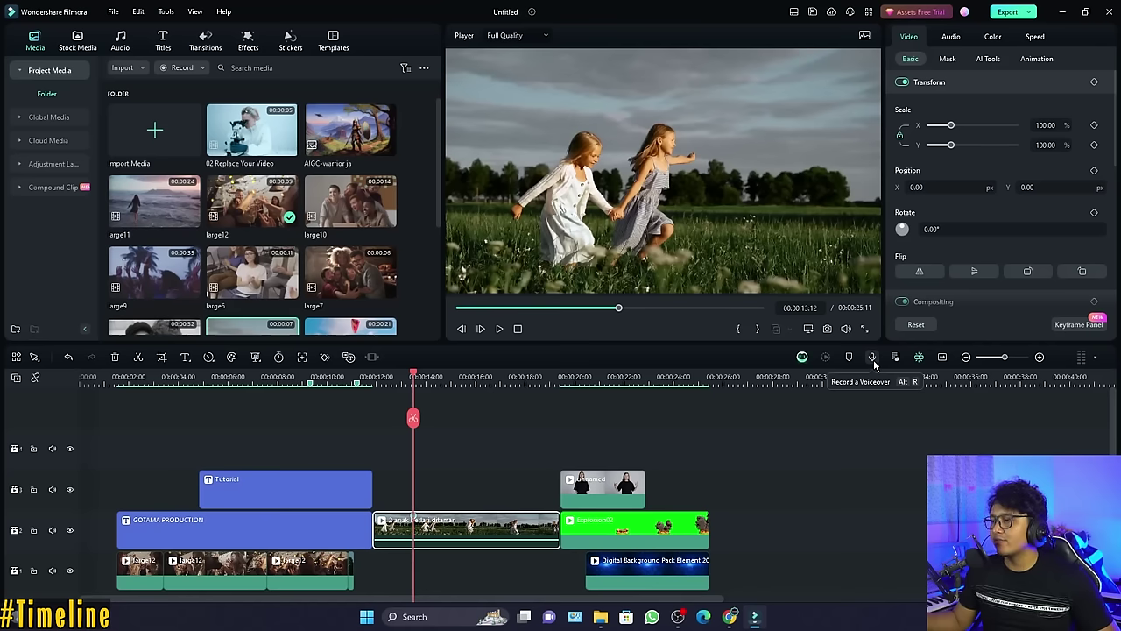
Delete all clips from the timeline and record a voiceover of about five seconds onto audio track 1 with the project muted
drag(152, 430, 653, 570)
key(Delete)
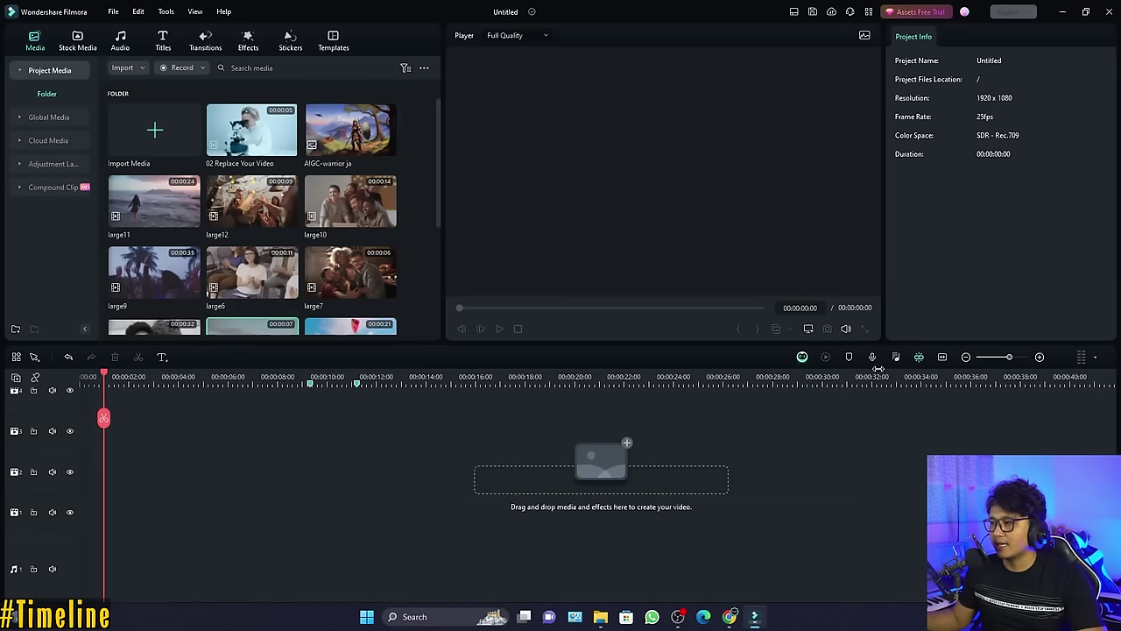
click(872, 357)
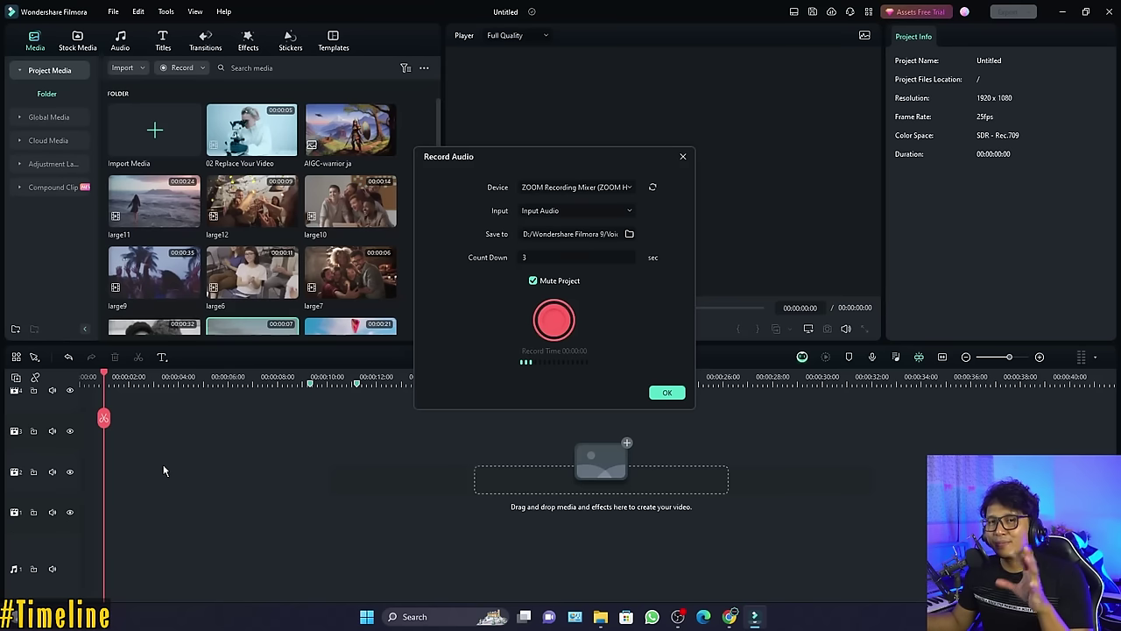
click(559, 328)
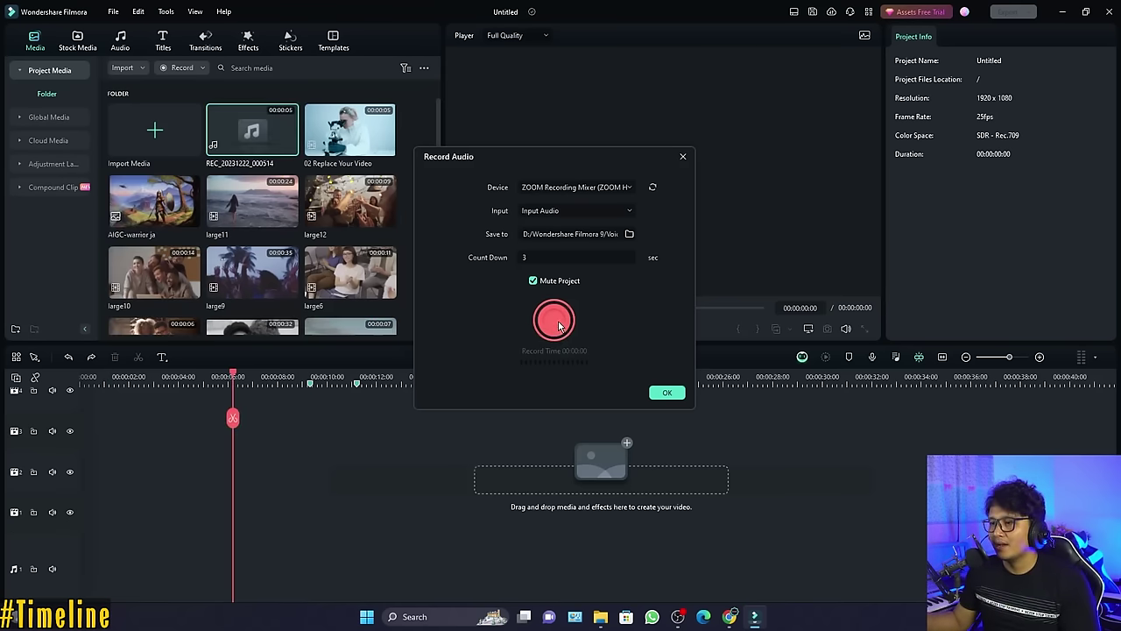
click(554, 323)
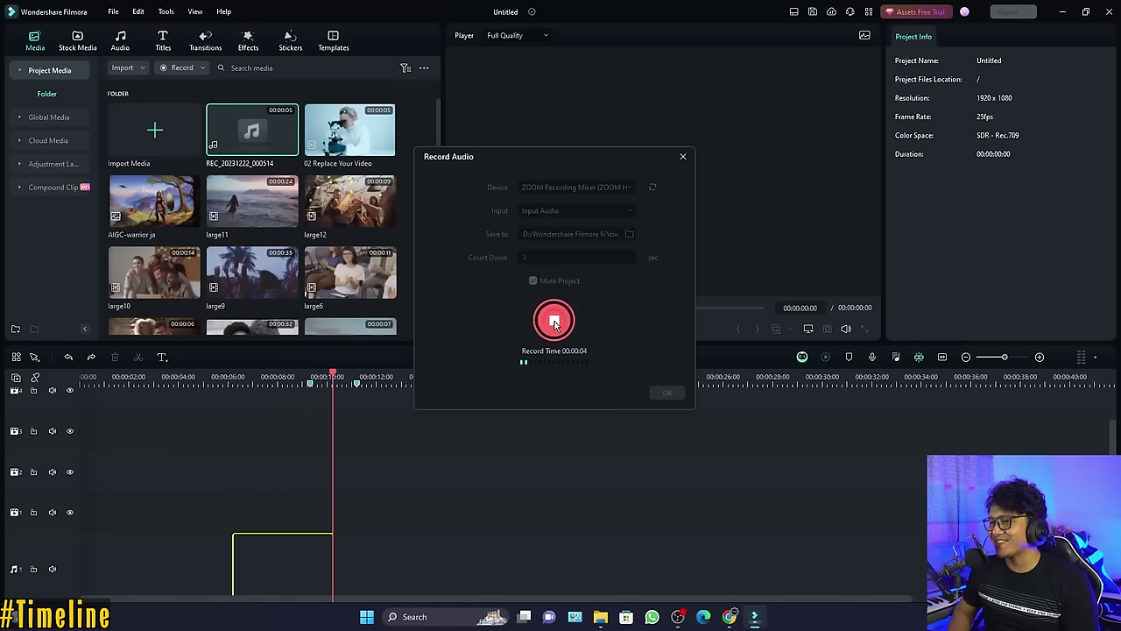
click(554, 323)
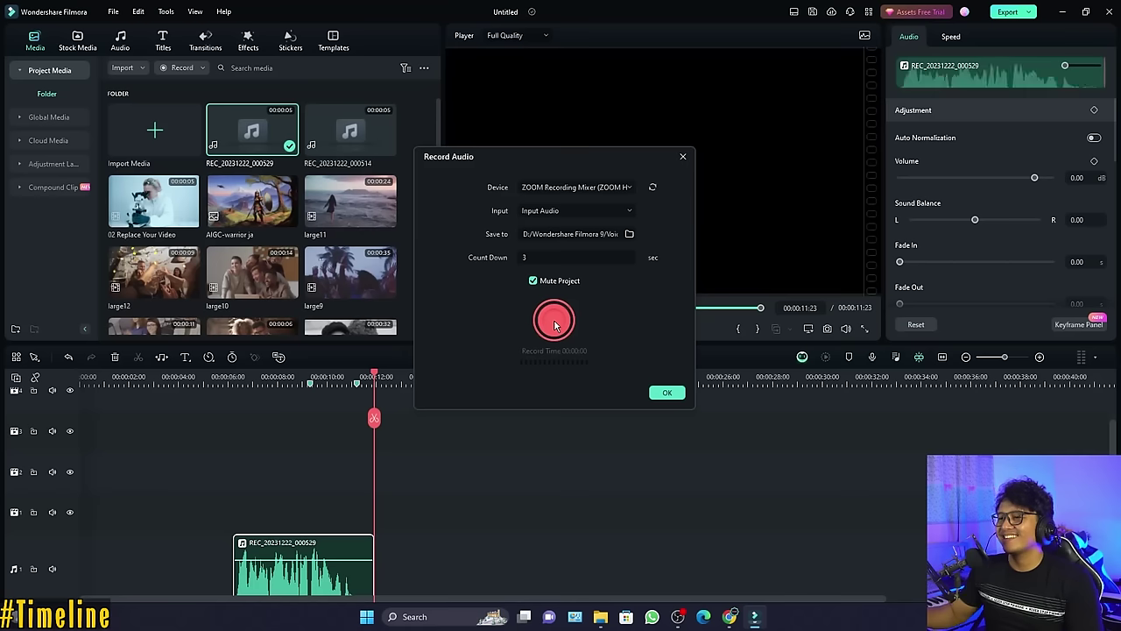
Close the audio recording, play back the recorded voiceover on audio track 1 from its start, and delete it
click(667, 393)
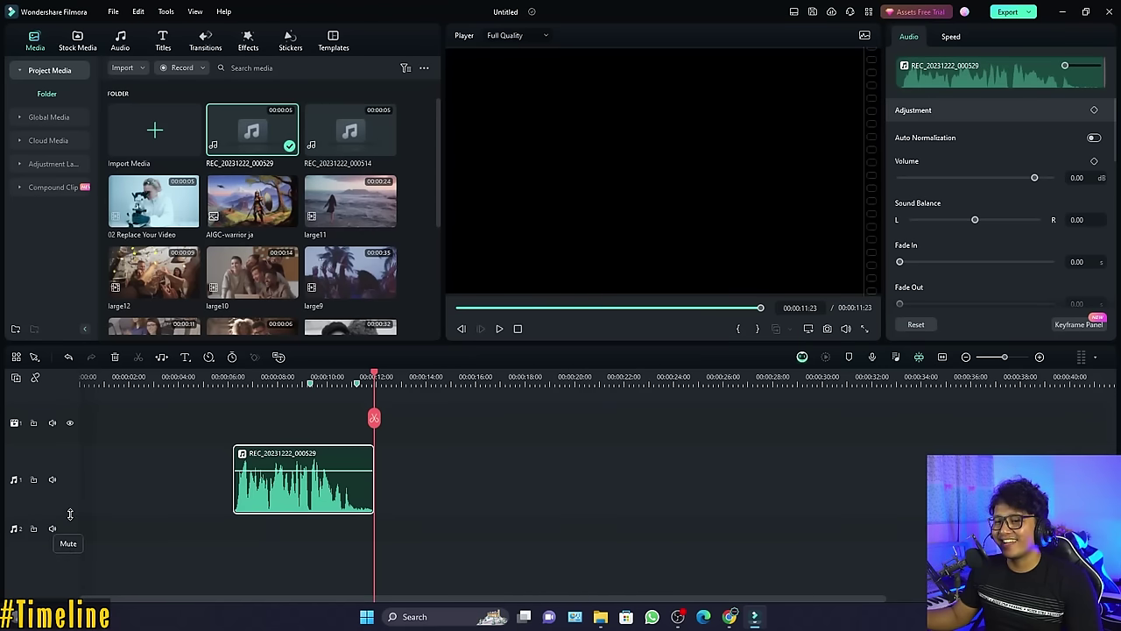
click(232, 383)
key(space)
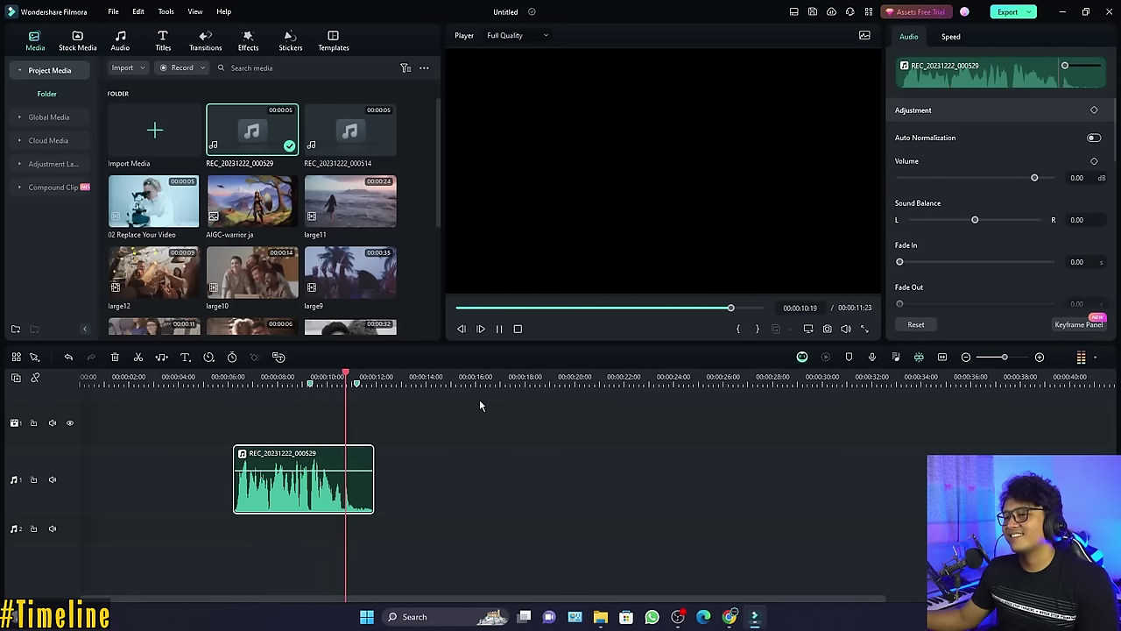
key(space)
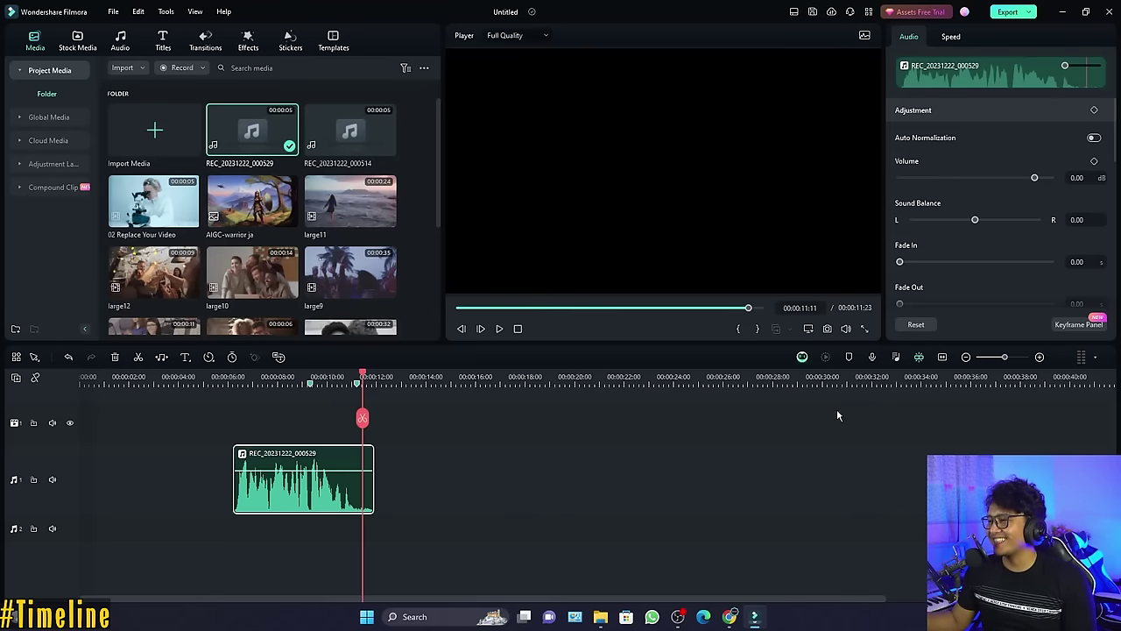
key(Delete)
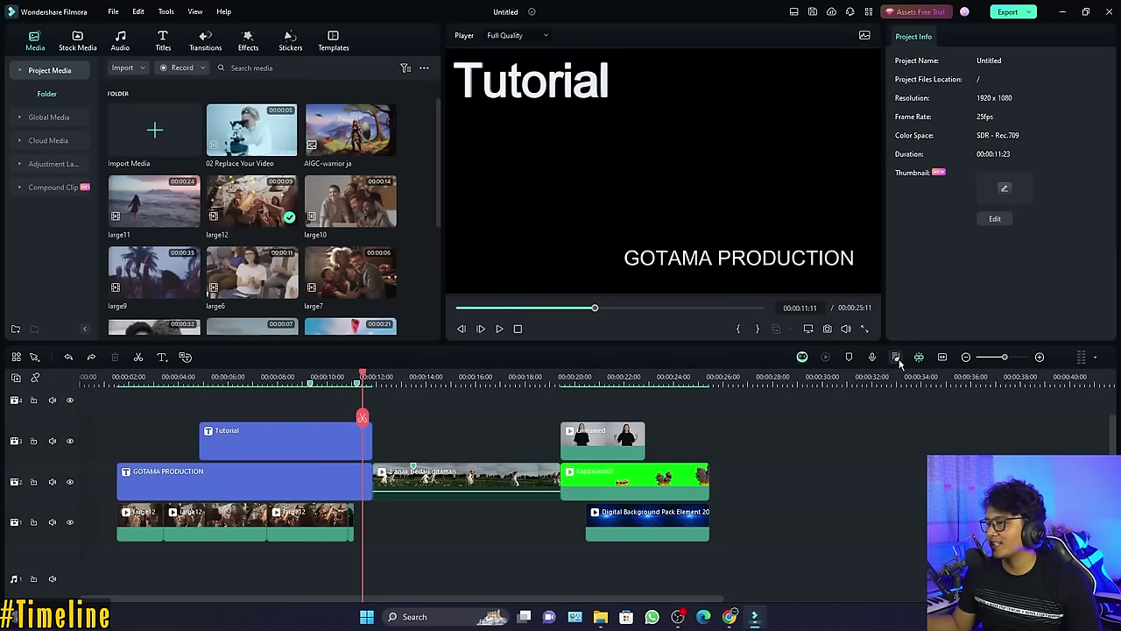
Clear the existing timeline clips and place review keluarga rempong 1 on video track 2, removing the leftover large12 clip
click(897, 358)
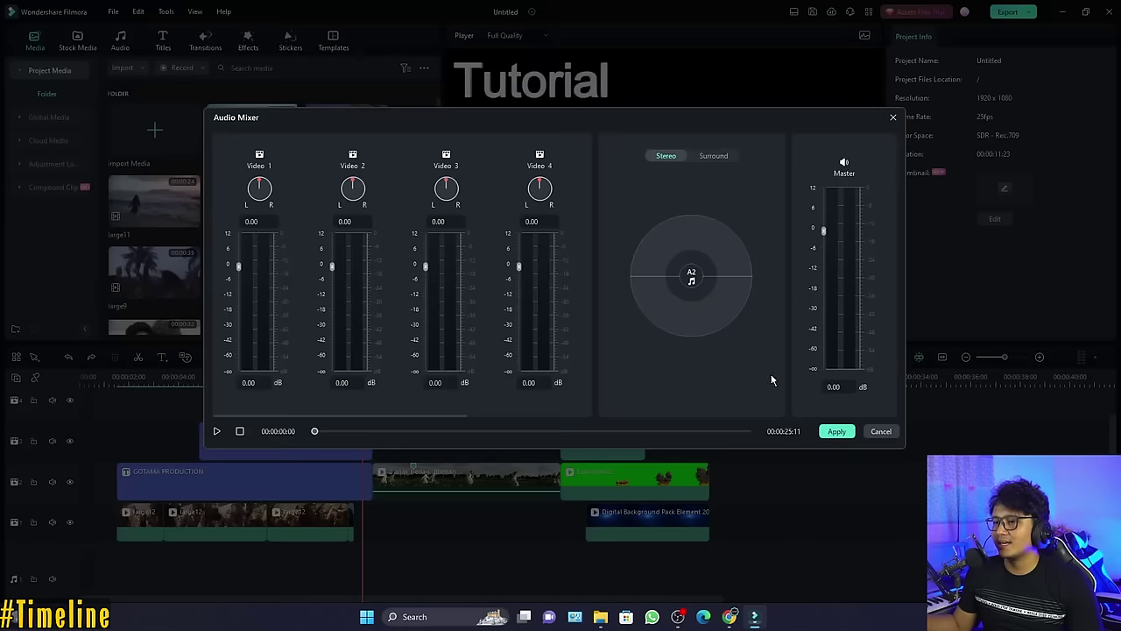
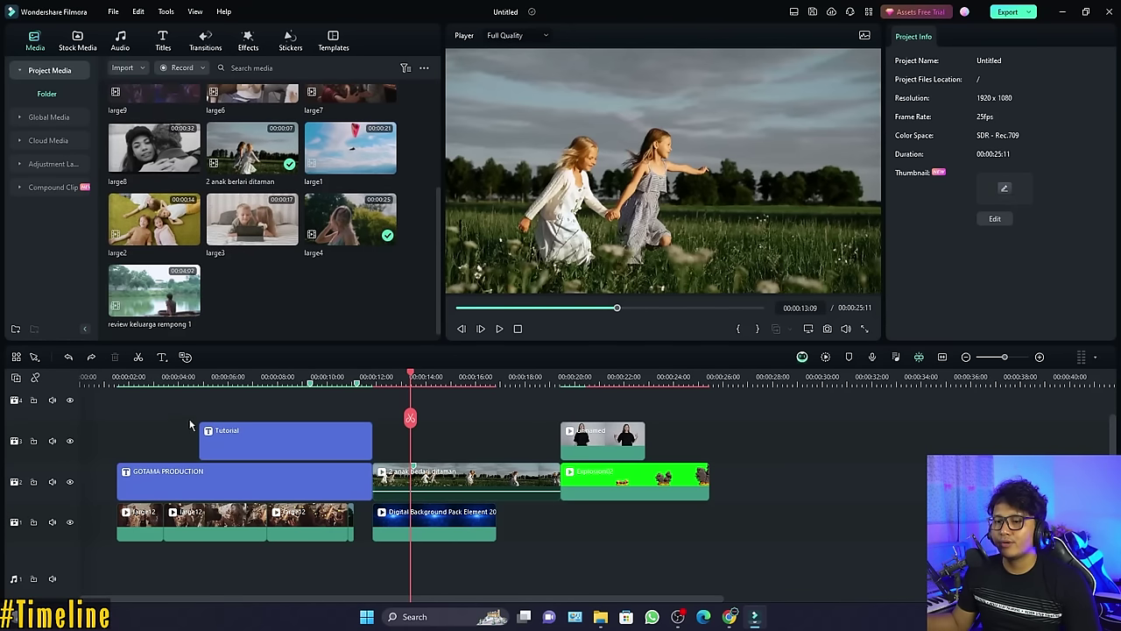
drag(196, 440, 665, 550)
key(Delete)
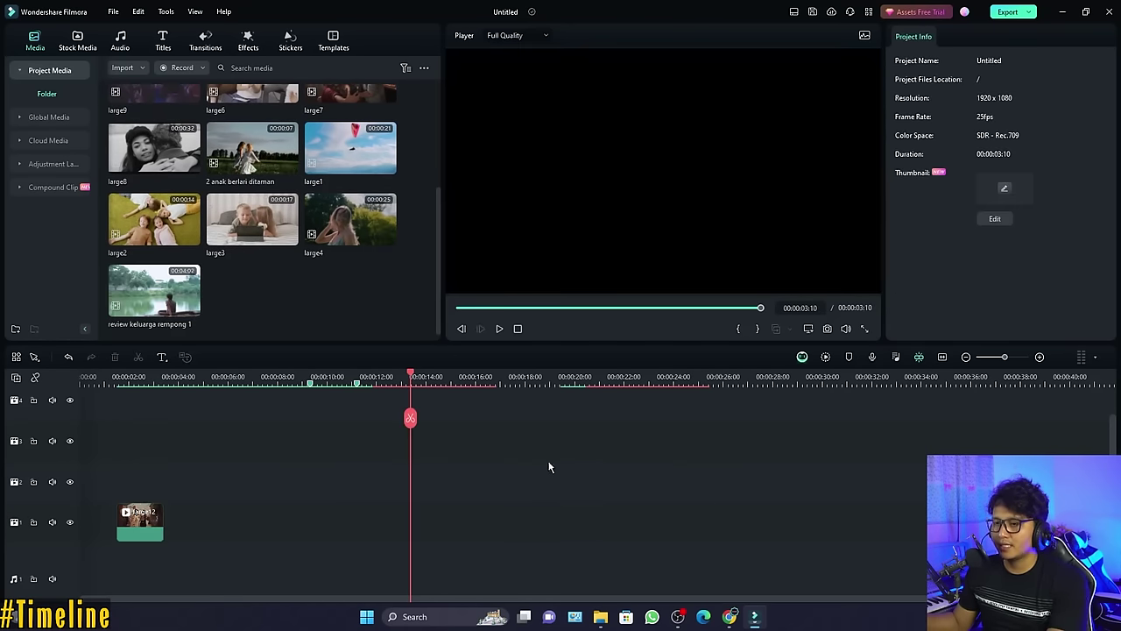
drag(143, 298, 132, 477)
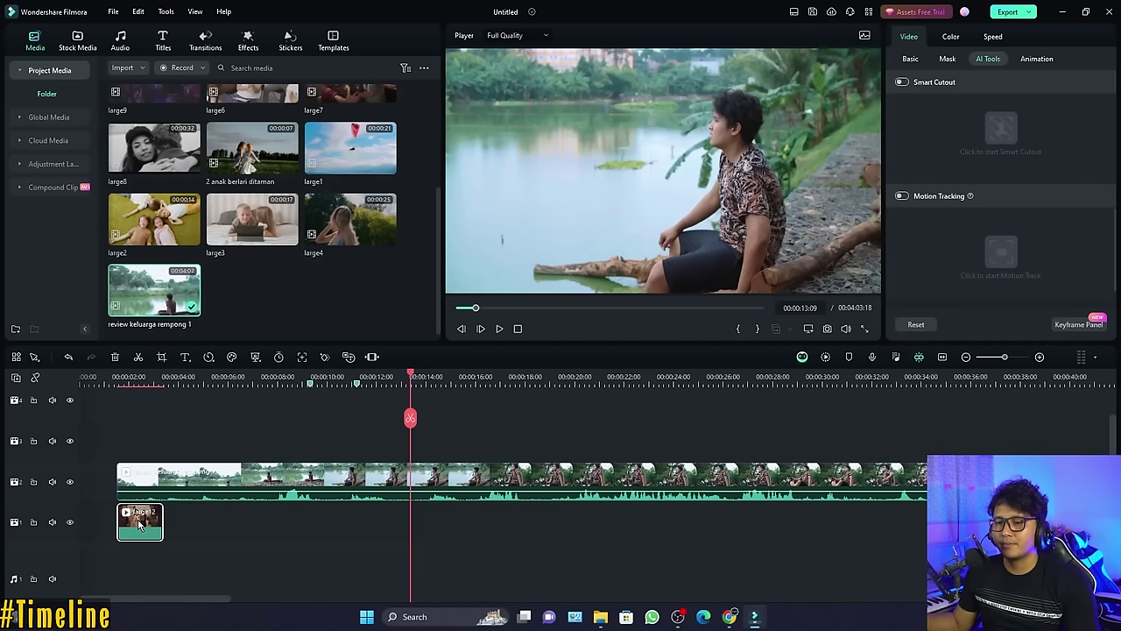
key(Delete)
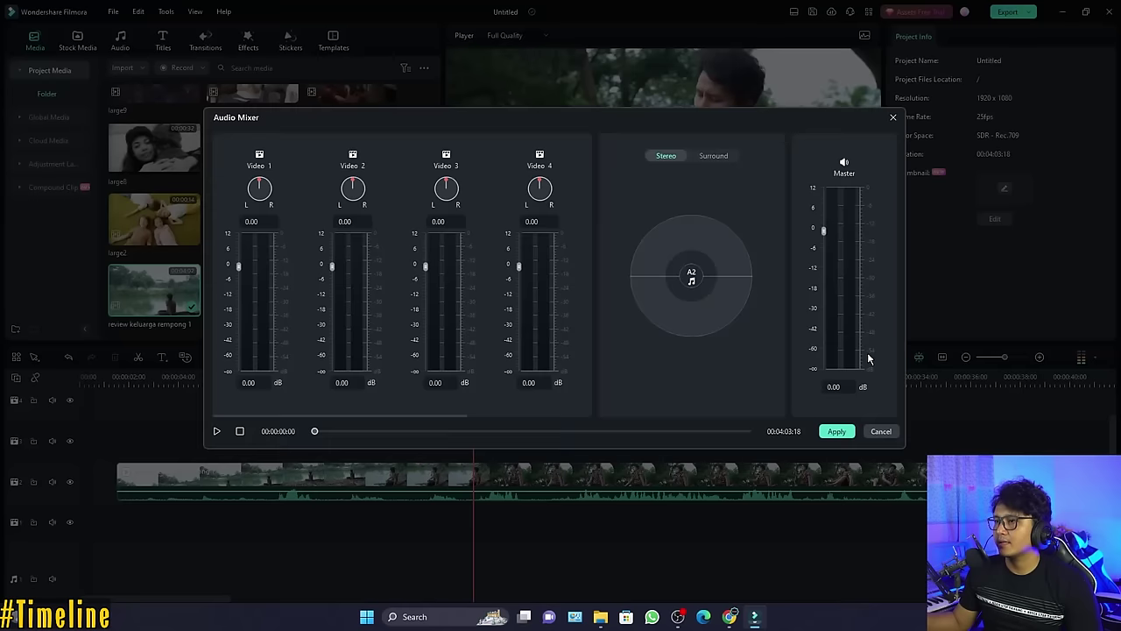
Try lowering Video 2 to -13.15 dB in the Audio Mixer and panning it to 100 and back to -2.08
click(895, 356)
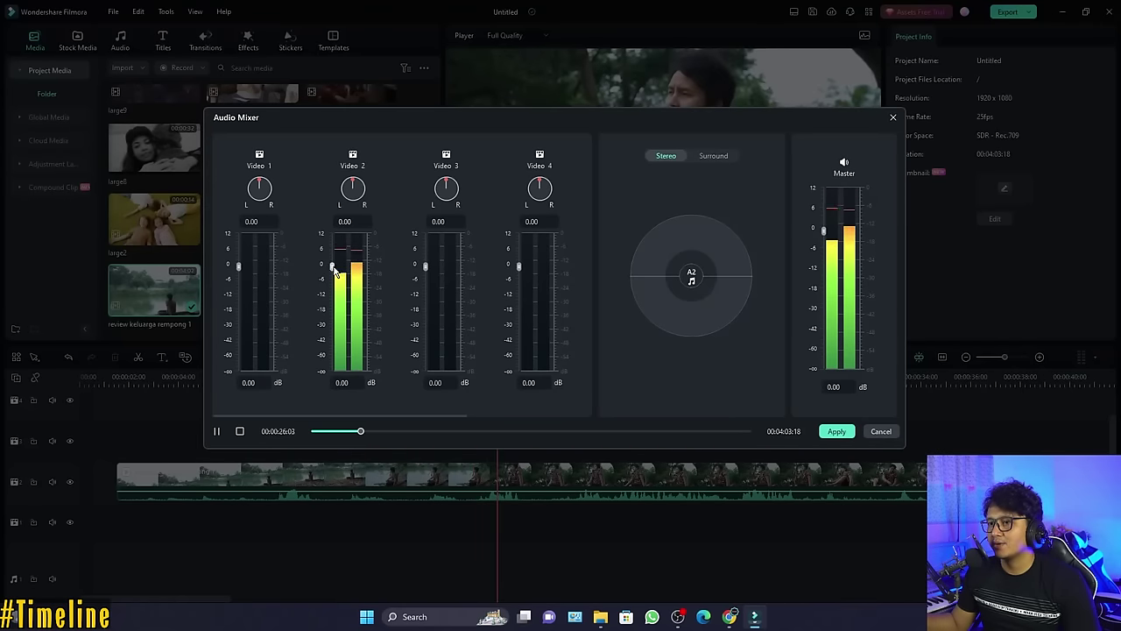
drag(333, 264, 333, 298)
mouse_move(355, 184)
mouse_down()
mouse_move(324, 195)
mouse_move(359, 180)
mouse_move(386, 185)
mouse_up()
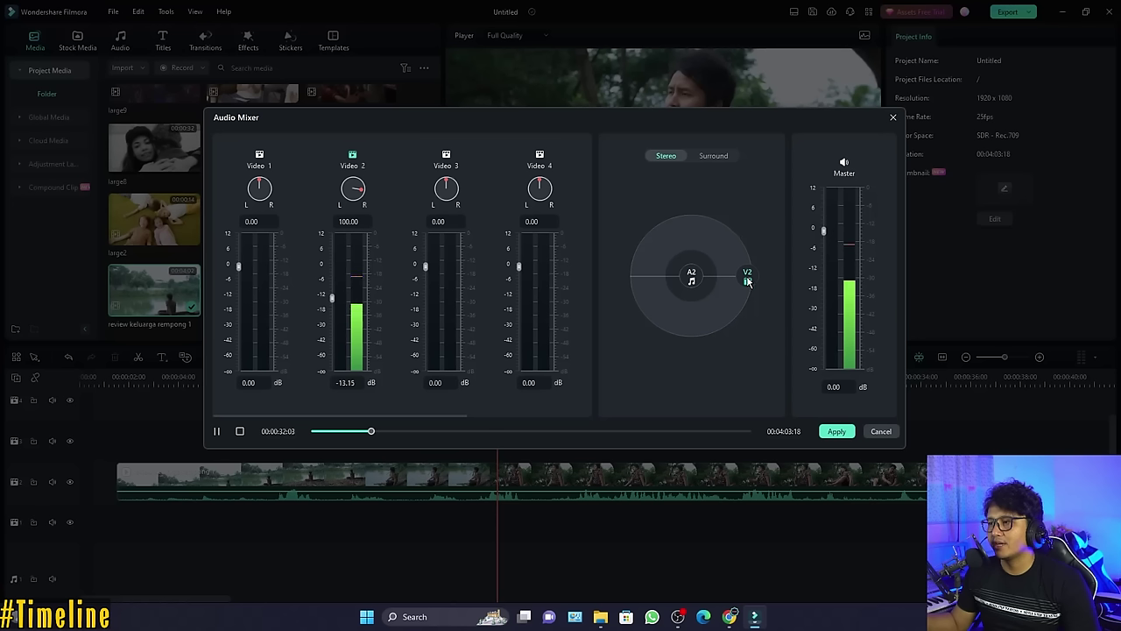
mouse_move(748, 278)
mouse_down()
mouse_move(615, 282)
mouse_move(743, 279)
mouse_move(693, 290)
mouse_move(675, 275)
mouse_move(689, 278)
mouse_up()
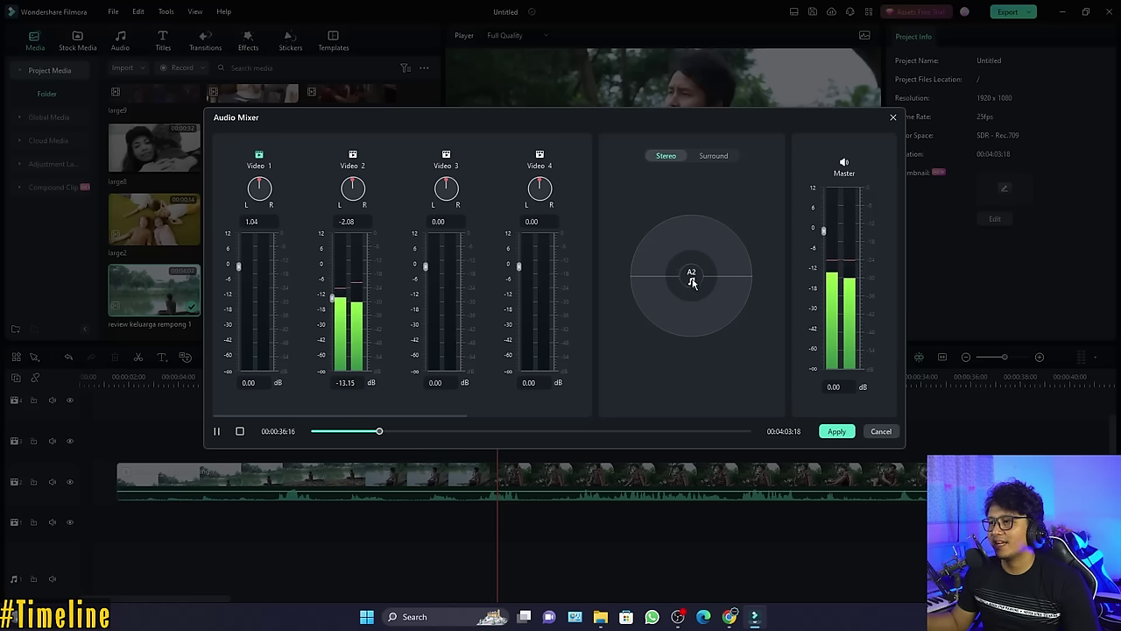
click(881, 431)
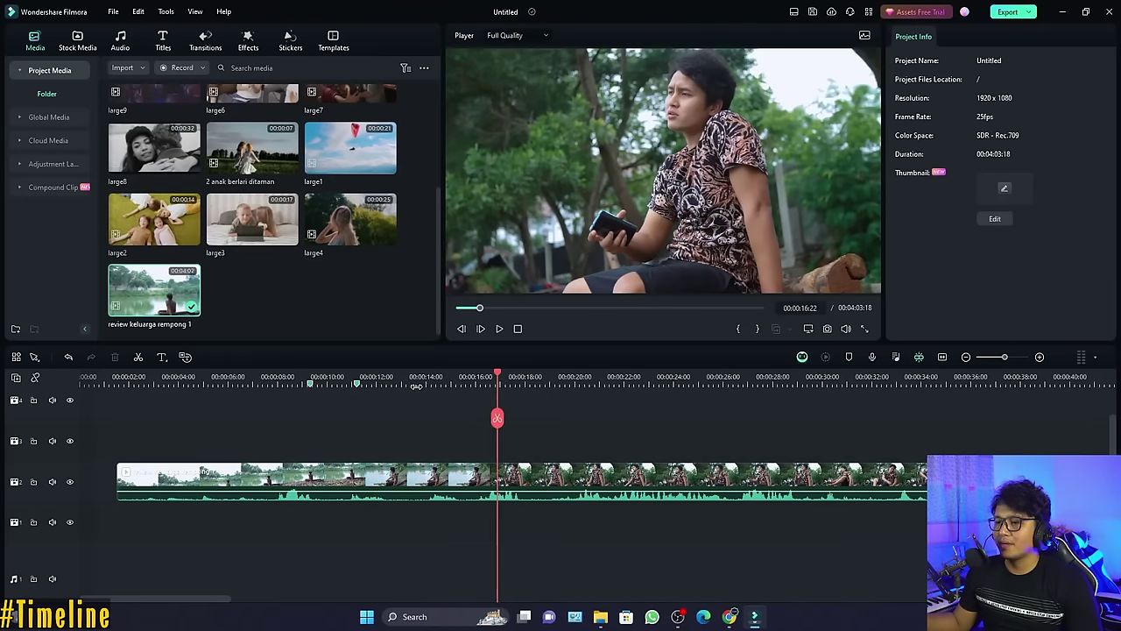
Split review keluarga rempong 1 at 00:00:12:05, 00:00:14:18 and 00:00:17:16, and delete the part after the last cut
click(413, 383)
click(381, 383)
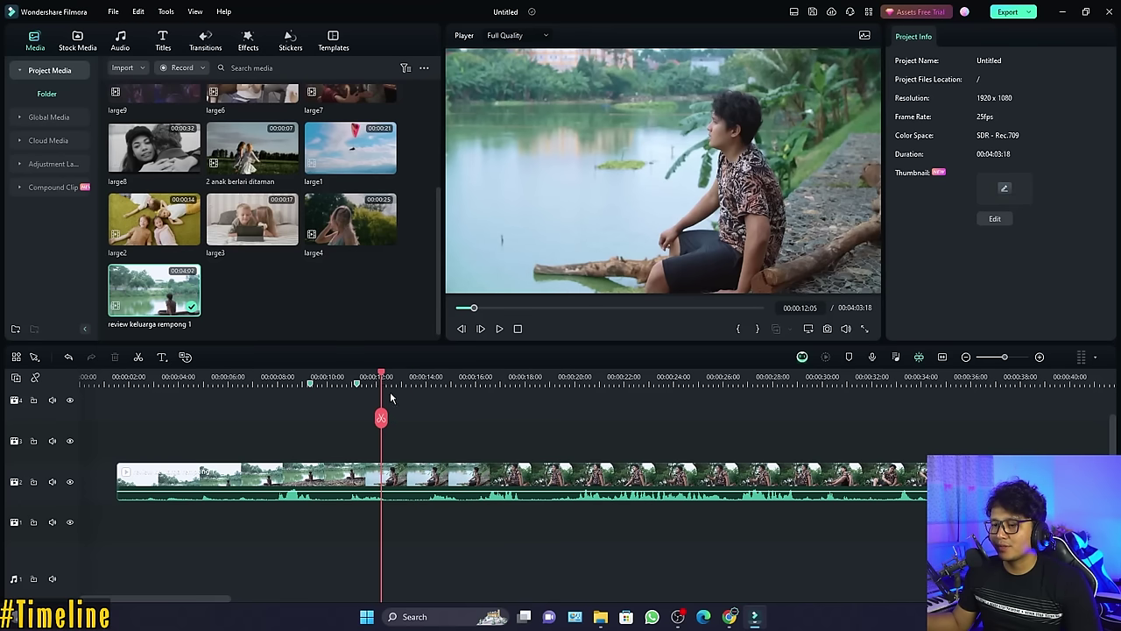
click(382, 418)
click(445, 379)
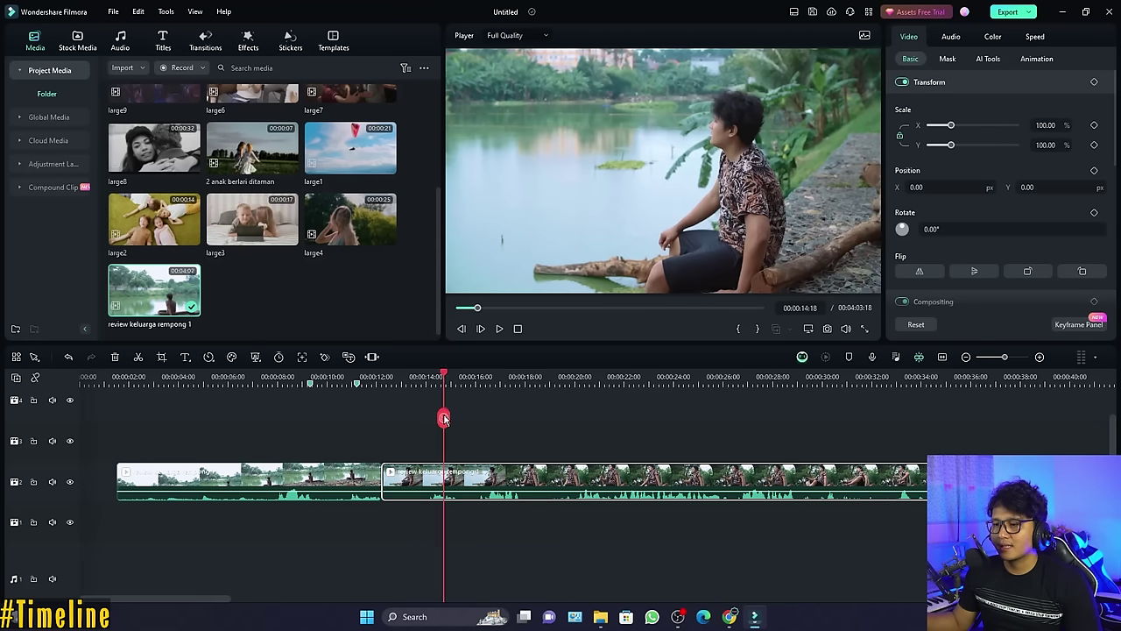
click(444, 418)
click(517, 378)
click(516, 418)
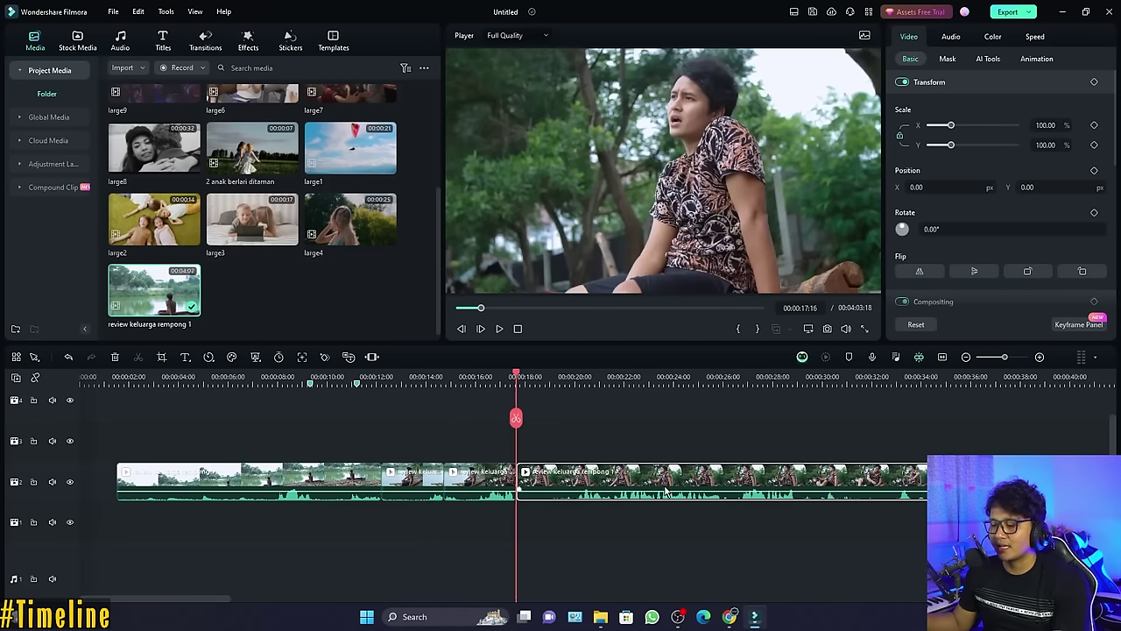
key(Delete)
mouse_move(473, 477)
mouse_down()
mouse_move(662, 479)
mouse_move(480, 480)
mouse_up()
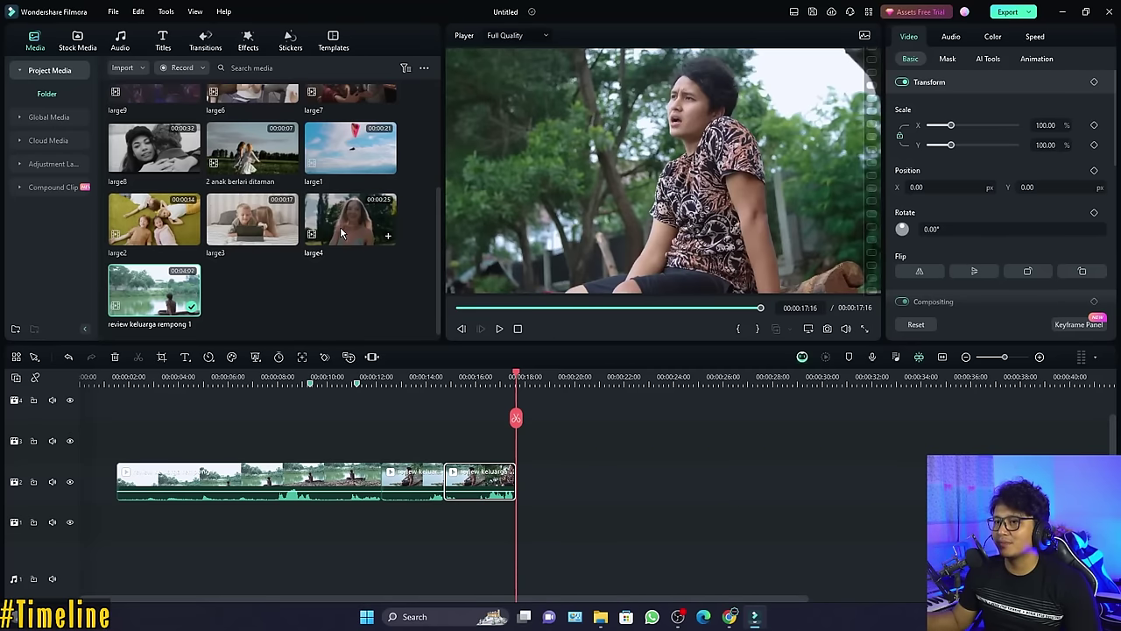
Add large4 to video track 2 and move it against the end of the preceding clip at 00:00:17:16
drag(350, 219, 593, 483)
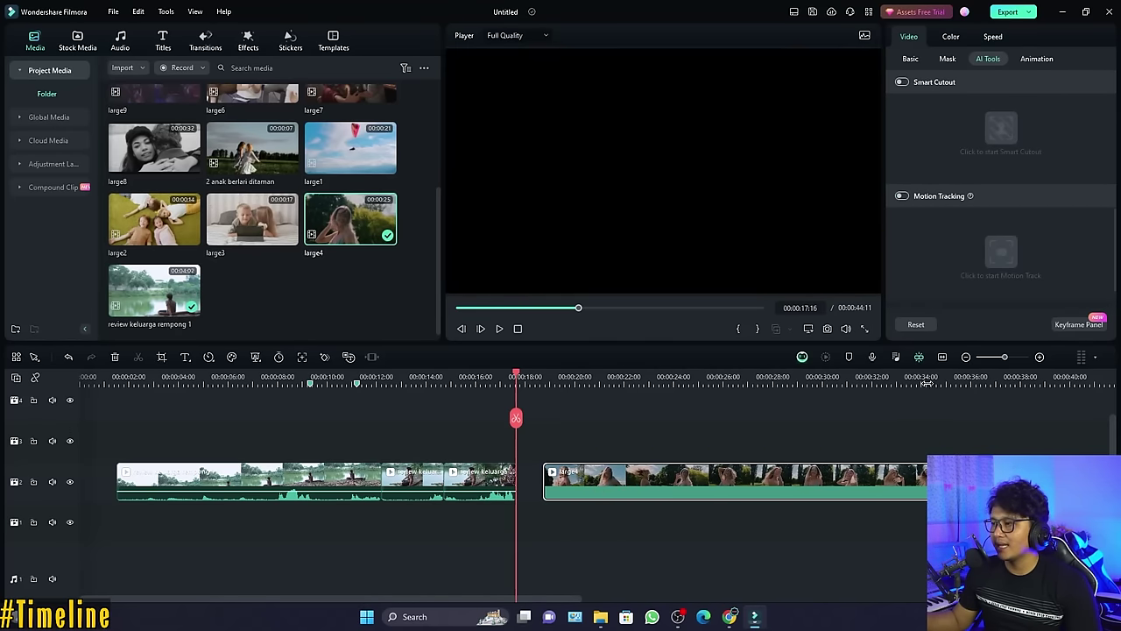
drag(663, 476, 590, 495)
scroll(589, 495, up, 3)
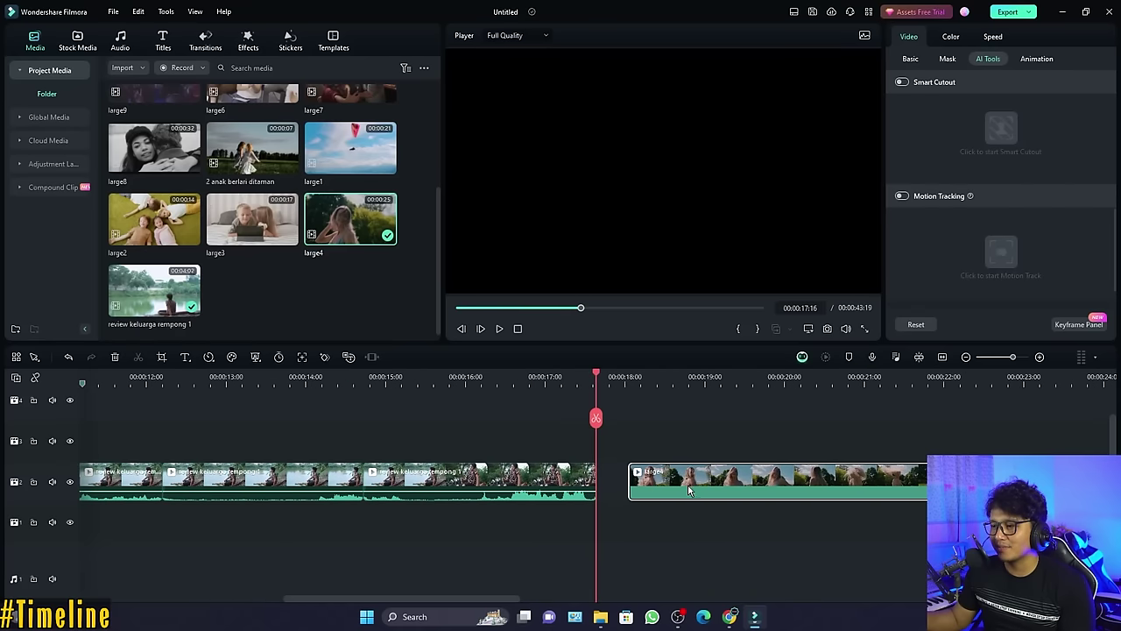
drag(688, 484, 634, 487)
scroll(717, 438, down, 1)
scroll(717, 433, down, 1)
scroll(664, 489, up, 1)
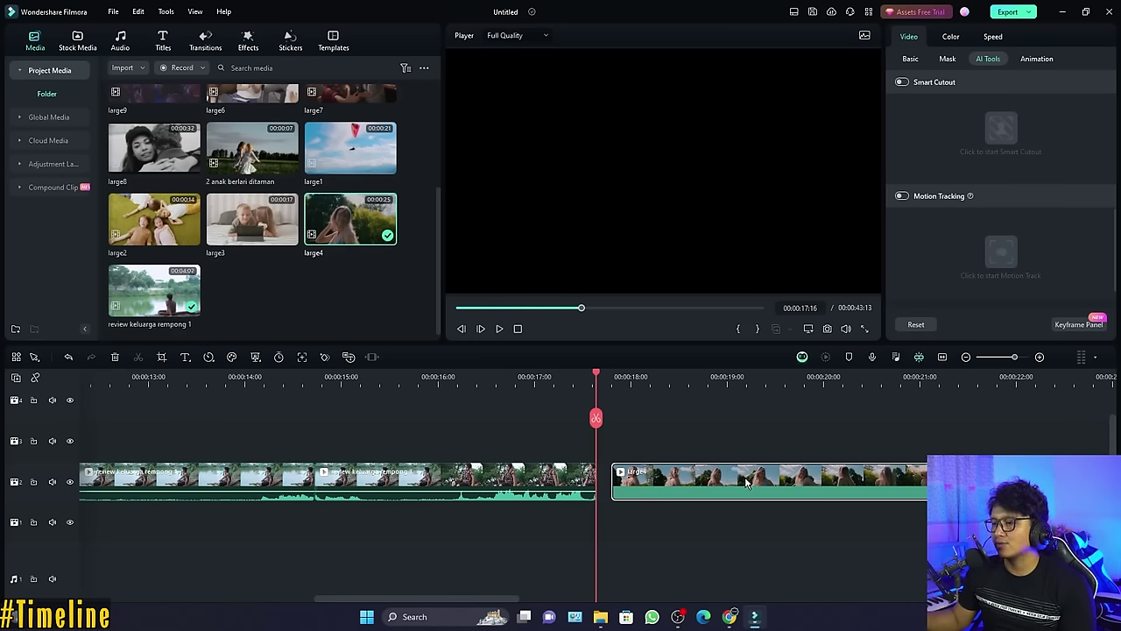
drag(747, 482, 732, 482)
scroll(681, 458, down, 2)
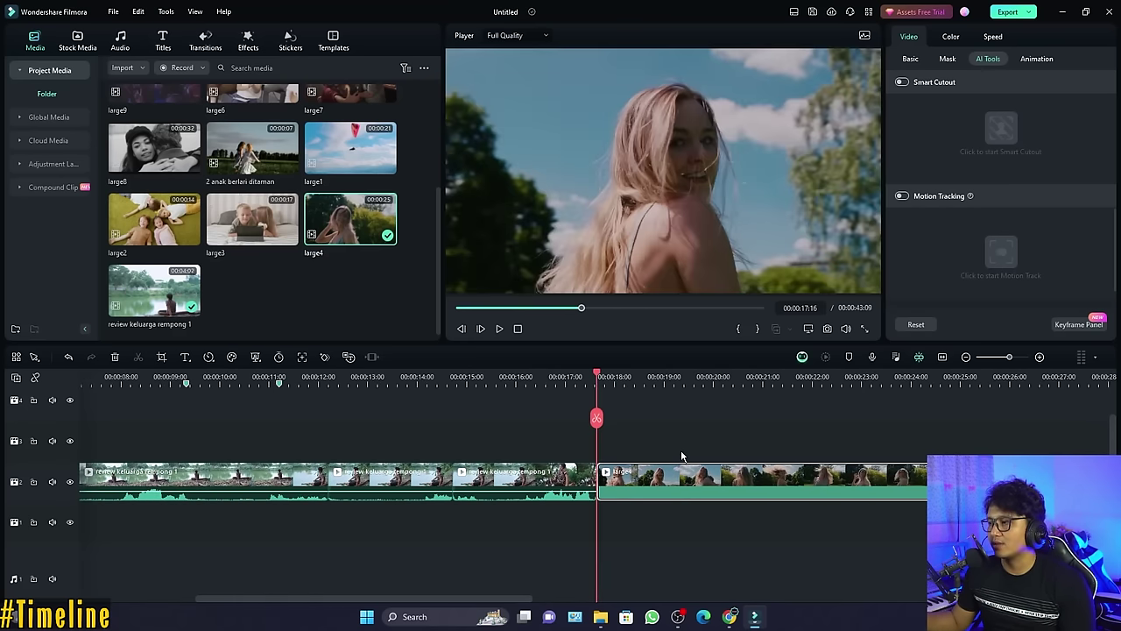
Examine the timeline at different scales by fitting it to the window and zooming in and out
click(944, 358)
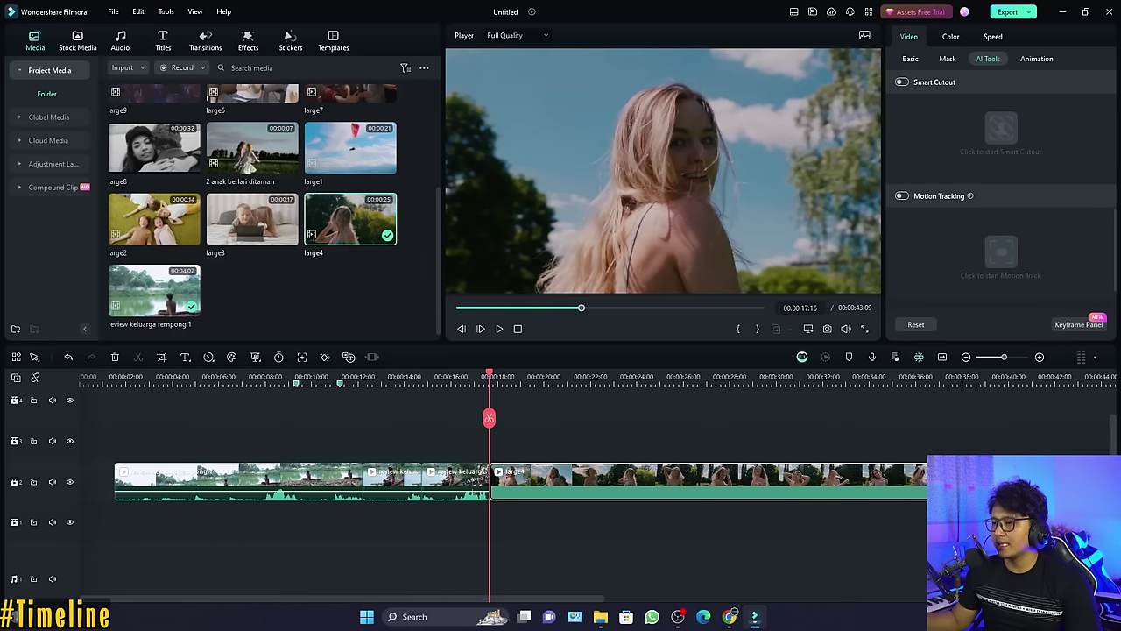
drag(1004, 357, 993, 359)
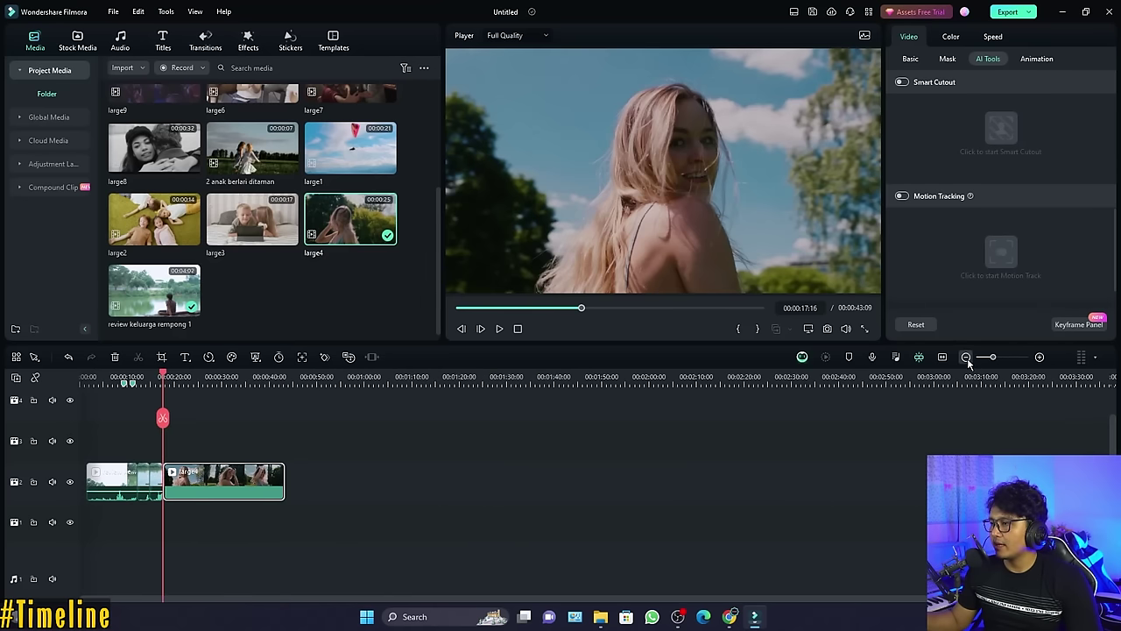
click(967, 359)
click(1039, 357)
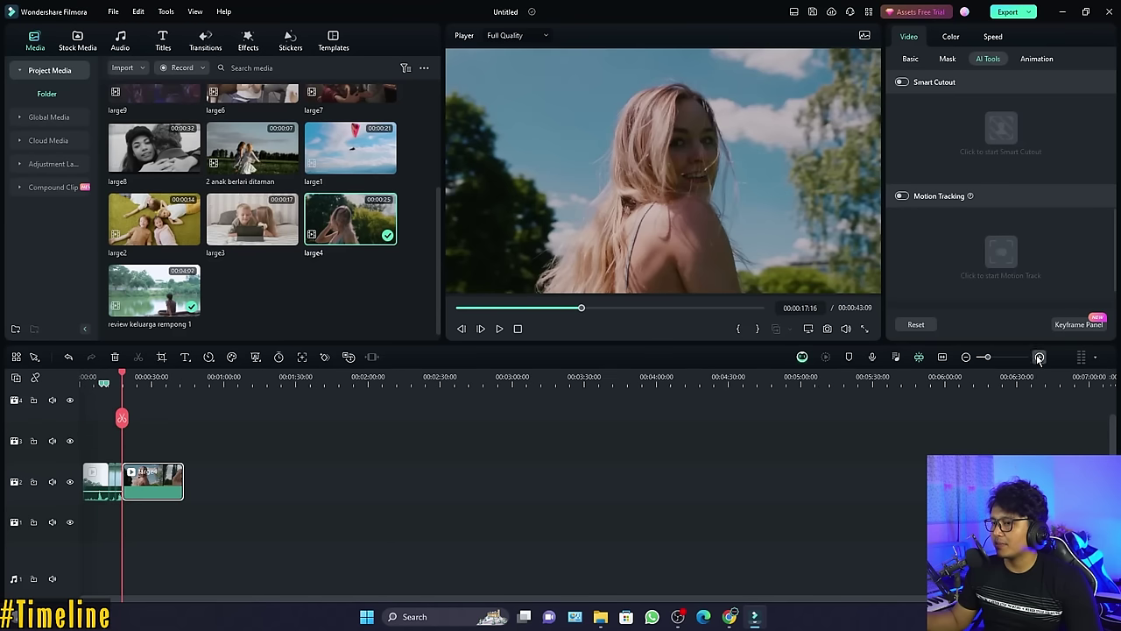
click(1039, 357)
click(1039, 356)
click(966, 357)
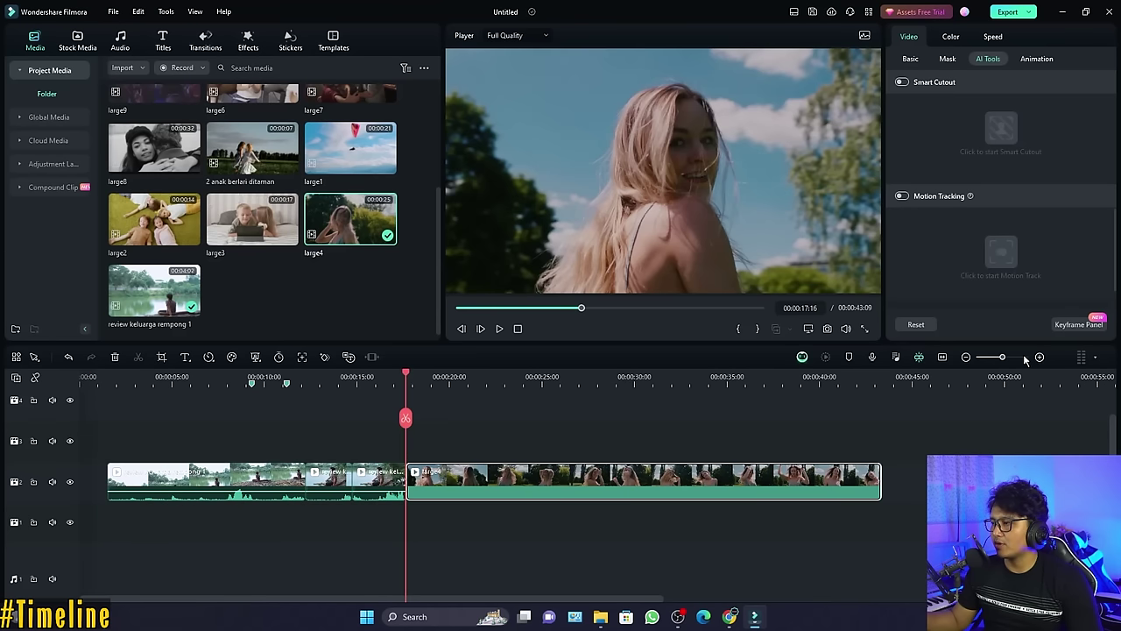
click(1039, 356)
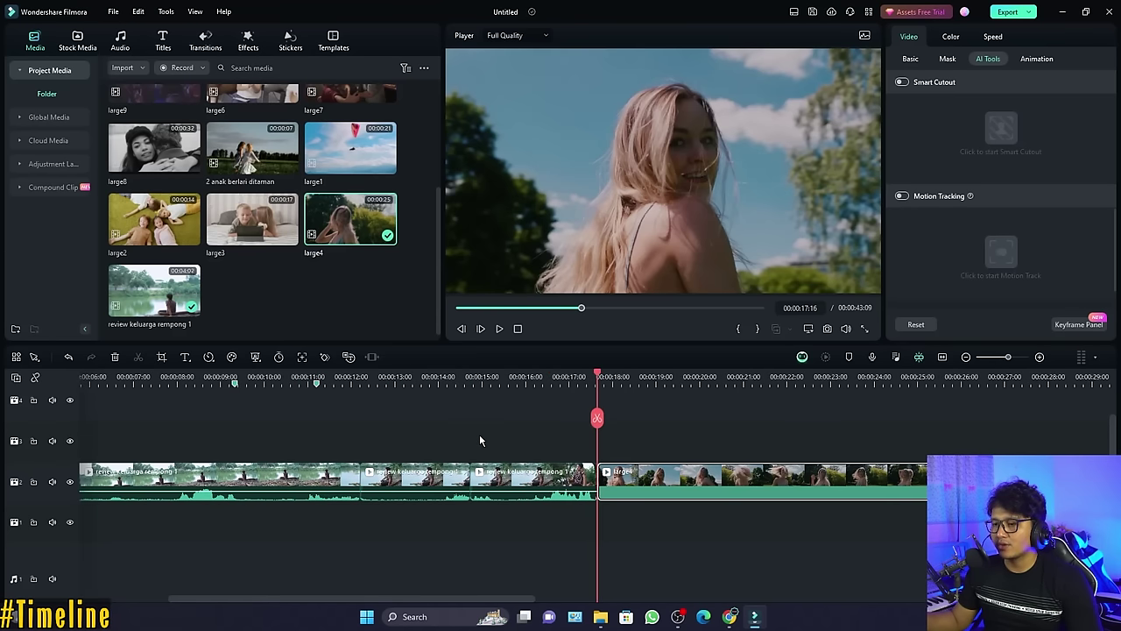
scroll(479, 440, down, 2)
scroll(478, 440, down, 4)
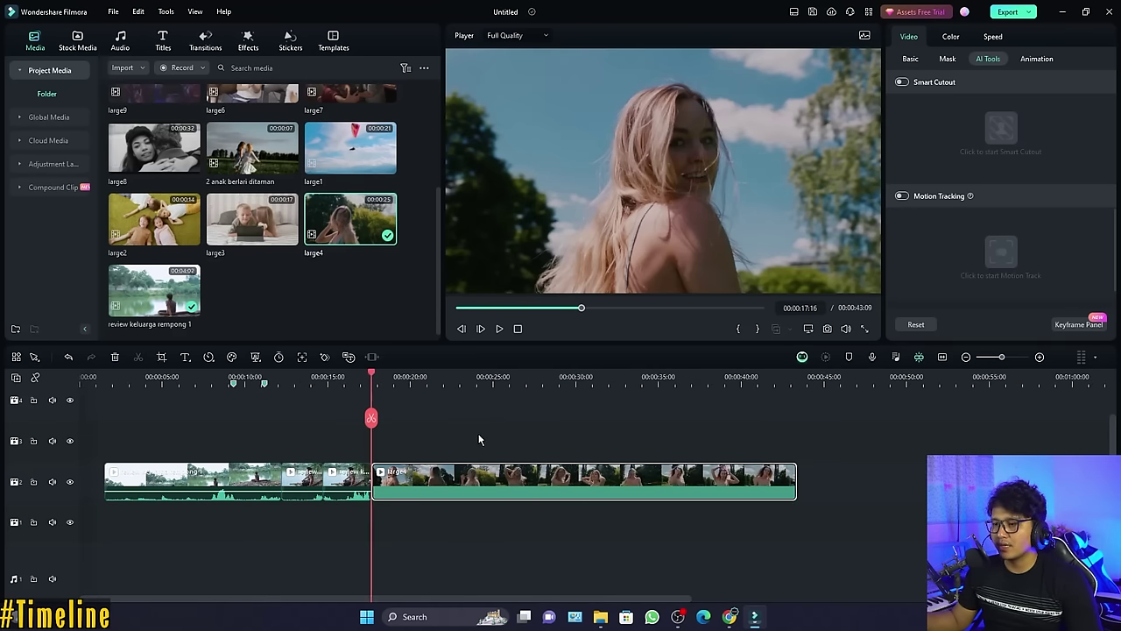
scroll(284, 436, up, 7)
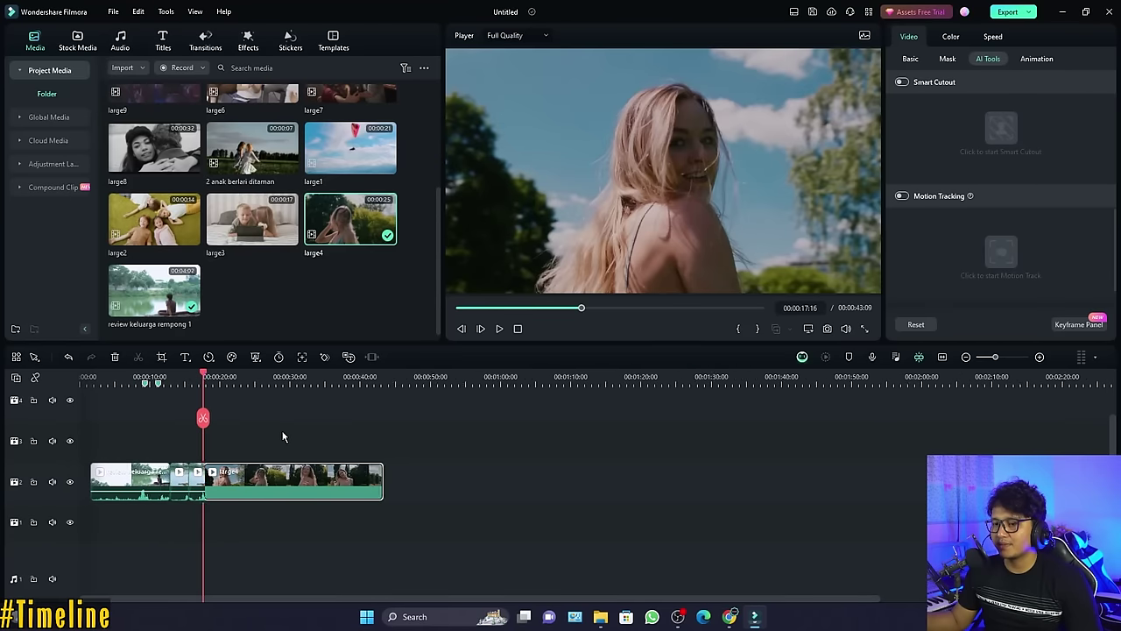
Show the audio meter and play the review keluarga rempong 1 clips from 00:00:08:04 to watch the audio levels
click(1089, 359)
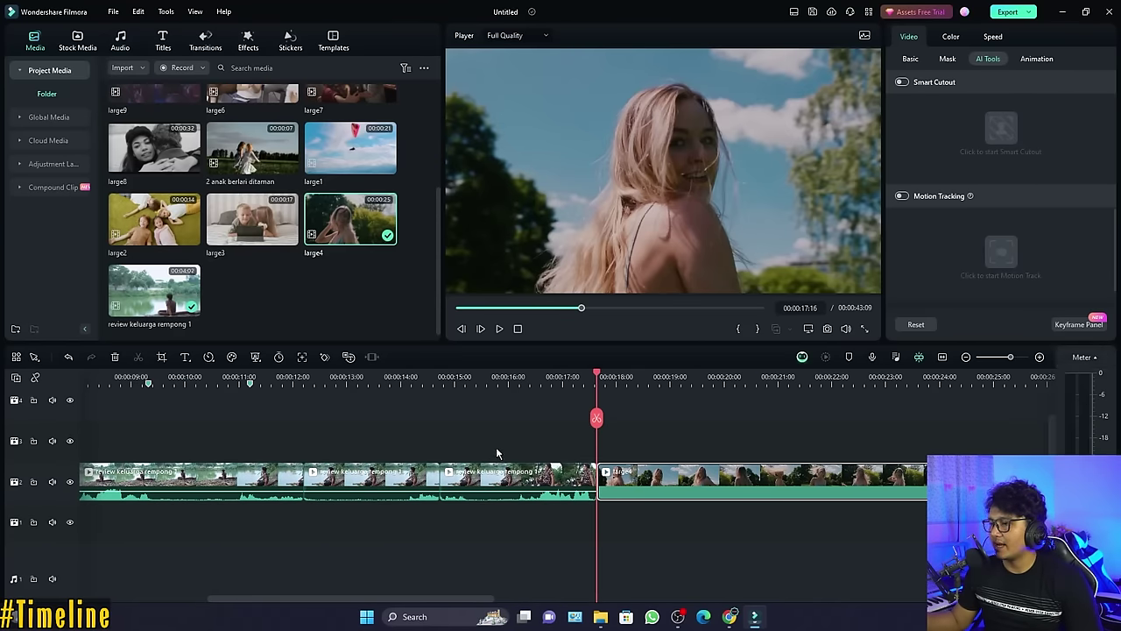
scroll(497, 449, down, 5)
scroll(457, 435, up, 1)
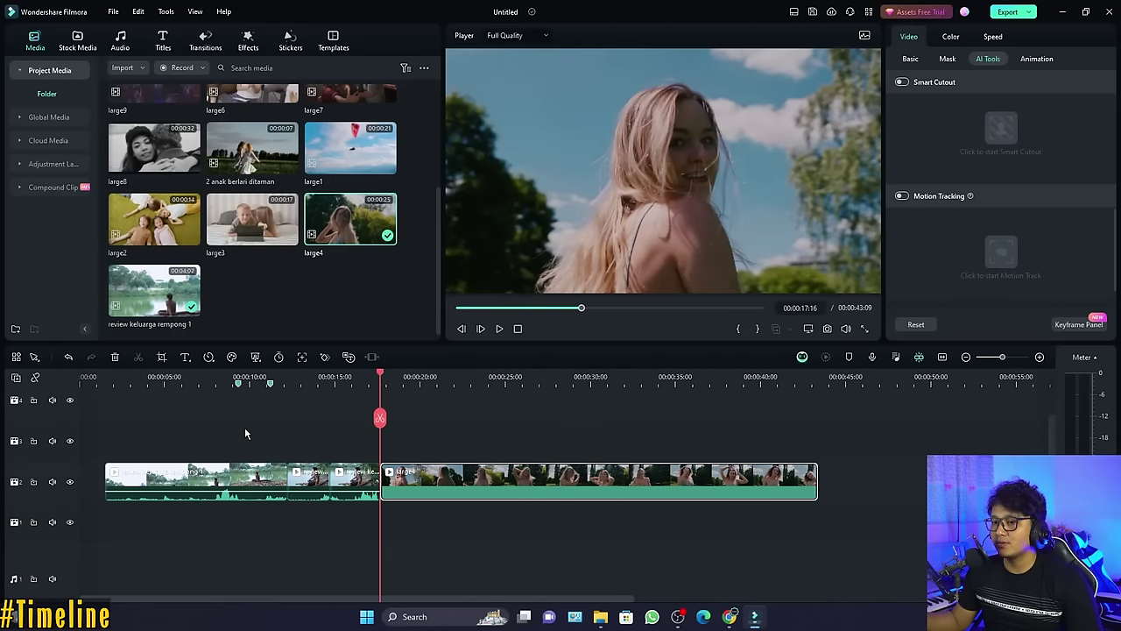
click(229, 383)
click(219, 379)
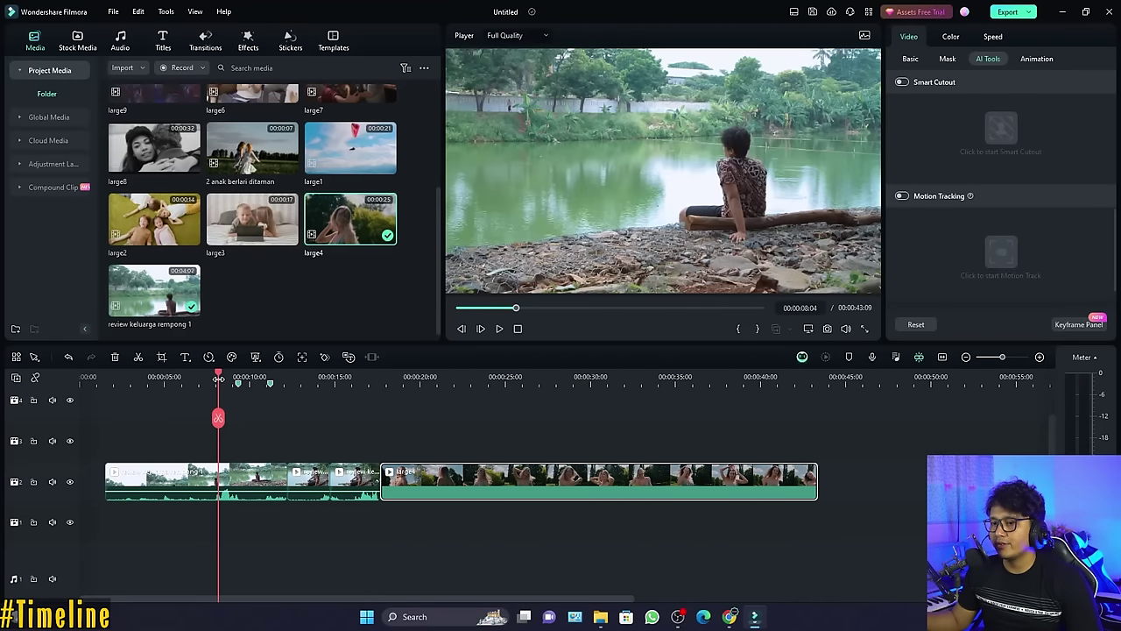
key(space)
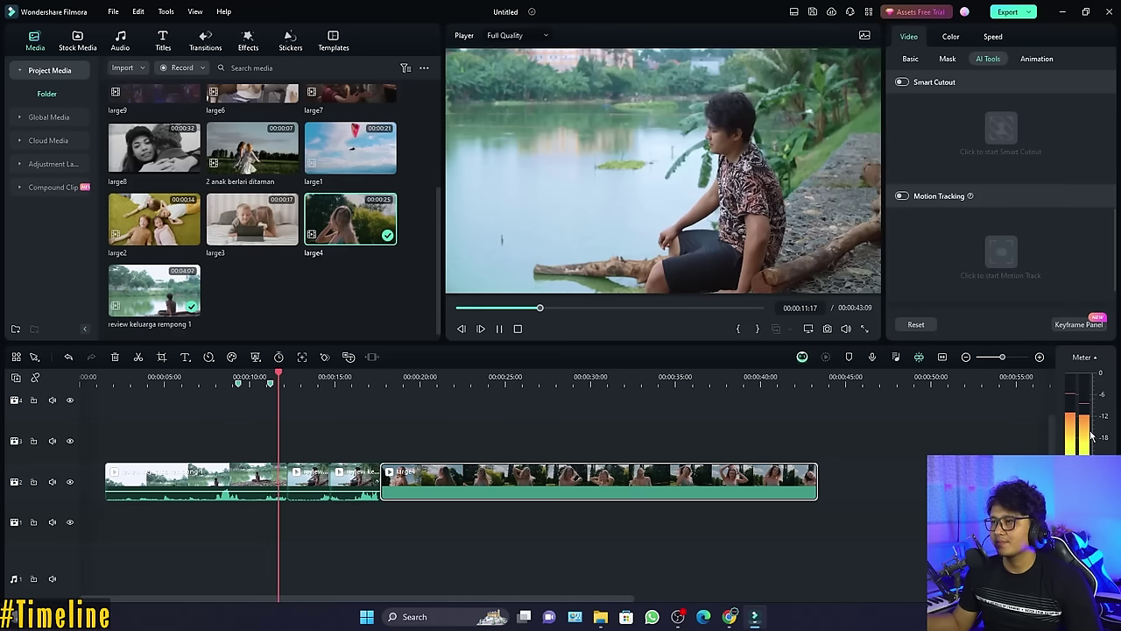
key(space)
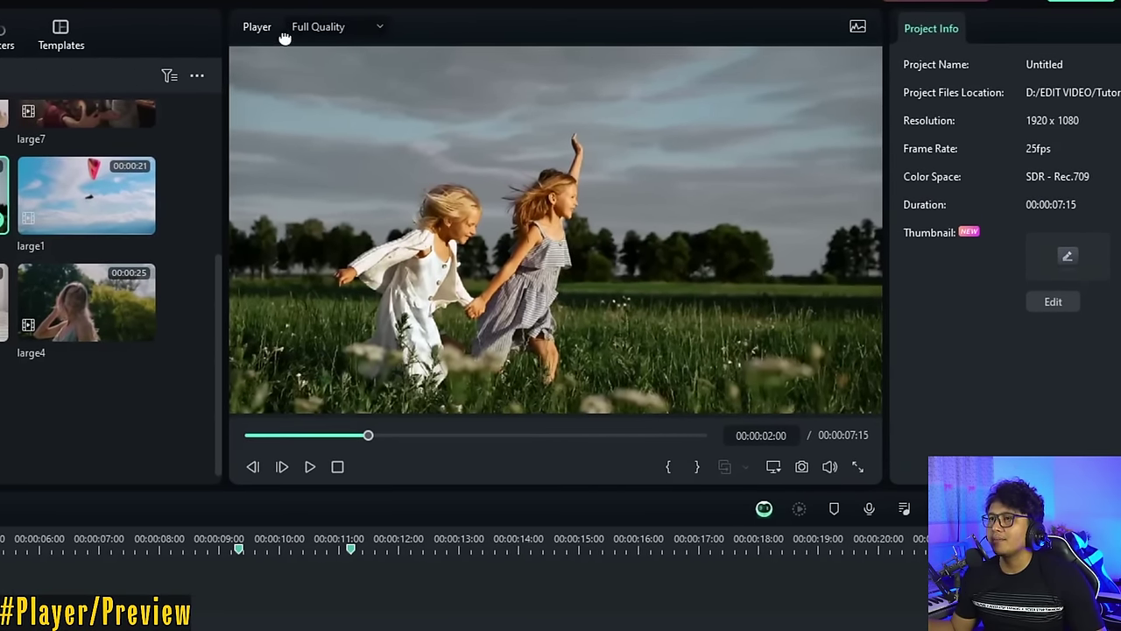
Set the player's playback quality to Full Quality
click(355, 28)
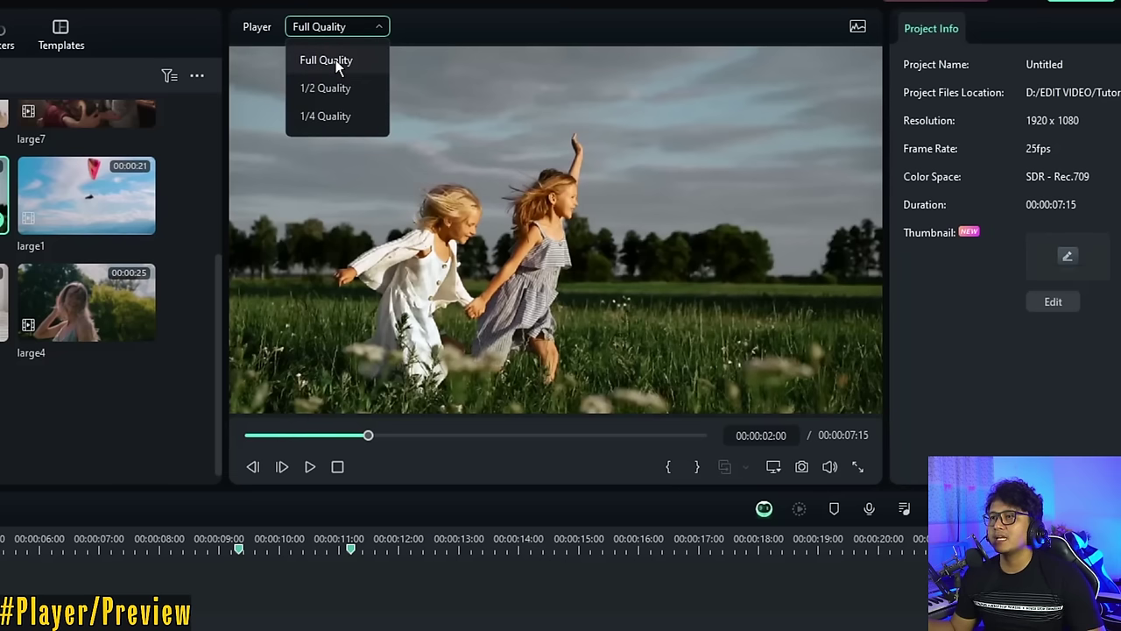
click(338, 61)
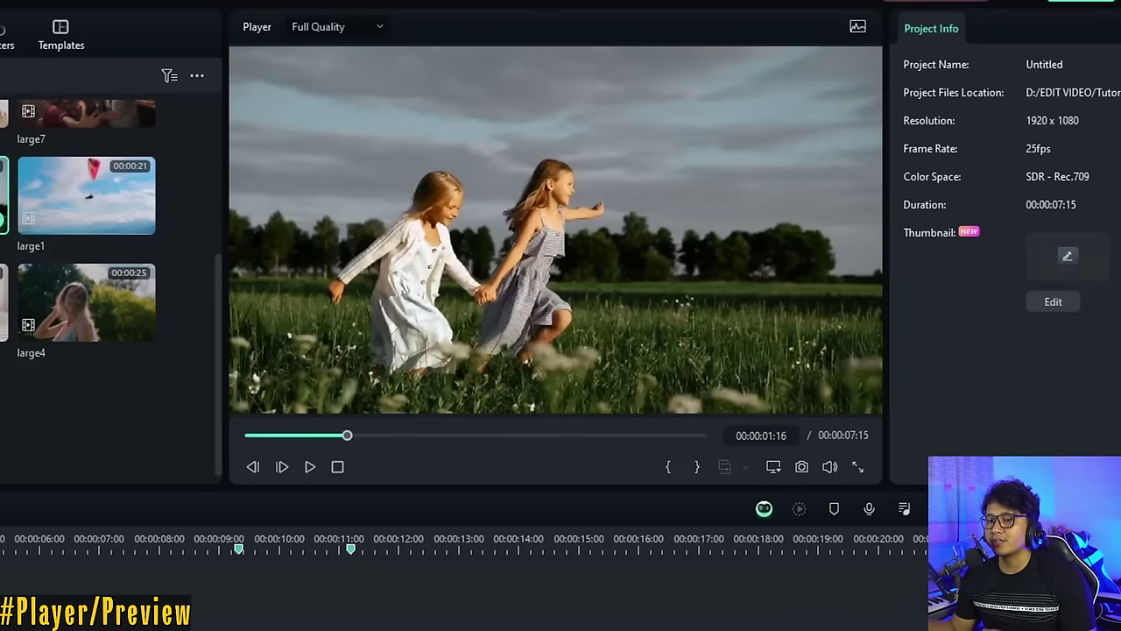
Try the player's 1/2 and 1/4 playback quality on the girls' clip and restore Full Quality
click(367, 27)
click(315, 90)
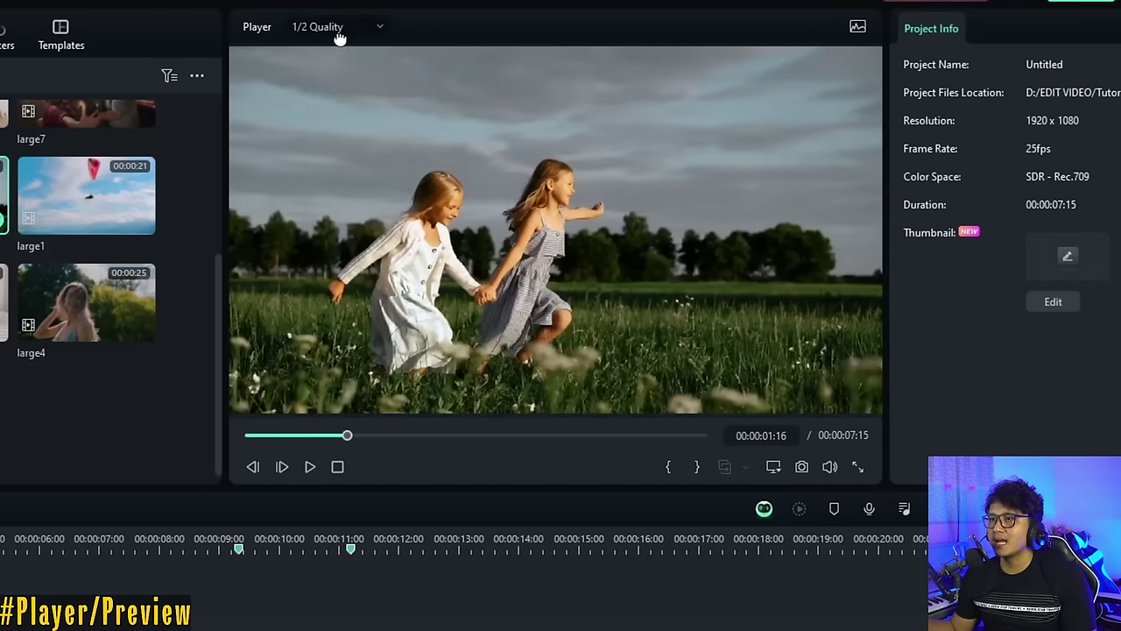
click(342, 32)
click(327, 119)
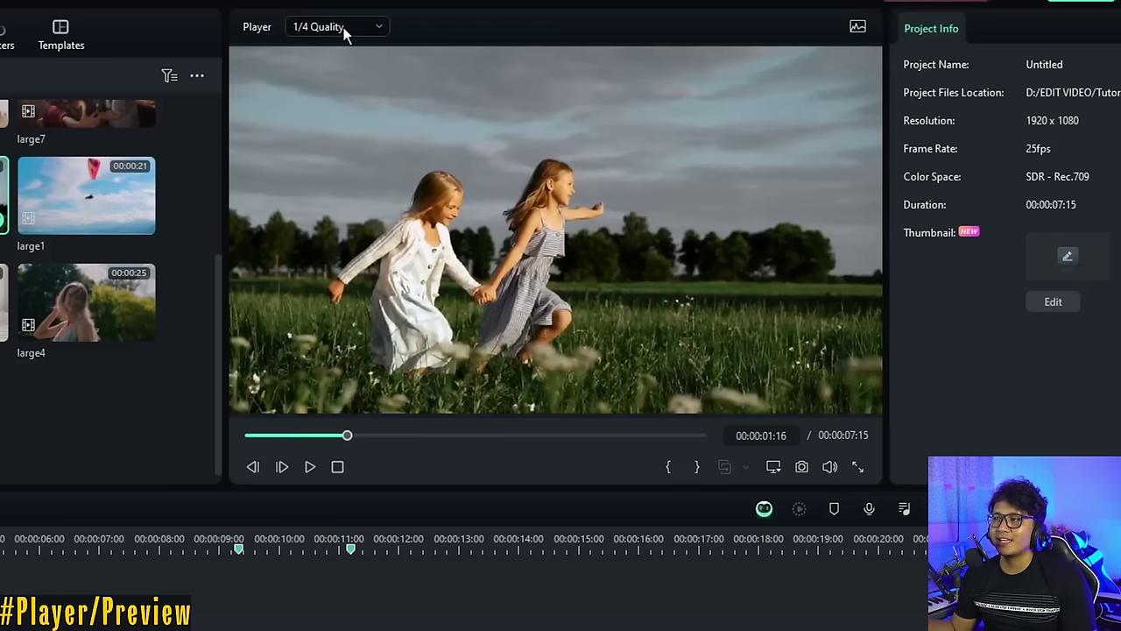
key(space)
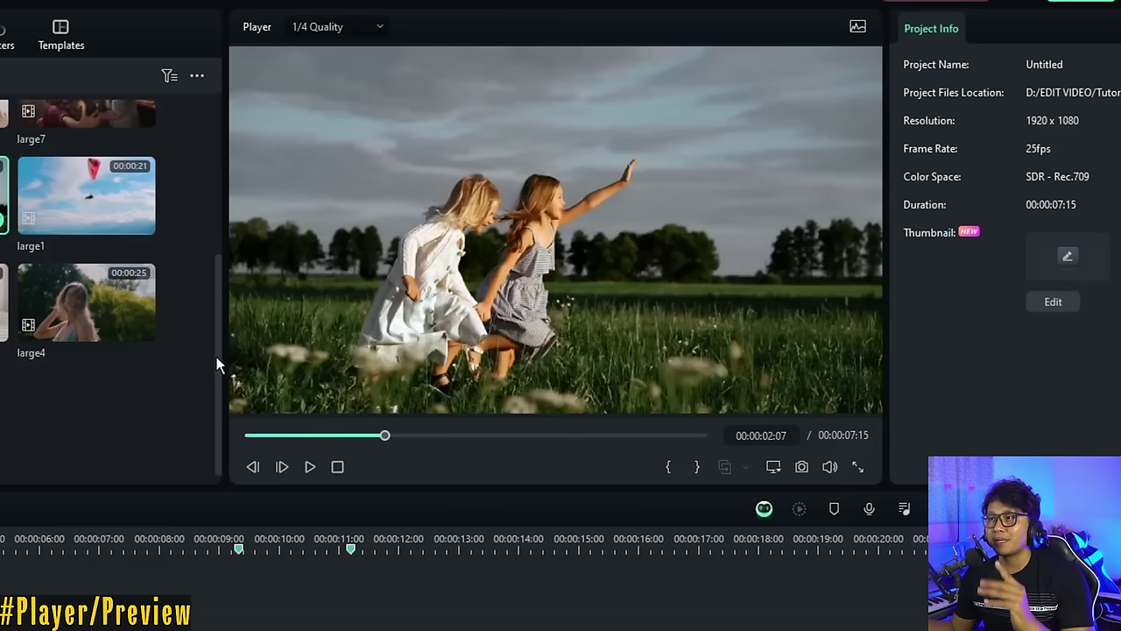
click(346, 28)
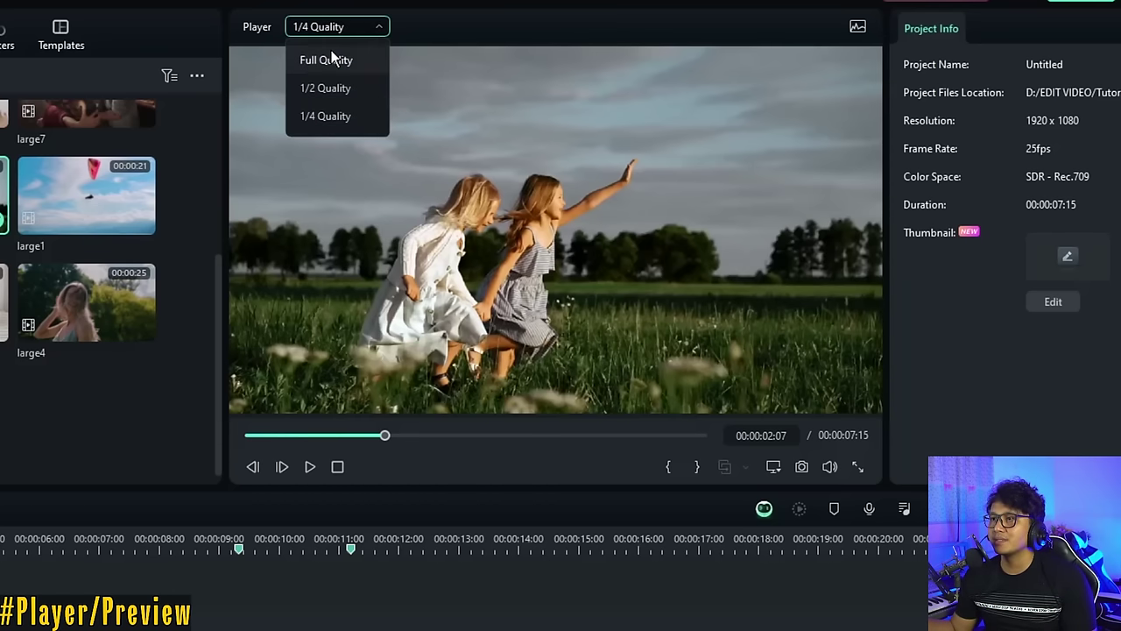
click(330, 52)
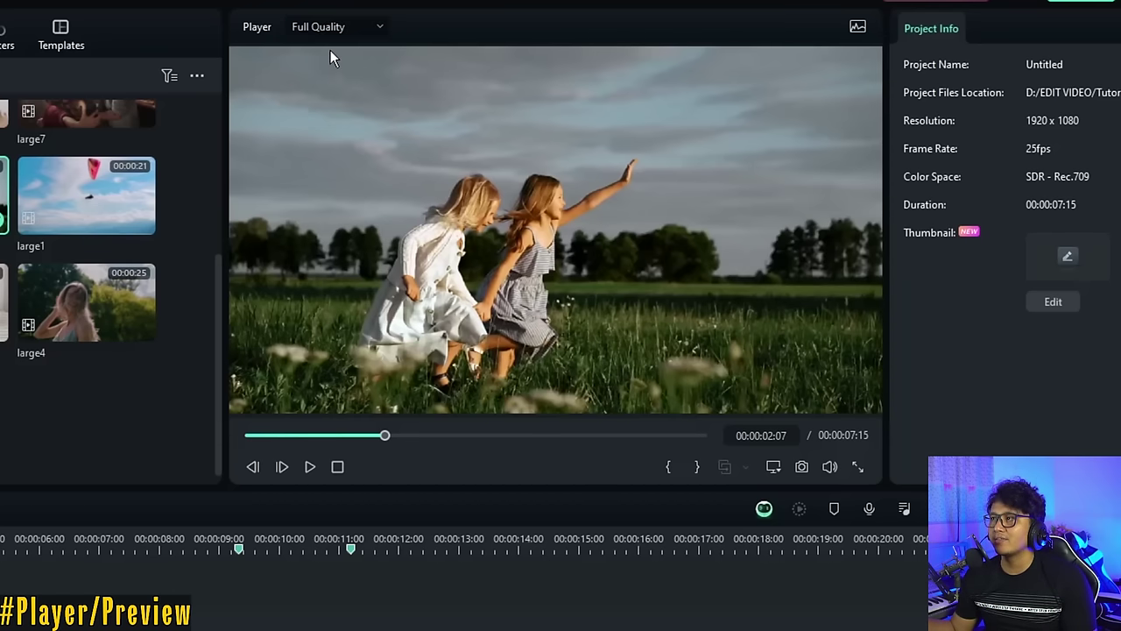
Show the video scopes for the current frame, look at the Histogram scope's type choices, and hide the scopes
click(858, 29)
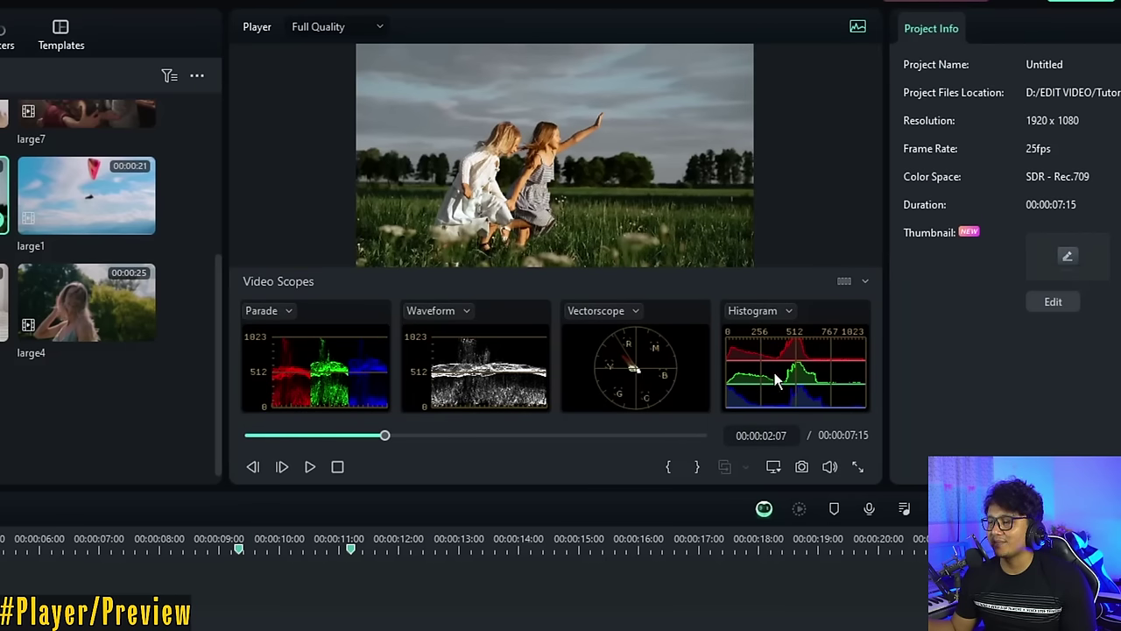
click(789, 308)
click(729, 307)
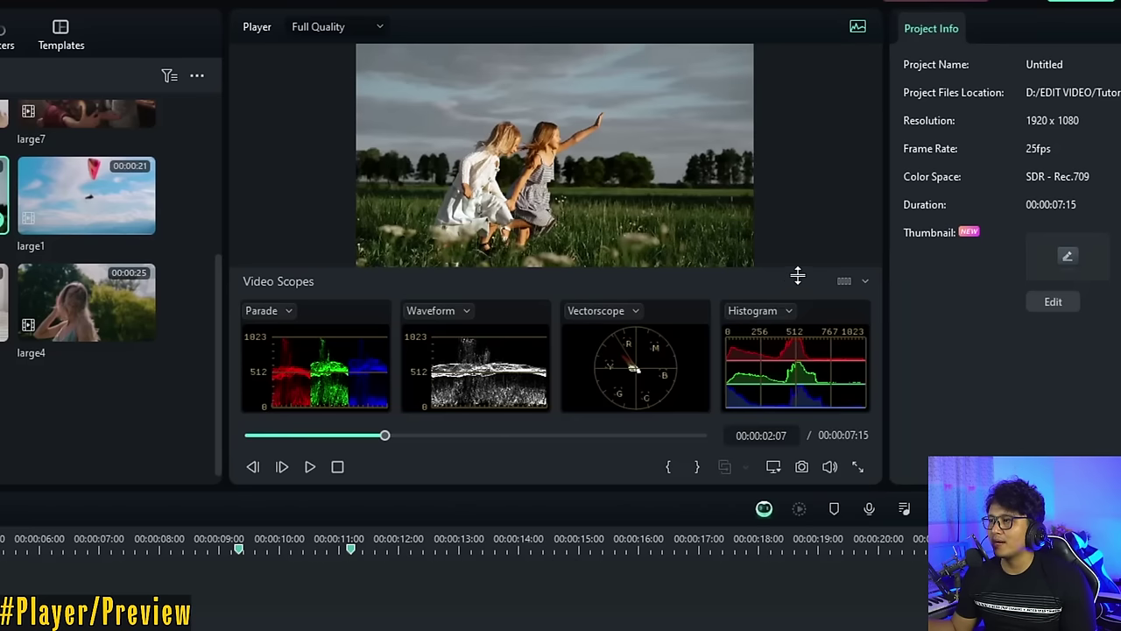
click(859, 27)
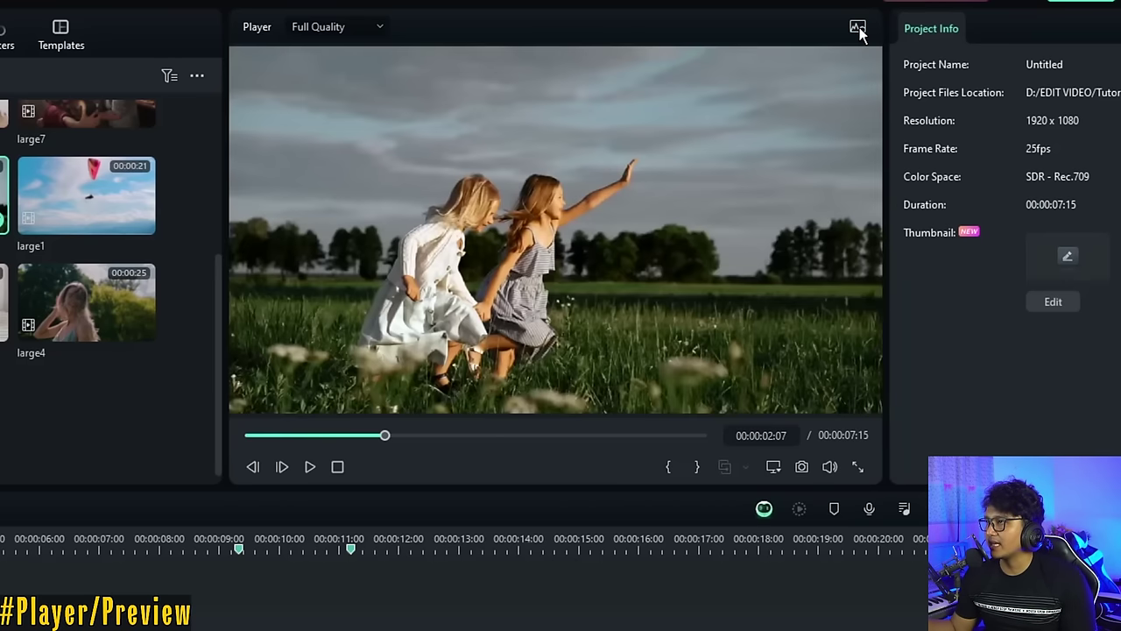
Return the preview to near its start, step back and forward by frames, and play then stop the clip
drag(394, 438, 260, 448)
click(253, 466)
click(253, 466)
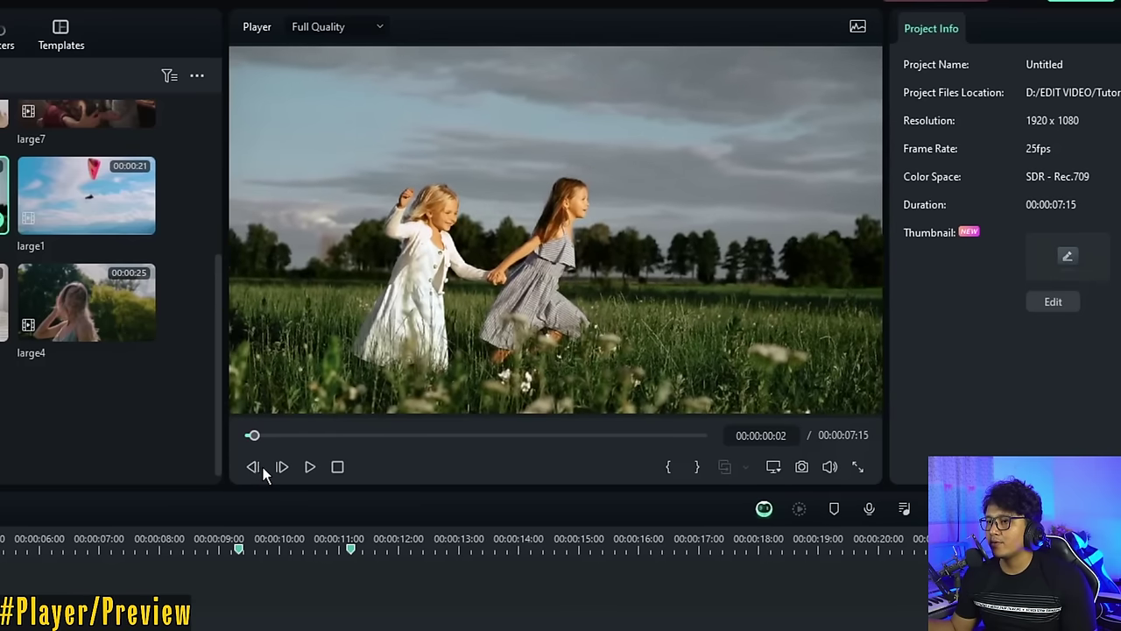
click(282, 466)
click(282, 466)
click(311, 466)
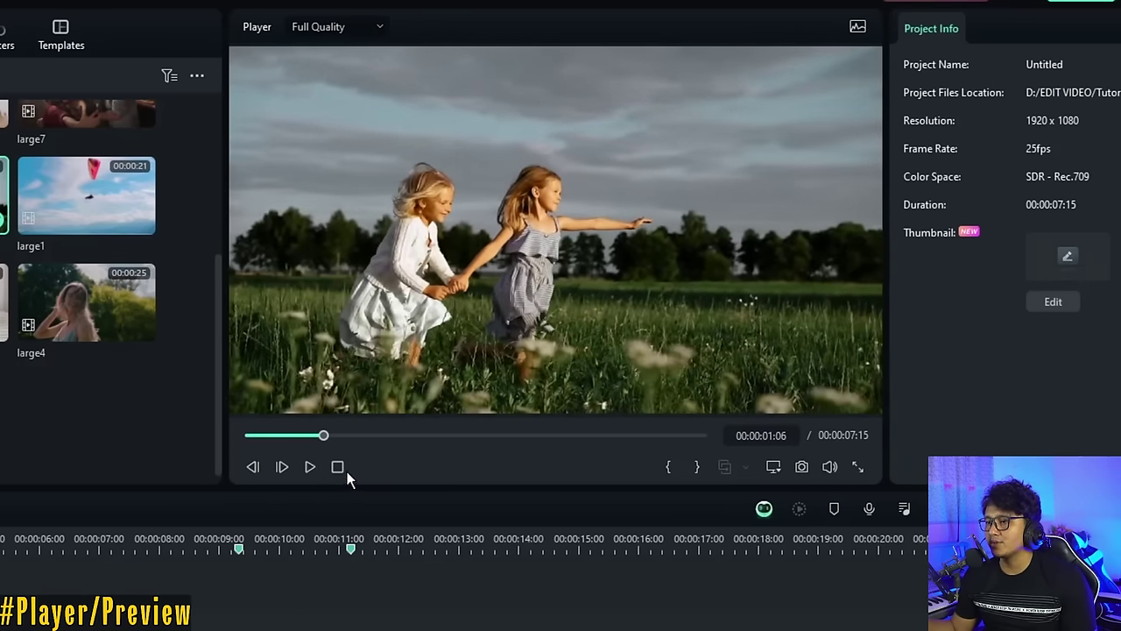
click(338, 466)
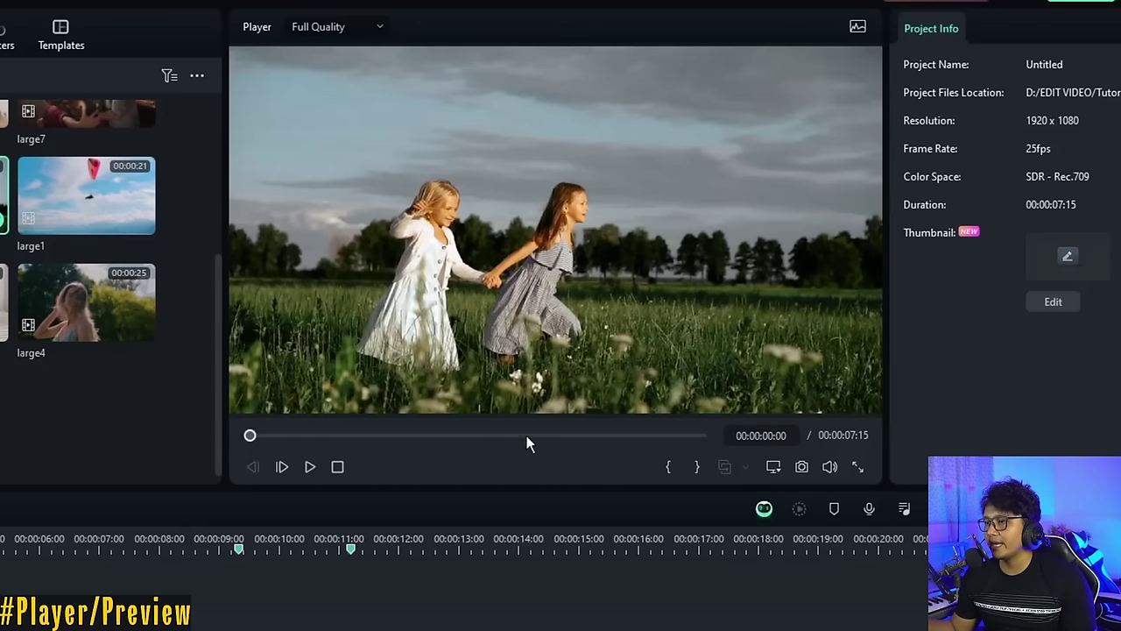
Preview the source clip large1 and mark its in point at 00:00:03:23 and out point at 00:00:11:19
double_click(95, 209)
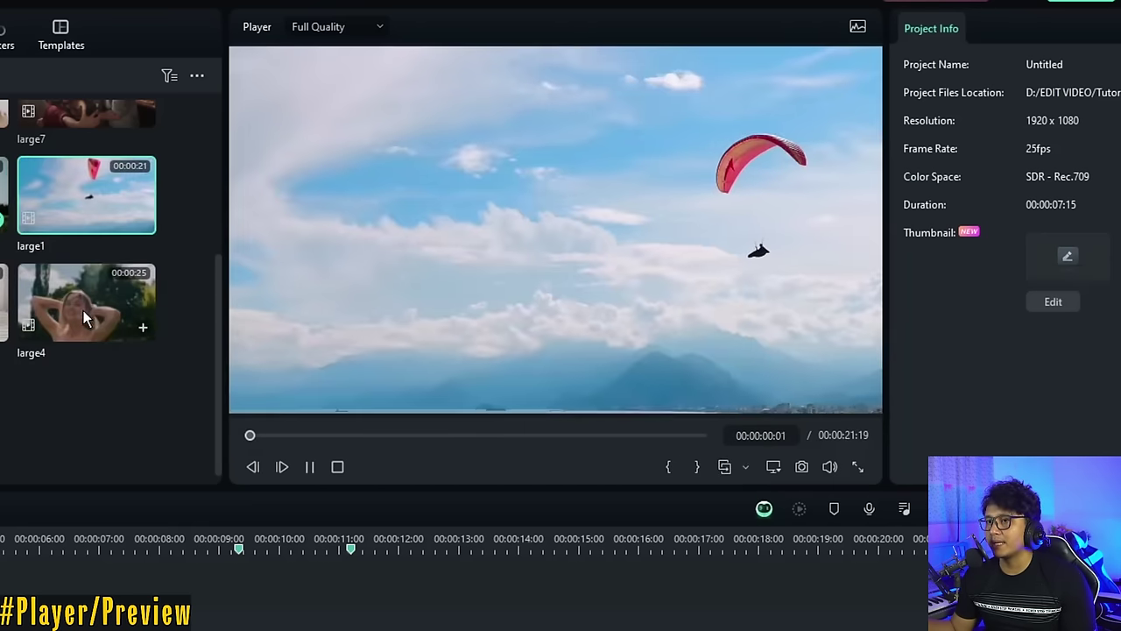
click(312, 468)
drag(210, 579, 73, 210)
drag(295, 433, 330, 436)
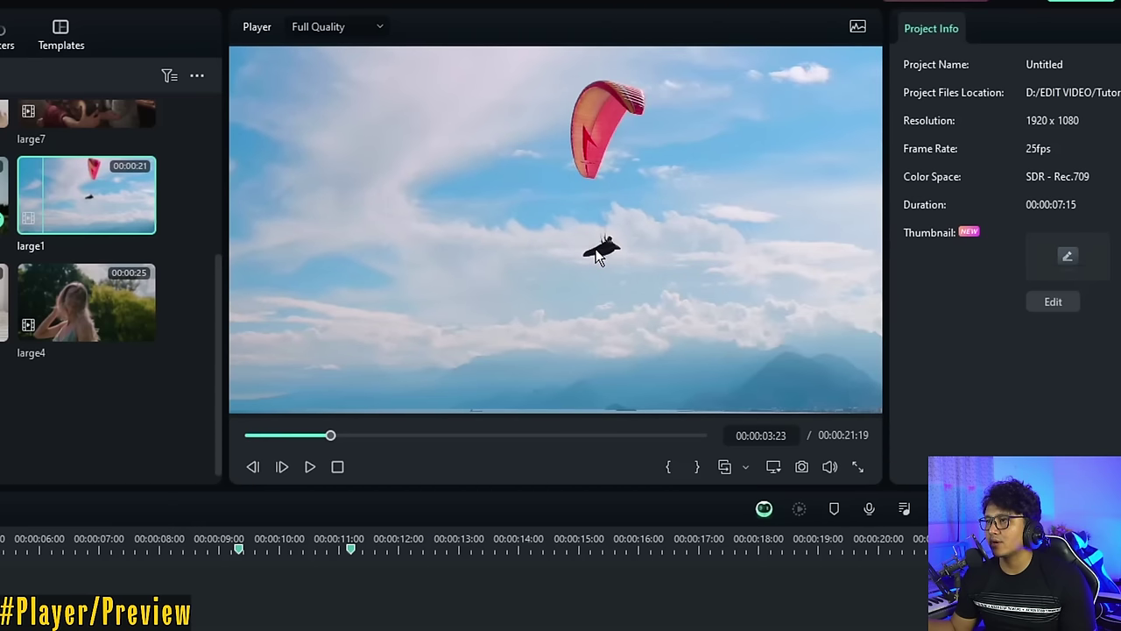
click(671, 468)
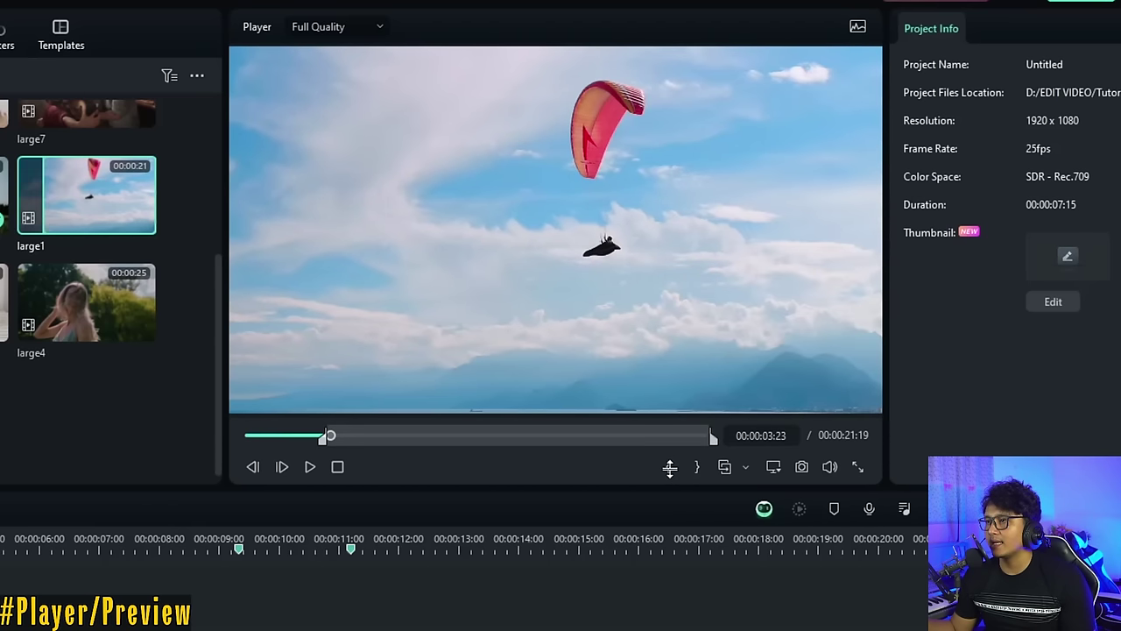
drag(333, 437, 495, 436)
click(698, 467)
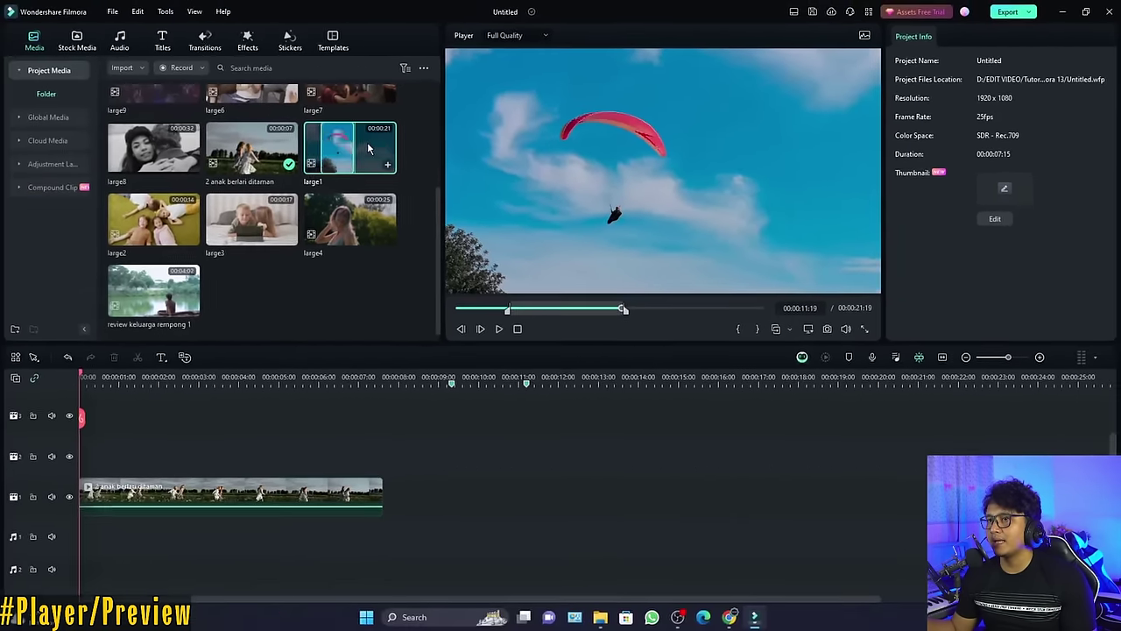
Try placing the marked part of large1 on video track 1 at about 00:00:08:05 and play it, undoing the placement
drag(276, 167, 298, 584)
drag(391, 501, 413, 498)
click(408, 377)
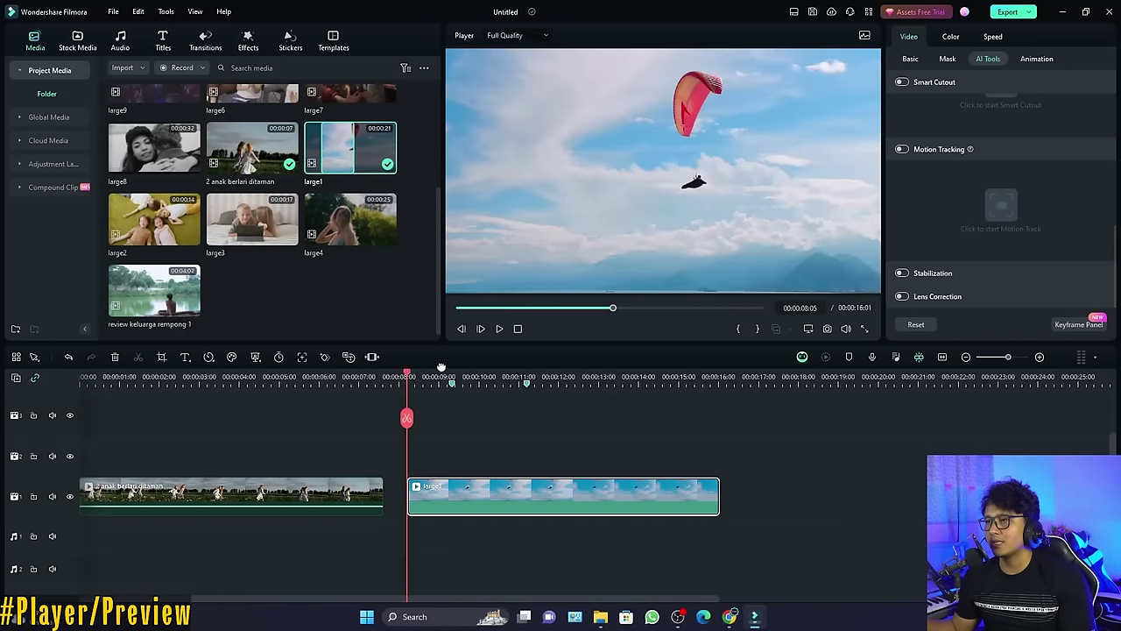
key(space)
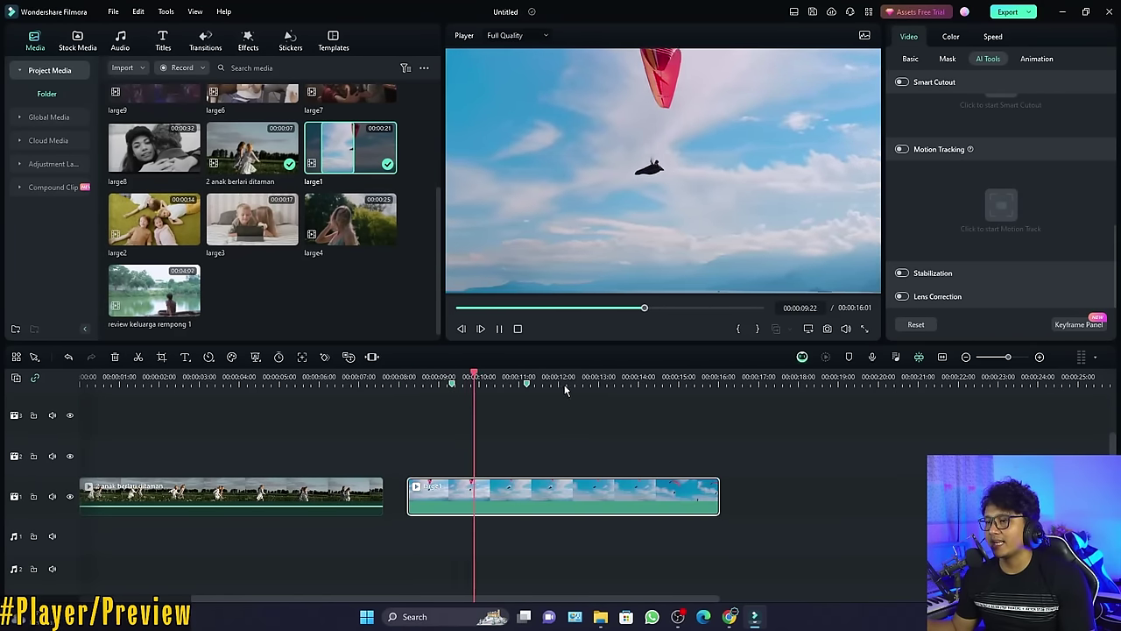
click(690, 378)
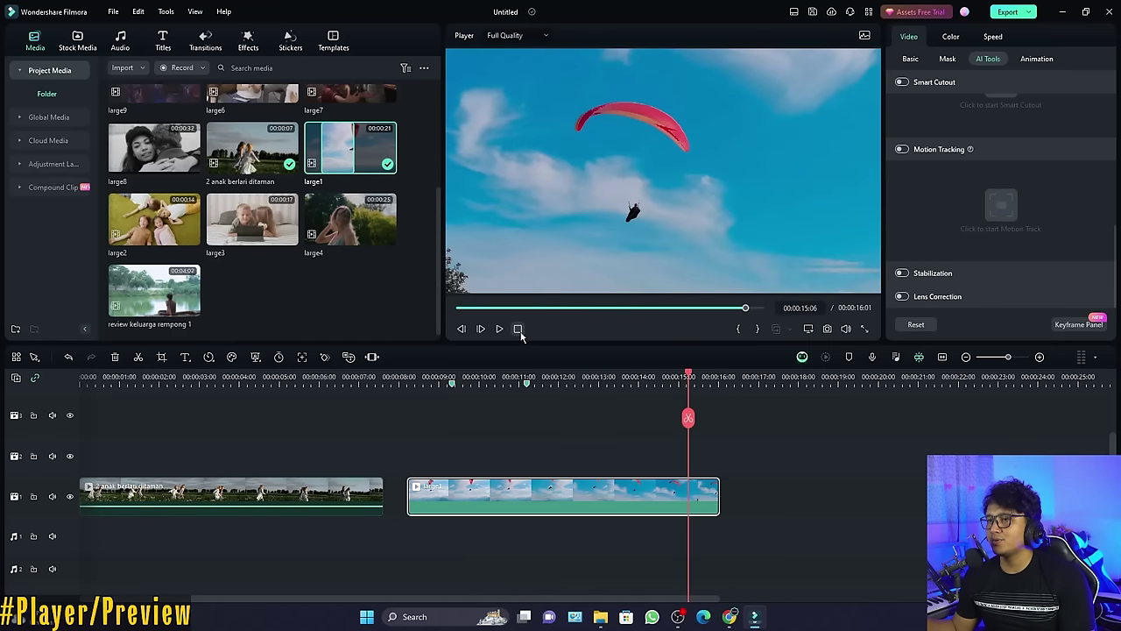
key(ctrl+z)
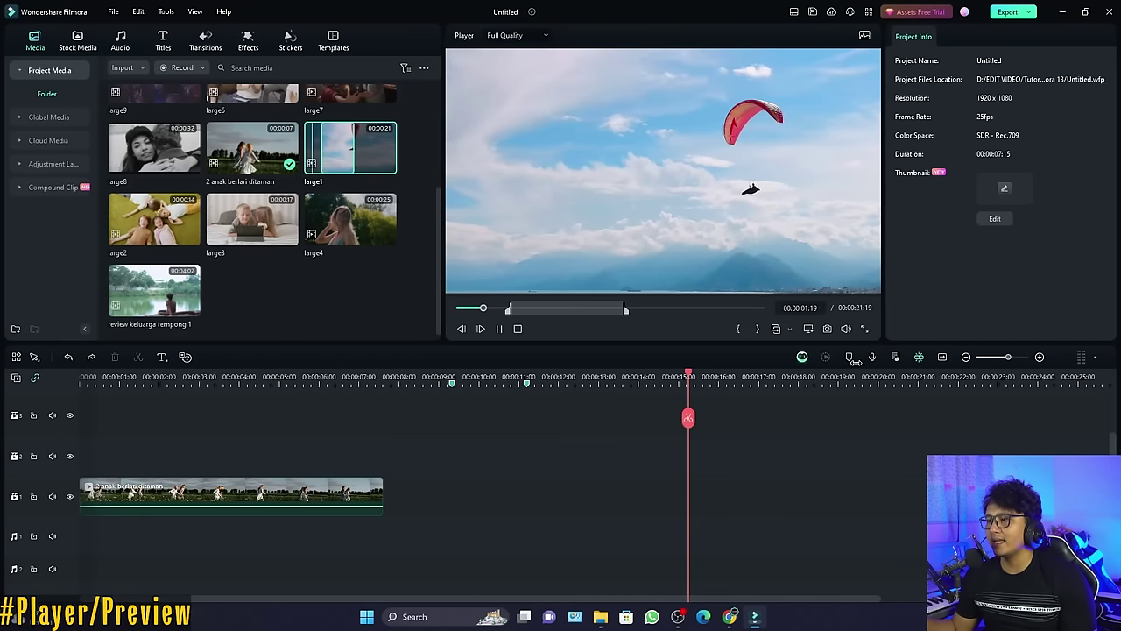
Try inserting the marked large1 segment at the 00:00:15:06 playhead and moving it close to the first clip, undoing both
key(space)
click(776, 330)
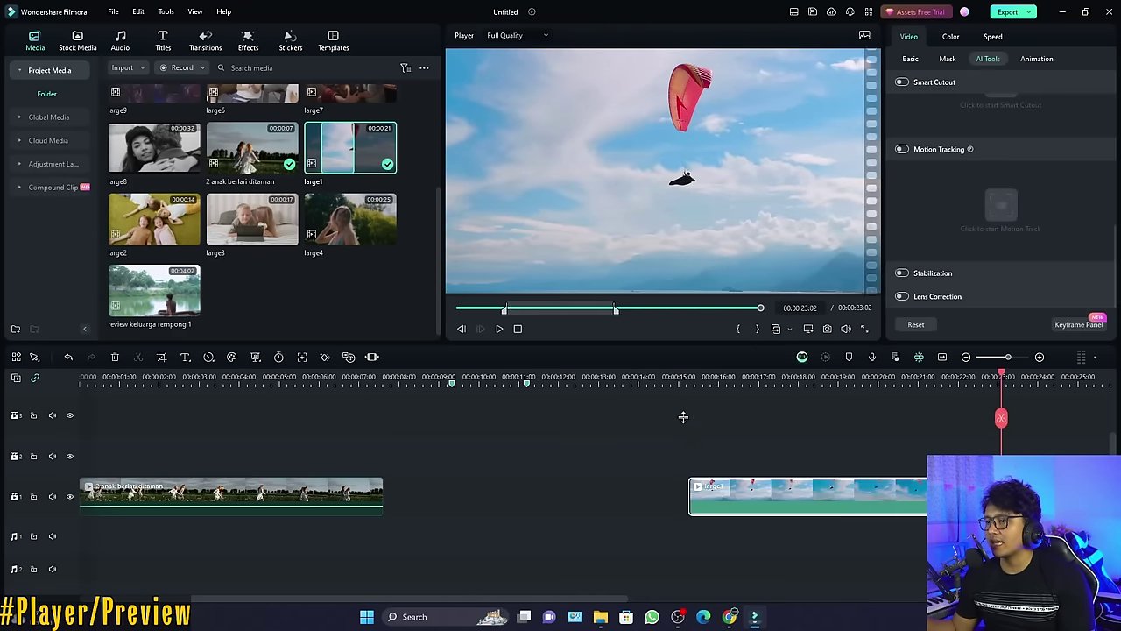
drag(821, 501, 503, 506)
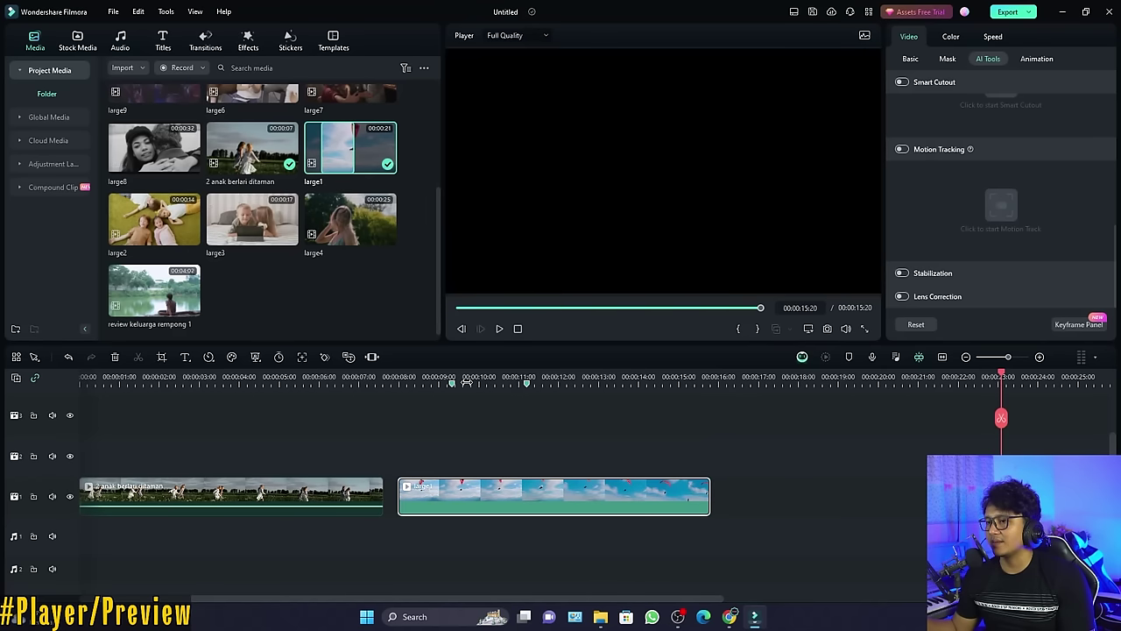
key(ctrl+z)
Position 2 anak berlari ditaman under the playhead and overwrite its end with the marked large1 segment at about 00:00:09:18
click(789, 329)
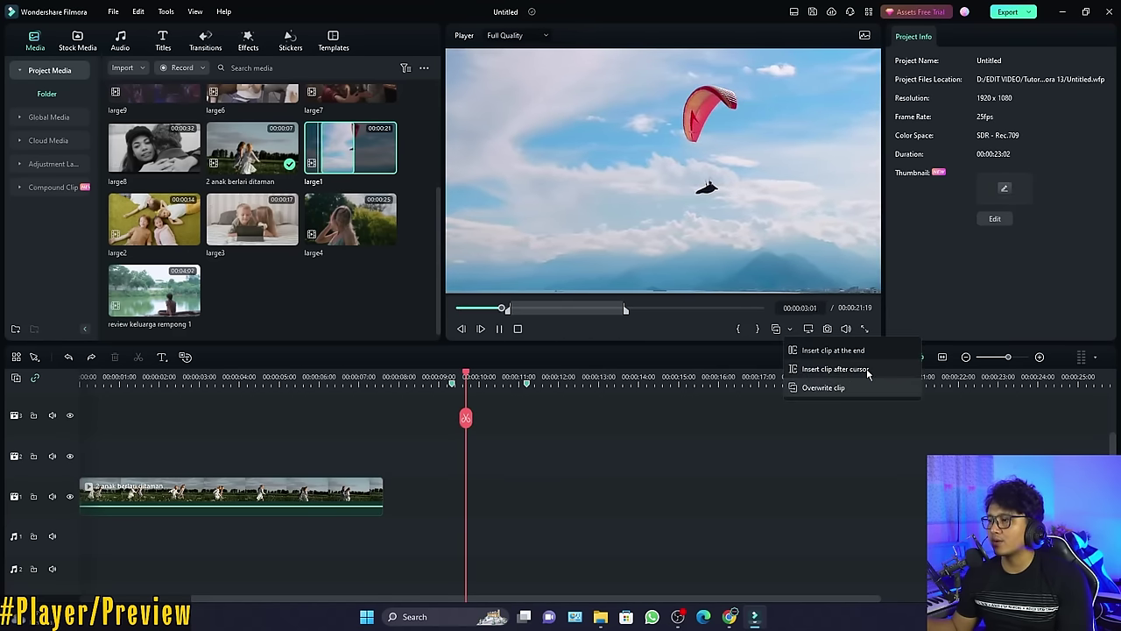
click(824, 388)
click(823, 388)
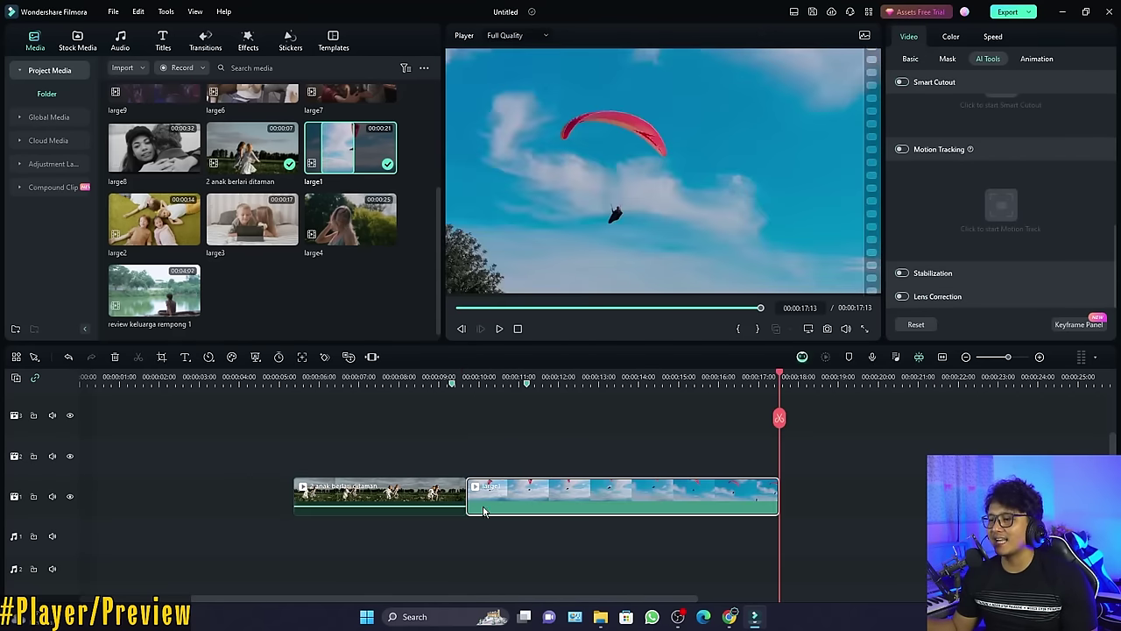
click(467, 379)
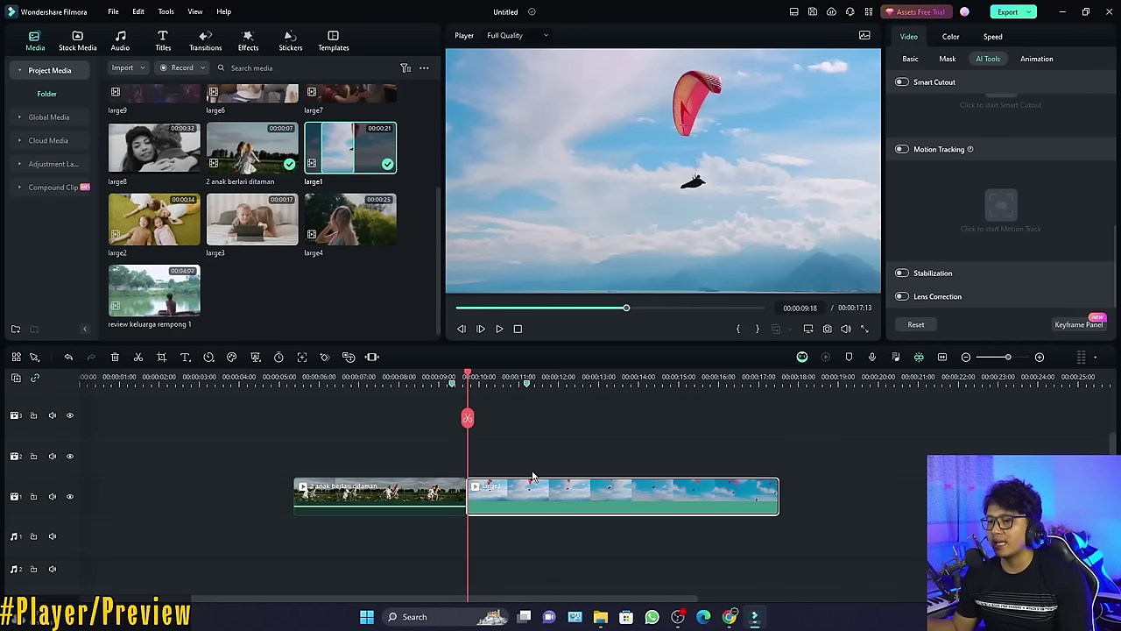
Insert the marked large1 segment once more at the end of the clips on video track 1
click(349, 147)
click(788, 328)
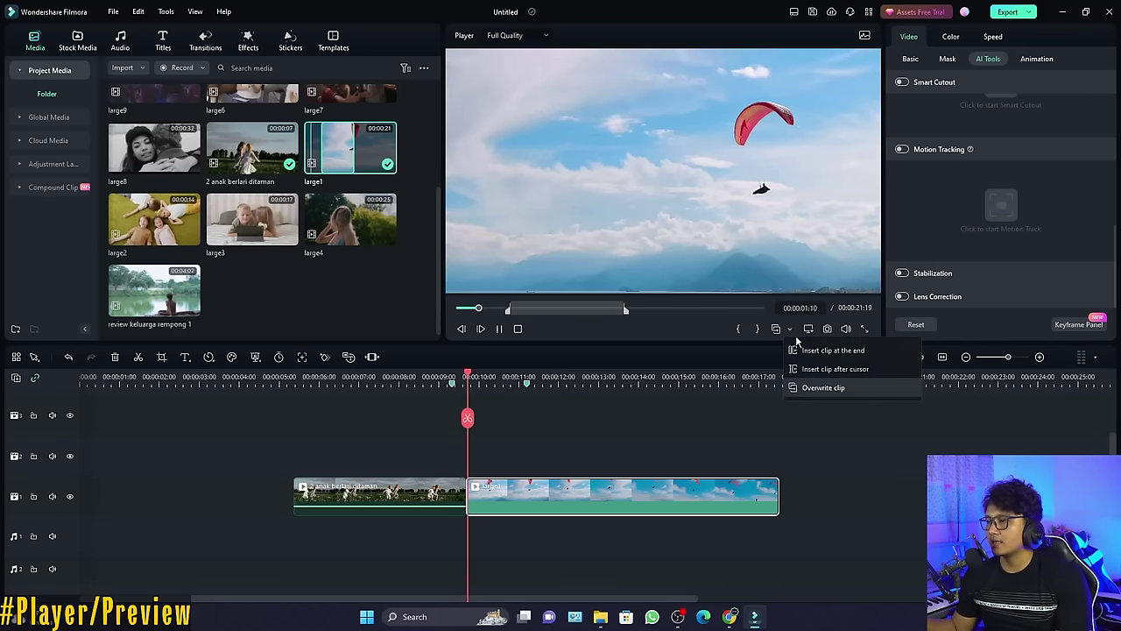
click(846, 350)
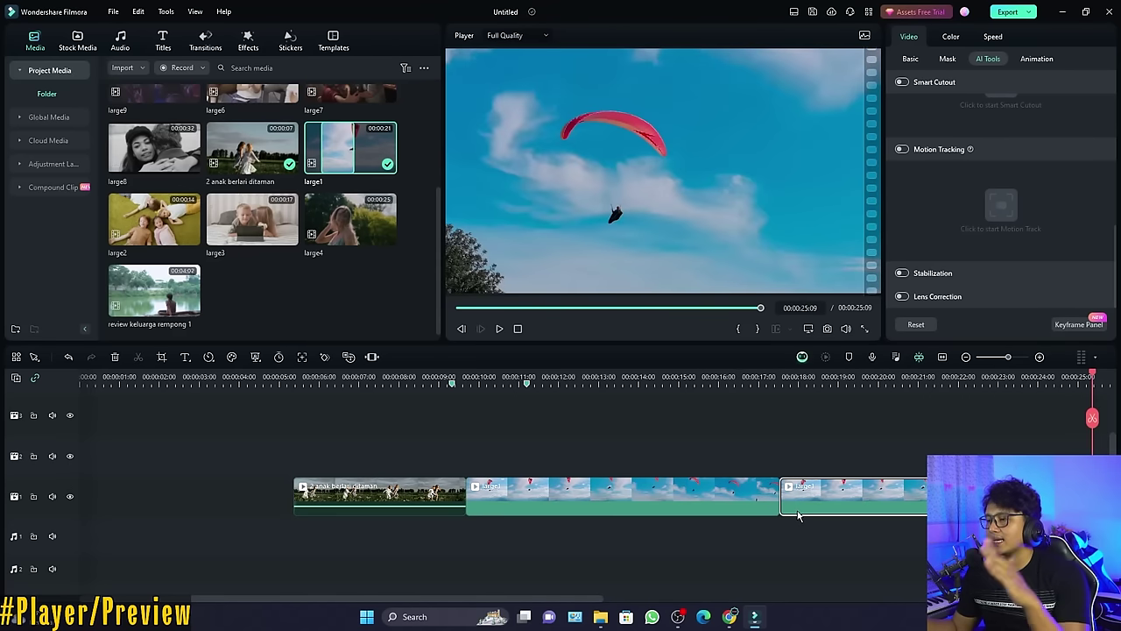
click(771, 376)
click(774, 497)
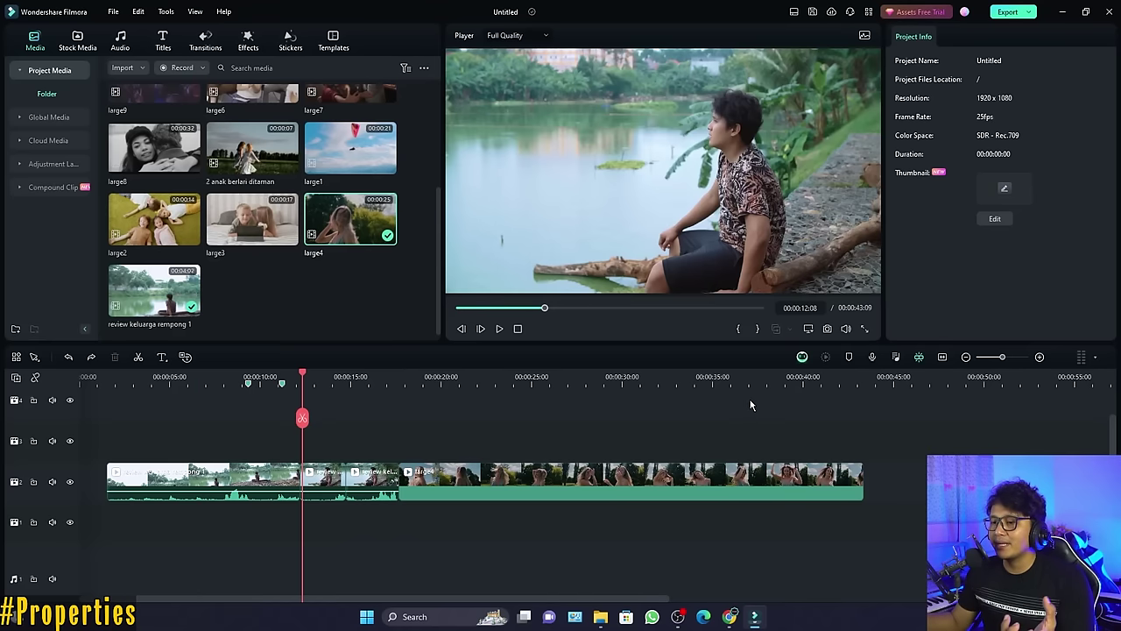
Delete the clips after 00:00:12:08 on video track 2, including large4
drag(550, 540, 308, 457)
key(Delete)
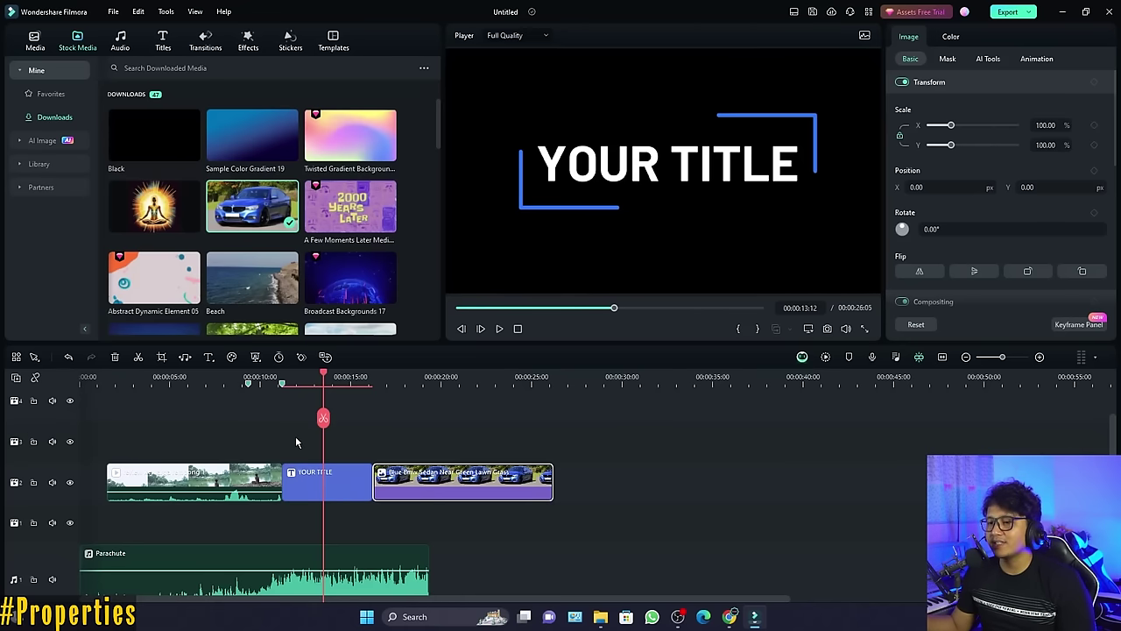
Select the lakeside video clip and the YOUR TITLE clip in turn to examine their properties
scroll(296, 442, down, 1)
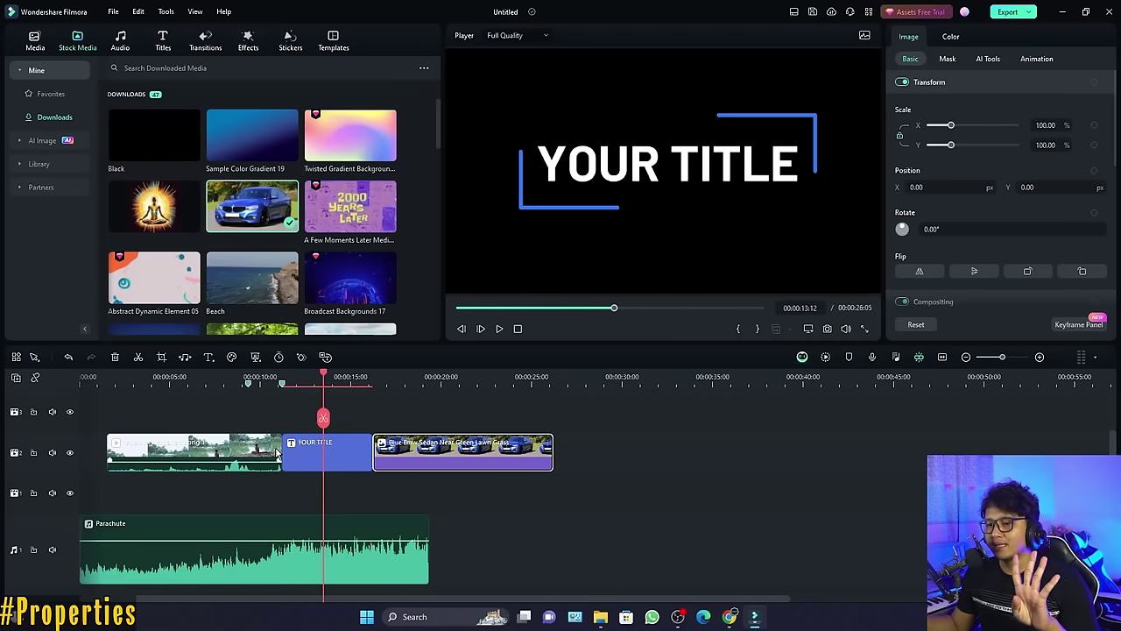
click(211, 377)
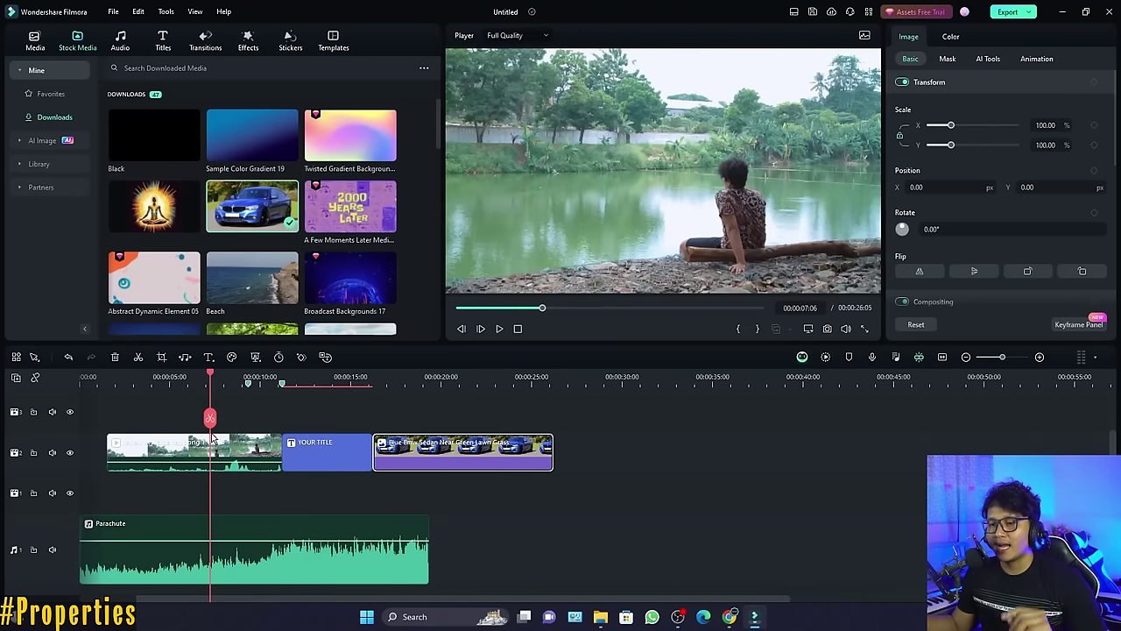
click(213, 447)
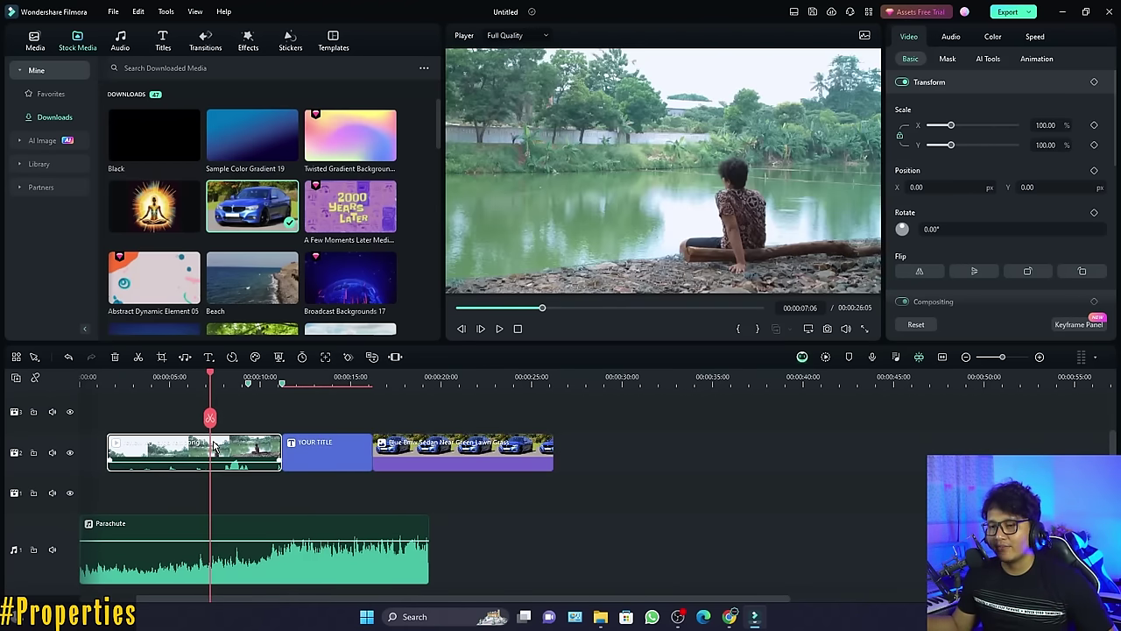
click(312, 379)
click(326, 451)
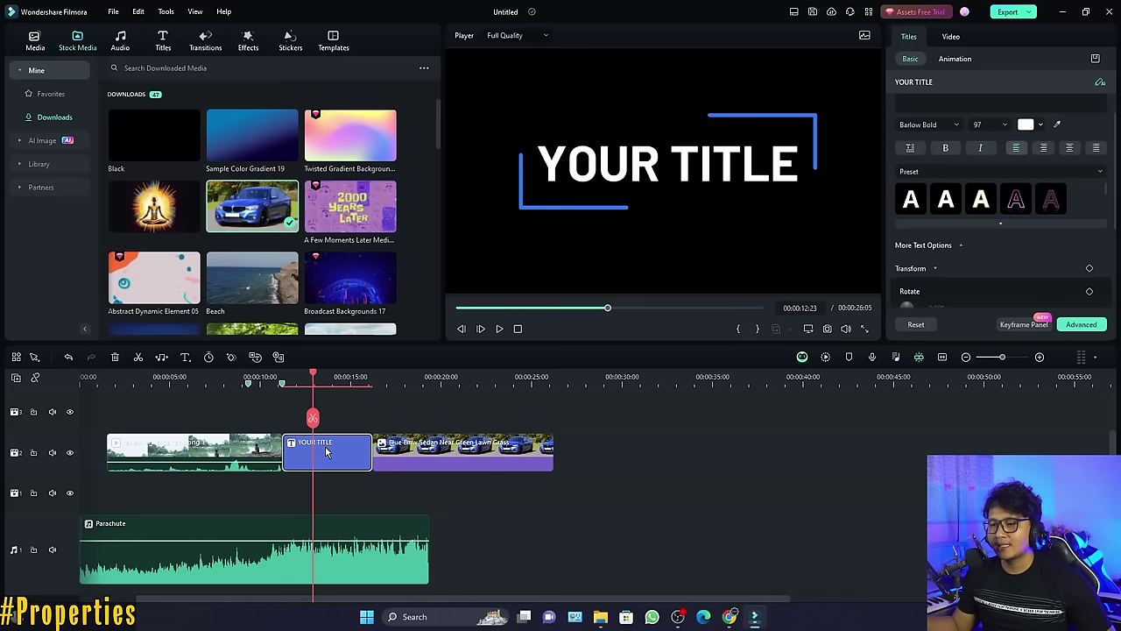
Examine the properties of the blue car image and the Parachute audio, and clear the selection to show the project information
click(461, 378)
click(456, 445)
click(311, 562)
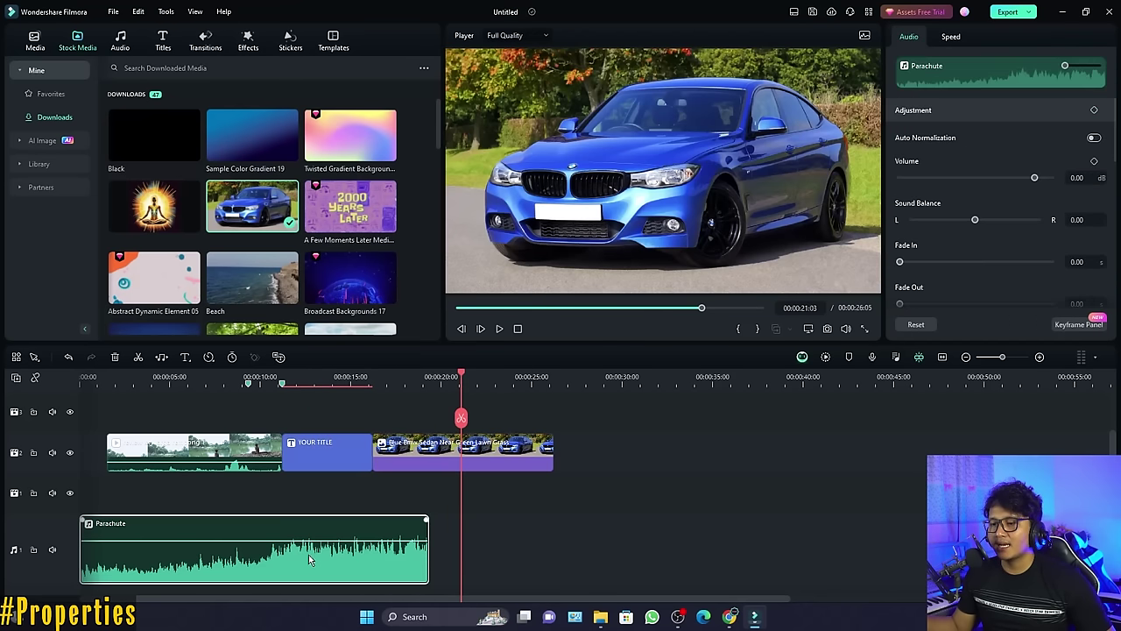
click(609, 515)
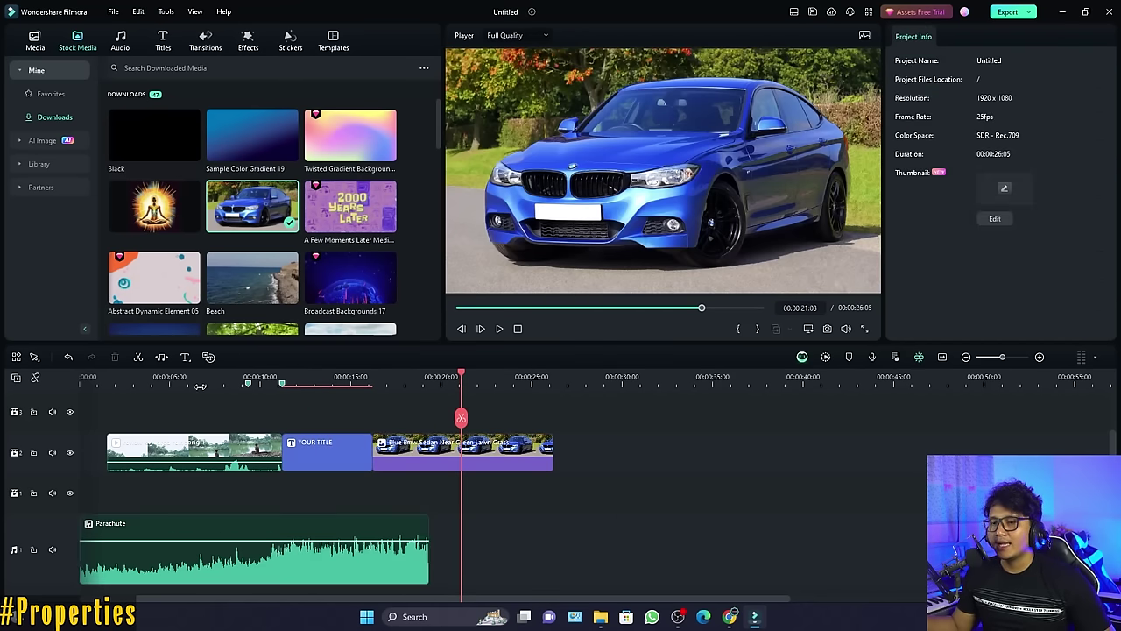
Put the playhead on the lakeside clip at 00:00:06:17 and compare the title's properties with the car image's
click(199, 383)
click(338, 451)
click(491, 454)
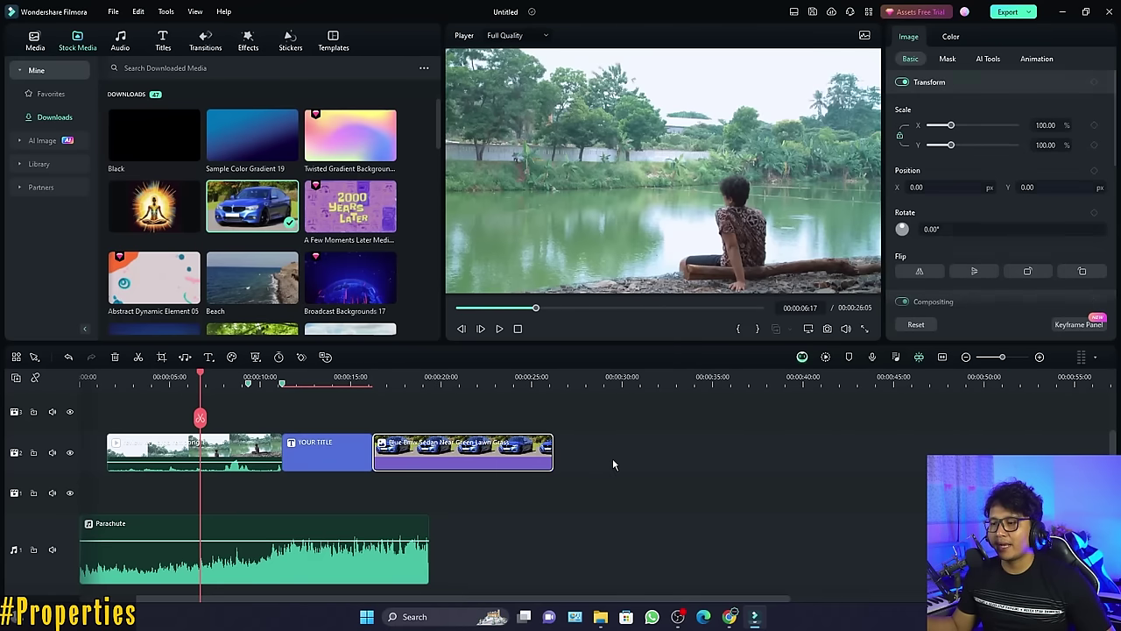
Select all clips on the timeline together to examine their shared properties, and clear the selection
drag(645, 433, 182, 568)
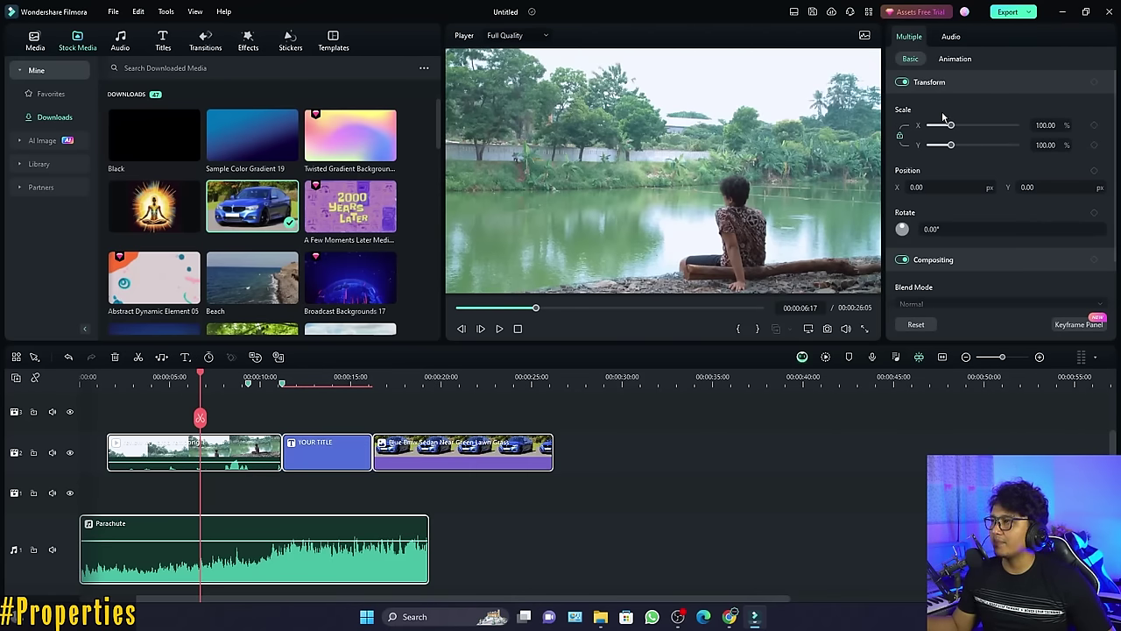
click(631, 493)
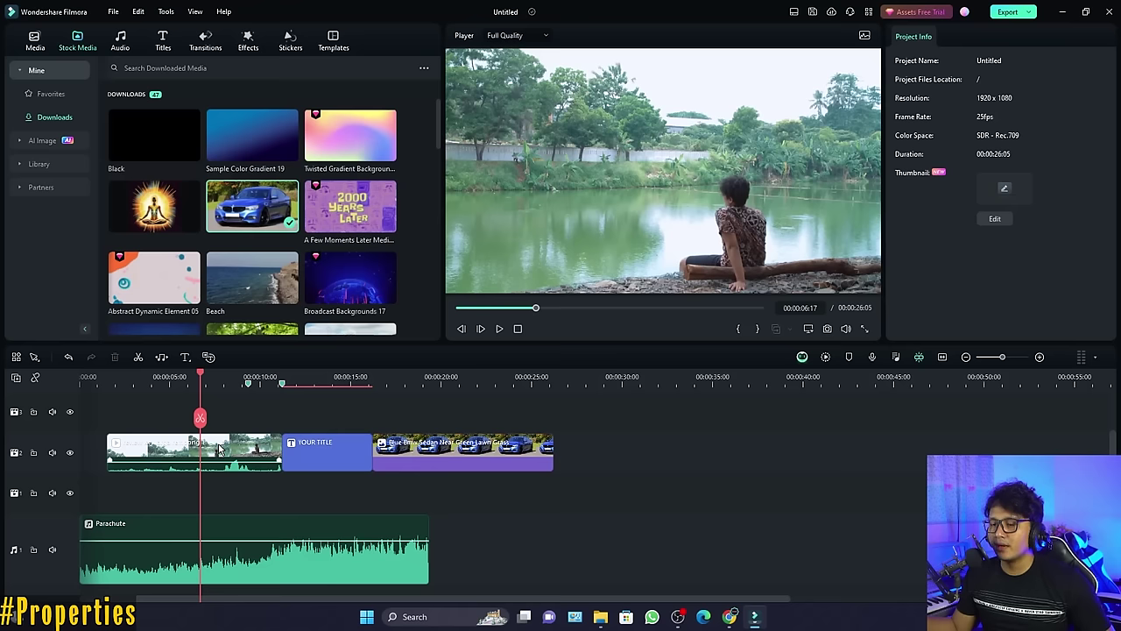
Select the lakeside video clip, put the playhead at 00:00:08:11, and examine its Video, Audio, Color and Speed properties
click(219, 449)
drag(201, 377, 149, 377)
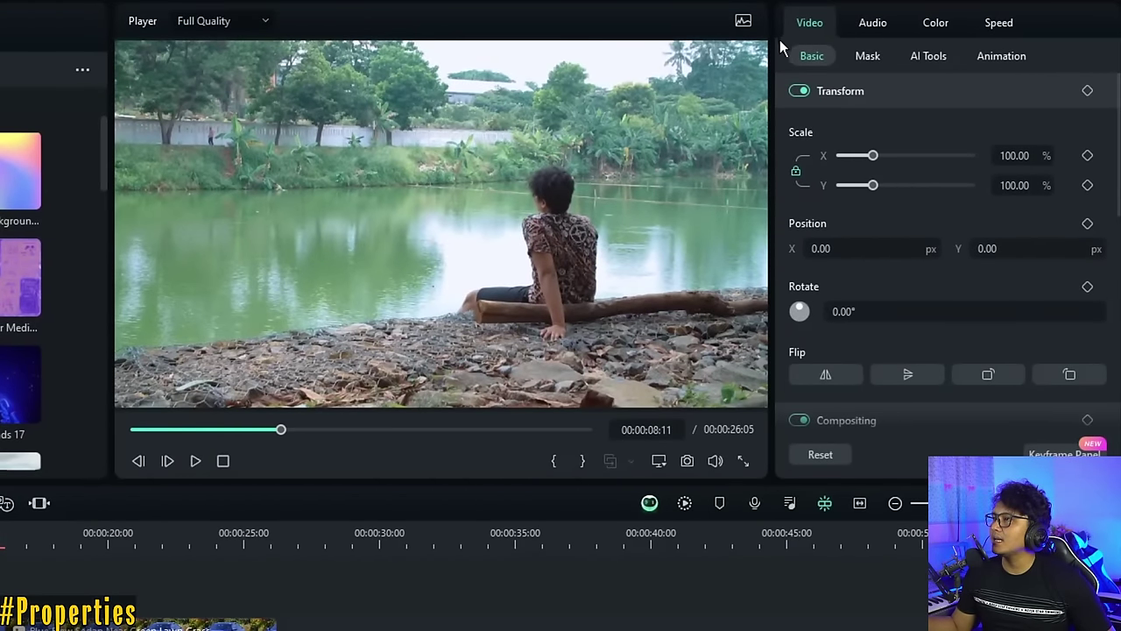
click(872, 23)
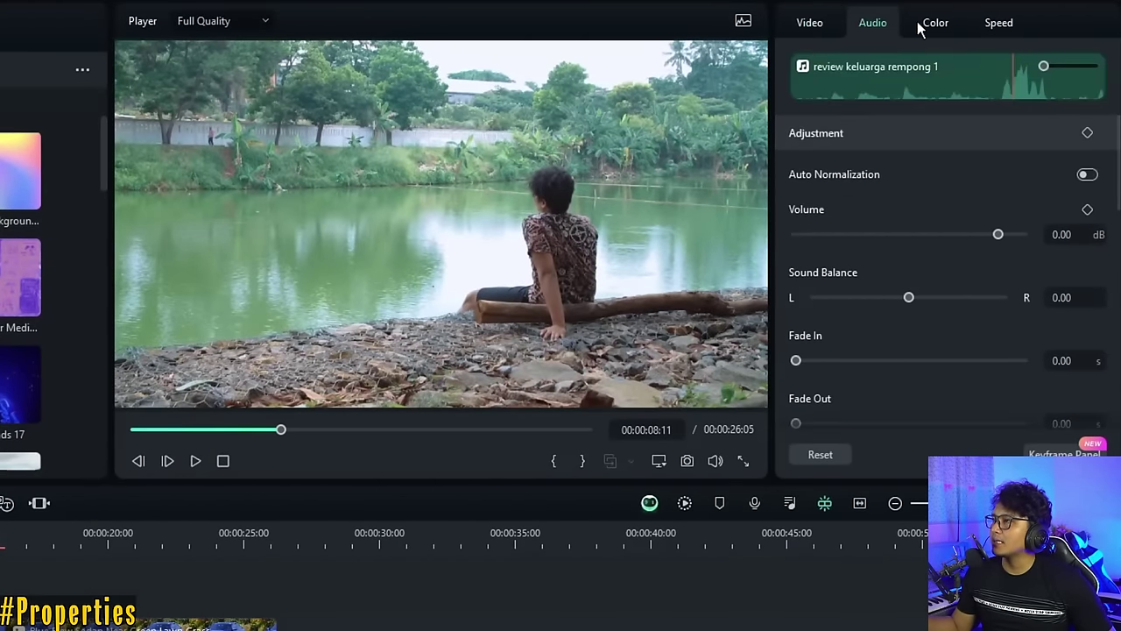
click(935, 23)
click(998, 23)
click(813, 26)
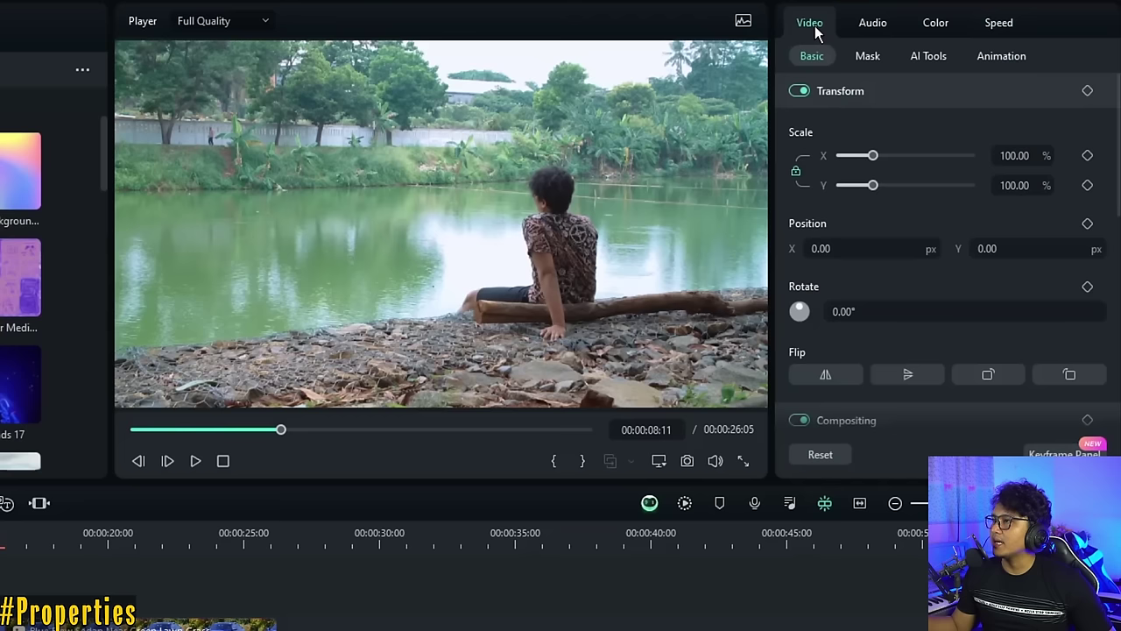
click(873, 23)
click(936, 23)
click(999, 23)
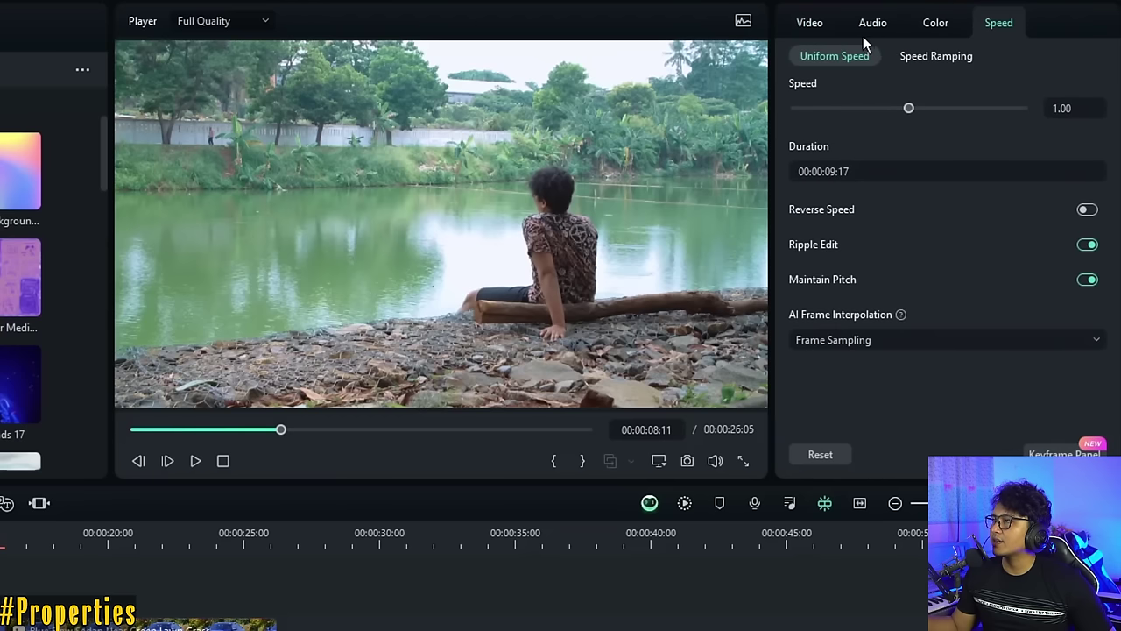
Look through the lakeside clip's video settings: Basic, Mask, AI Tools and Animation
click(817, 24)
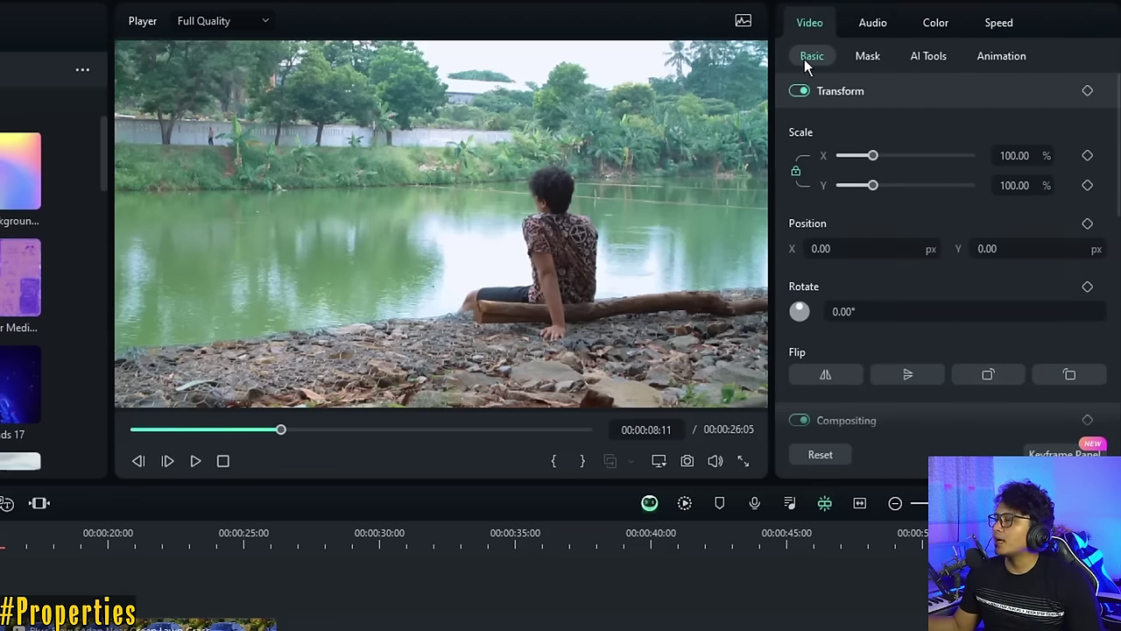
click(868, 55)
click(928, 55)
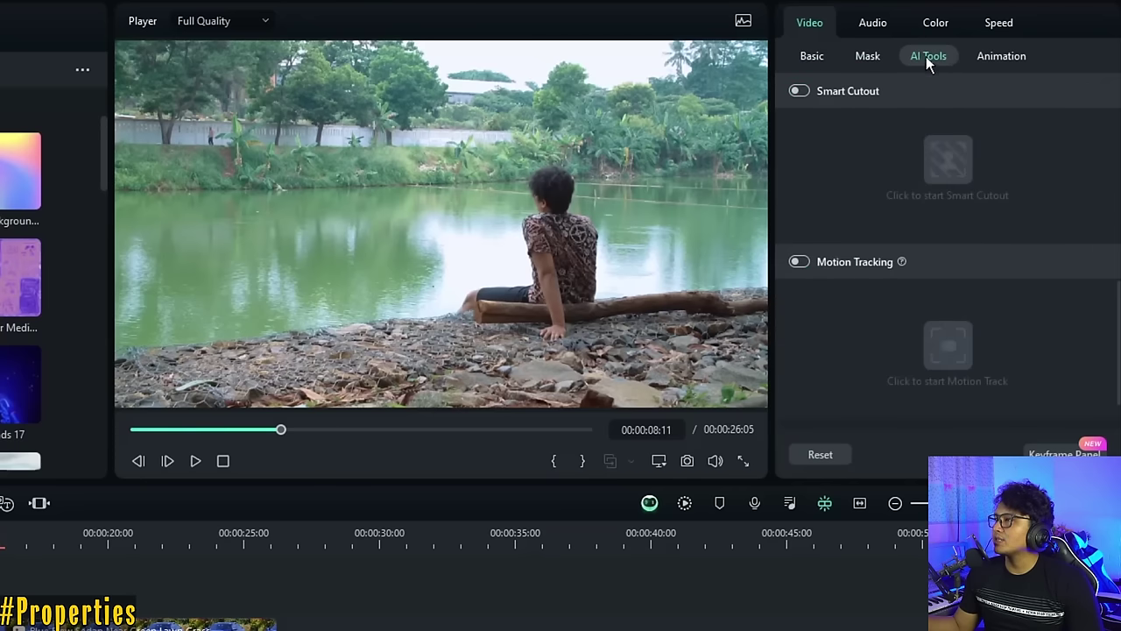
click(1002, 56)
click(813, 56)
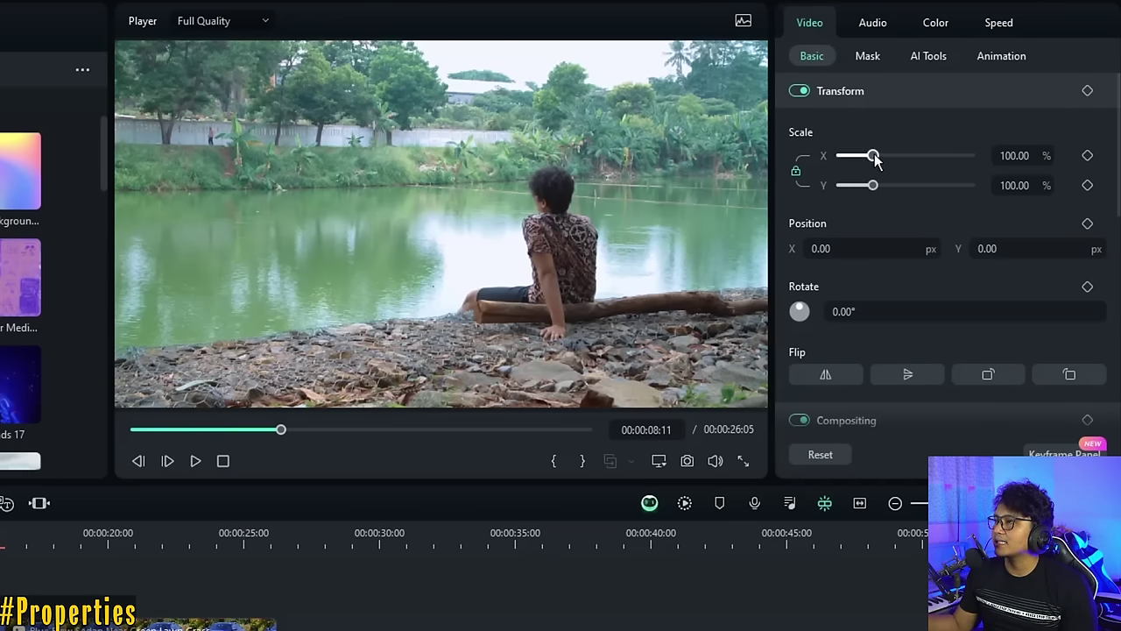
Scale the lakeside clip to 97.96% and toggle its Transform settings off and on to compare
mouse_move(872, 155)
mouse_down()
mouse_move(905, 155)
mouse_move(863, 156)
mouse_move(879, 162)
mouse_move(869, 172)
mouse_move(873, 158)
mouse_up()
click(797, 90)
click(798, 90)
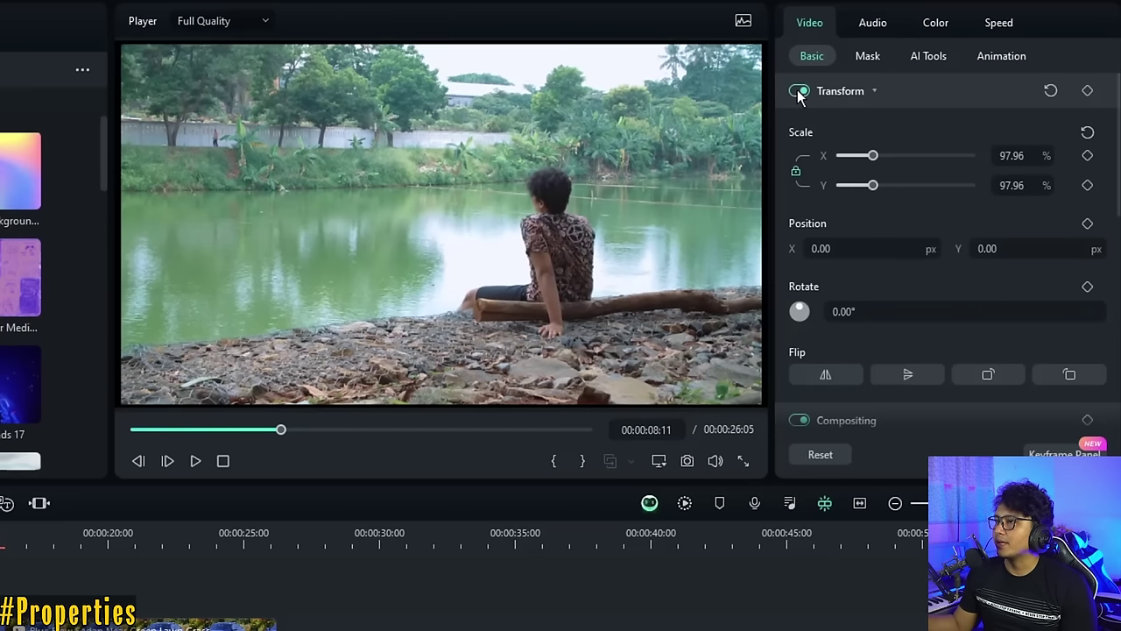
Try shifting the lakeside clip's X and Y position, and reset the position
mouse_move(843, 248)
mouse_down()
mouse_move(866, 248)
mouse_move(833, 248)
mouse_move(858, 248)
mouse_up()
drag(983, 248, 997, 249)
click(1051, 224)
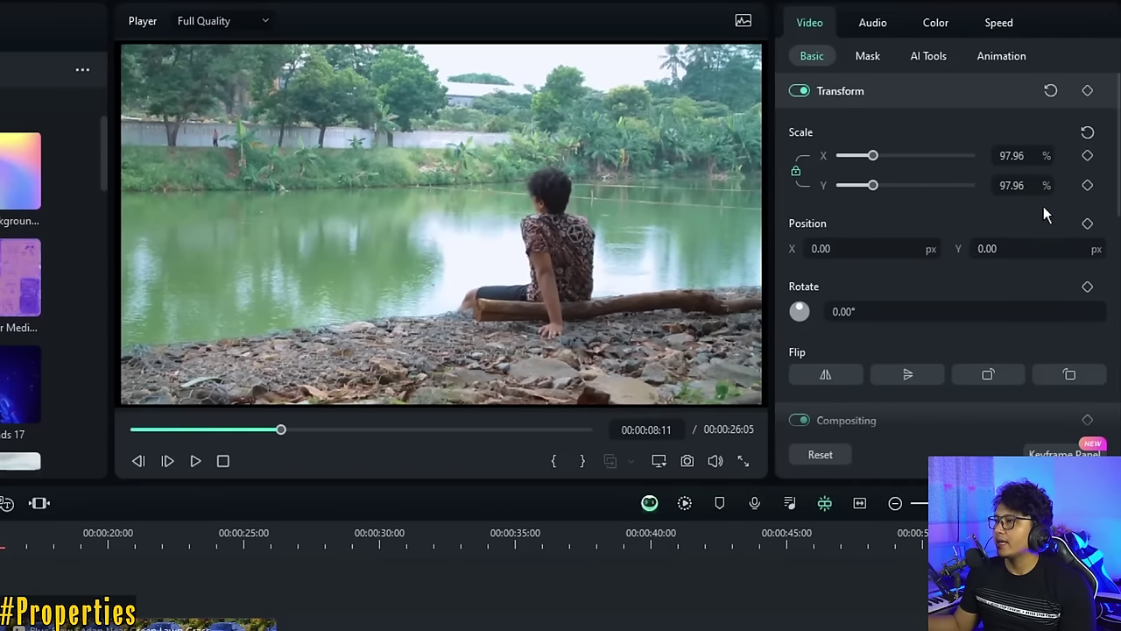
Rotate the lakeside clip to -4.00° and reset the rotation
mouse_move(850, 313)
mouse_down()
mouse_move(869, 313)
mouse_move(847, 313)
mouse_move(857, 312)
mouse_up()
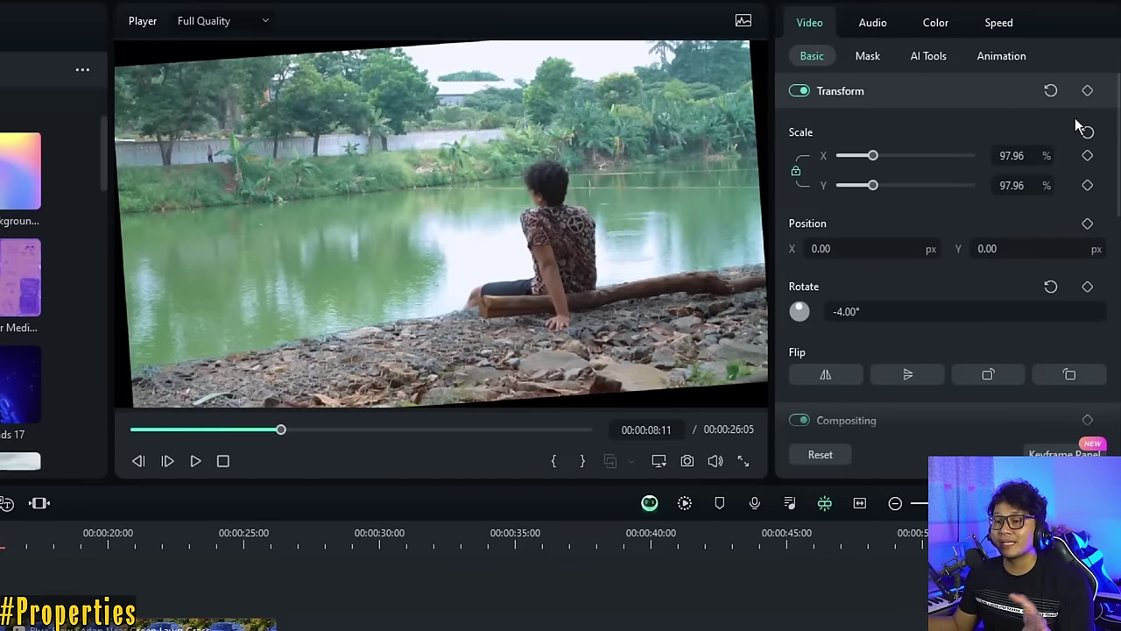
scroll(1065, 154, down, 2)
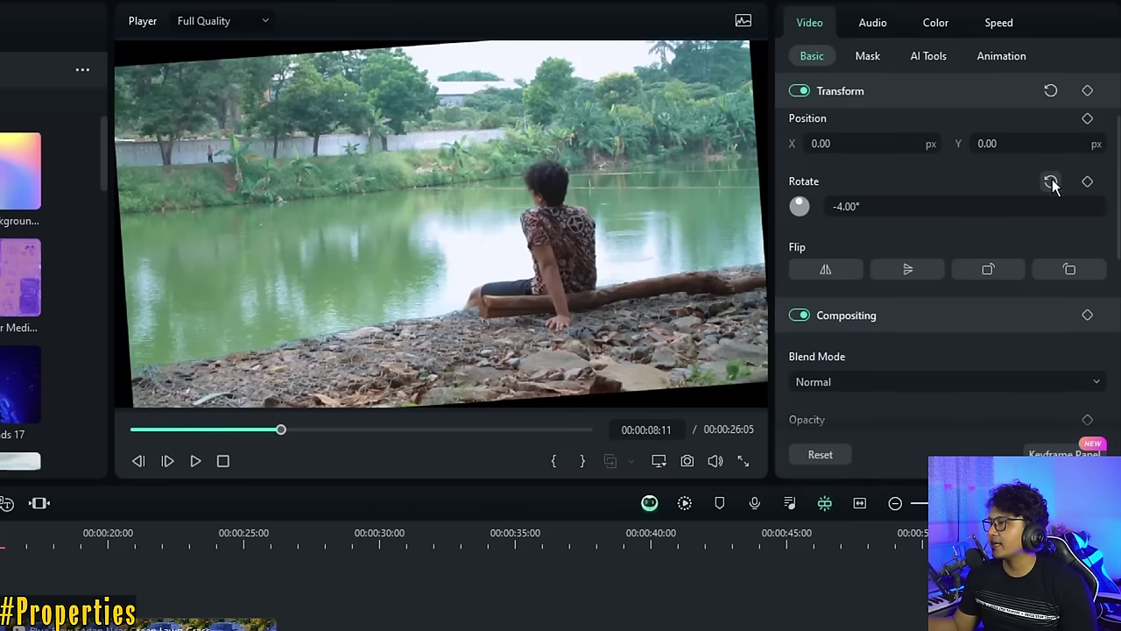
click(1051, 182)
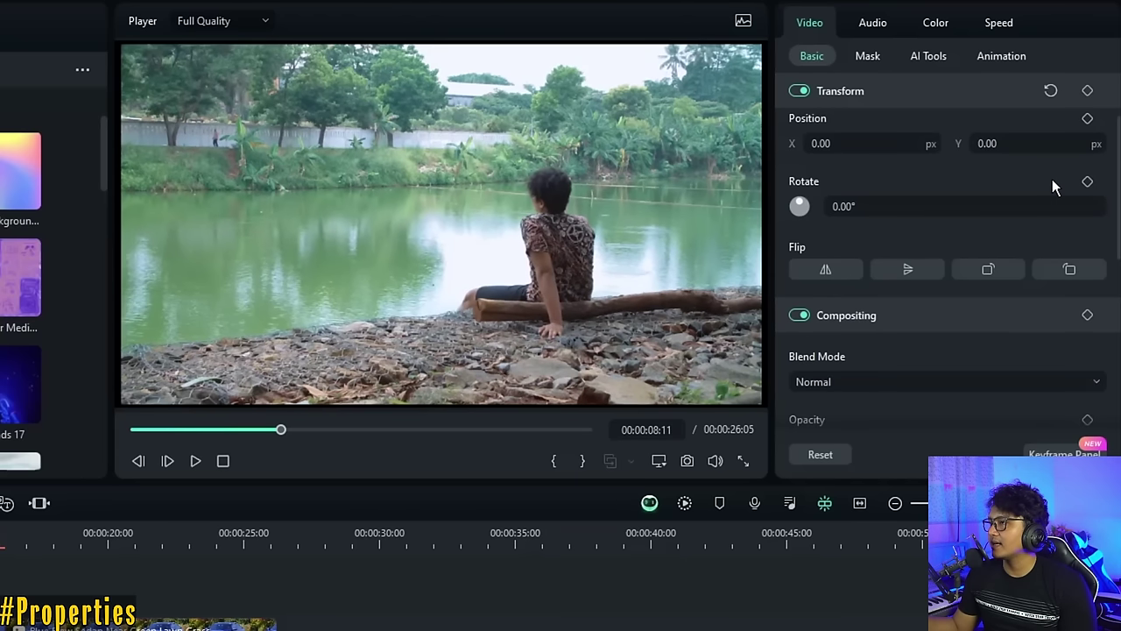
Flip the lakeside clip horizontally and back, and flip it vertically and back
click(827, 273)
click(827, 273)
click(912, 274)
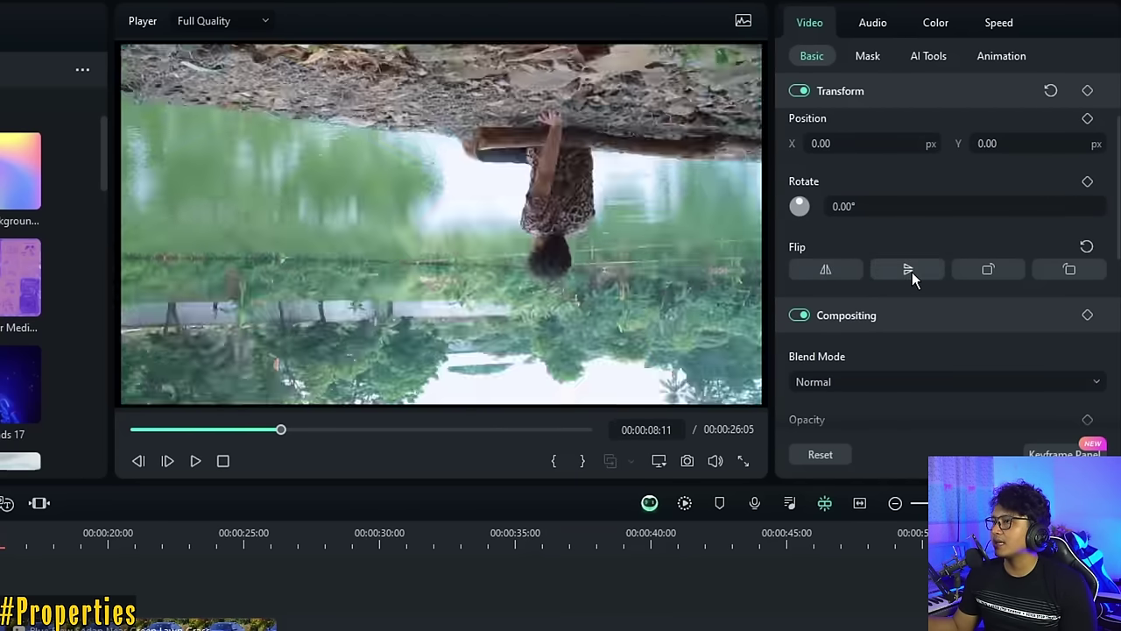
click(912, 271)
Set the lakeside clip's opacity to 95 and enable its background with the Blur type
scroll(833, 198, down, 3)
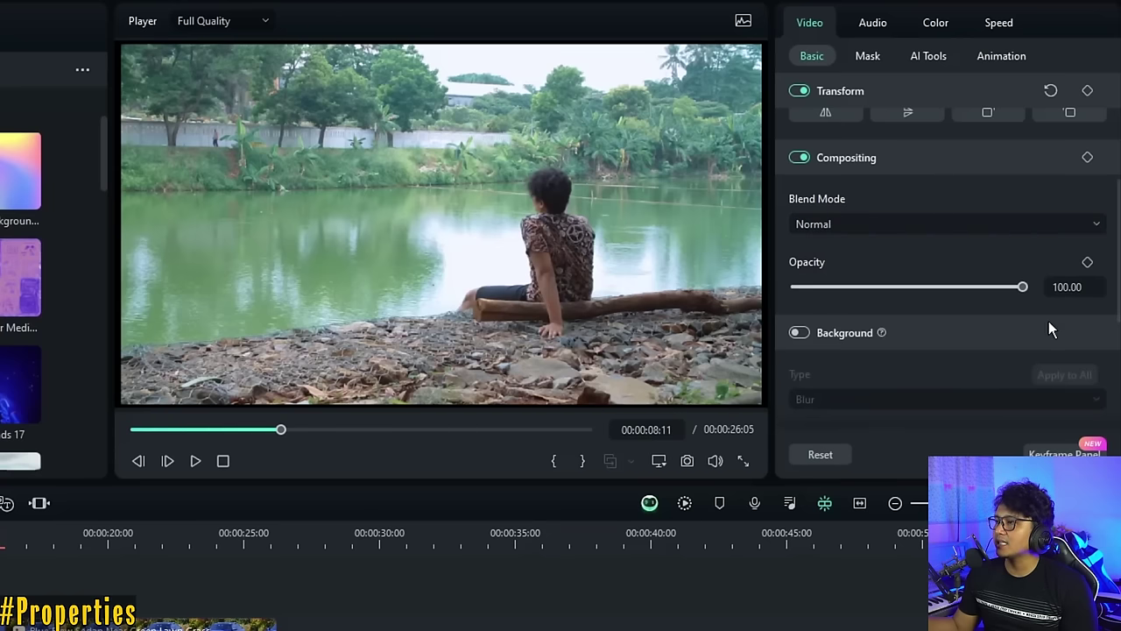
mouse_move(1023, 287)
mouse_down()
mouse_move(858, 286)
mouse_move(925, 297)
mouse_move(1013, 289)
mouse_up()
click(800, 335)
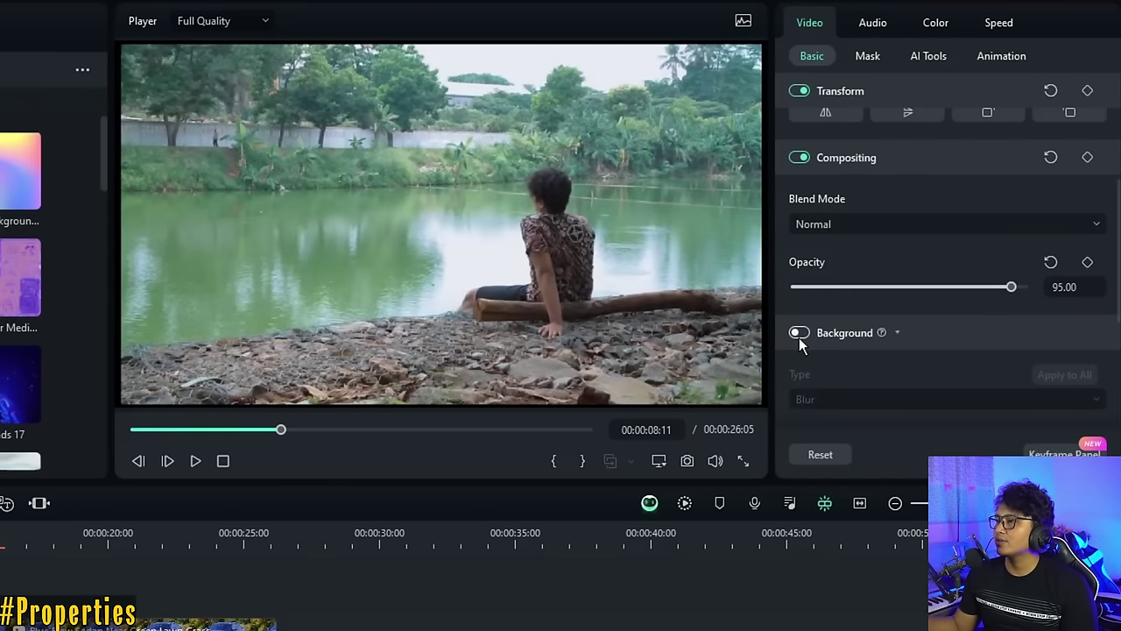
click(877, 399)
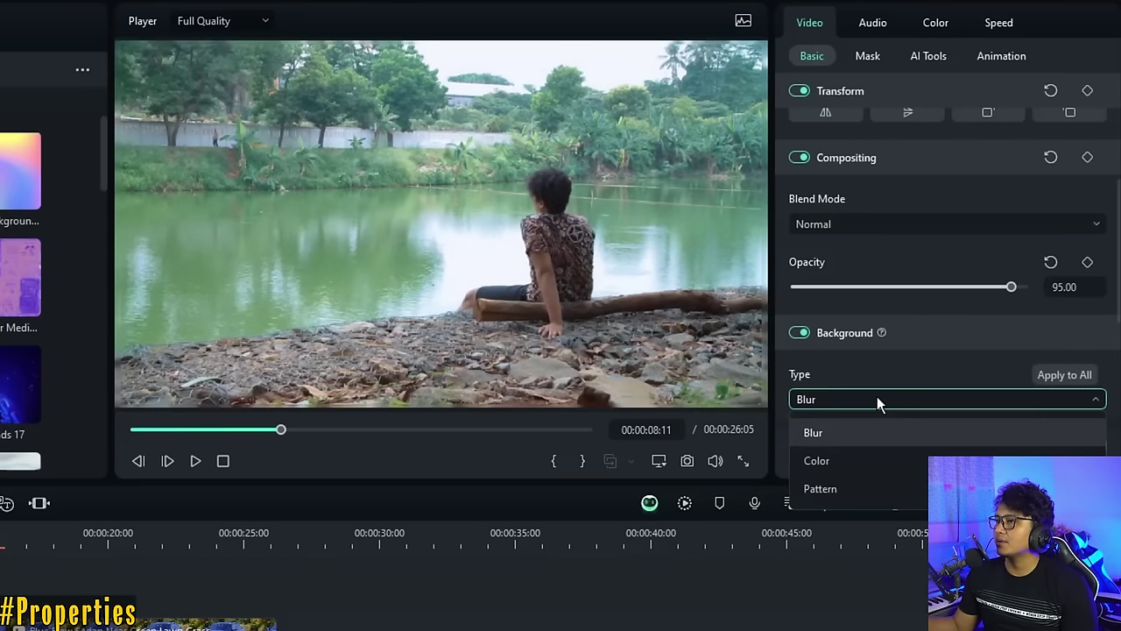
click(844, 431)
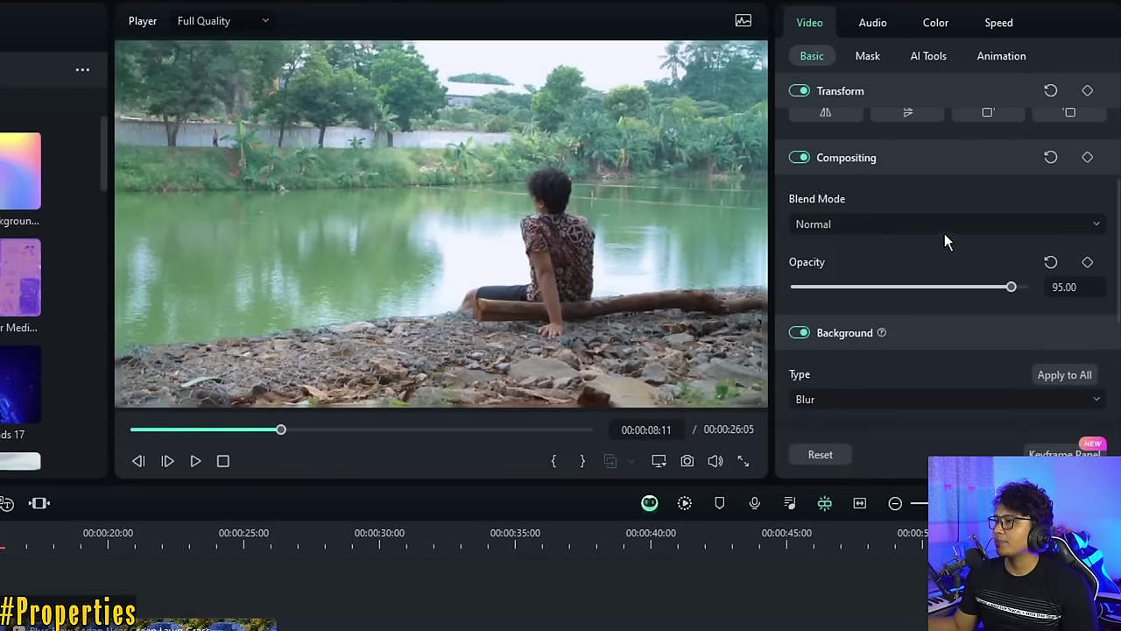
Scale the lakeside clip down to 65.31% and review its background blur settings
scroll(958, 228, up, 4)
scroll(957, 224, up, 1)
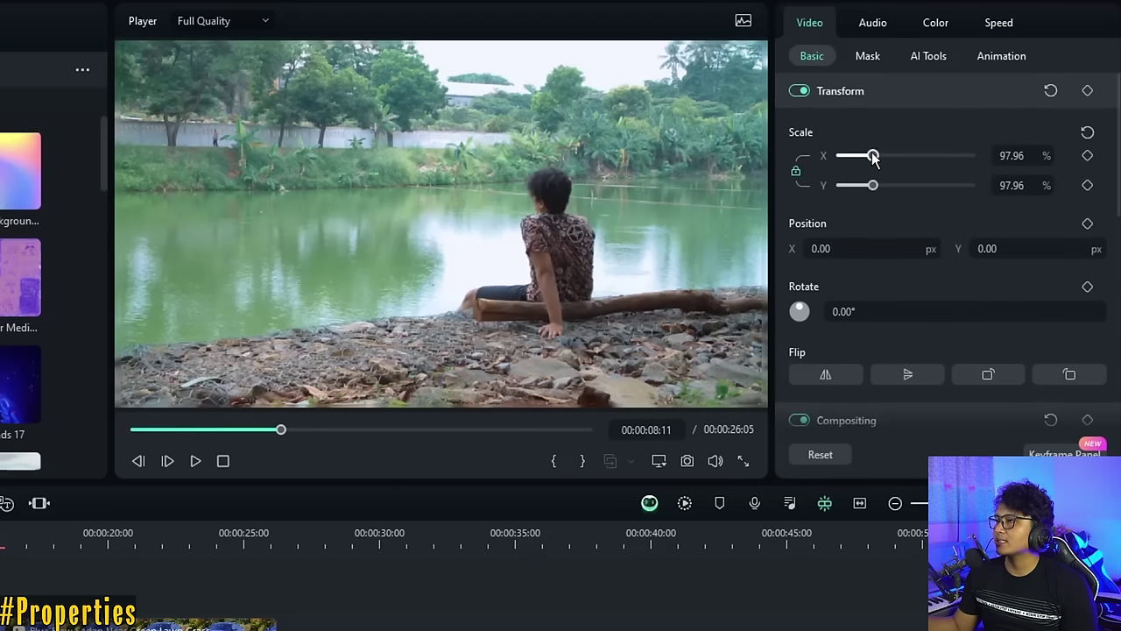
mouse_move(873, 155)
mouse_down()
mouse_move(851, 155)
mouse_move(862, 155)
mouse_up()
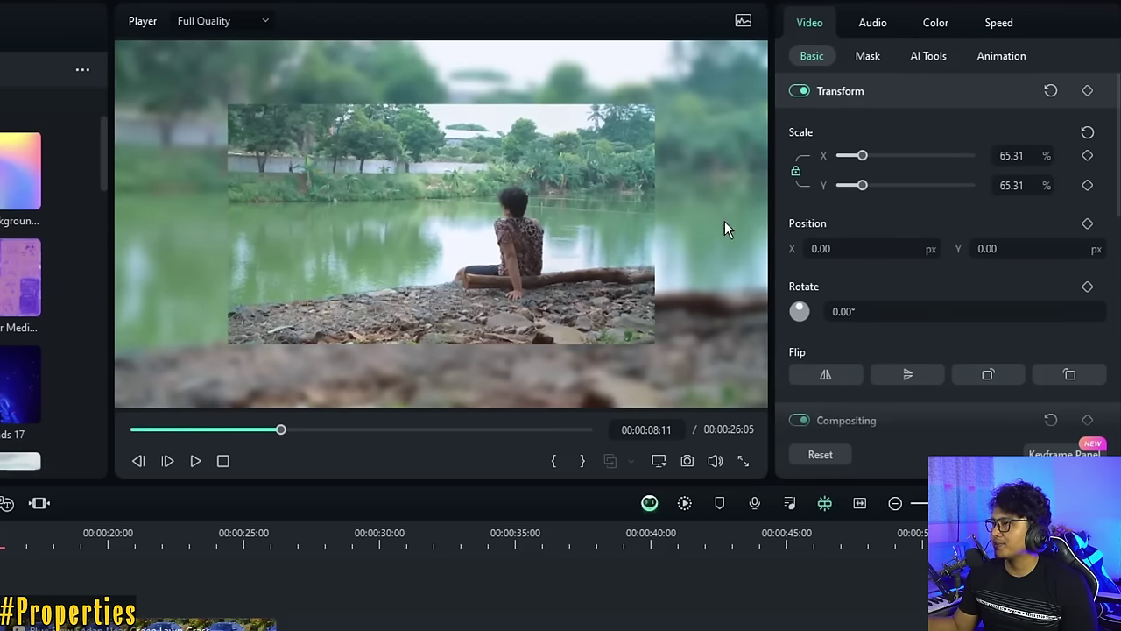
scroll(967, 317, down, 8)
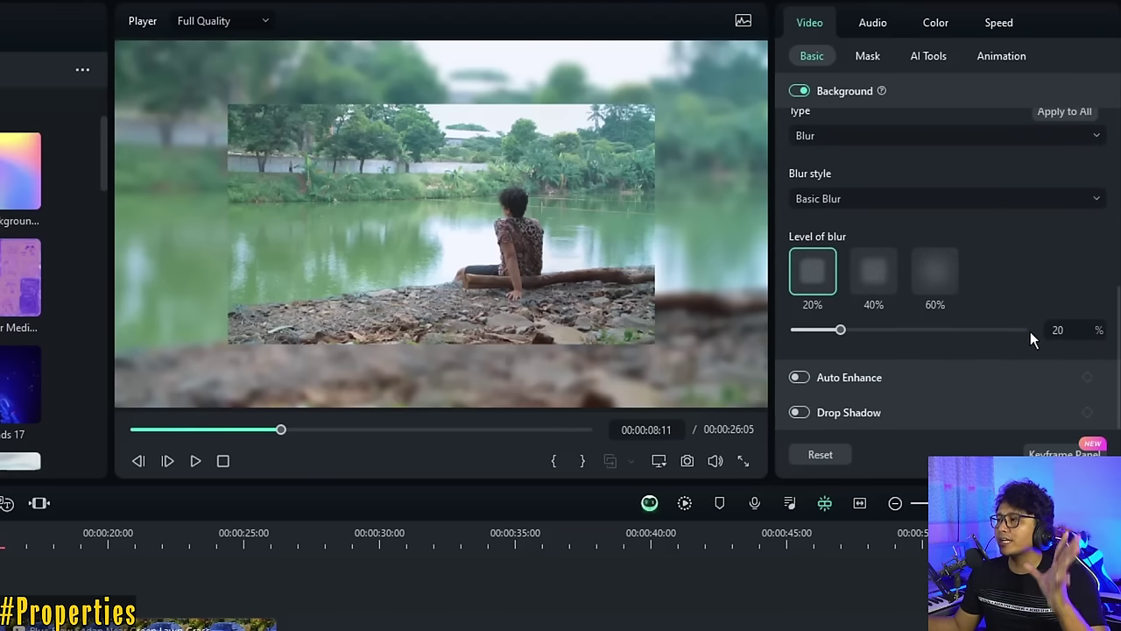
Show the lakeside clip's audio properties and play the clip from 00:00:08:01 to hear its sound
click(876, 24)
key(space)
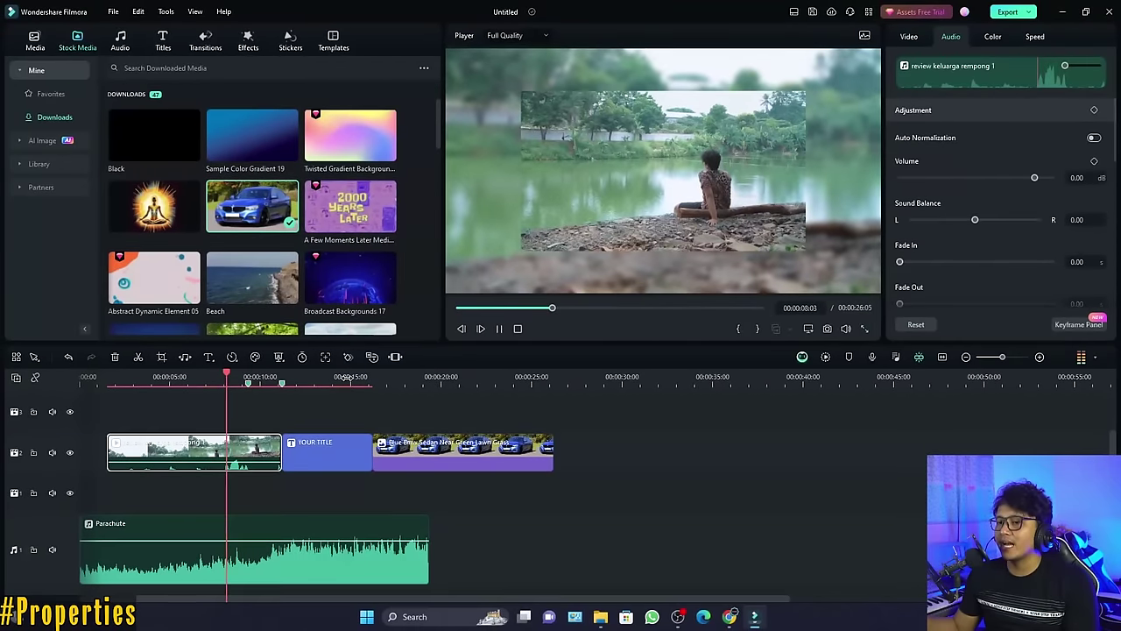
key(space)
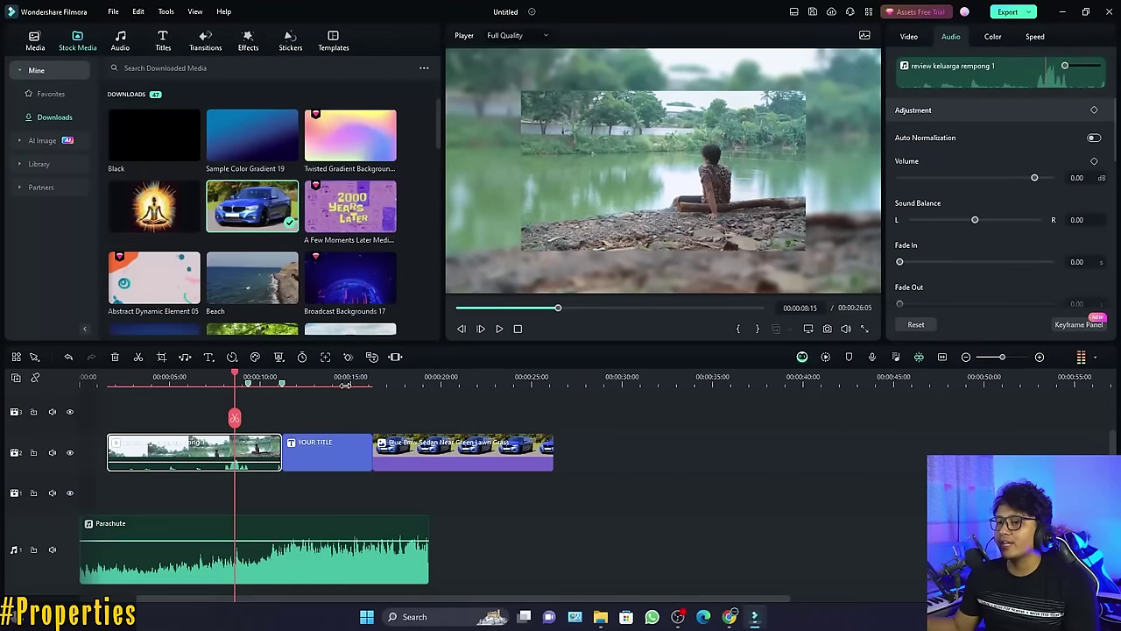
scroll(287, 398, up, 3)
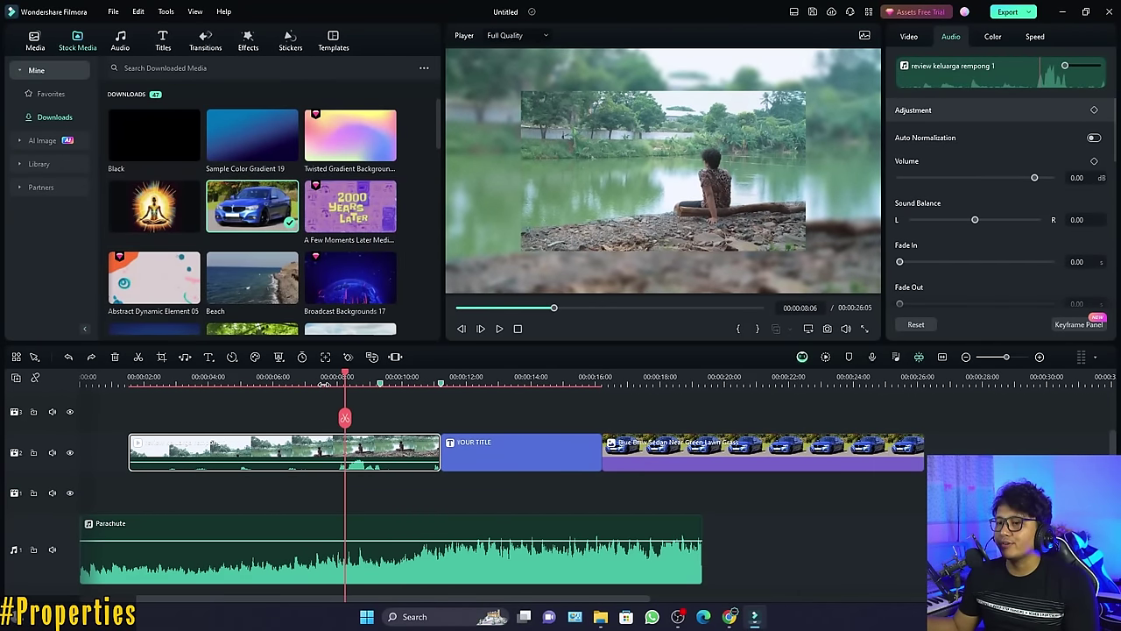
click(338, 378)
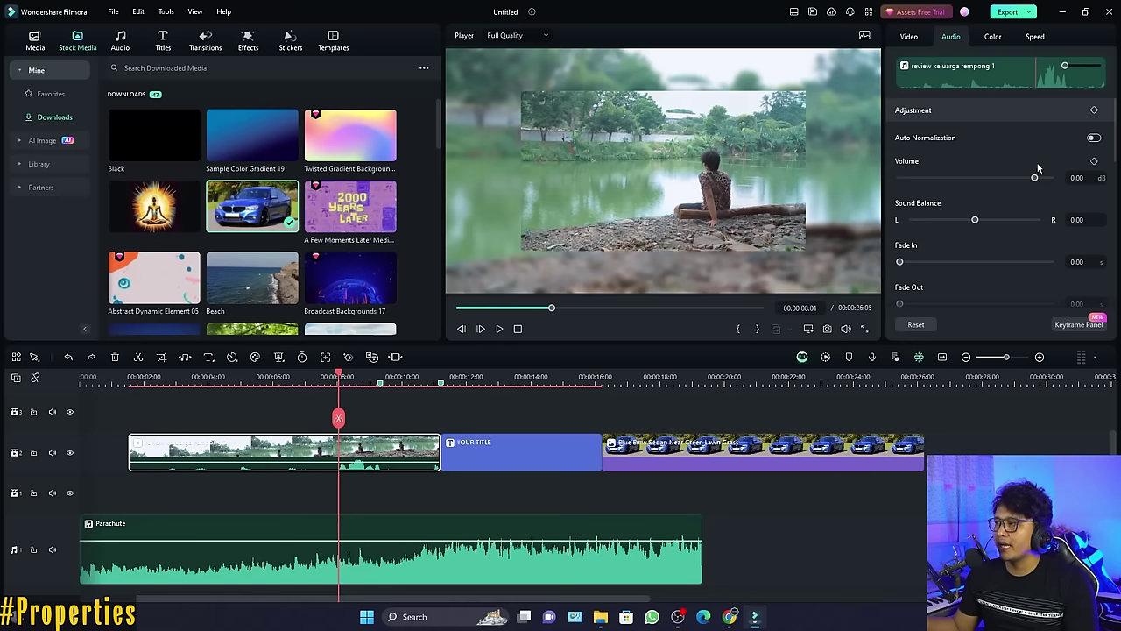
key(space)
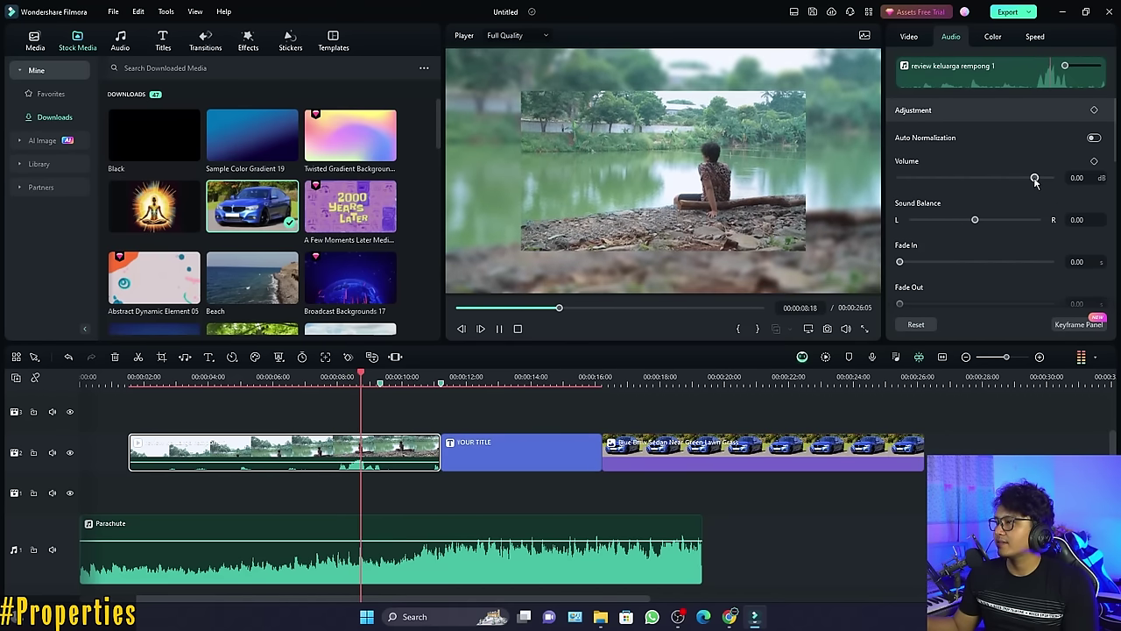
key(space)
Return the playhead to 00:00:08:01 and lower the volume of the Parachute audio
click(338, 378)
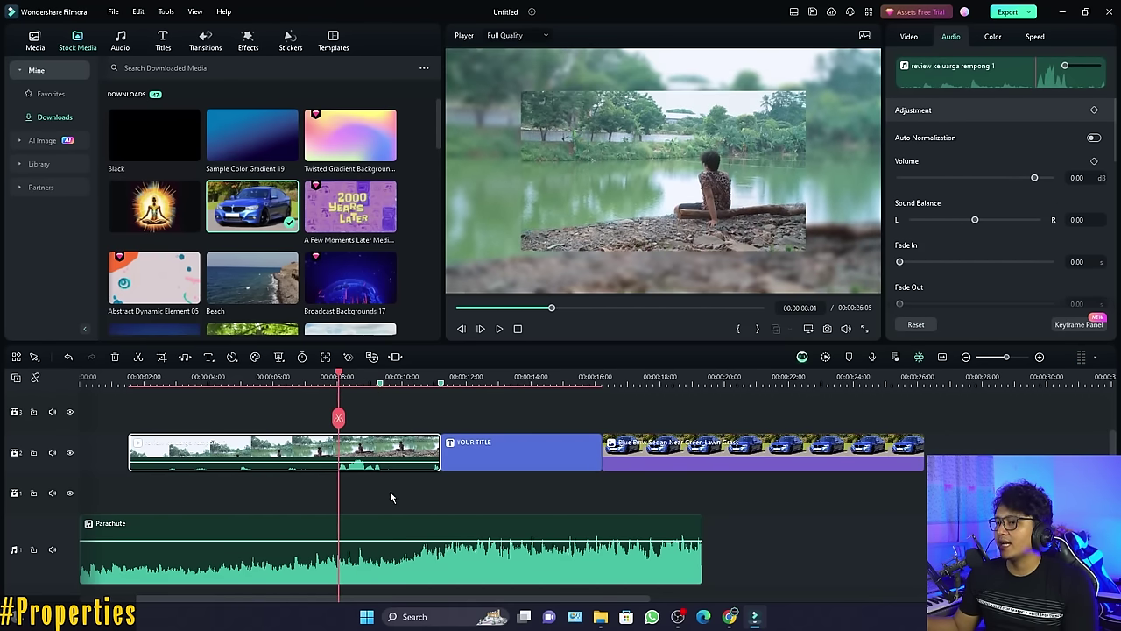
click(523, 575)
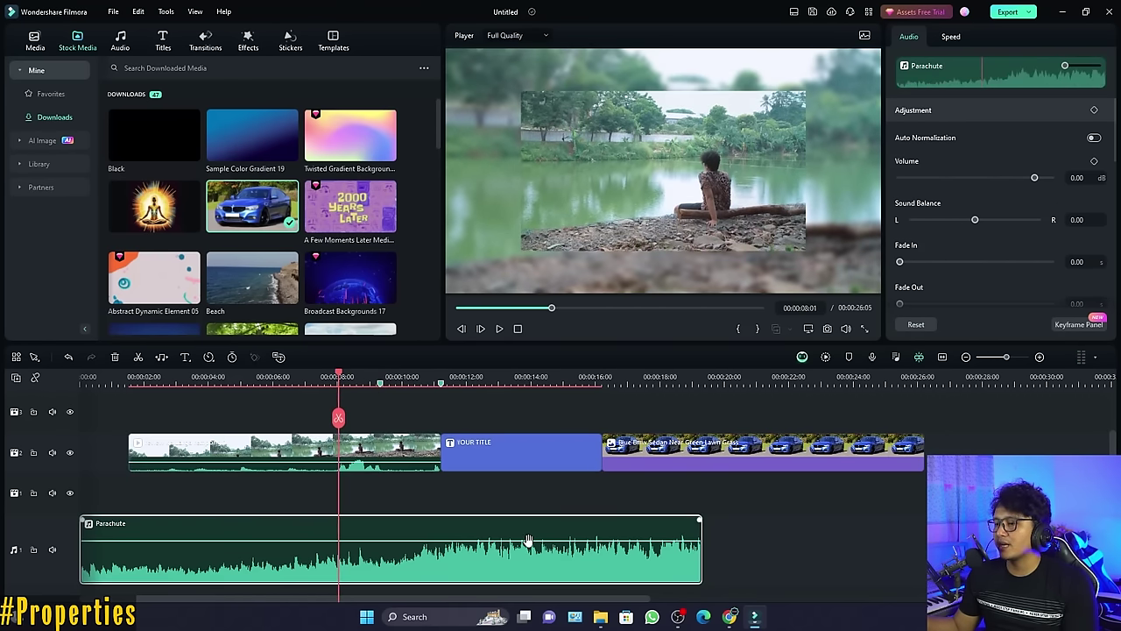
drag(534, 543, 531, 567)
Raise the lakeside clip's volume for a test playback, and set it to 1.00 dB
click(382, 447)
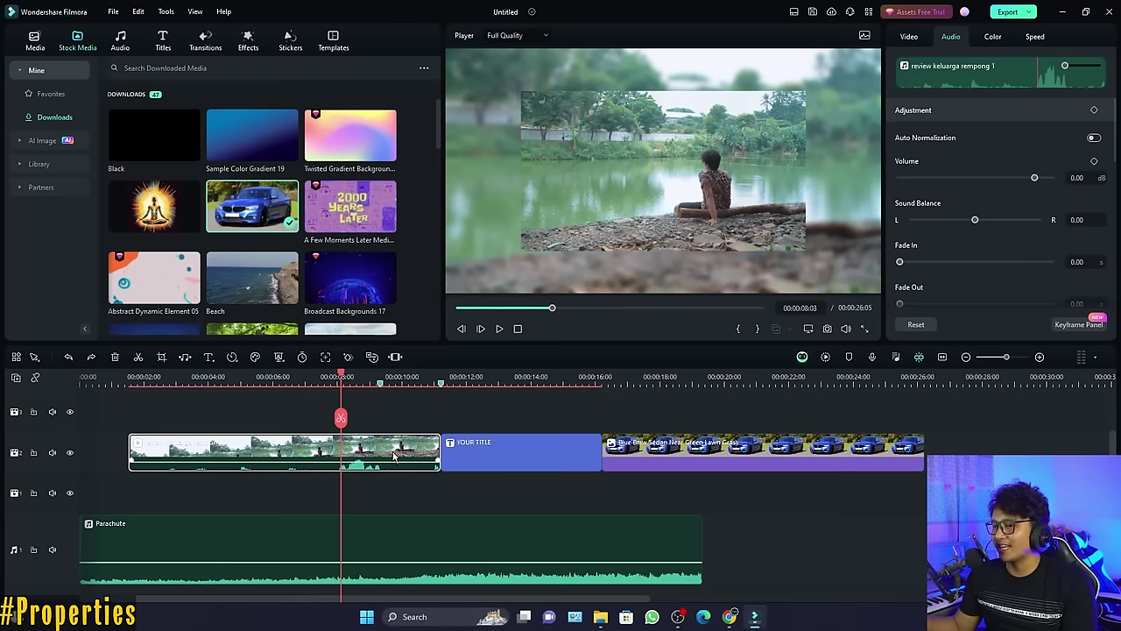
mouse_move(1037, 179)
mouse_down()
mouse_move(998, 179)
mouse_move(1051, 179)
mouse_up()
key(space)
drag(337, 378, 363, 379)
drag(1050, 179, 1036, 179)
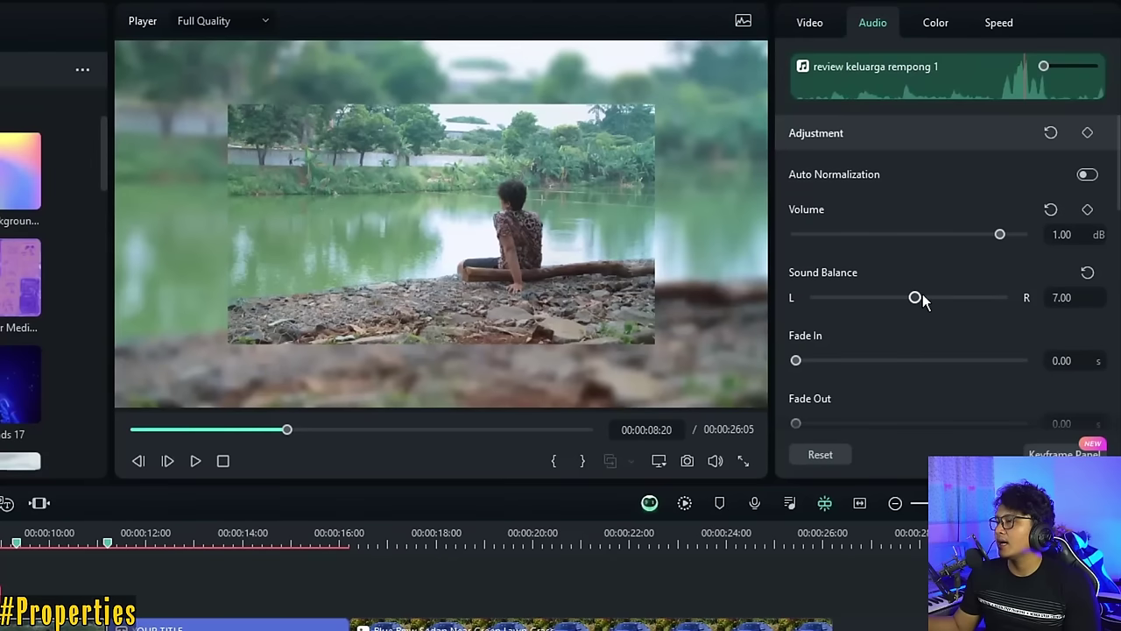
Set the lakeside clip's sound balance to -100.00 and its audio fade-in to 0.82 s
drag(996, 298, 813, 298)
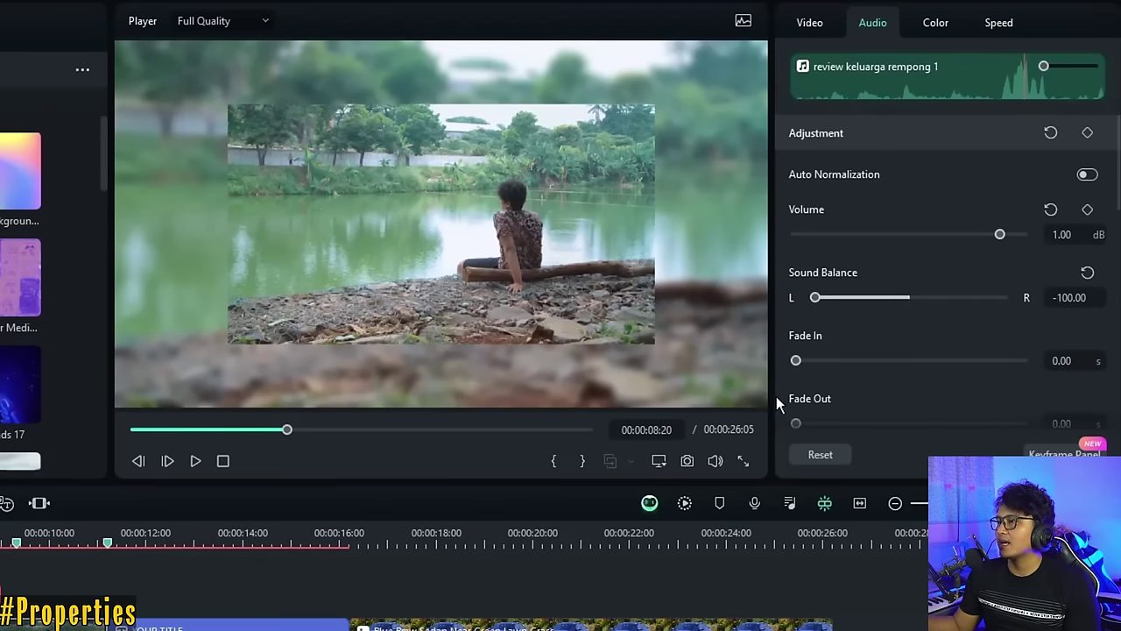
drag(796, 361, 817, 368)
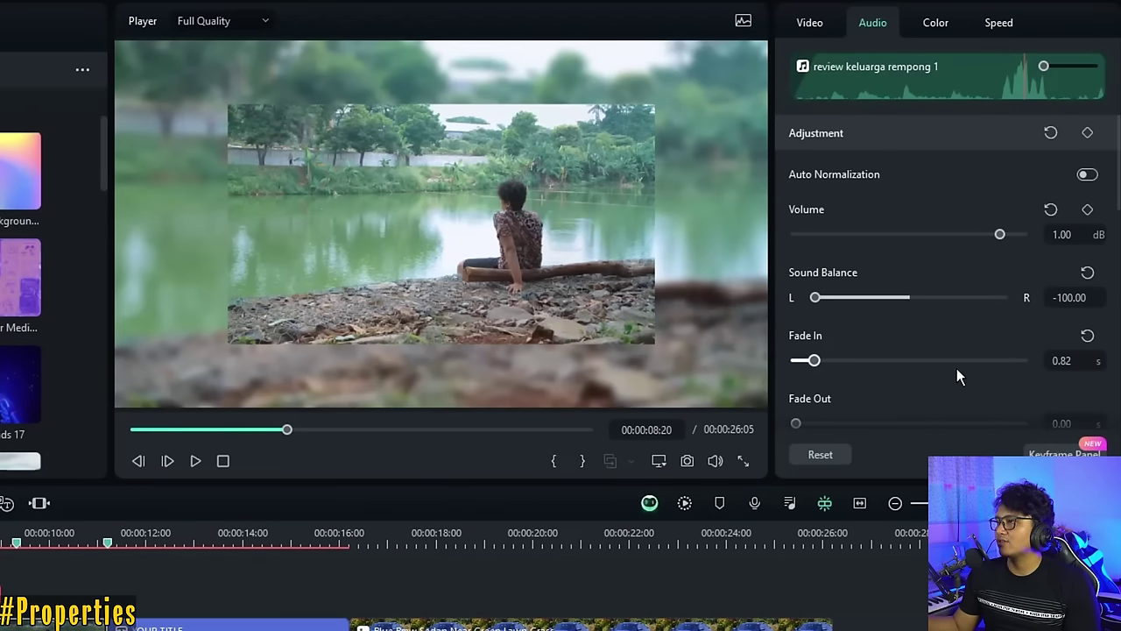
scroll(955, 369, down, 3)
scroll(955, 370, up, 3)
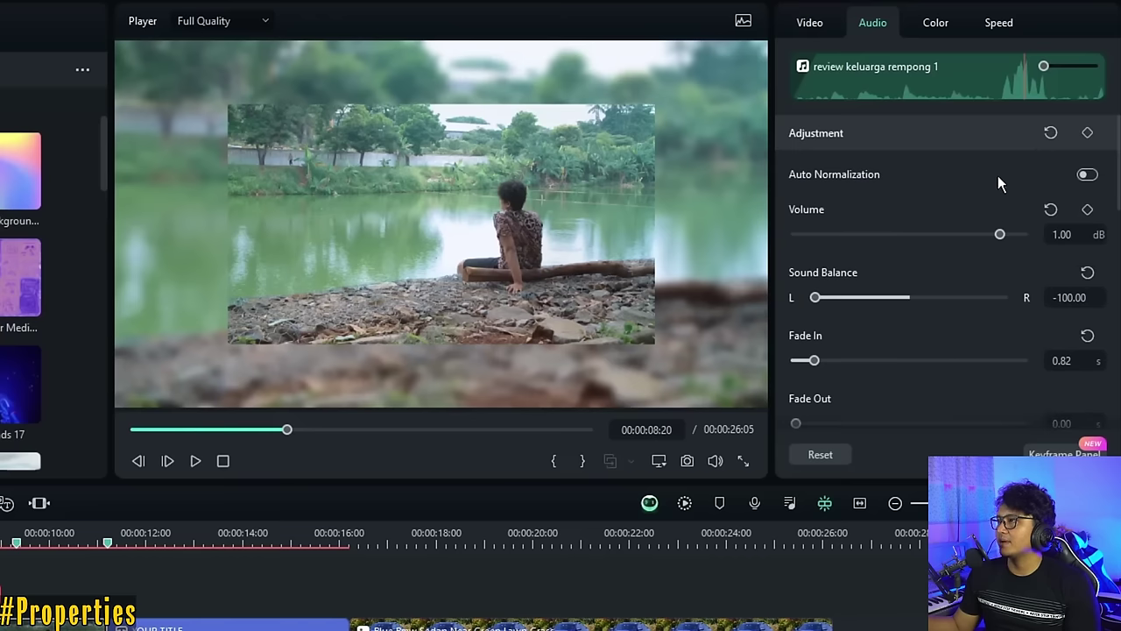
Review the lakeside clip's basic, HSL and curves color settings, and set its White level to 10.00
click(935, 30)
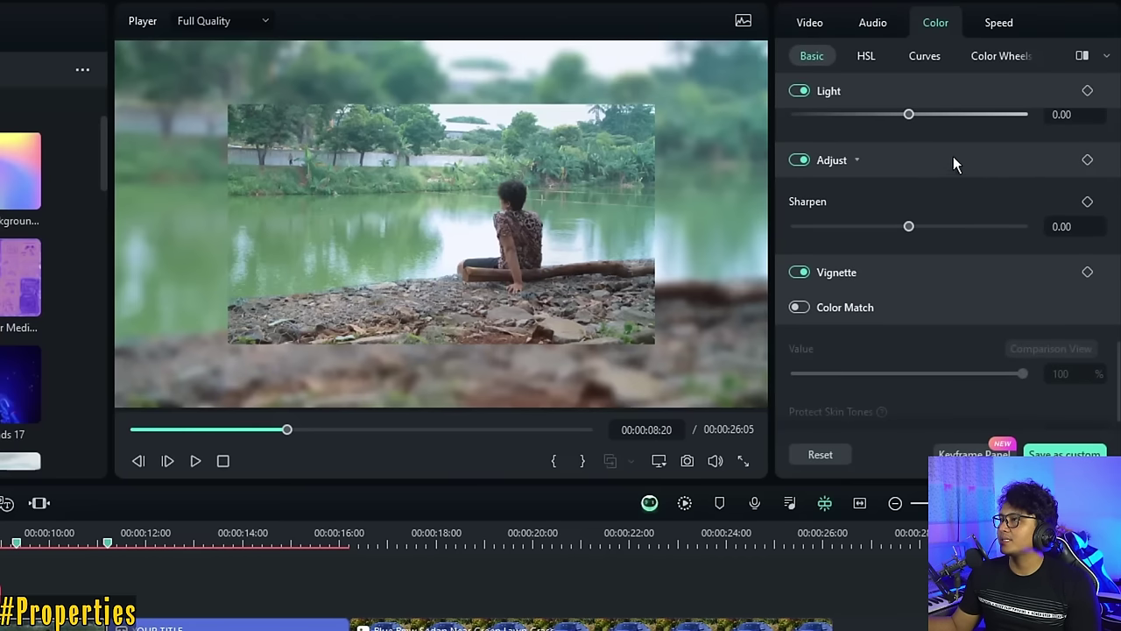
click(865, 55)
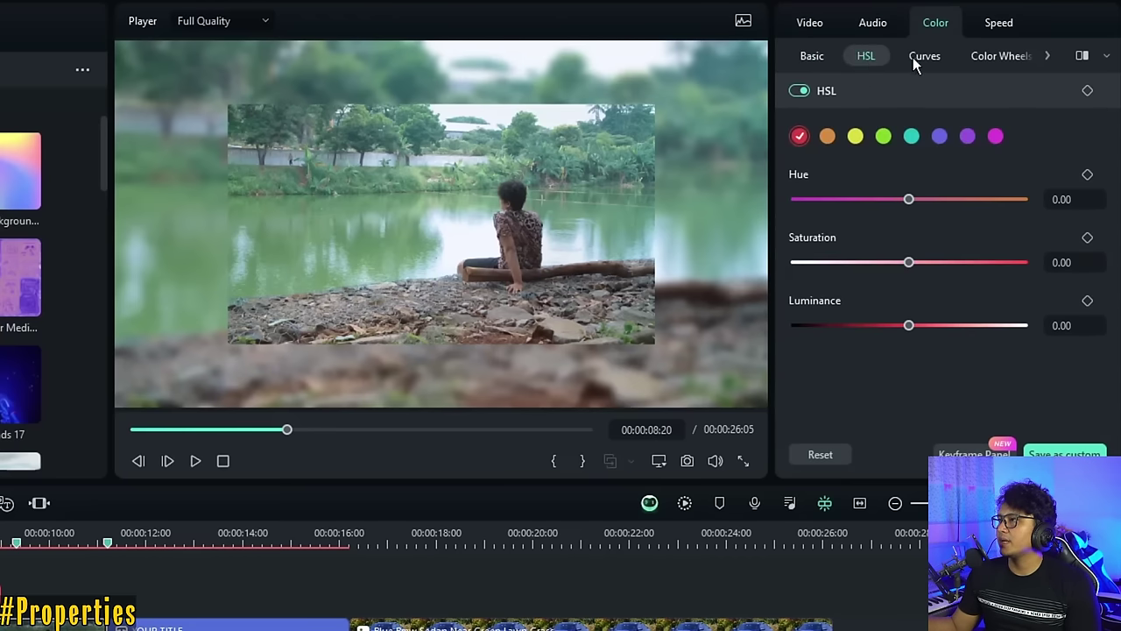
click(921, 55)
click(815, 58)
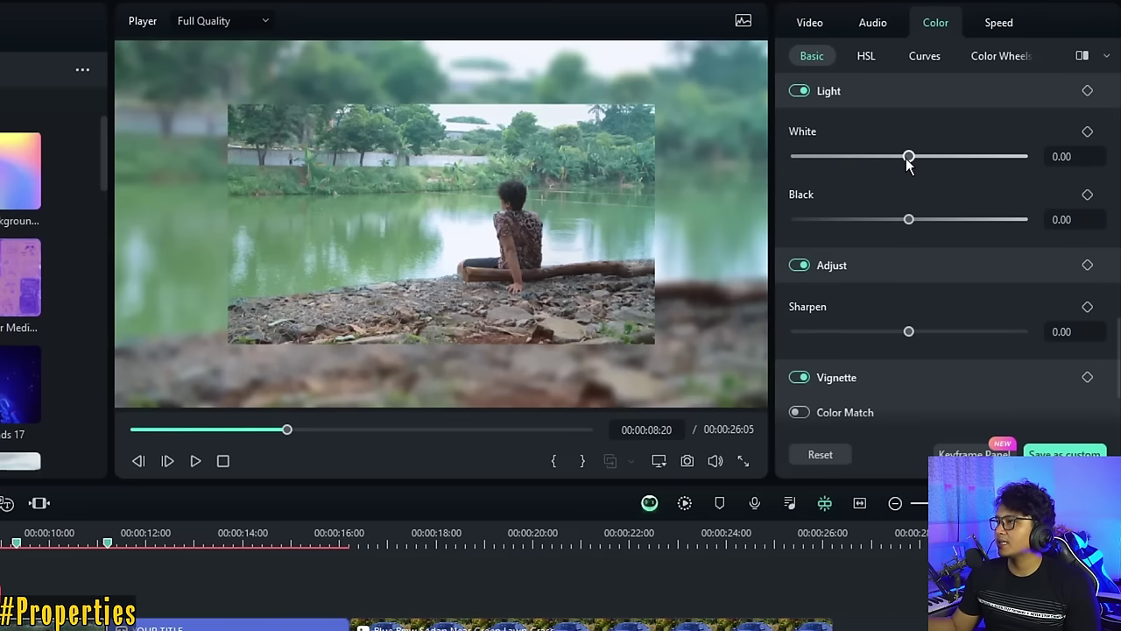
drag(908, 162, 868, 155)
Reset the lakeside clip's scale to 100% and set its sharpening to 28.00
click(807, 23)
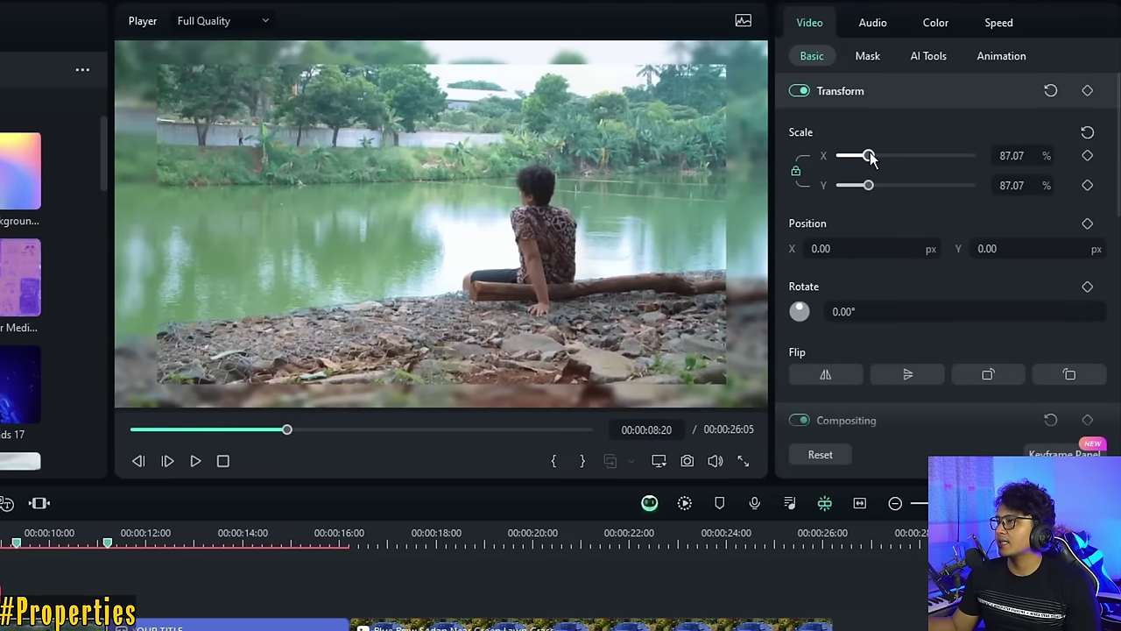
click(1087, 131)
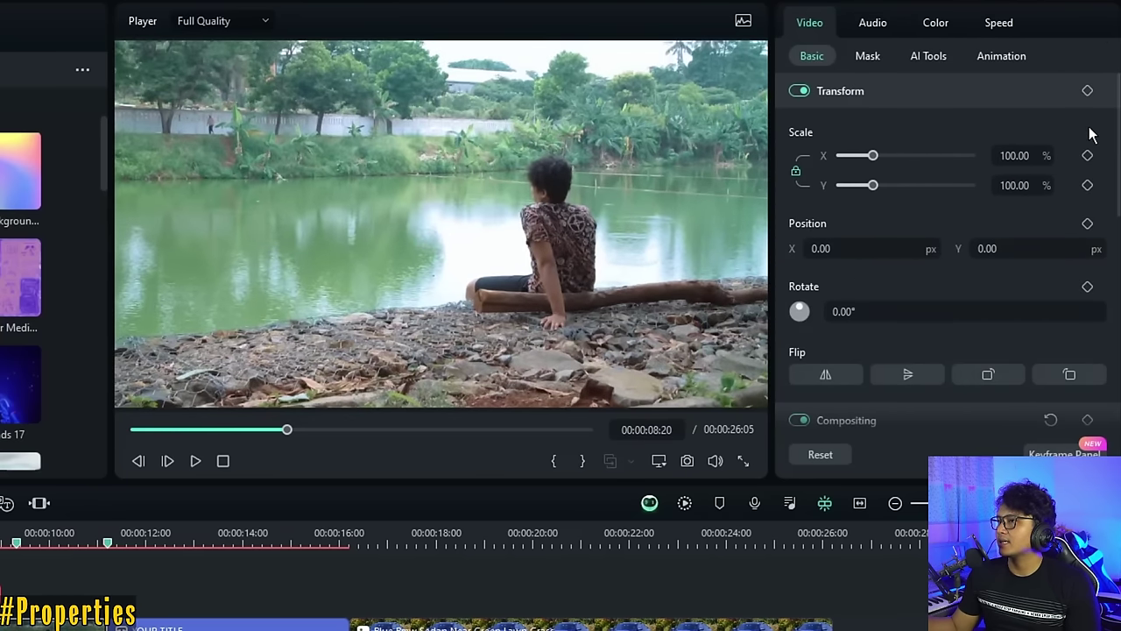
click(938, 26)
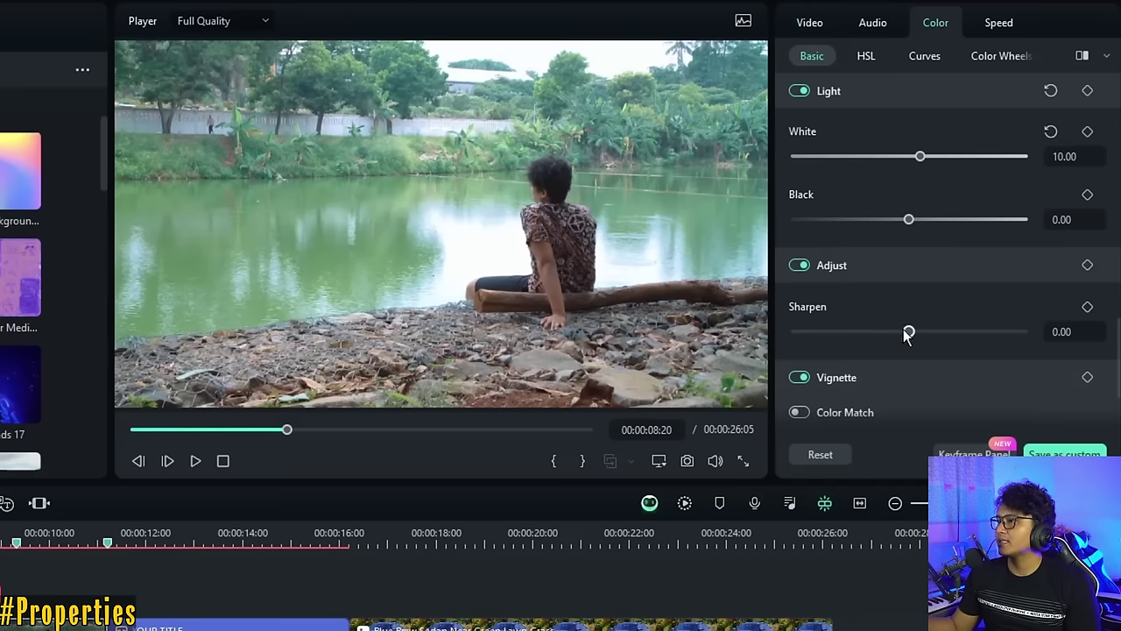
drag(908, 331, 942, 342)
Expand the lakeside clip's vignette settings, set the amount to -10.00, and review the remaining vignette options
scroll(903, 379, down, 1)
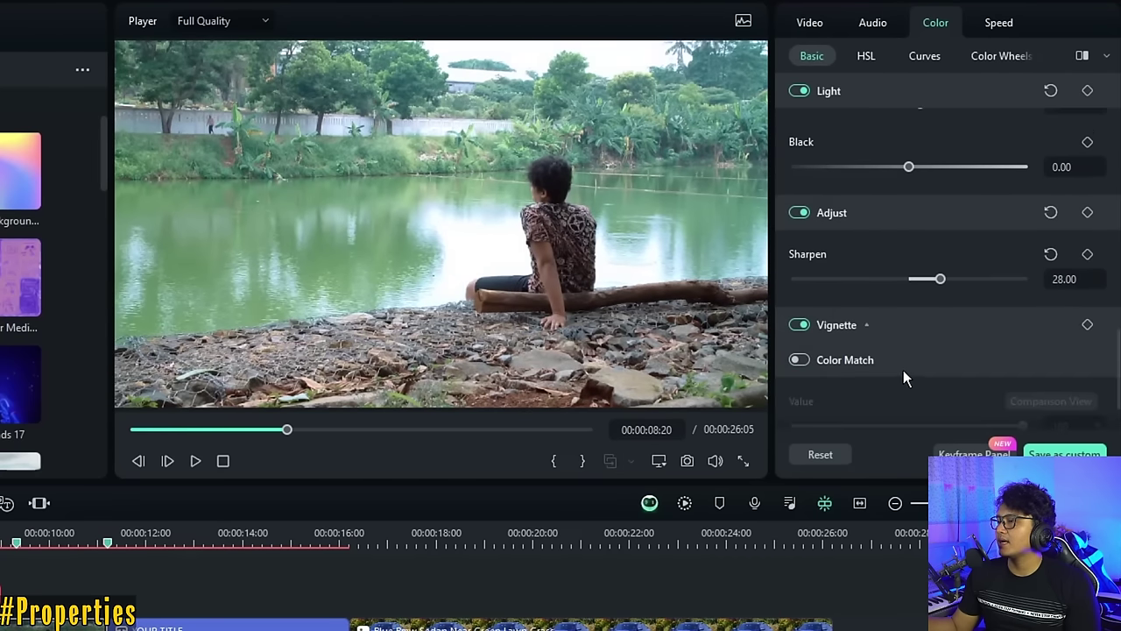
click(864, 329)
mouse_move(908, 391)
mouse_down()
mouse_move(961, 391)
mouse_move(750, 406)
mouse_move(900, 390)
mouse_up()
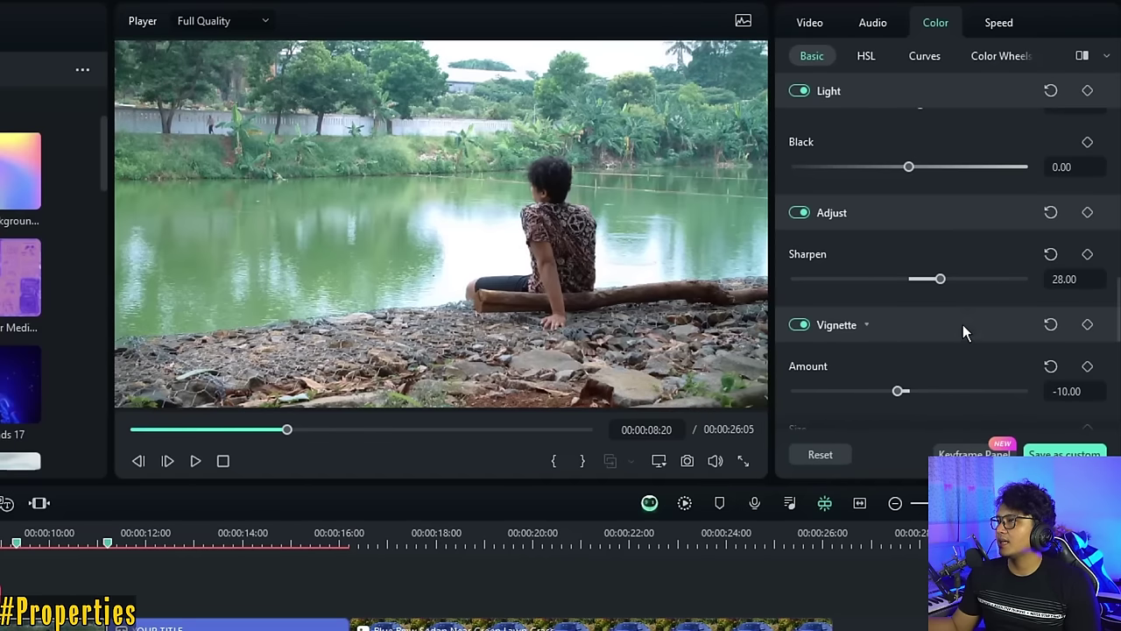
scroll(963, 324, down, 3)
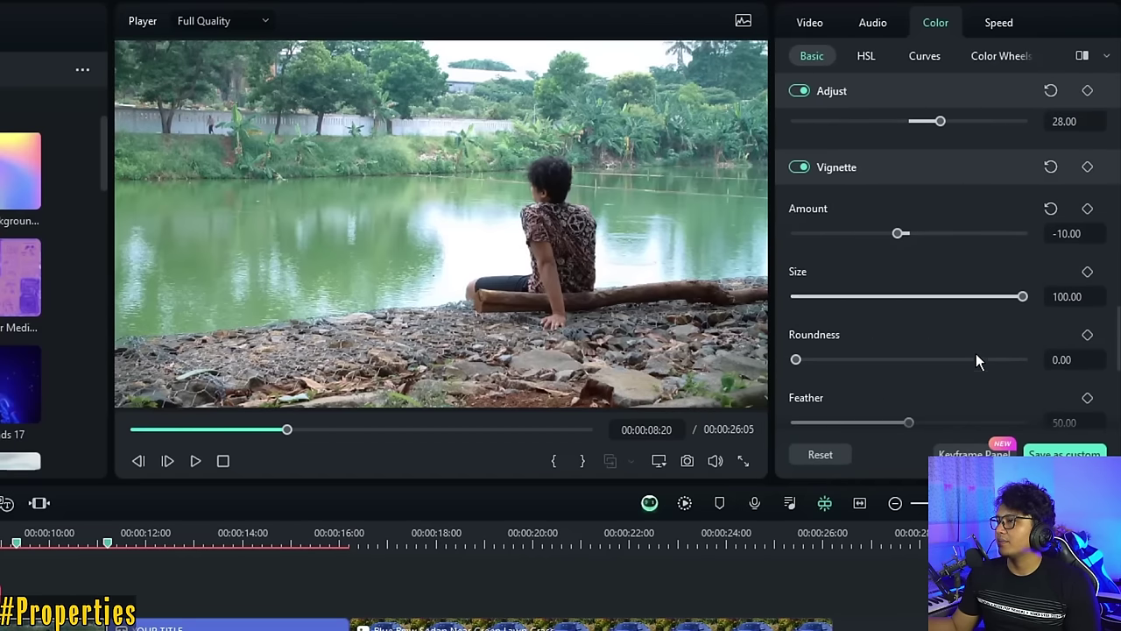
scroll(975, 360, down, 4)
Examine the lakeside clip's curves, color wheels and HSL settings, and return to the basic color settings
click(941, 53)
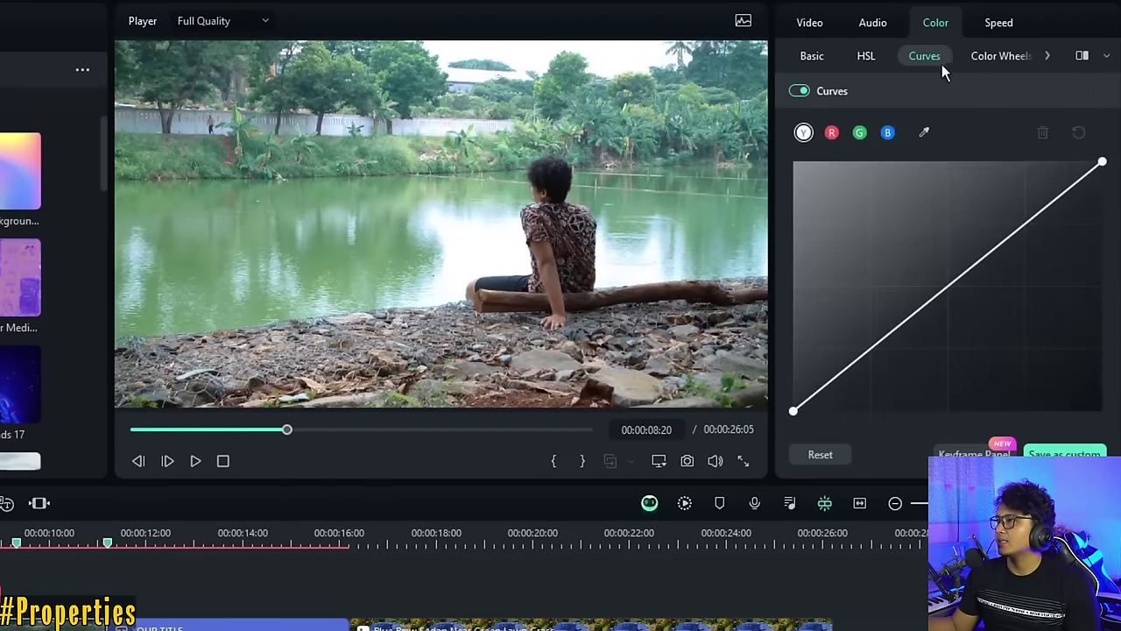
click(987, 50)
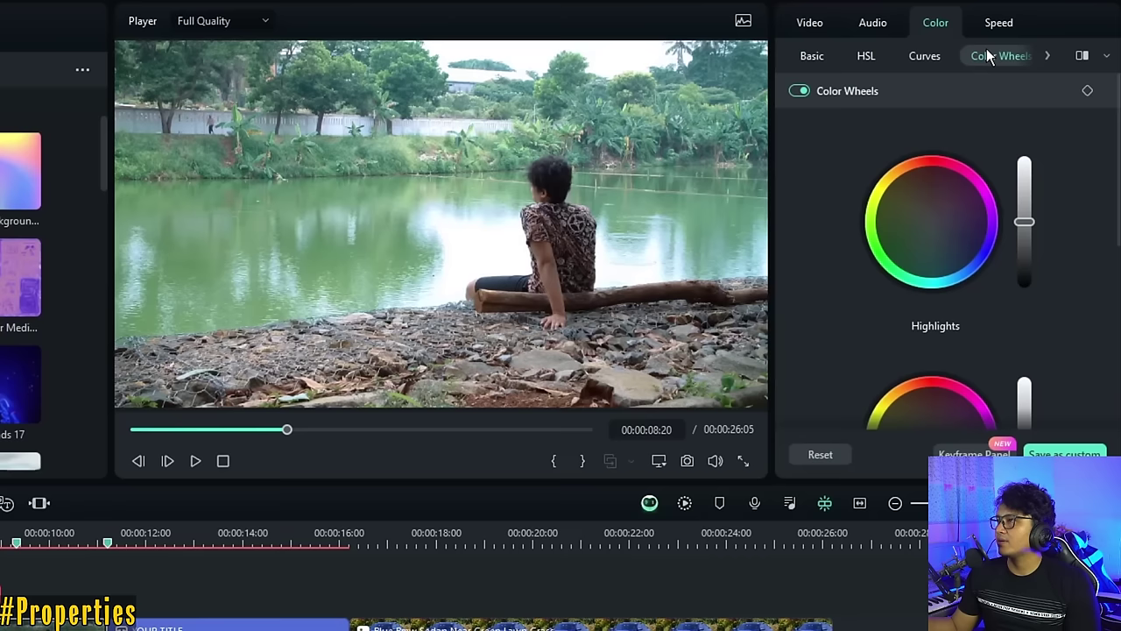
click(928, 55)
click(865, 55)
click(812, 55)
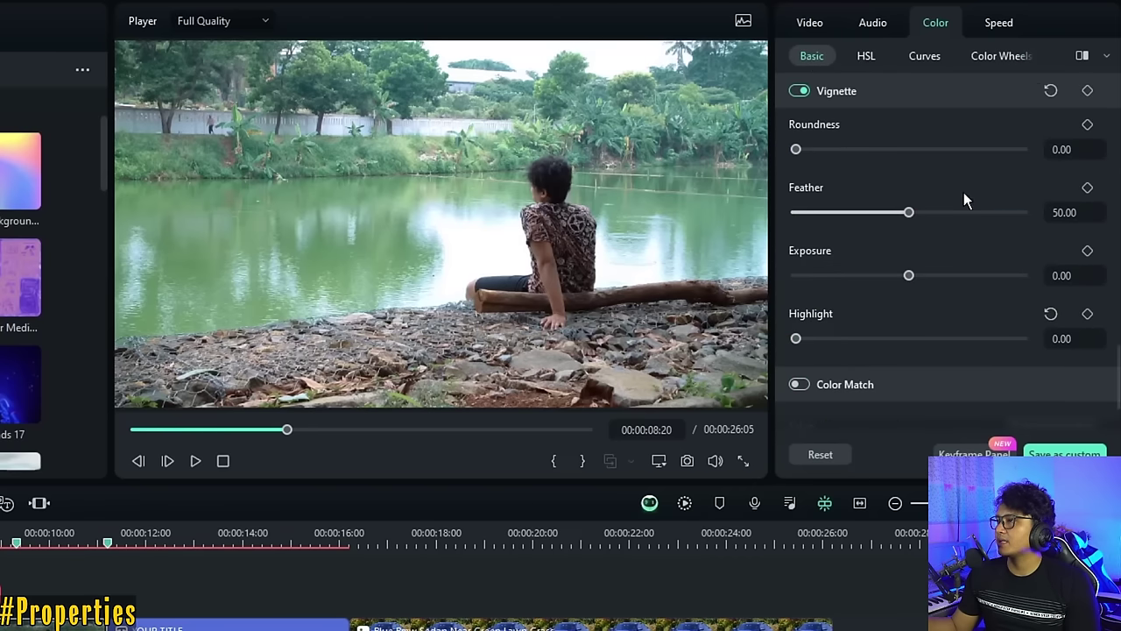
scroll(964, 194, down, 2)
Try a uniform speed of 10.72 on the lakeside clip and undo the speed change
click(1000, 26)
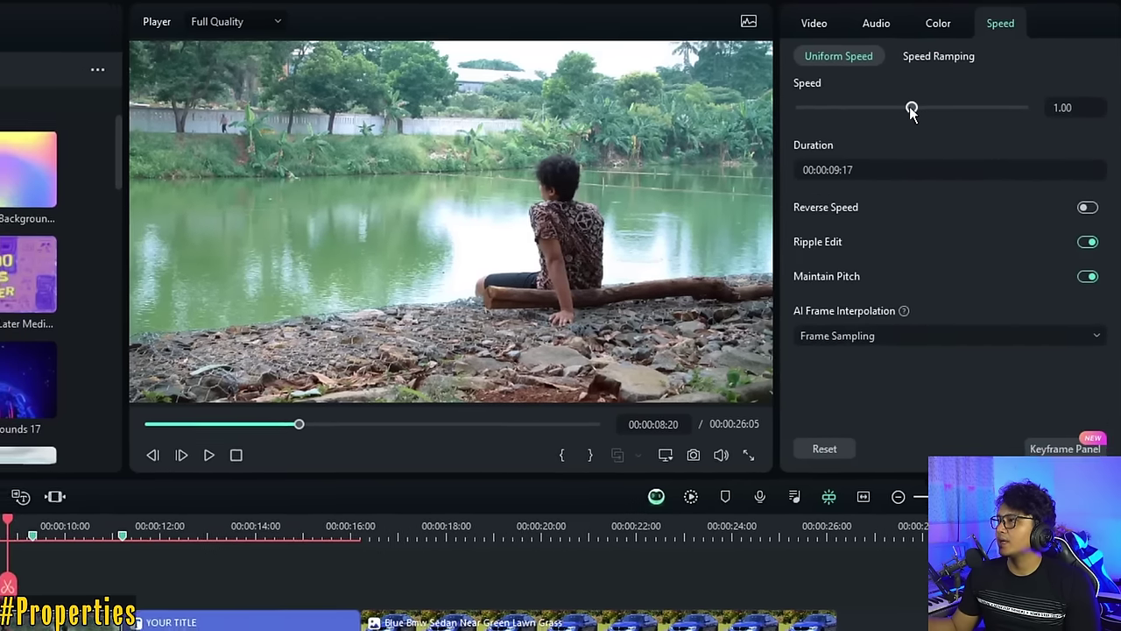
drag(908, 106, 970, 119)
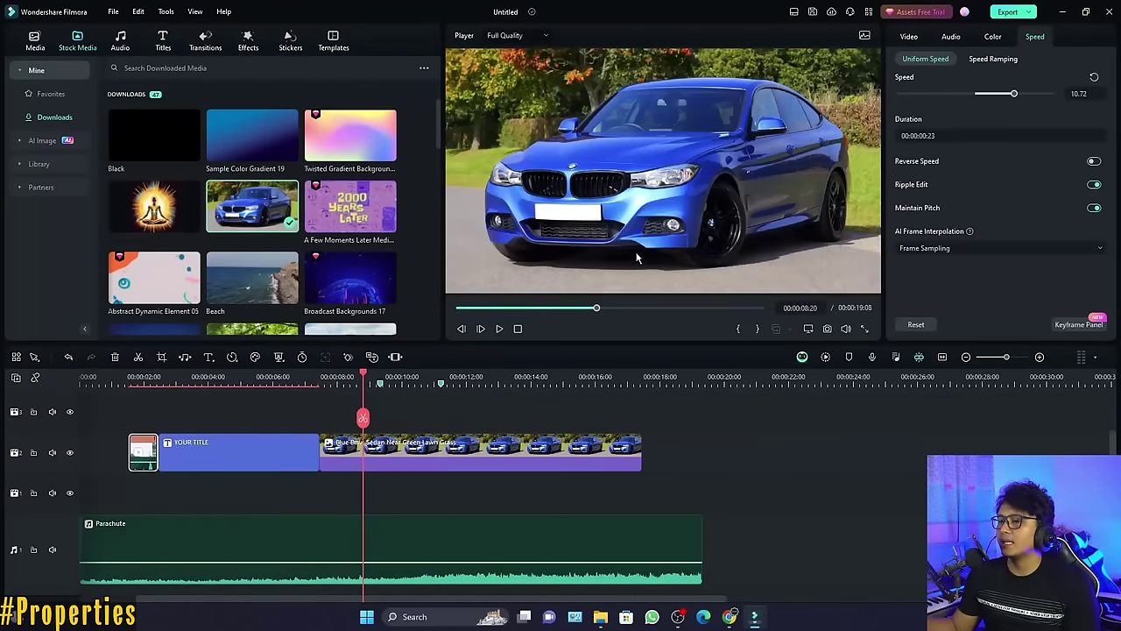
drag(137, 380, 154, 379)
key(ctrl+z)
Move the playhead to 00:00:12:20, select the title clip, and apply the pink outline text preset with a reflection
click(908, 36)
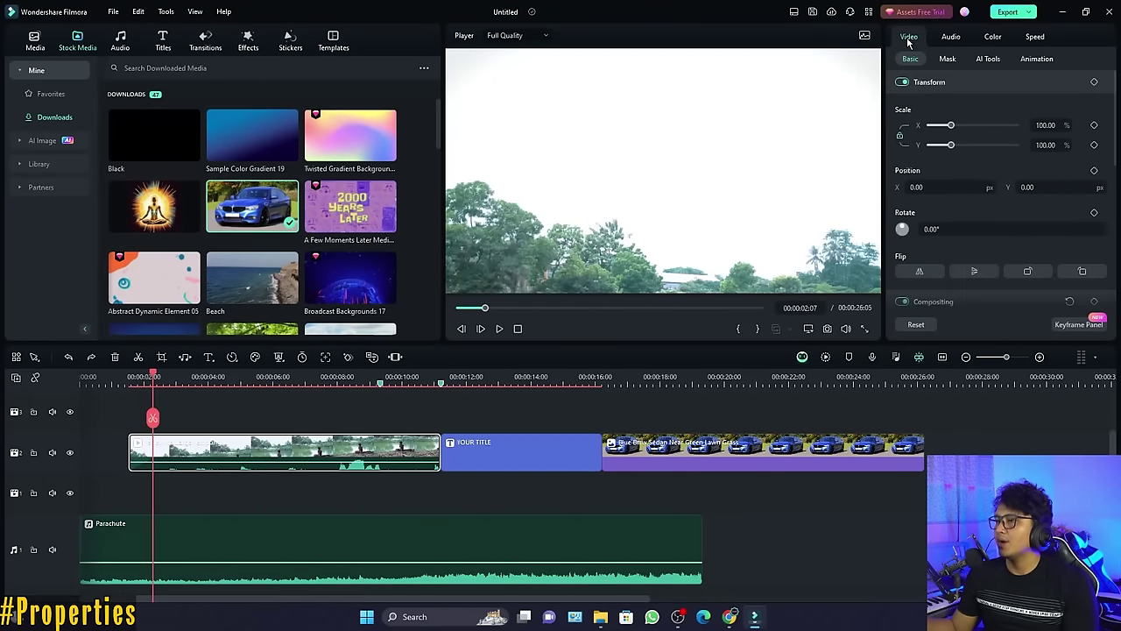
click(337, 378)
click(493, 377)
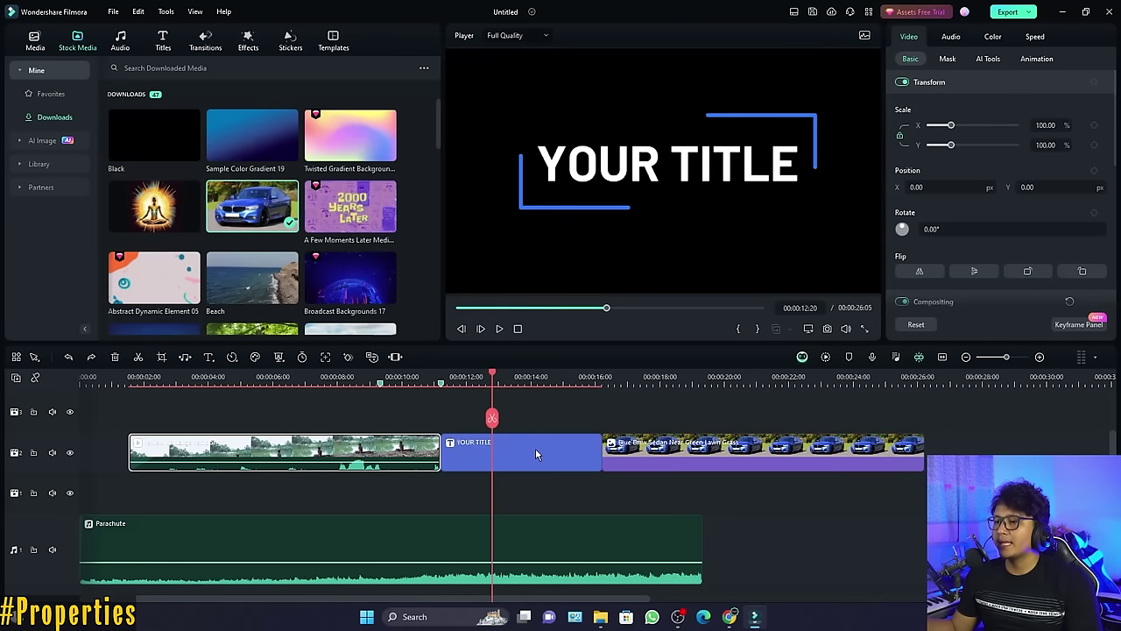
click(536, 451)
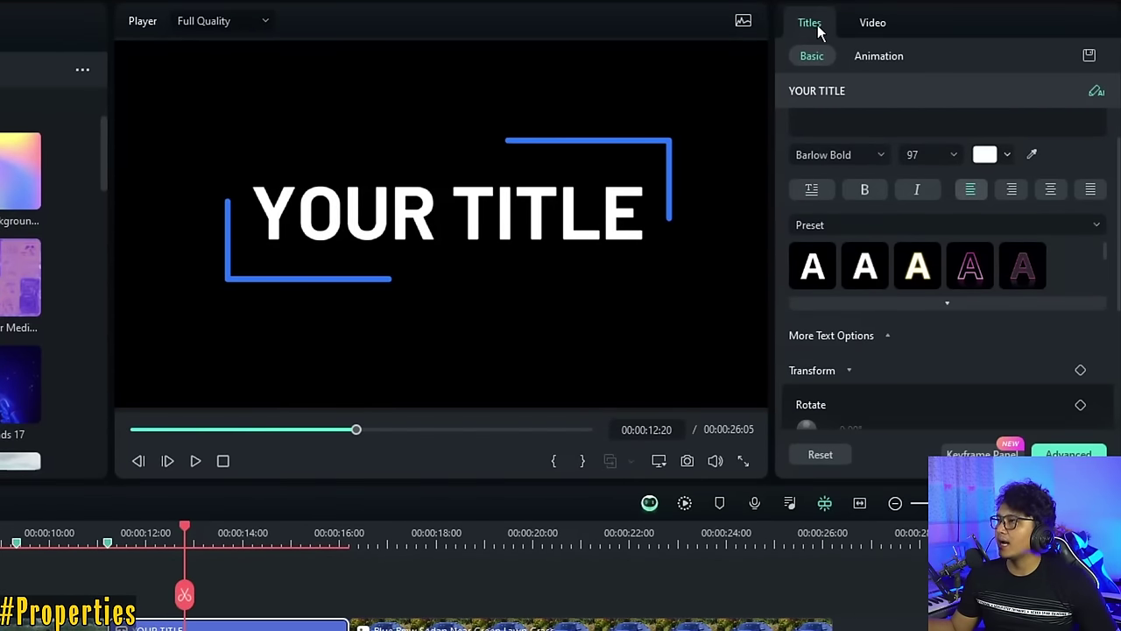
click(815, 28)
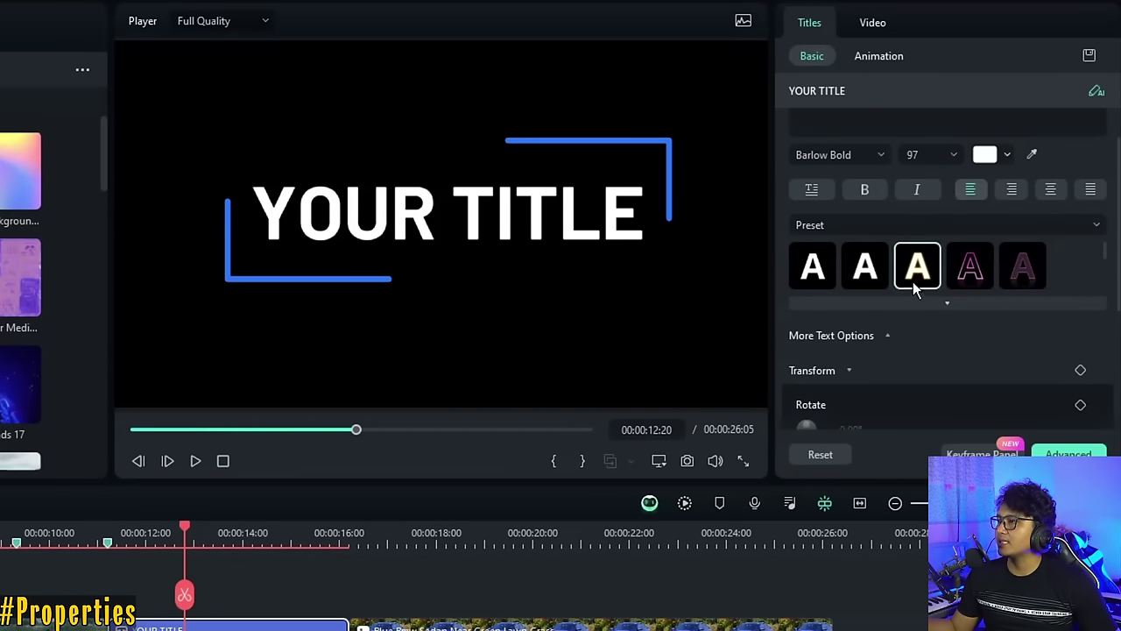
scroll(929, 320, up, 1)
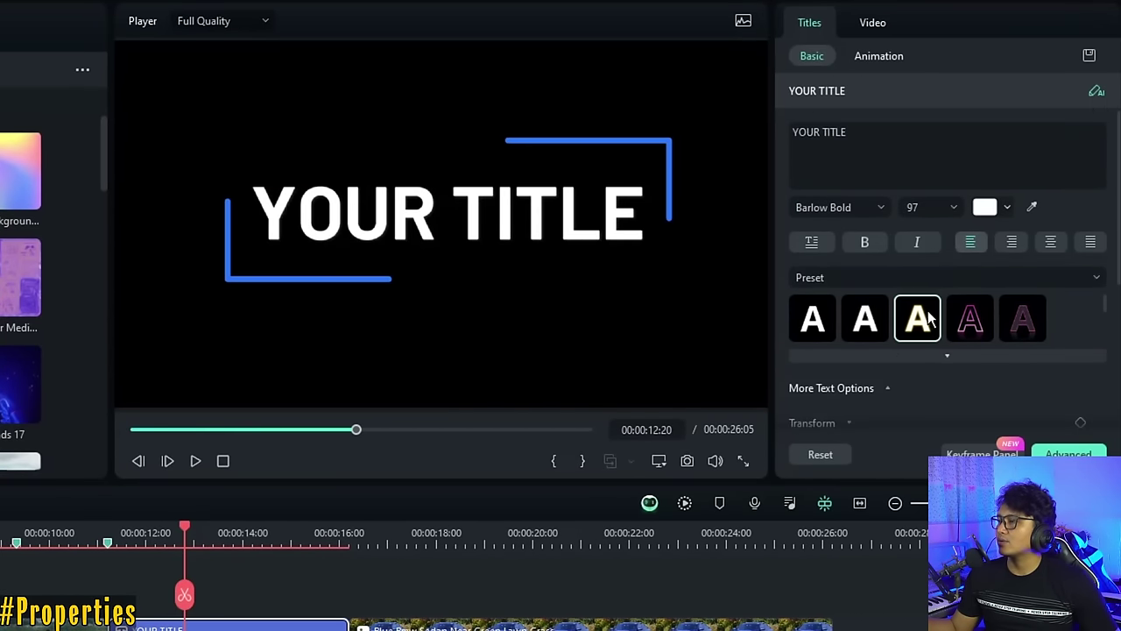
click(973, 323)
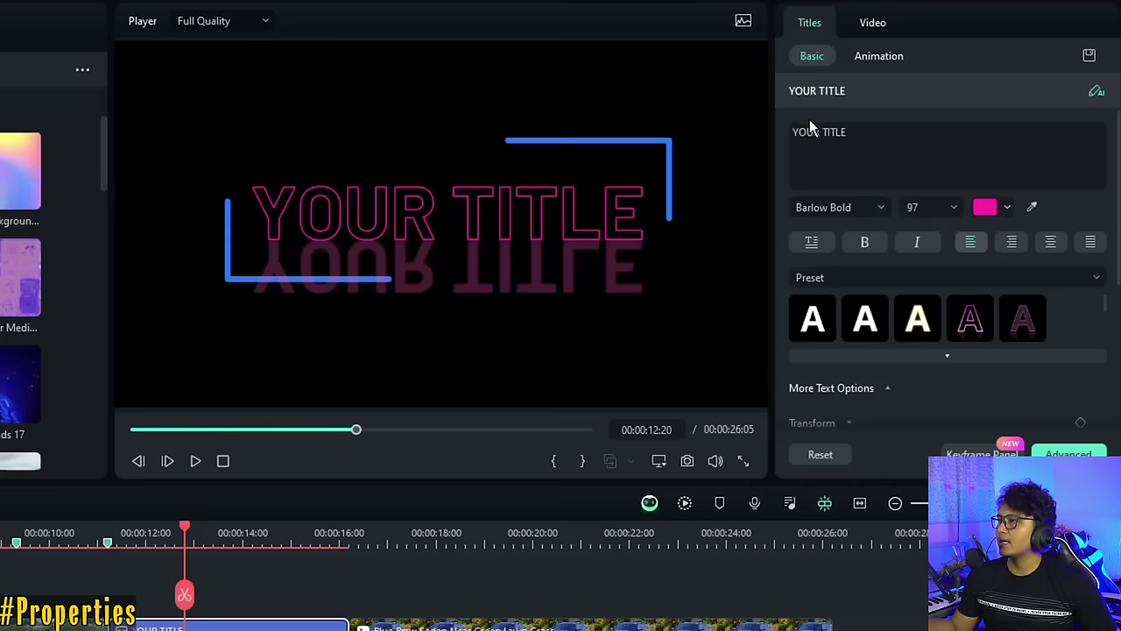
Replace the title clip's text with "Gotama Production"
click(876, 130)
drag(843, 132, 792, 134)
double_click(855, 141)
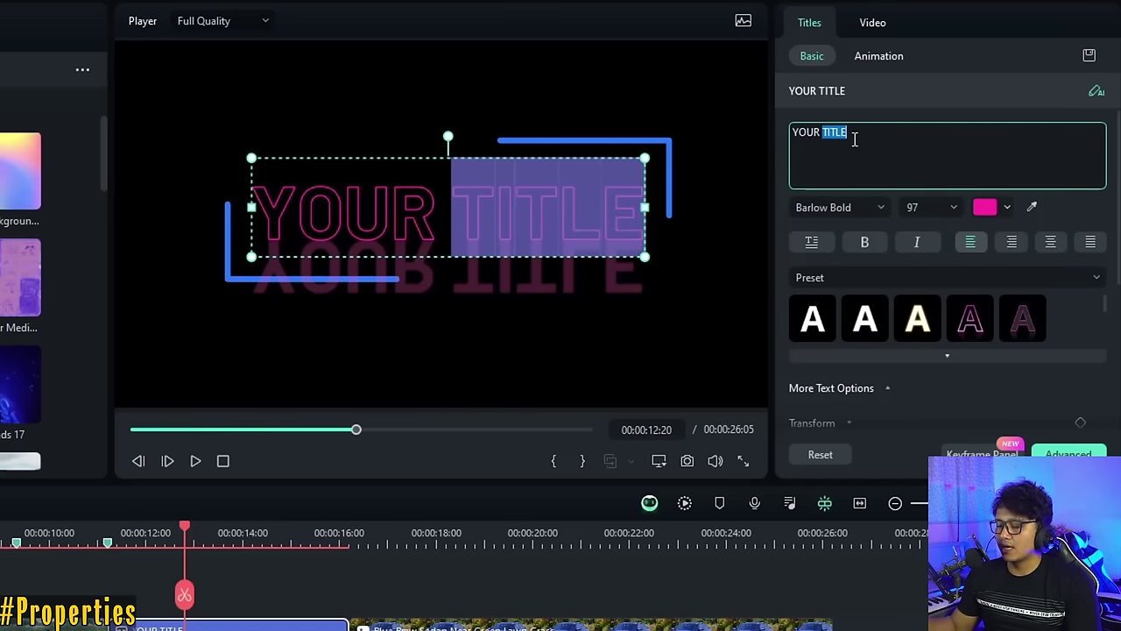
key(ctrl+a)
text(Got)
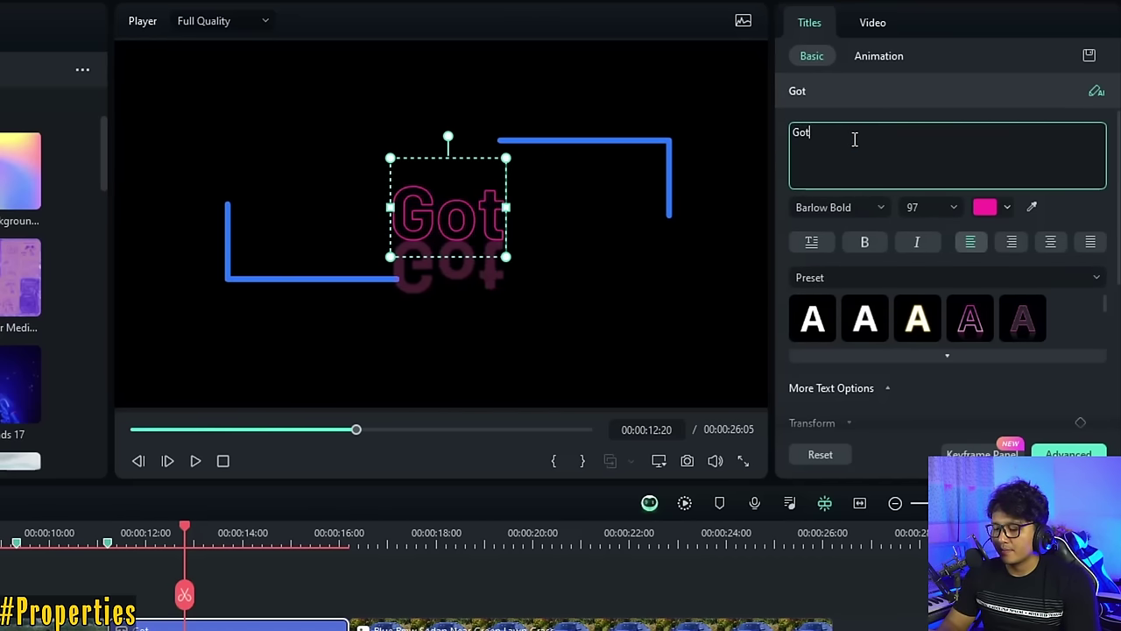
text(ama Production)
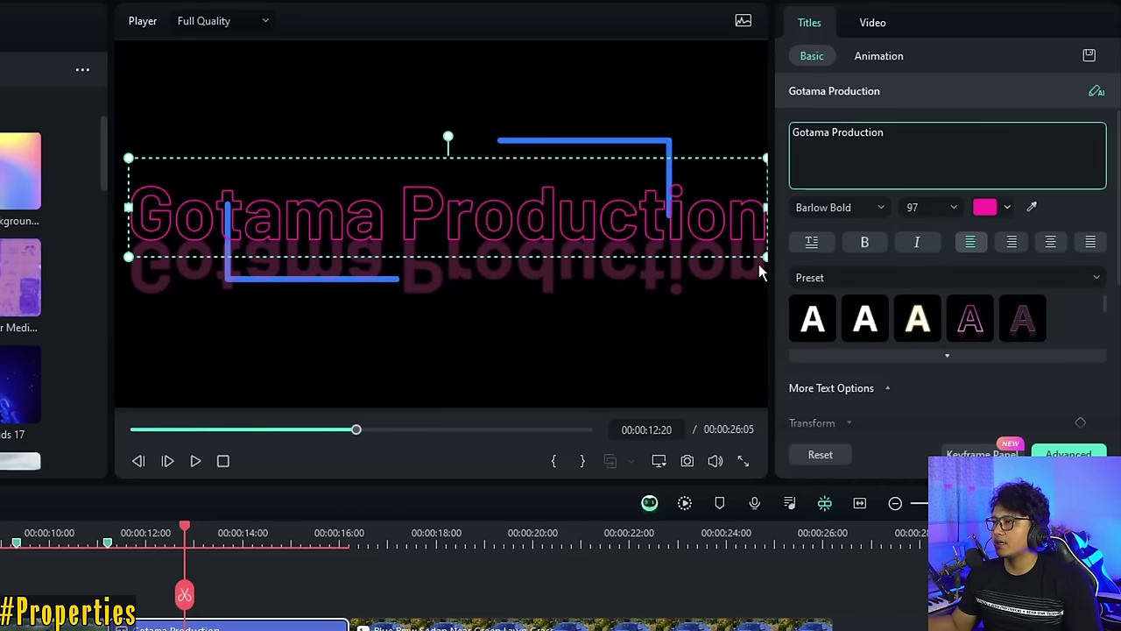
Shrink the title text and position it so that it fits inside the blue frame
click(766, 255)
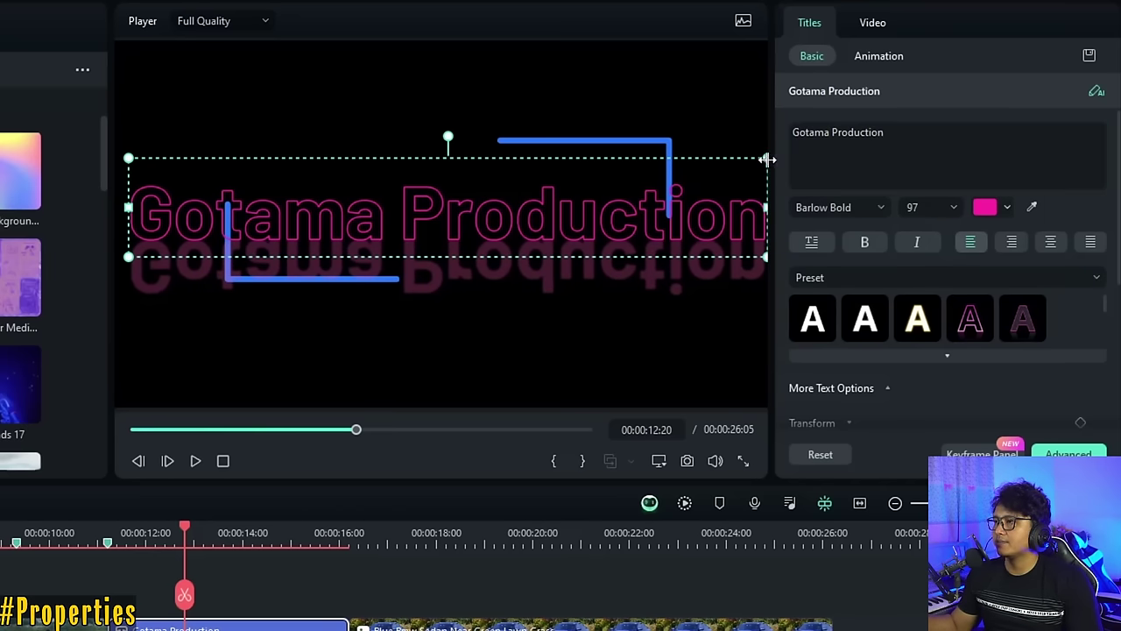
drag(759, 159, 646, 181)
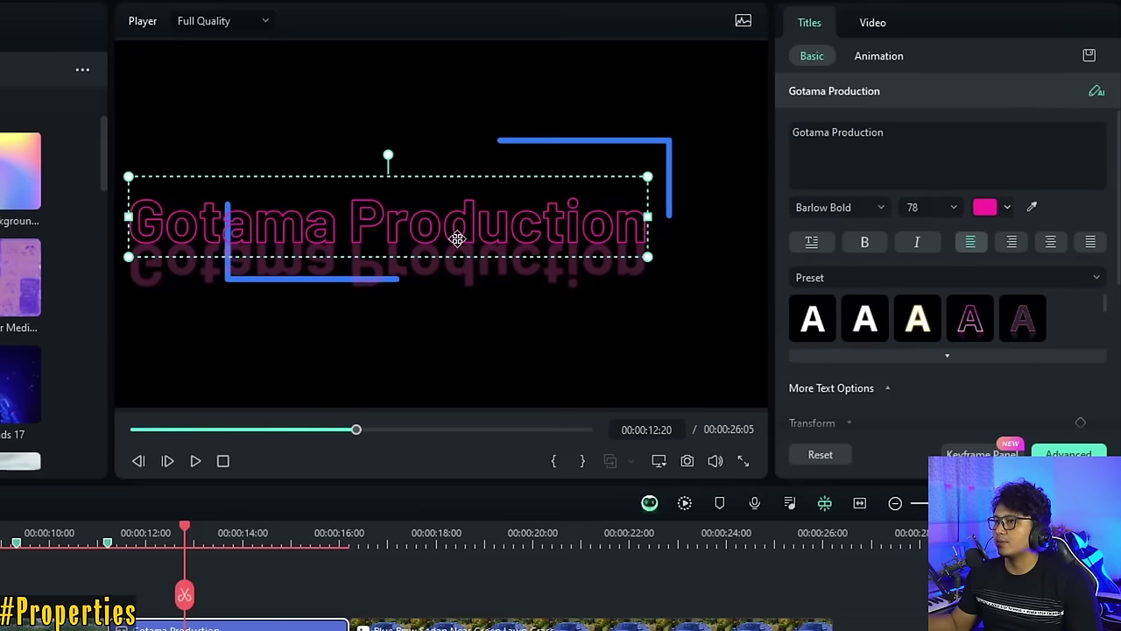
scroll(857, 288, down, 3)
mouse_move(833, 248)
mouse_down()
mouse_move(843, 248)
mouse_move(832, 248)
mouse_up()
drag(808, 189, 806, 131)
Try the first Typewriter entrance animation on the title, apply the second one instead, and browse the remaining entrance animations
click(868, 58)
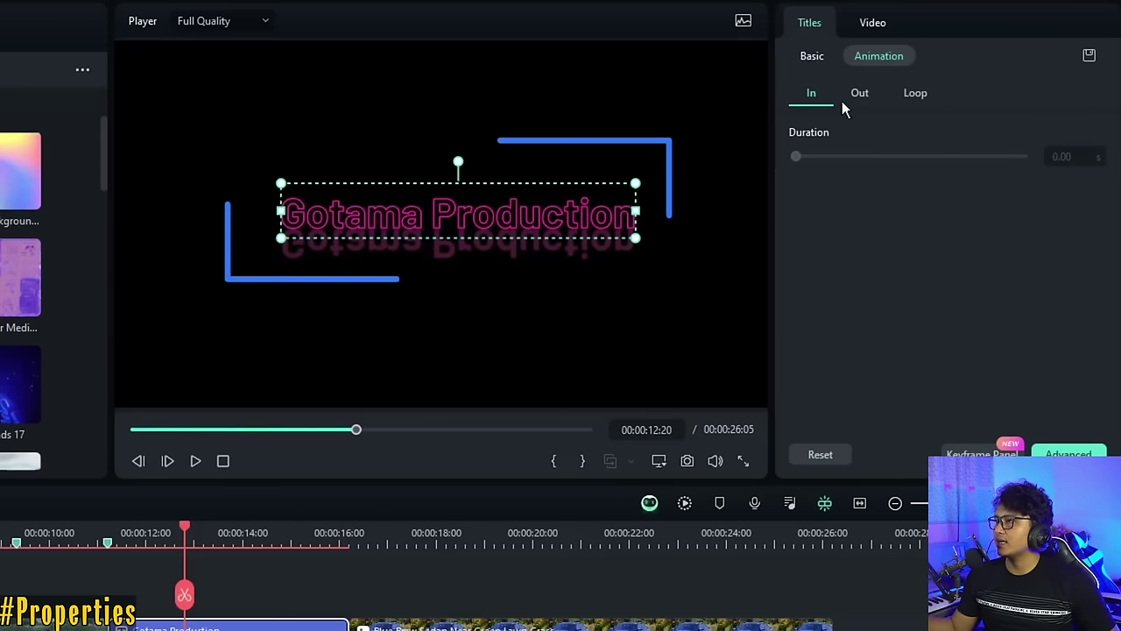
click(916, 93)
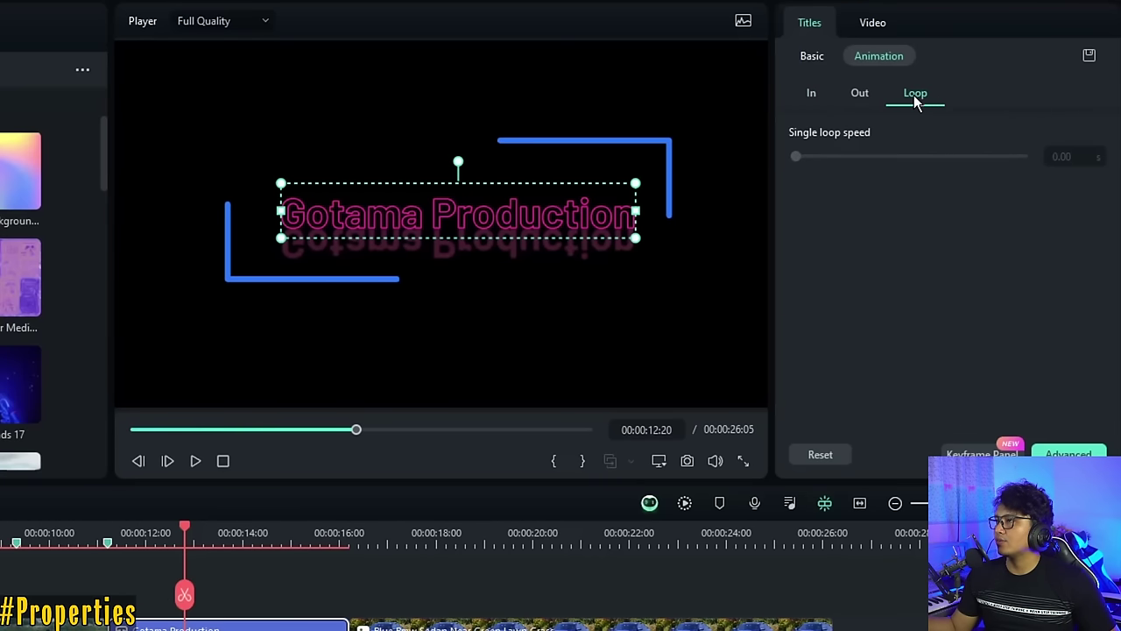
click(812, 93)
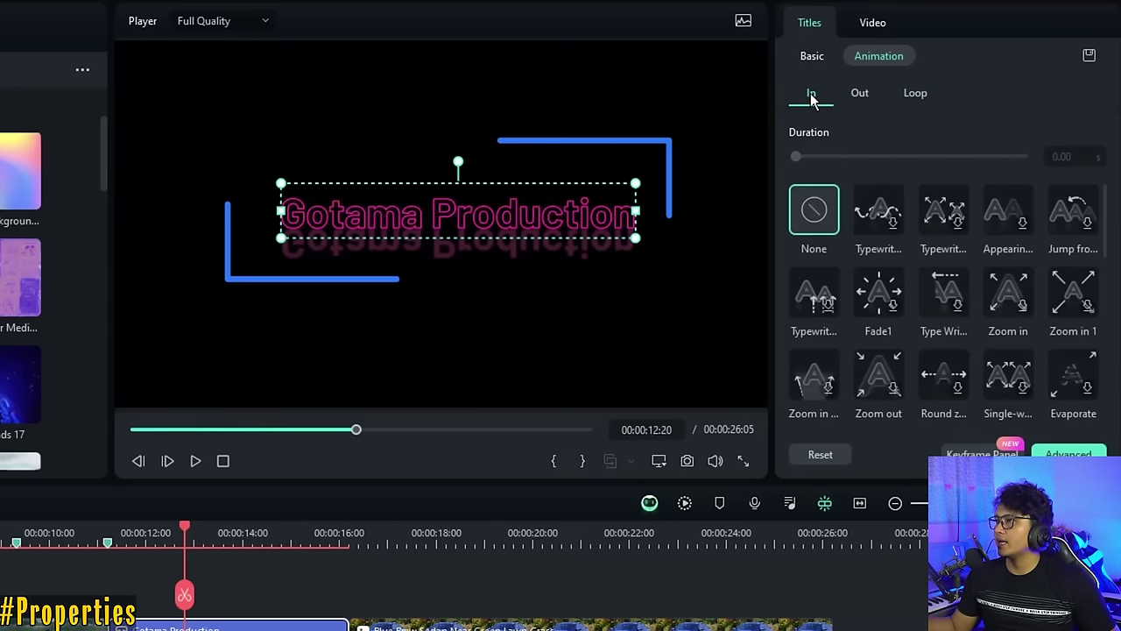
click(879, 230)
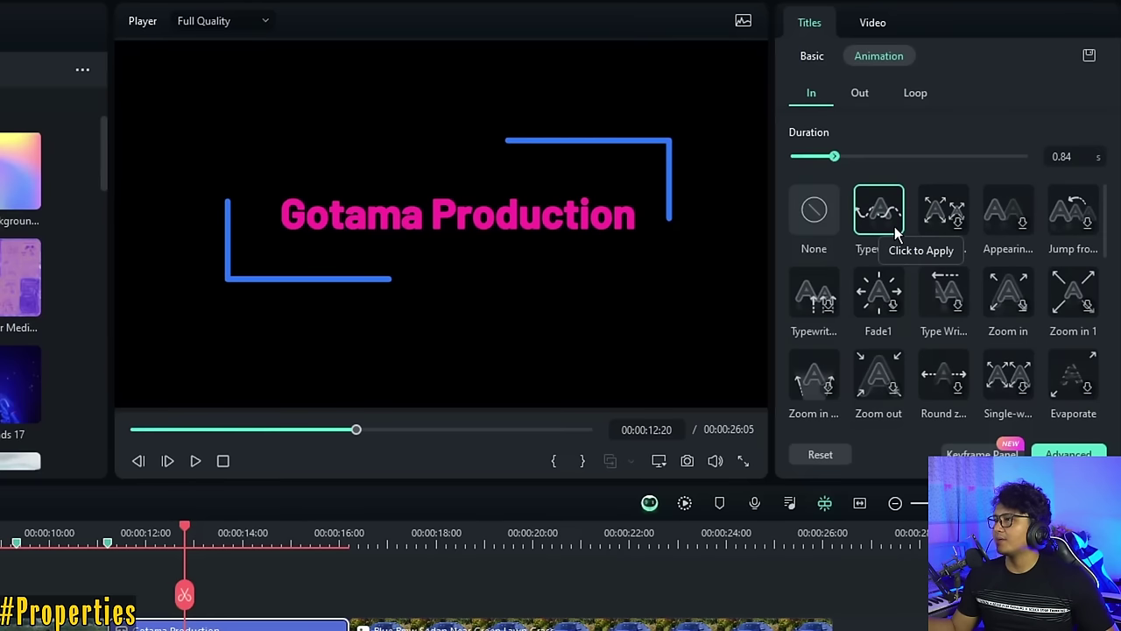
click(946, 219)
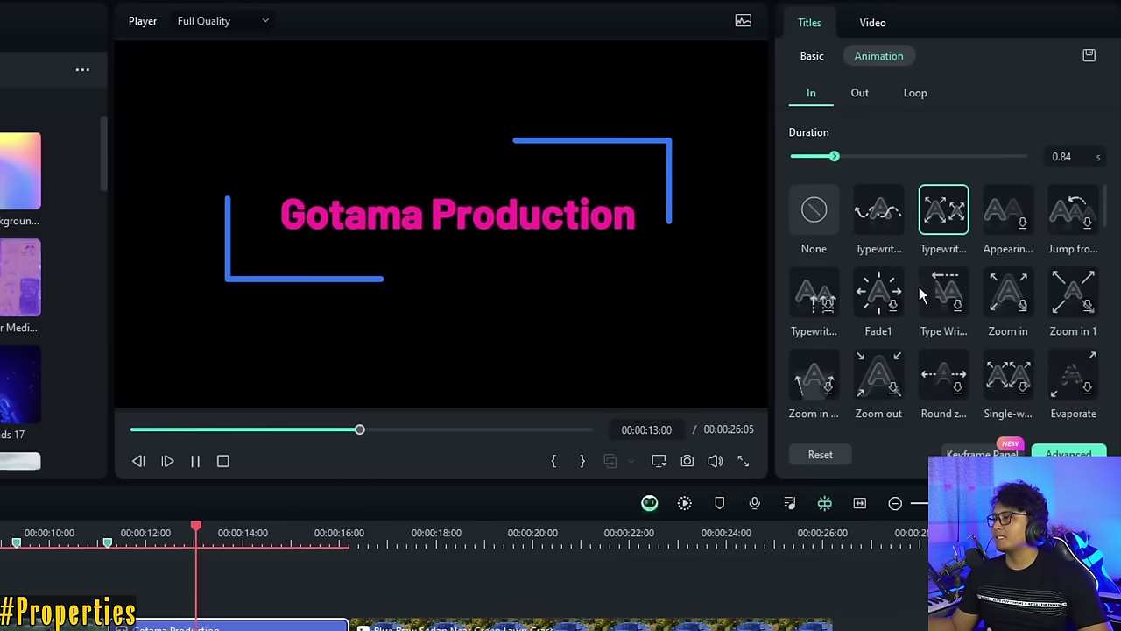
scroll(922, 294, down, 5)
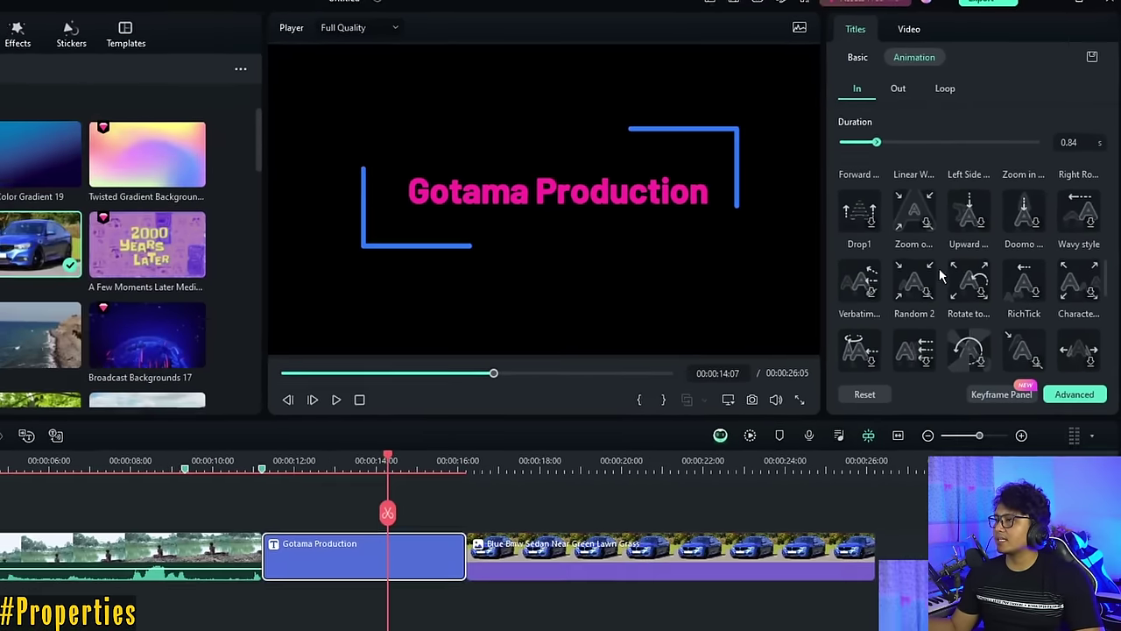
scroll(942, 276, down, 3)
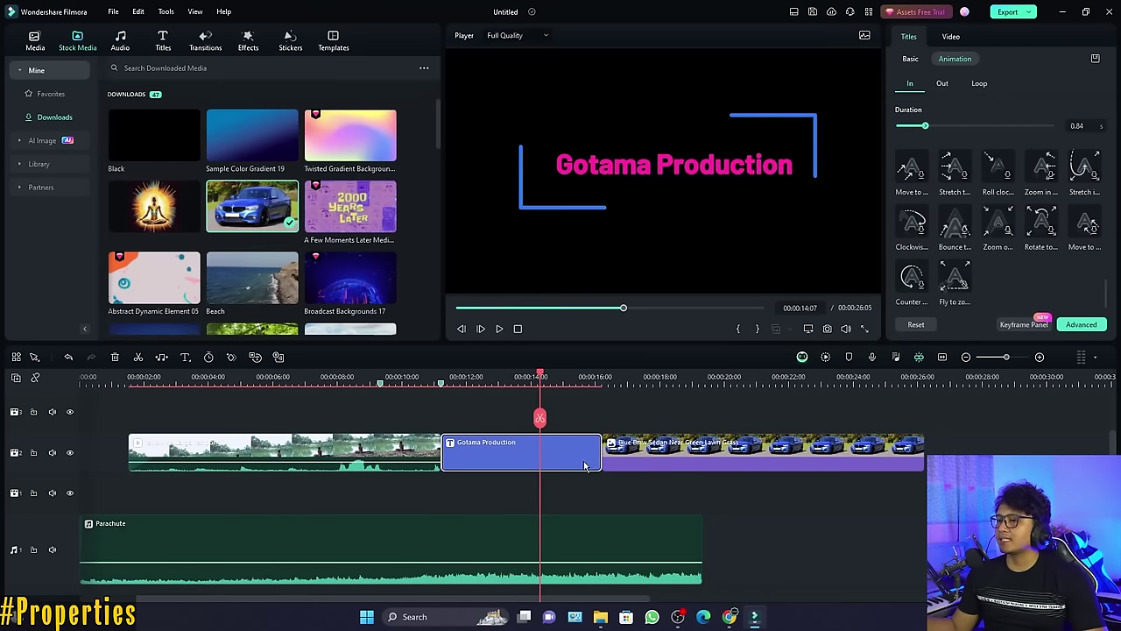
Show the blue car clip's image and color properties at 00:00:17:23, and select the lakeside clip to compare its property categories
click(656, 375)
click(698, 462)
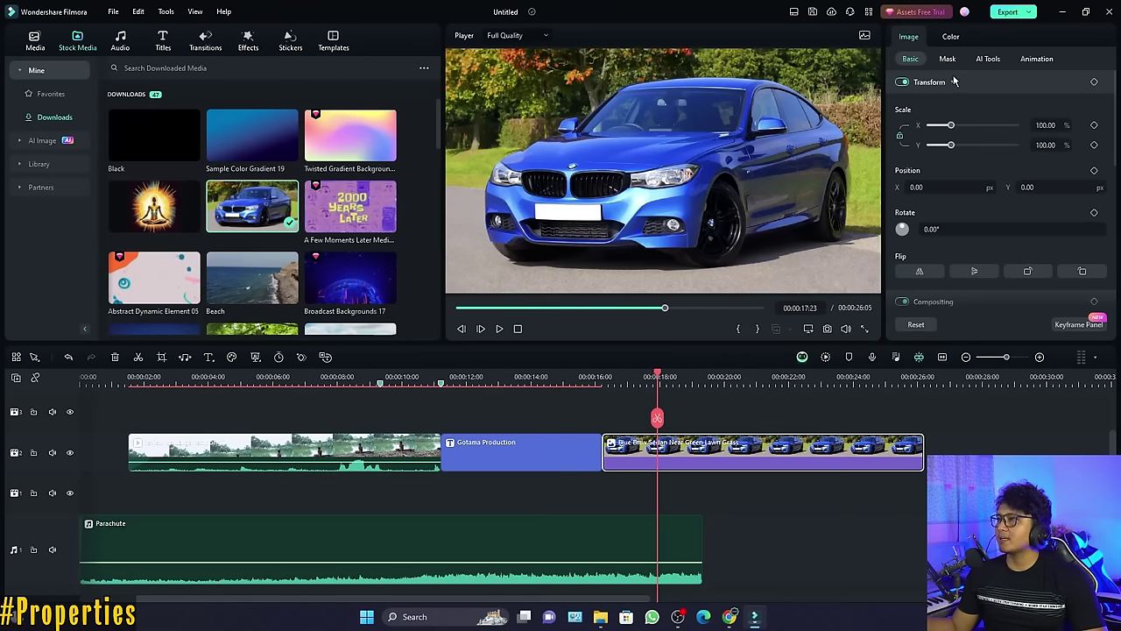
click(954, 37)
click(907, 37)
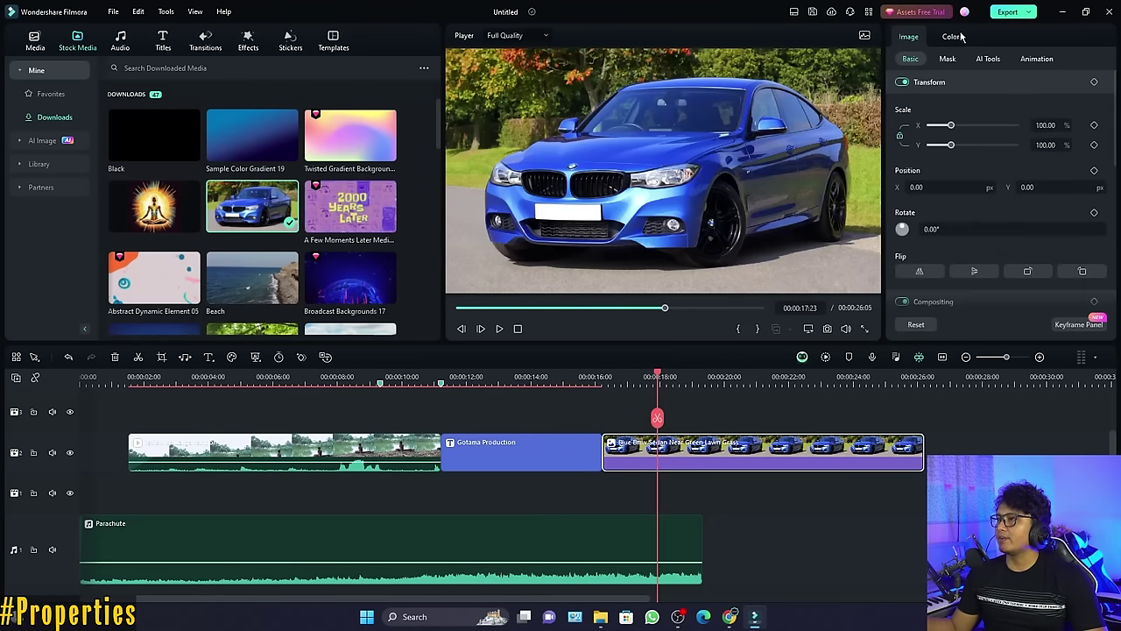
click(326, 445)
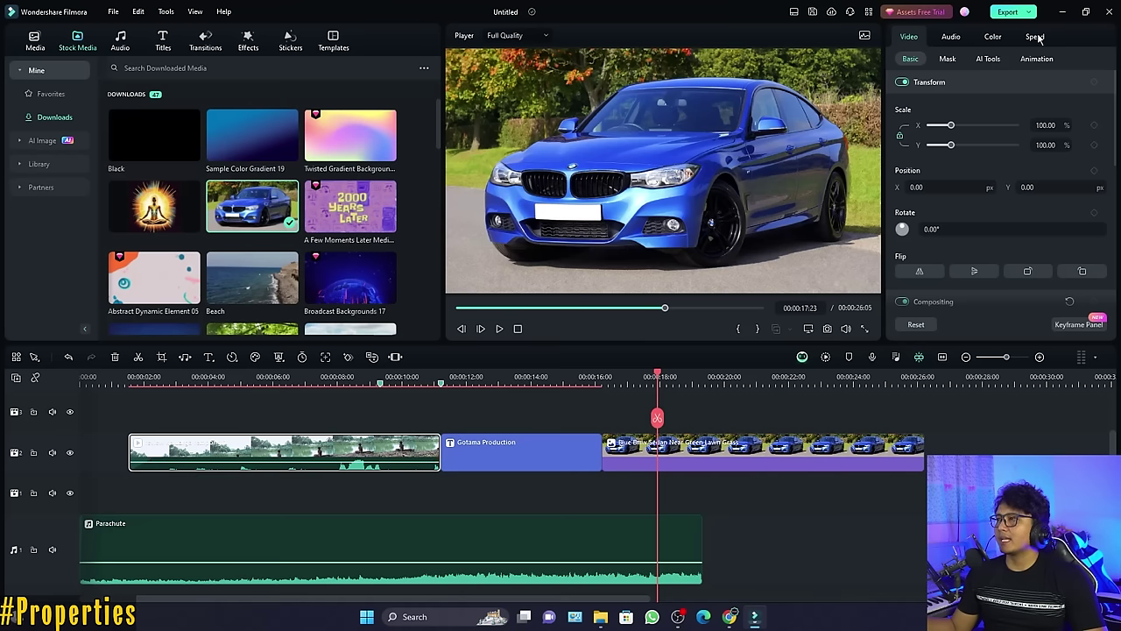
Enlarge the blue car image slightly and review its compositing, background, auto enhance and drop shadow settings
click(776, 463)
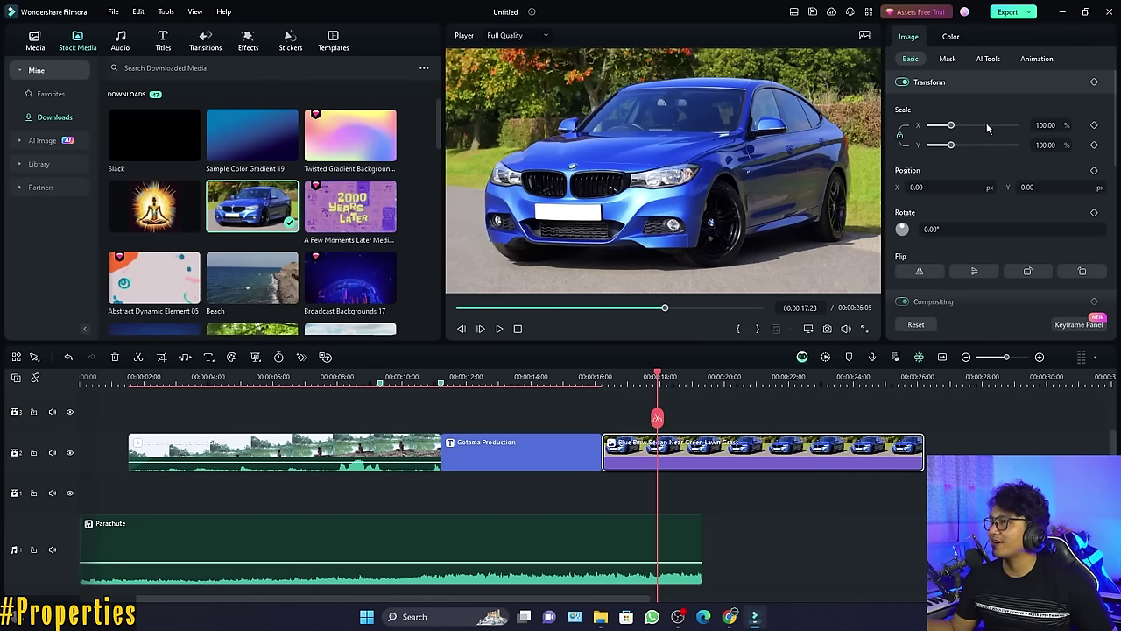
drag(951, 126, 956, 125)
scroll(978, 252, down, 2)
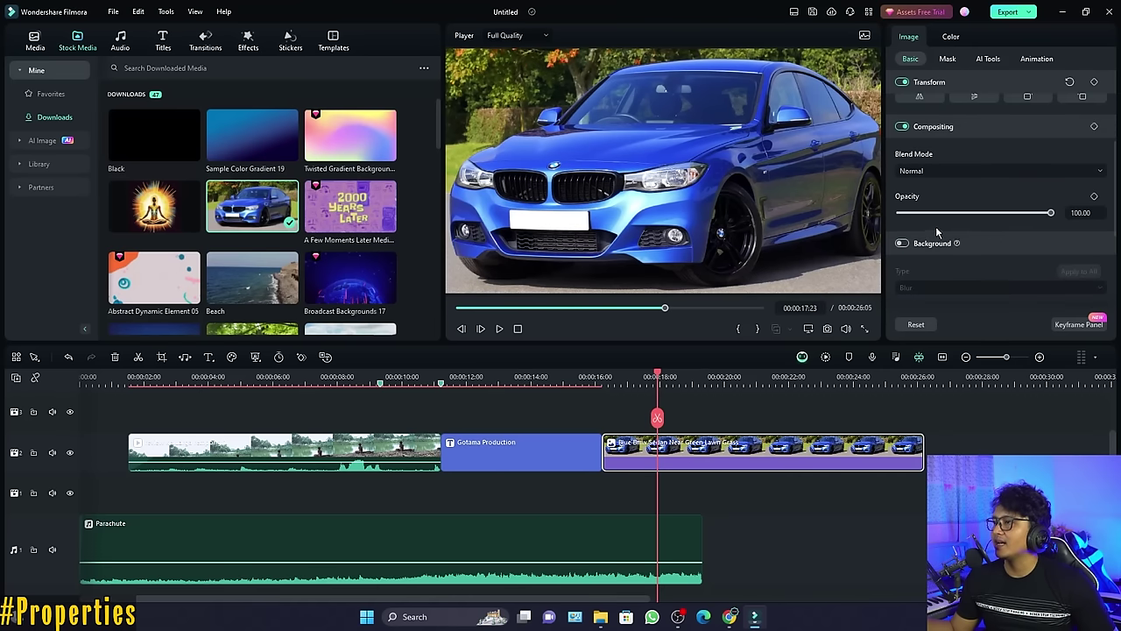
mouse_move(1029, 218)
mouse_down()
mouse_move(990, 213)
mouse_move(1025, 214)
mouse_up()
scroll(1021, 260, down, 2)
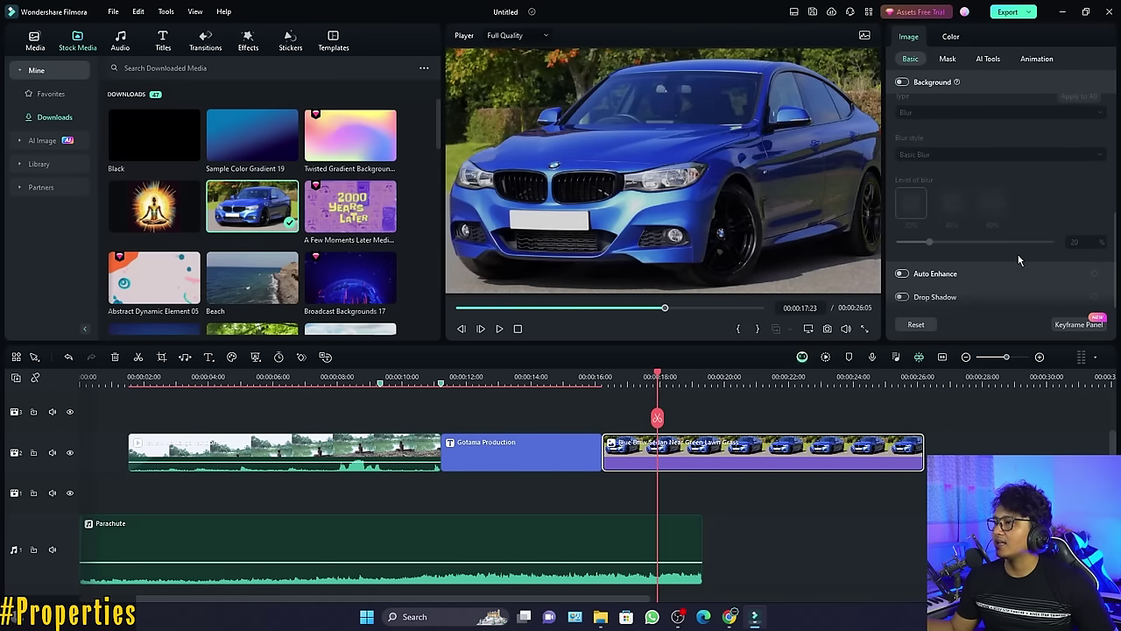
Raise the Parachute audio clip's volume on the timeline to about -9.6 dB
click(351, 550)
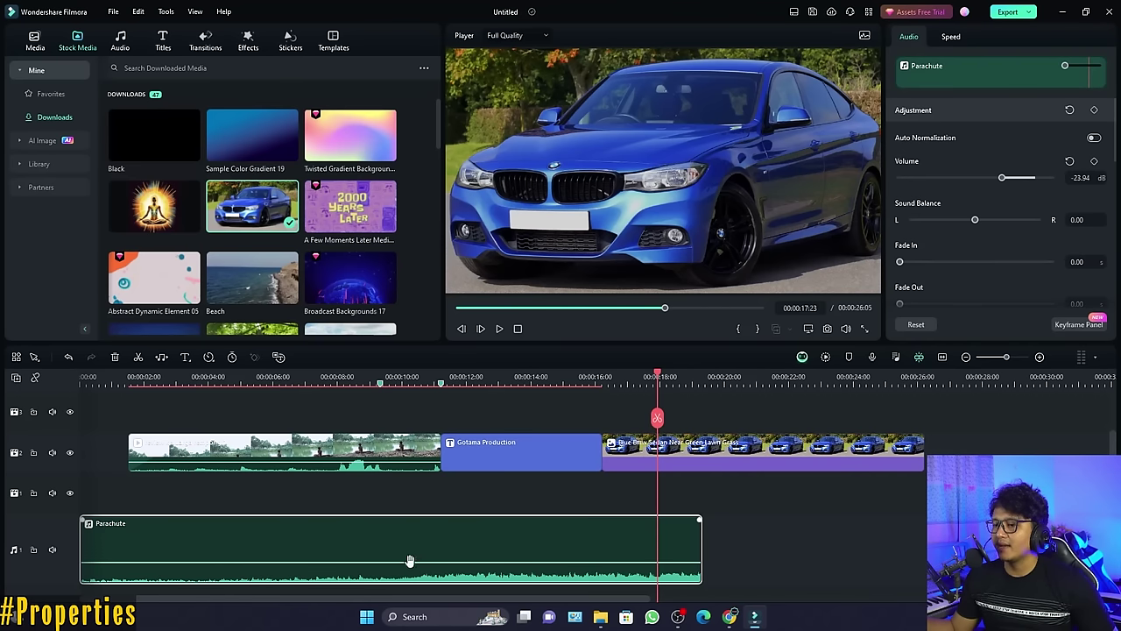
drag(409, 561, 408, 540)
drag(408, 529, 409, 550)
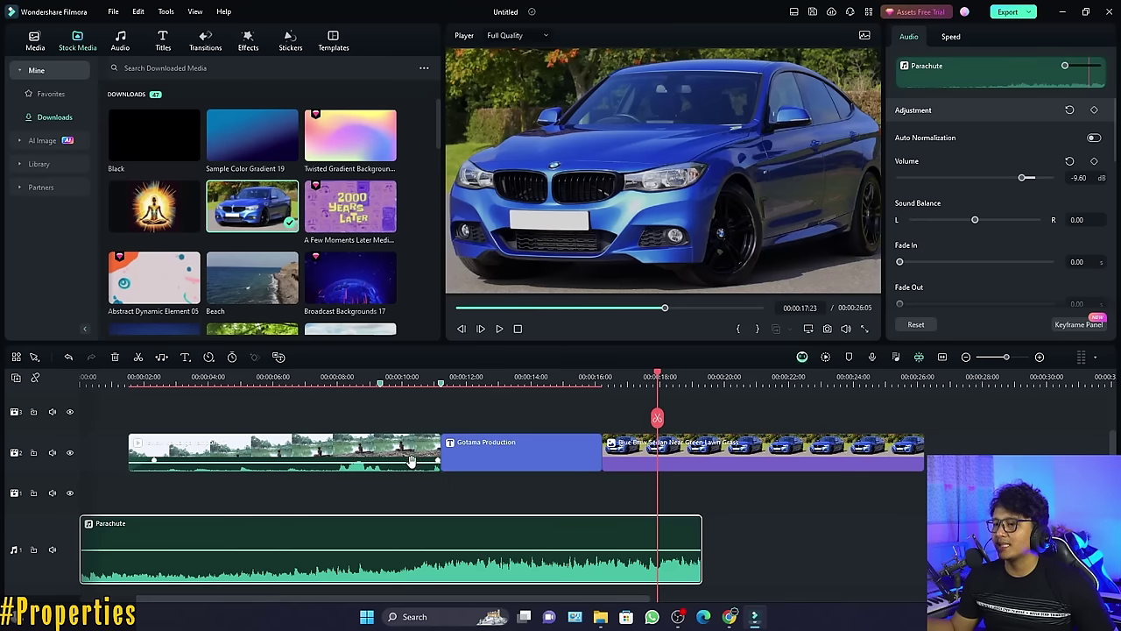
mouse_move(404, 548)
mouse_down()
mouse_move(408, 534)
mouse_move(408, 550)
mouse_up()
Enable AI Speech Enhancement, Wind Removal and Normal Denoise for the Parachute audio clip
scroll(988, 232, down, 3)
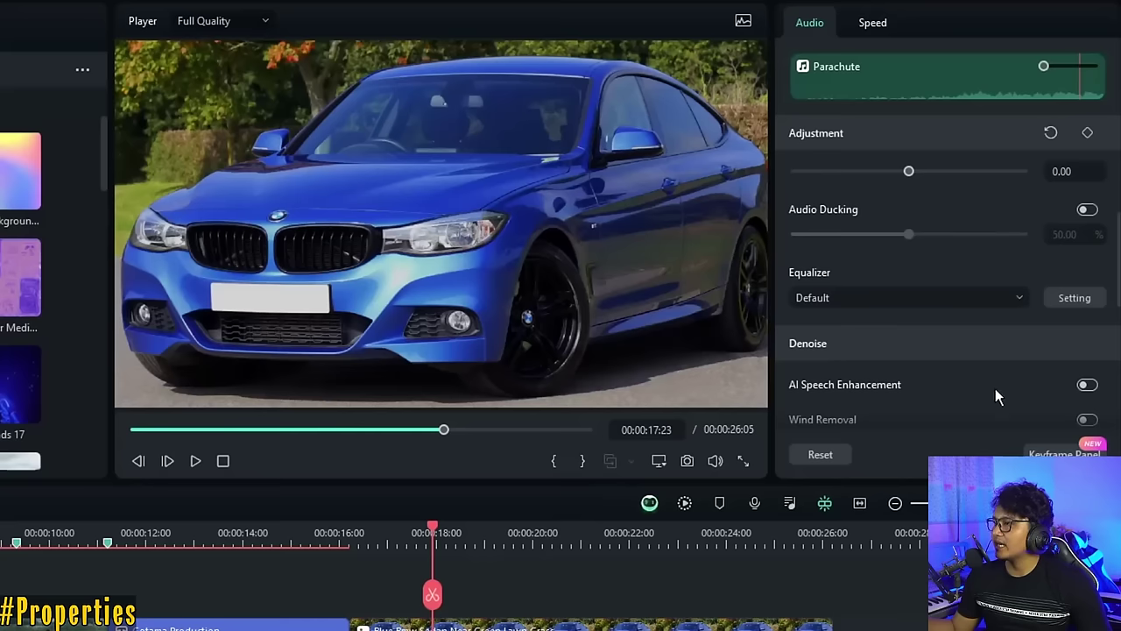
scroll(996, 390, down, 2)
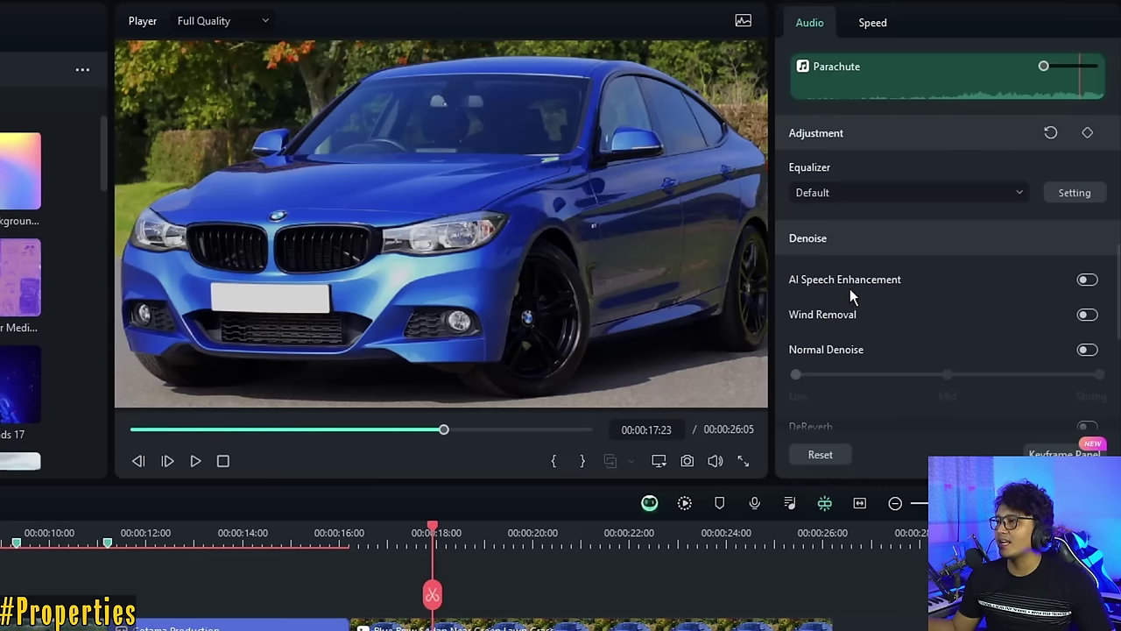
click(1089, 280)
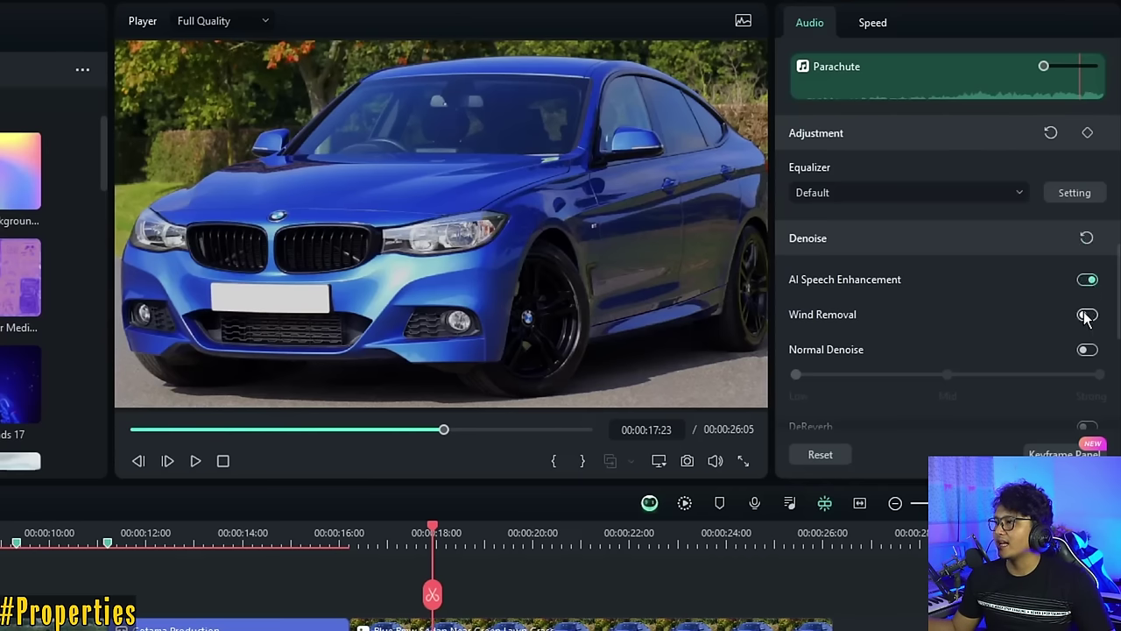
click(1087, 314)
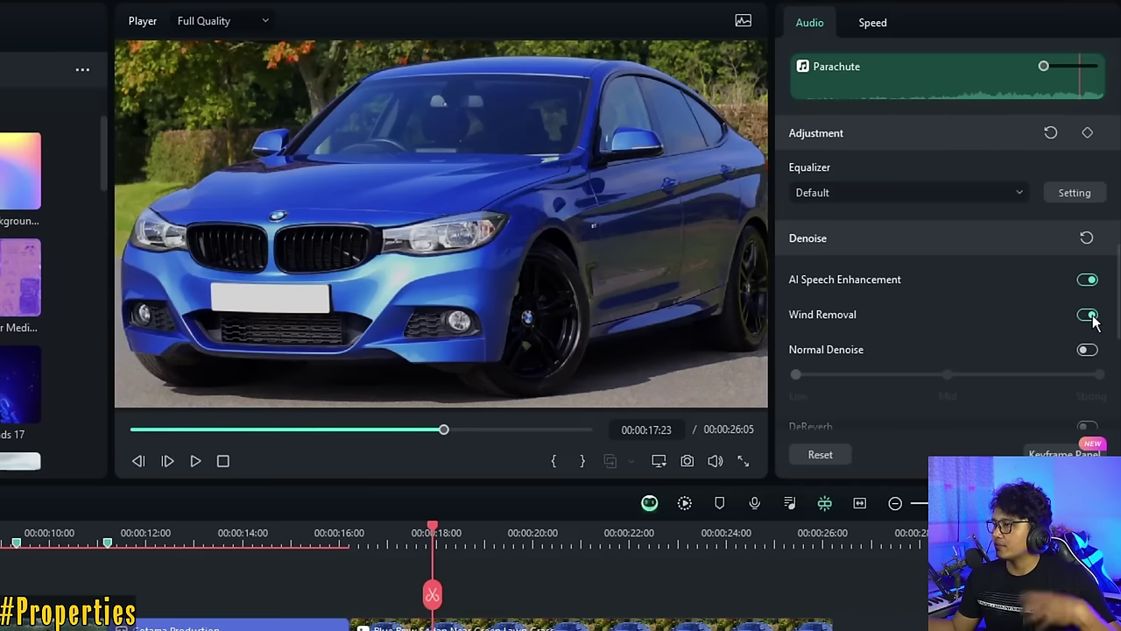
click(1087, 350)
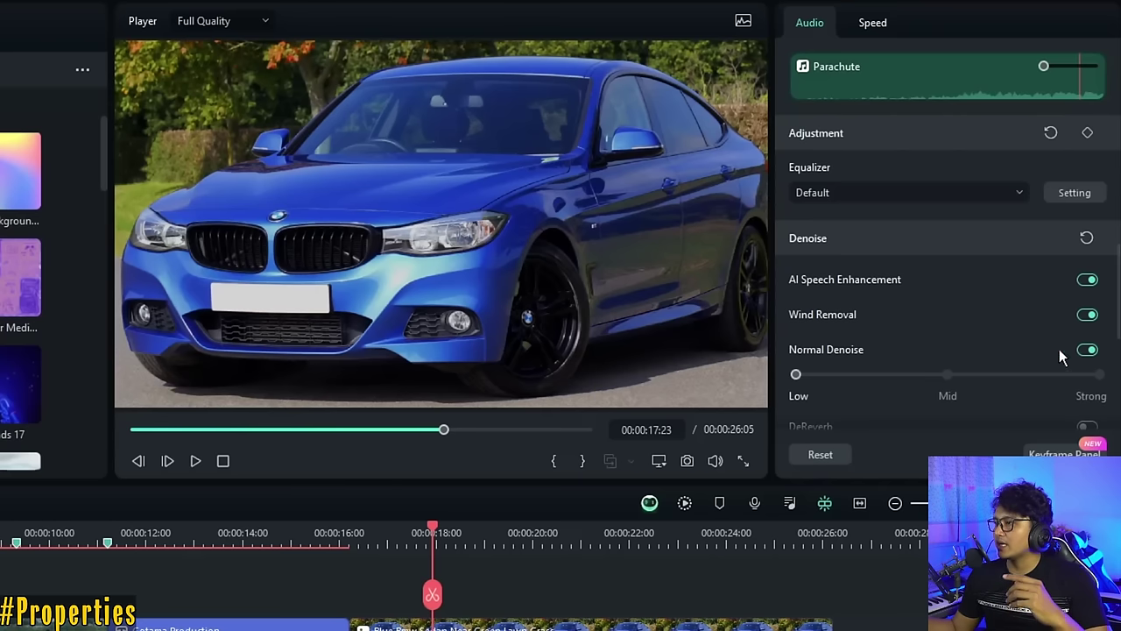
scroll(979, 363, down, 1)
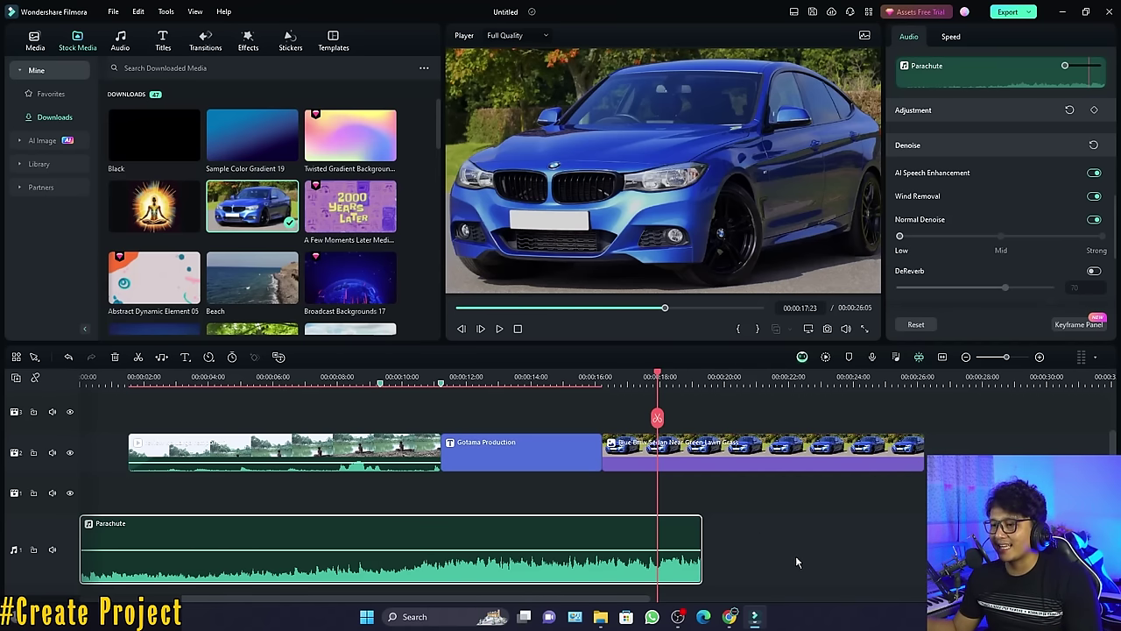
Clear all clips from the timeline and place the large12, large10, large9, large6 and large7 videos at the start of track 1
drag(795, 556, 285, 468)
key(ctrl+n)
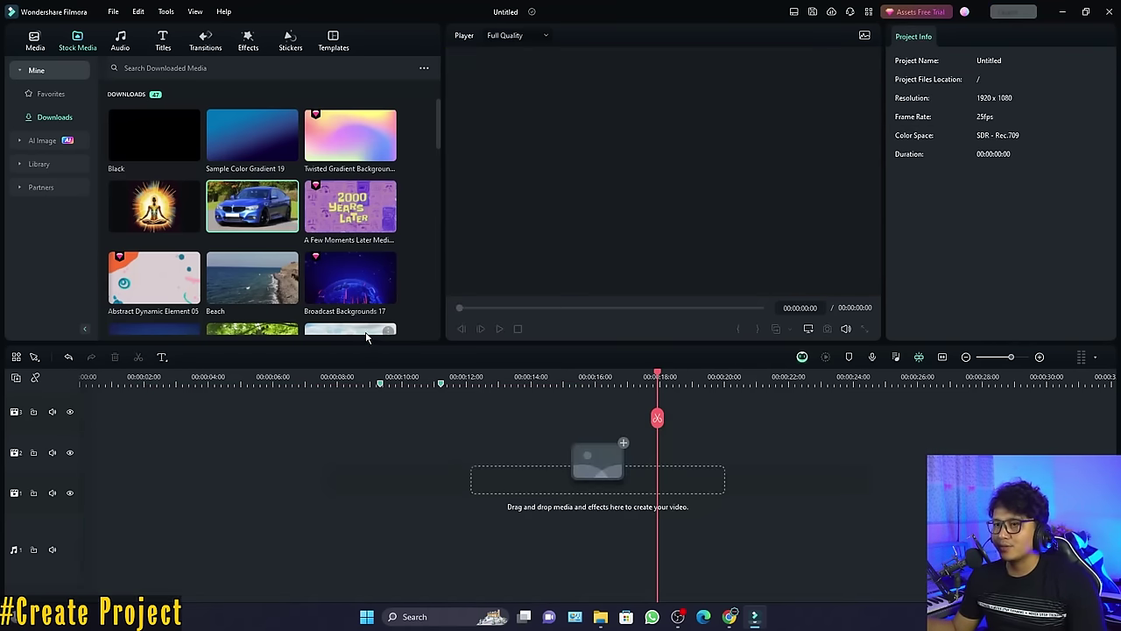
double_click(153, 203)
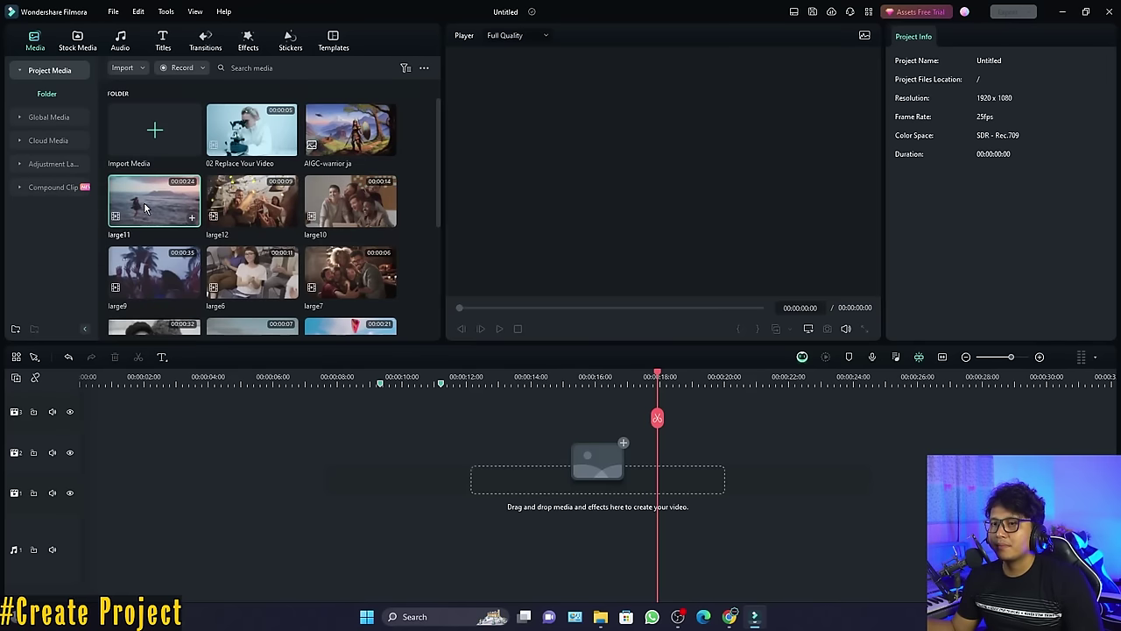
double_click(255, 211)
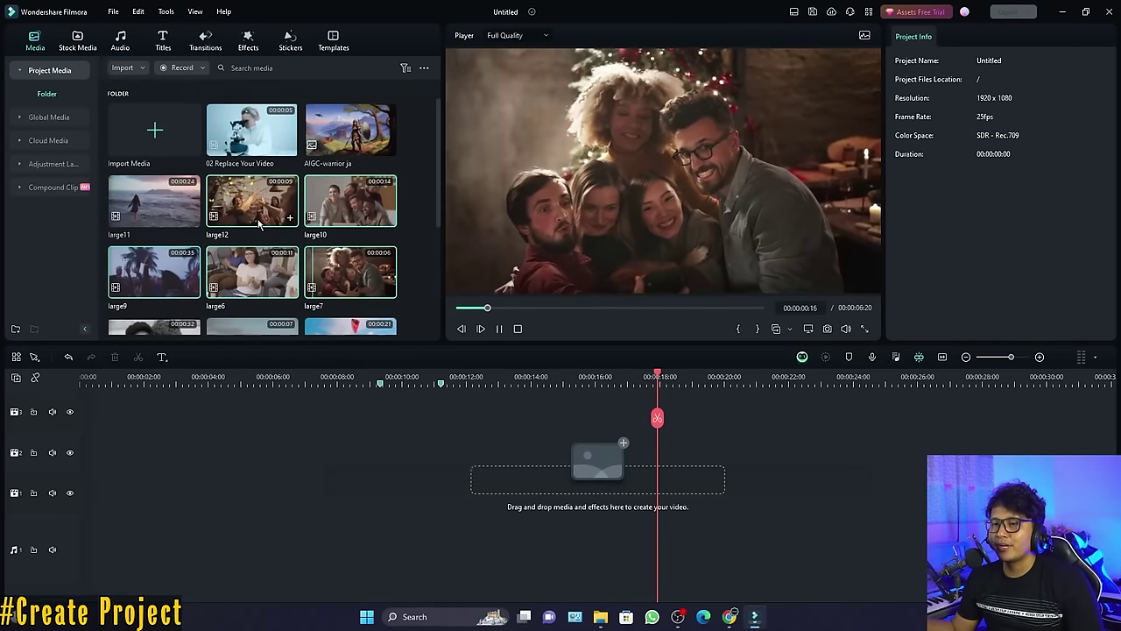
drag(252, 204, 88, 514)
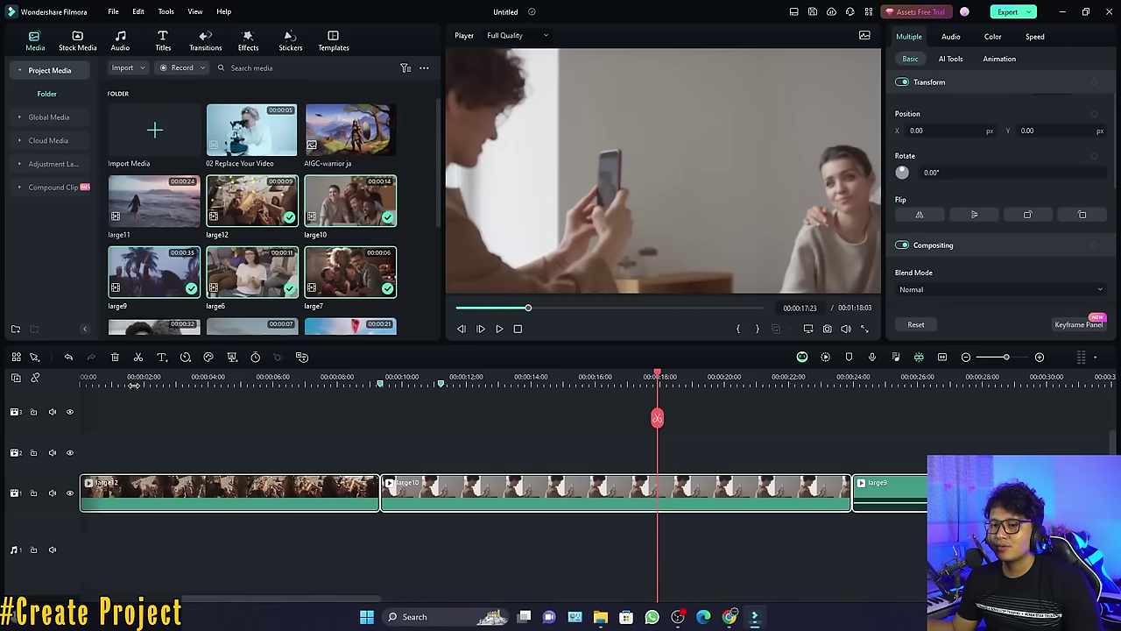
Split the large12 clip at 00:00:04:09
click(134, 390)
scroll(134, 390, down, 6)
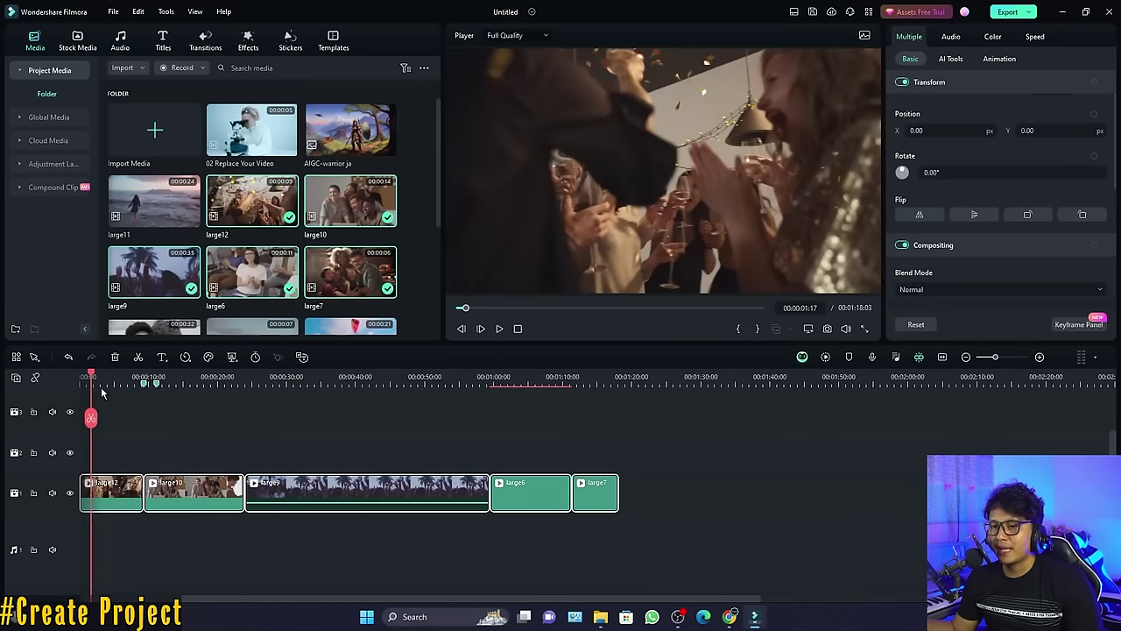
drag(91, 375, 82, 412)
scroll(161, 382, up, 5)
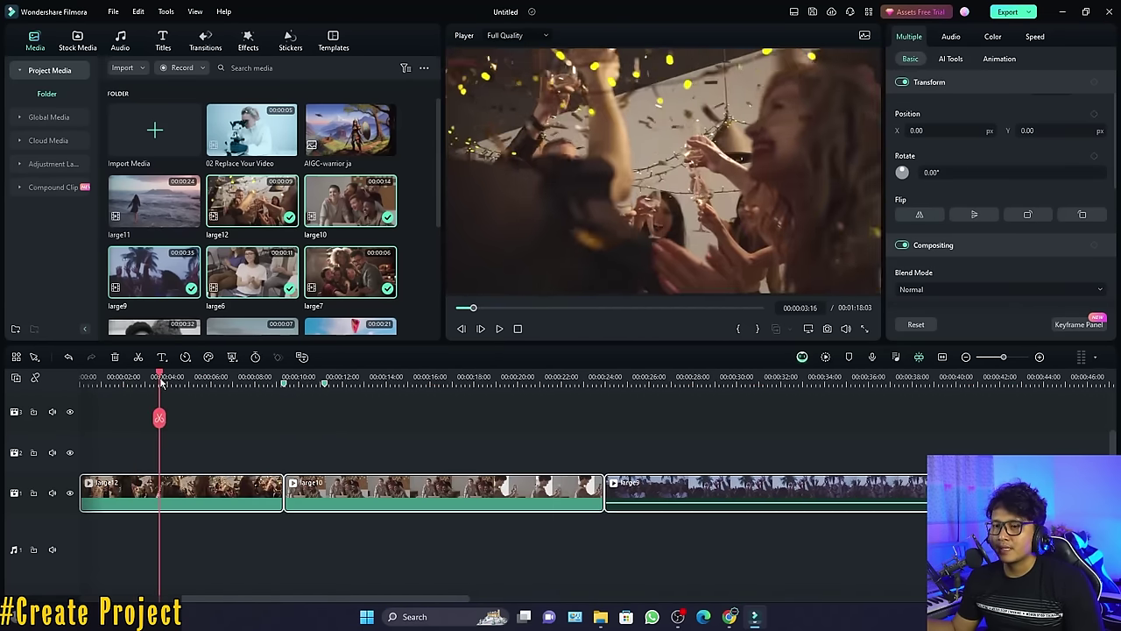
drag(160, 383, 175, 383)
click(174, 417)
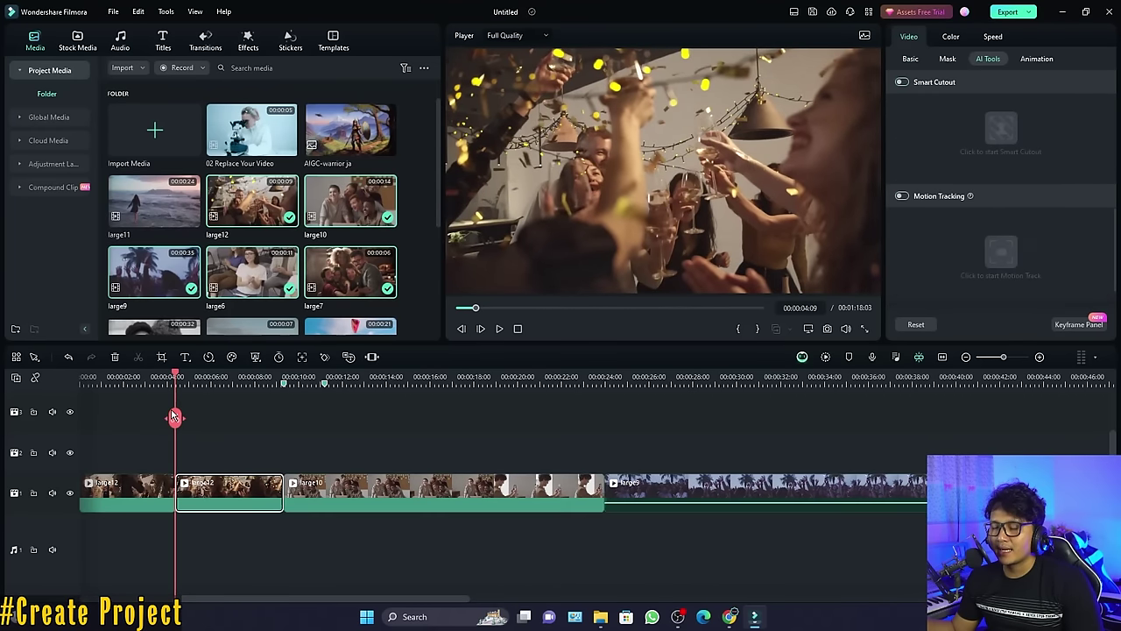
Delete the second part of large12 and close the gap it leaves before large10
key(Delete)
right_click(234, 491)
click(234, 495)
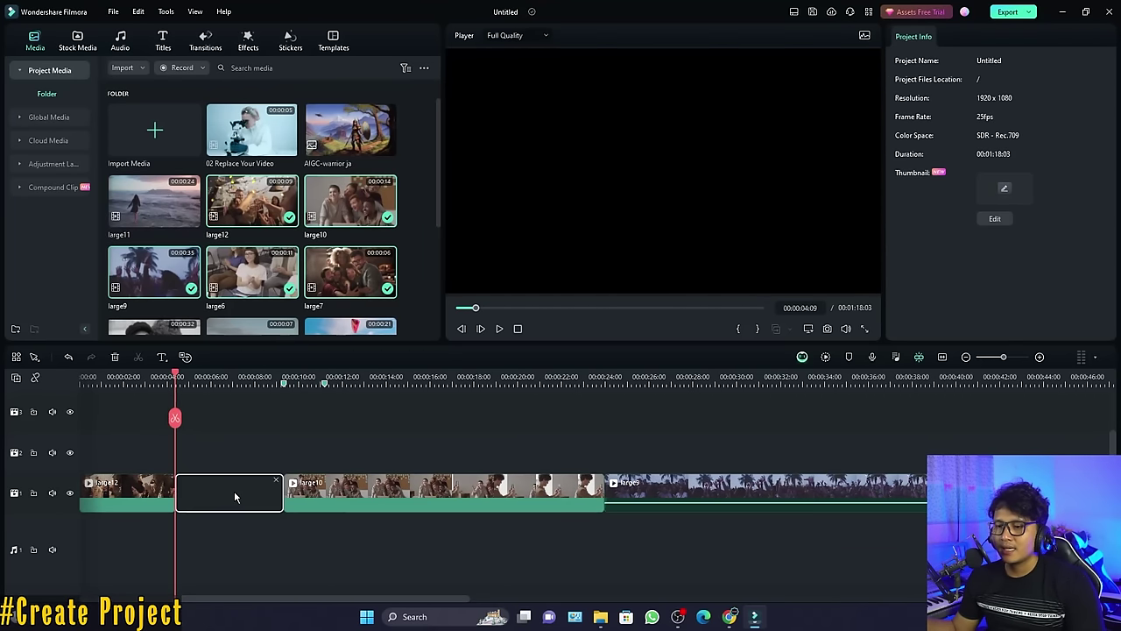
click(252, 479)
click(245, 493)
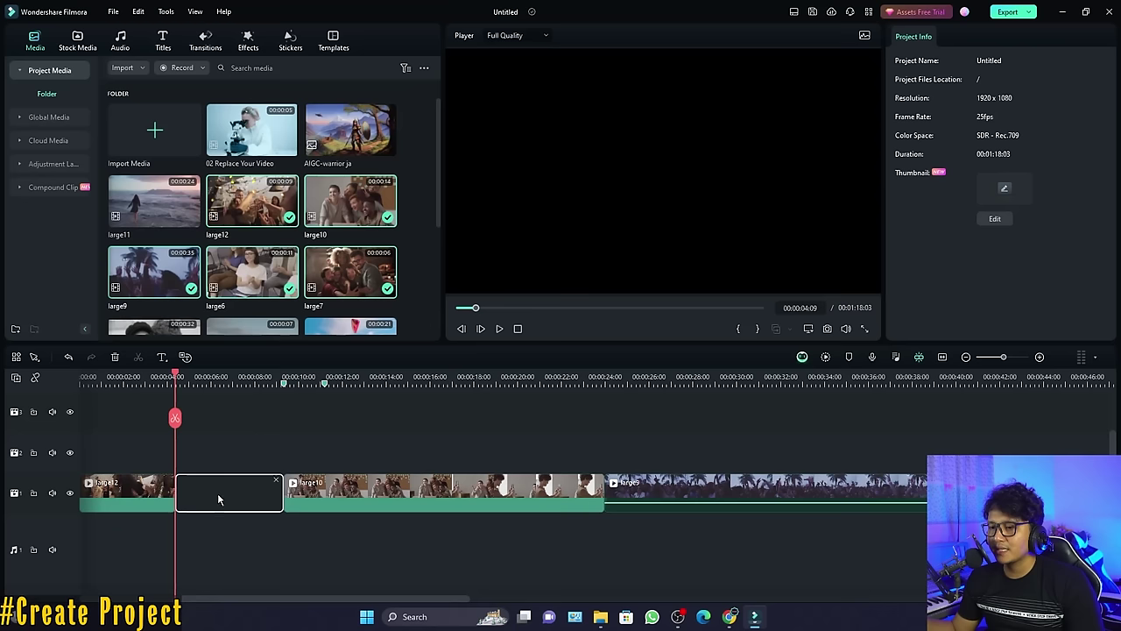
key(Delete)
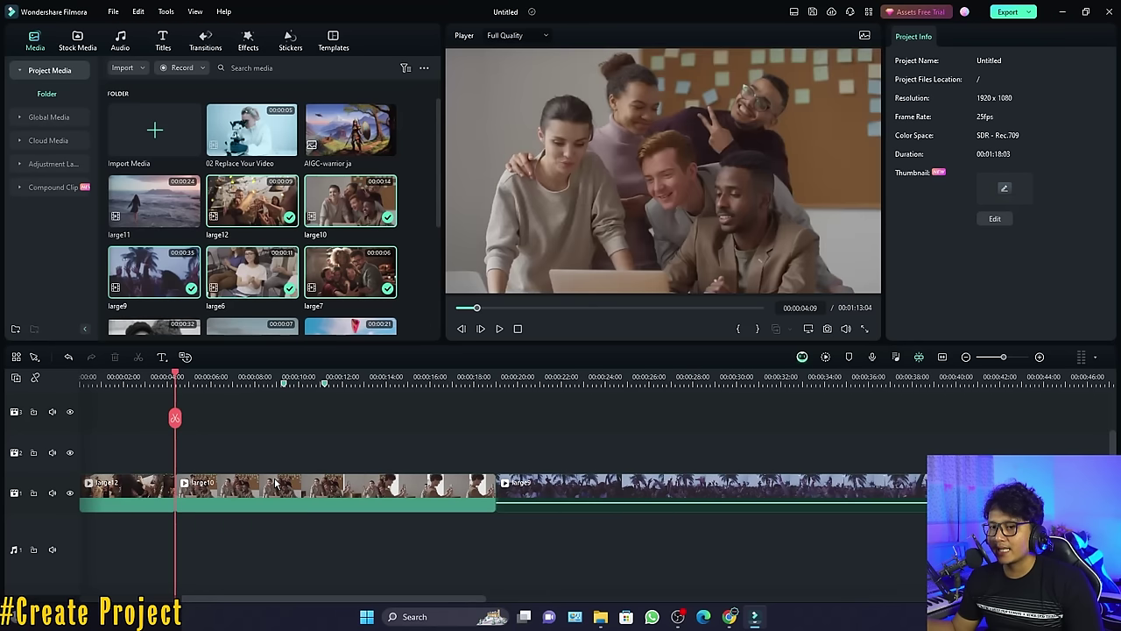
Undo the gap removal, and remove the gap between large12 and large10 again
key(ctrl+z)
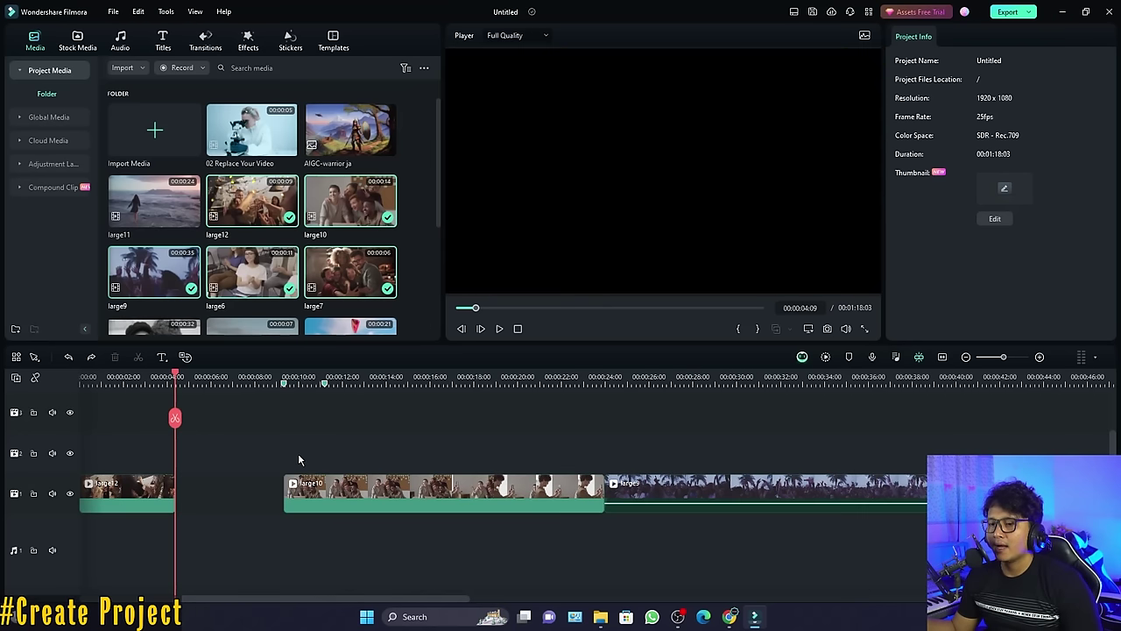
click(246, 494)
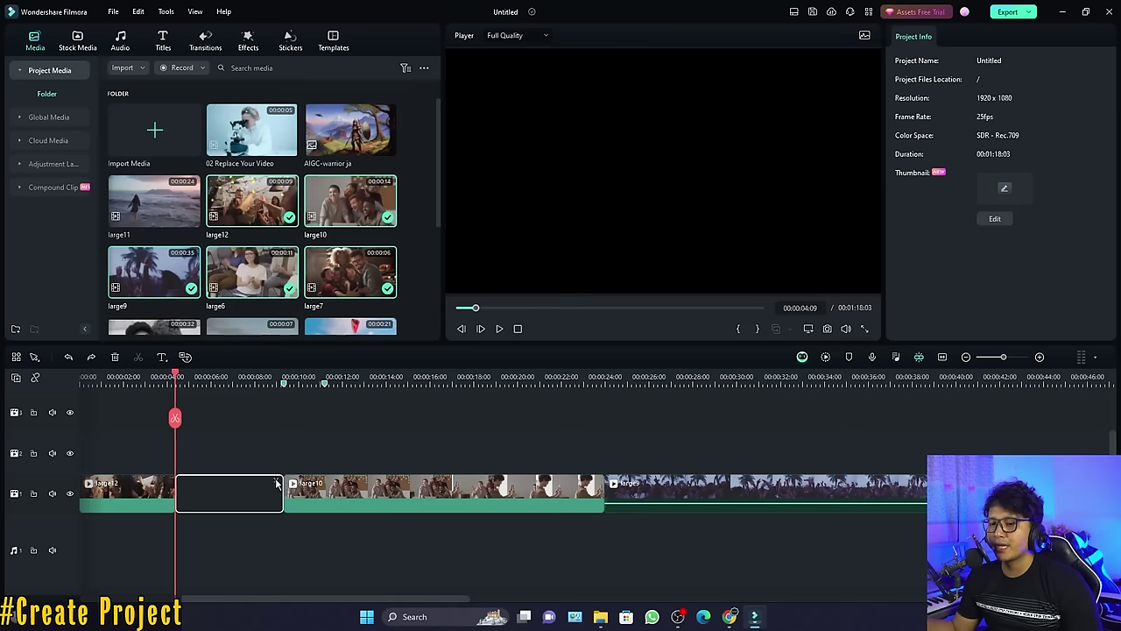
key(Delete)
Cut off the part of large10 after 00:00:15:01 and try to move large9 into the gap
click(408, 376)
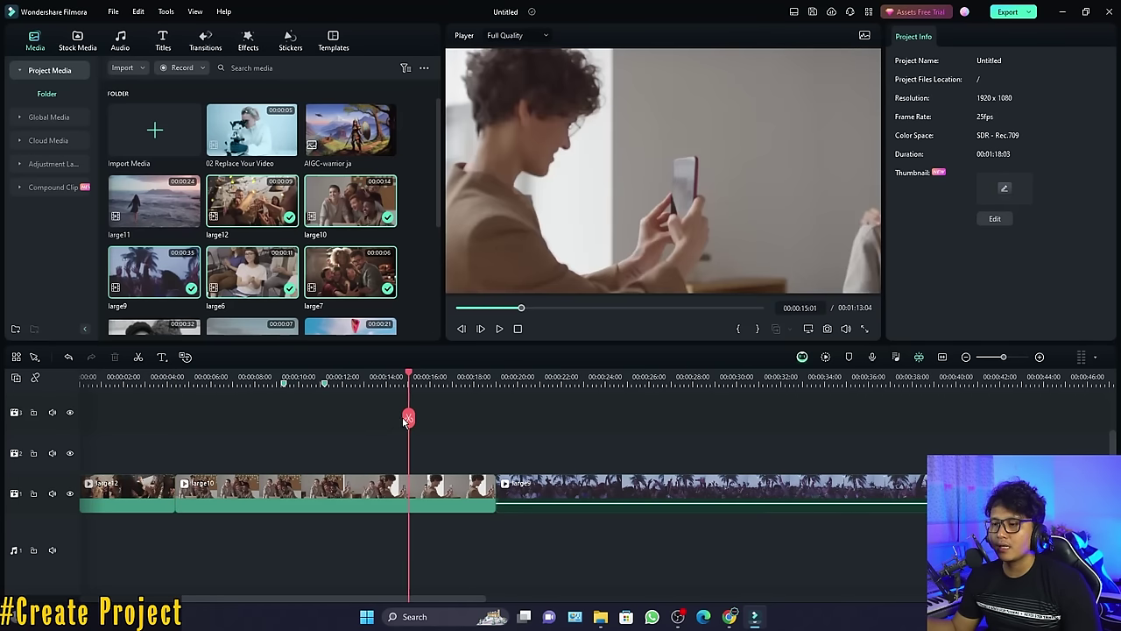
click(408, 418)
key(Delete)
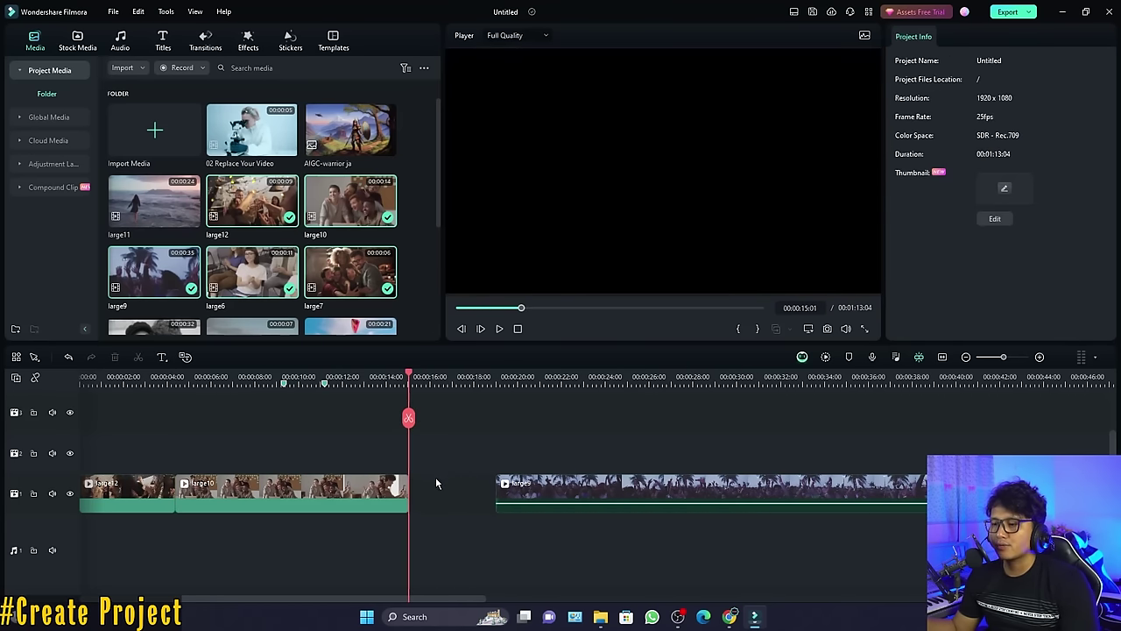
drag(561, 490, 471, 490)
Undo the edits back to the large12 split, restoring its second part and the whole large10 clip
key(ctrl+z)
key(ctrl+z)
key(ctrl+z)
key(ctrl+z)
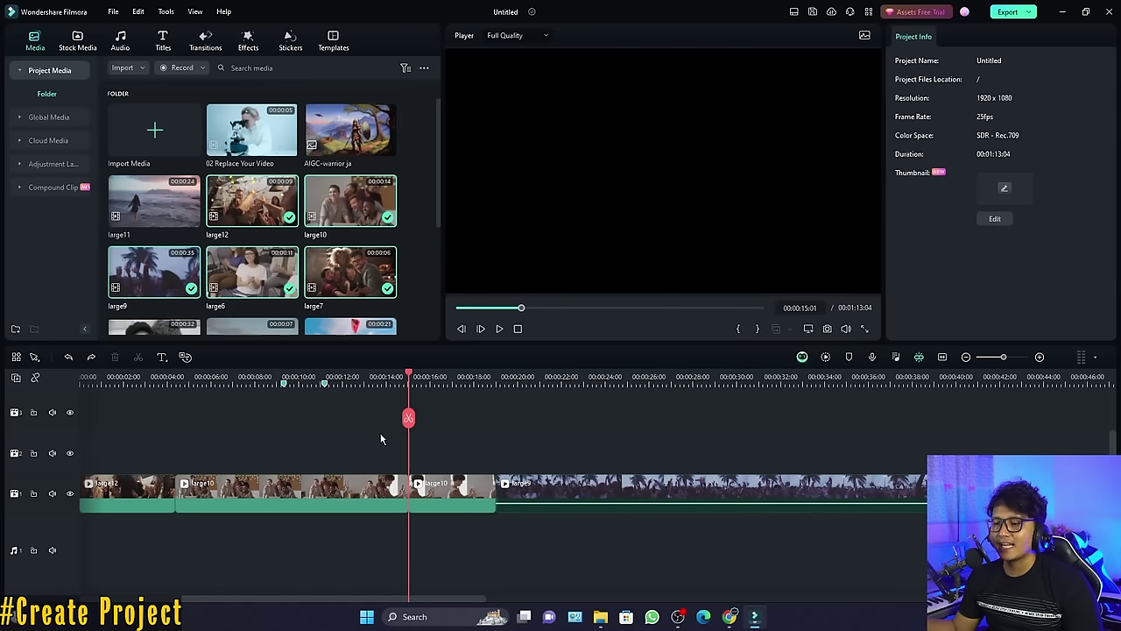
key(ctrl+z)
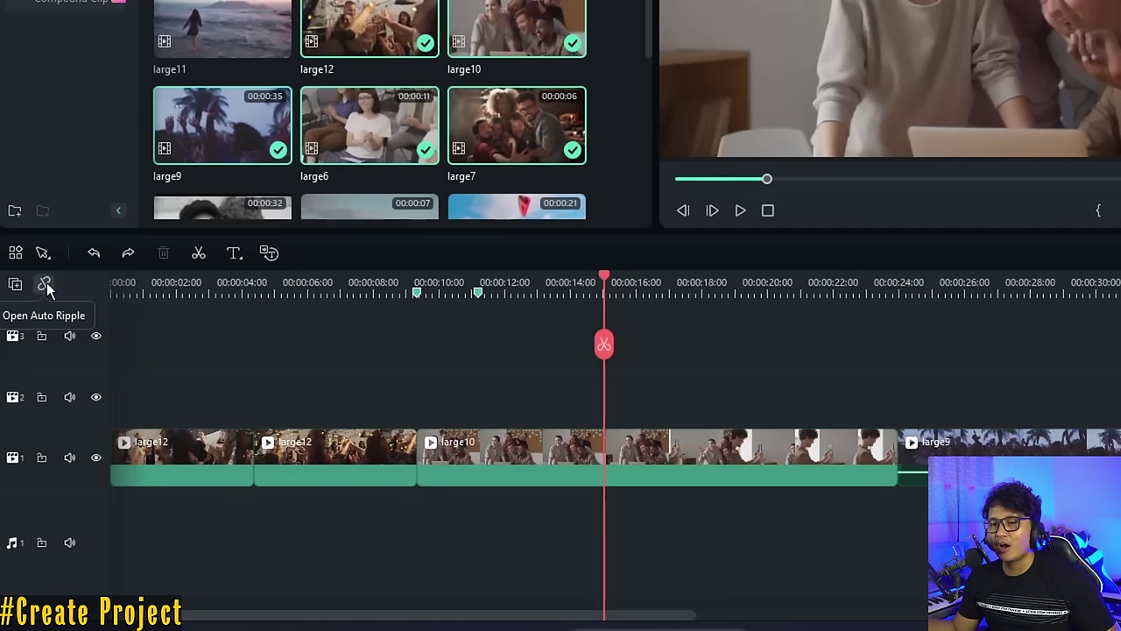
Turn on Auto Ripple for the timeline and delete the second part of large12
click(45, 286)
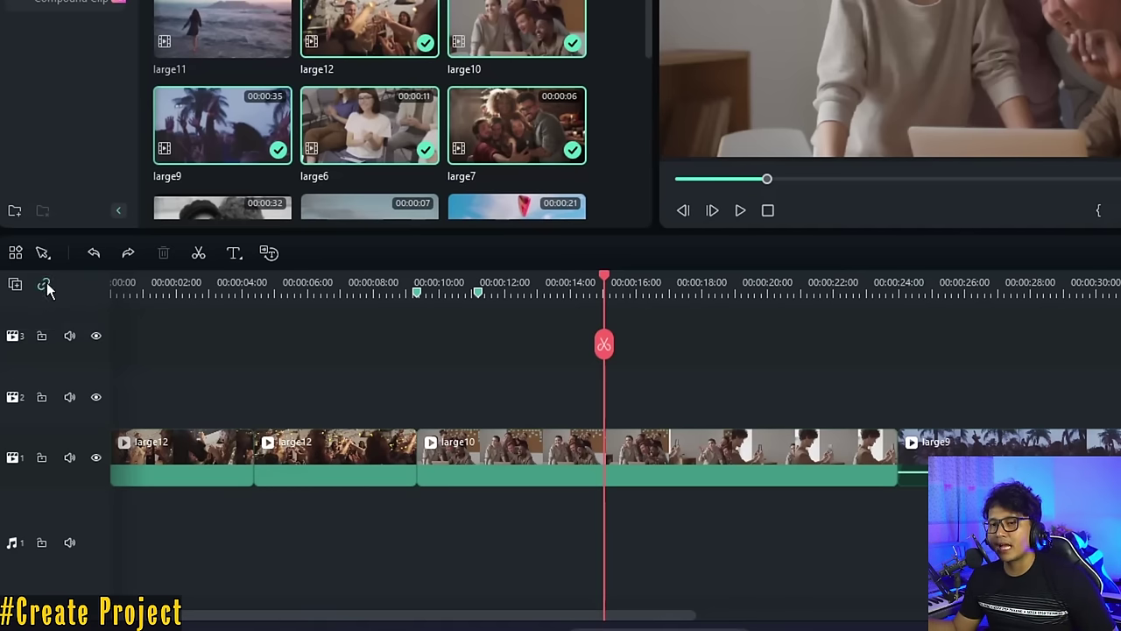
click(319, 466)
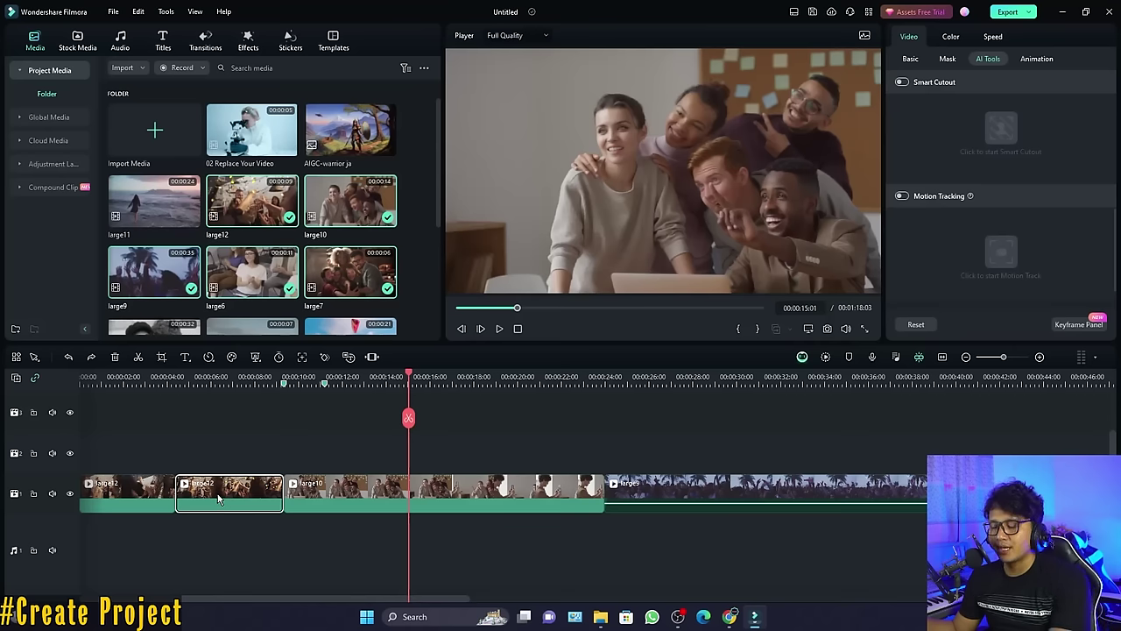
key(Delete)
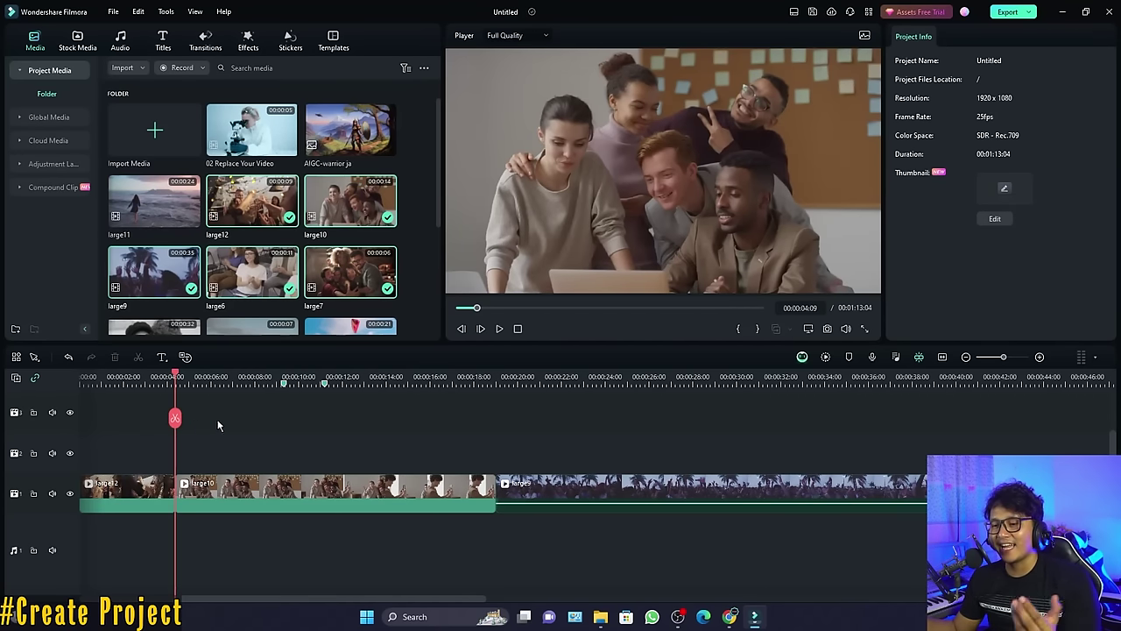
click(432, 390)
click(433, 418)
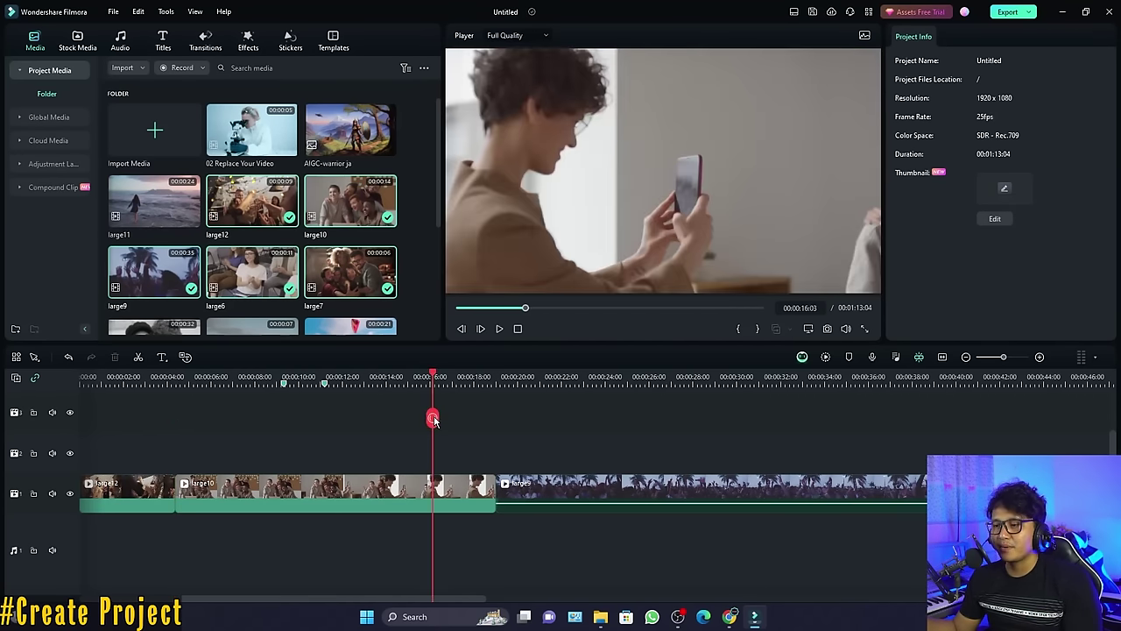
key(ctrl+z)
Split large10 at 00:00:13:08 and delete the part after the cut
click(371, 383)
click(371, 418)
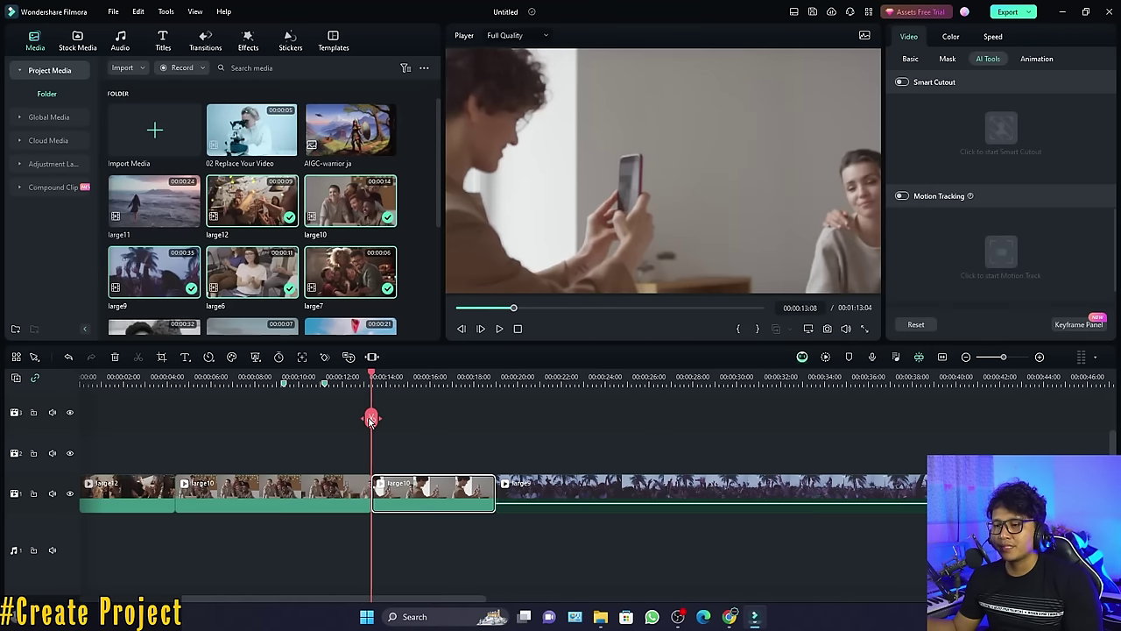
key(Delete)
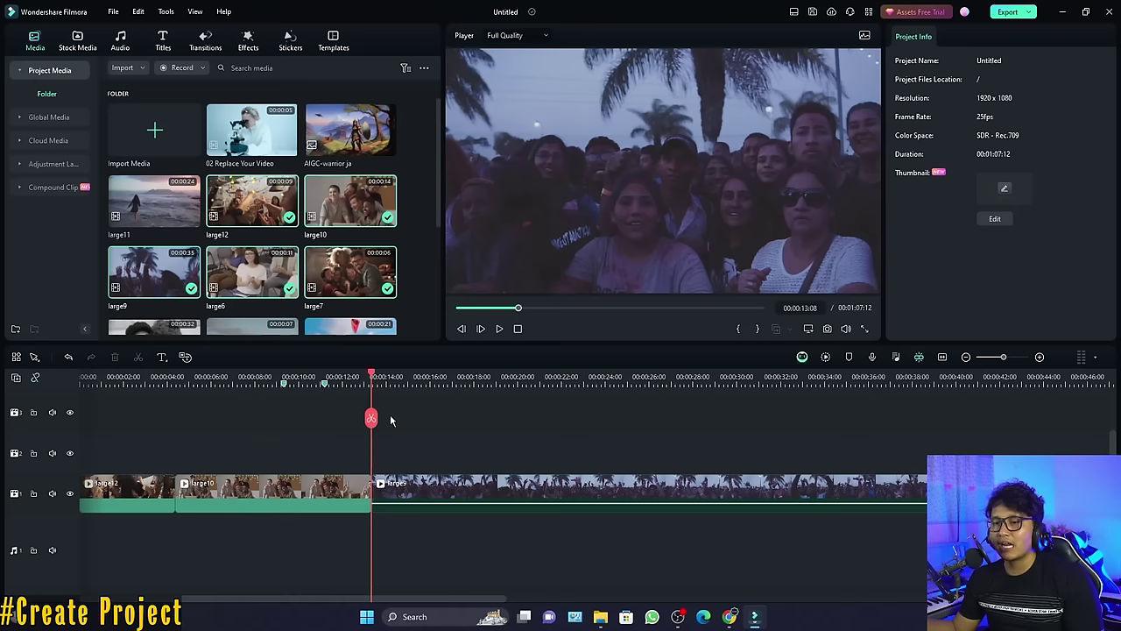
Split large9 at 00:00:17:15 and delete the part before the cut
click(464, 380)
click(465, 418)
click(414, 492)
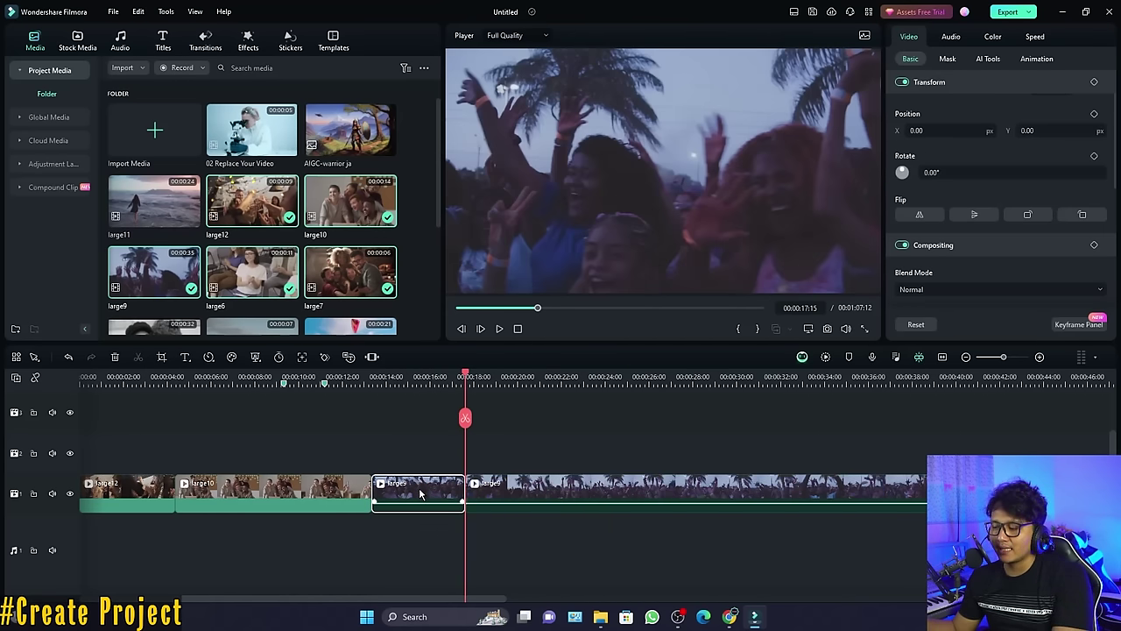
key(Delete)
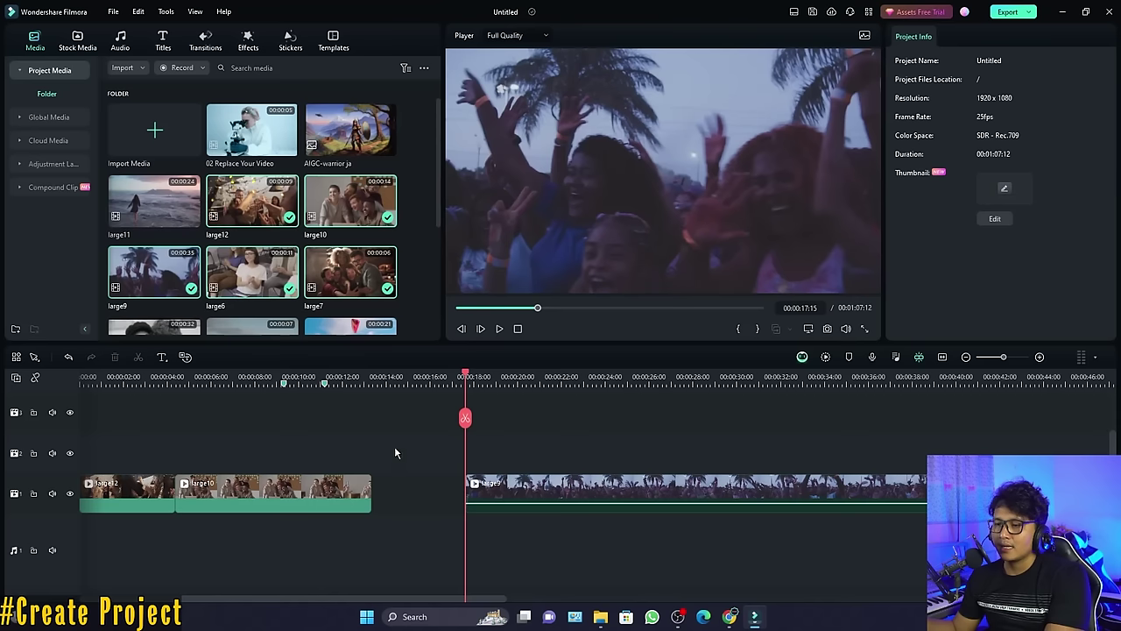
With Auto Ripple turned on, close the gap before large9 and trim off the end of that clip
click(348, 379)
click(391, 379)
drag(390, 379, 557, 379)
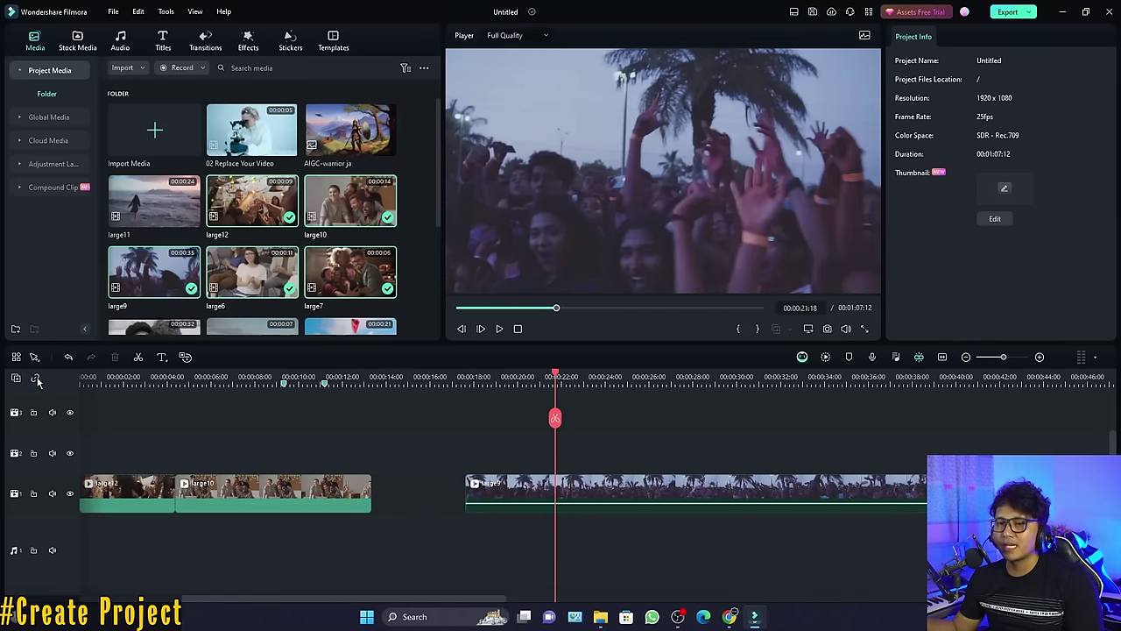
click(420, 501)
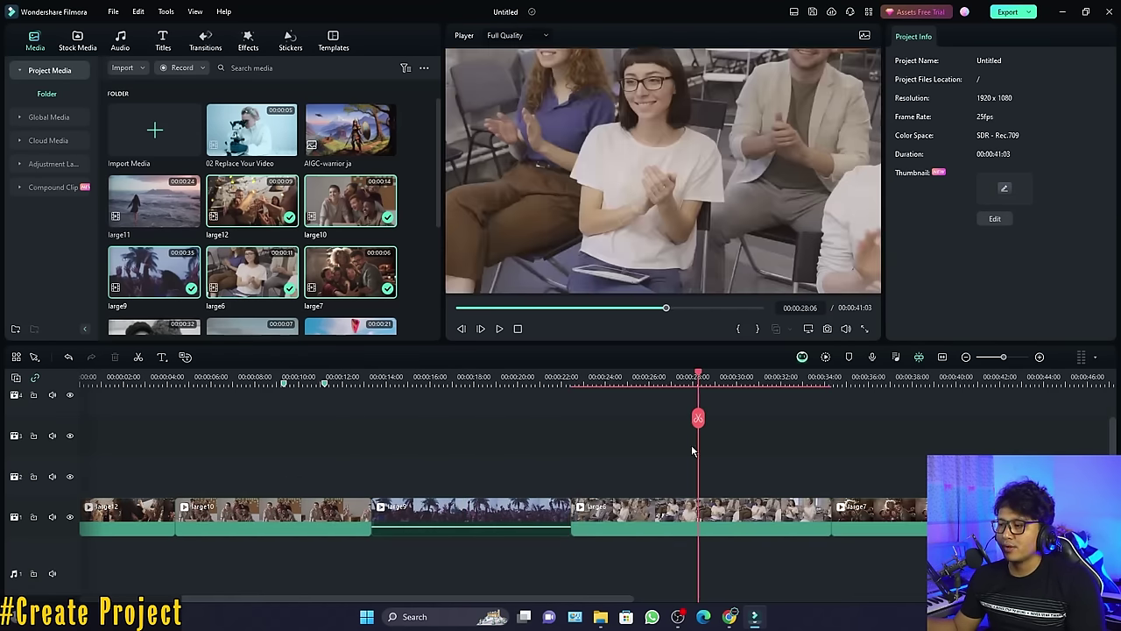
Trim off large6 after 00:00:27:08 and shorten the five clips to a sequence lasting 00:00:14:19
drag(698, 378, 678, 379)
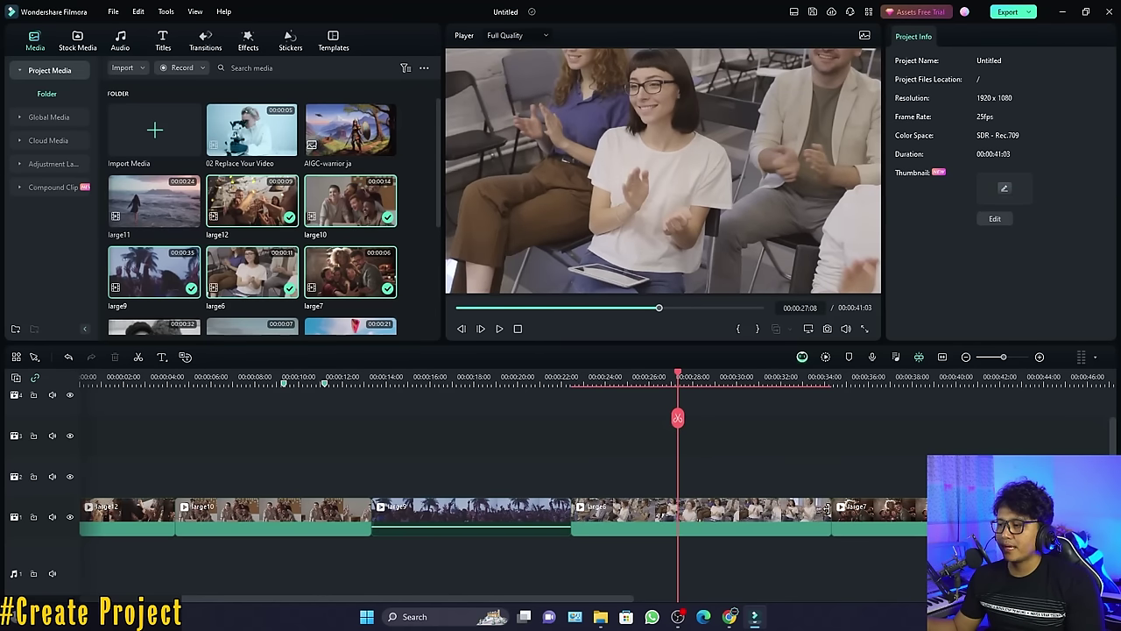
click(734, 503)
key(alt+])
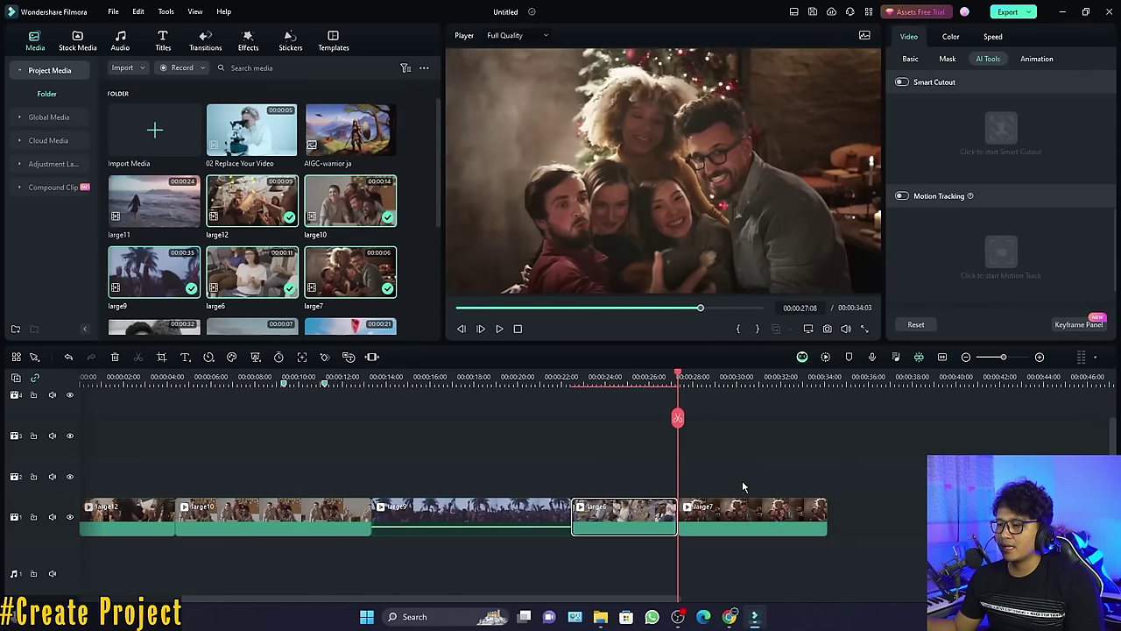
click(112, 379)
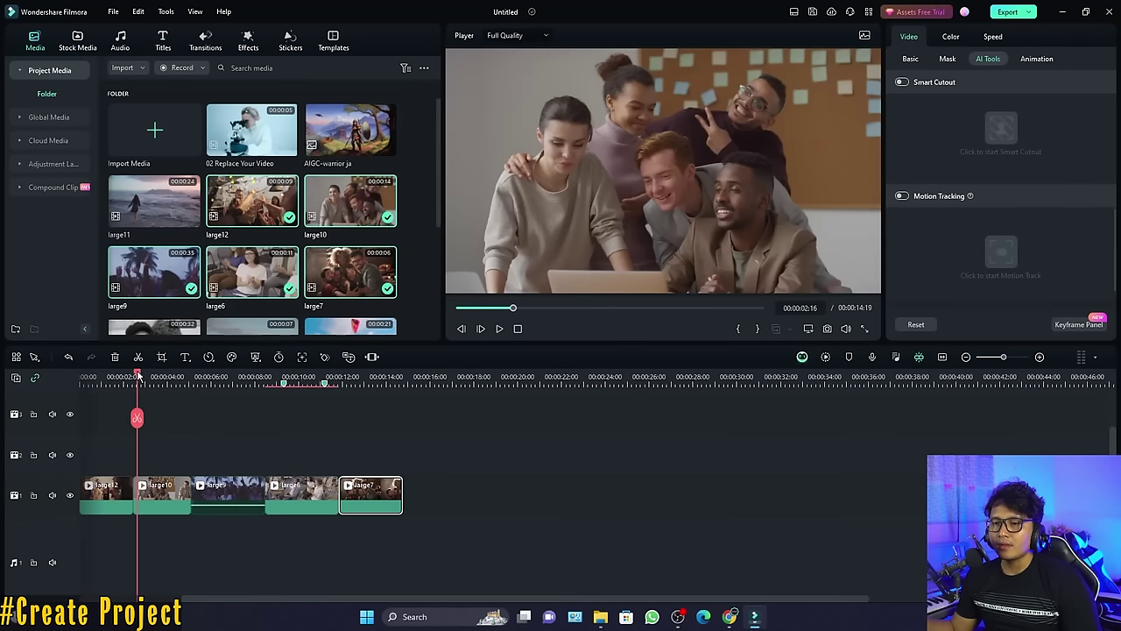
drag(140, 378, 154, 403)
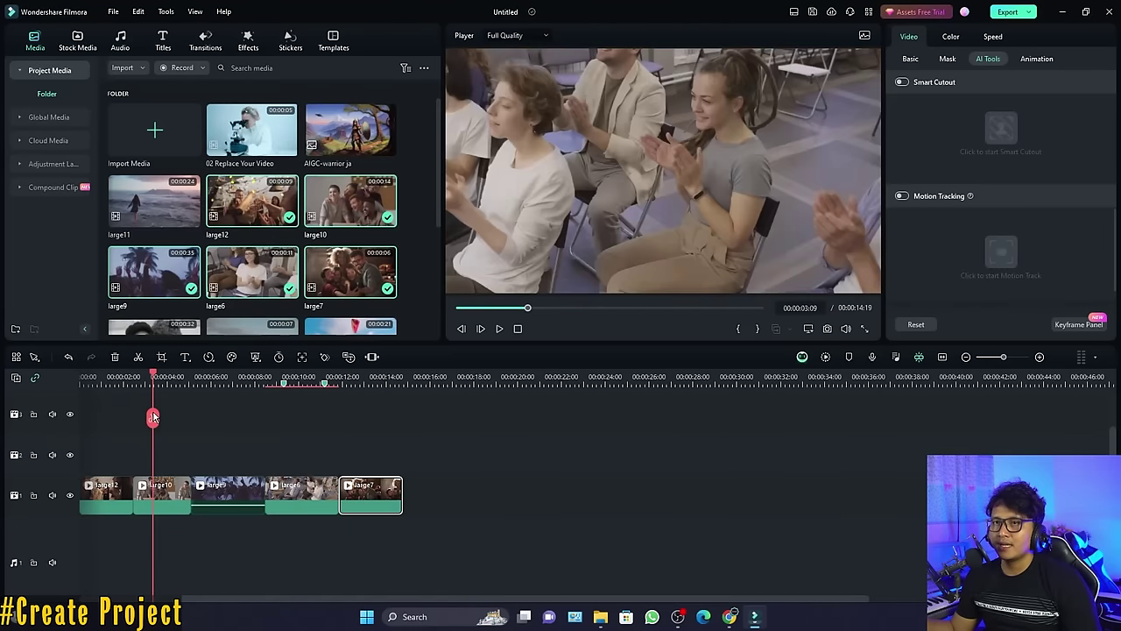
Preview the Happy & Uplifting track Colorful life and place it at the start of the audio track under the videos
click(120, 40)
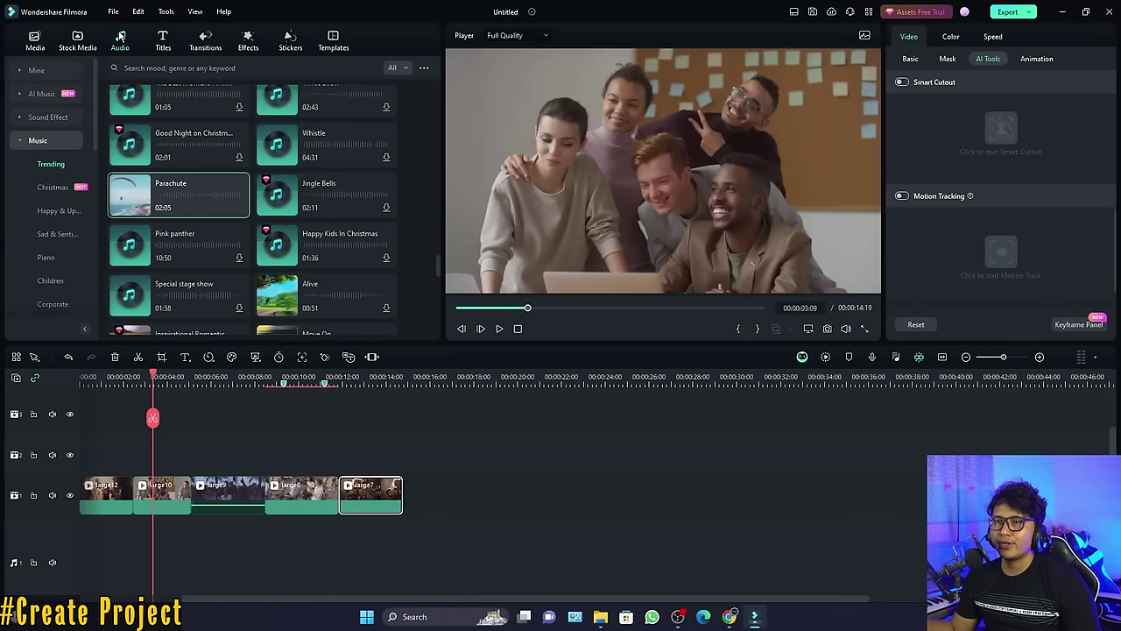
click(59, 210)
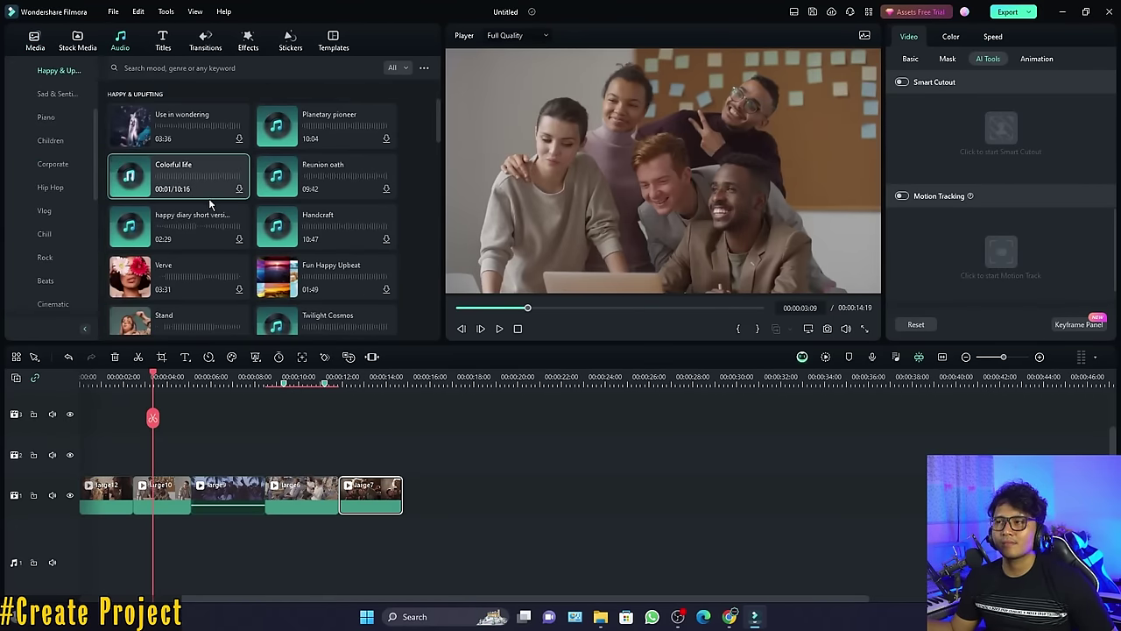
click(131, 180)
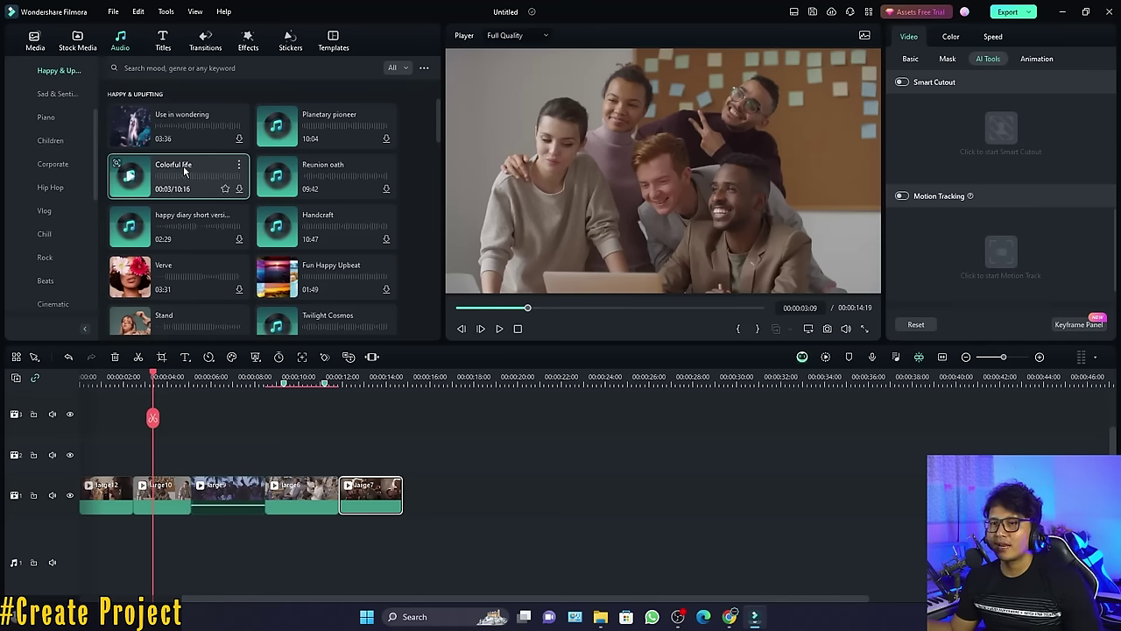
drag(184, 171, 88, 526)
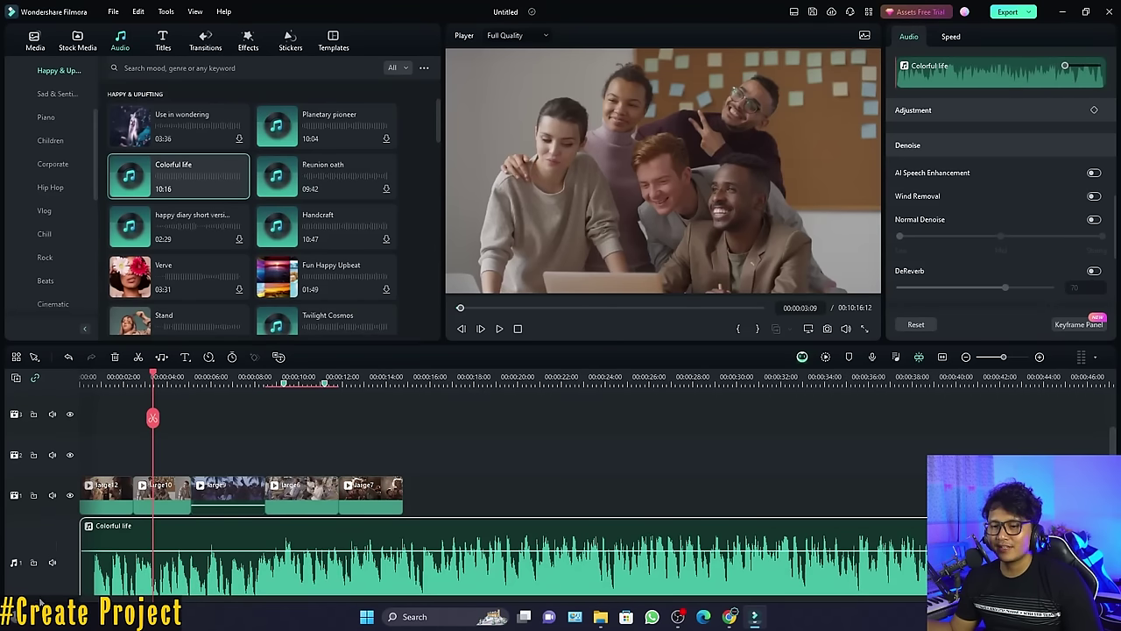
Split the Colorful life music at 00:00:14:19, where the last video ends, and delete the part after the cut
click(403, 377)
click(403, 418)
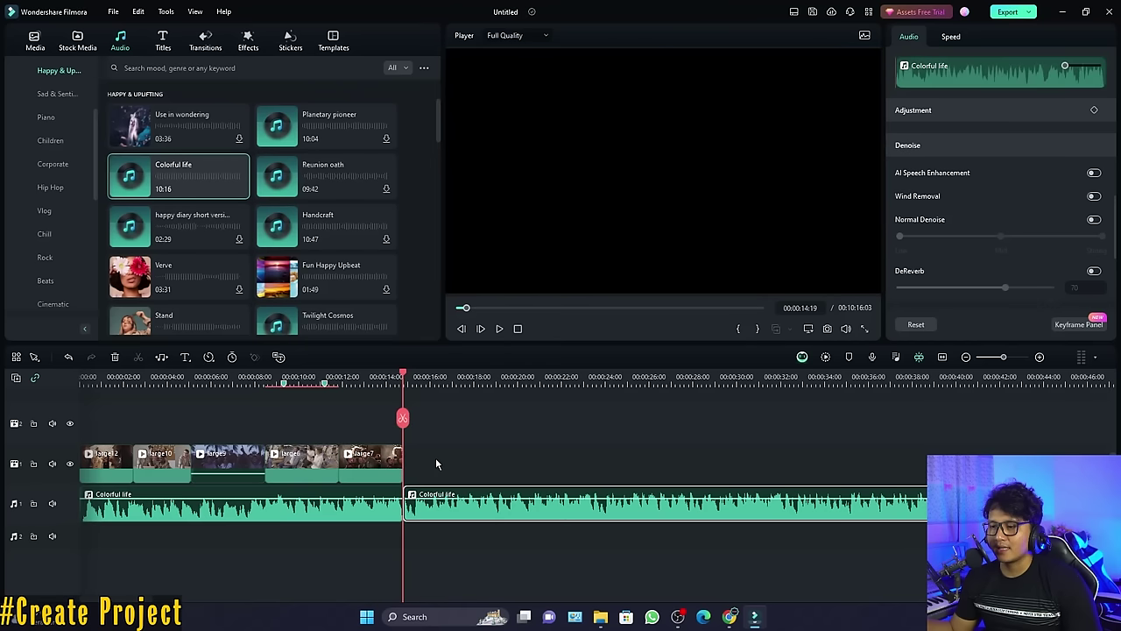
key(Delete)
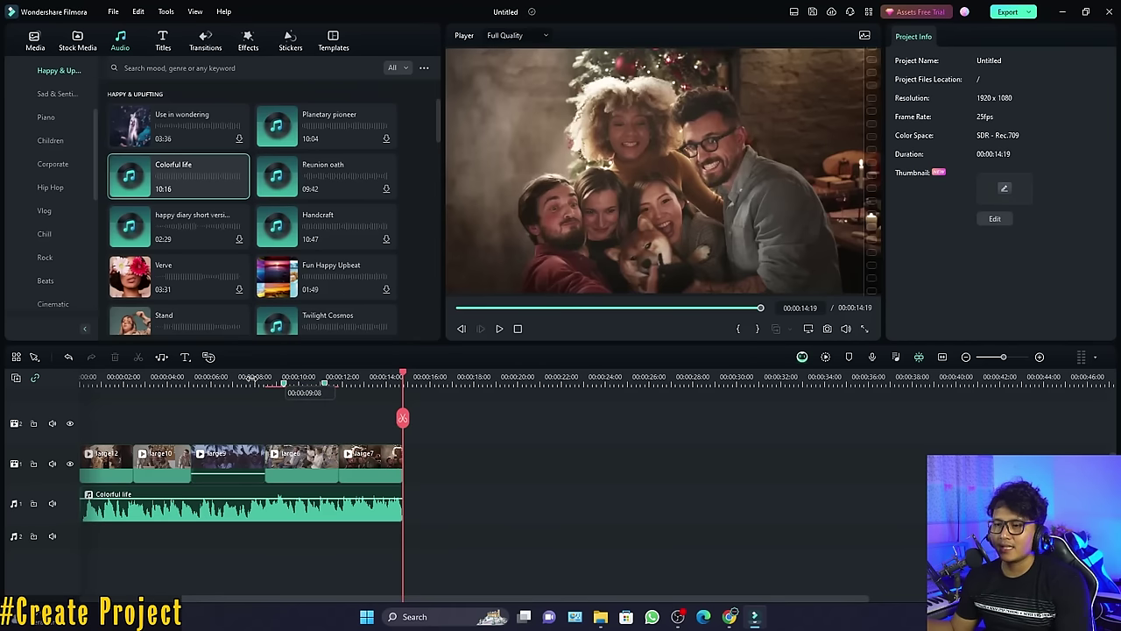
Select the Colorful life music clip and set its Fade In to 0.68 s
click(253, 377)
click(123, 378)
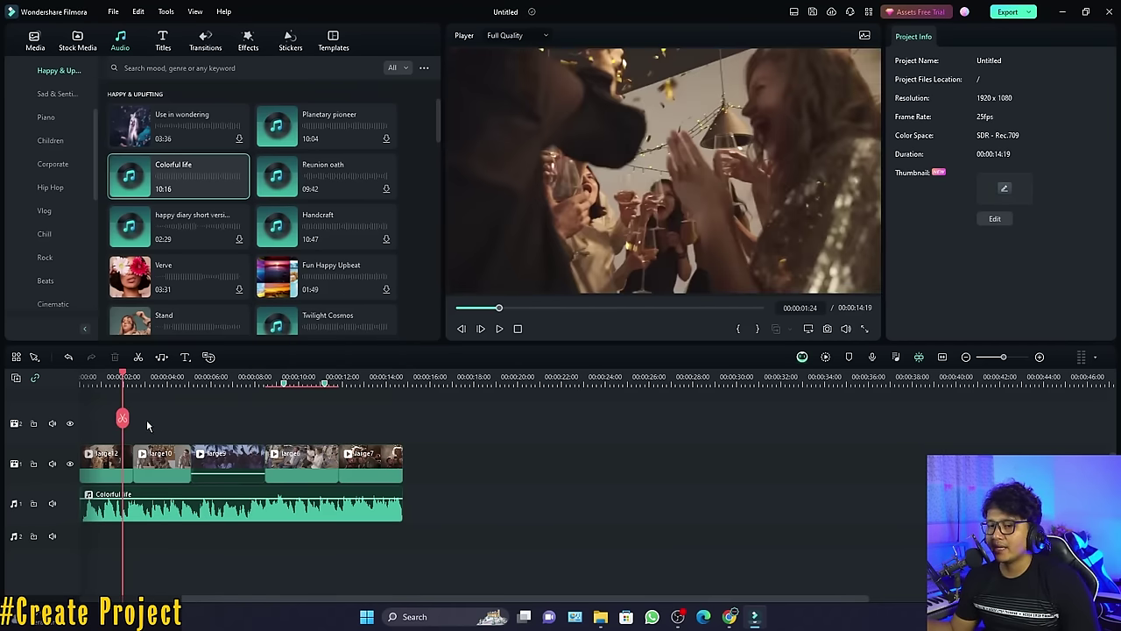
click(158, 524)
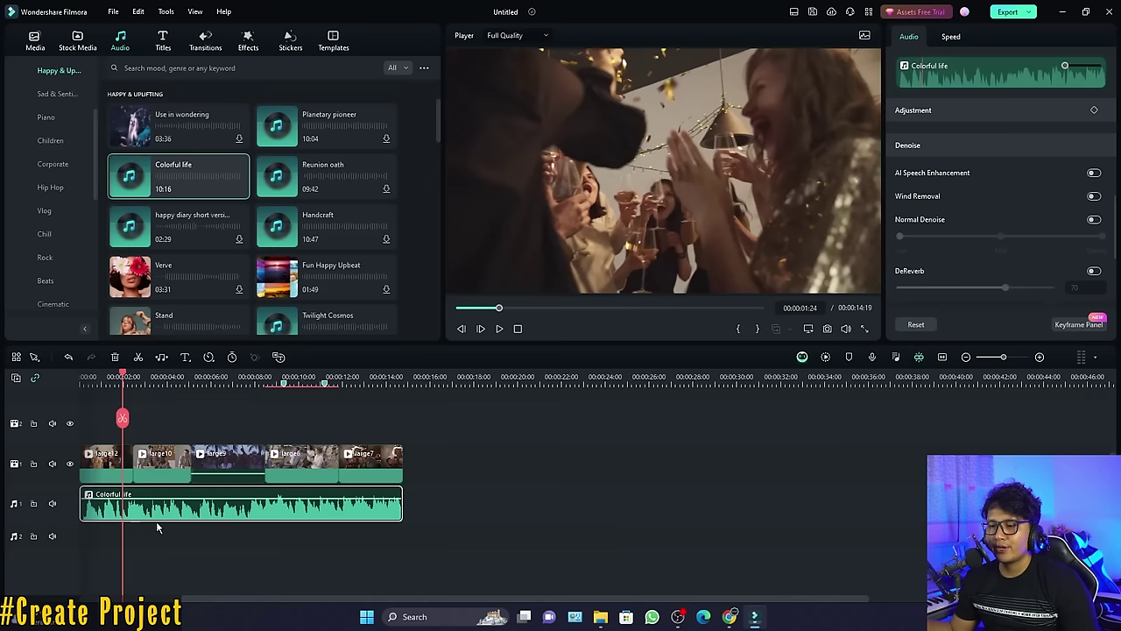
key(space)
scroll(122, 499, up, 2)
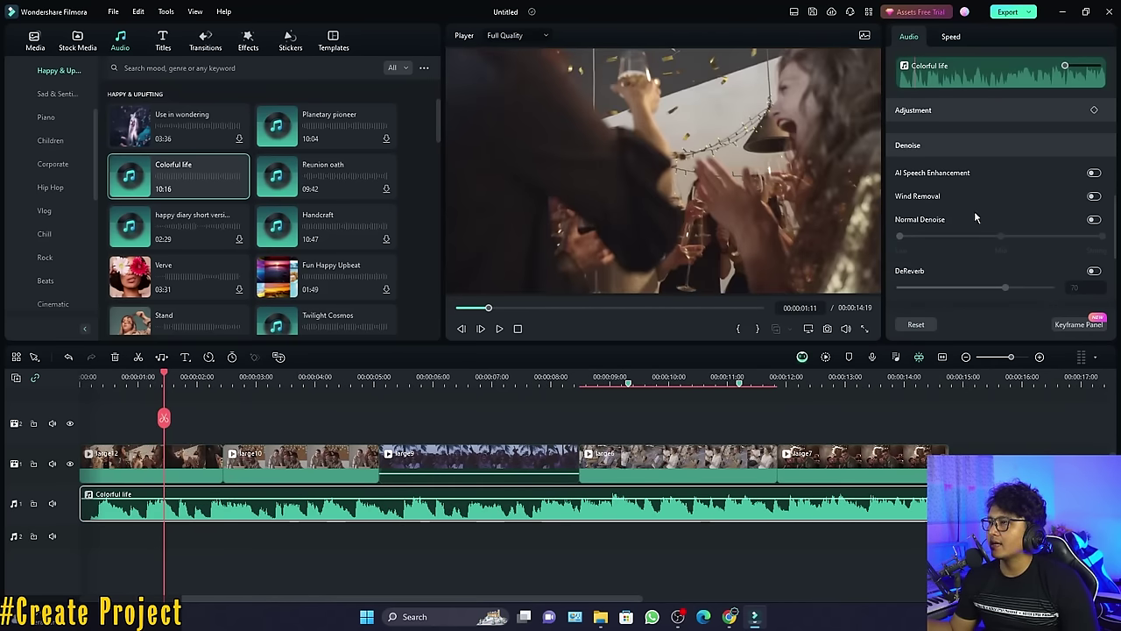
scroll(974, 211, down, 3)
scroll(991, 233, up, 3)
scroll(994, 239, up, 3)
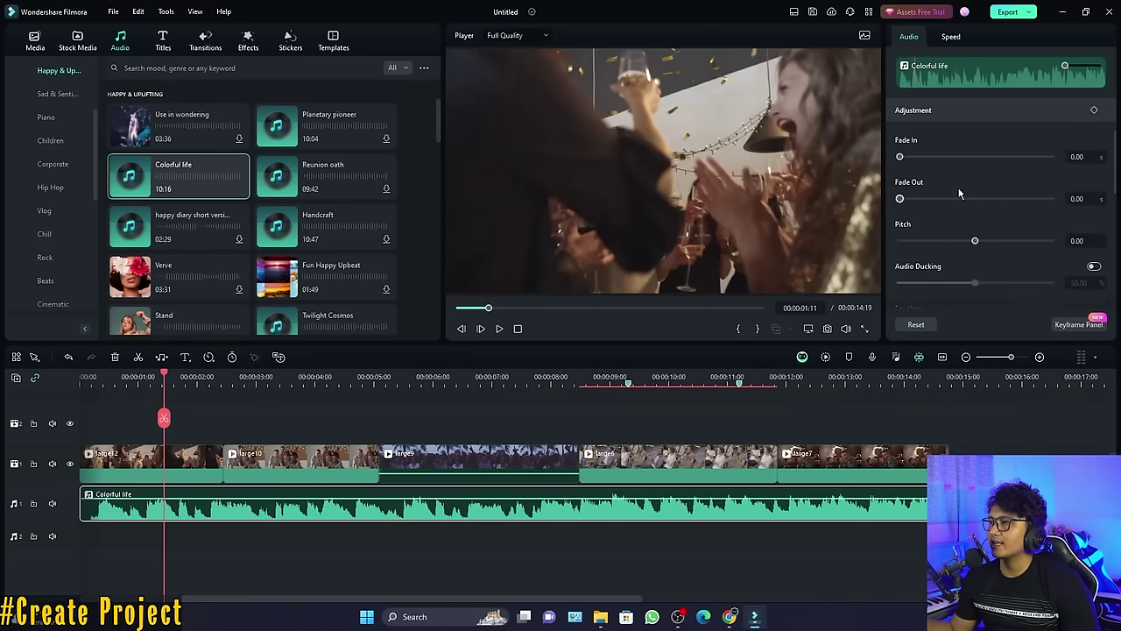
mouse_move(900, 157)
mouse_down()
mouse_move(925, 157)
mouse_move(898, 159)
mouse_move(907, 162)
mouse_up()
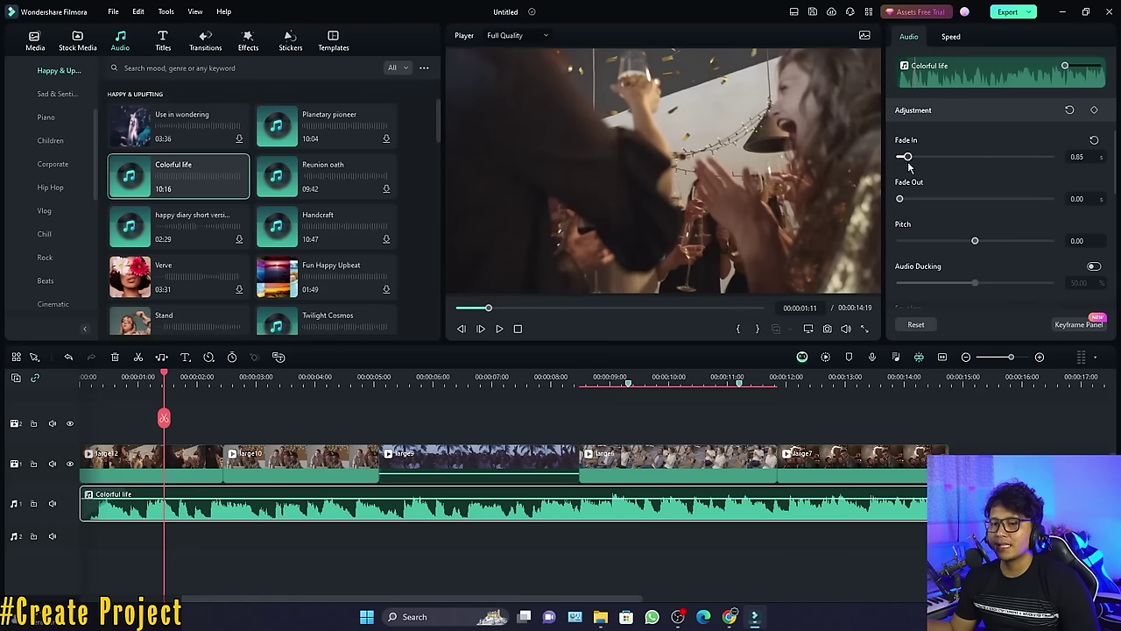
Play the timeline from the beginning to listen to the music's fade-in
click(91, 379)
click(81, 378)
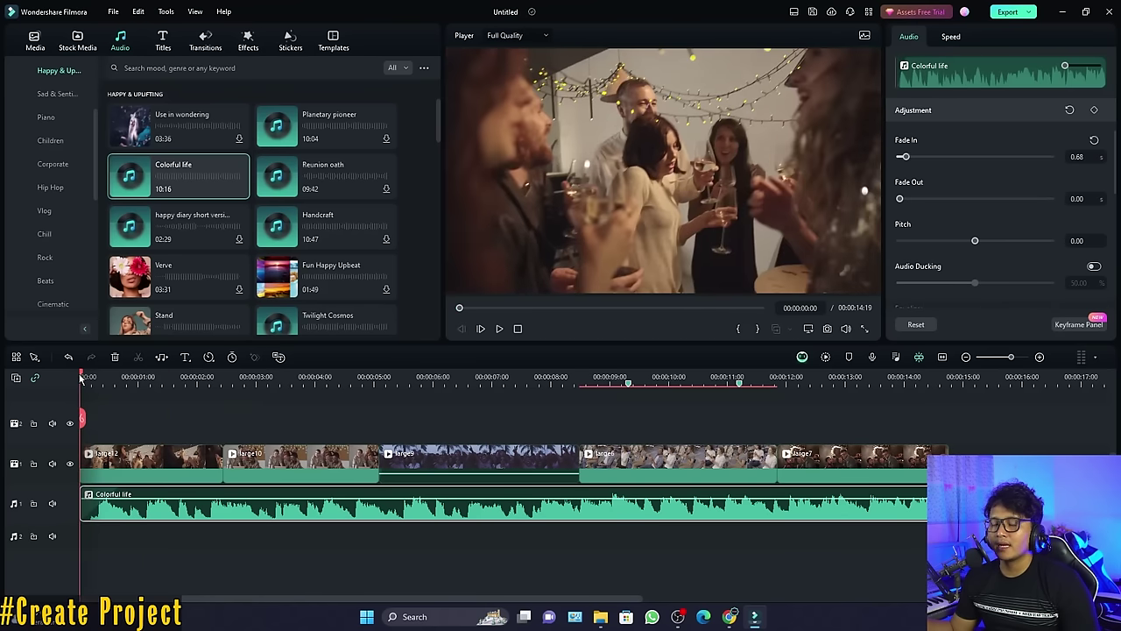
mouse_move(80, 378)
mouse_down()
mouse_move(115, 377)
mouse_move(83, 377)
mouse_up()
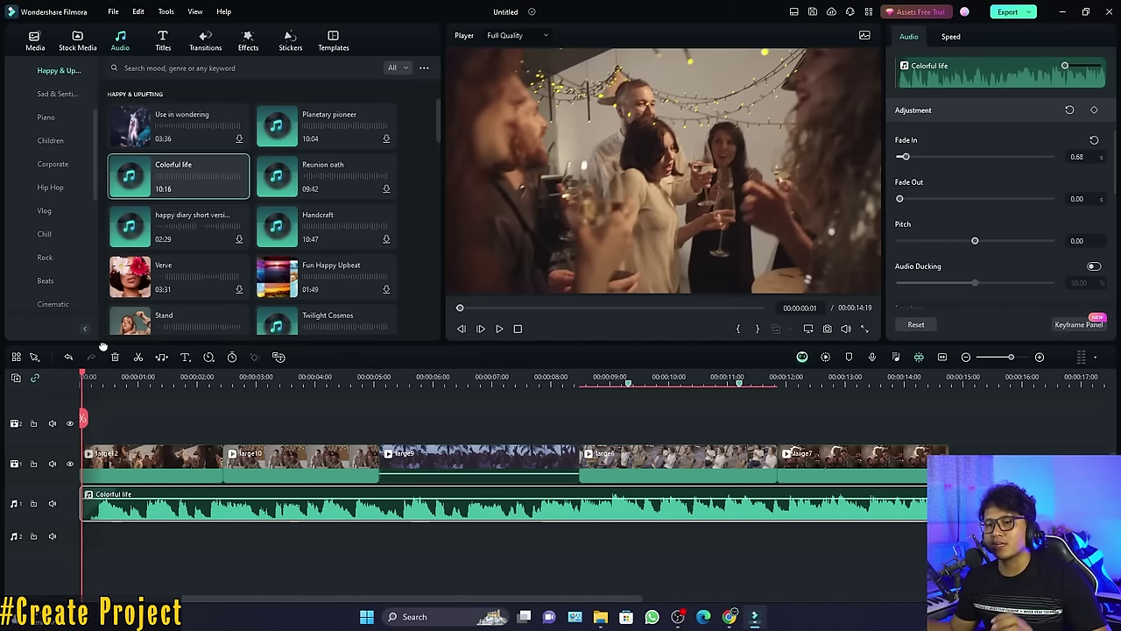
key(space)
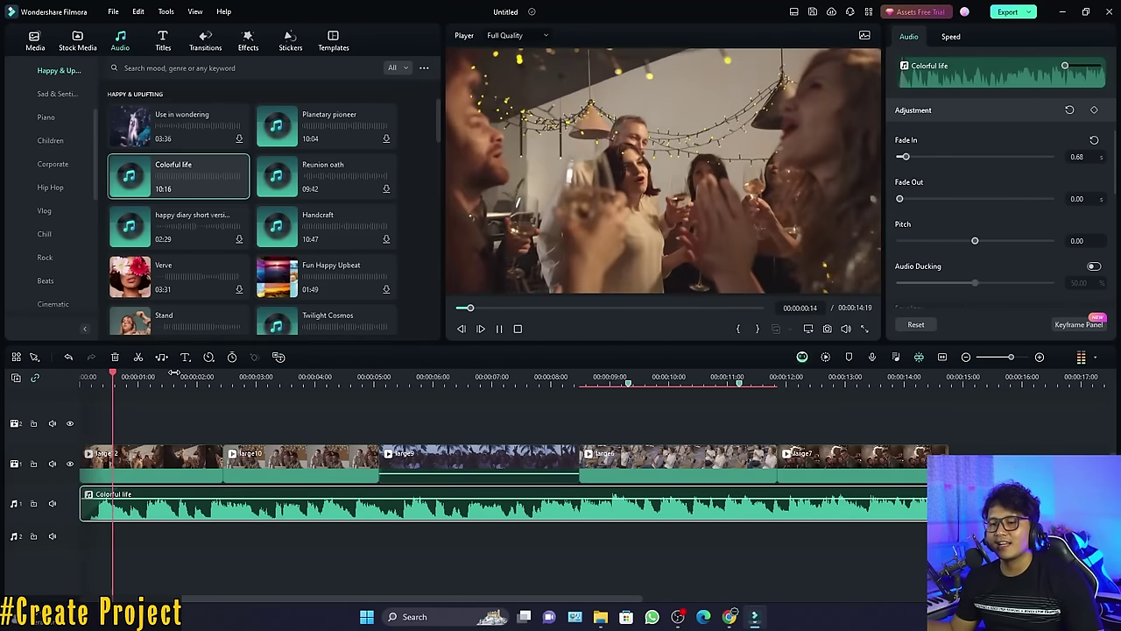
Set the Fade Out of the Colorful life music clip to 0.72 s
click(920, 380)
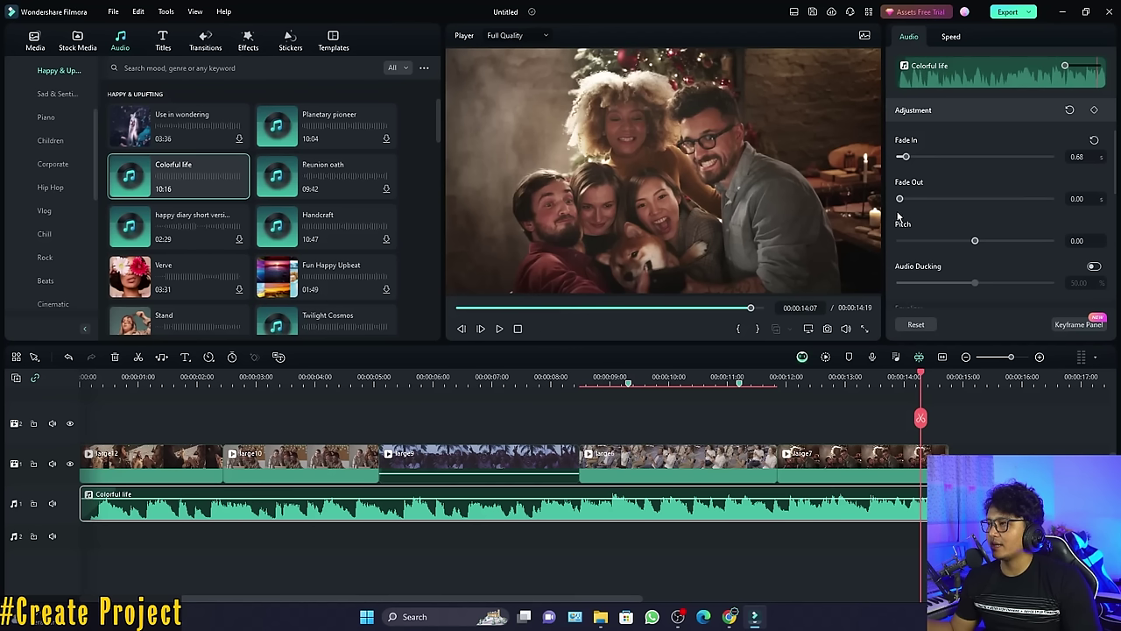
mouse_move(900, 199)
mouse_down()
mouse_move(920, 199)
mouse_move(900, 199)
mouse_up()
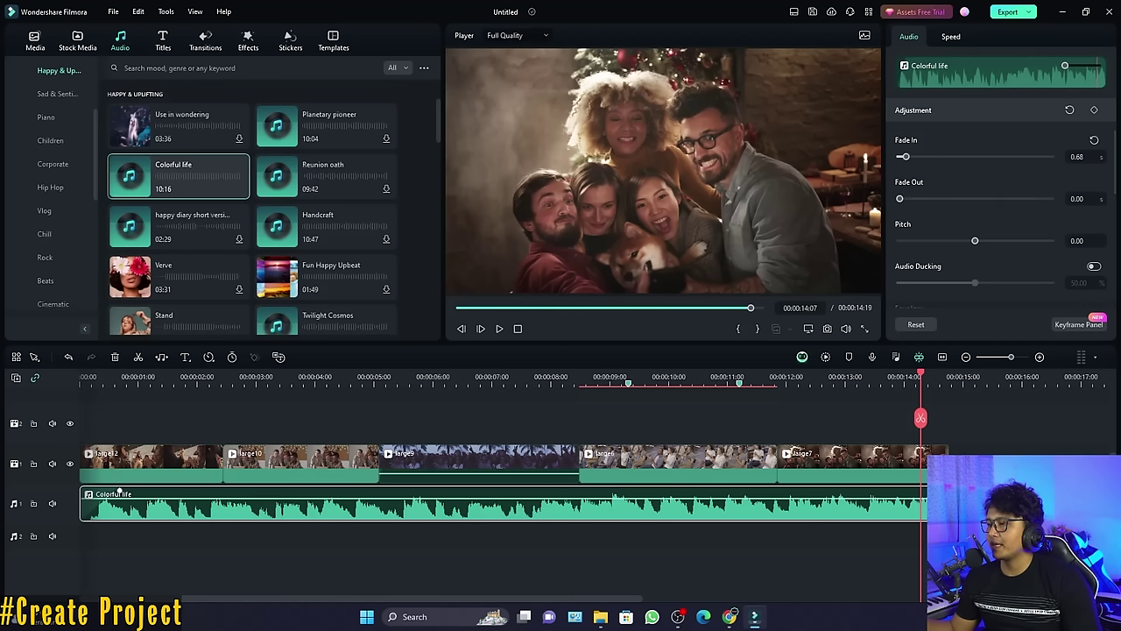
drag(923, 493, 884, 493)
Play the last seconds of the timeline, starting at 00:00:13:05, to listen to the music's fade-out
click(861, 377)
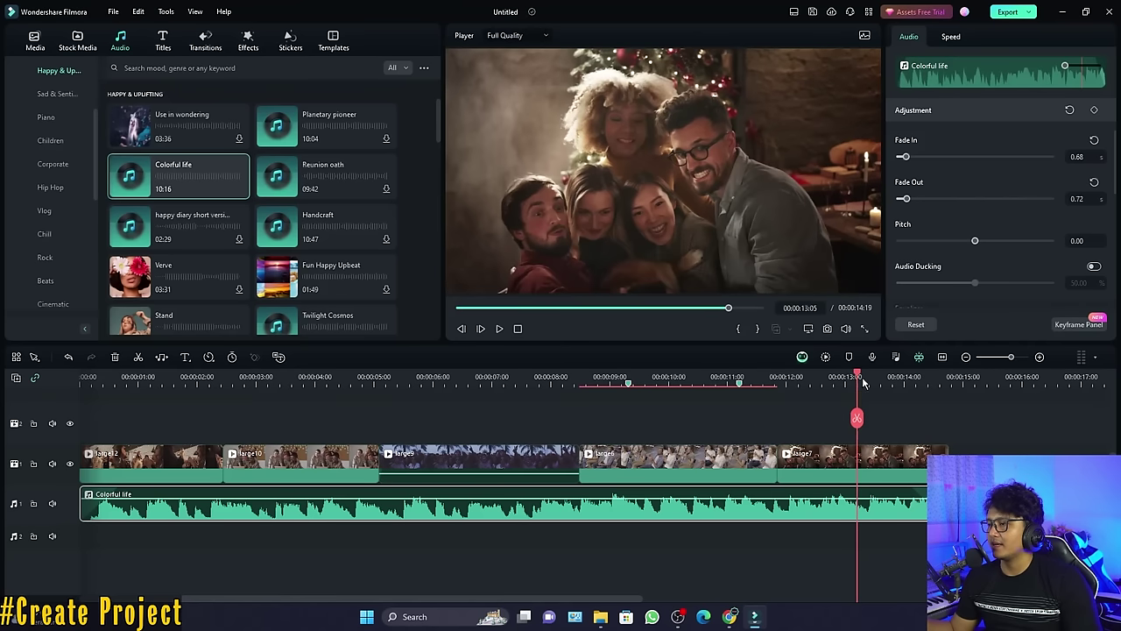
key(space)
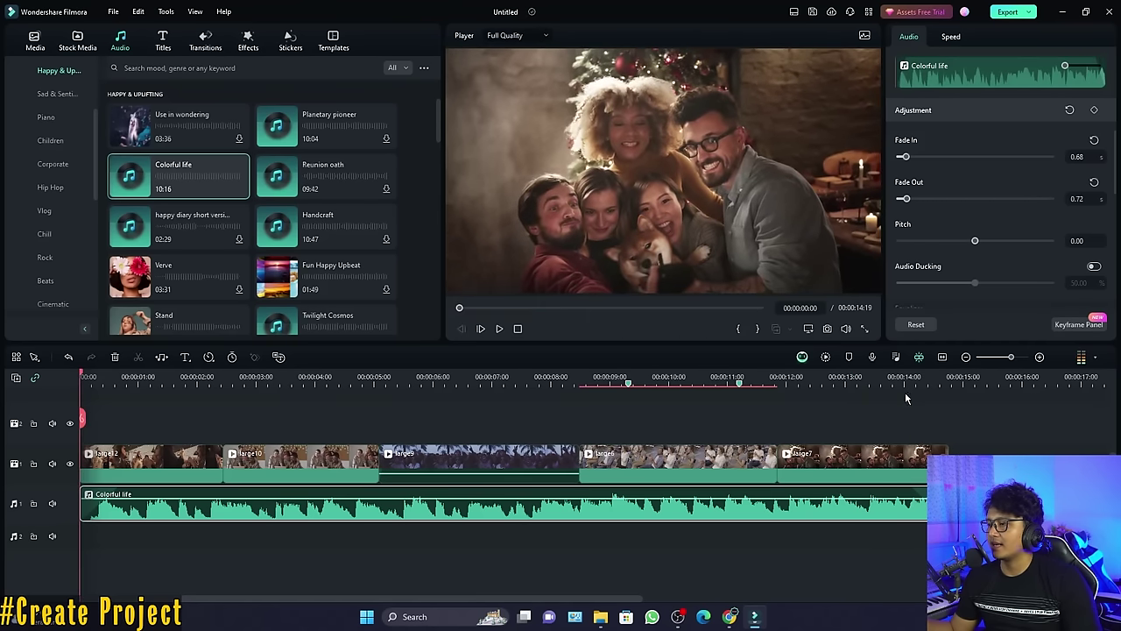
click(896, 376)
key(space)
click(296, 418)
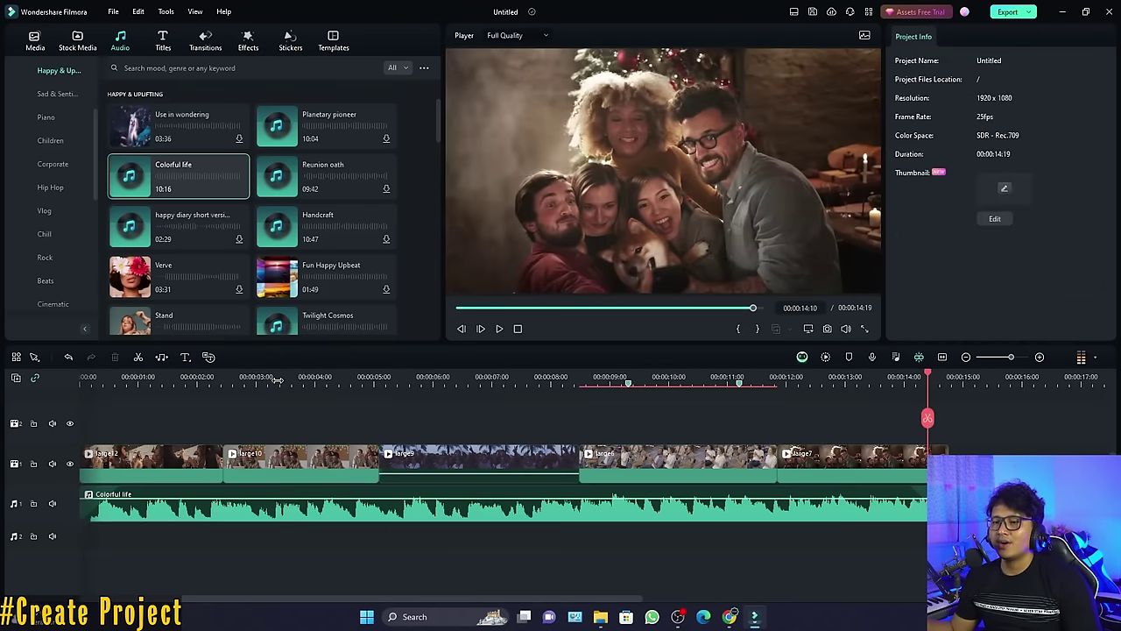
click(189, 378)
scroll(255, 409, up, 2)
scroll(255, 411, down, 1)
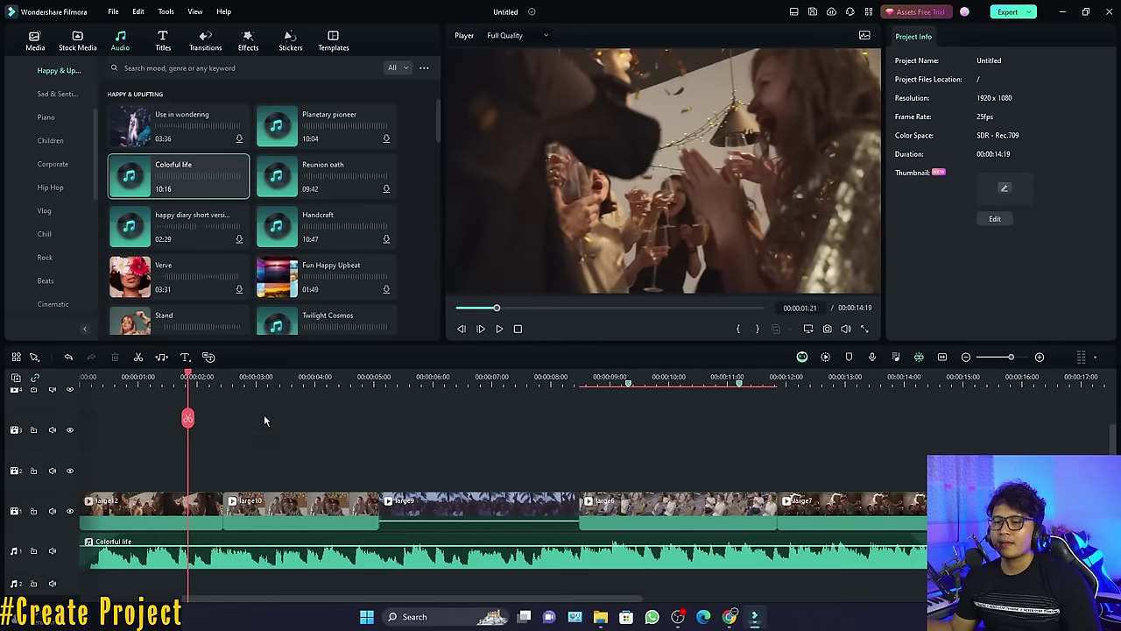
scroll(298, 452, down, 1)
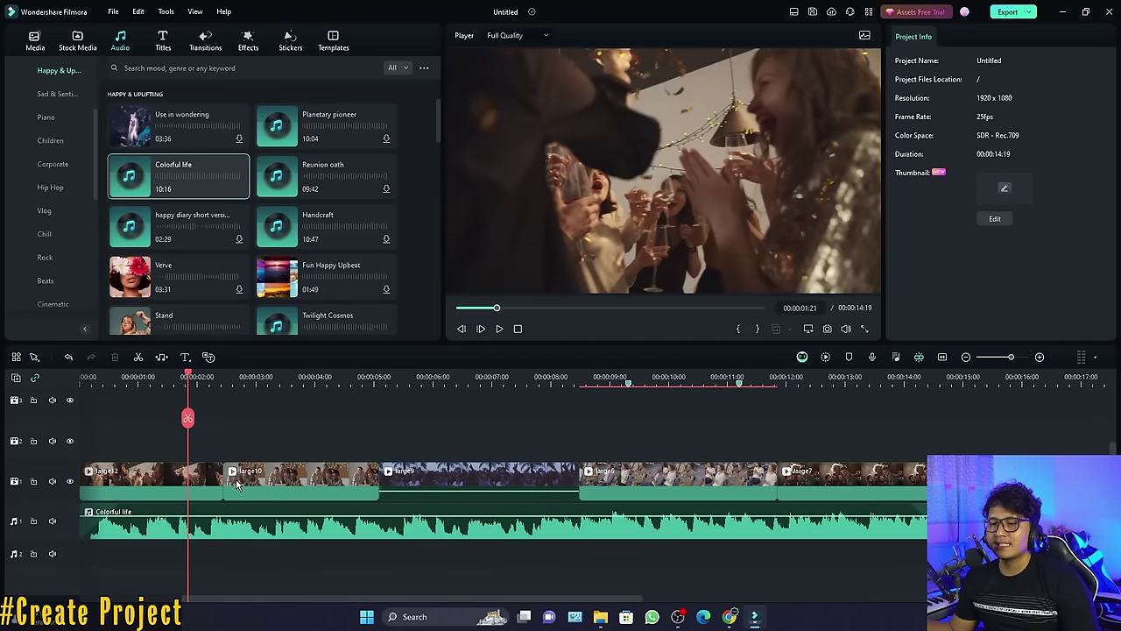
click(168, 380)
click(303, 479)
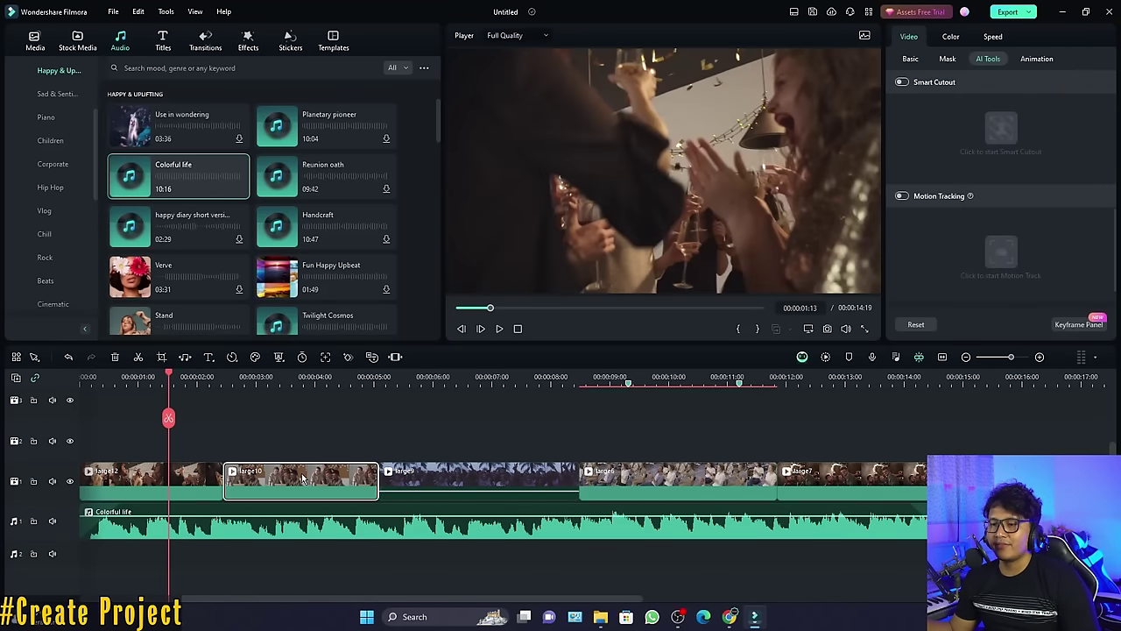
click(458, 481)
click(646, 491)
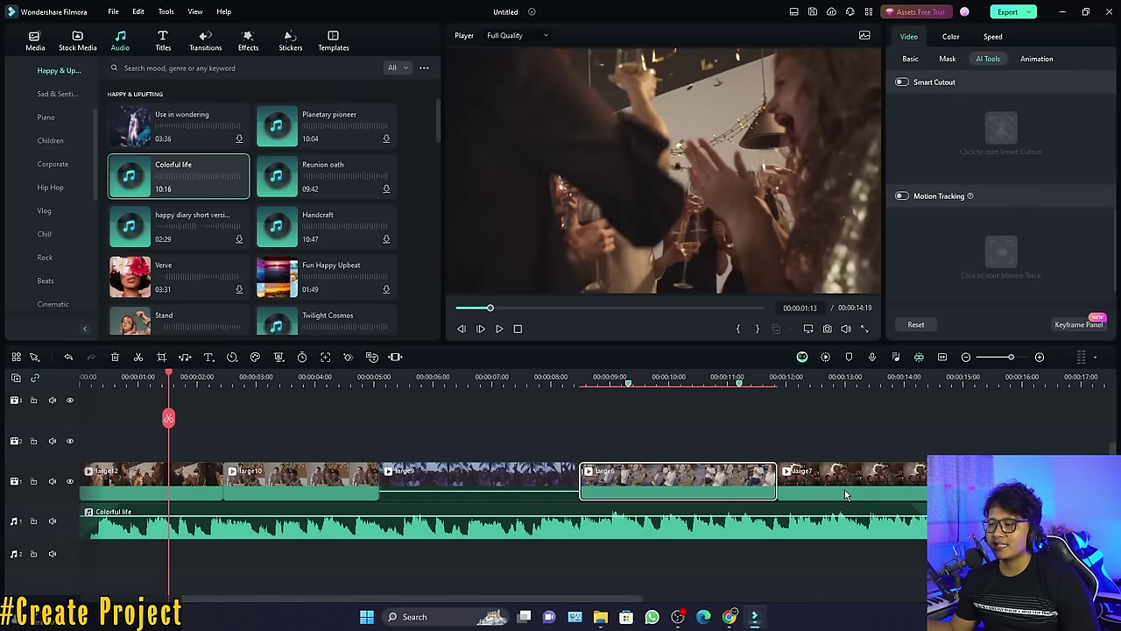
Add the Warp Zoom 6 transition between large12 and large10, and Flash between large10 and large9
click(205, 41)
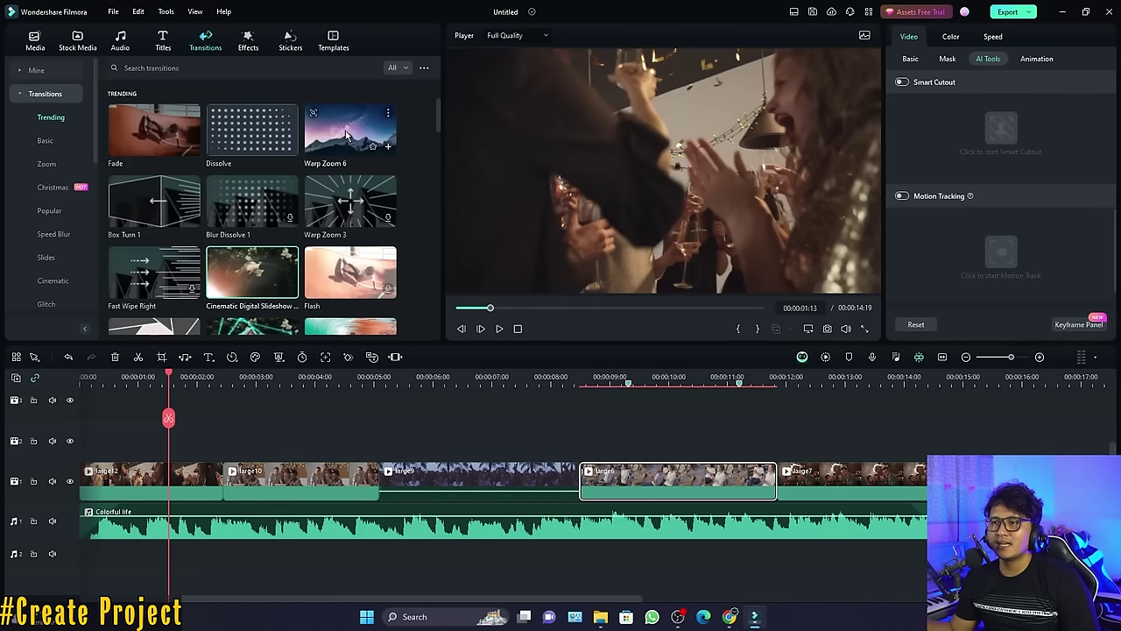
drag(347, 131, 246, 480)
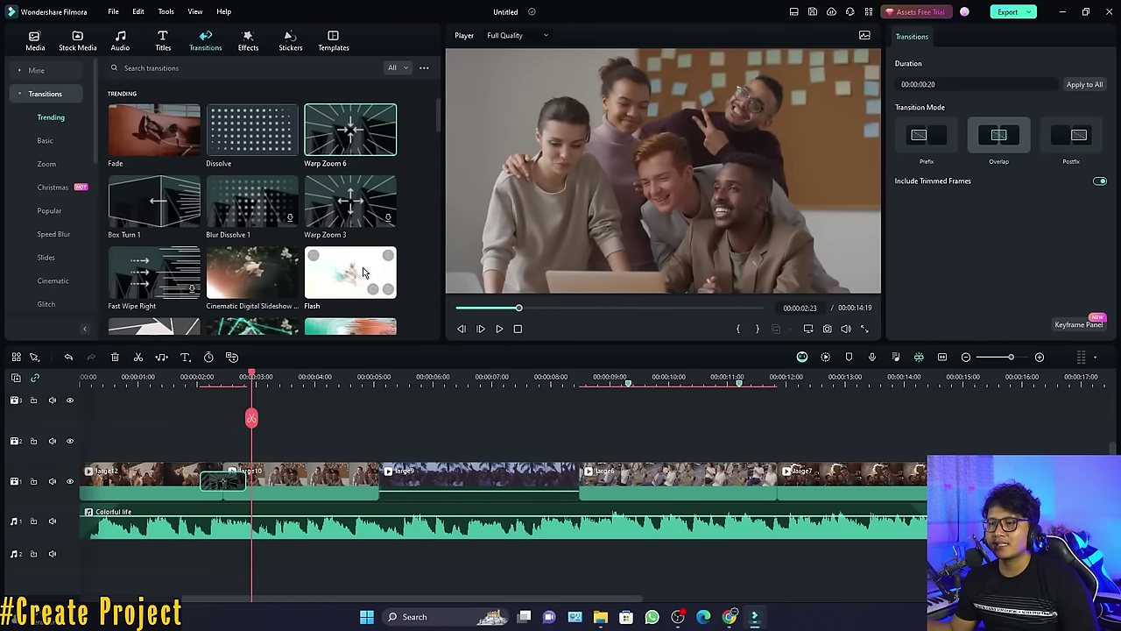
drag(346, 273, 375, 484)
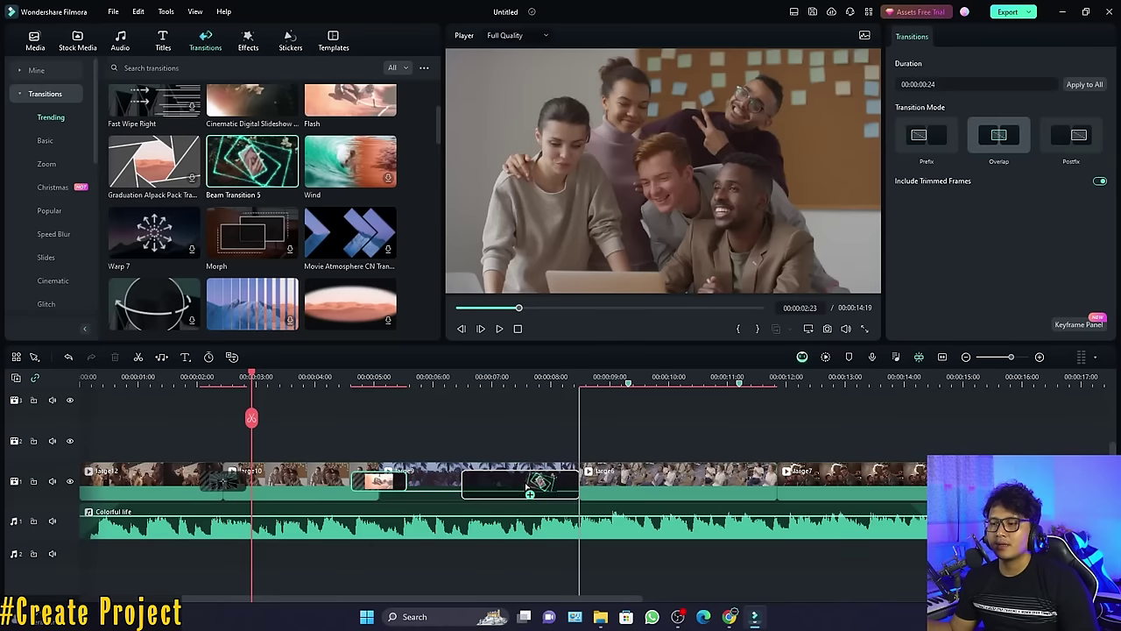
Add Beam Transition 5 between large9 and large6, and Metropolis Pack Transition 1 between large6 and large7
drag(526, 488, 599, 481)
click(550, 380)
key(space)
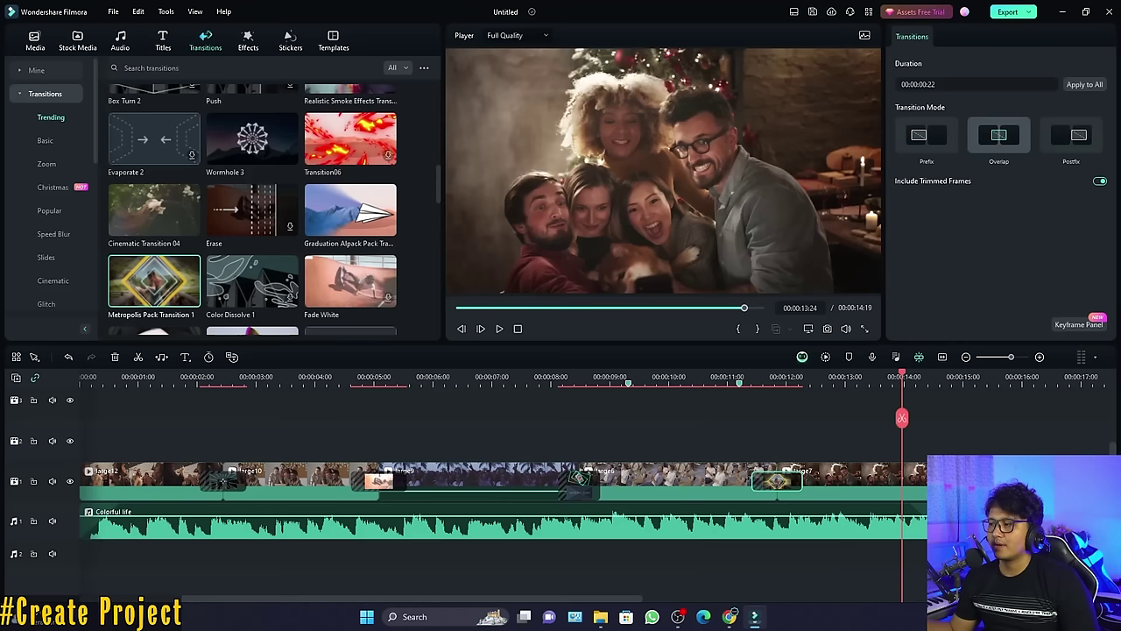
Add the Dissolve transition to the end of the large7 clip
click(842, 480)
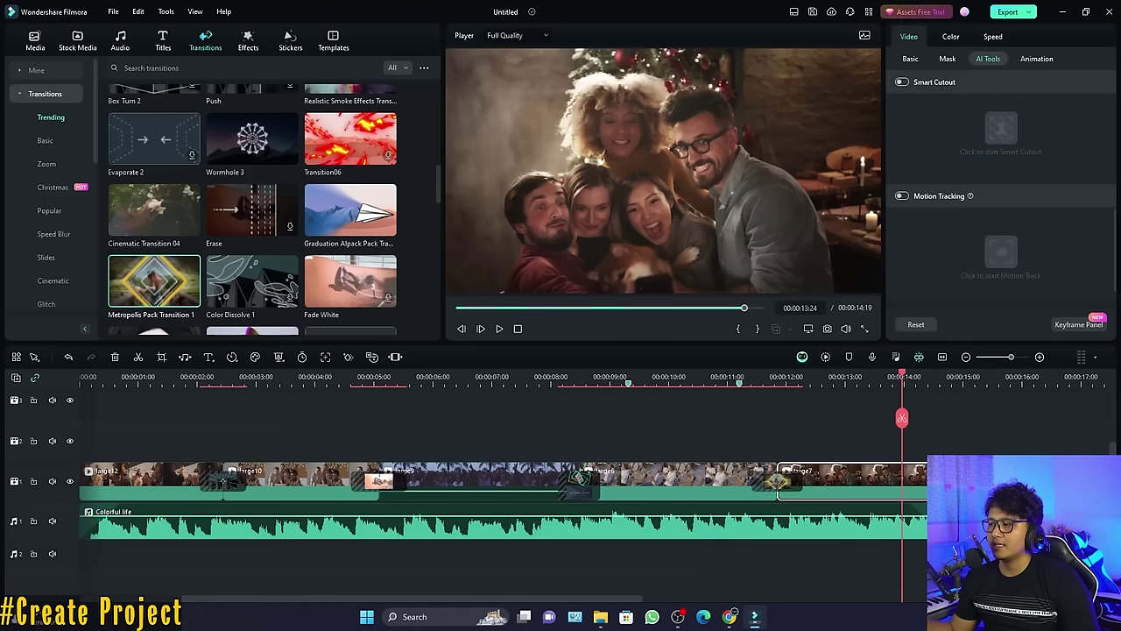
scroll(1027, 165, down, 1)
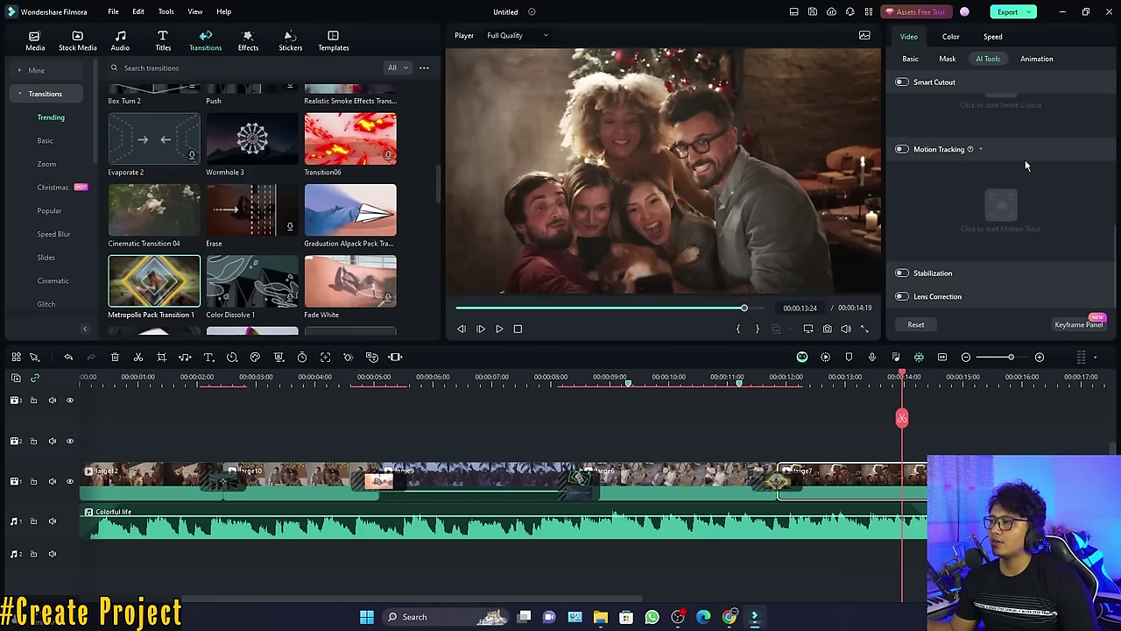
scroll(244, 140, up, 5)
drag(243, 140, 920, 481)
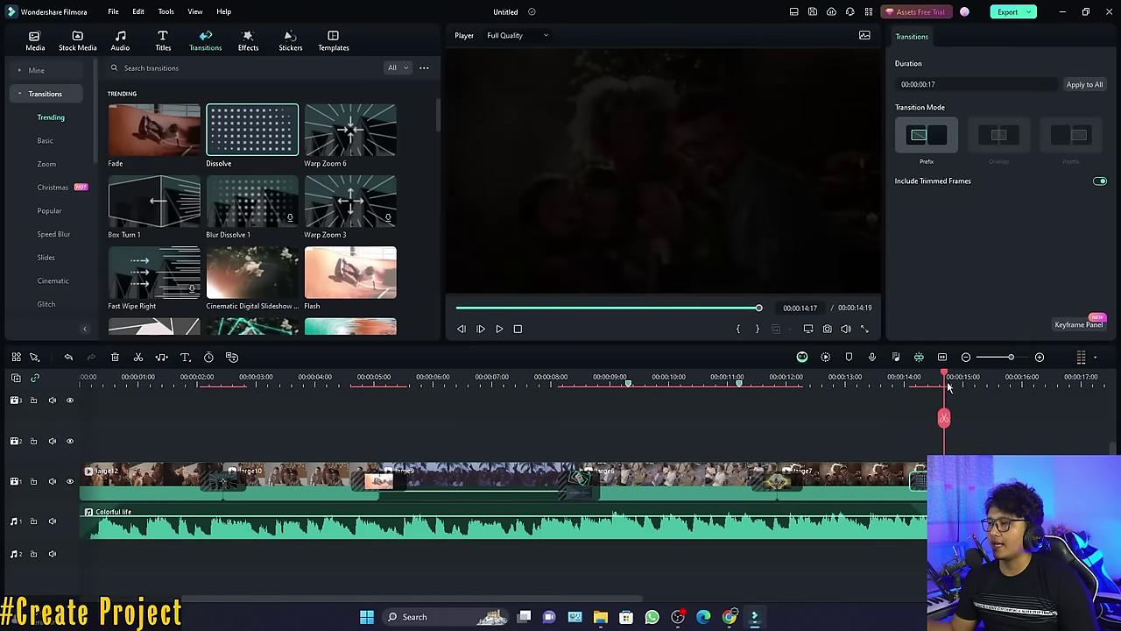
Place the Title 28 template on the second video track at the start of the timeline, above large12
drag(946, 375, 144, 377)
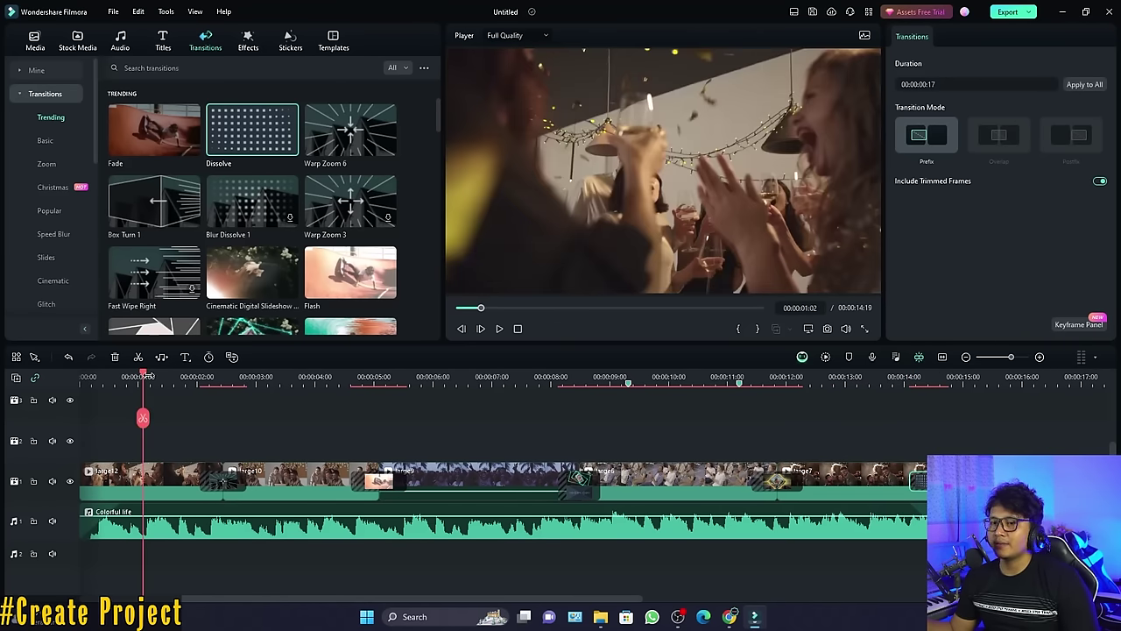
click(163, 41)
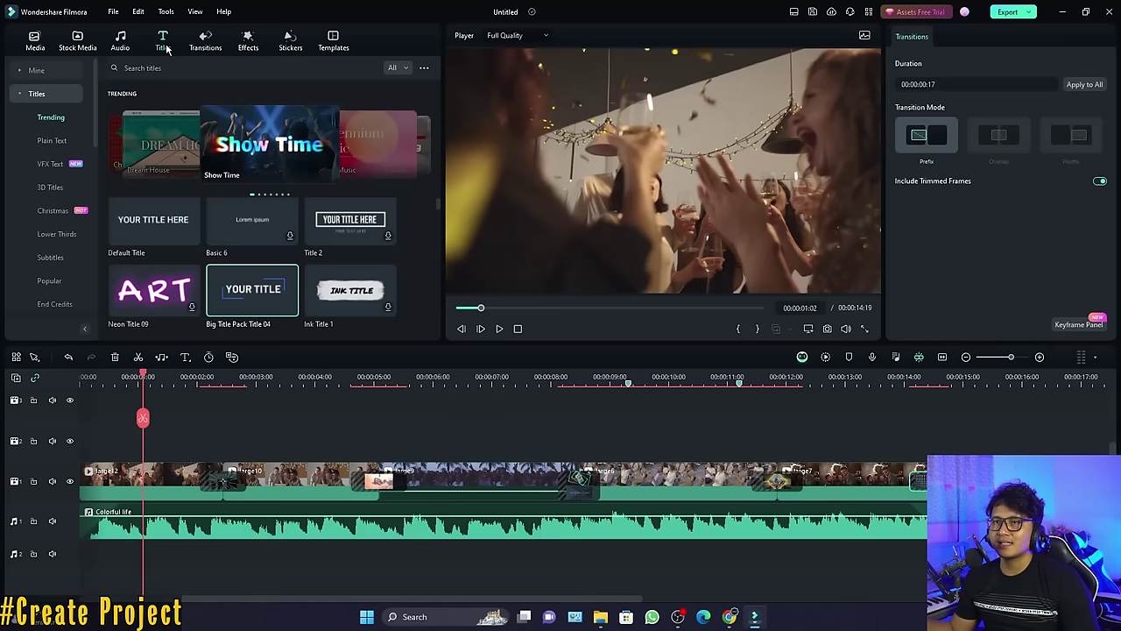
scroll(193, 203, down, 5)
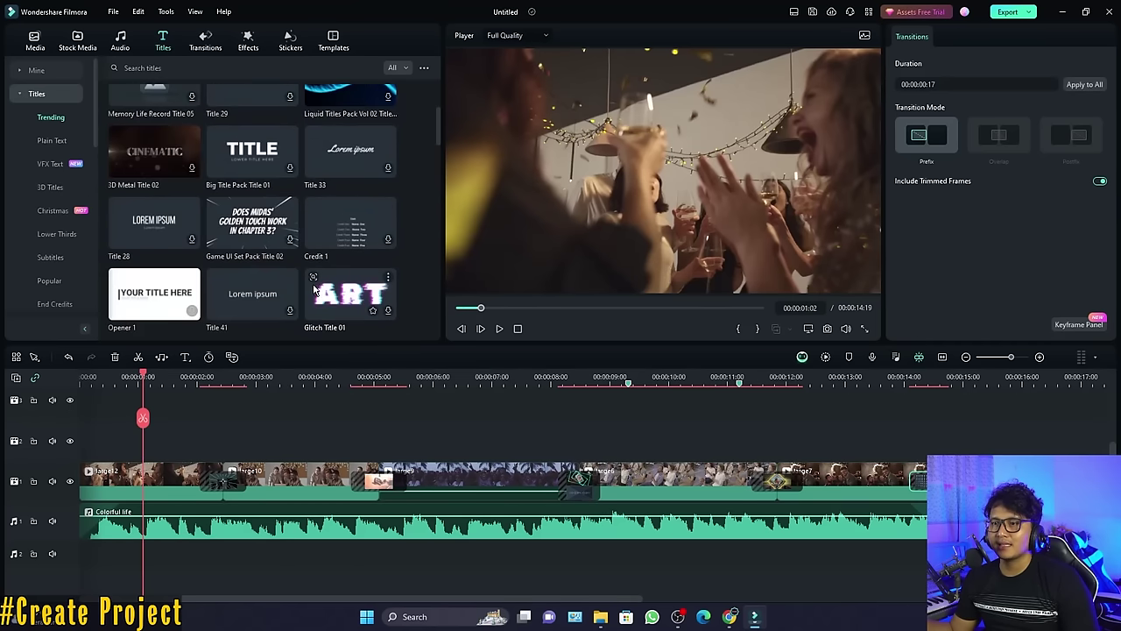
drag(192, 203, 122, 447)
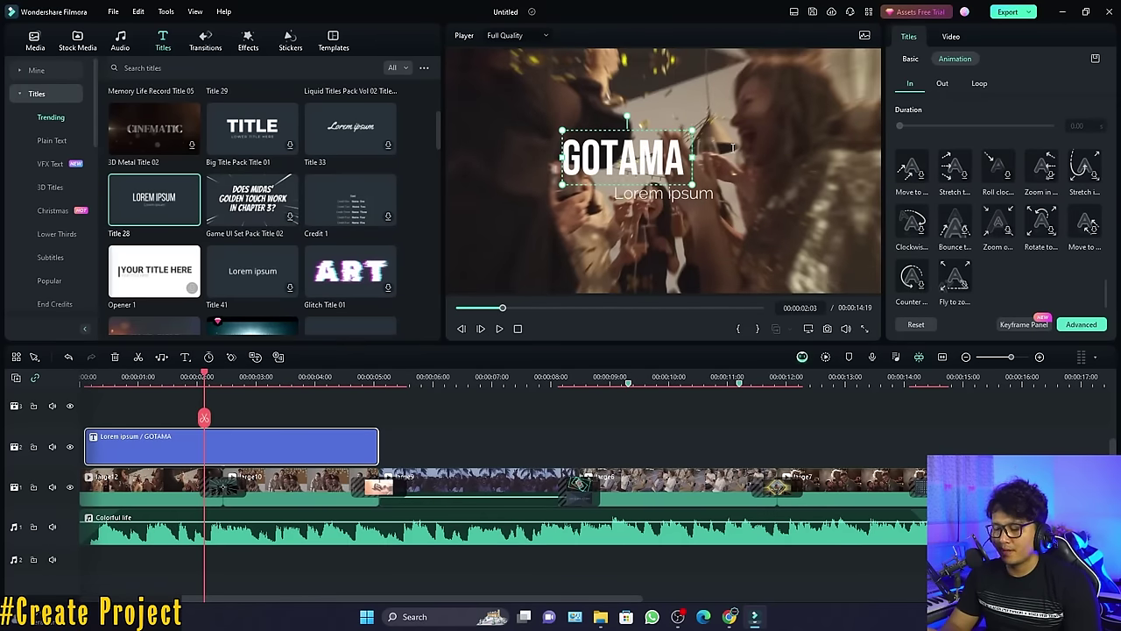
Complete the title's main text as GOTAMA PRODUCTION and replace its second line with Present
text(PRODUC)
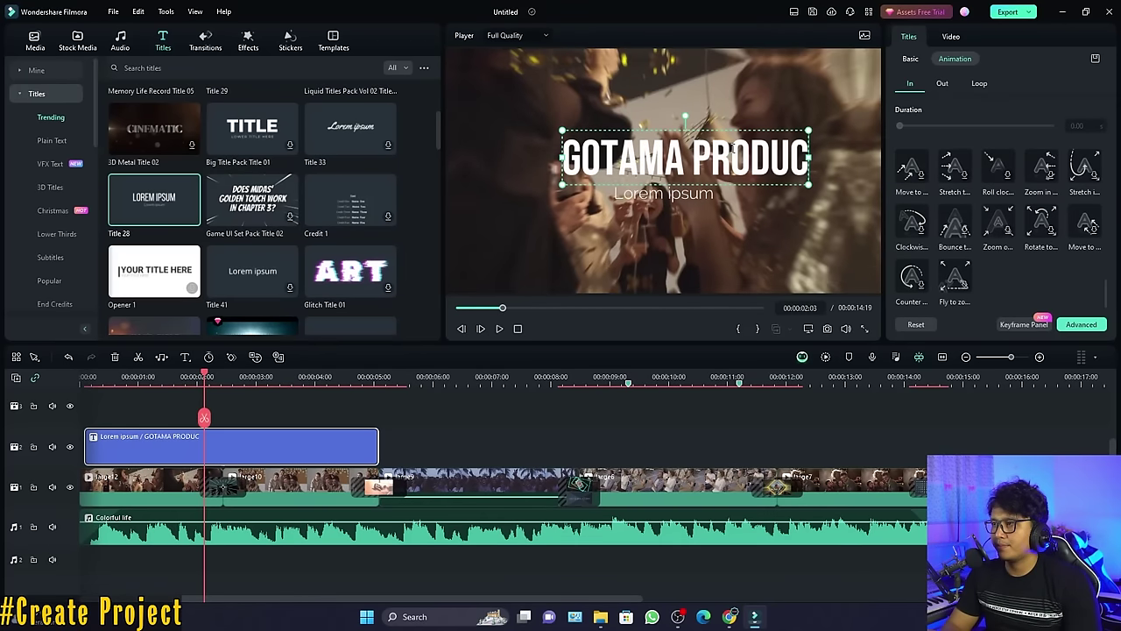
text(TION)
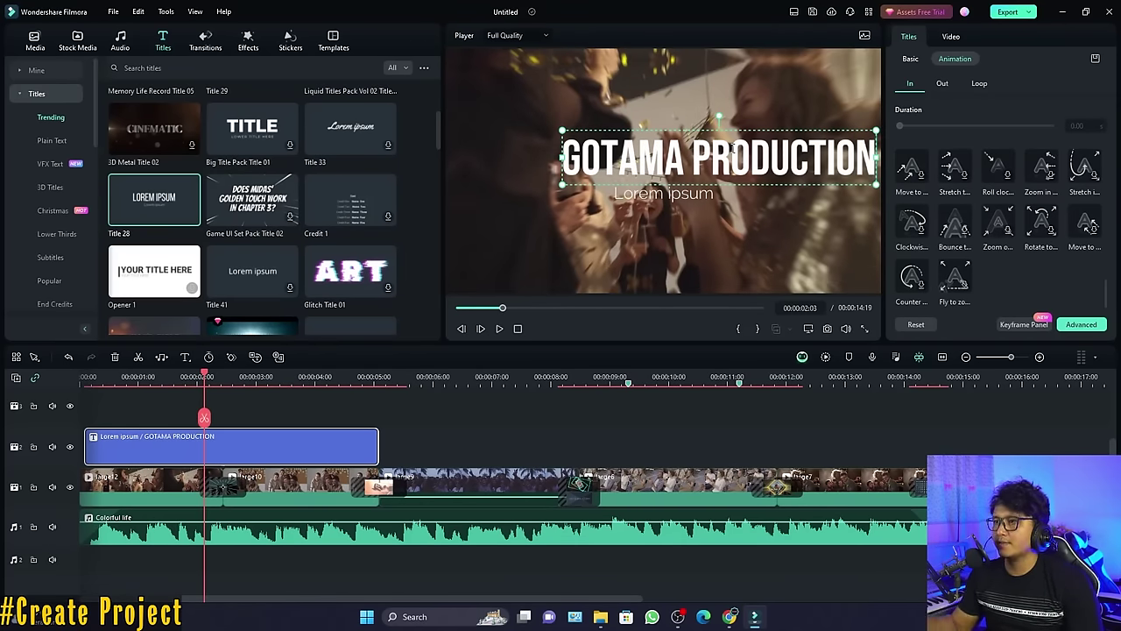
click(664, 194)
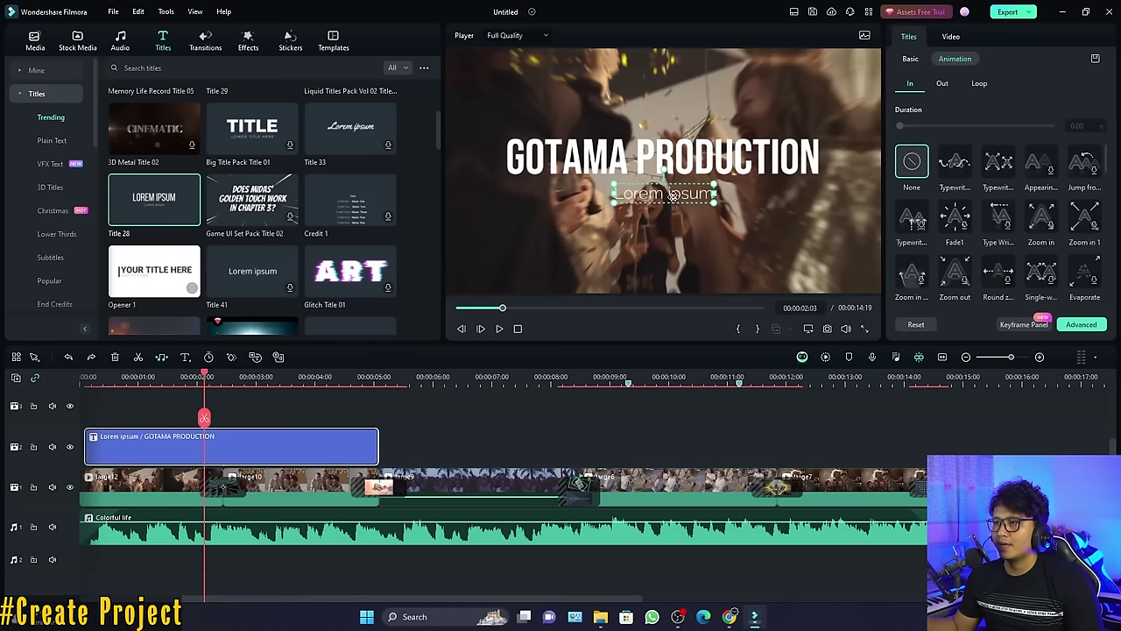
text(Present)
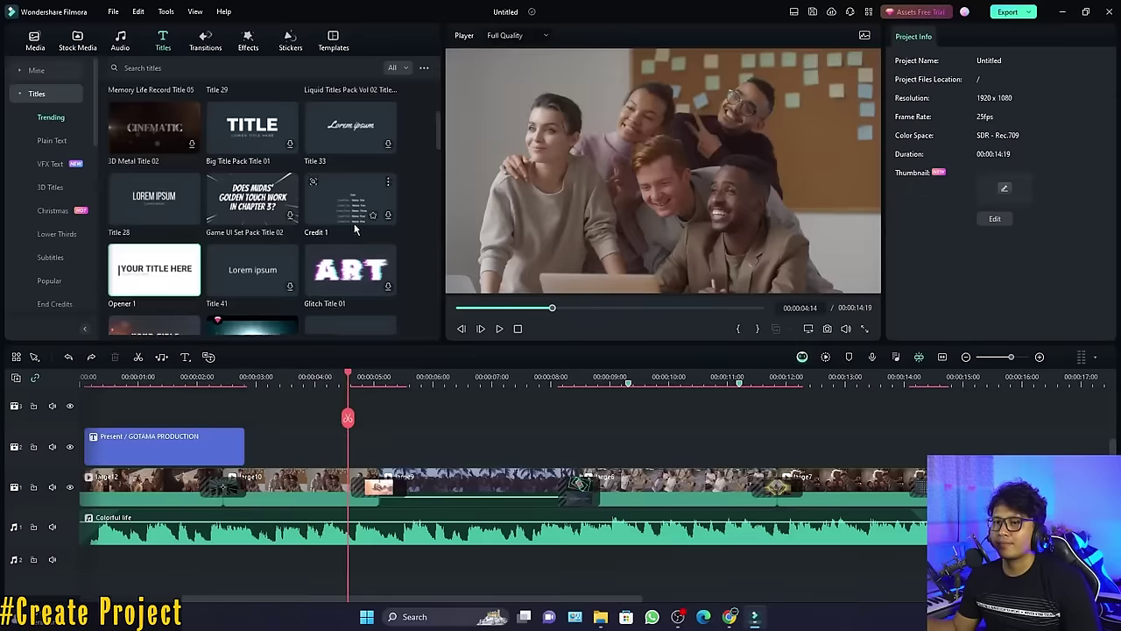
Add a Lower Thirds title to the second video track above large6, after the Tutorial Filmora 13 title
click(50, 187)
click(57, 234)
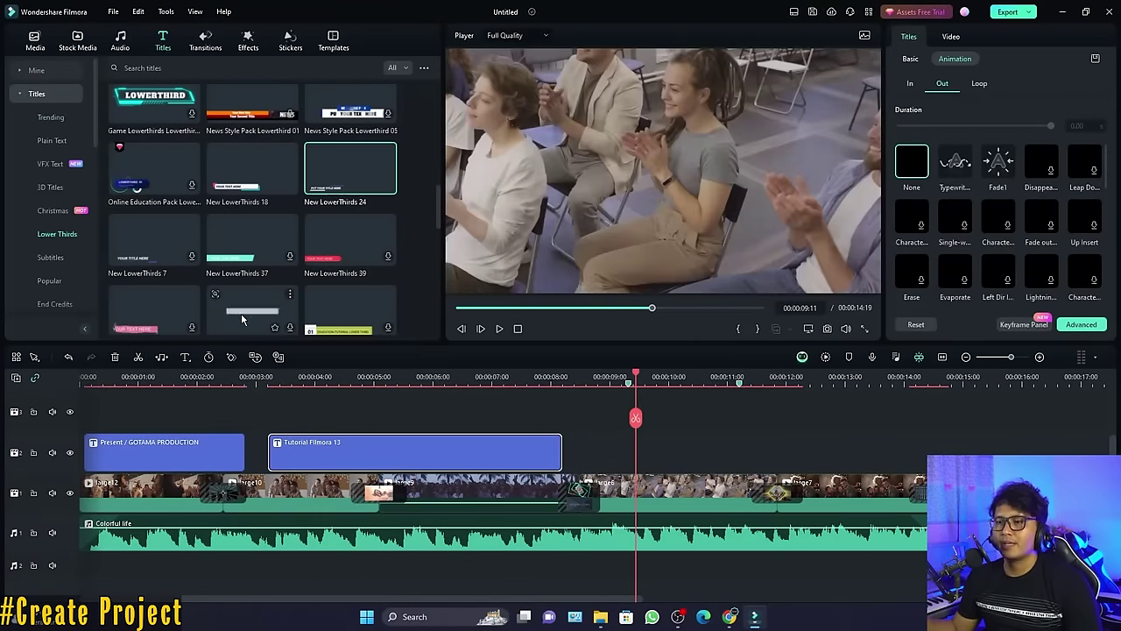
drag(241, 313, 605, 451)
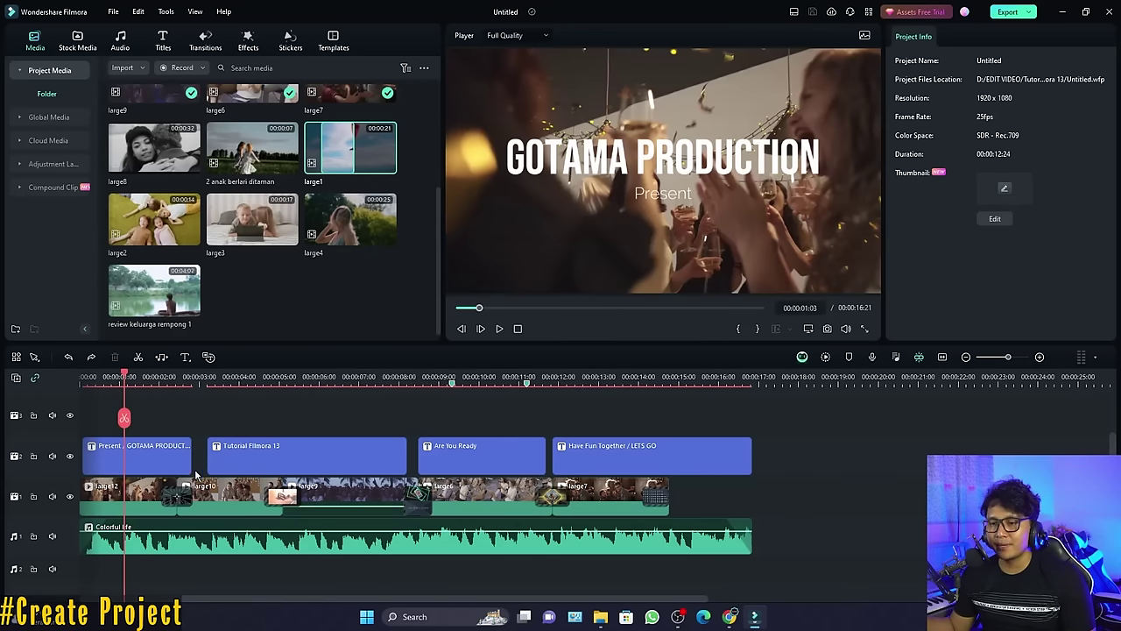
Review the timeline's transitions, the four titles and the Colorful life music clip one by one
click(565, 500)
click(172, 497)
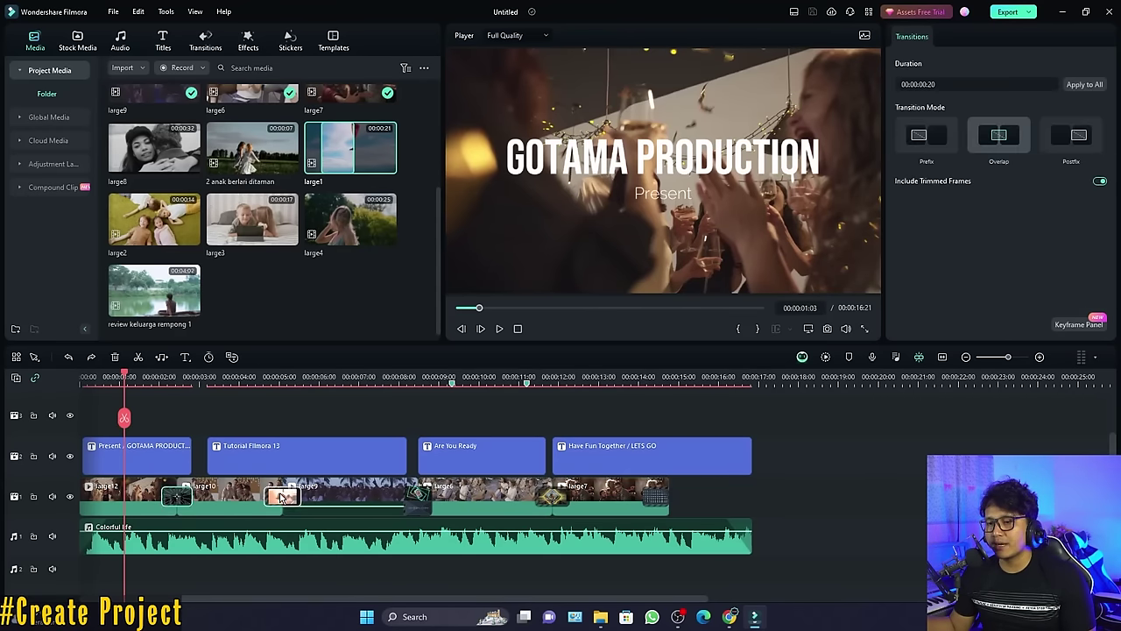
click(136, 457)
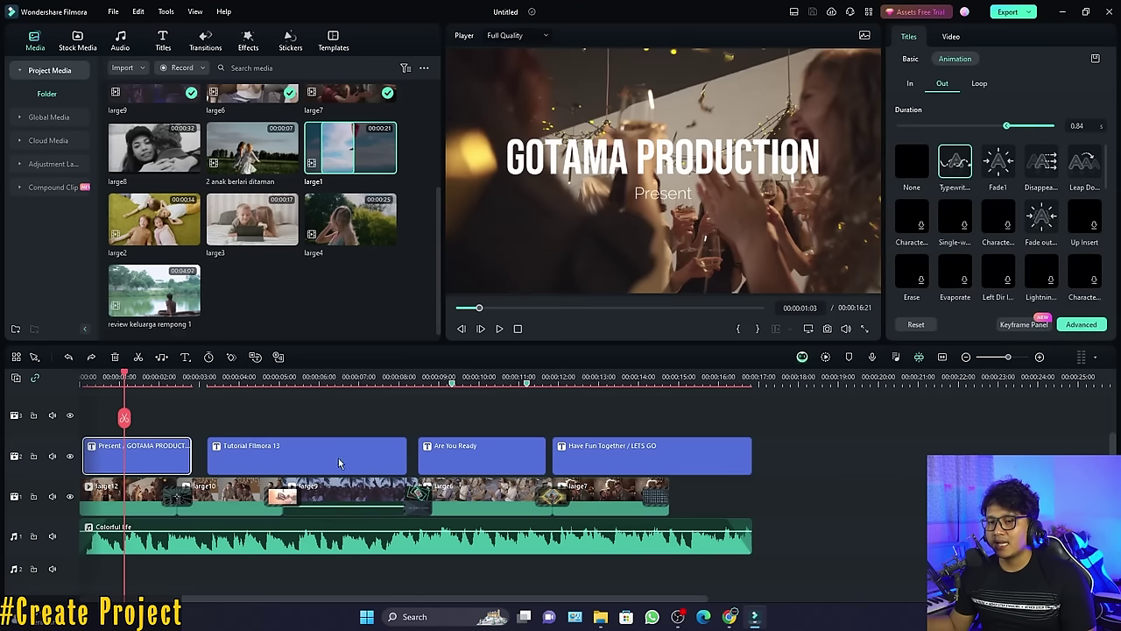
click(315, 451)
click(477, 460)
click(609, 465)
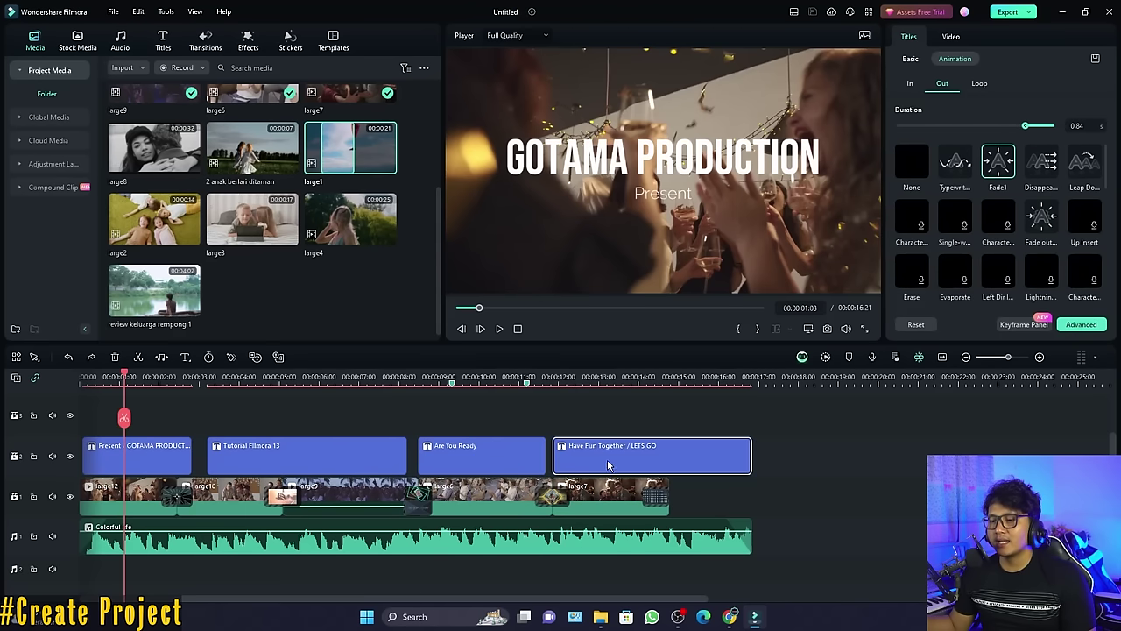
click(320, 549)
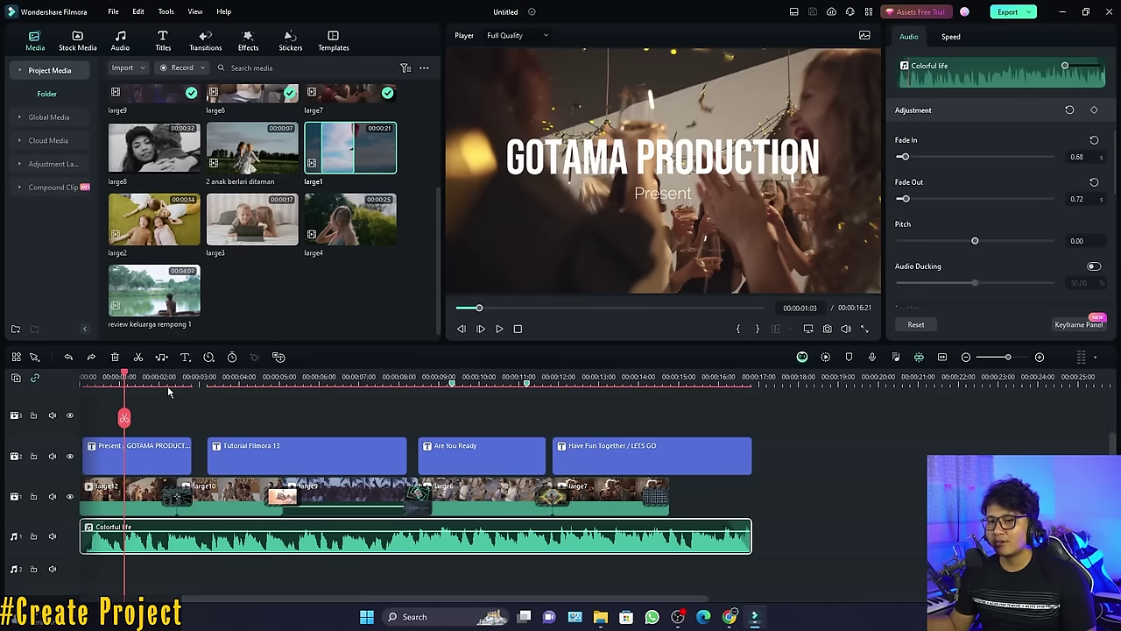
drag(169, 391, 220, 392)
scroll(326, 457, down, 1)
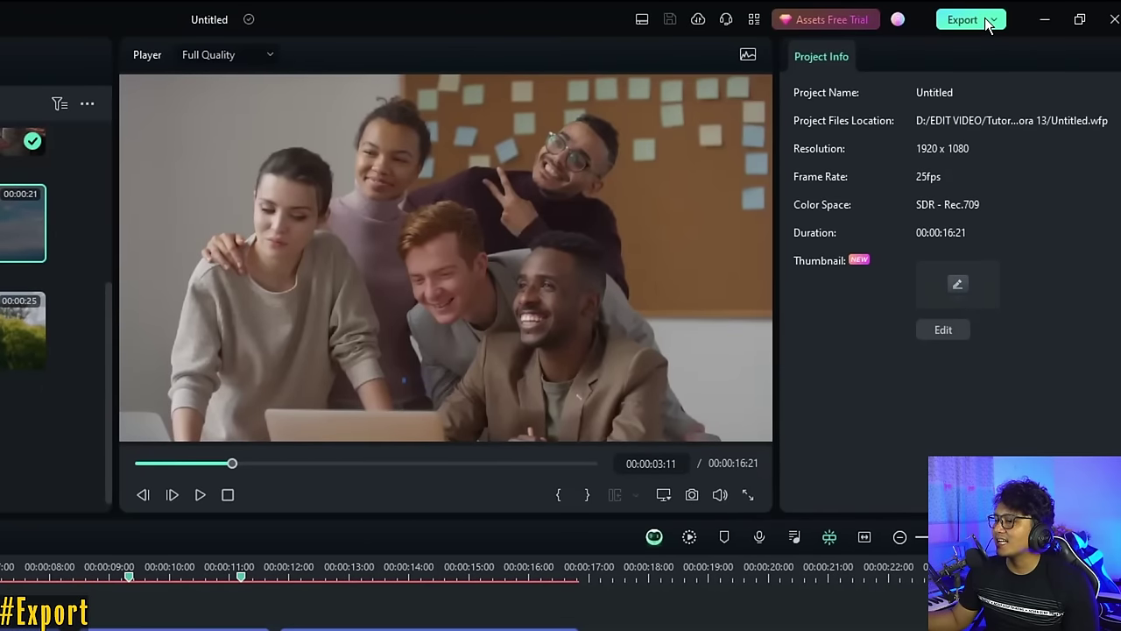
Open the export settings and look through the Device, YouTube, TikTok, Vimeo and DVD destinations, returning to Local
click(989, 23)
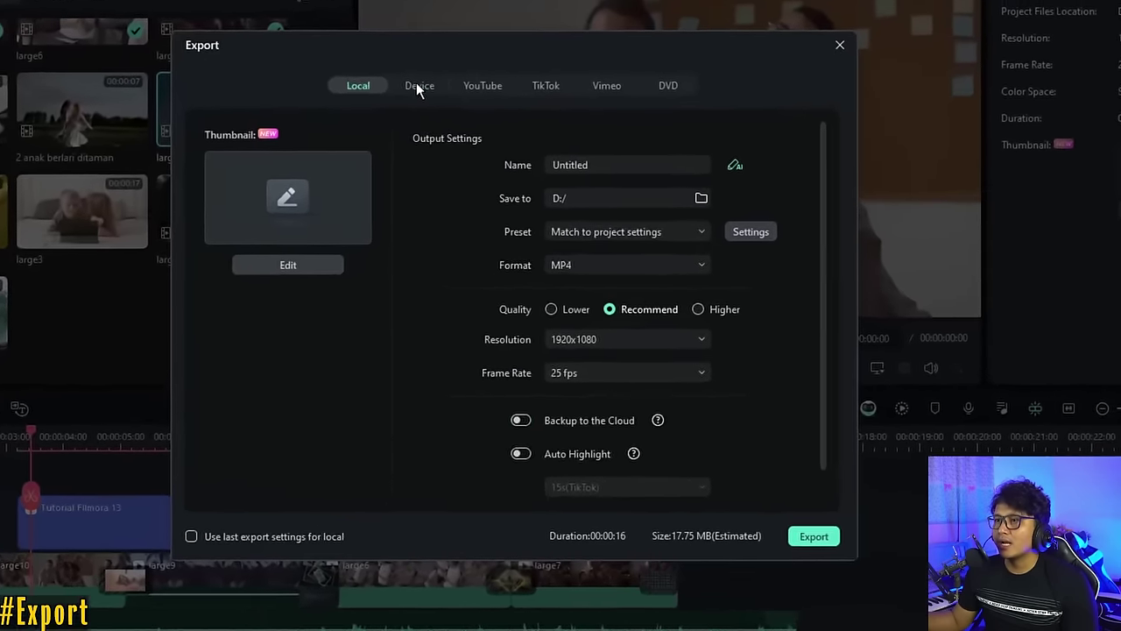
click(481, 126)
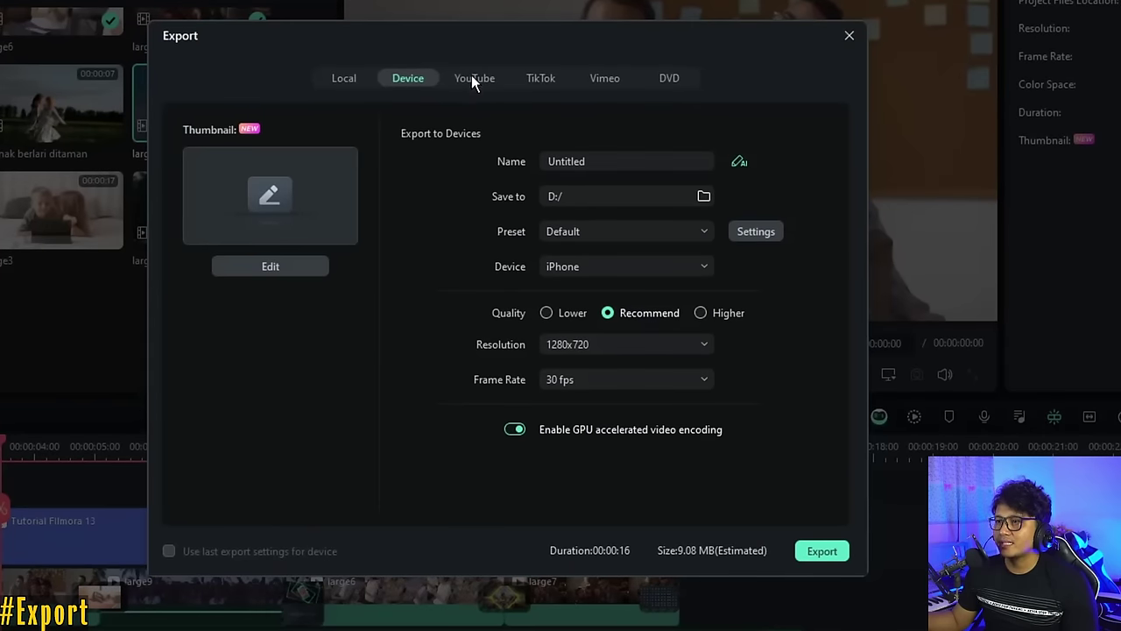
click(472, 81)
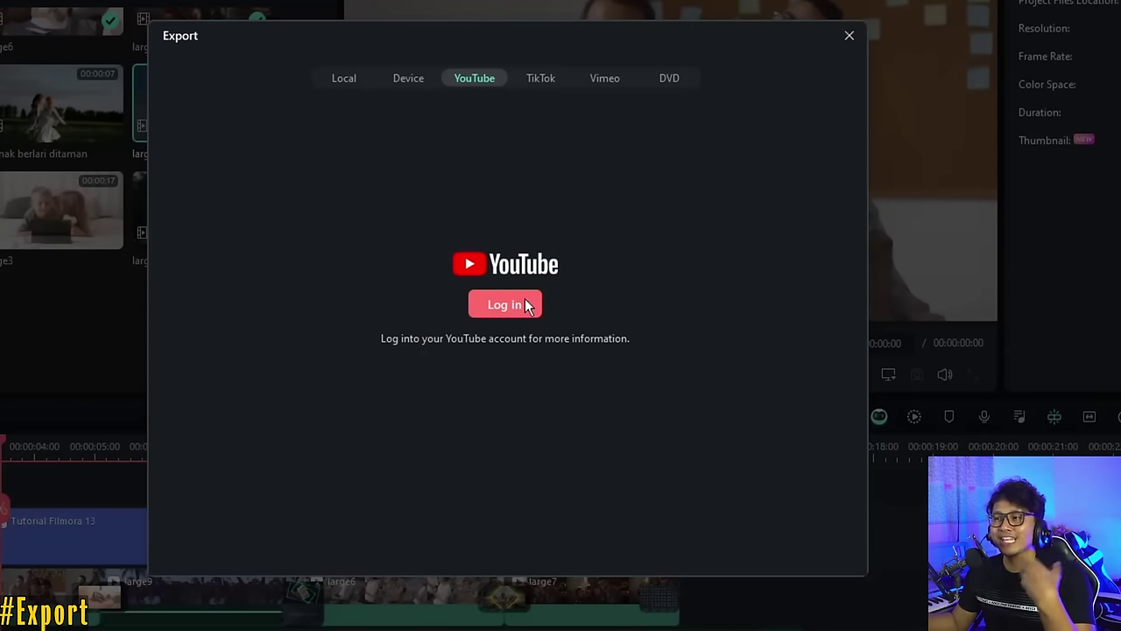
click(534, 78)
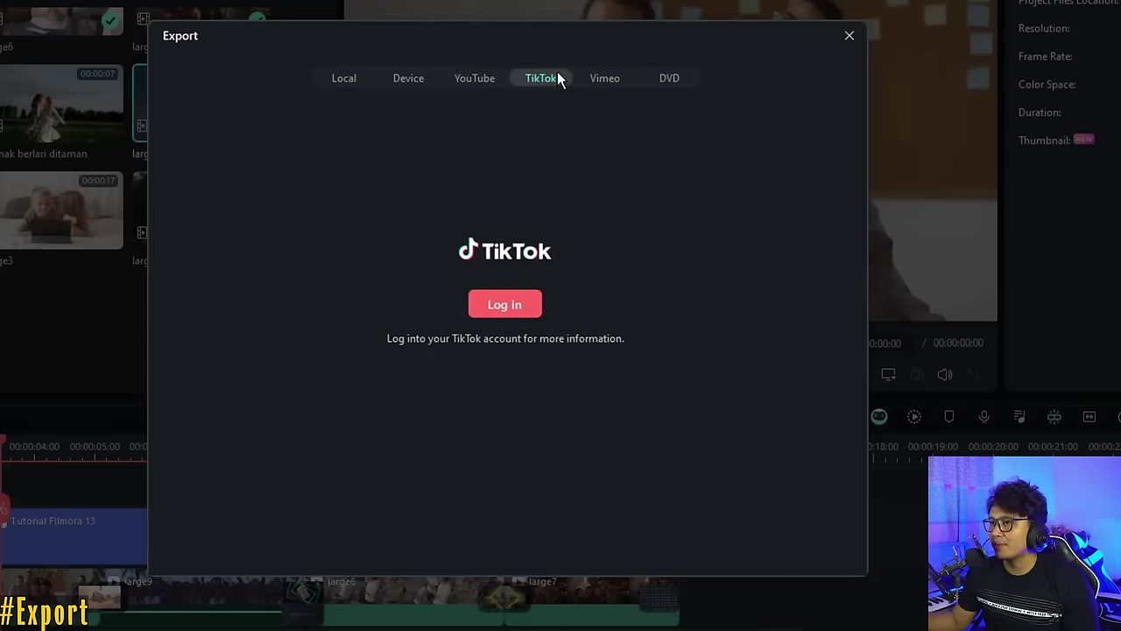
click(603, 78)
click(669, 78)
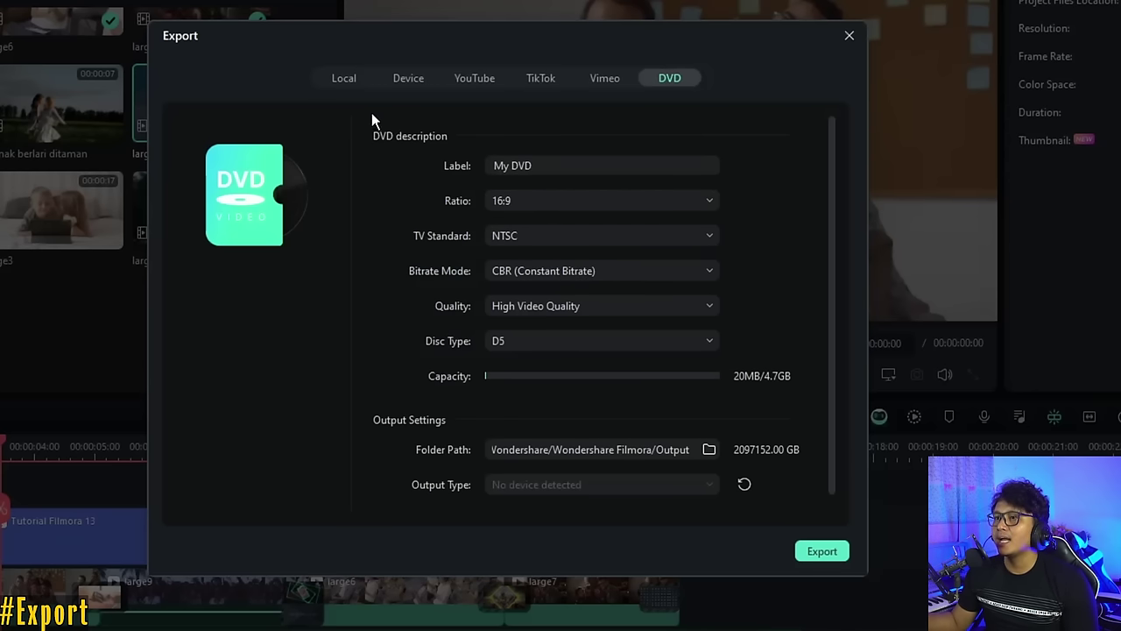
click(345, 78)
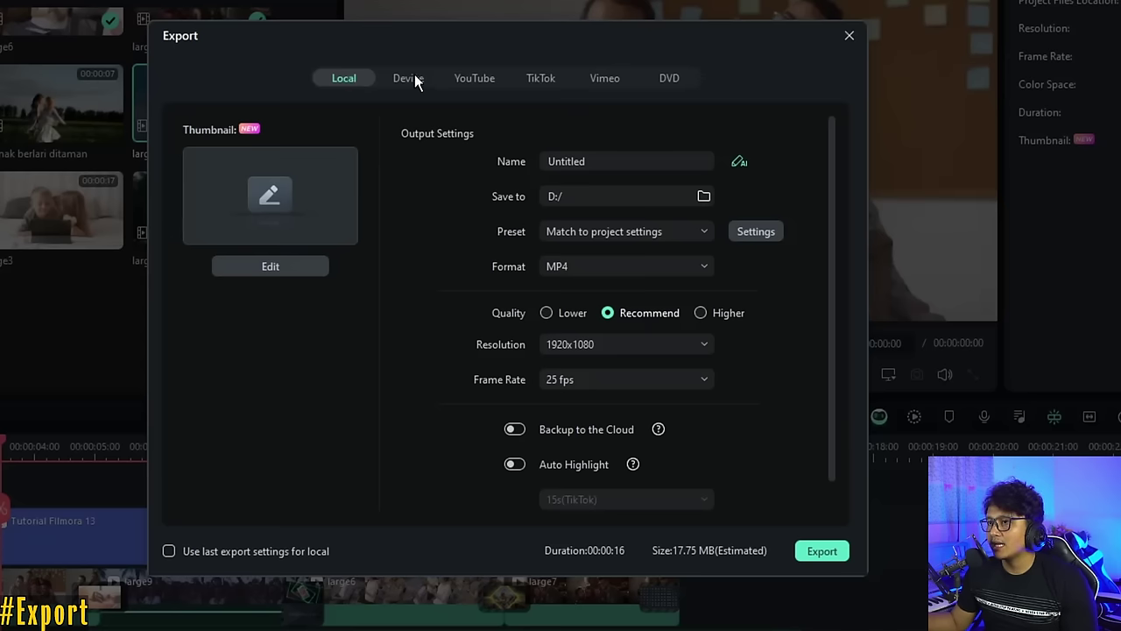
Compare the Local and Device export settings and examine the list of target devices
click(414, 77)
click(352, 80)
click(392, 77)
click(348, 80)
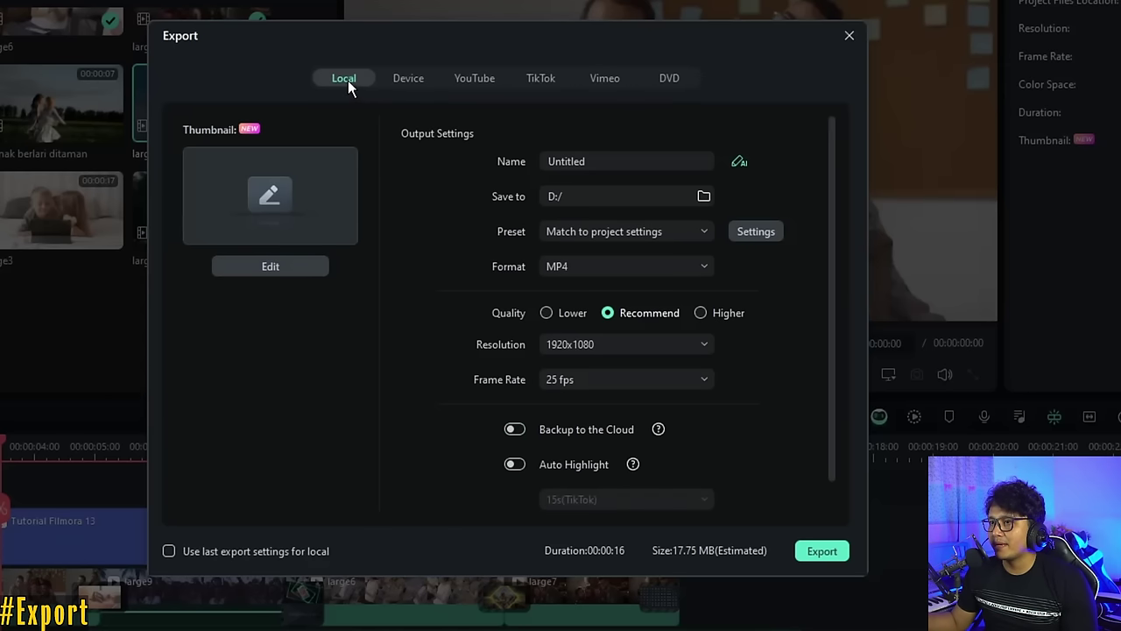
click(398, 80)
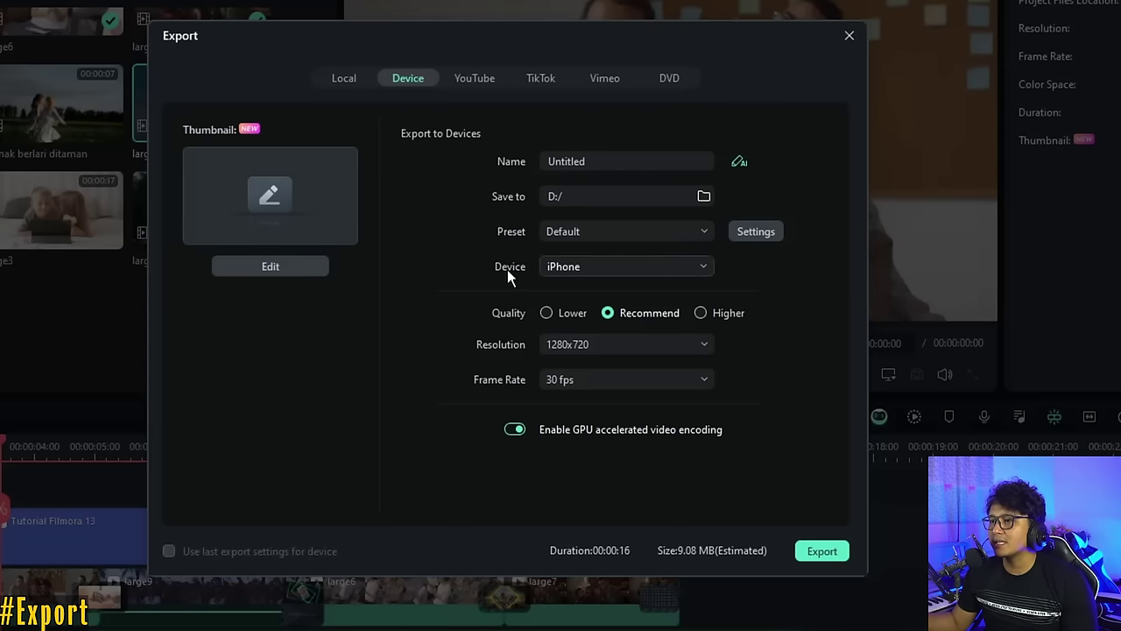
click(596, 266)
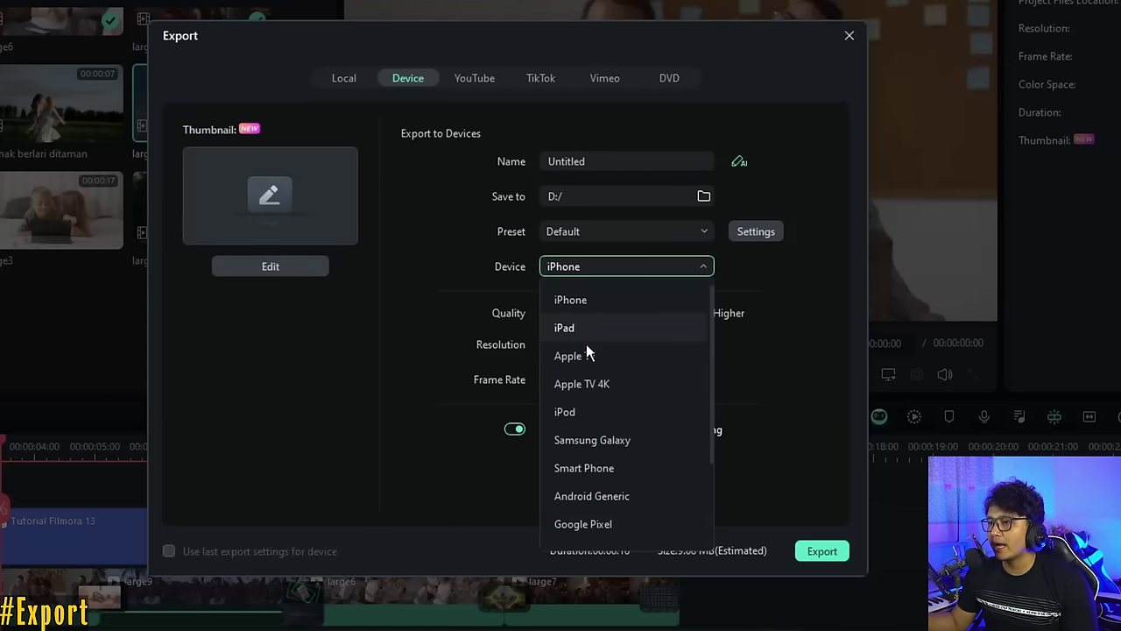
scroll(589, 352, down, 4)
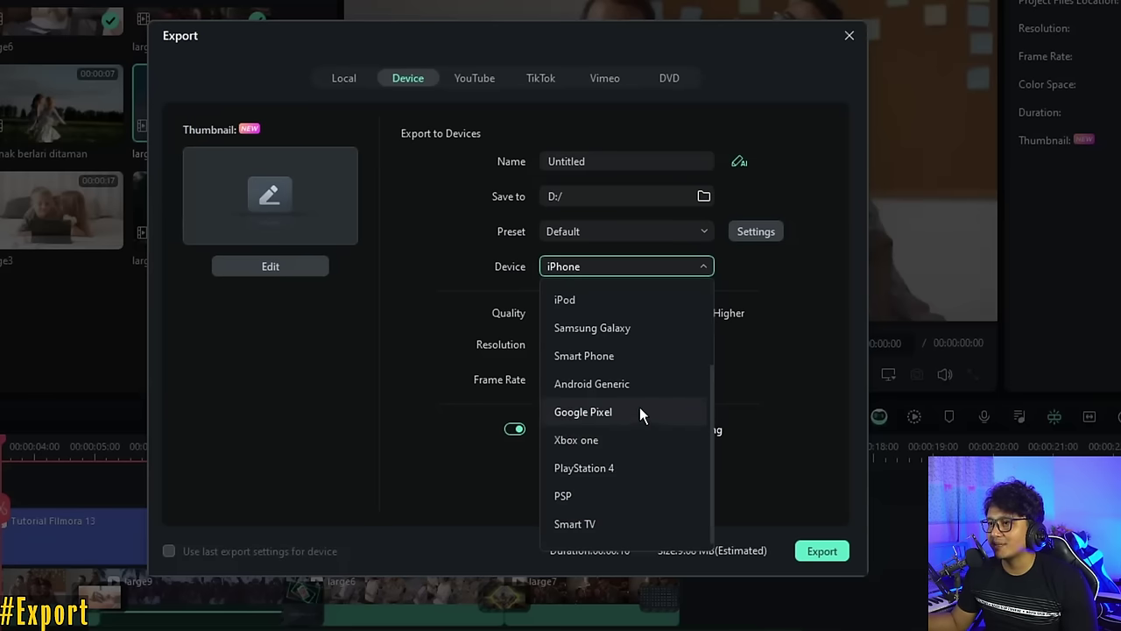
click(433, 148)
Name the local export Tutorial Filmora 13 untuk pemula
click(342, 78)
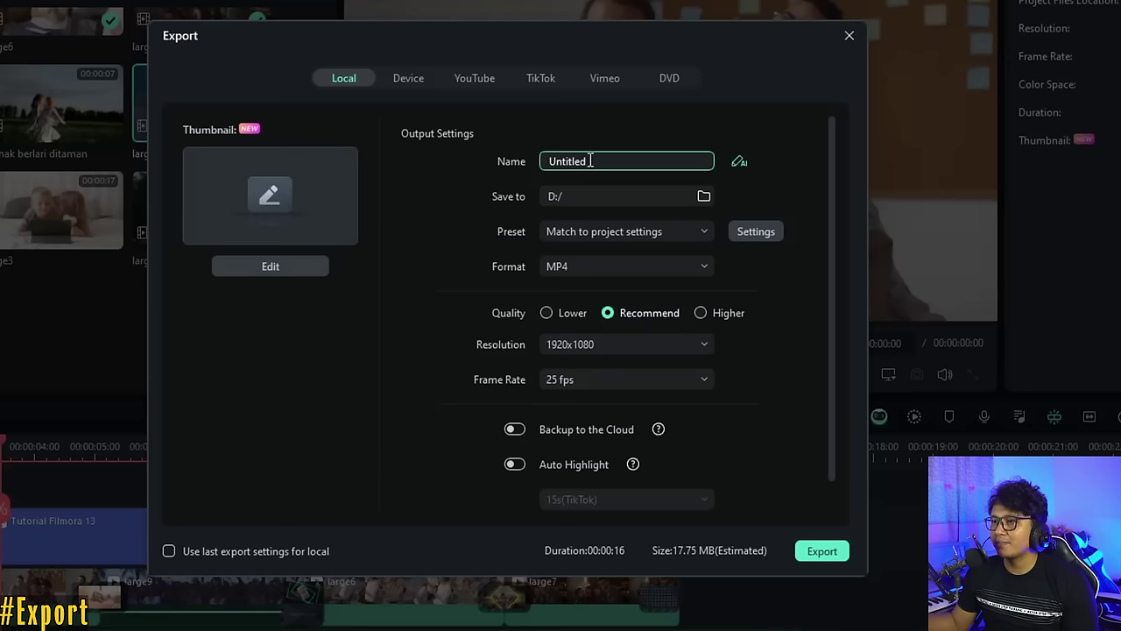
drag(628, 160, 488, 160)
text(Tuto)
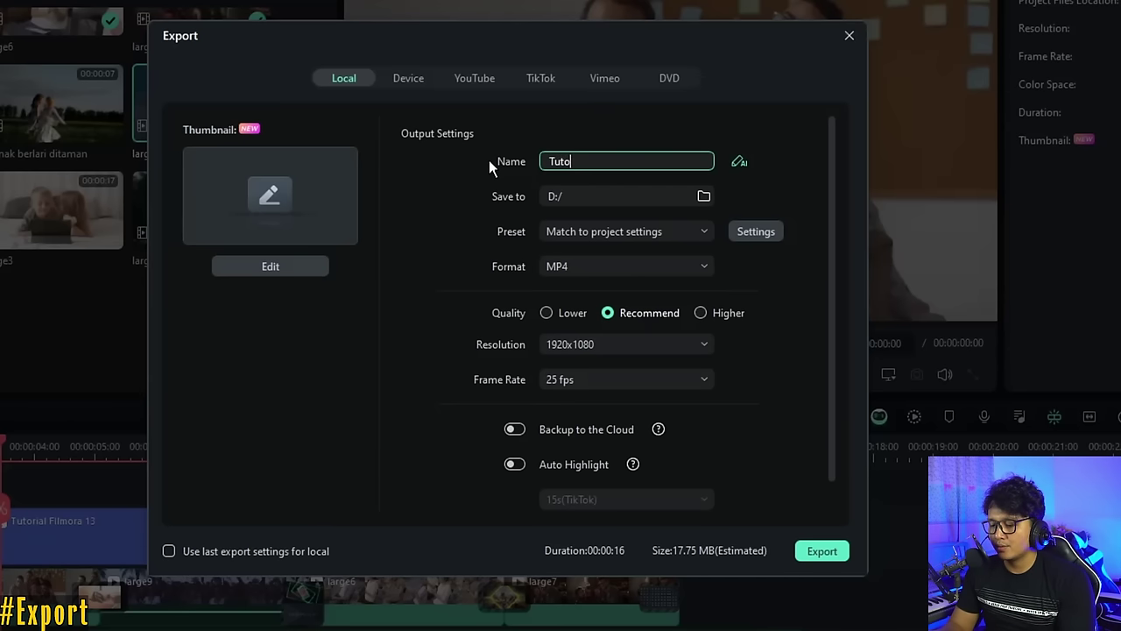
text(rial Filmor)
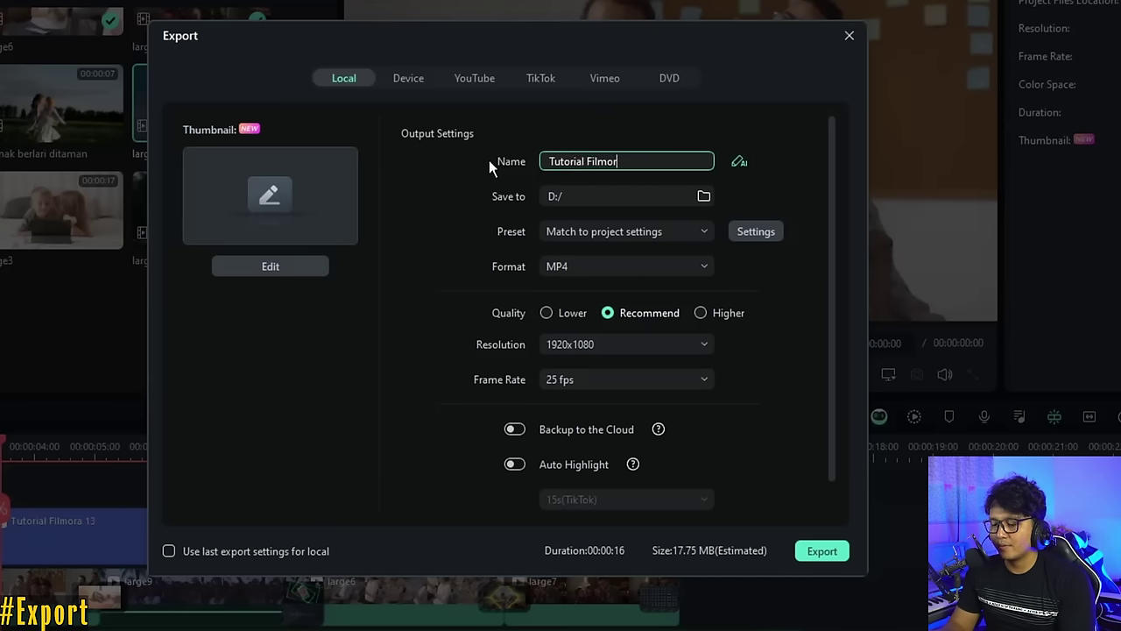
text(a 13 untuk )
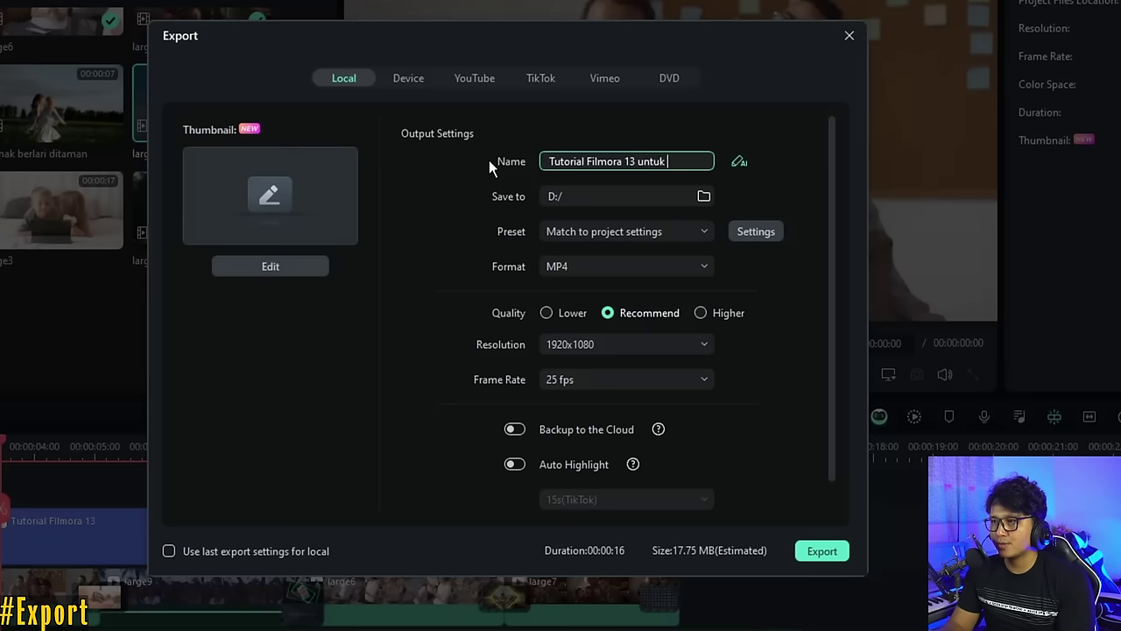
text(pemula)
Set the export's save location to the Desktop folder
click(618, 197)
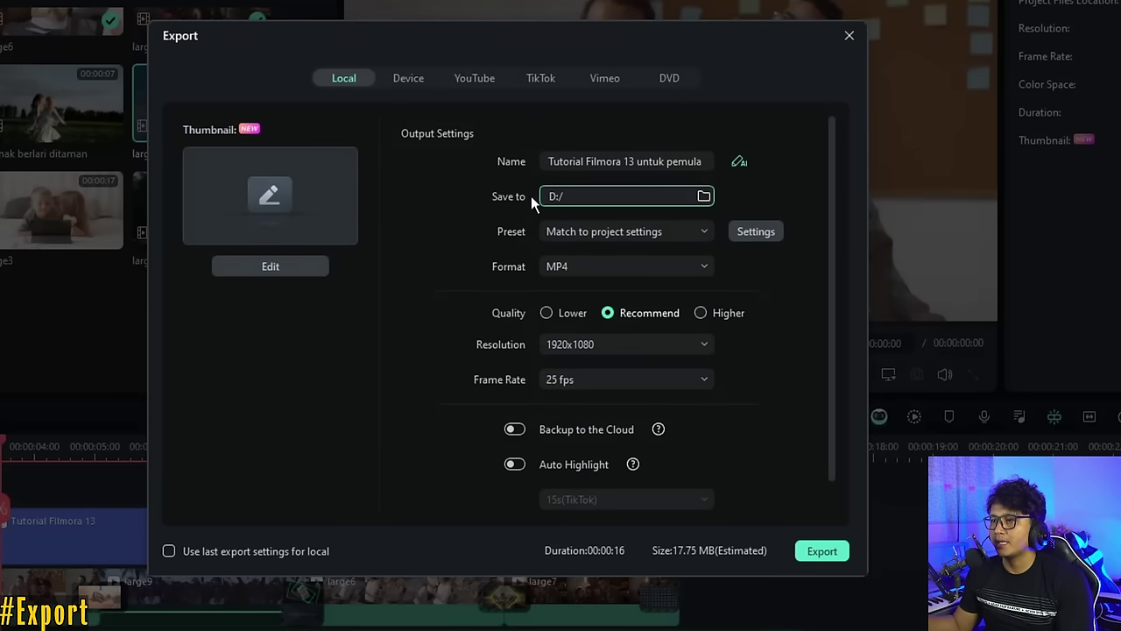
click(705, 198)
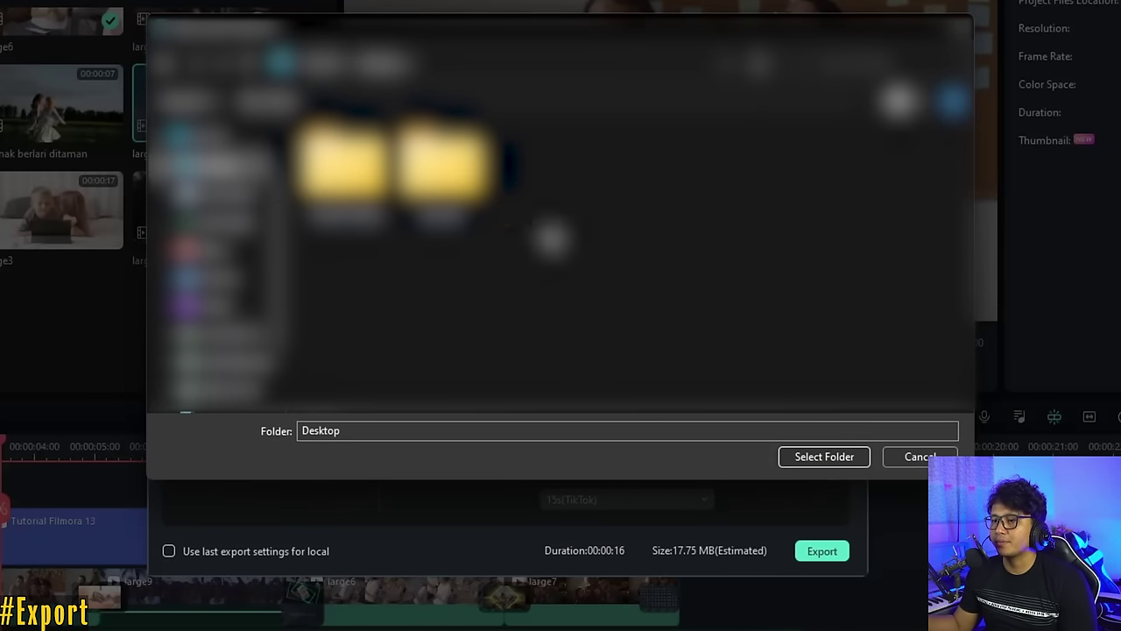
click(828, 457)
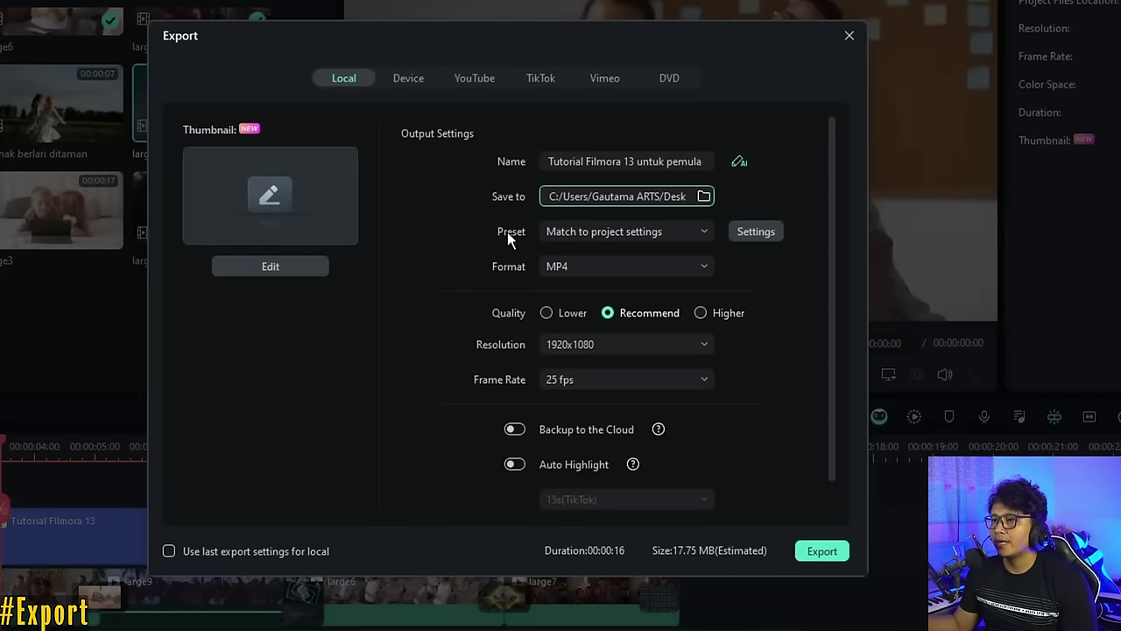
Open the detailed settings of the Match to project settings preset and compare the Lower, Recommend and Higher quality levels
click(701, 232)
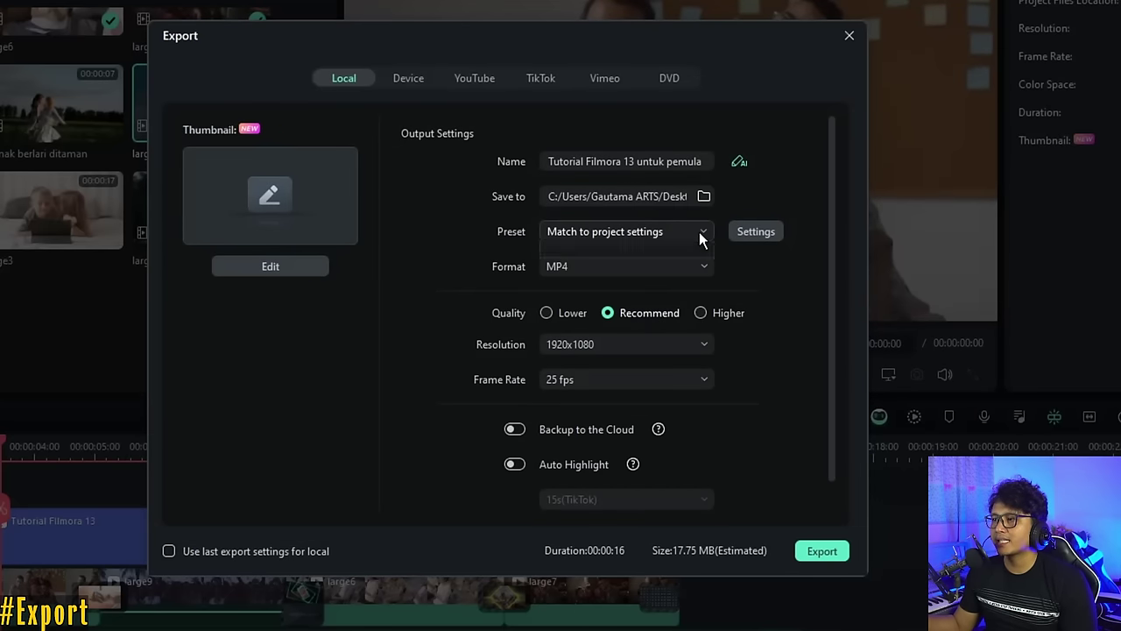
click(698, 231)
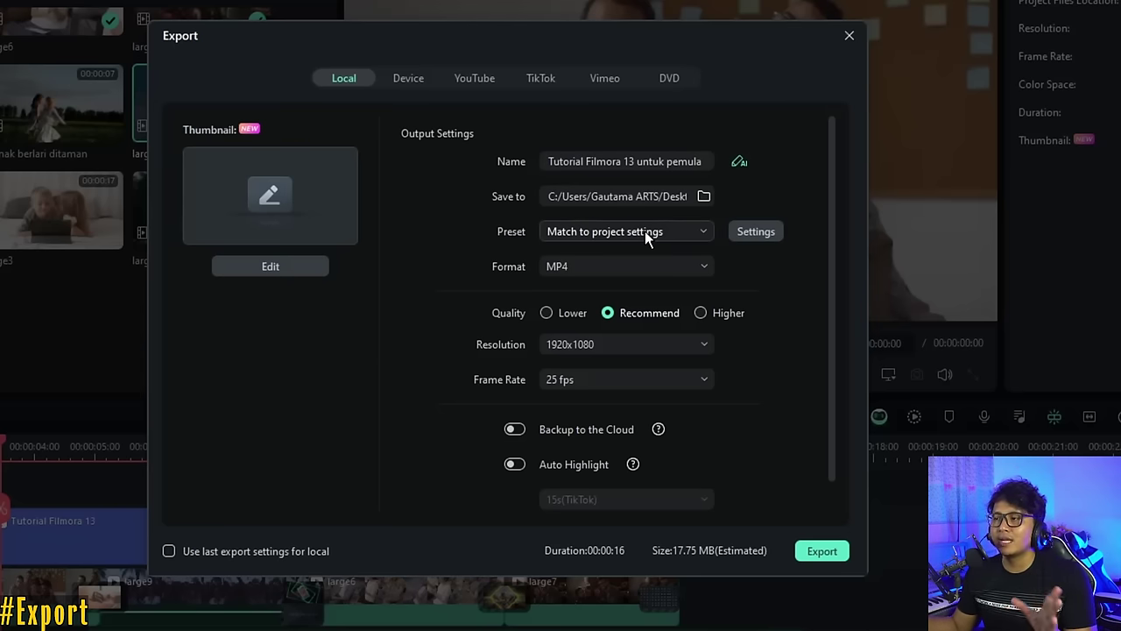
click(759, 232)
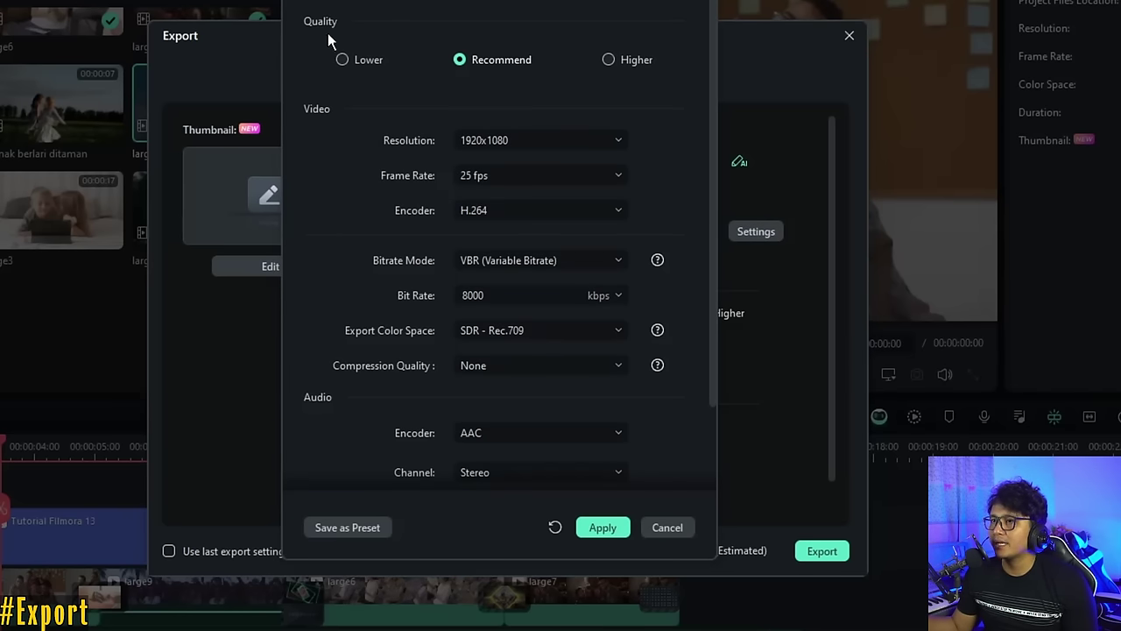
click(342, 60)
click(459, 60)
click(608, 59)
click(459, 60)
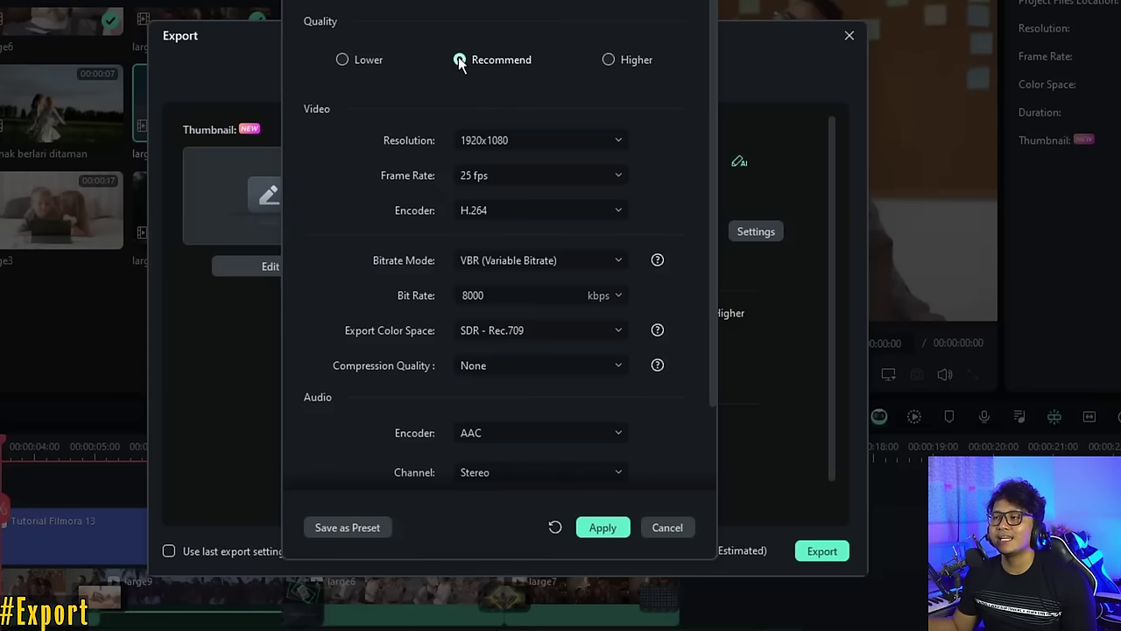
Set the export quality to Higher and its bit rate to 12000 kbps
click(609, 59)
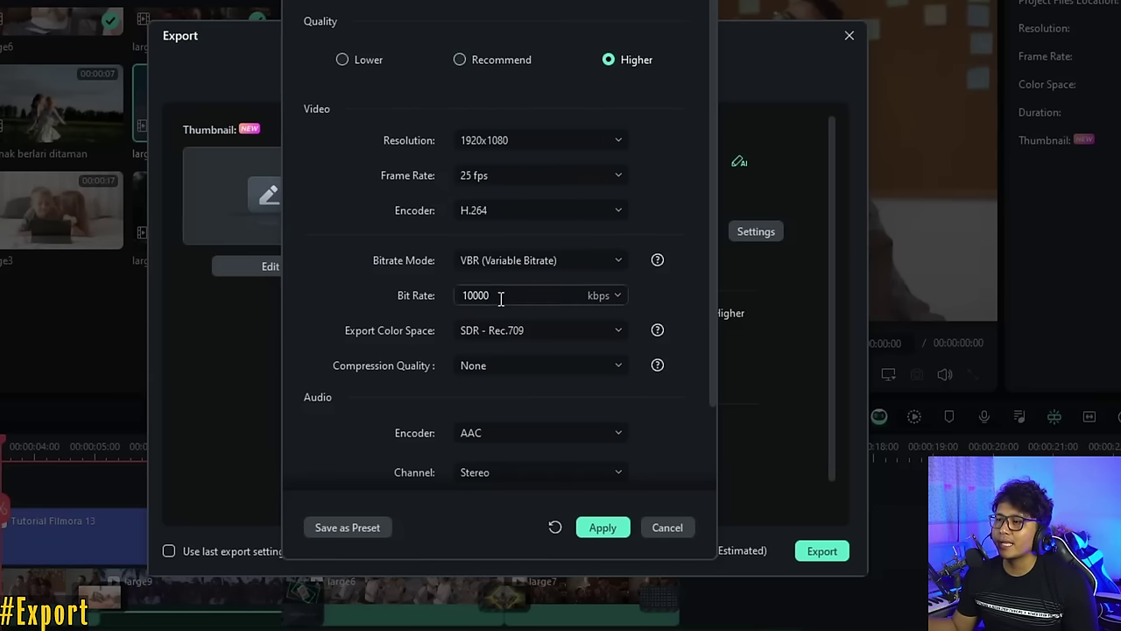
click(605, 295)
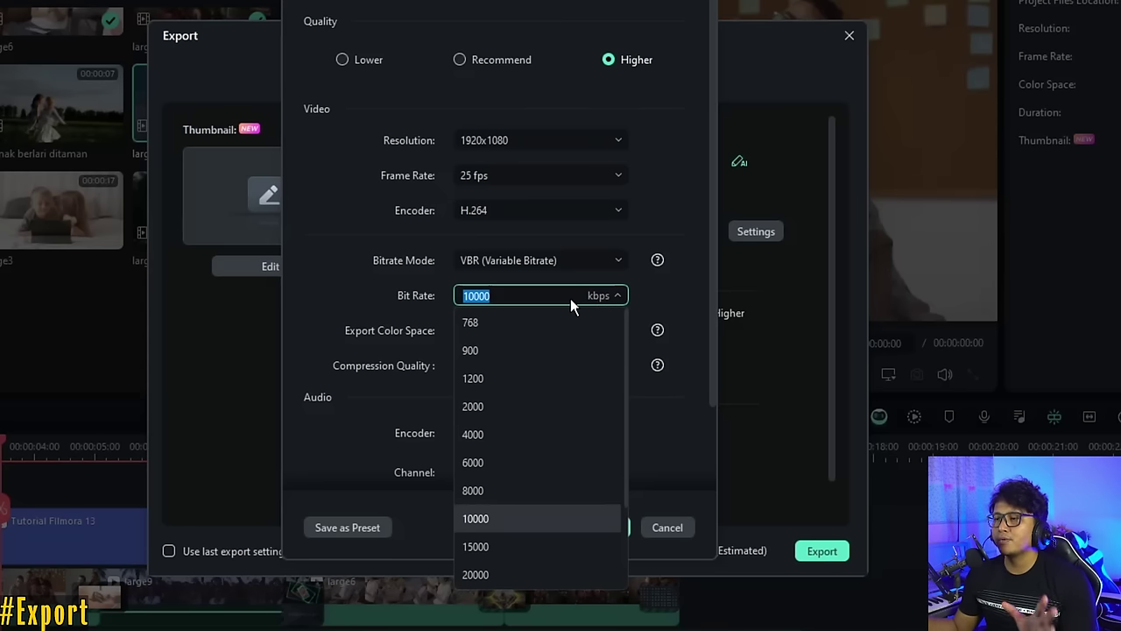
click(467, 296)
text(2)
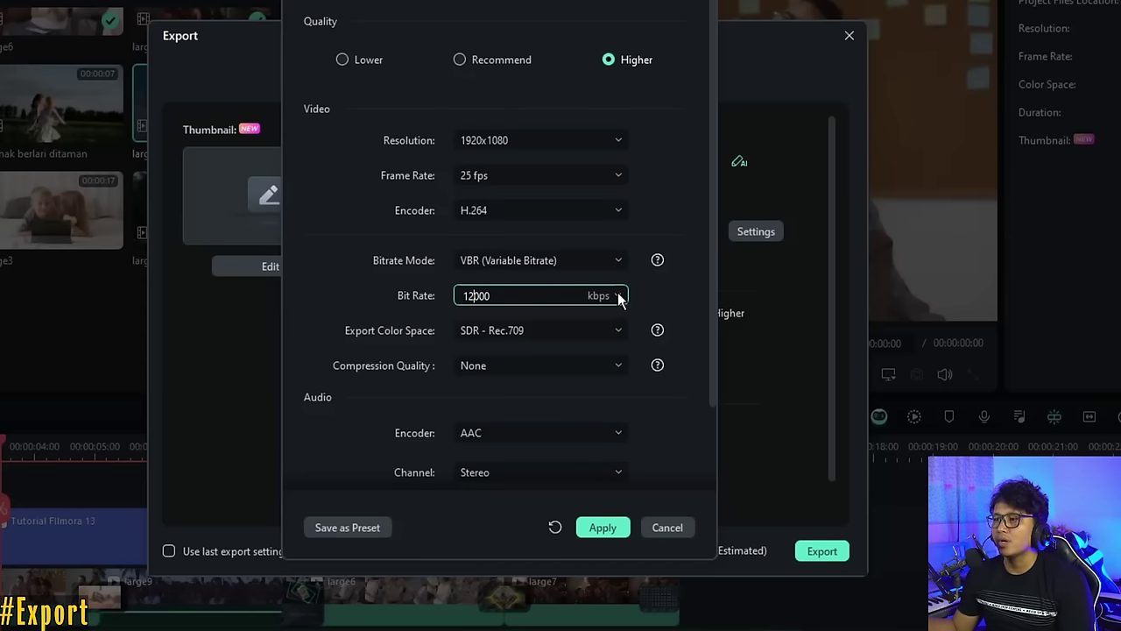
Set the export quality to Recommend and apply the preset settings
scroll(666, 424, down, 2)
scroll(679, 422, up, 2)
click(459, 59)
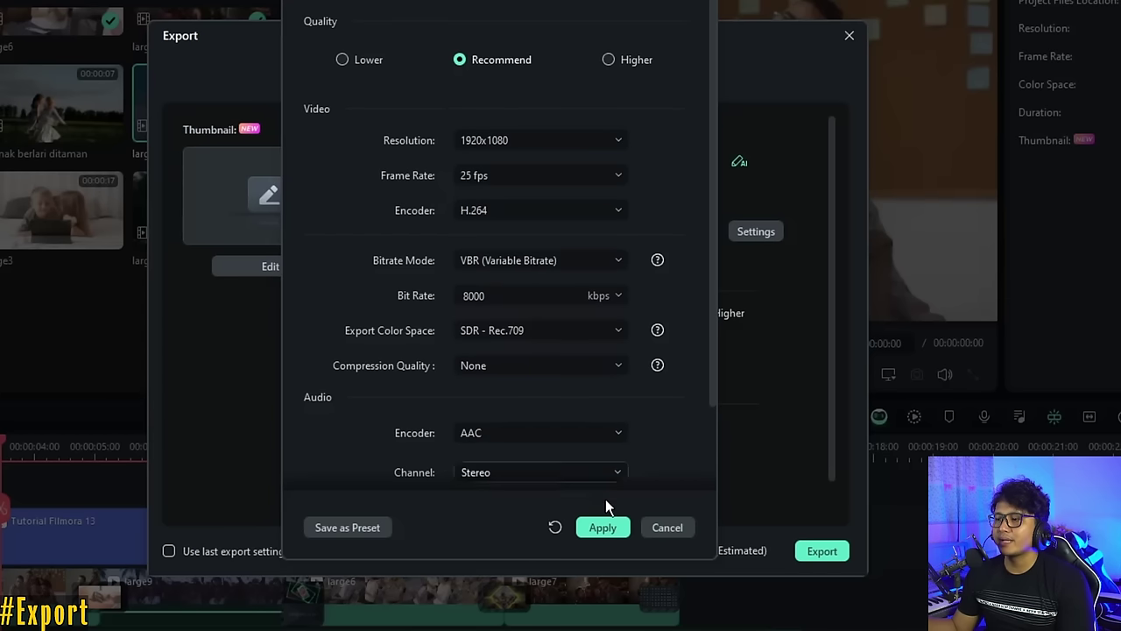
click(609, 532)
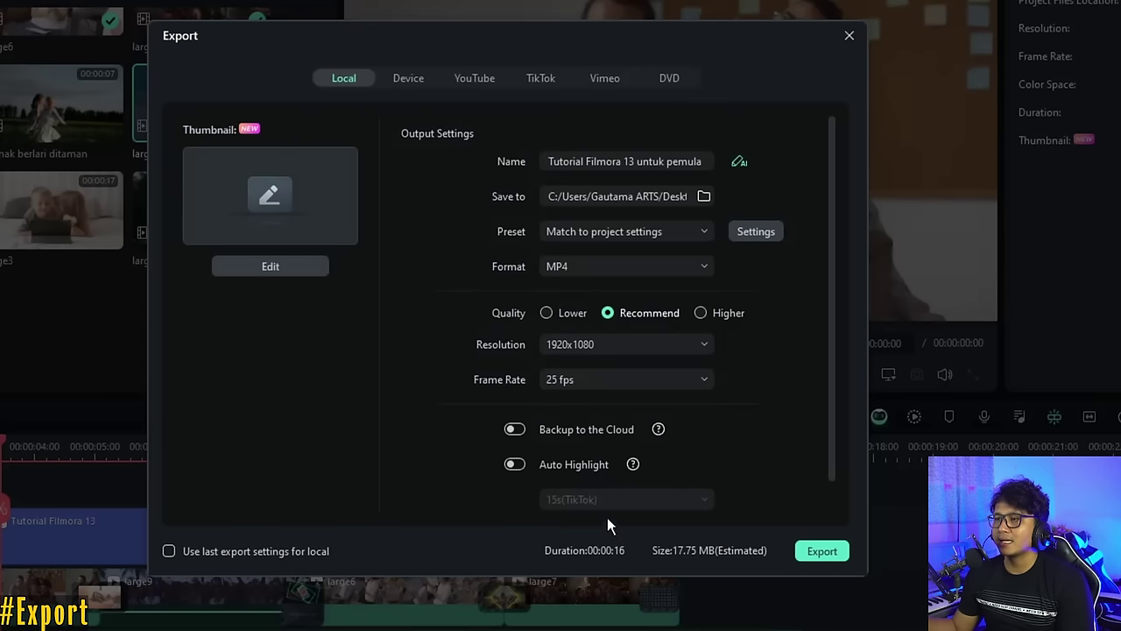
Look through the available export formats and choose MP4
click(636, 267)
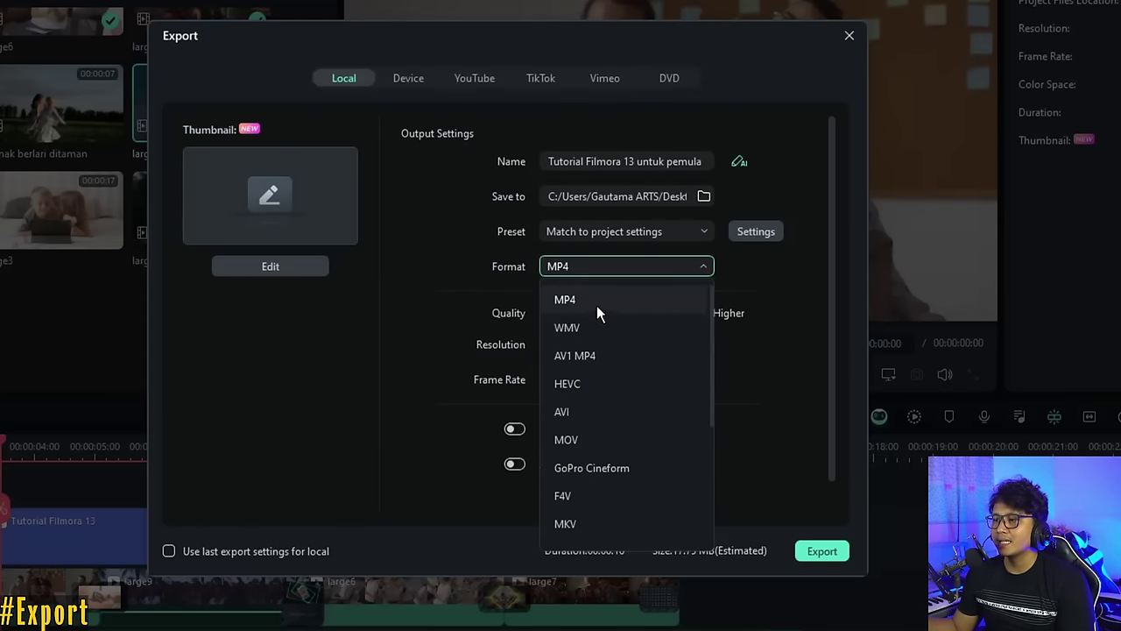
scroll(628, 469, down, 3)
scroll(628, 468, up, 3)
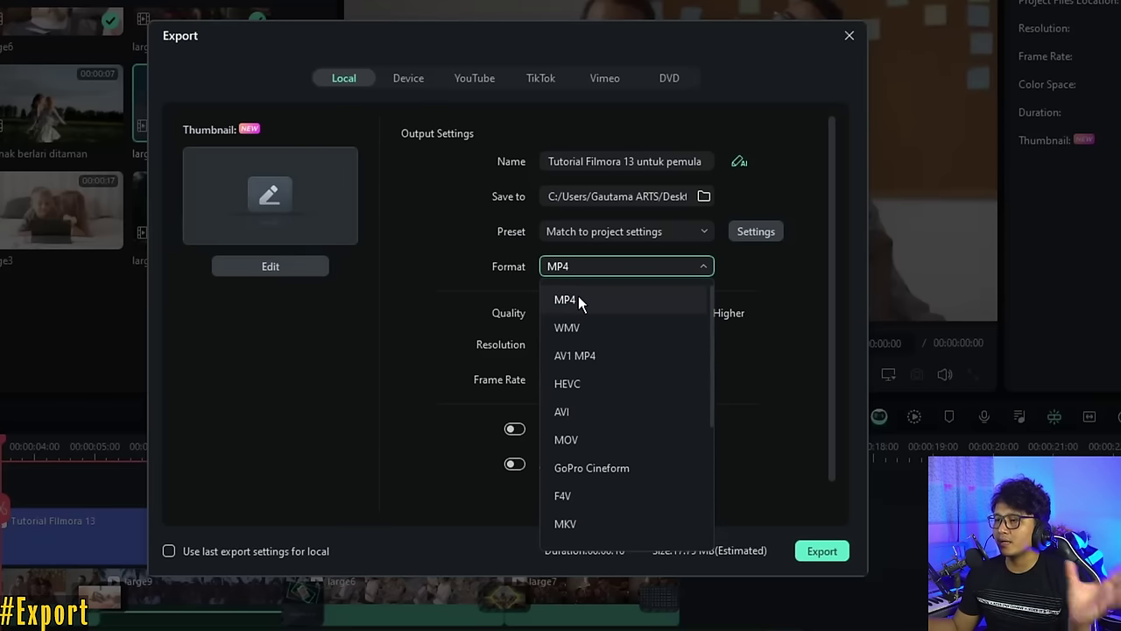
click(578, 299)
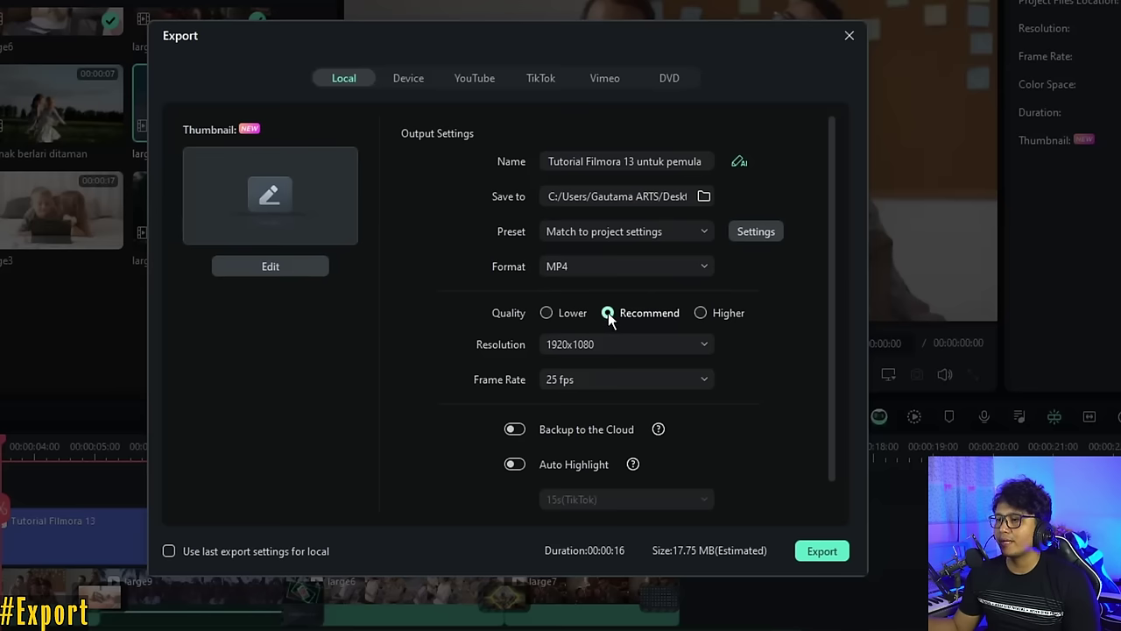
Examine the frame rate options for the export without choosing a different one
scroll(744, 351, down, 1)
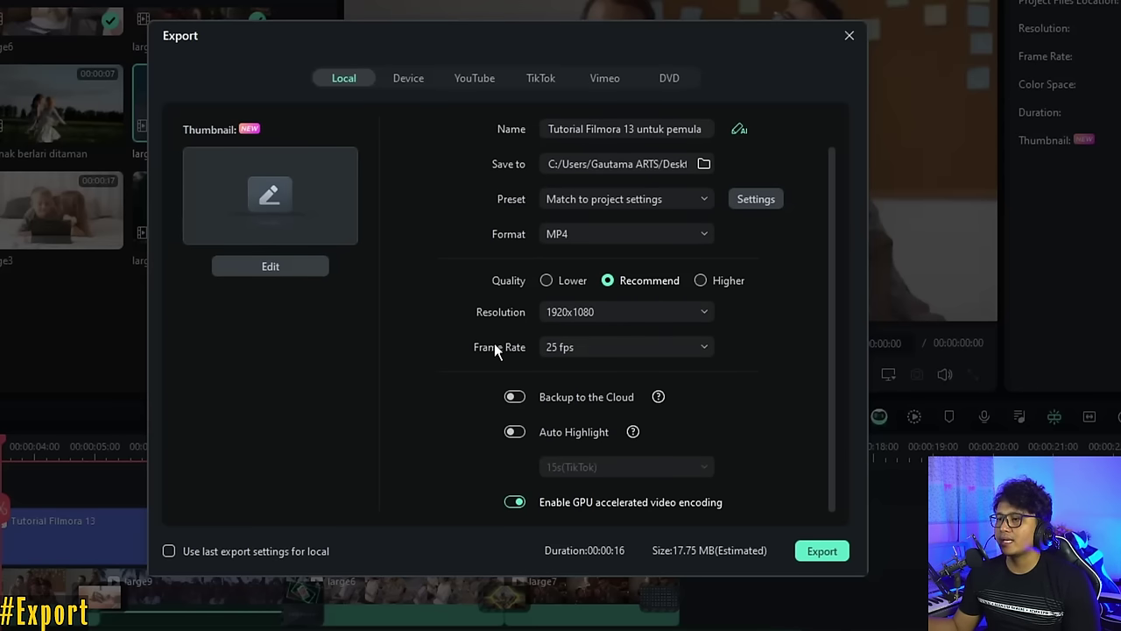
click(665, 345)
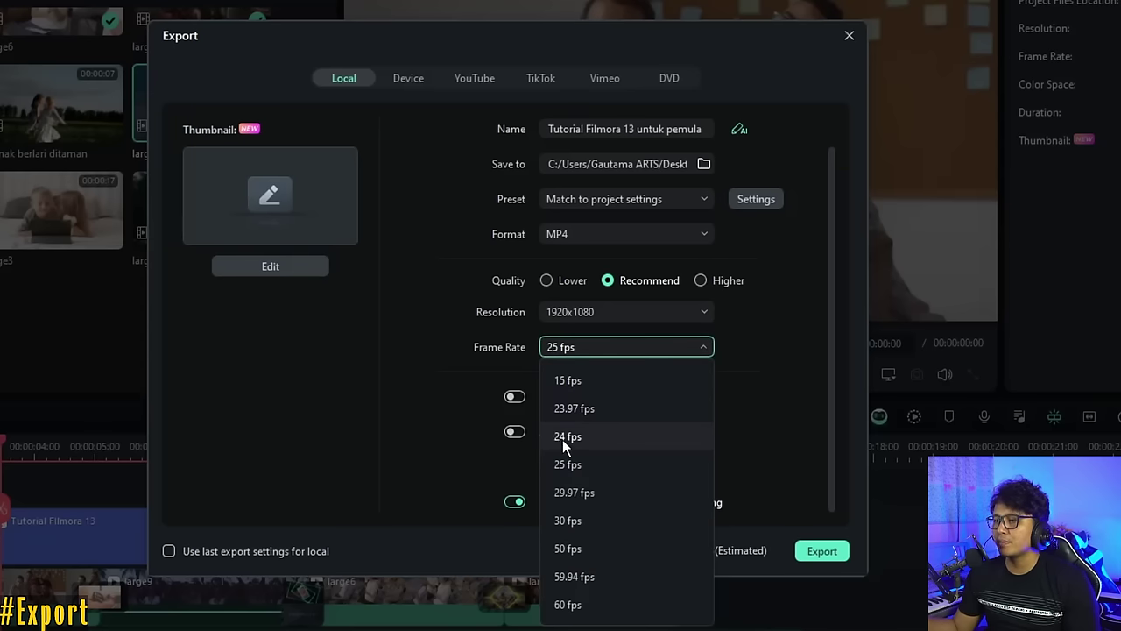
click(799, 336)
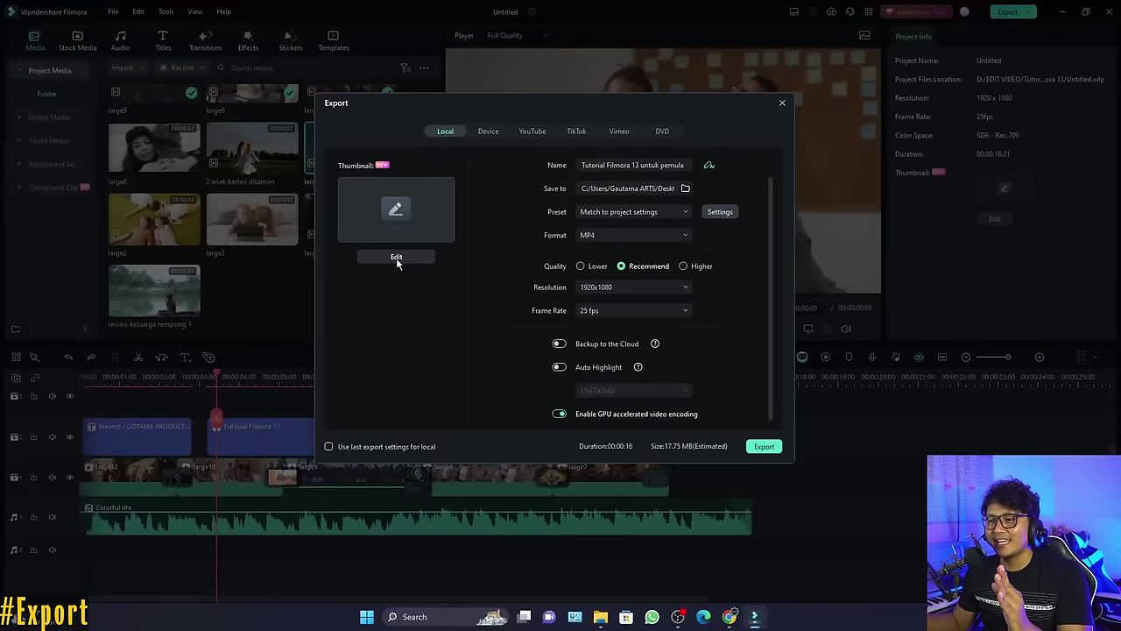
Use the video frame showing the GOTAMA PRODUCTION title as the export thumbnail and open it for editing
click(271, 268)
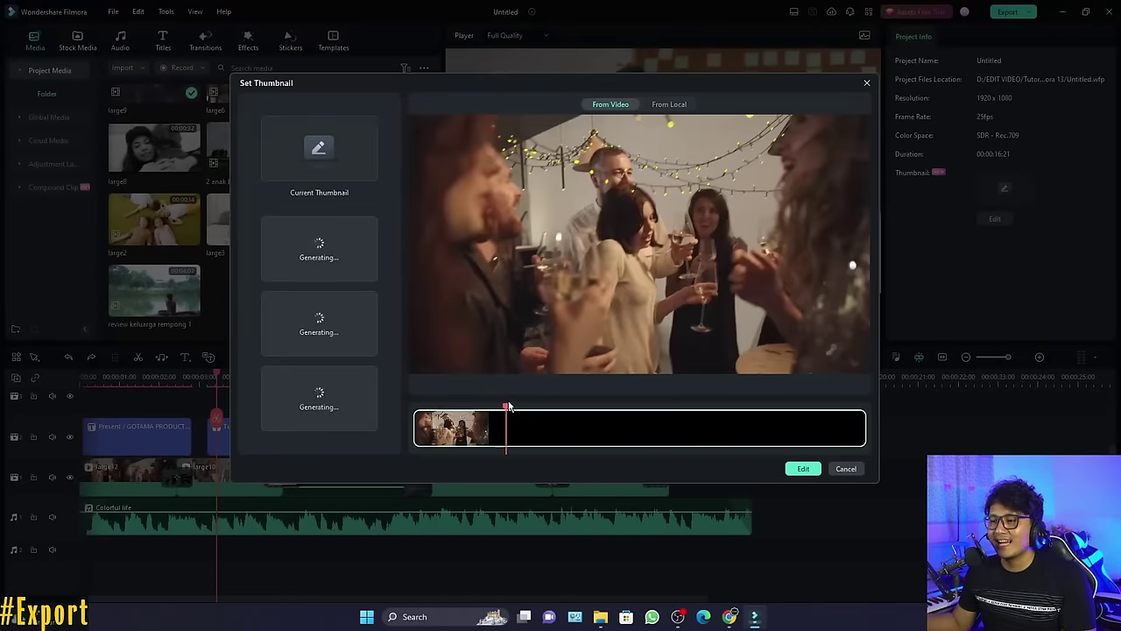
drag(506, 408, 435, 405)
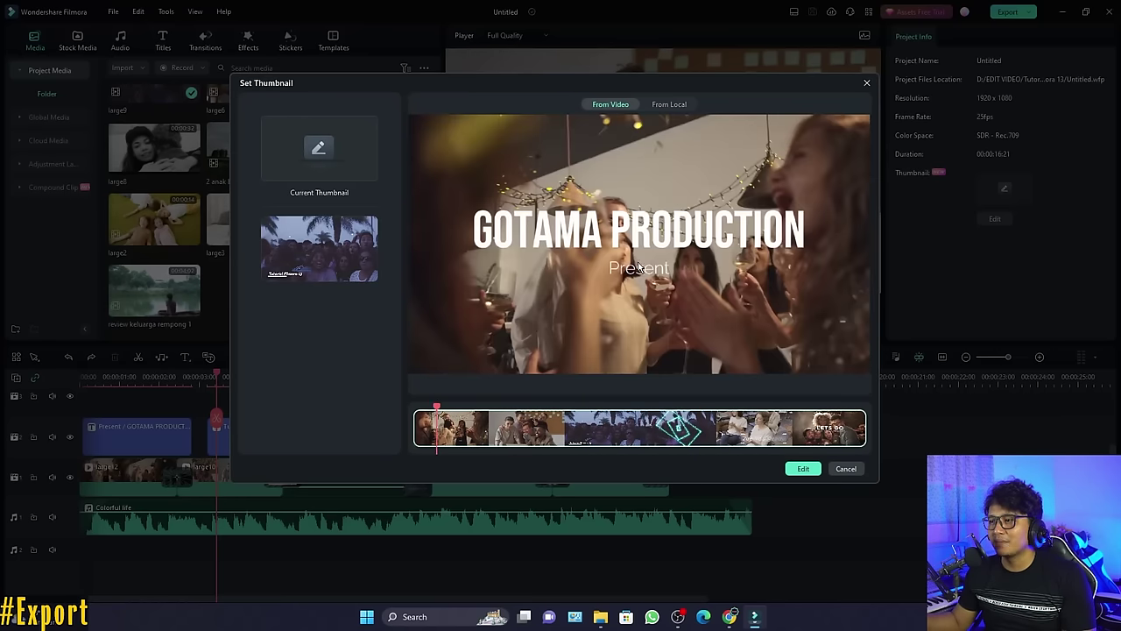
click(803, 469)
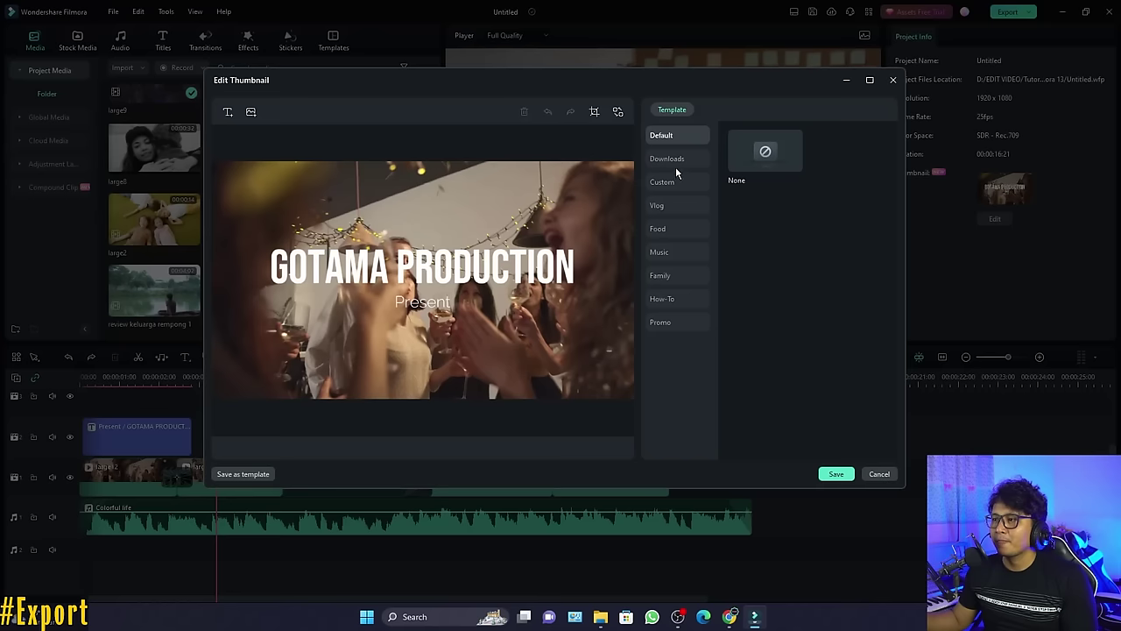
Apply the Happiness Travel template from the Vlog category to the thumbnail and look through the other template categories
click(673, 161)
click(672, 182)
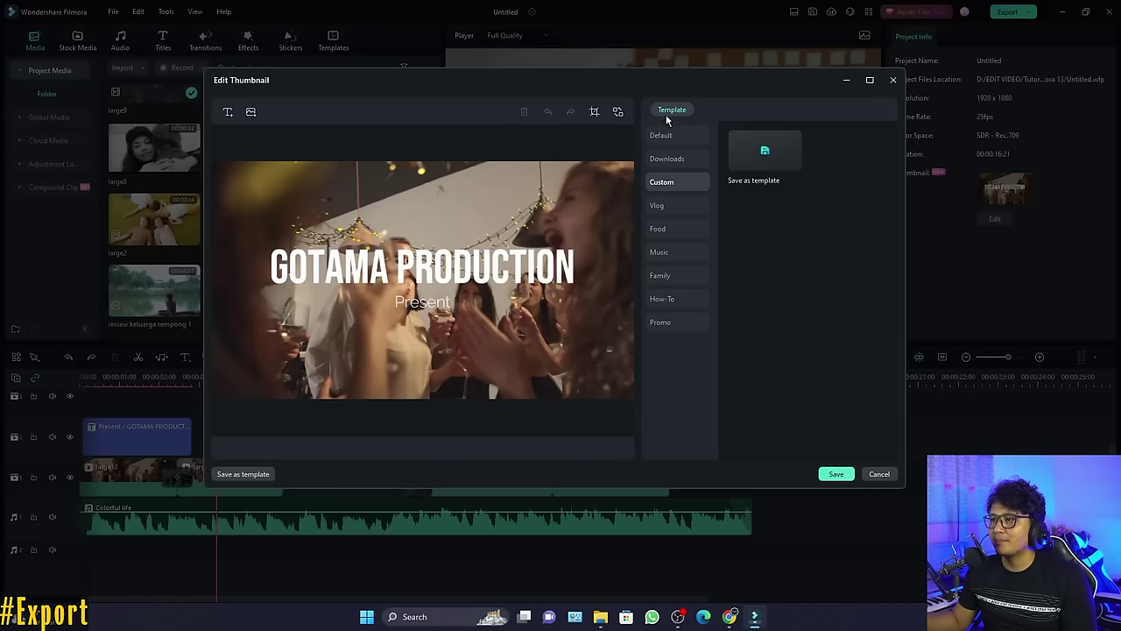
click(656, 208)
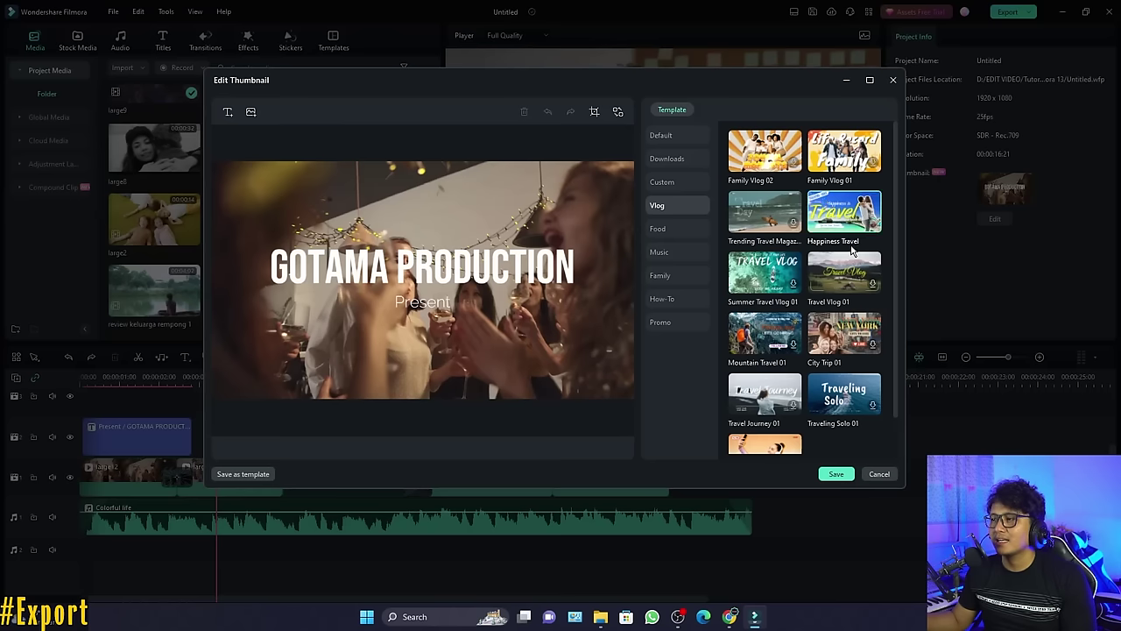
click(830, 213)
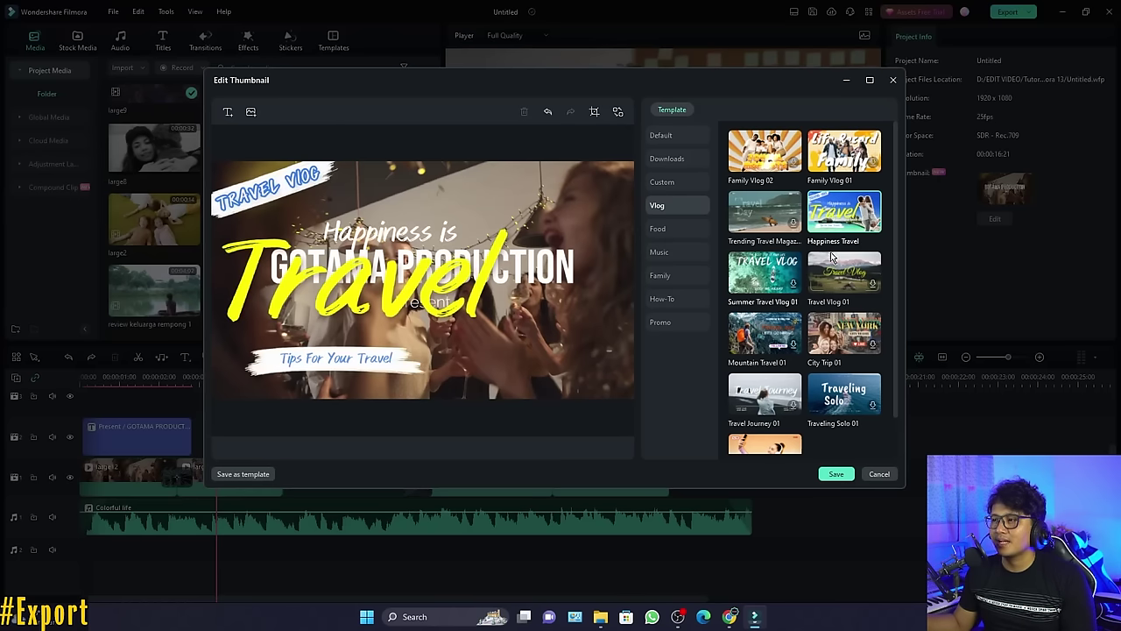
click(667, 229)
click(666, 136)
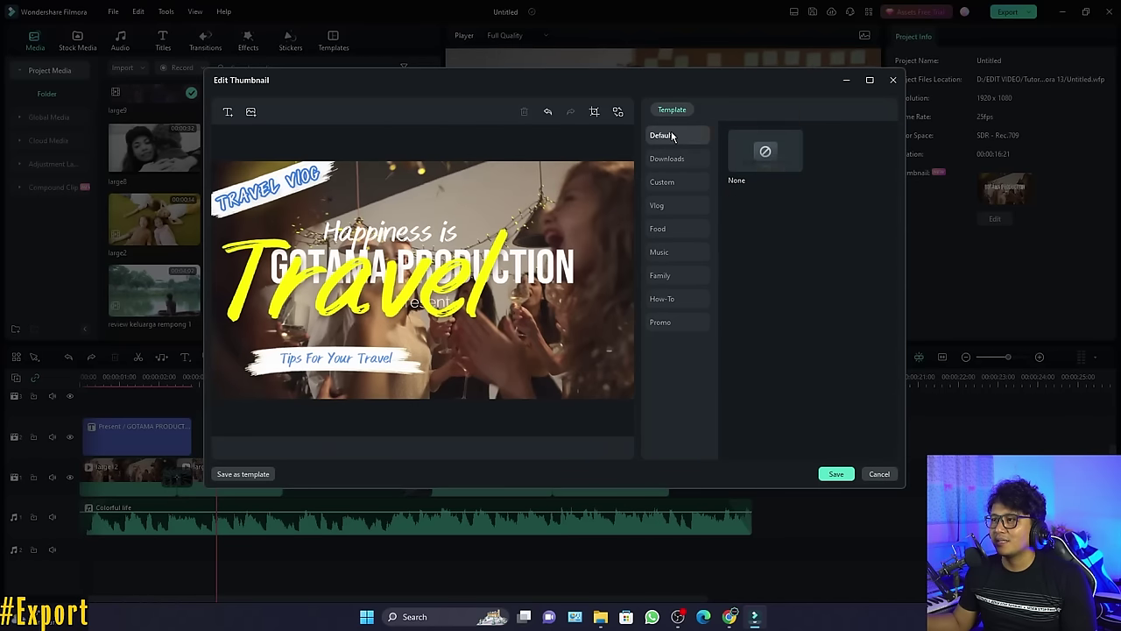
click(676, 161)
click(678, 183)
click(666, 205)
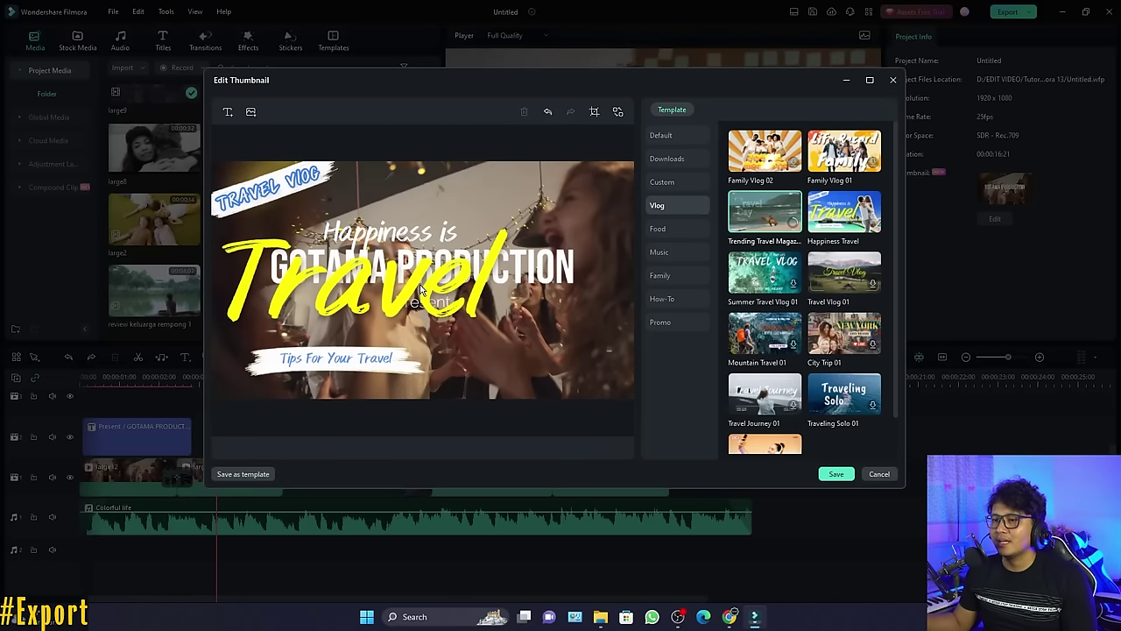
Change the thumbnail's Travel title to Tutorial, reduce its size to 136 and place it below the GOTAMA PRODUCTION text
click(417, 277)
double_click(417, 277)
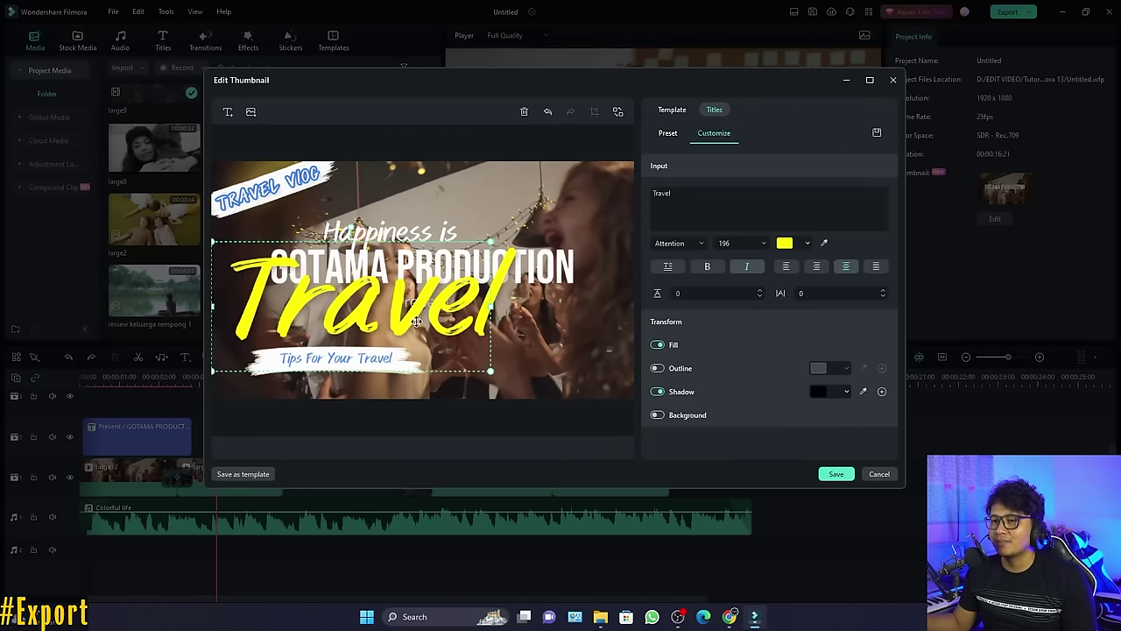
text(Tutorial)
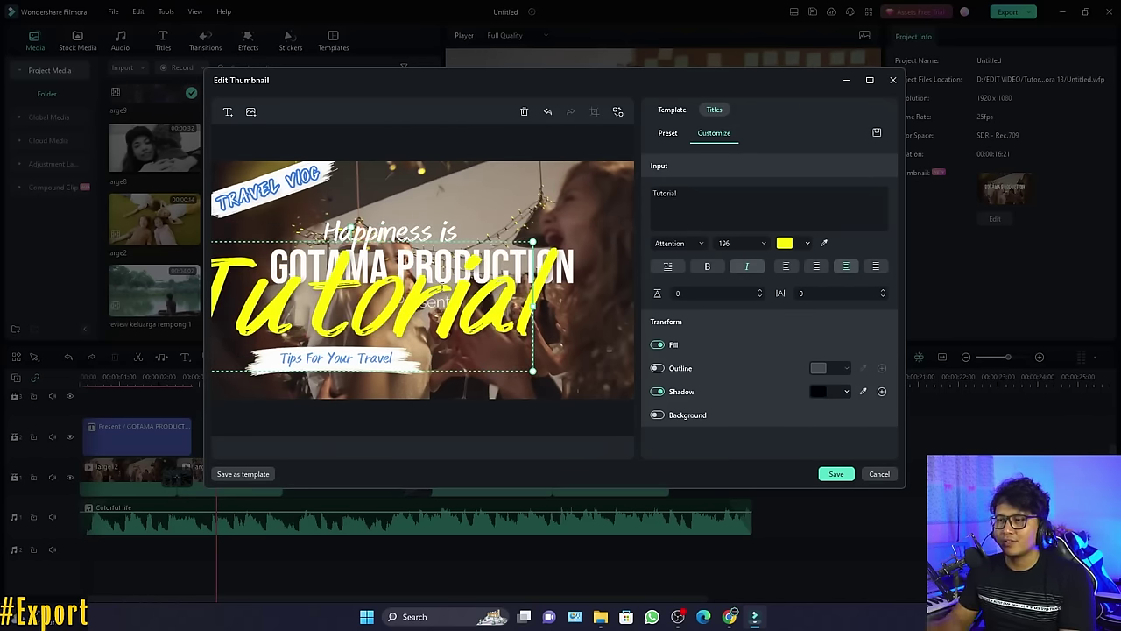
drag(397, 280, 389, 330)
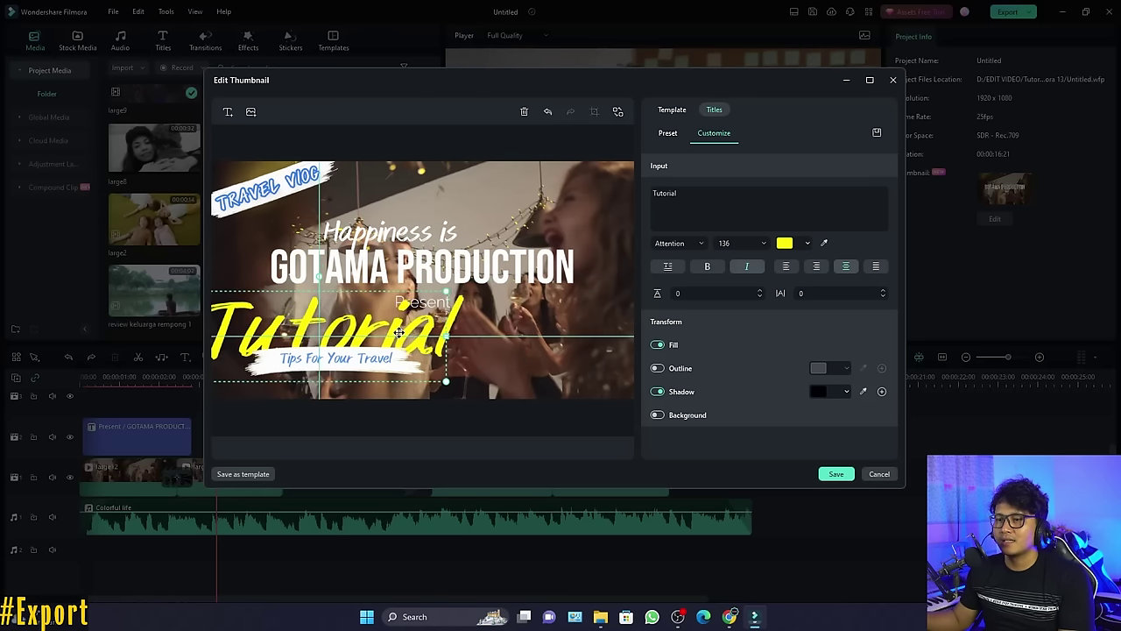
Delete the Tips For Your Travel and TRAVEL VLOG texts with their white banners, and move Tutorial to the thumbnail's lower edge
click(368, 368)
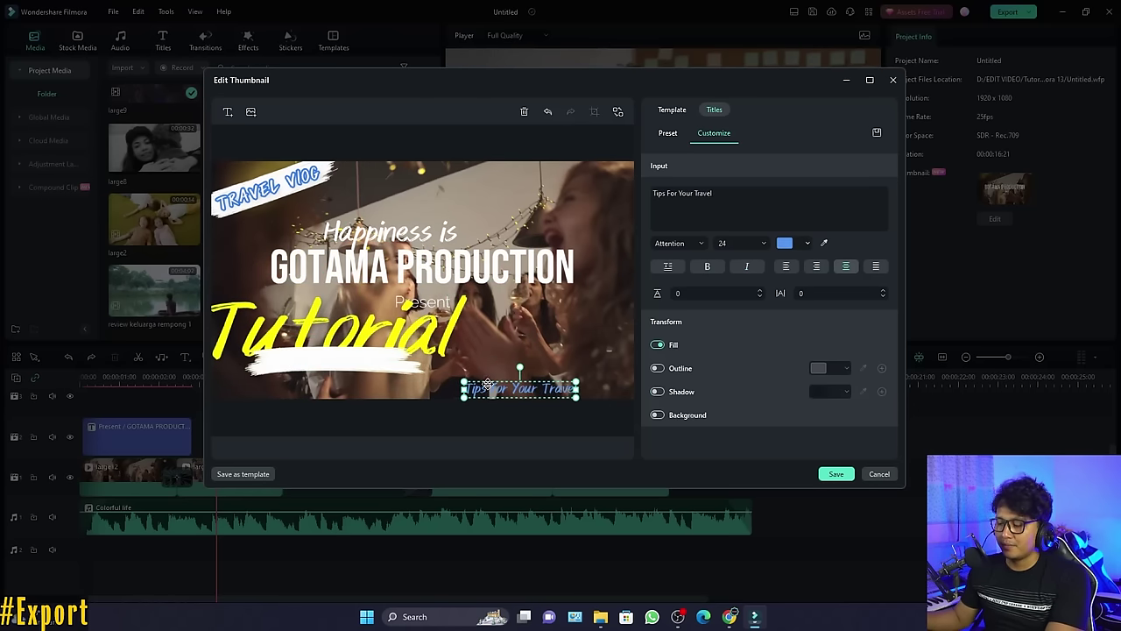
key(Delete)
key(Delete)
click(271, 186)
key(Delete)
key(Delete)
drag(343, 375, 352, 407)
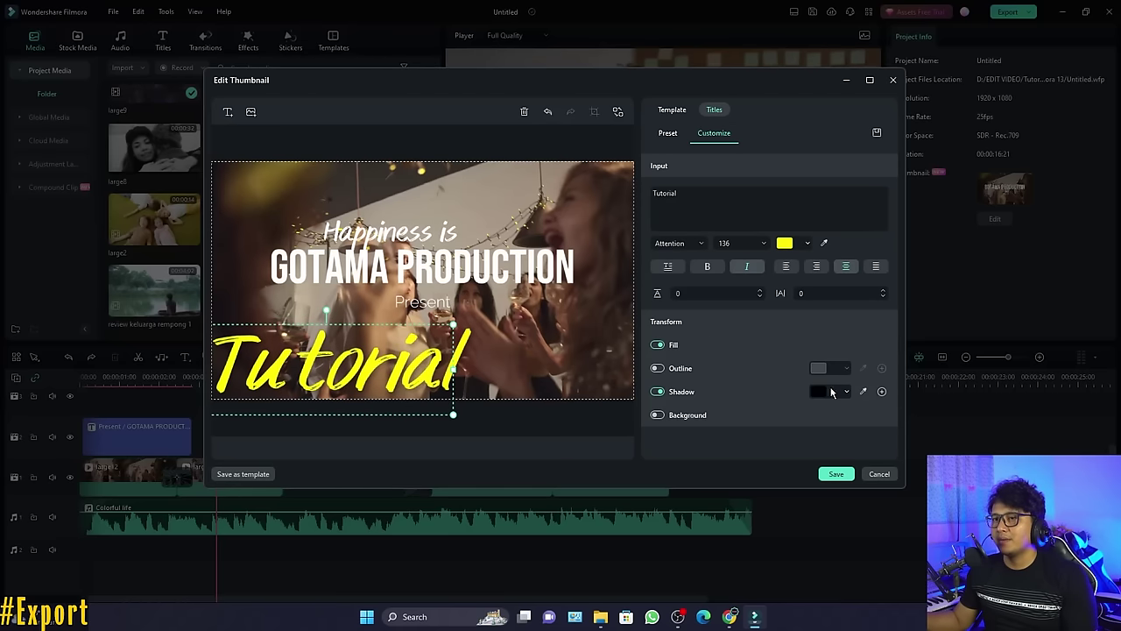
Close the thumbnail editor without saving the template changes and start the local export
click(882, 475)
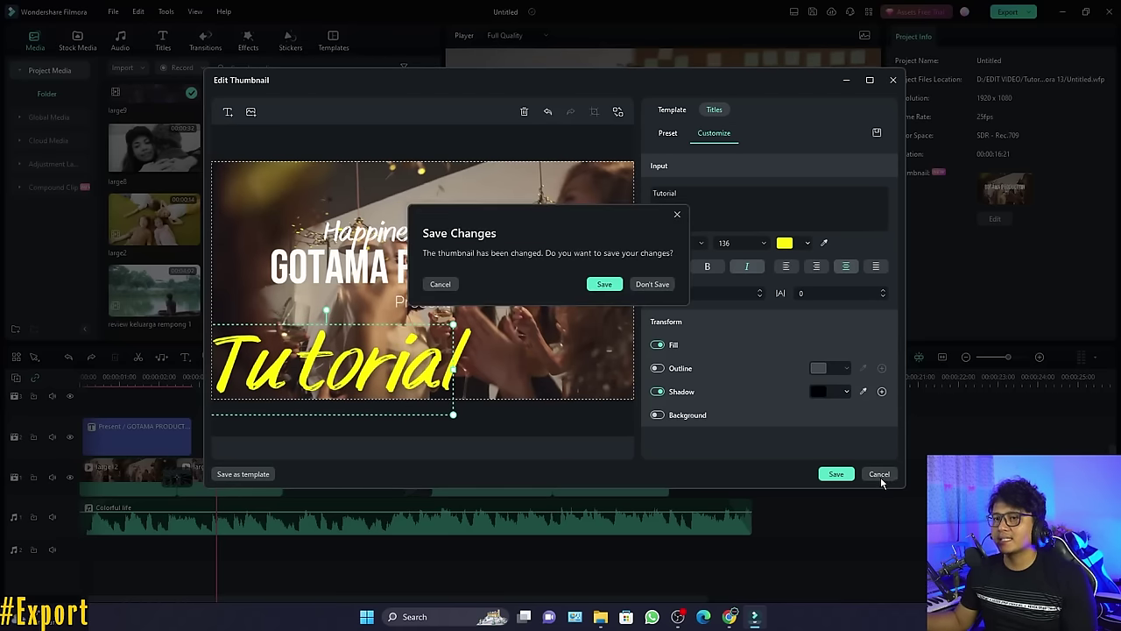
click(645, 286)
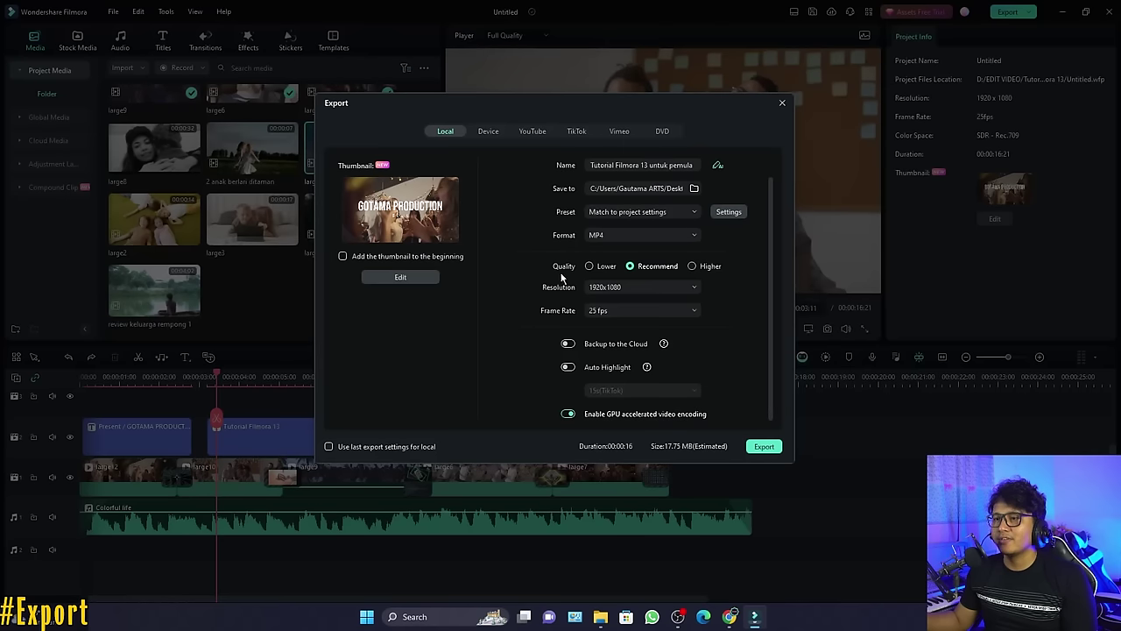
mouse_move(408, 225)
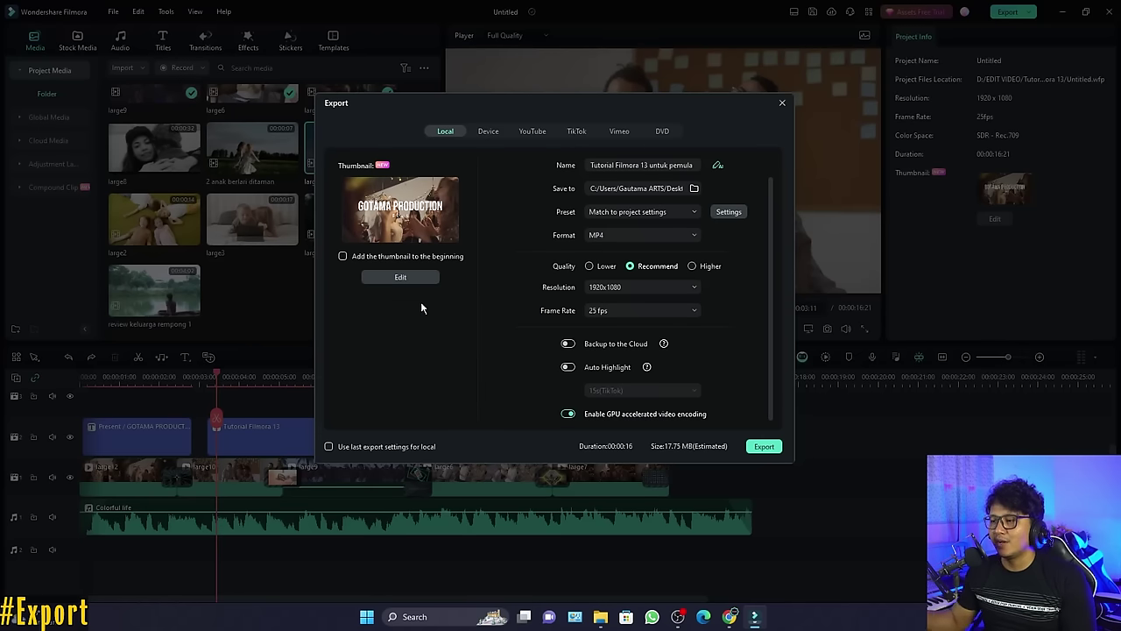
click(764, 449)
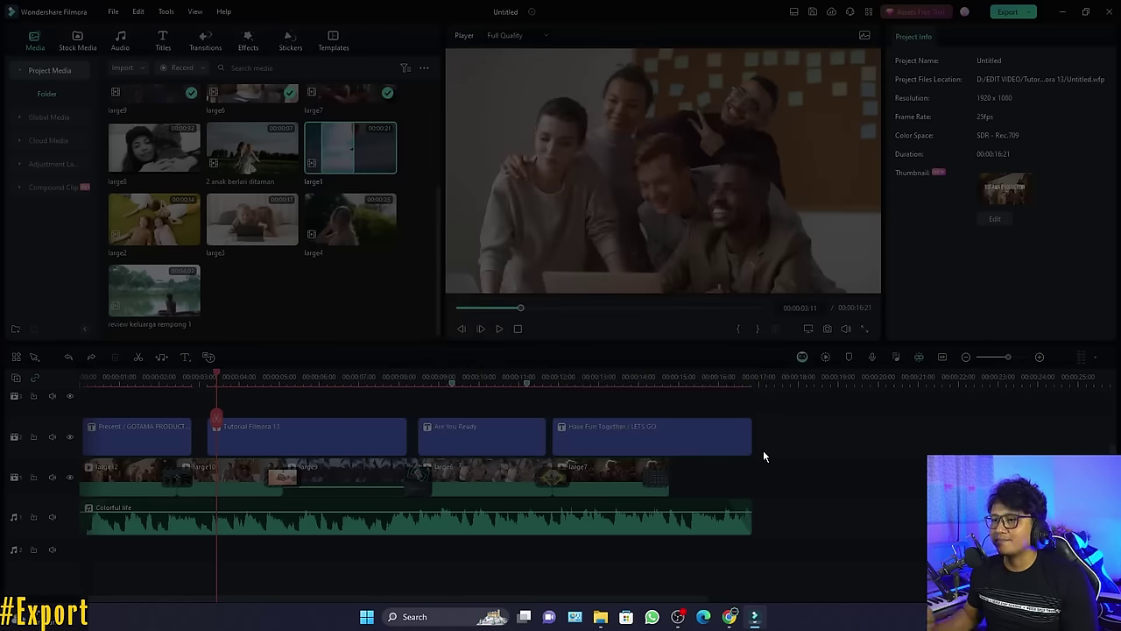